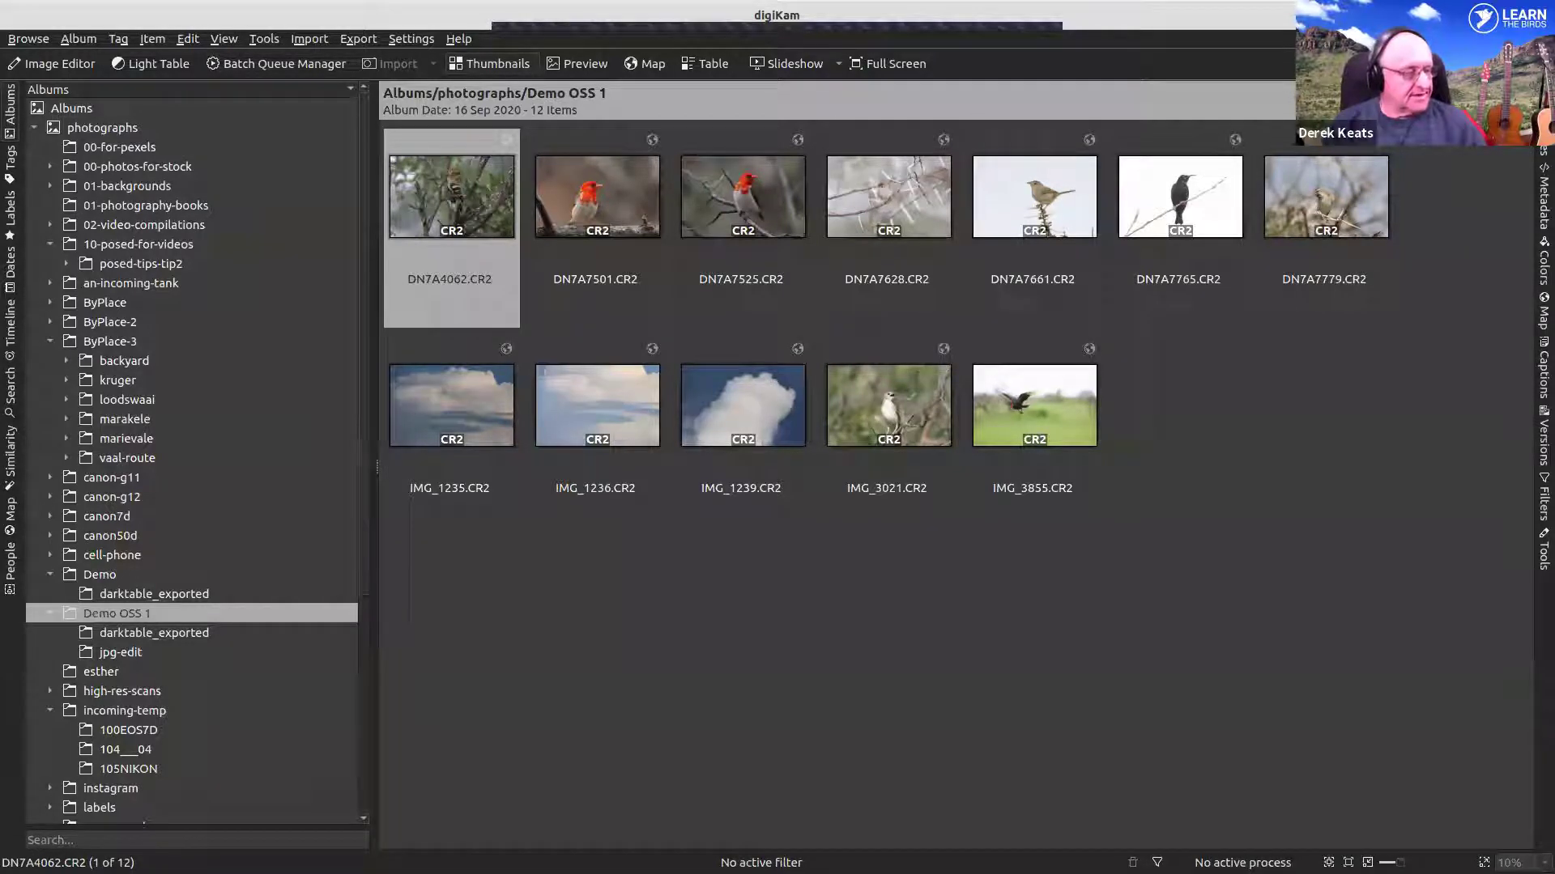
- Switch to Tweaks, set the cursor theme to GbDMZ in the appearance settings, and return to digiKam
key(alt+Tab)
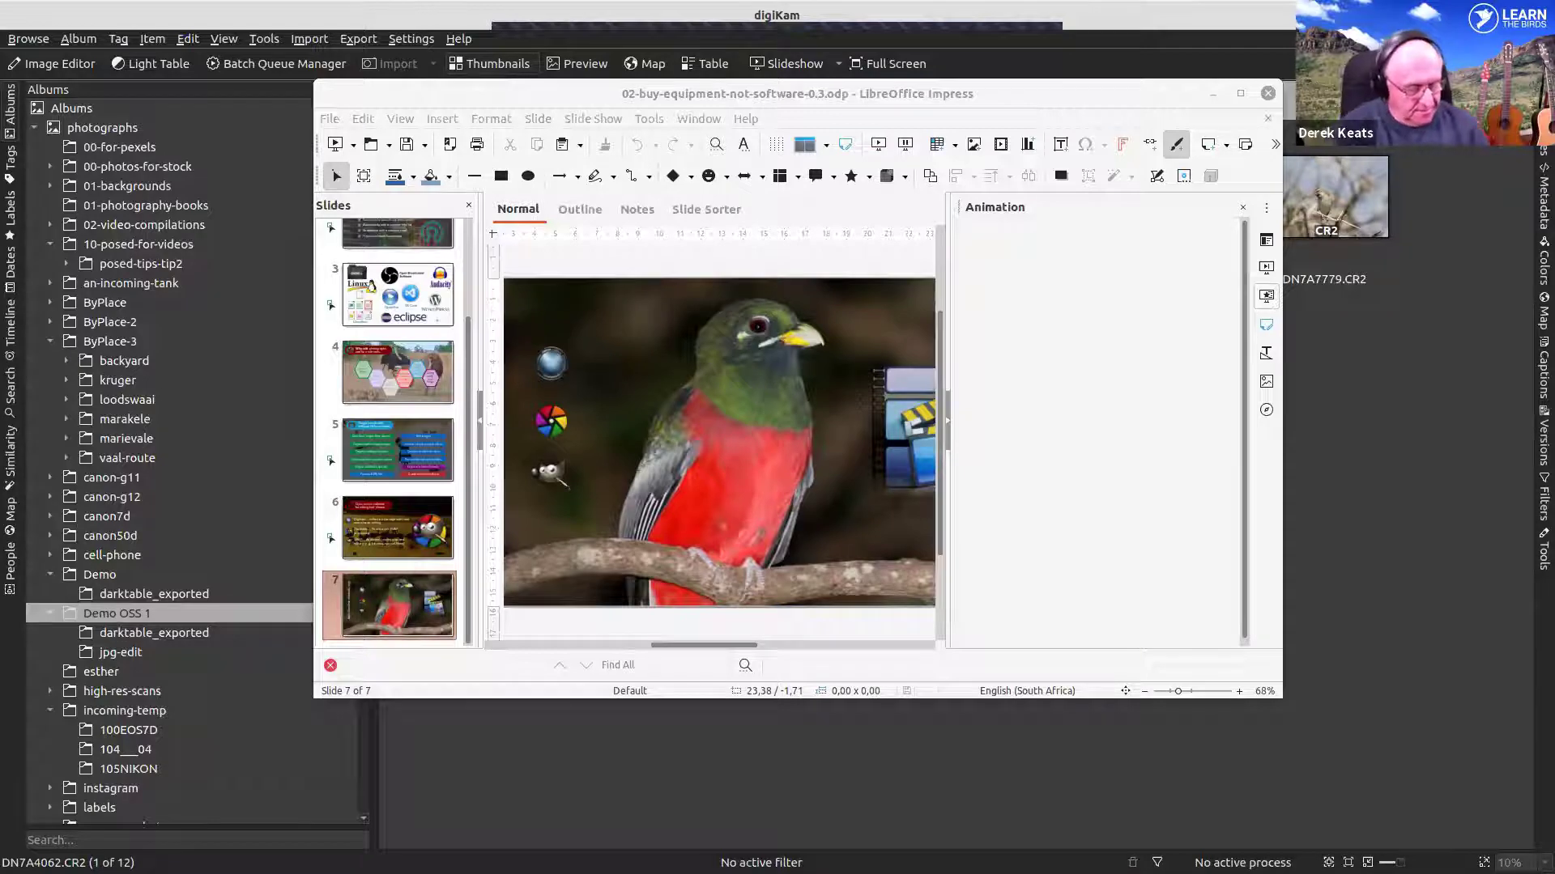
key(alt+Tab)
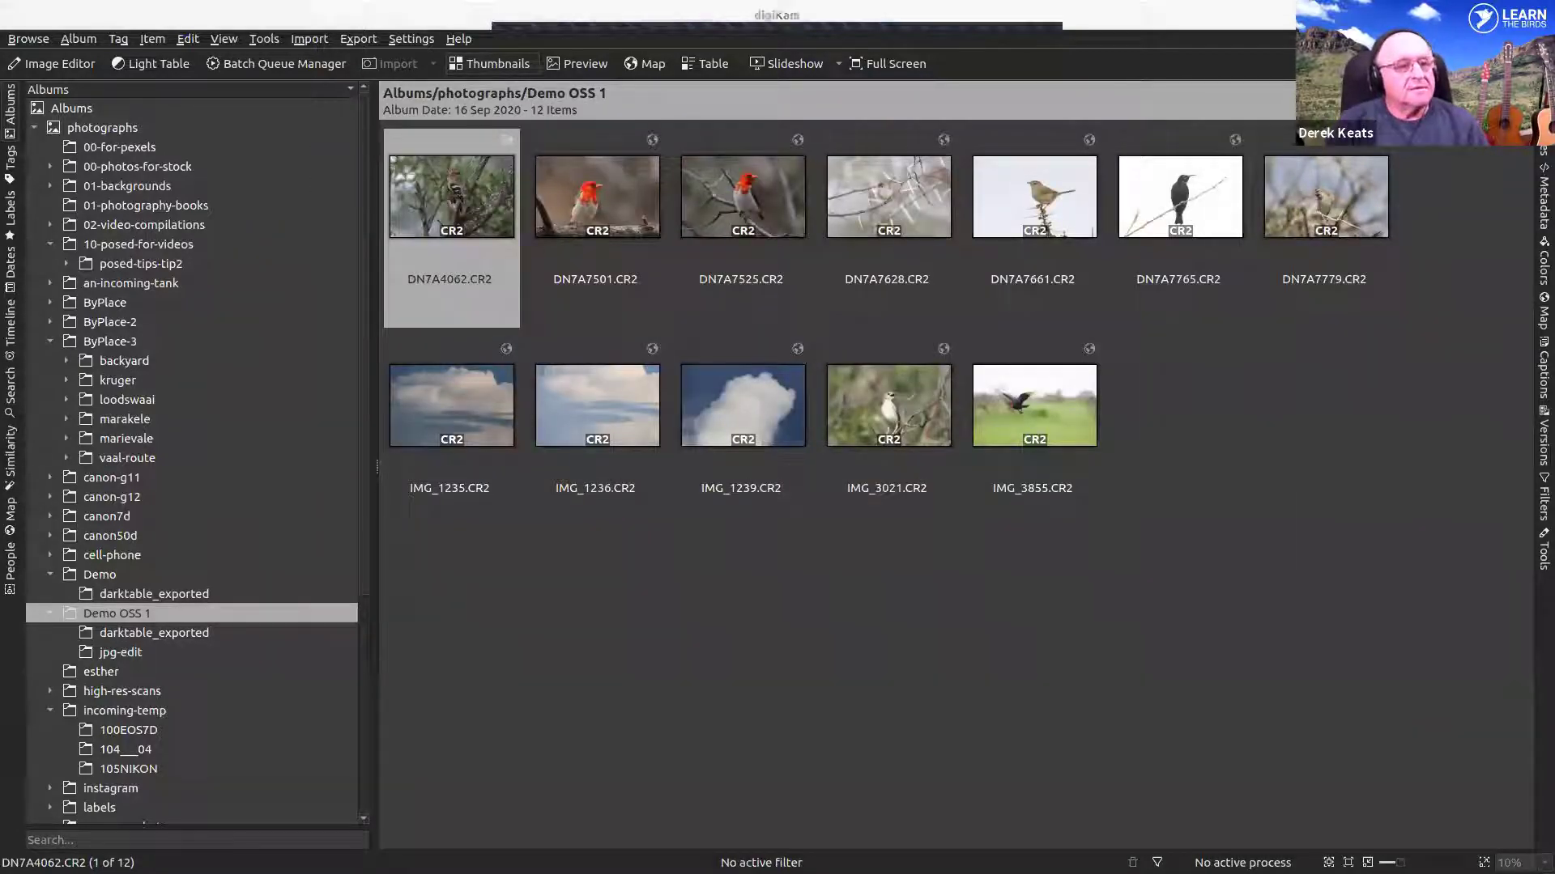
key(alt+Tab)
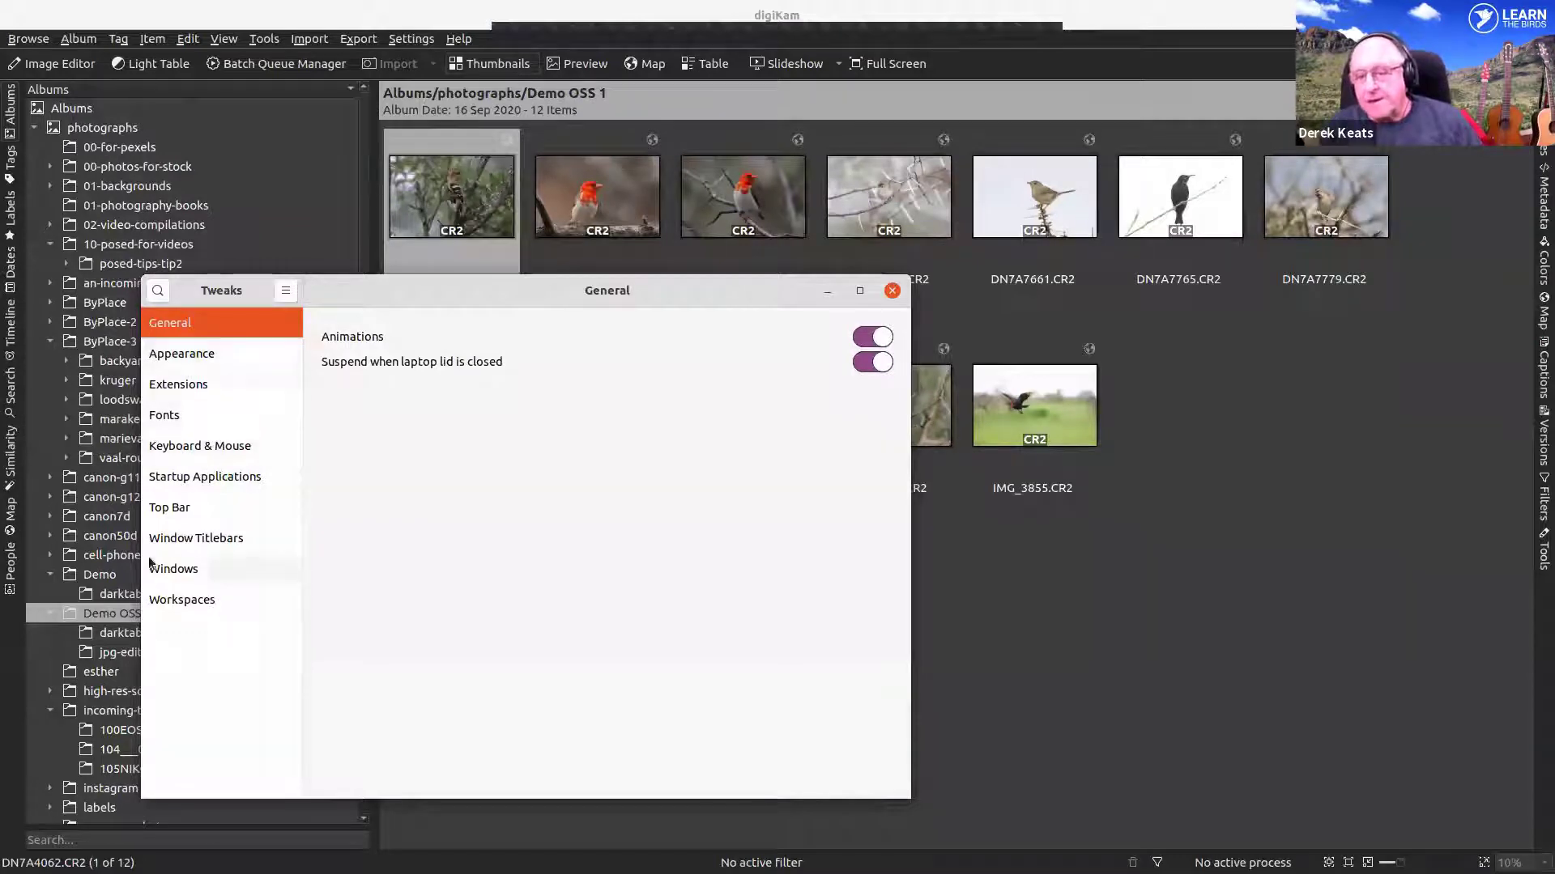
click(192, 356)
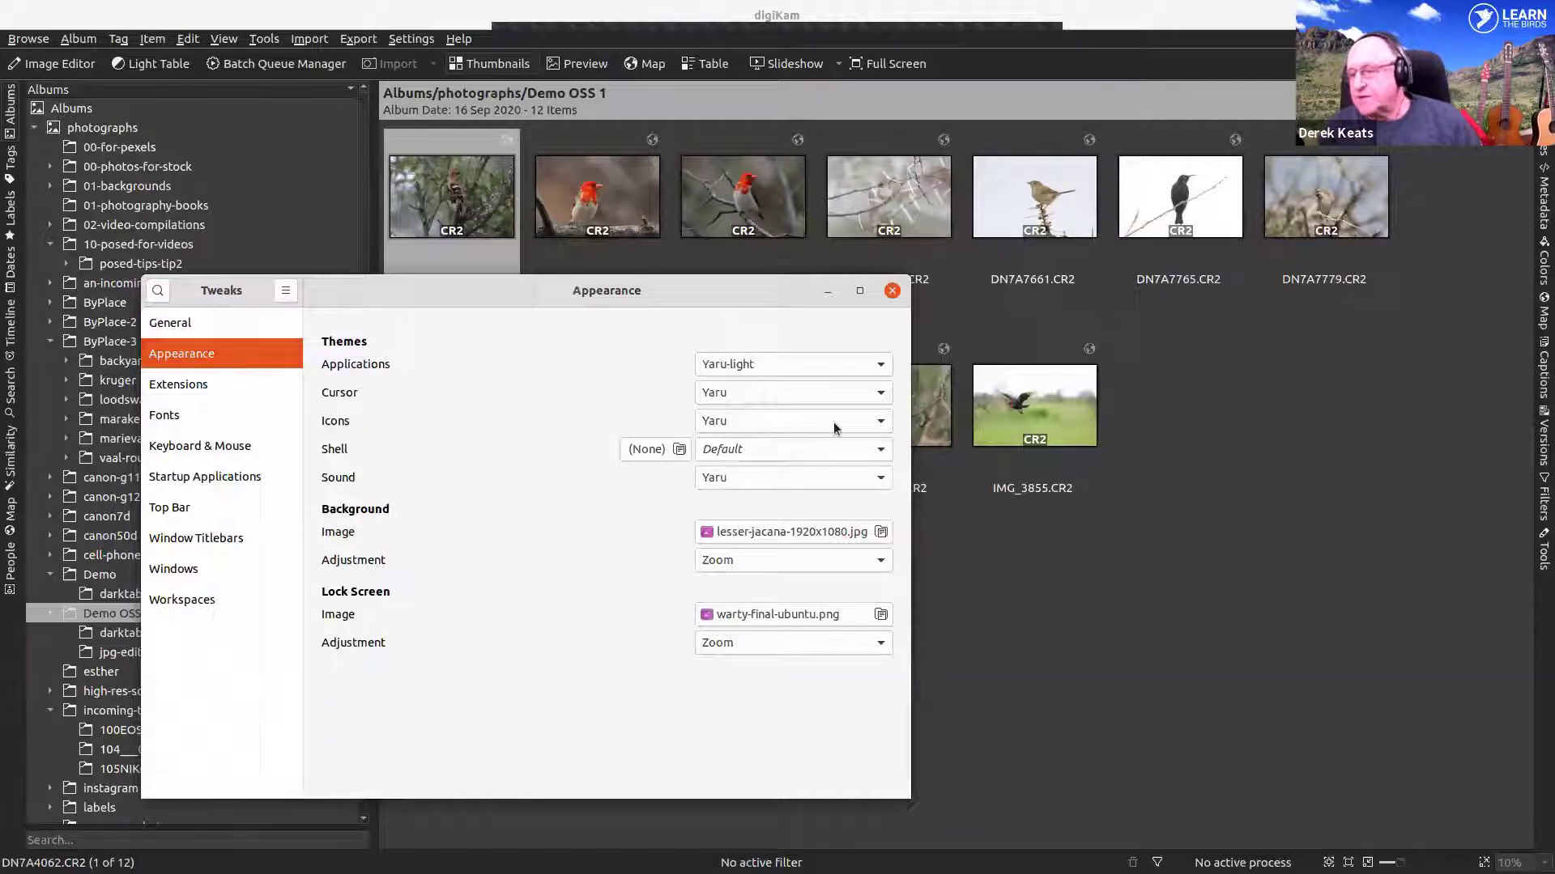
click(880, 393)
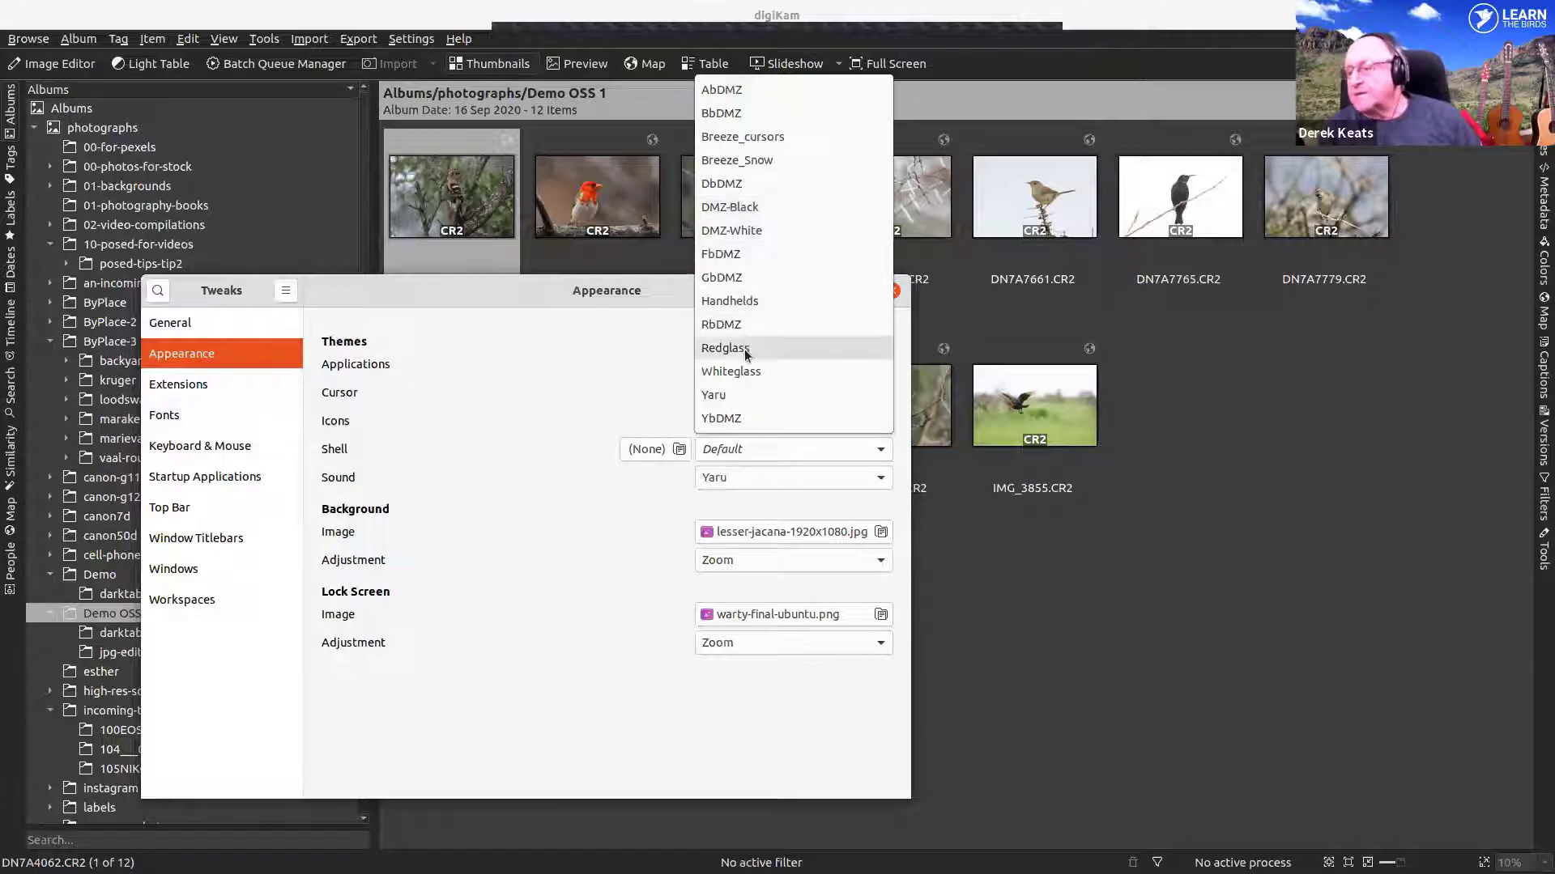
click(743, 277)
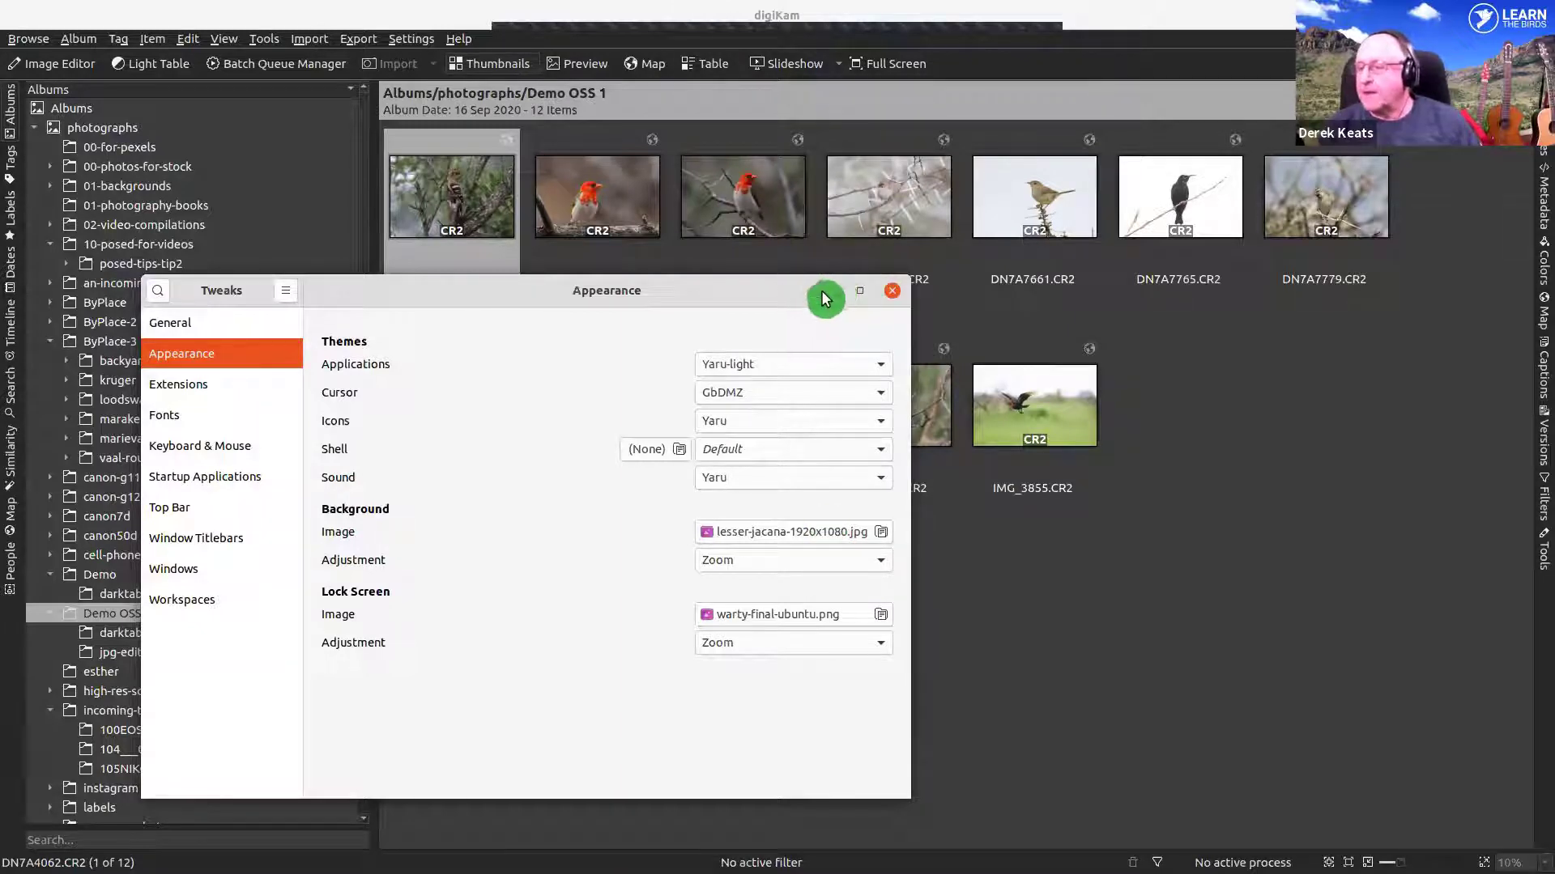
drag(826, 296, 831, 298)
key(alt+F4)
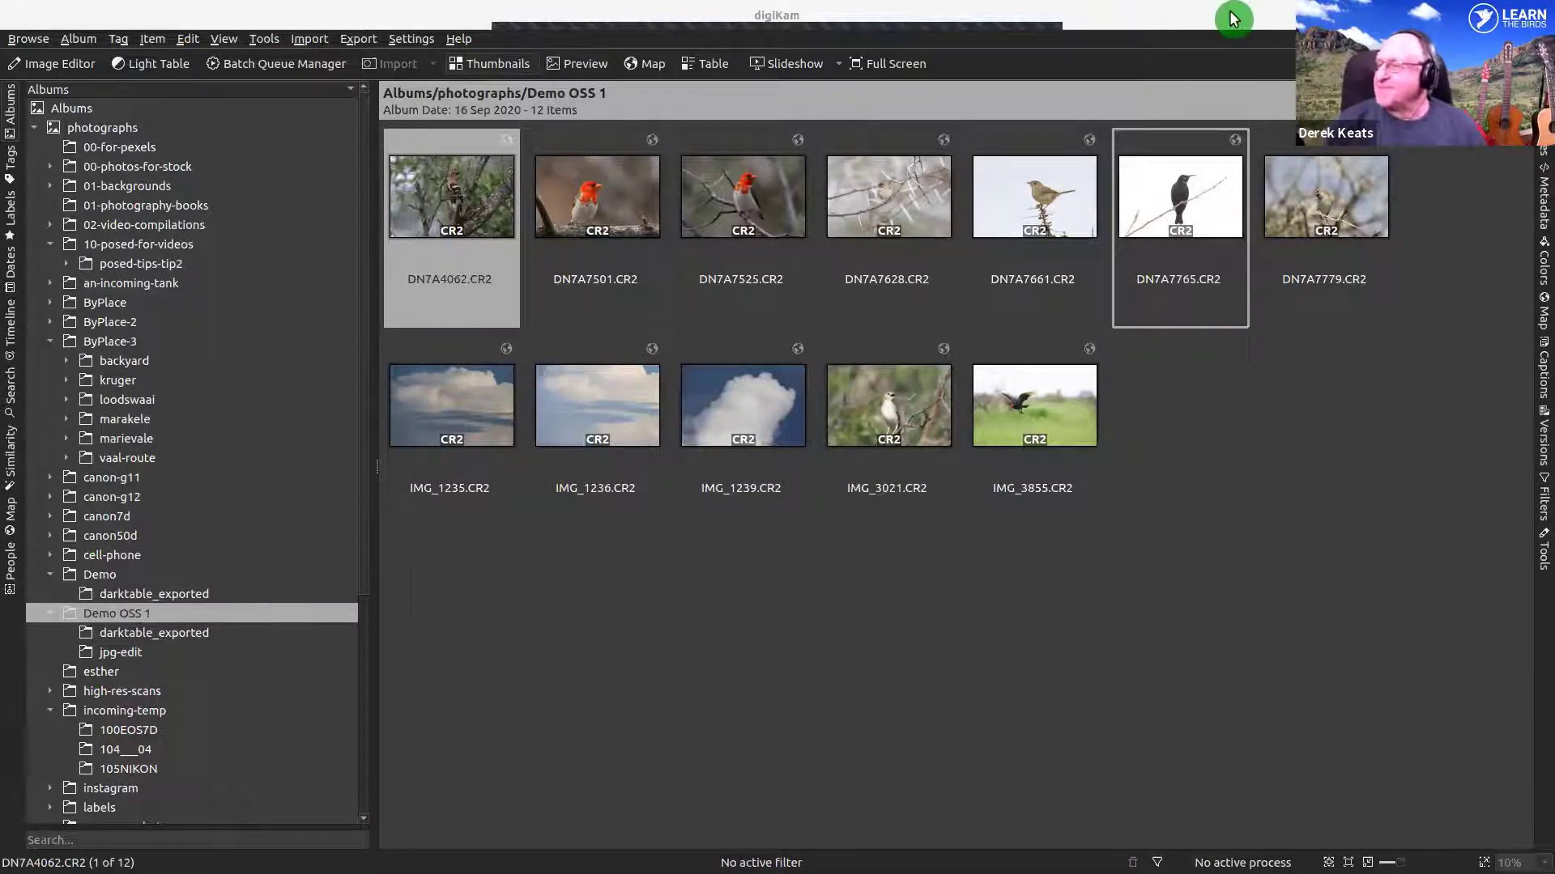
click(1158, 18)
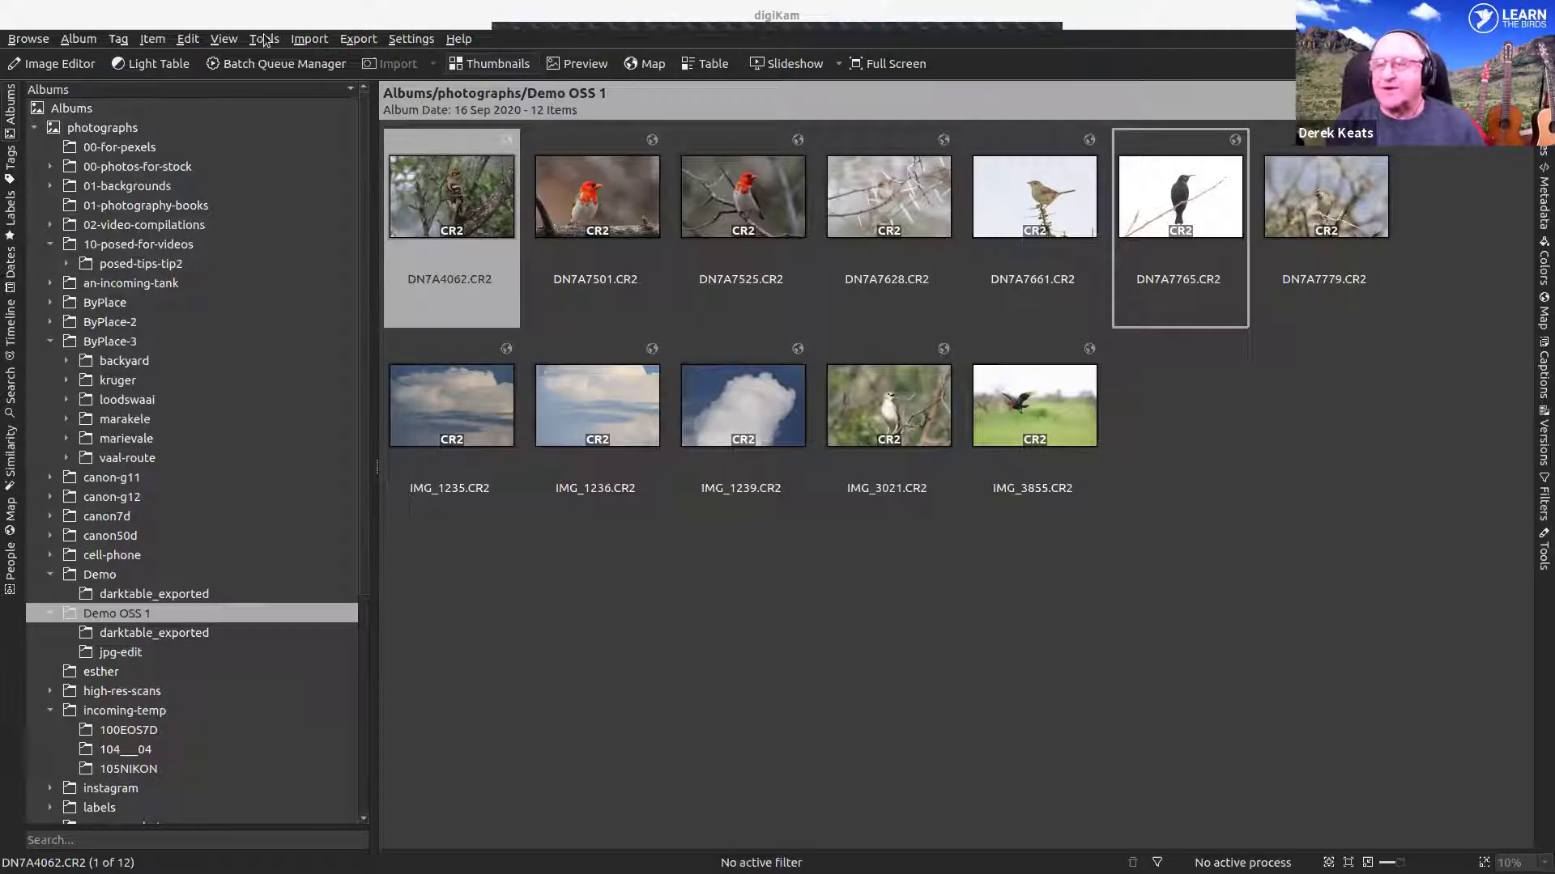
click(324, 18)
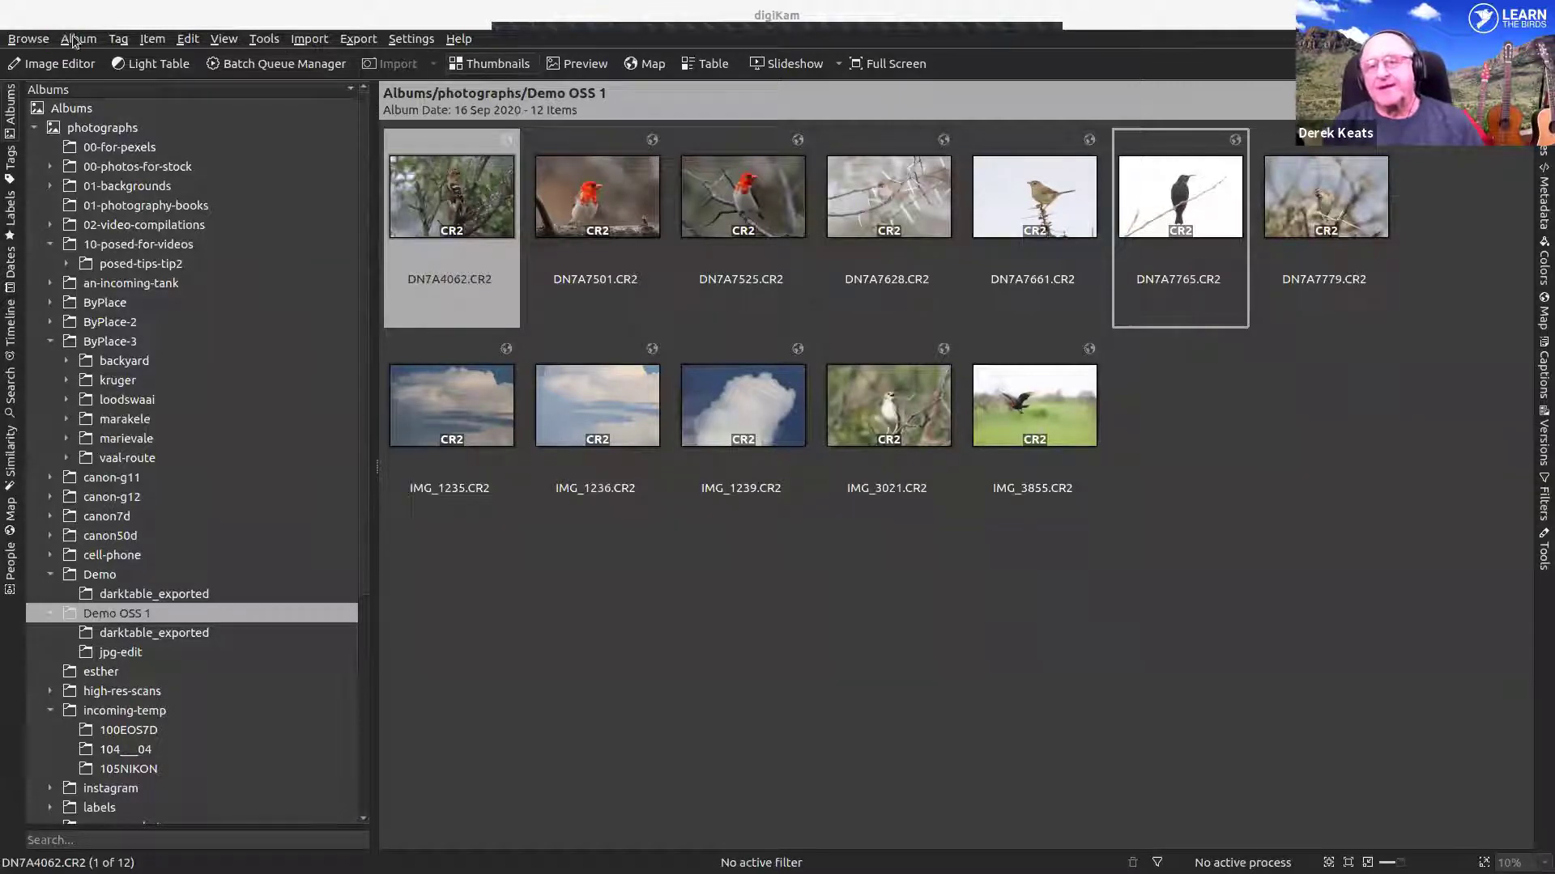
click(163, 21)
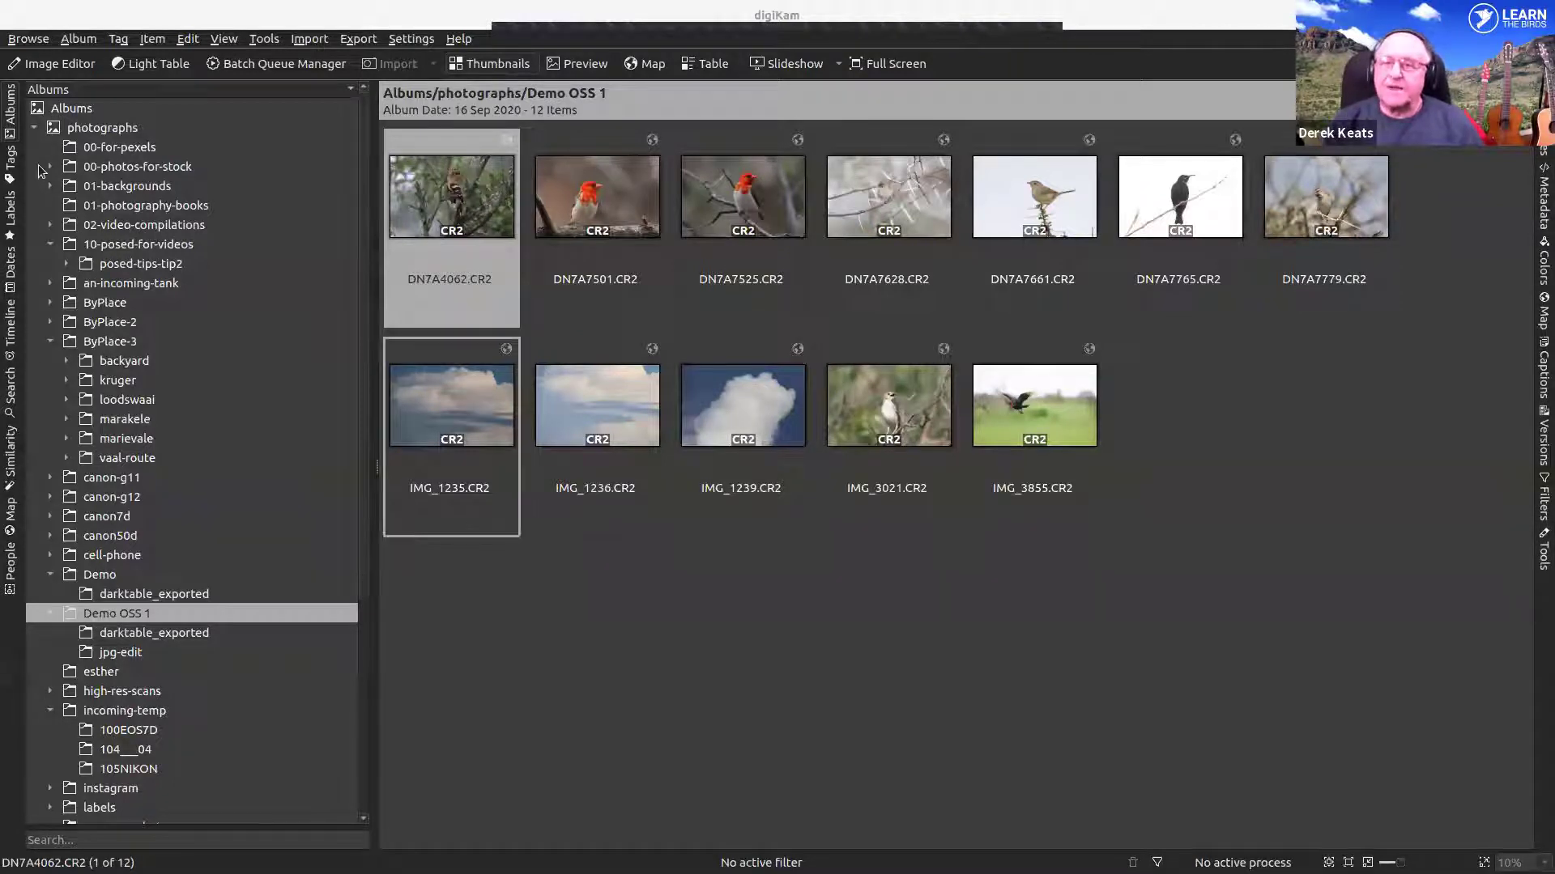
click(10, 103)
click(10, 113)
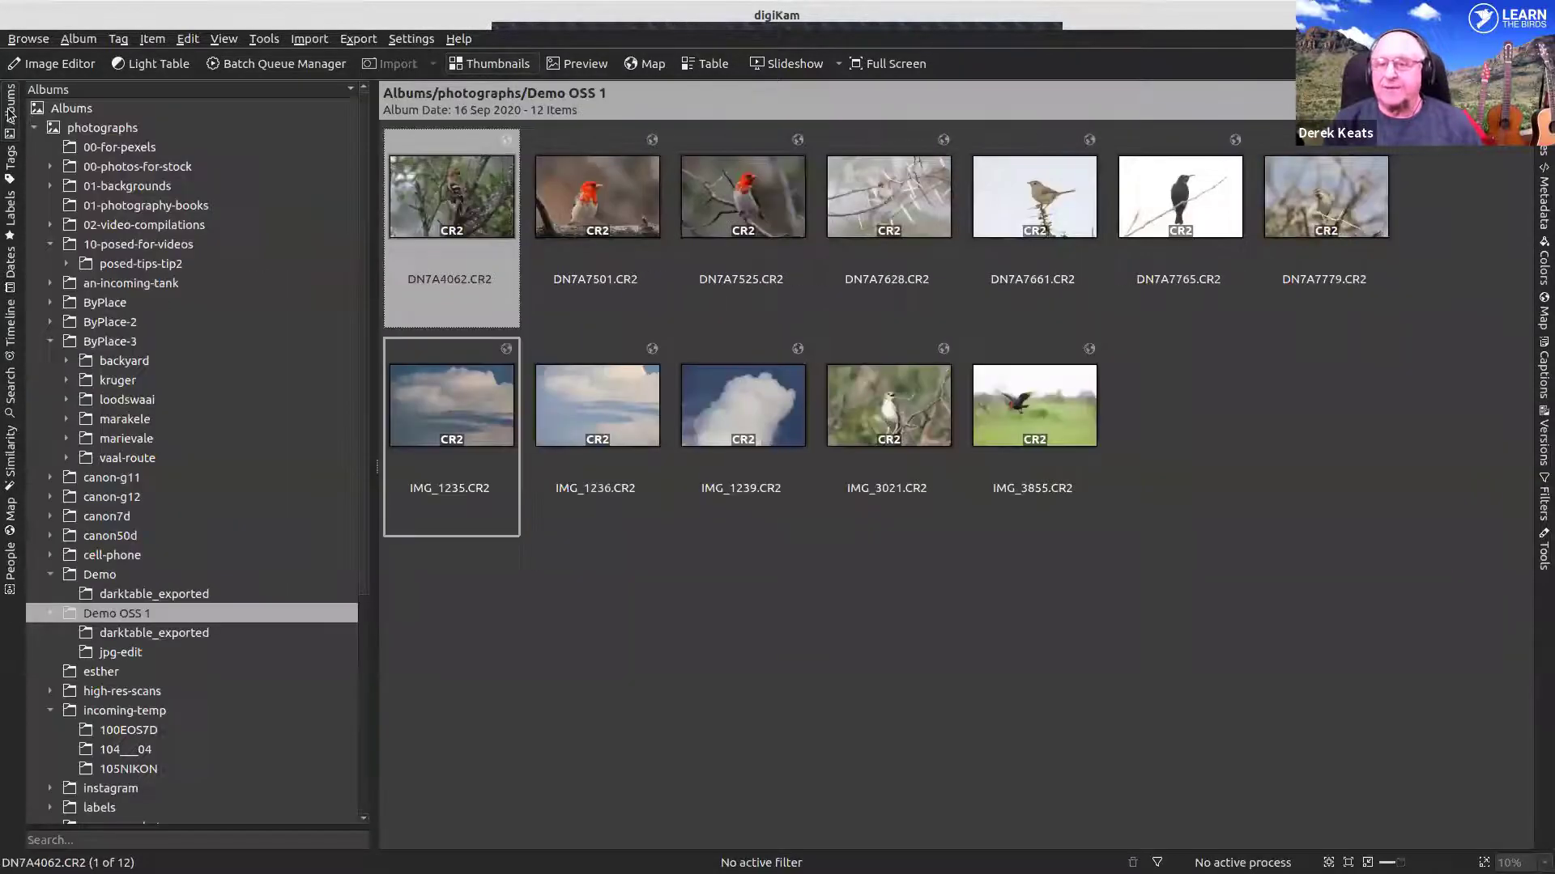
- Browse the photo collection by tags and display the photos tagged Ant-eating Chat
click(15, 164)
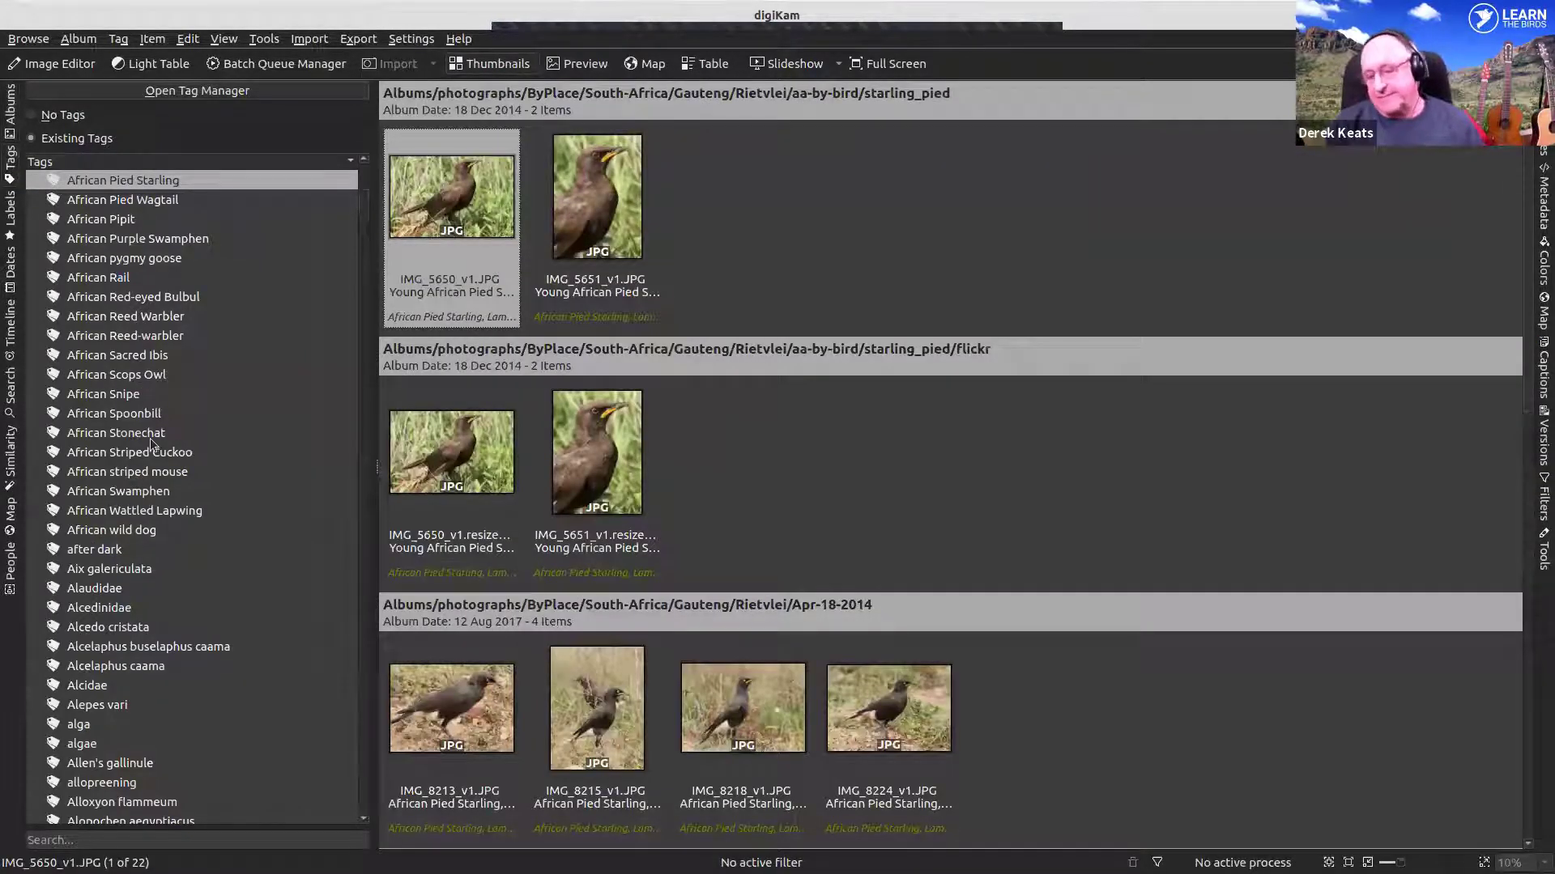
scroll(151, 445, down, 20)
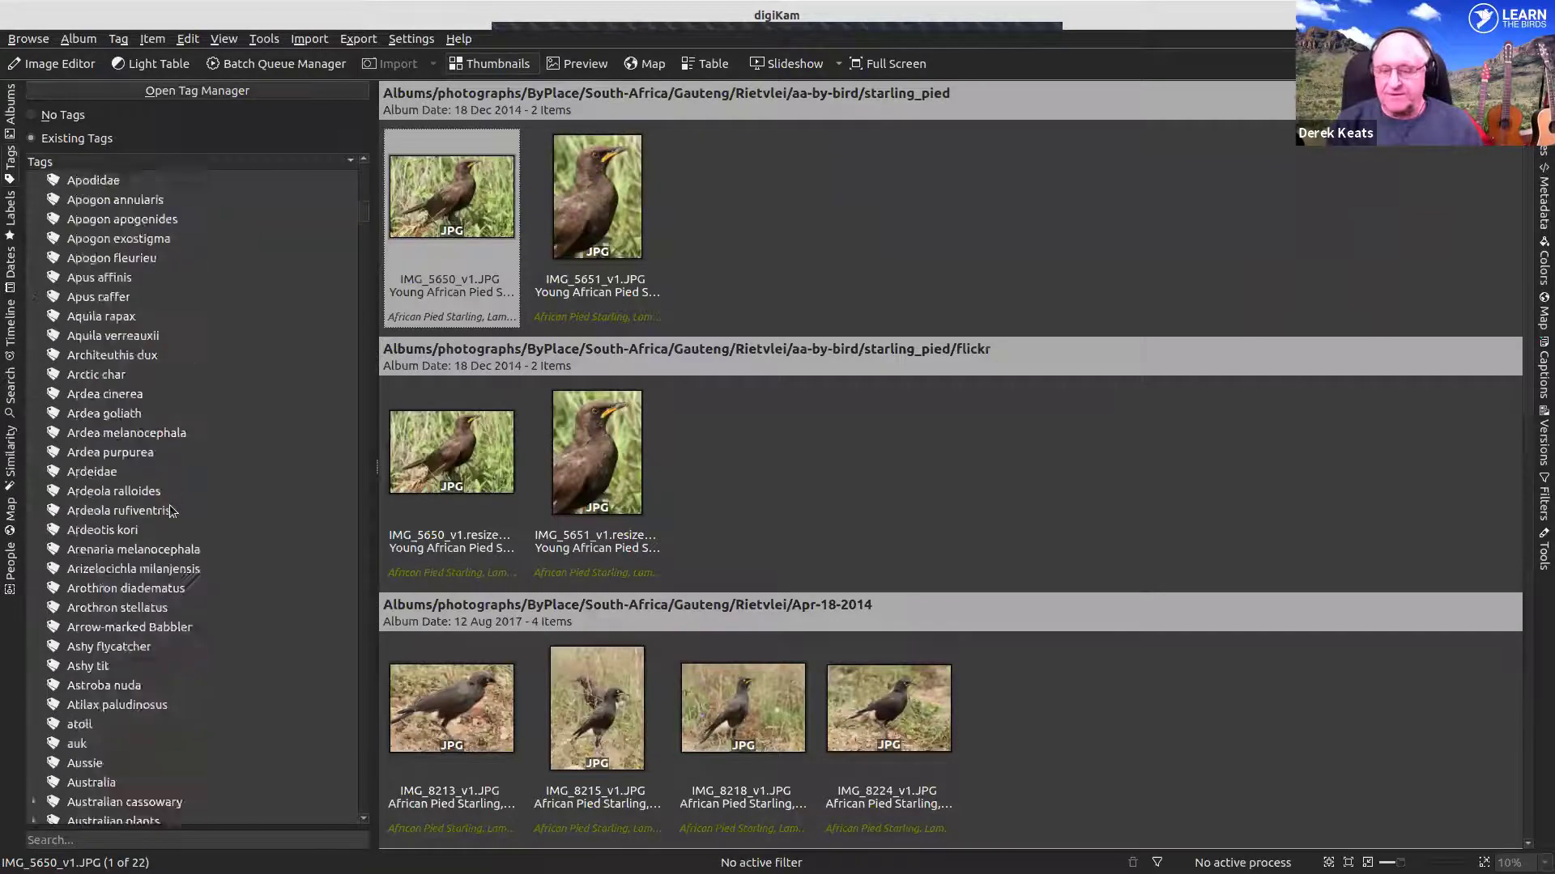
scroll(169, 503, down, 7)
scroll(166, 506, up, 14)
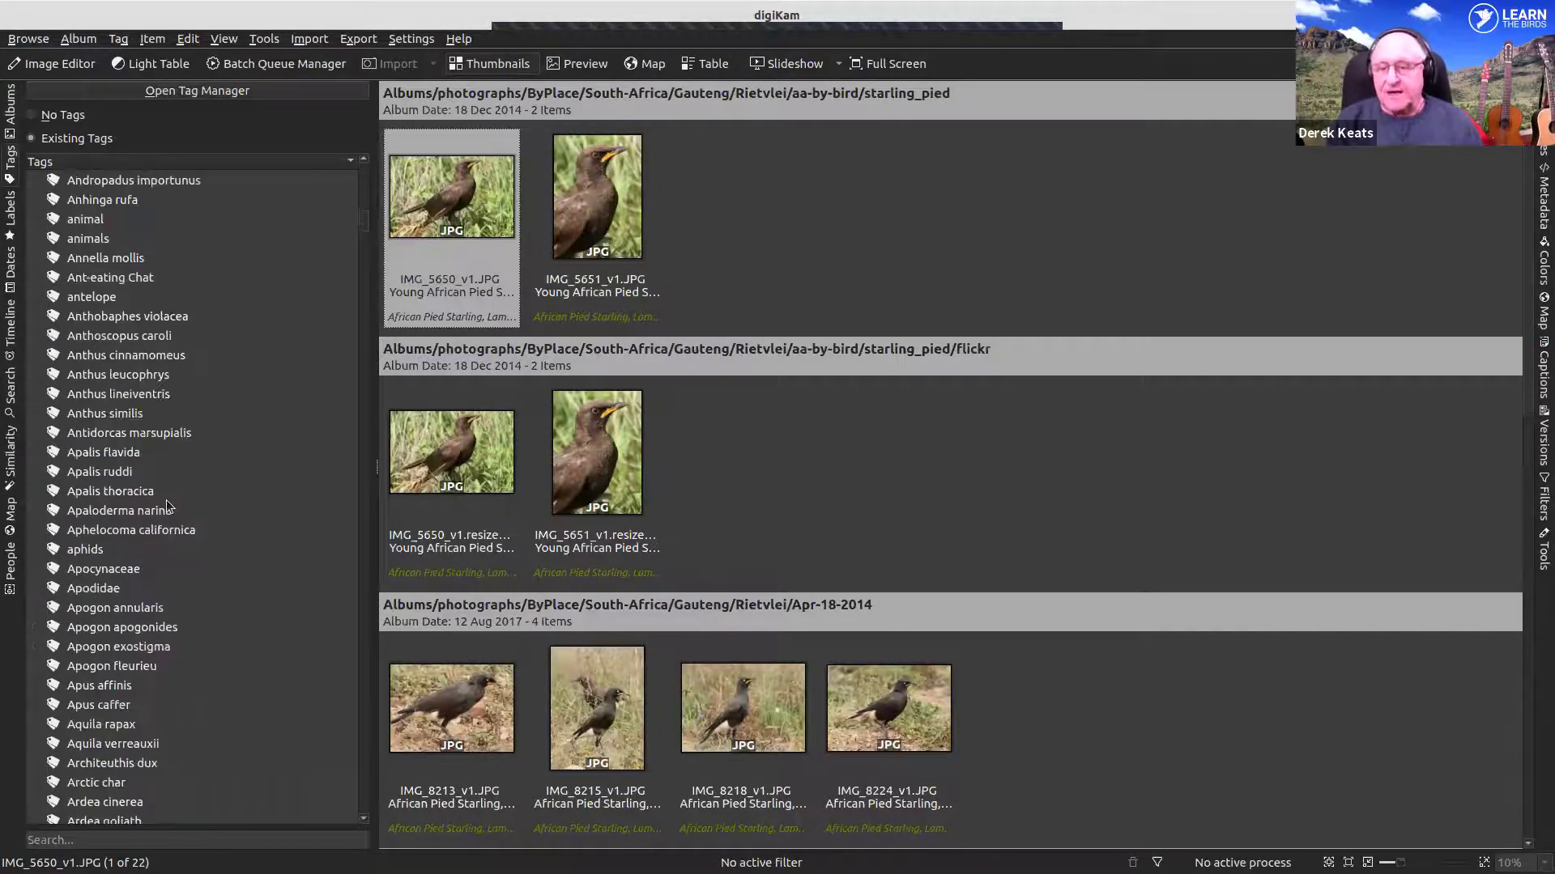
scroll(200, 516, up, 1)
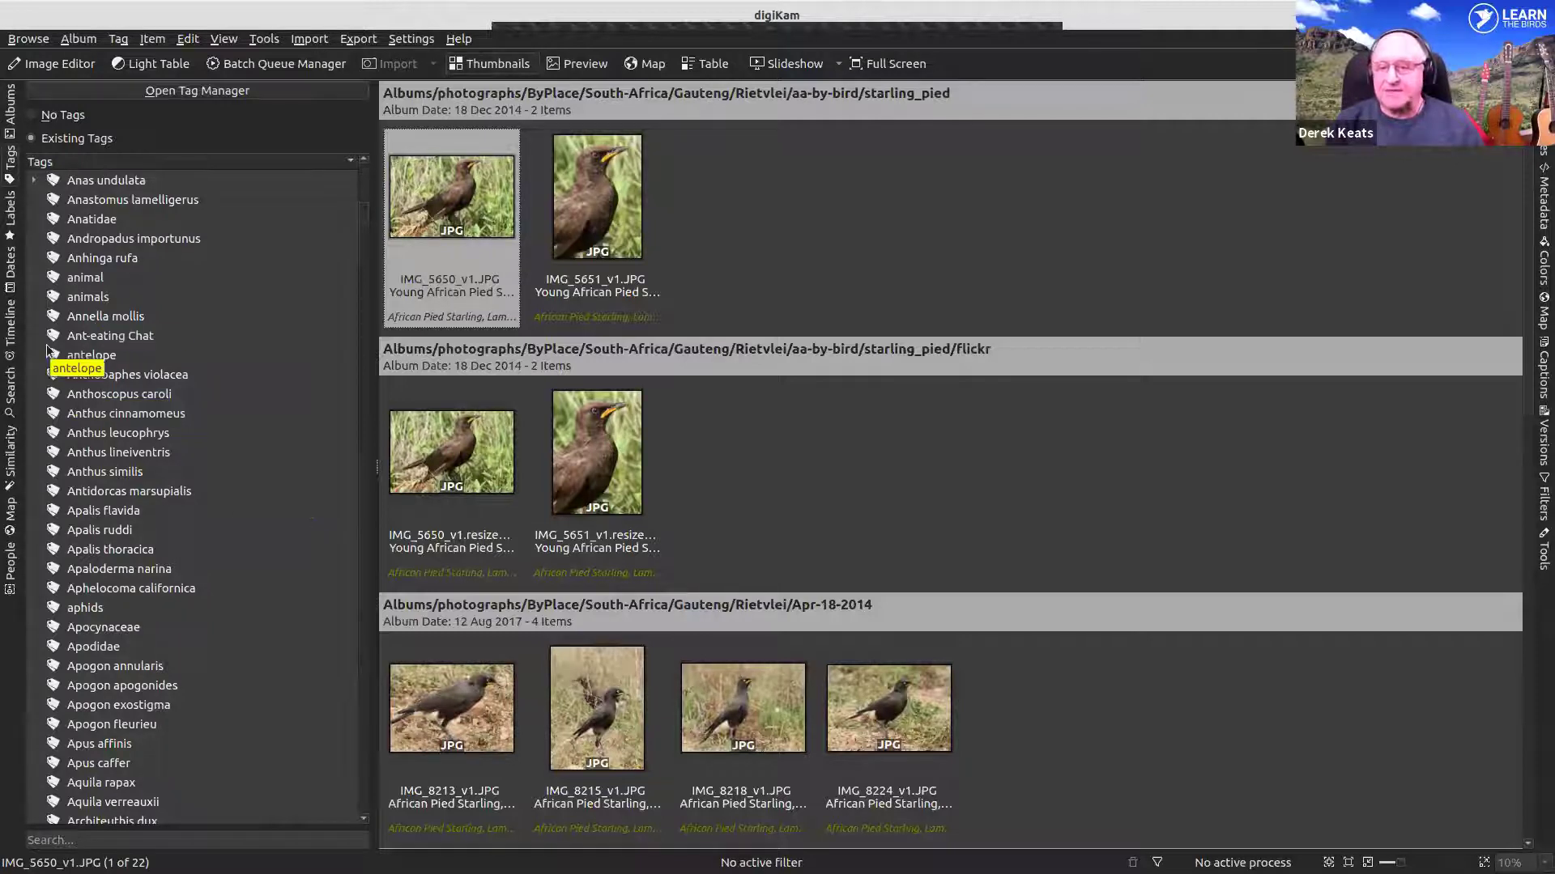
click(85, 336)
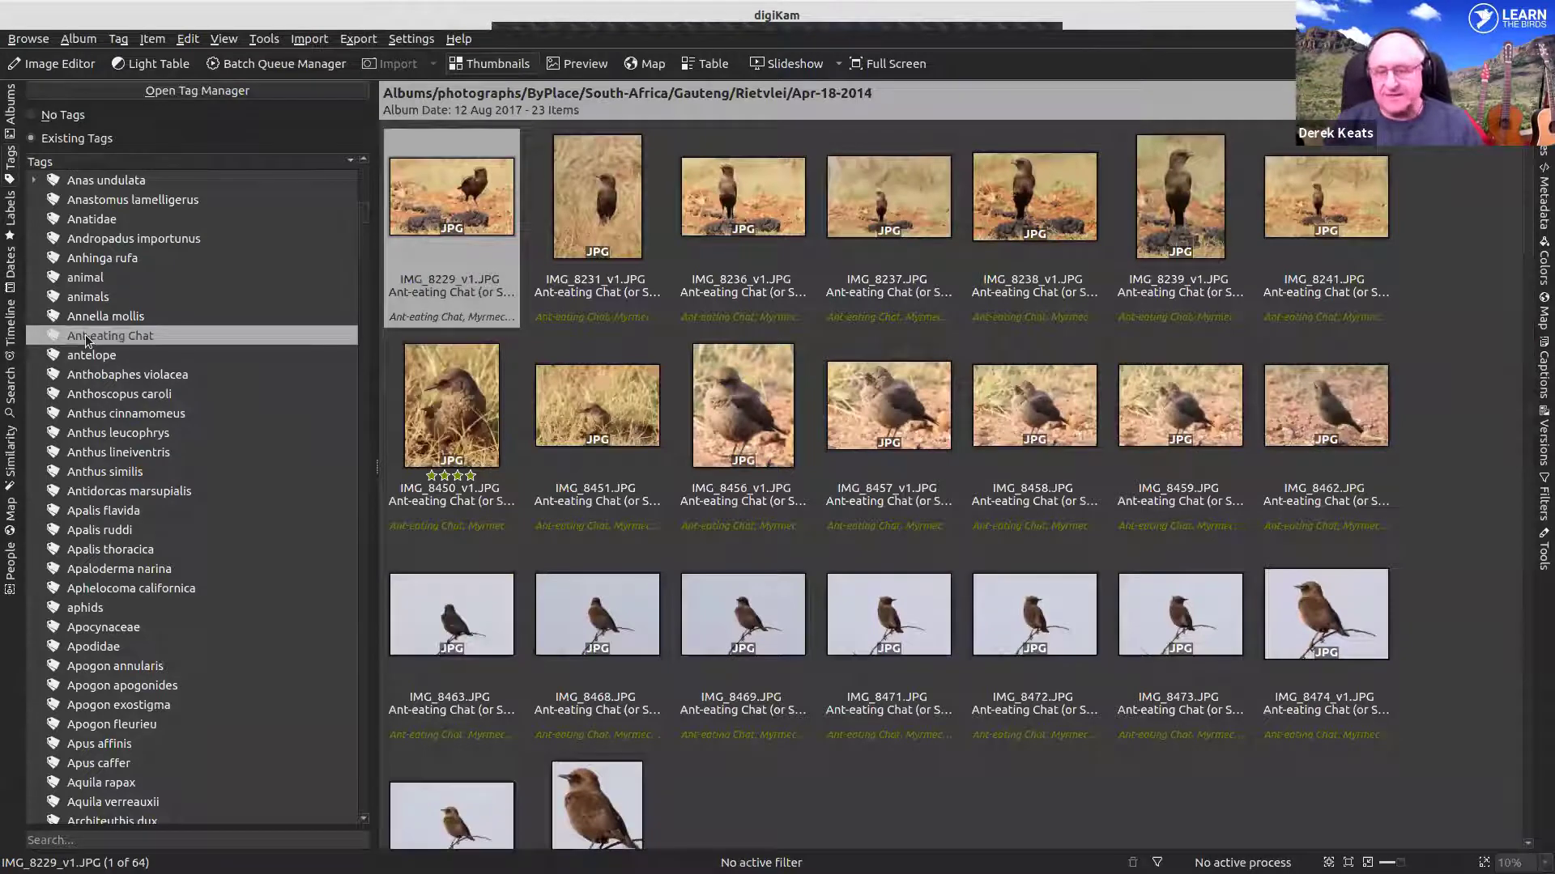
- Display the photos tagged Arrow-marked Babbler, and look through those tagged Ashy tit
scroll(259, 672, down, 1)
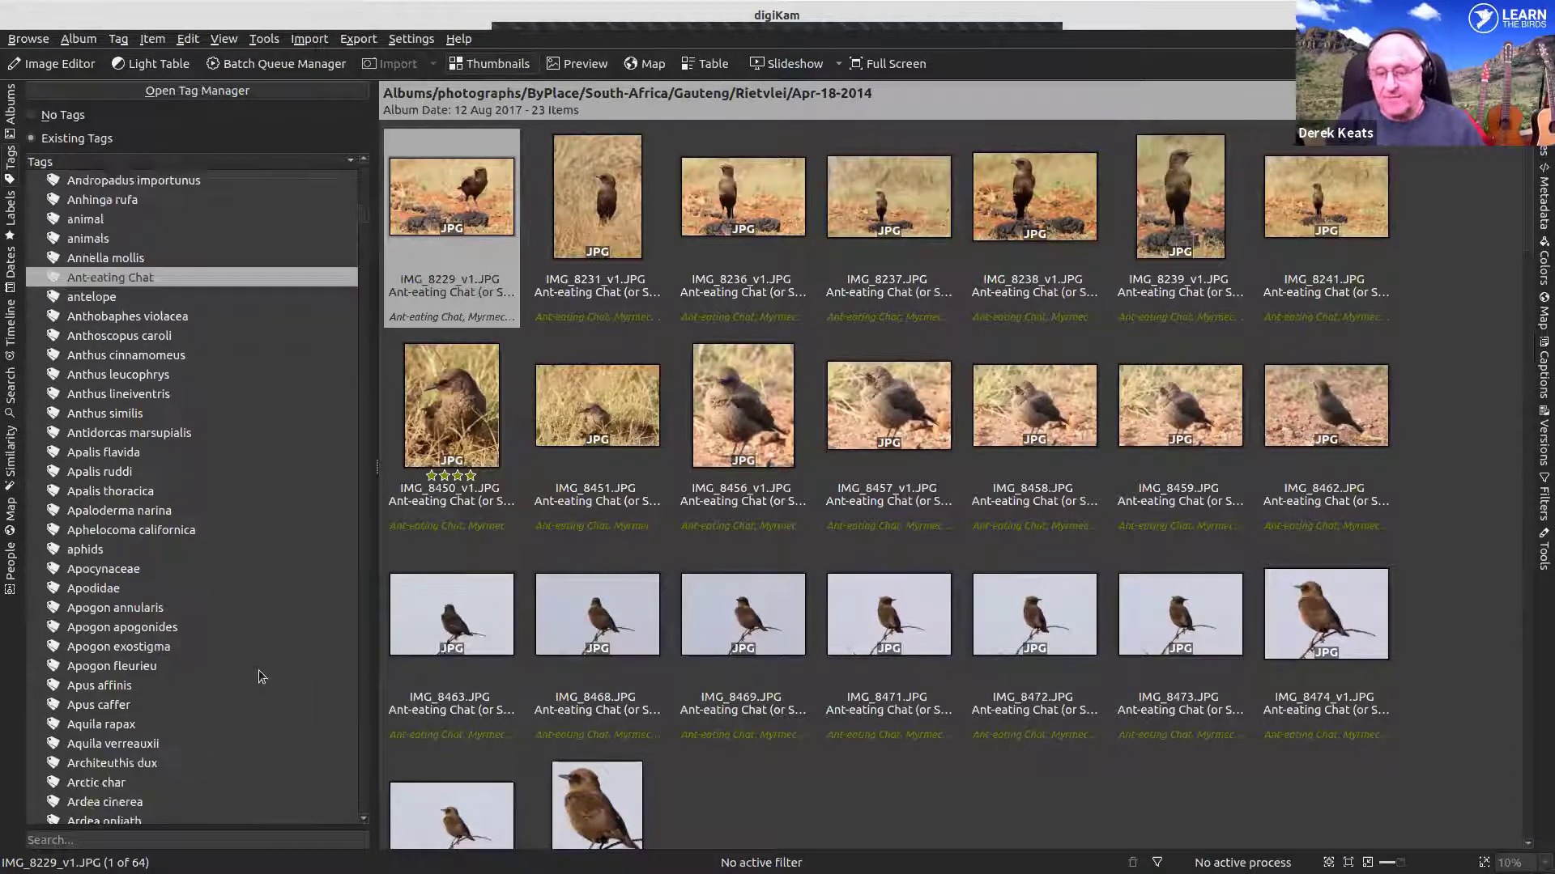
scroll(258, 676, down, 7)
click(181, 620)
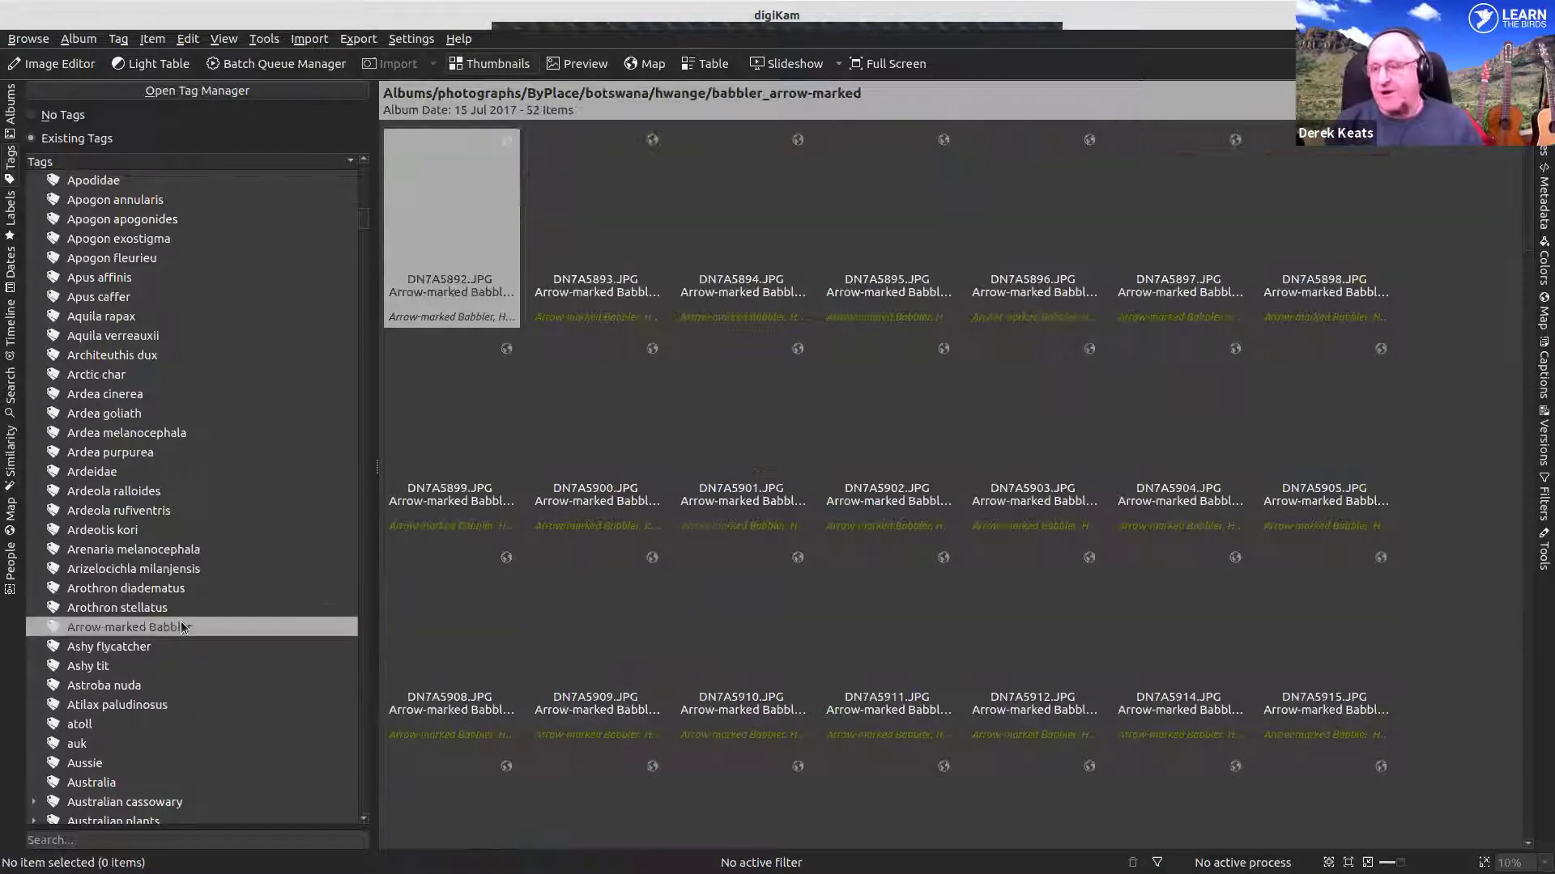
scroll(146, 599, down, 3)
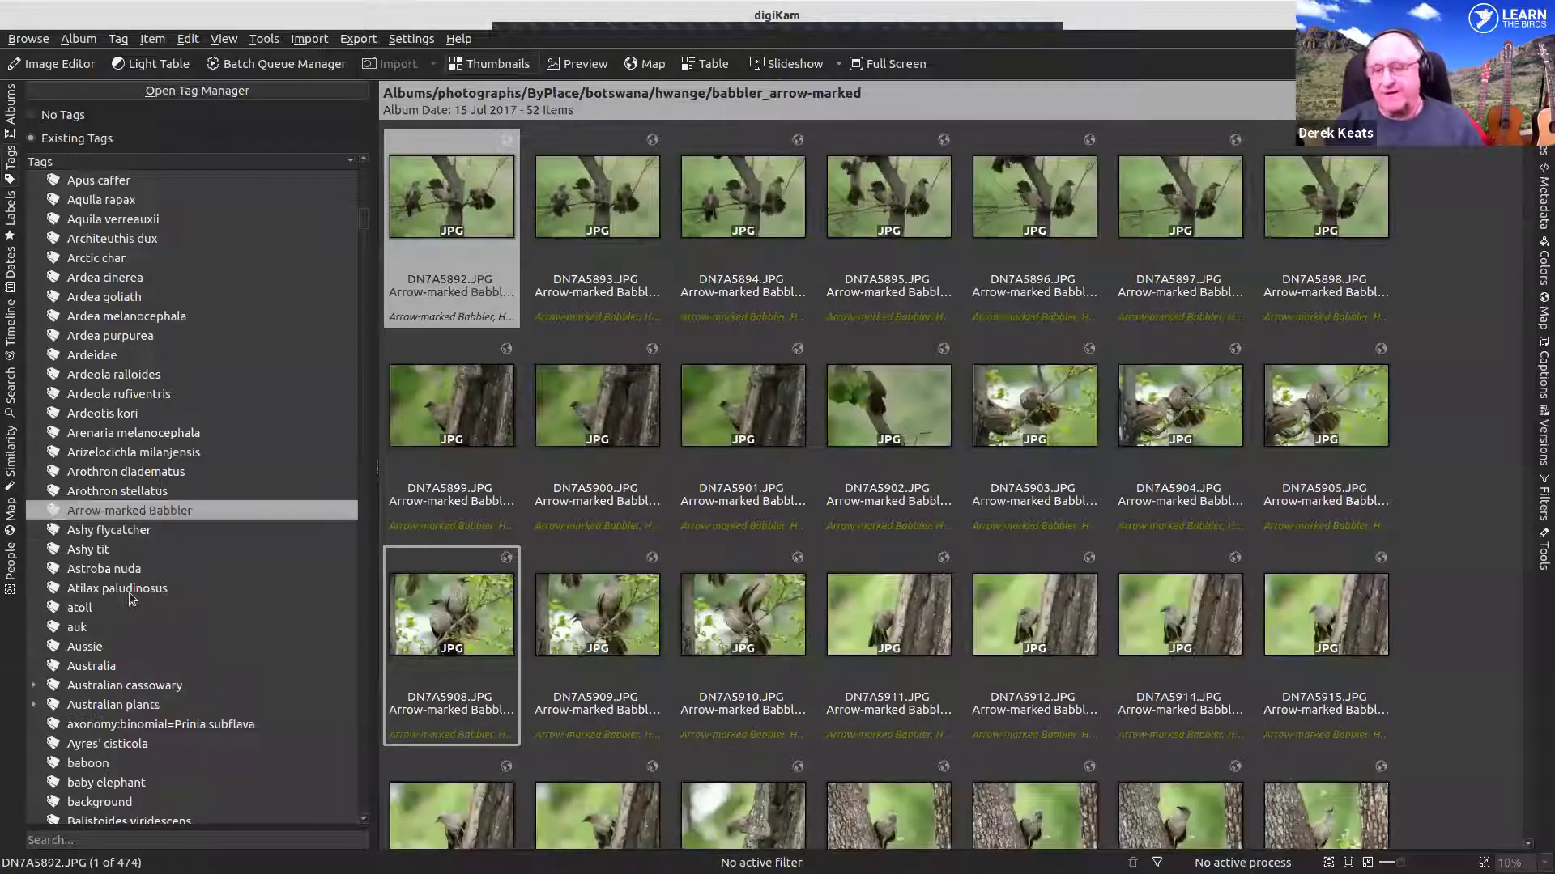
click(93, 493)
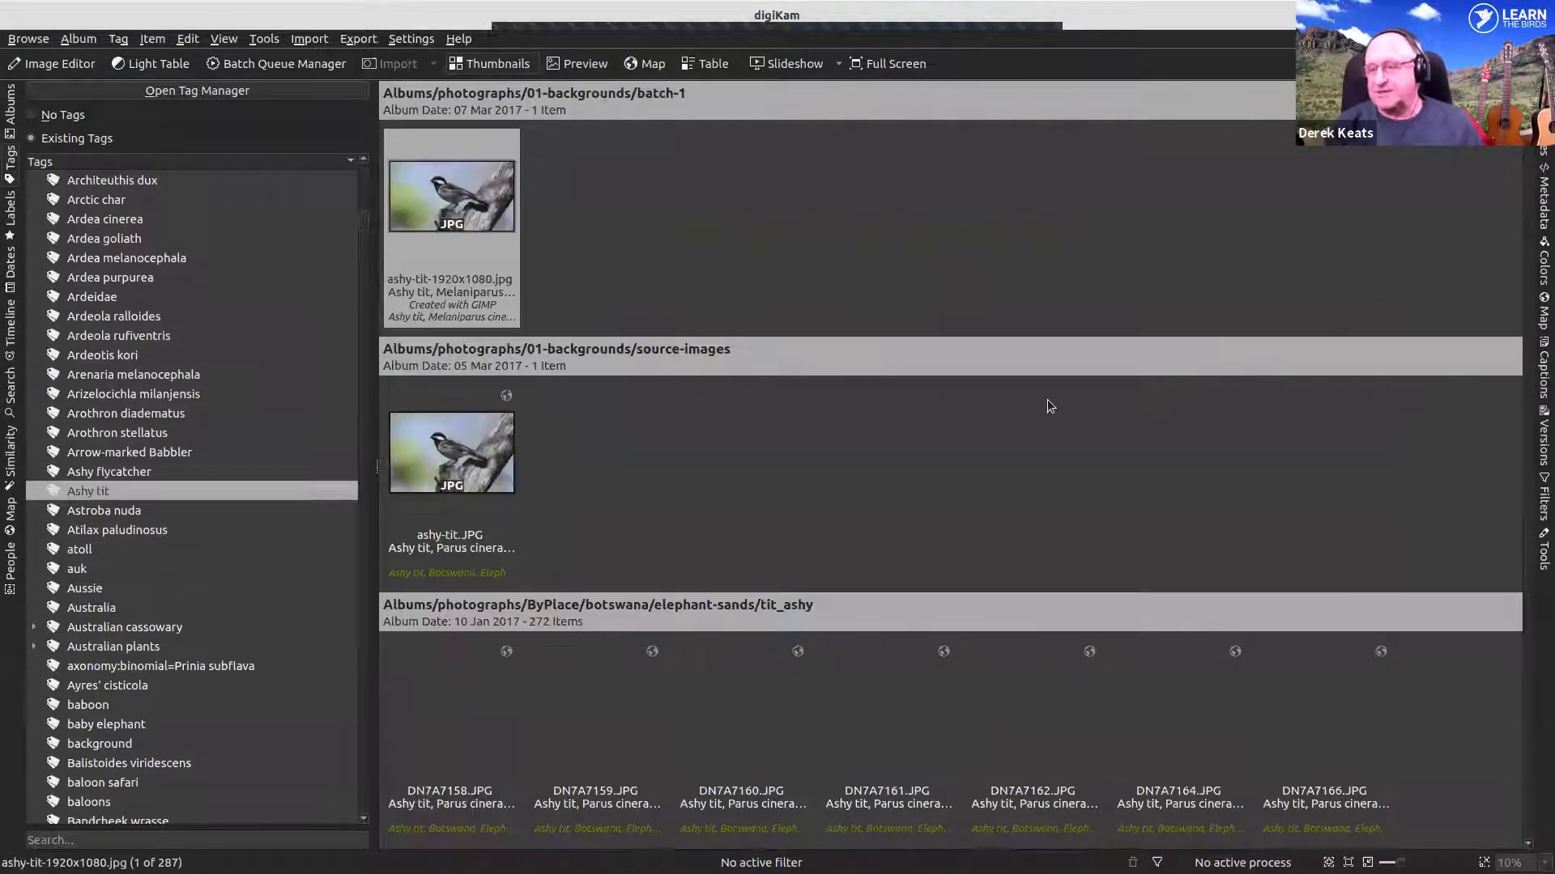
scroll(911, 441, down, 5)
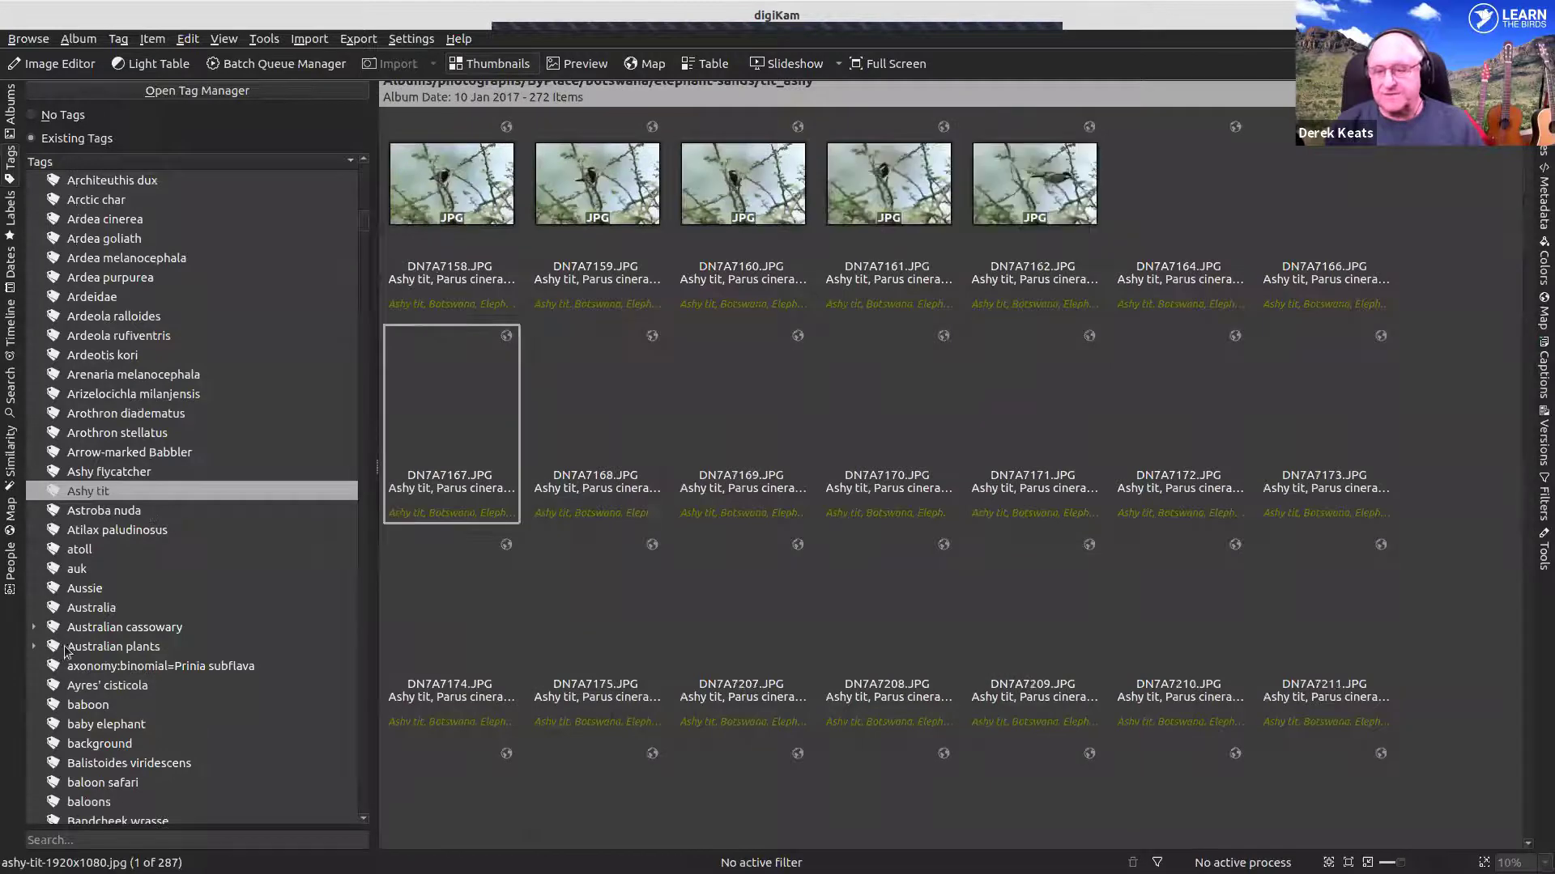
- View the photos and sub-tags of the Australian cassowary tag, and display the photos tagged banded martin
click(130, 628)
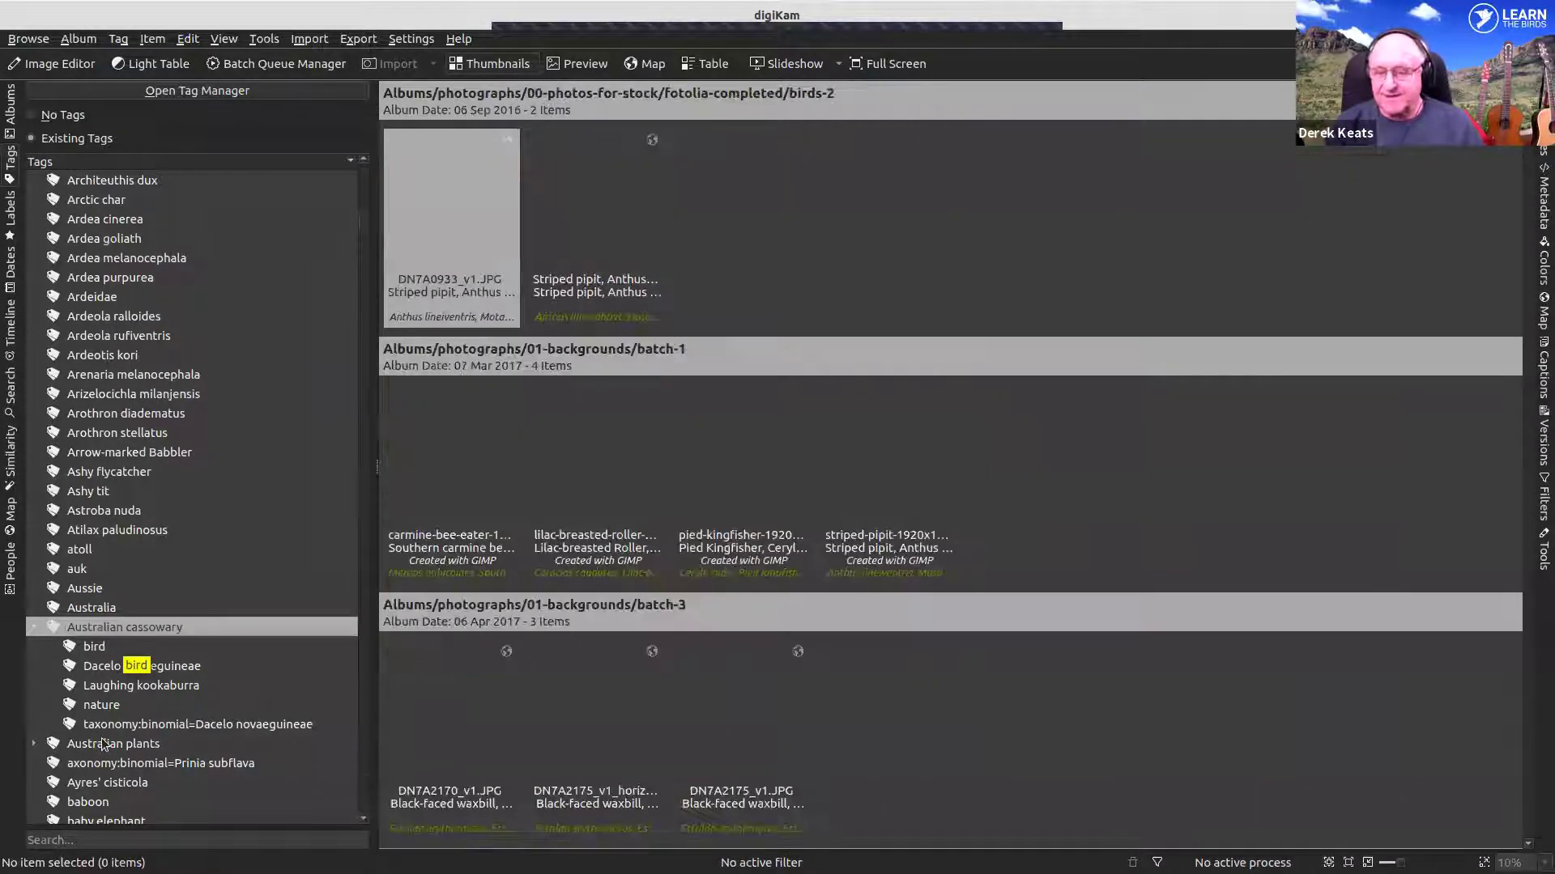
scroll(91, 688, down, 3)
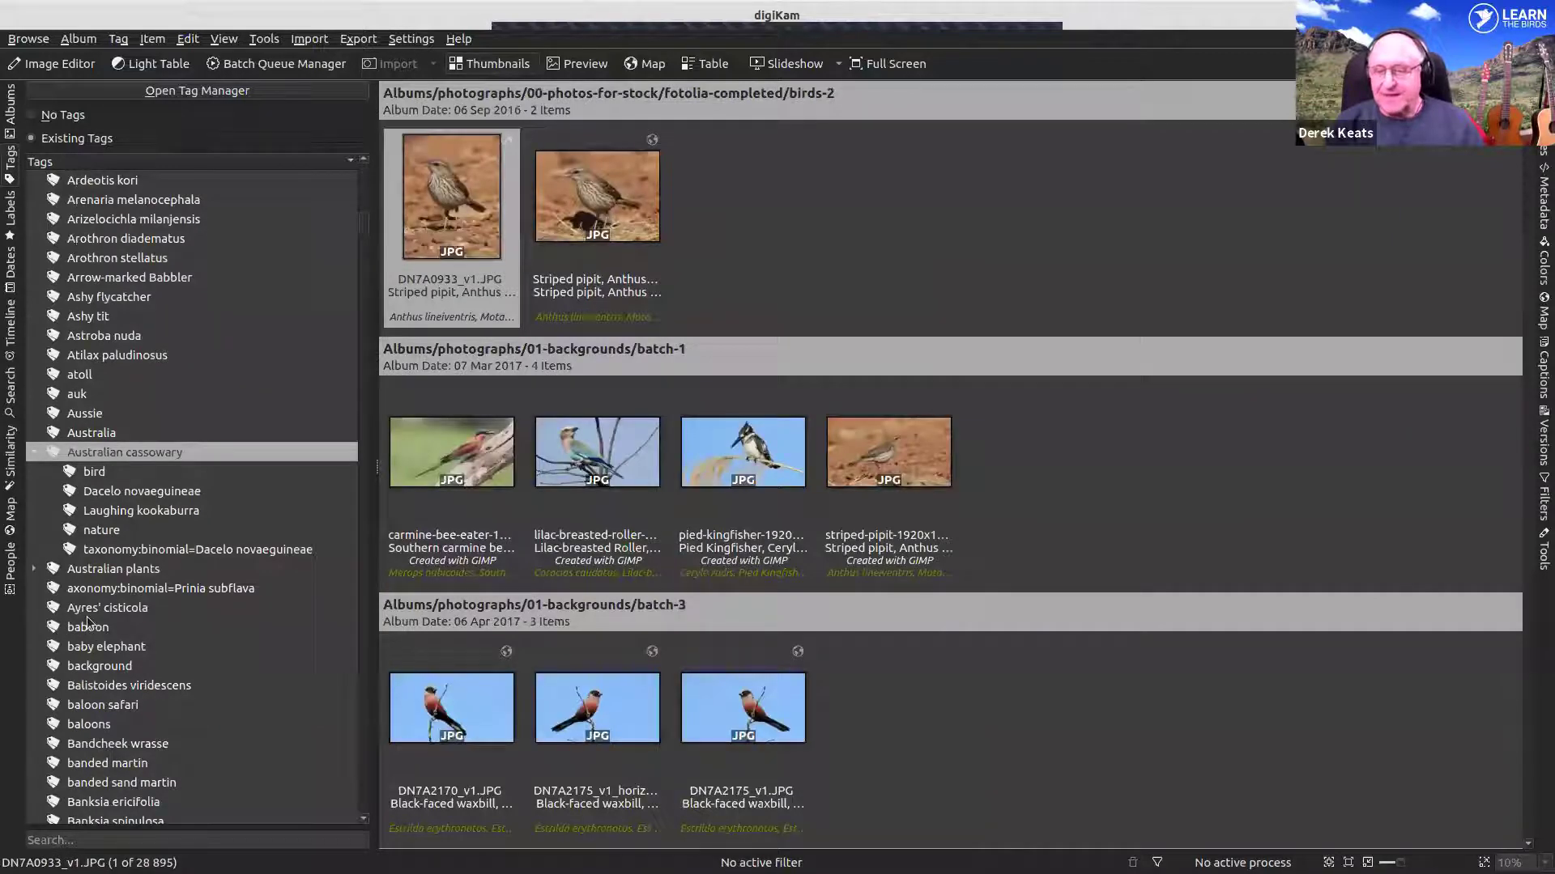
scroll(91, 610, down, 3)
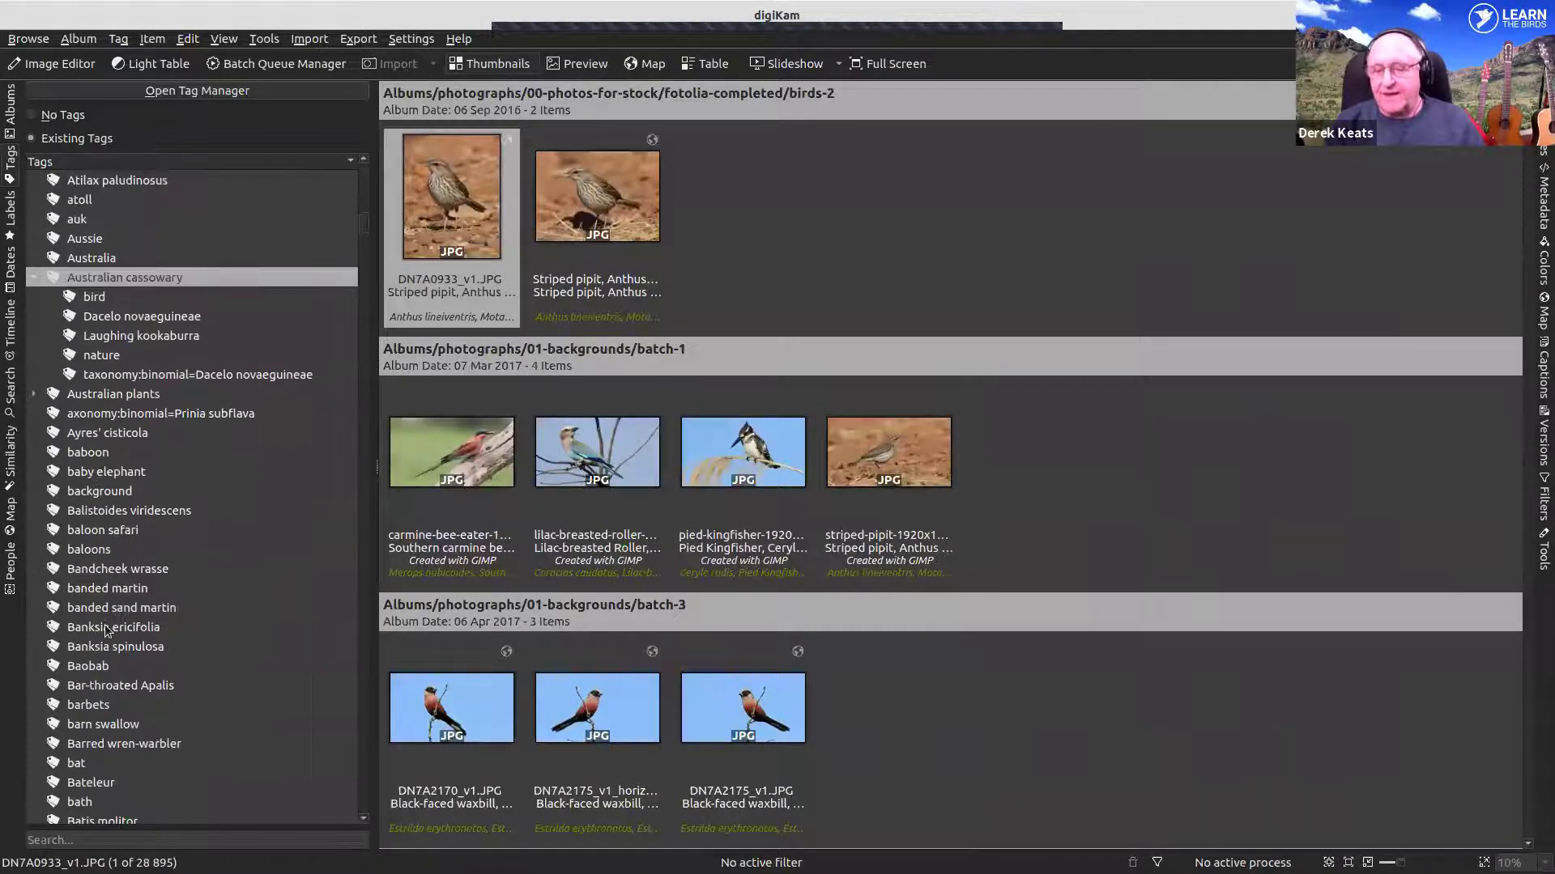
click(104, 592)
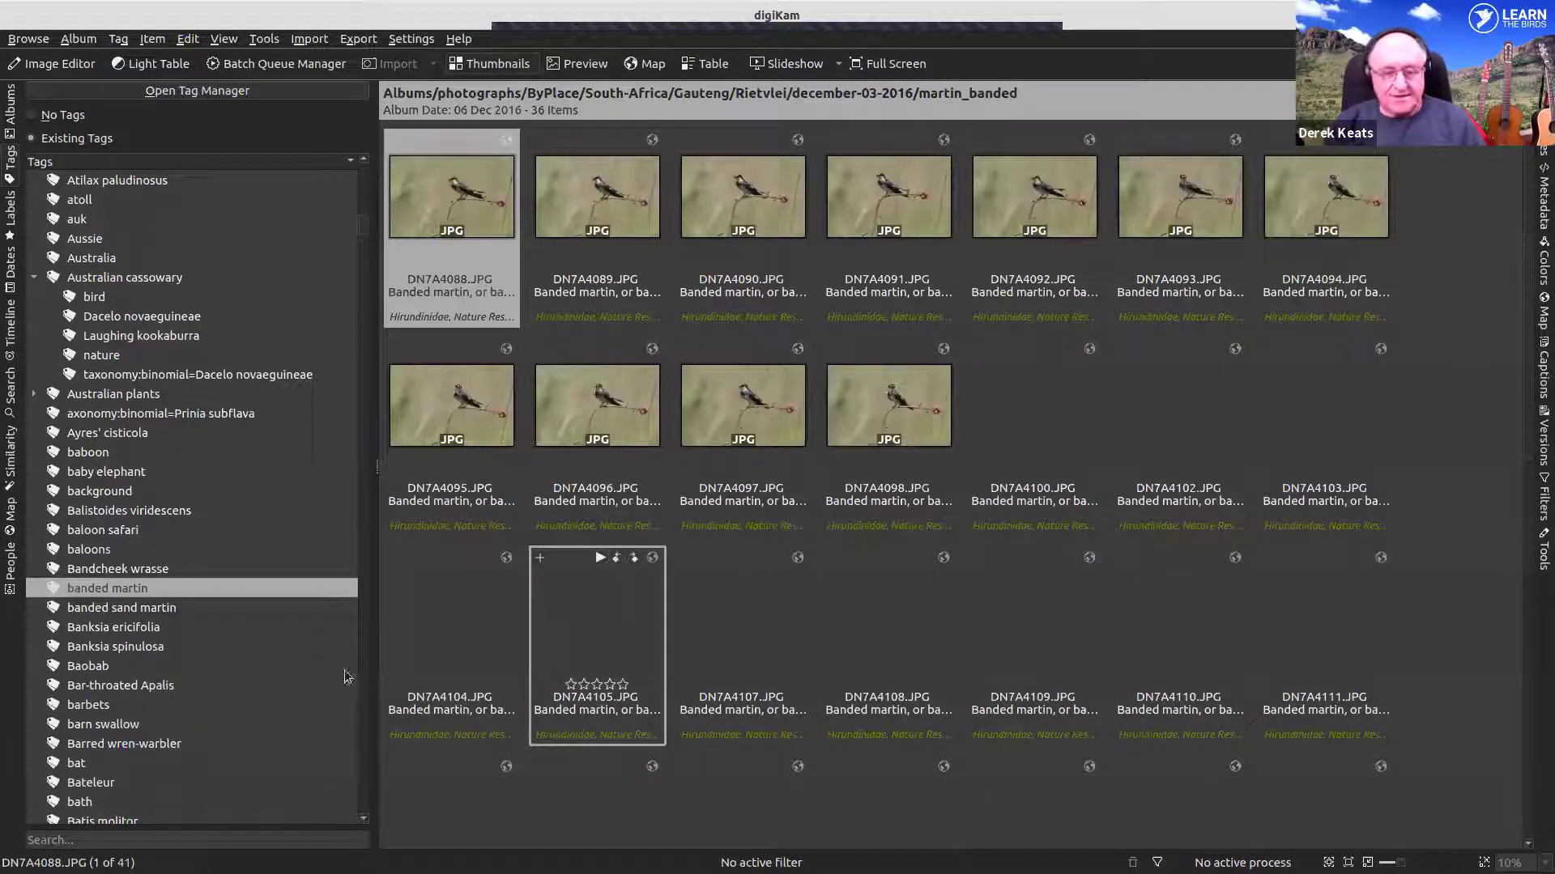
- Find the taxonomy:binomial tags far down the tag list and display the photos tagged taxonomy:binomial=Anhinga rufa
scroll(186, 721, down, 20)
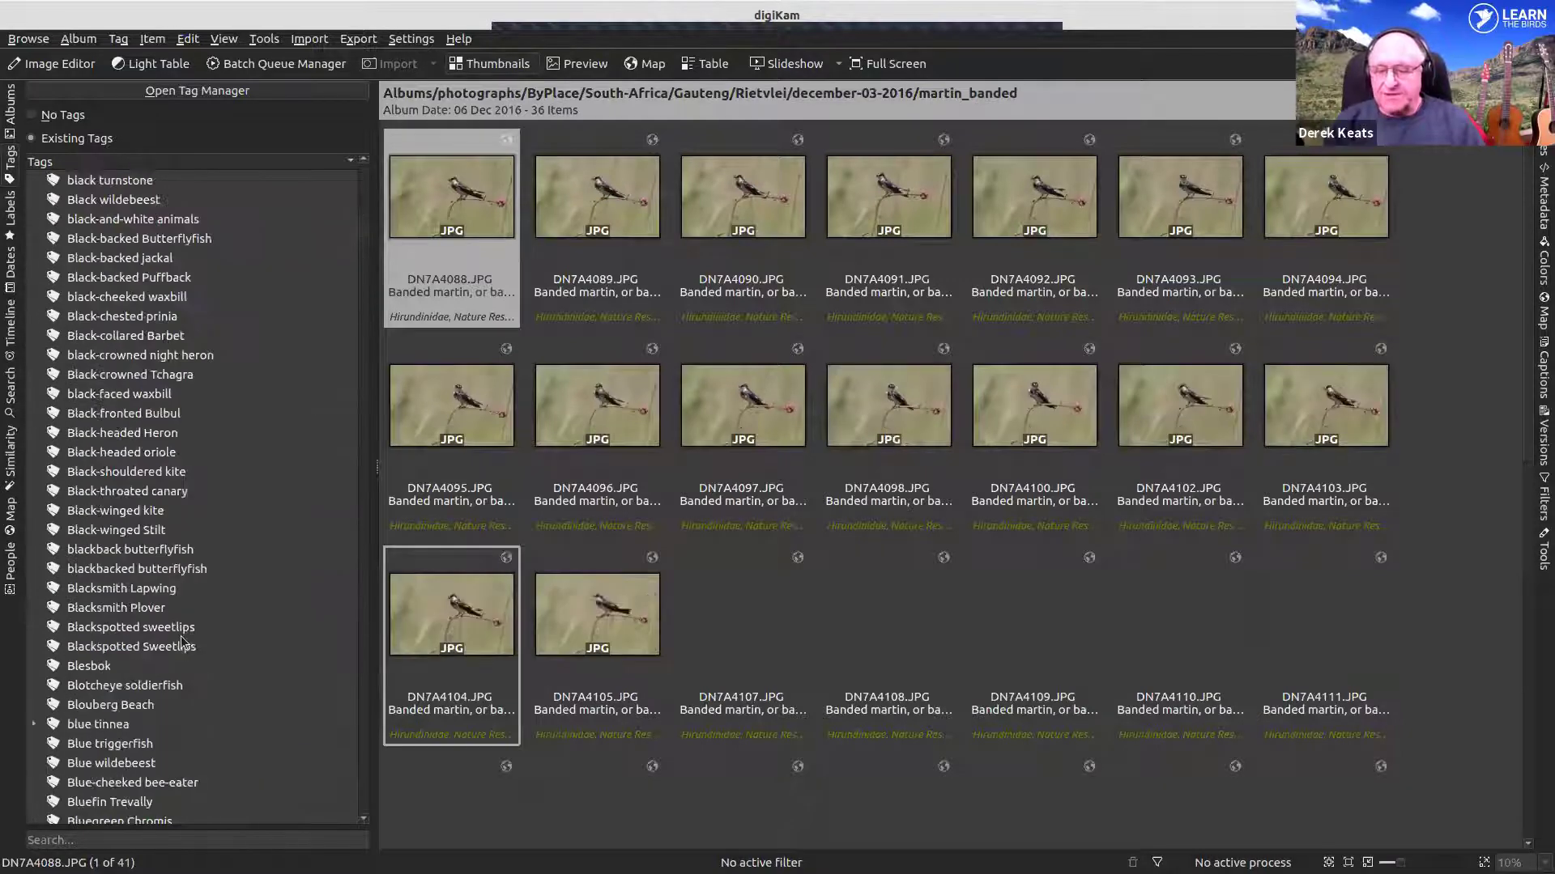
scroll(188, 639, down, 10)
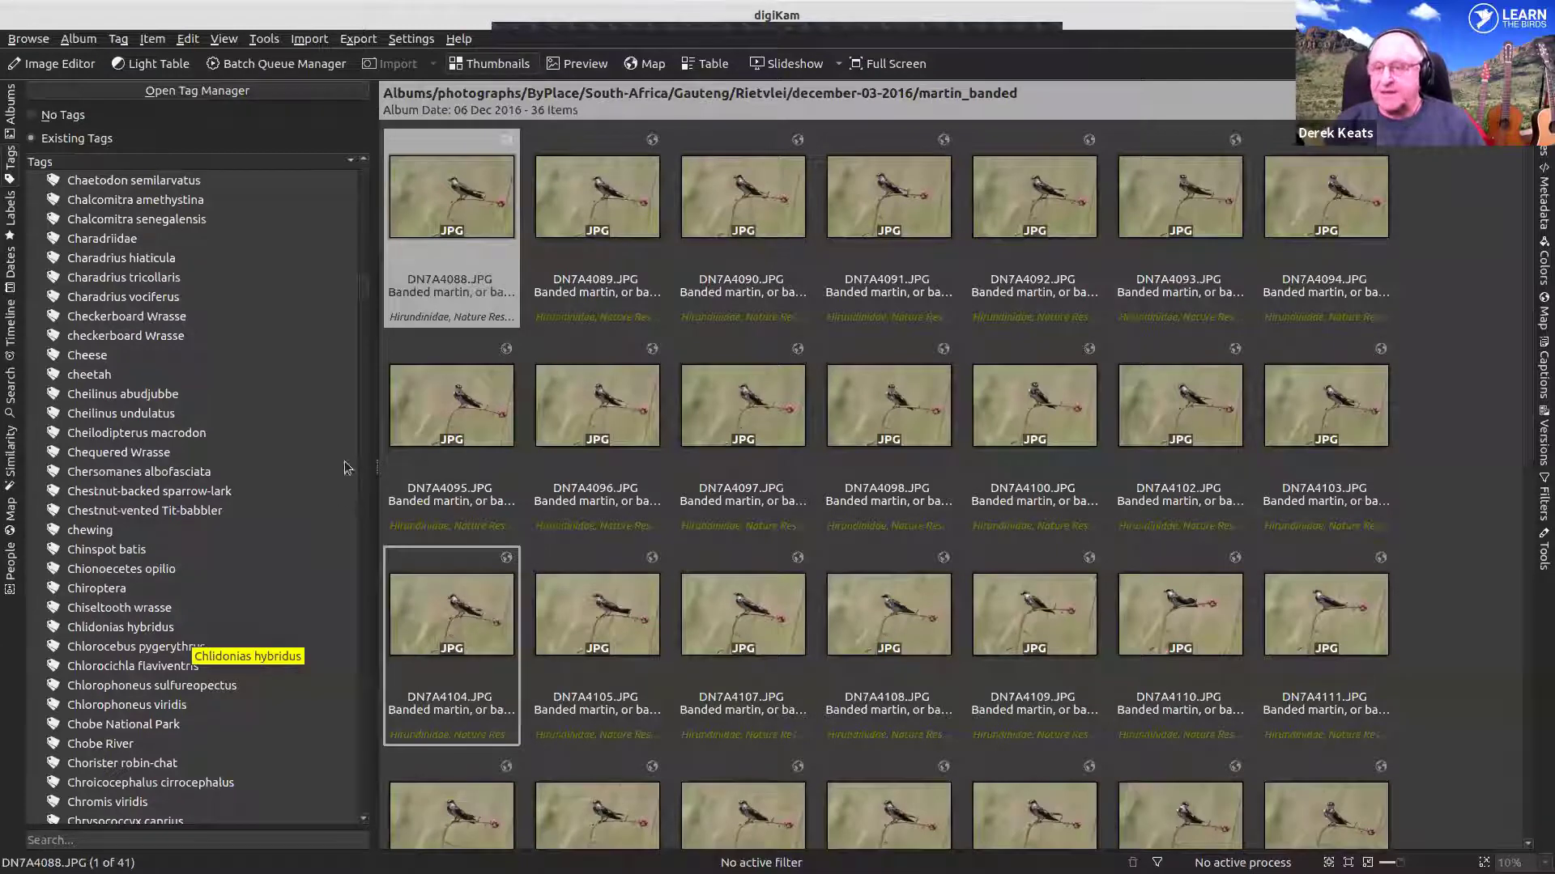
scroll(275, 465, down, 8)
scroll(271, 570, down, 20)
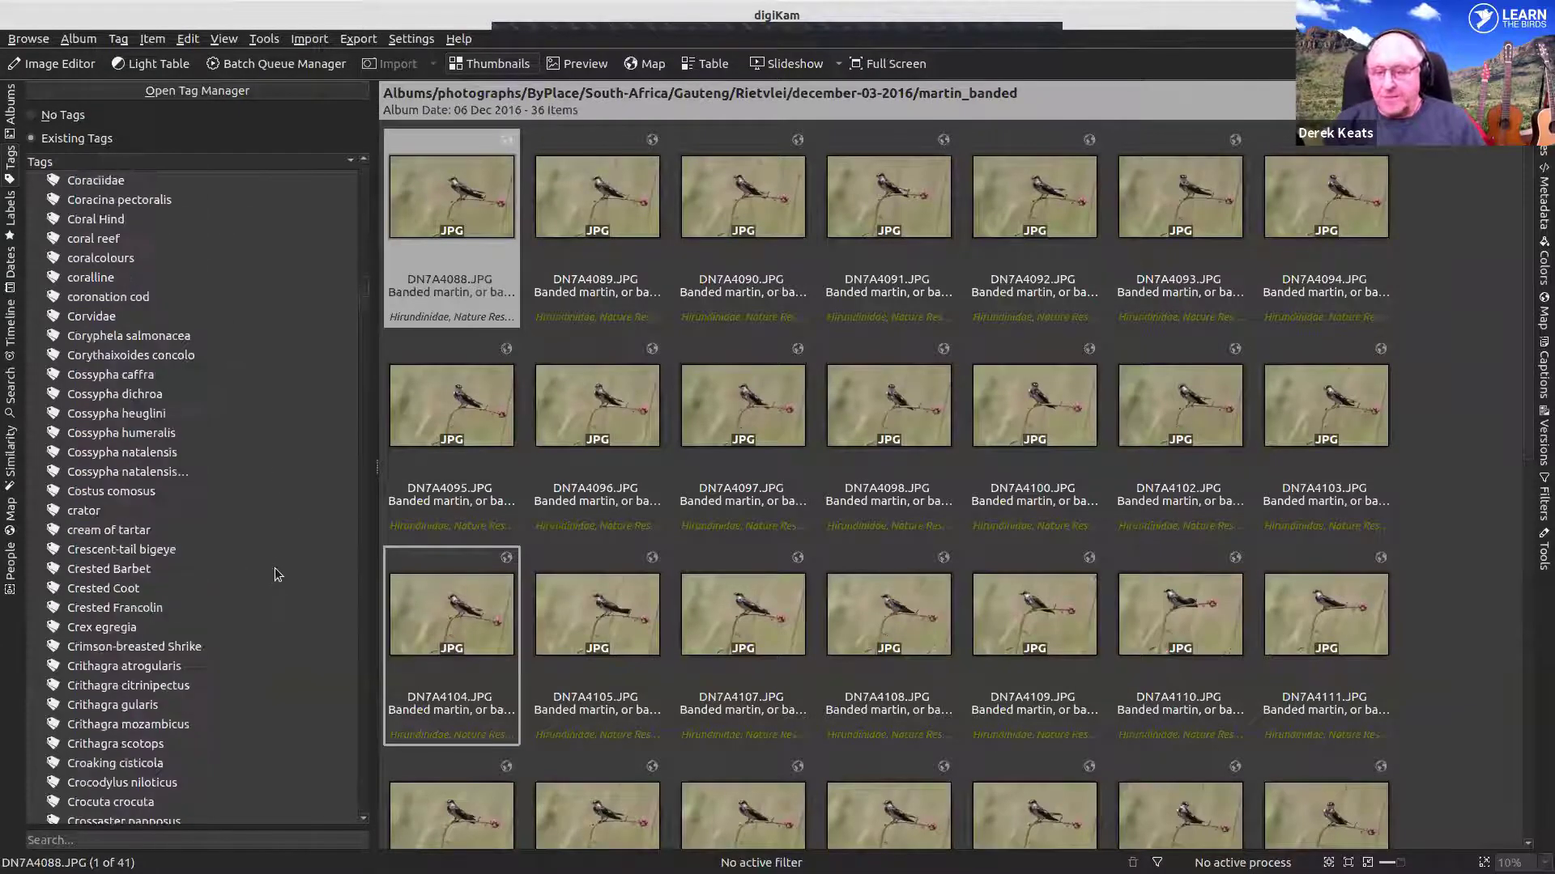
scroll(270, 591, down, 20)
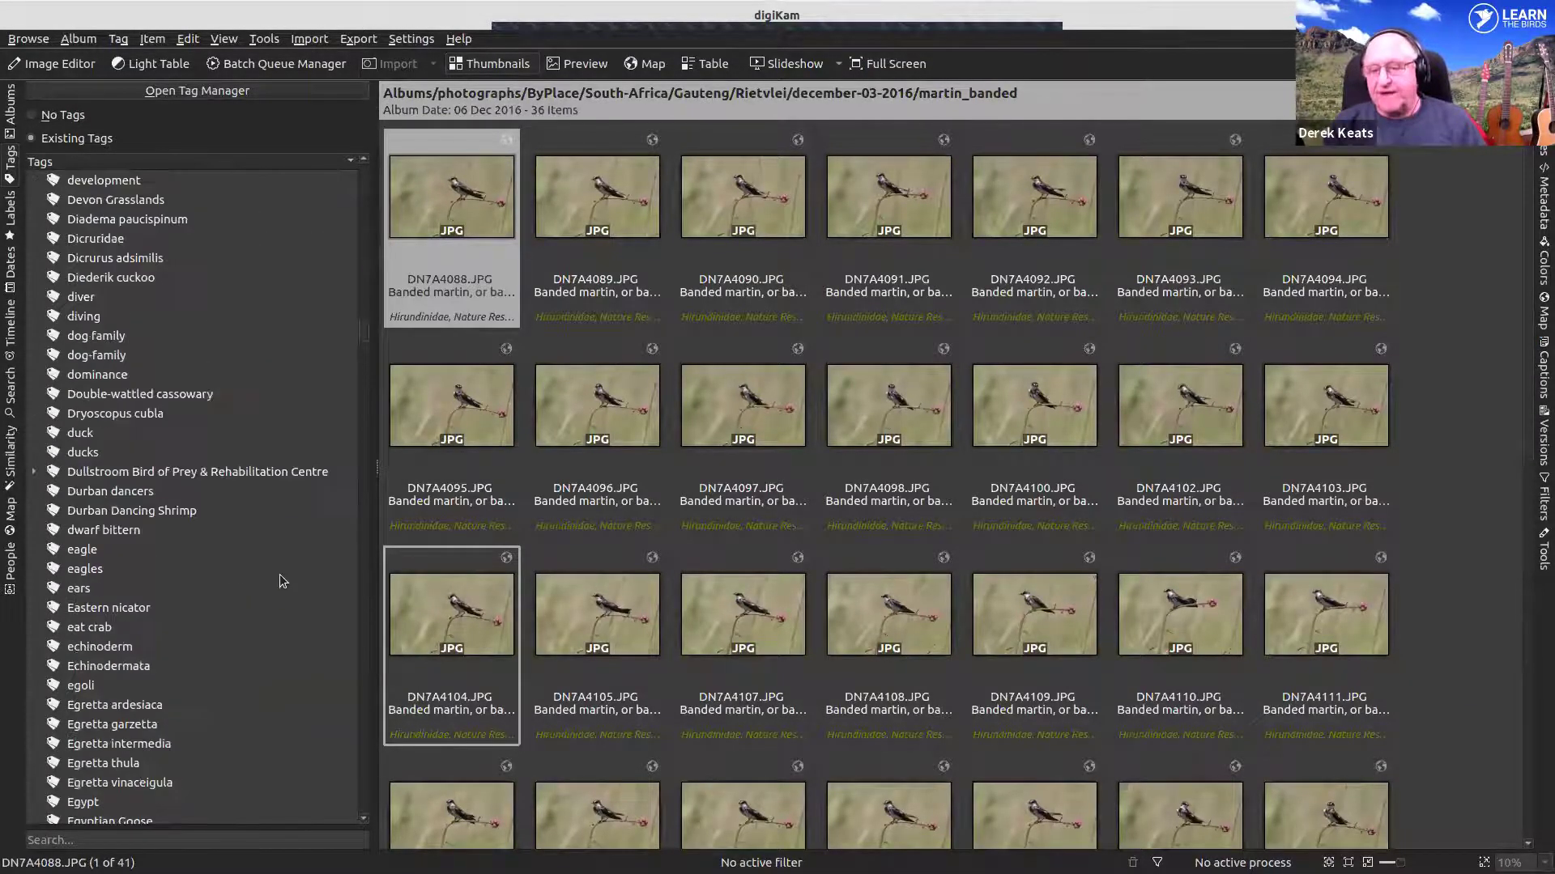
scroll(277, 577, down, 20)
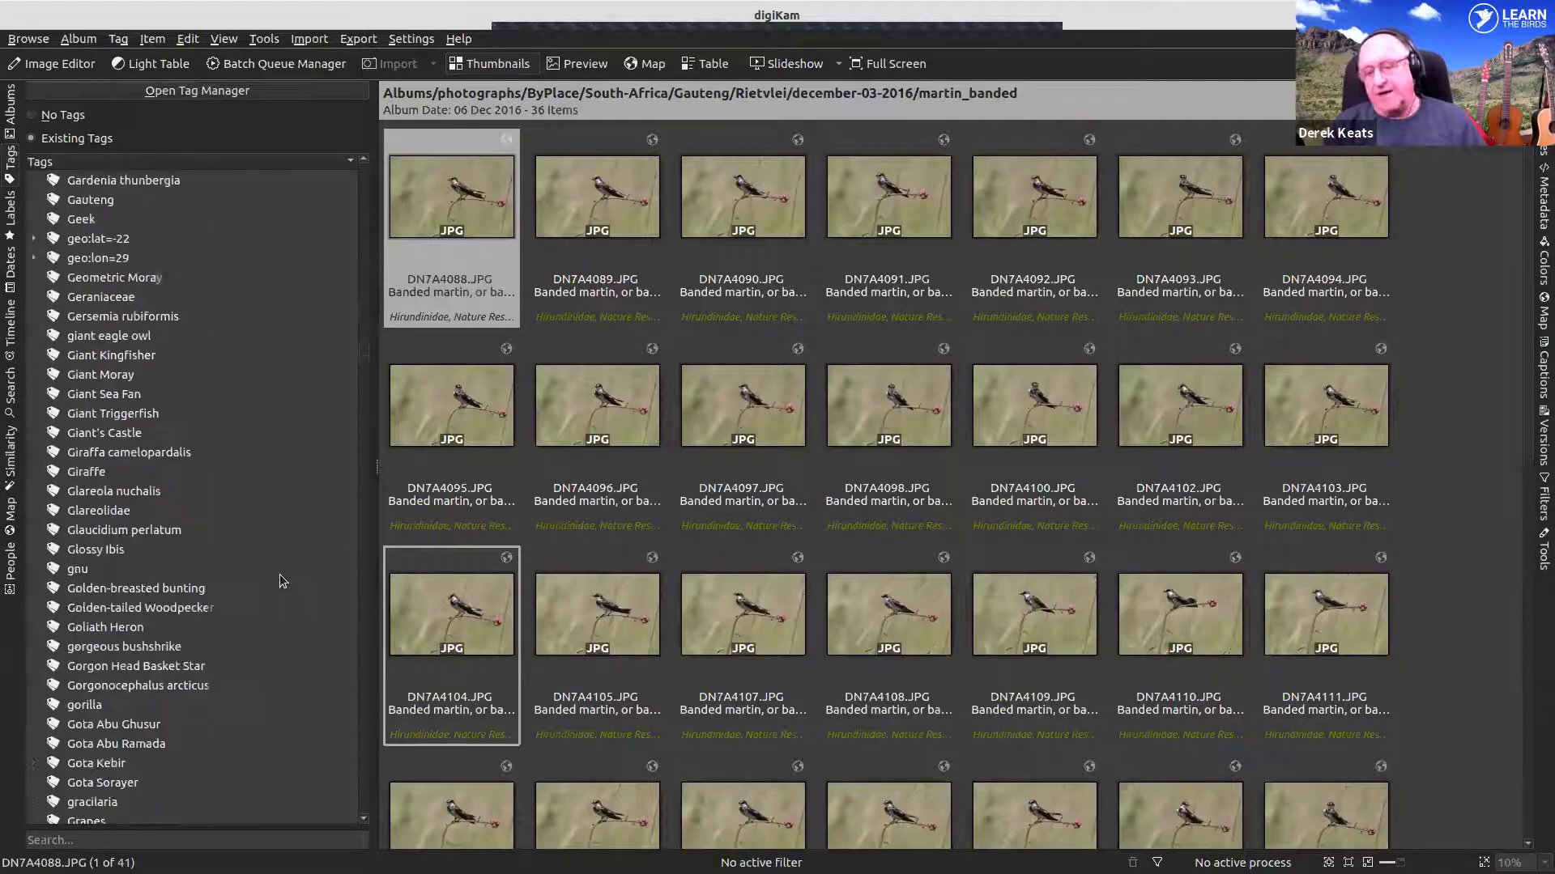
scroll(280, 572, down, 20)
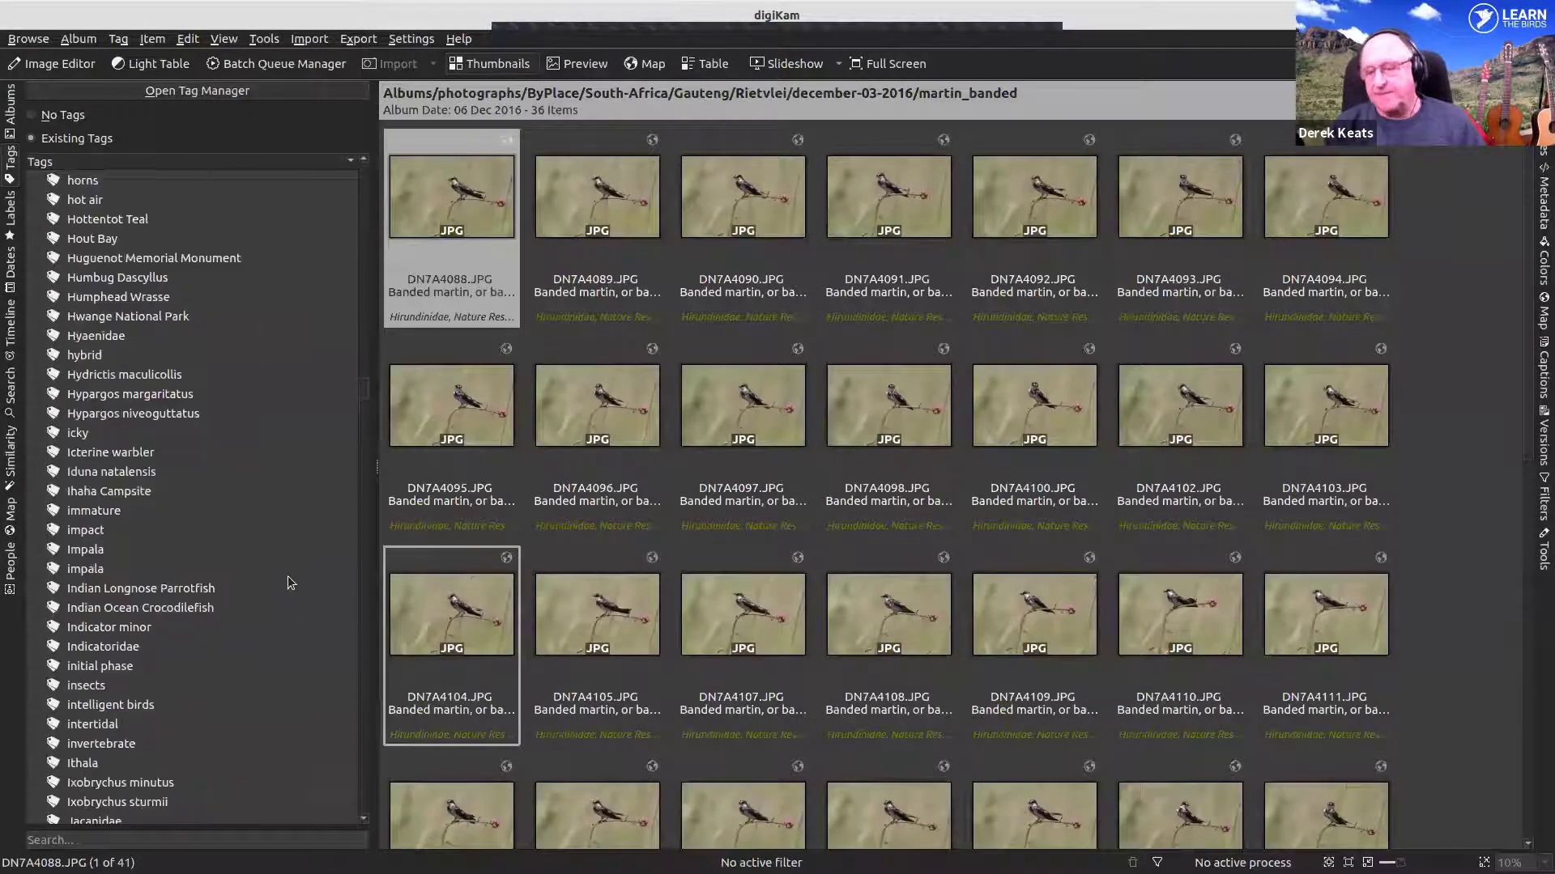
drag(360, 417, 328, 600)
scroll(328, 600, down, 10)
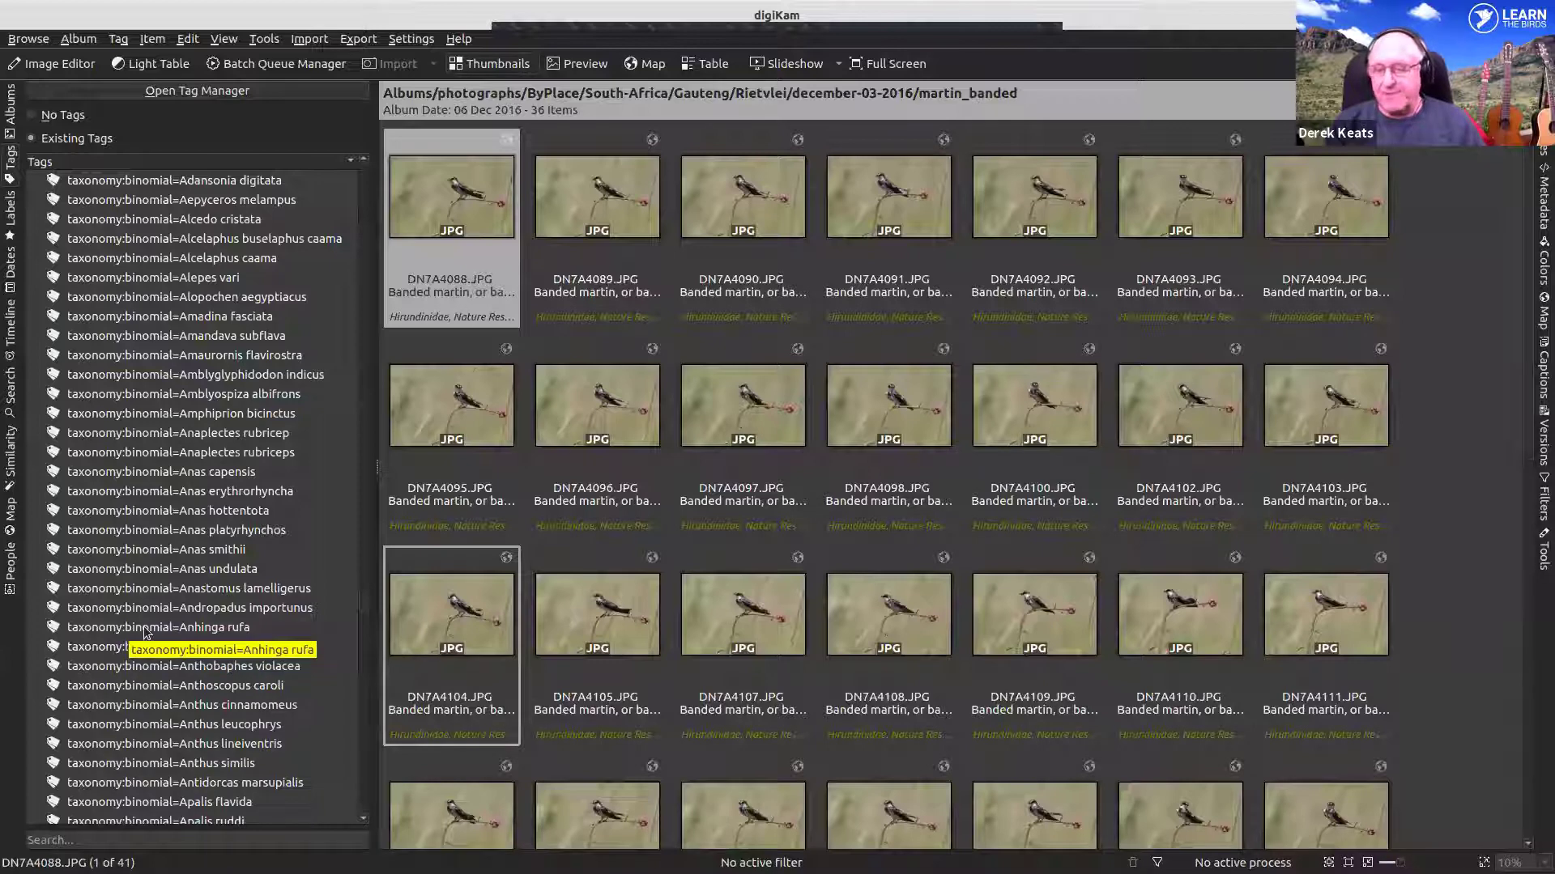
click(207, 629)
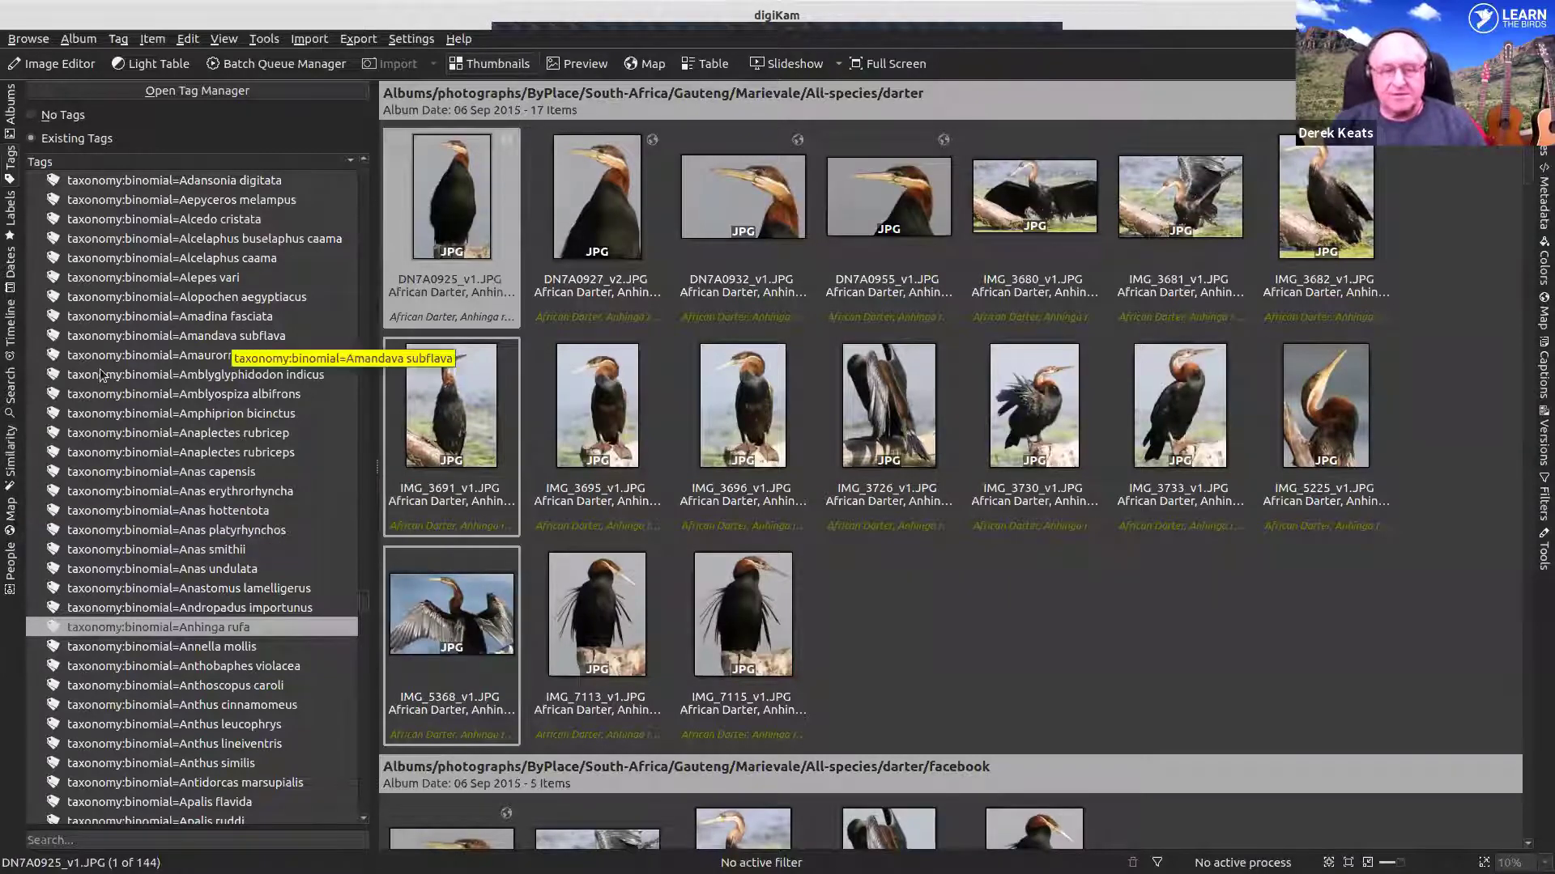
scroll(134, 325, up, 10)
scroll(133, 325, up, 12)
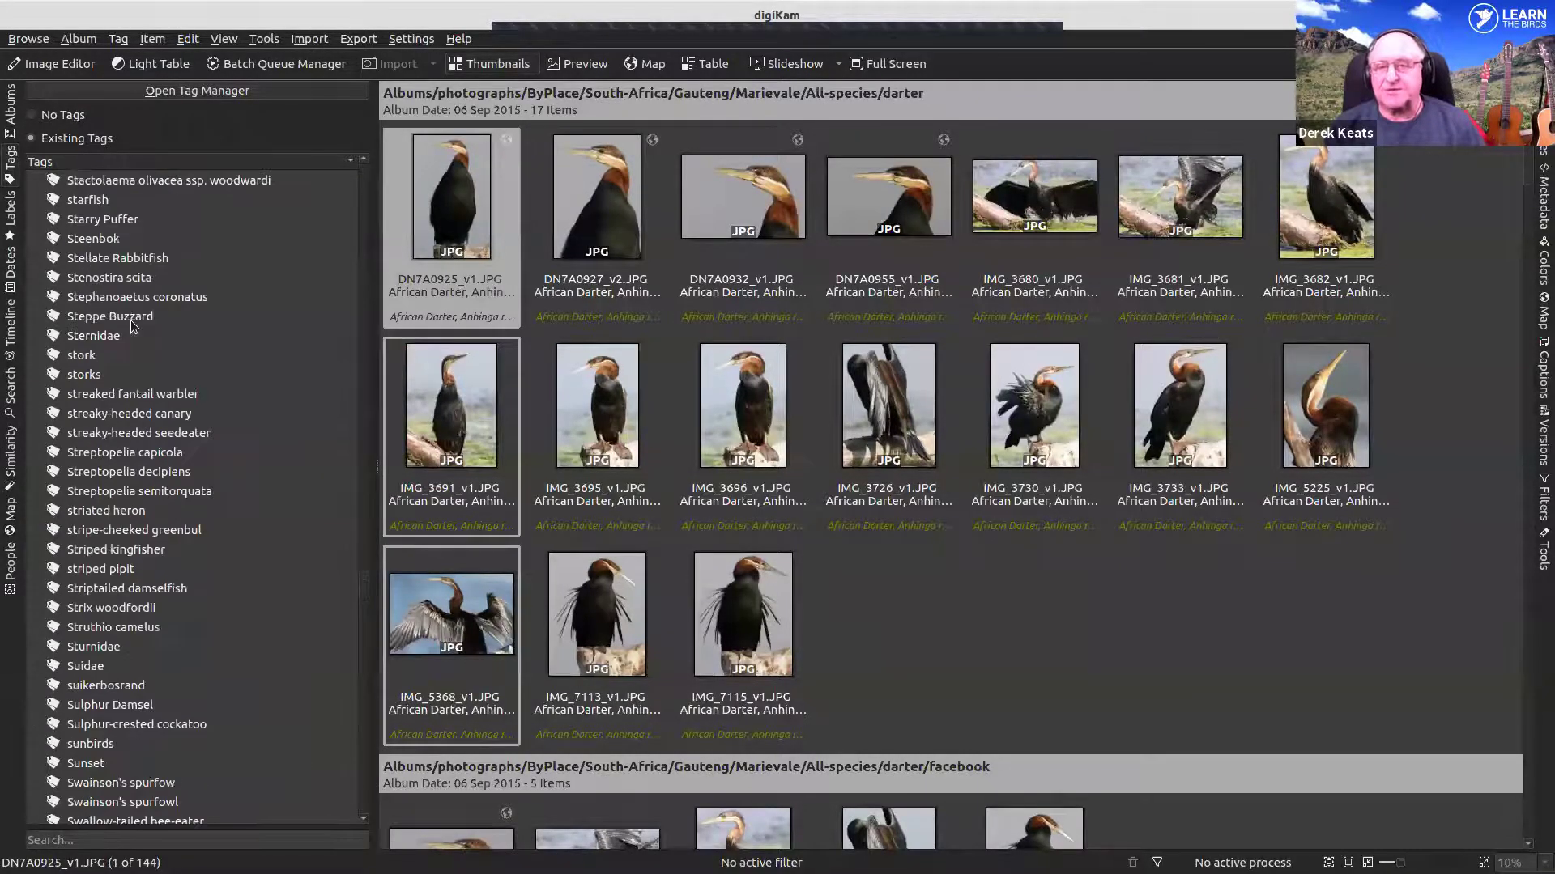
scroll(278, 357, up, 15)
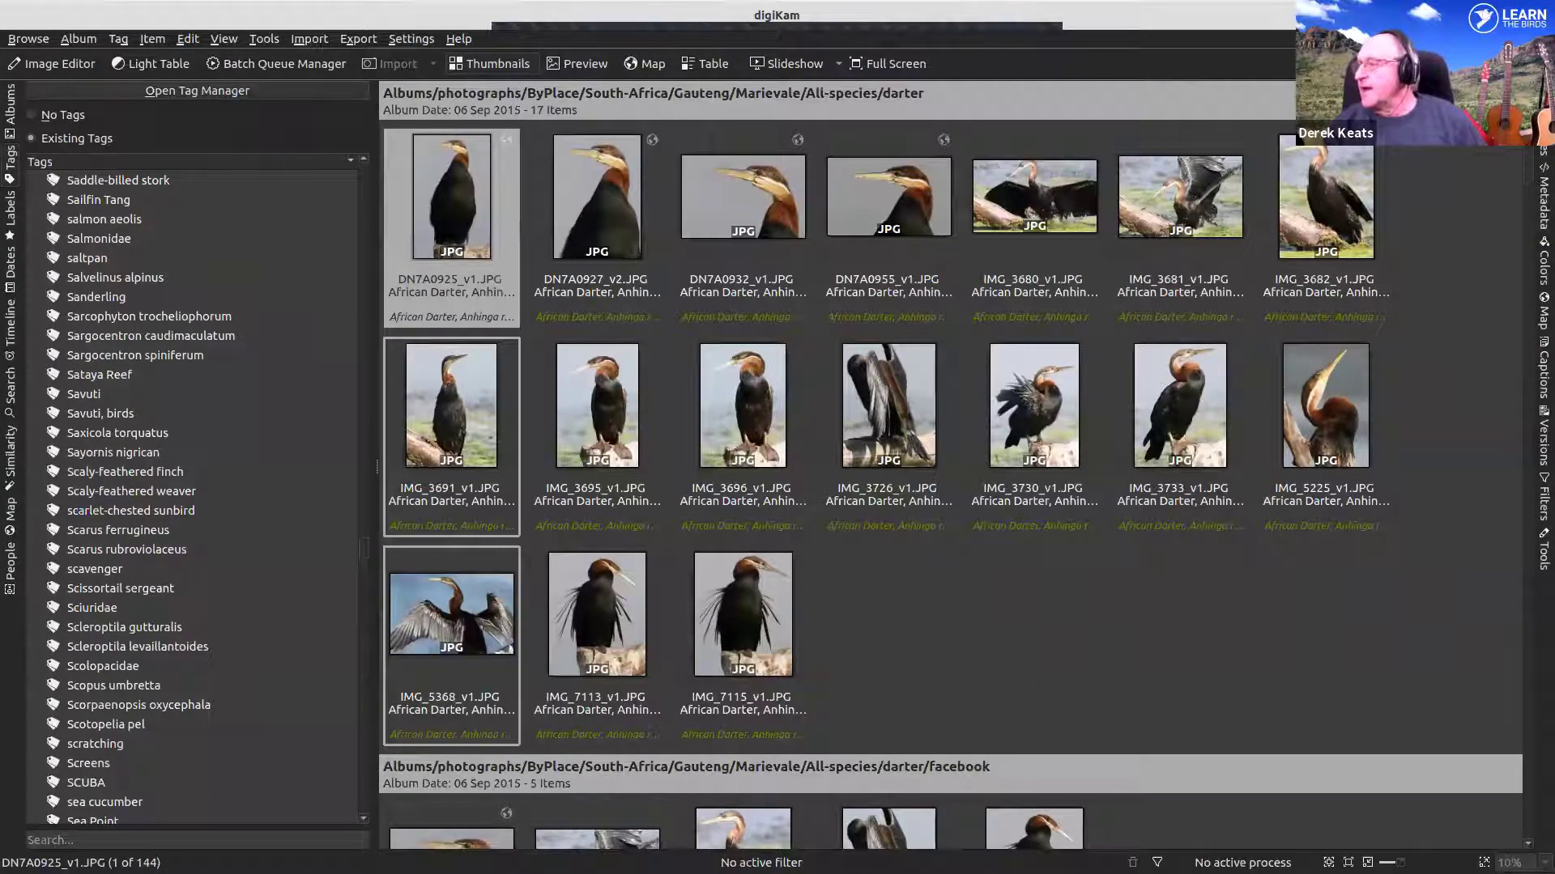
- Preview DN7A0927_v2.JPG and examine its file and photograph properties, its Exif and GPS metadata, and its captions
click(1544, 109)
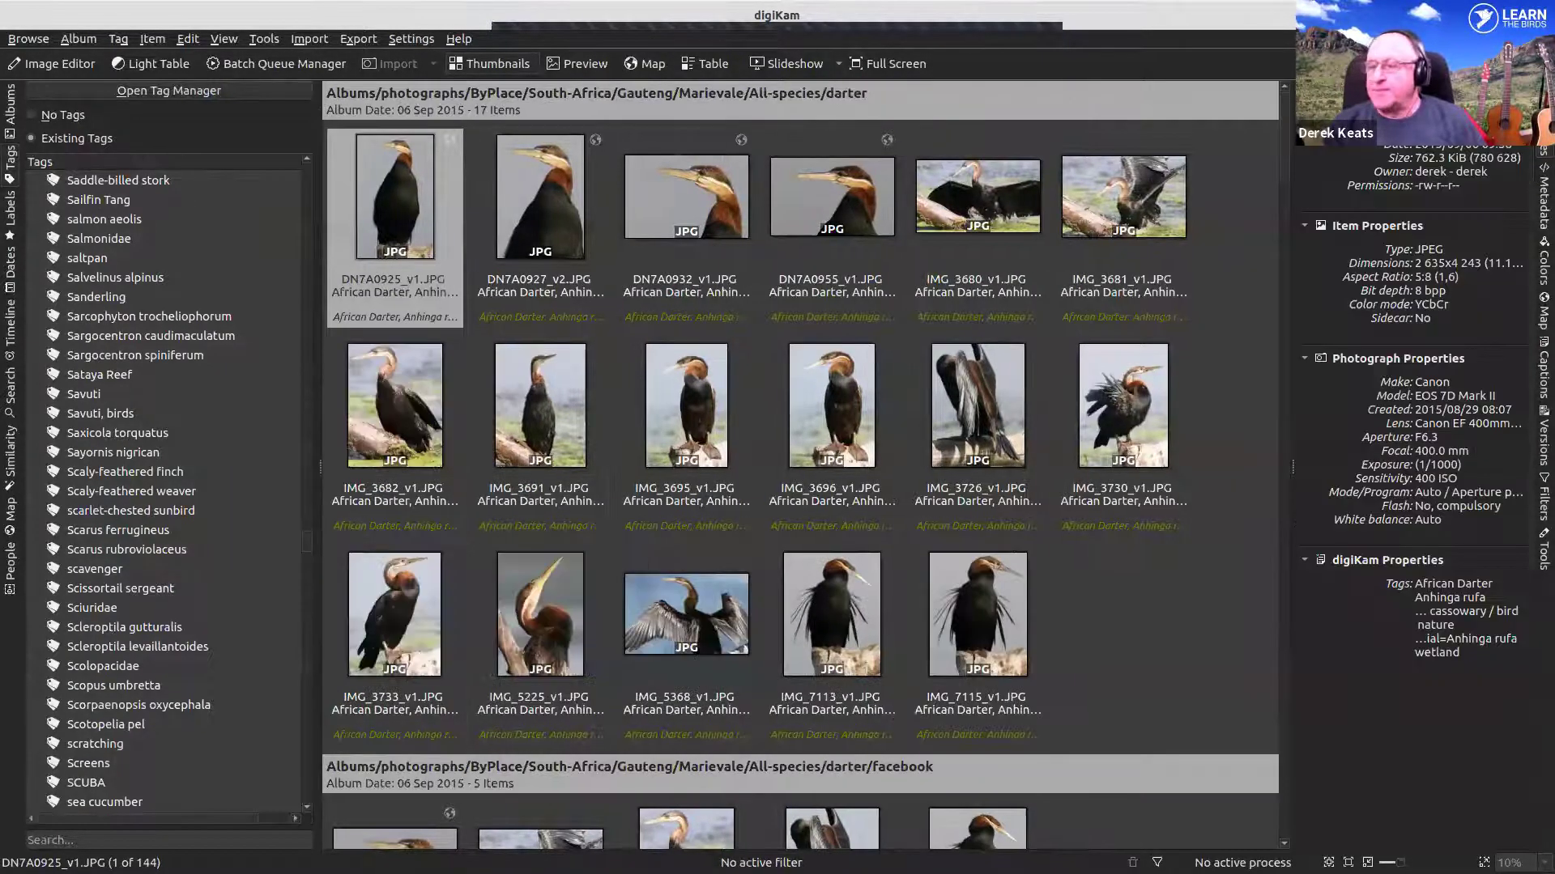
double_click(546, 179)
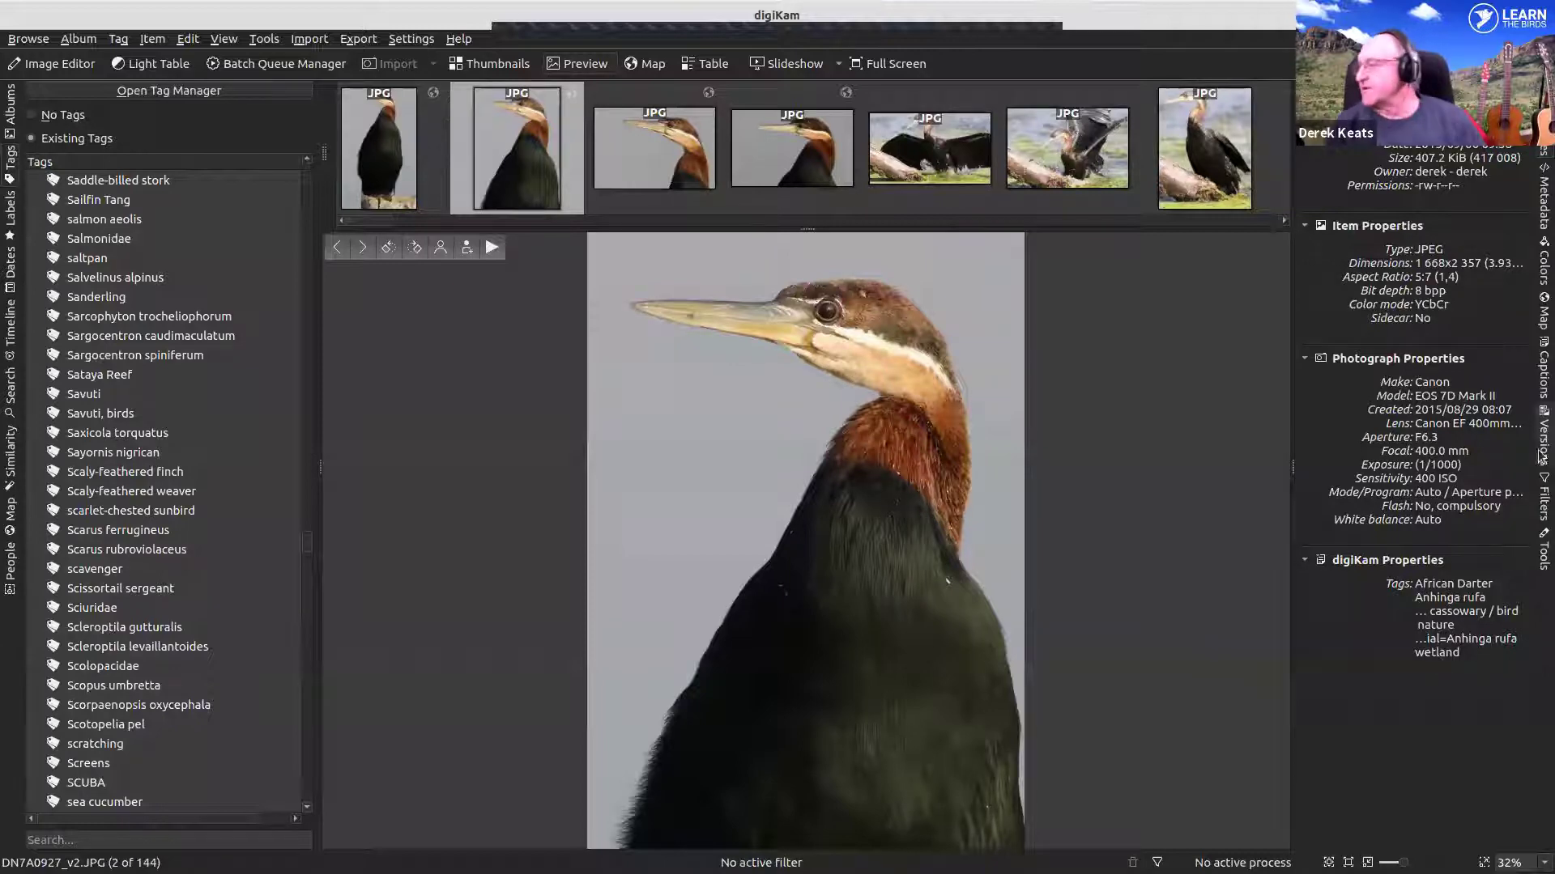
click(1542, 212)
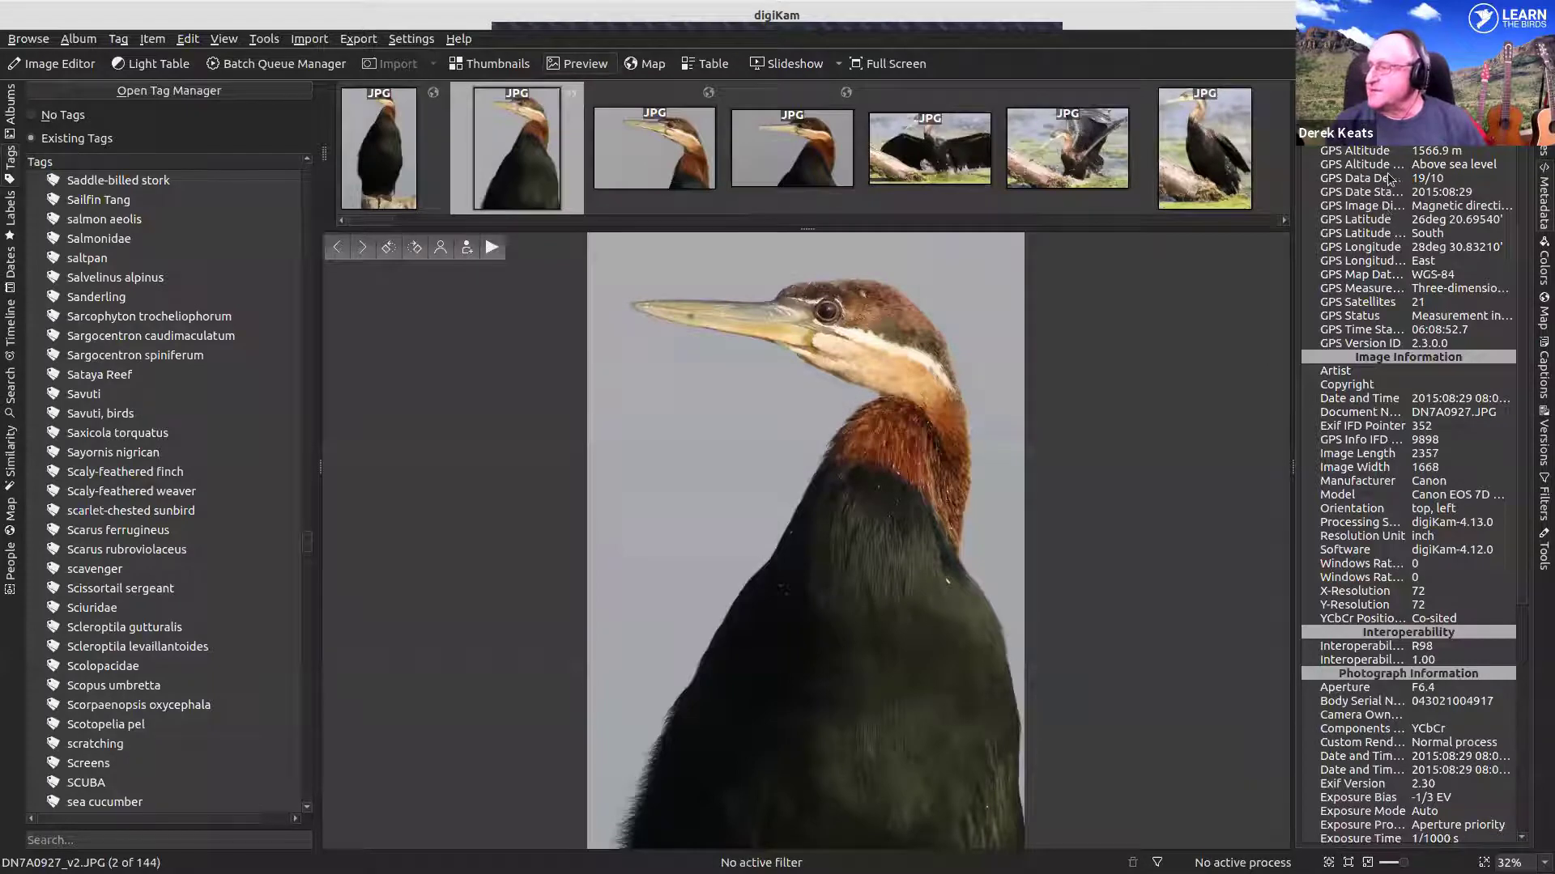
scroll(1421, 189, down, 5)
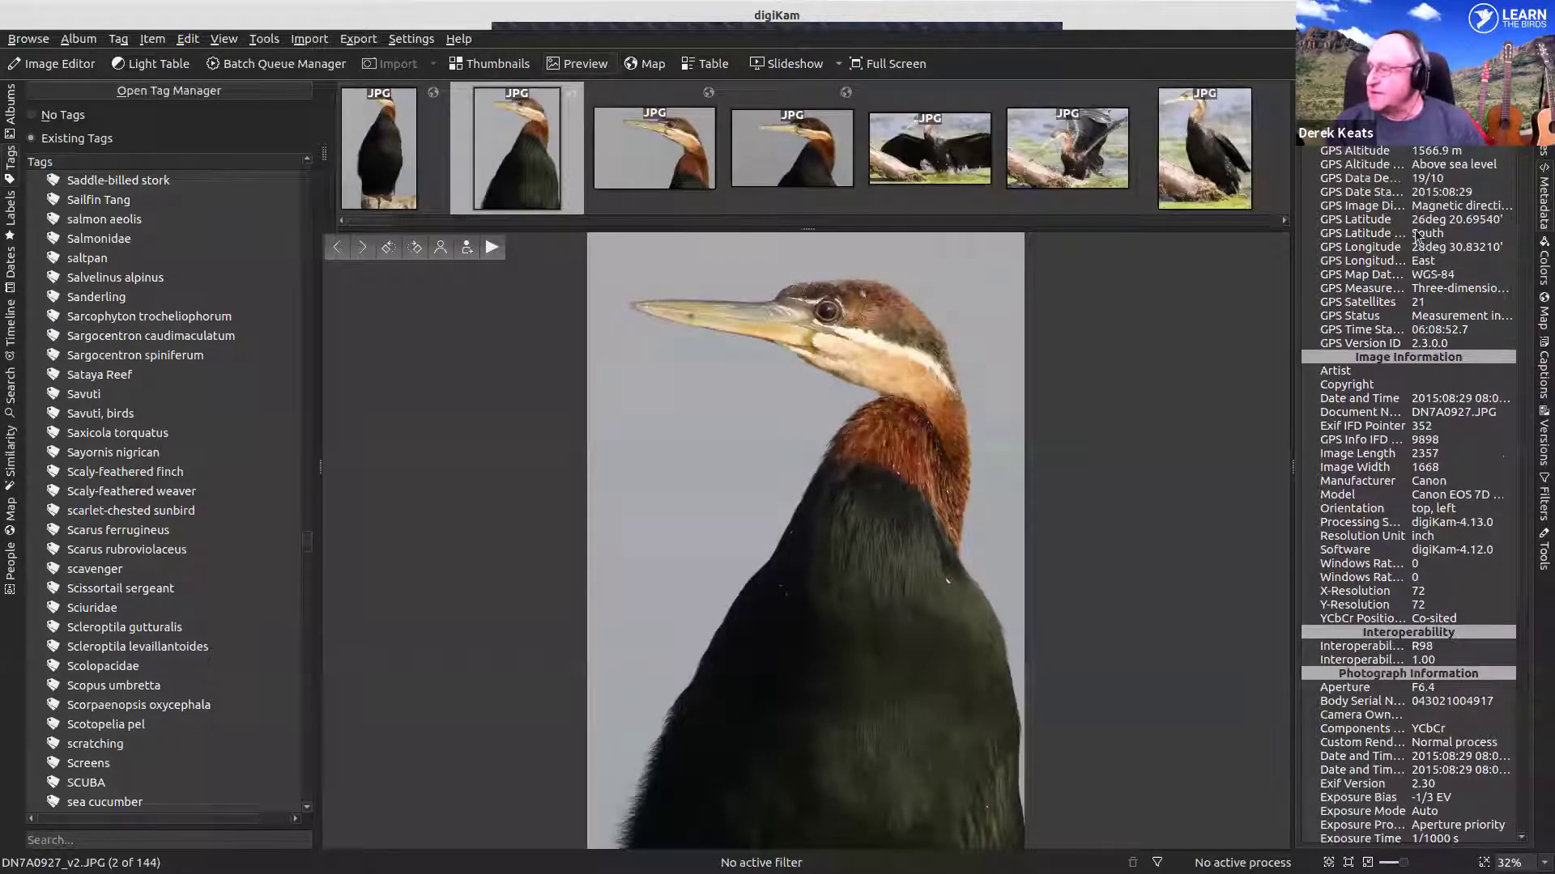
scroll(1374, 291, down, 3)
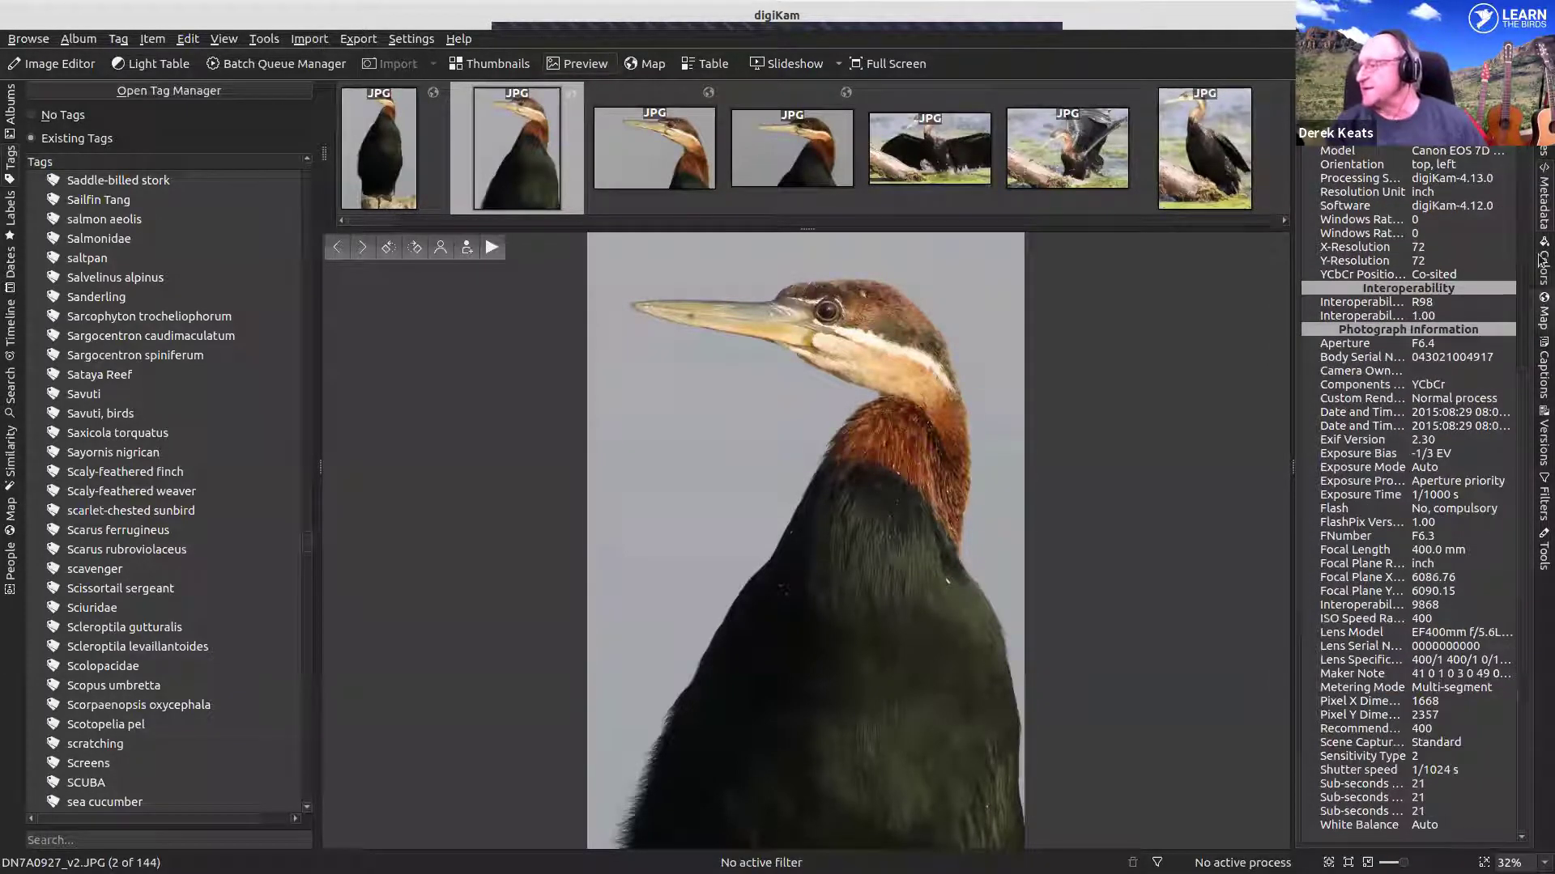
click(1542, 387)
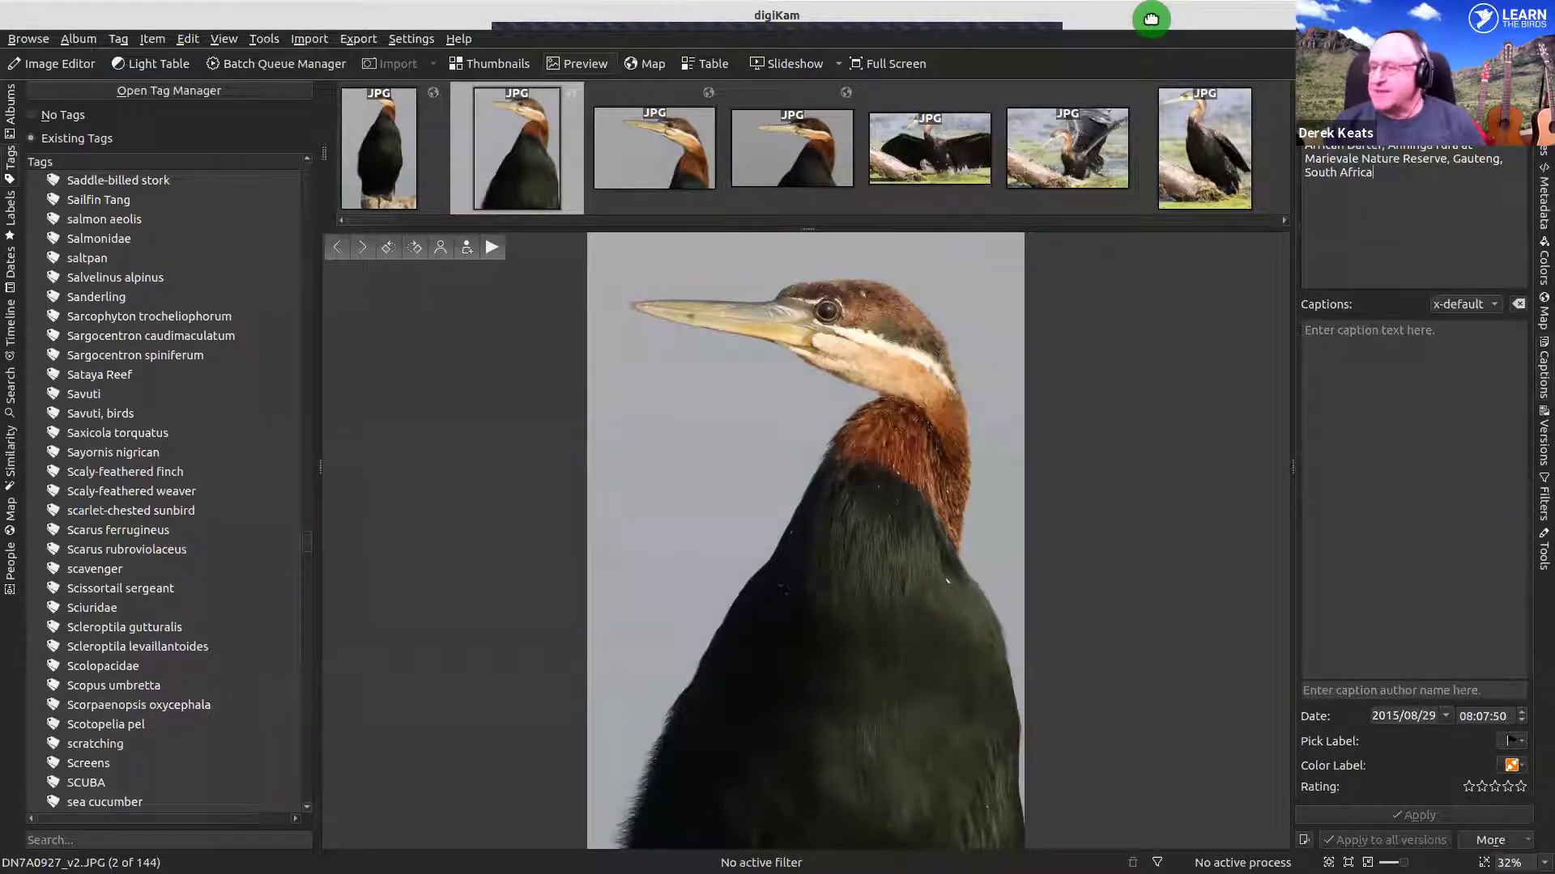
- Shrink the window to inspect the import sources, including the camera options, and maximize the window again
click(1100, 95)
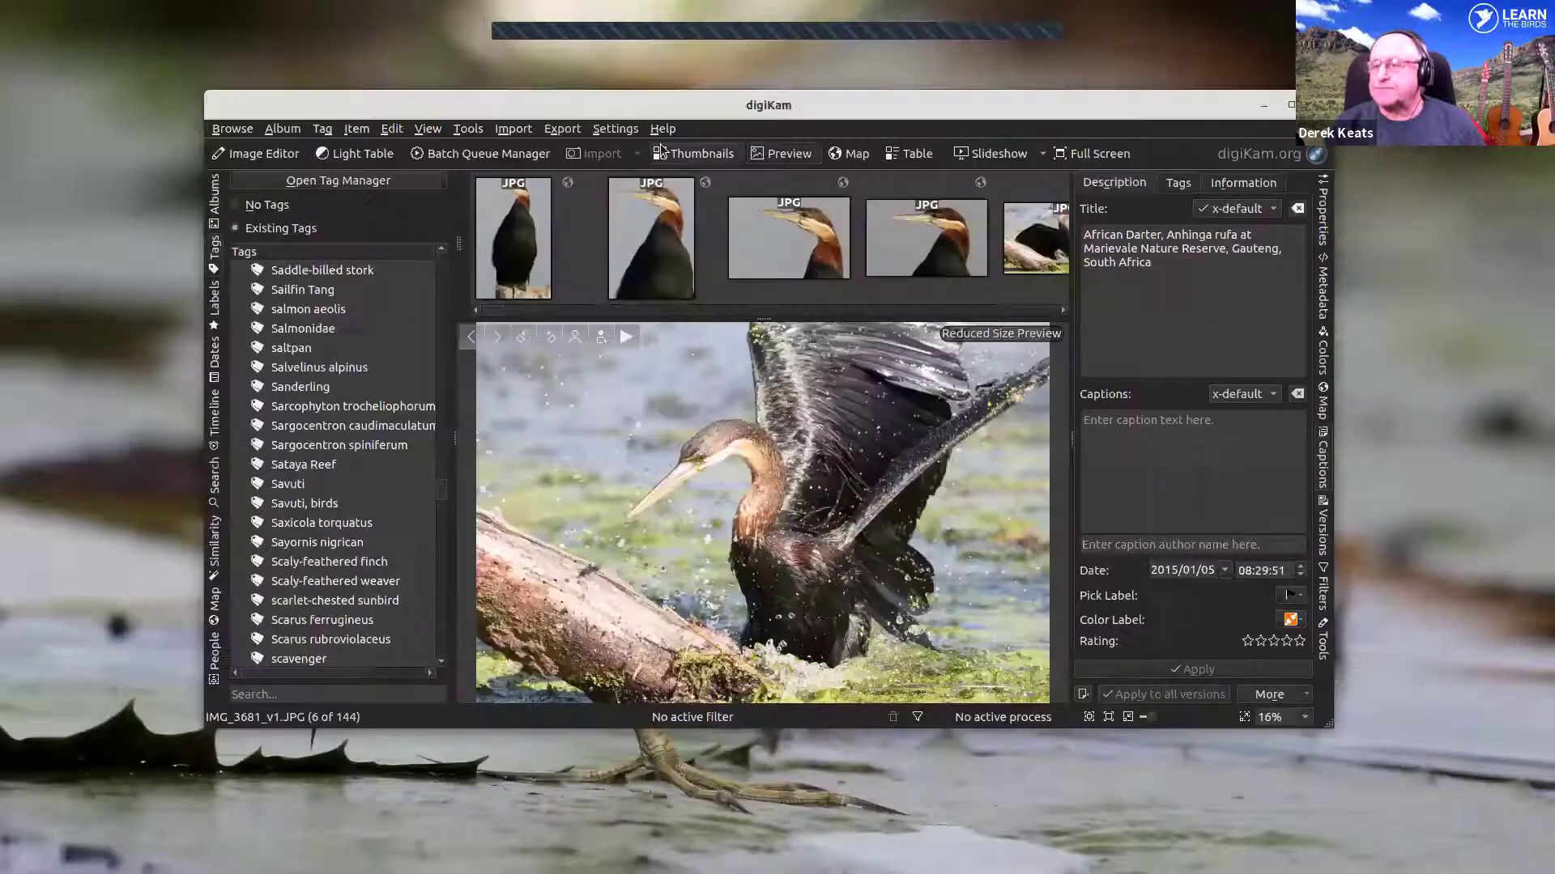
click(500, 130)
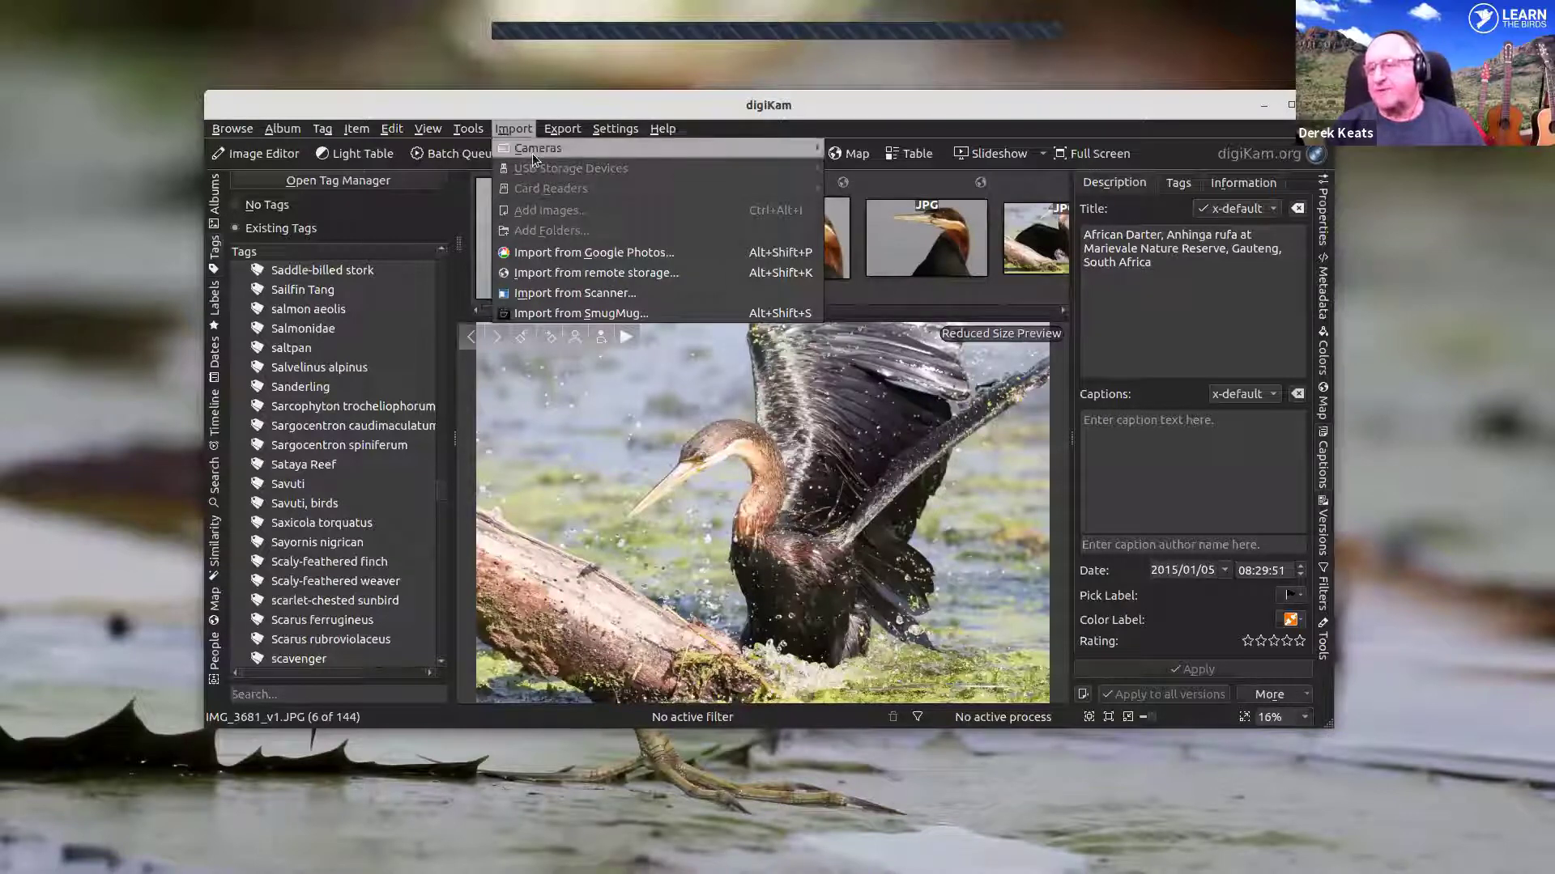
mouse_move(536, 157)
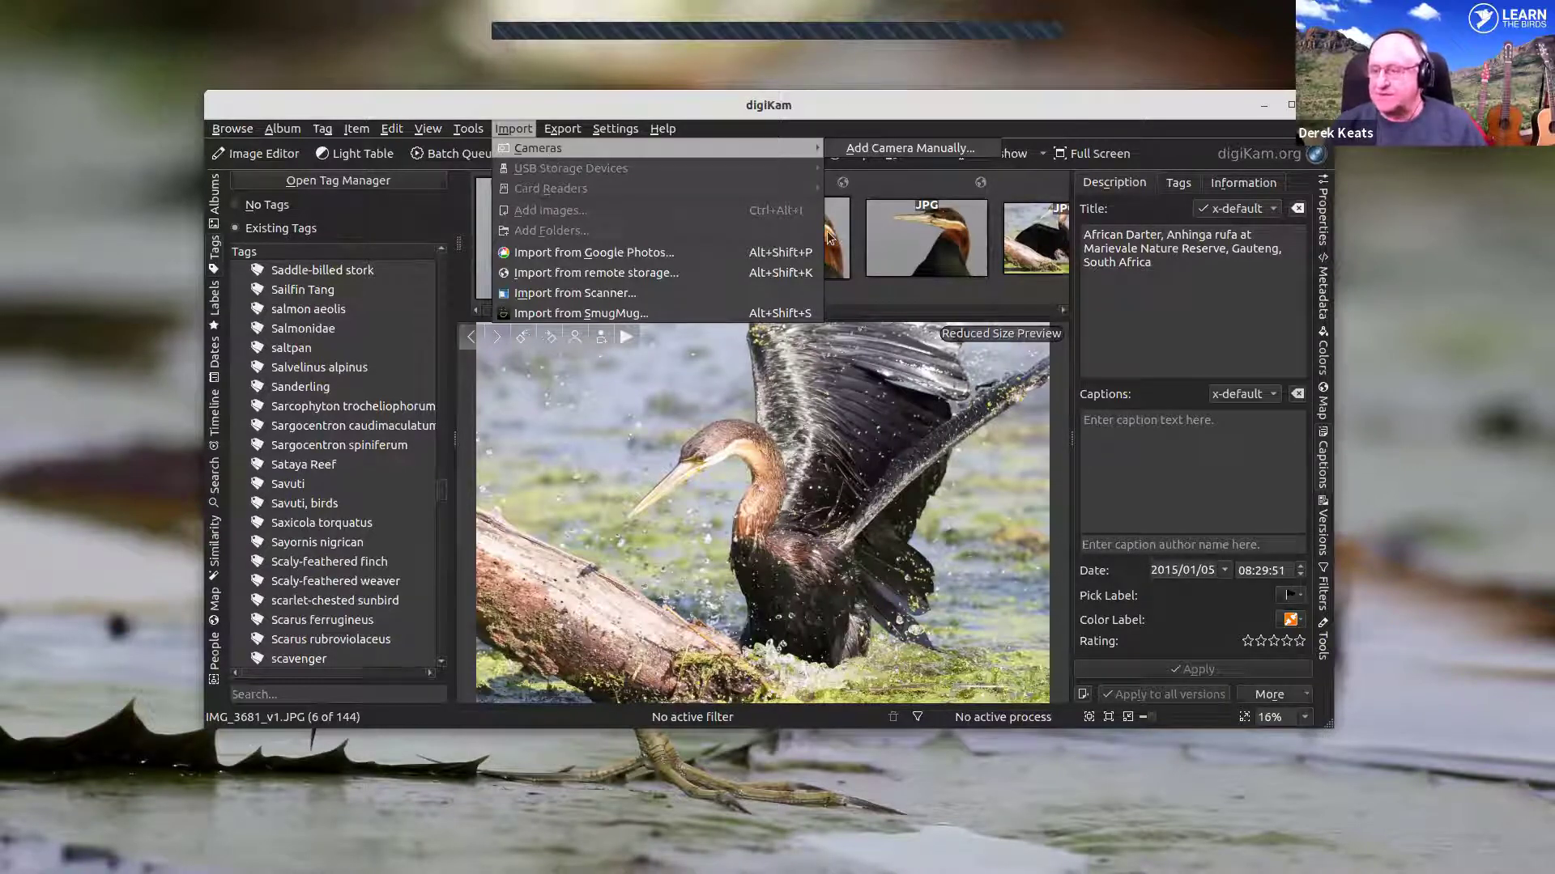
mouse_move(662, 128)
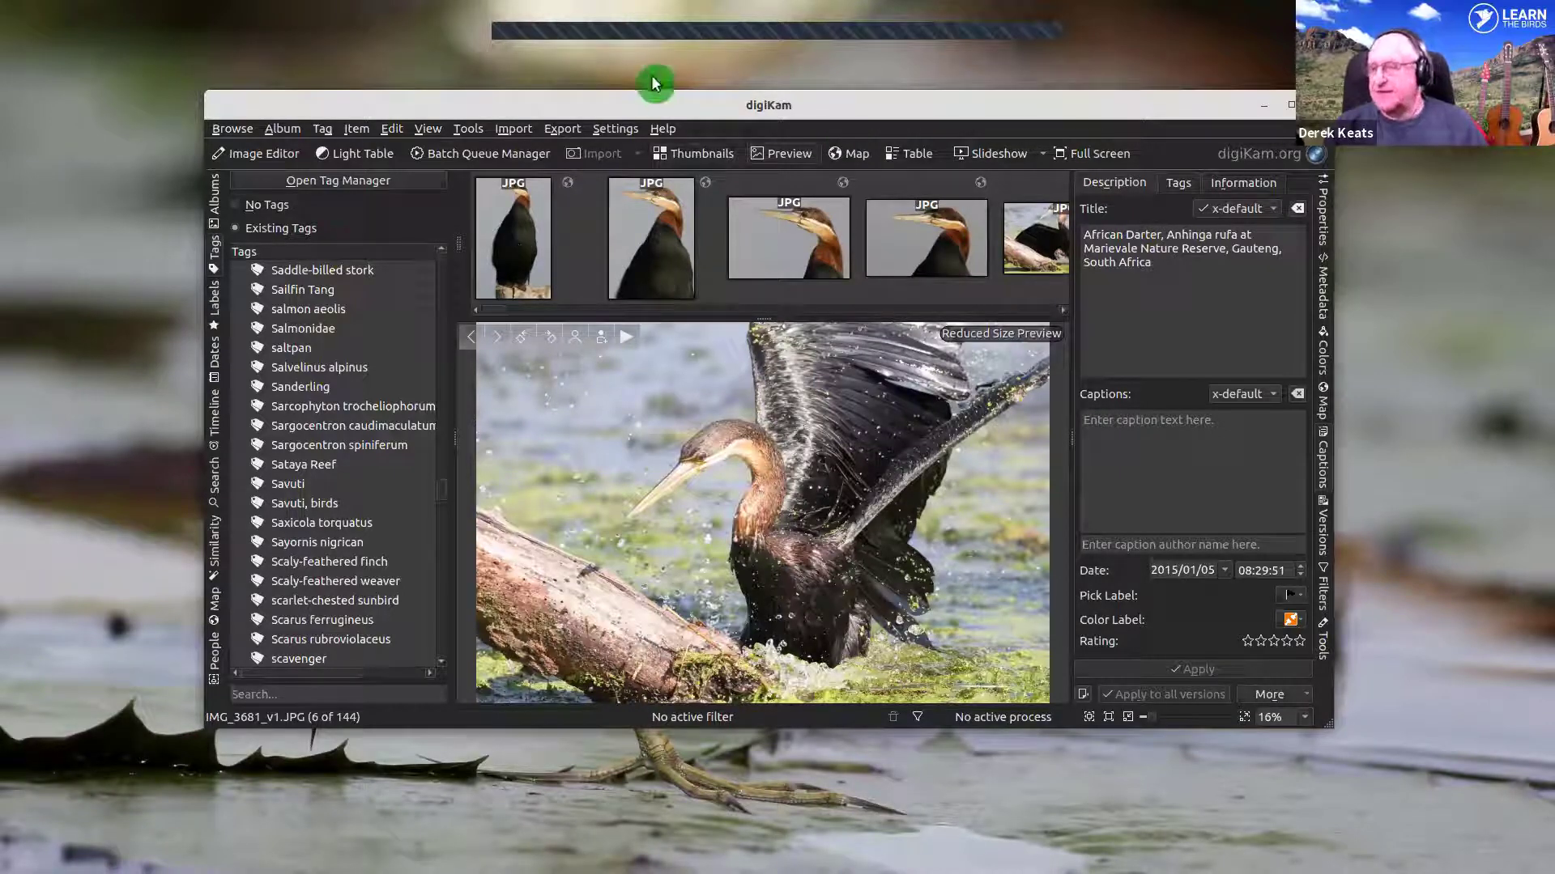
double_click(624, 104)
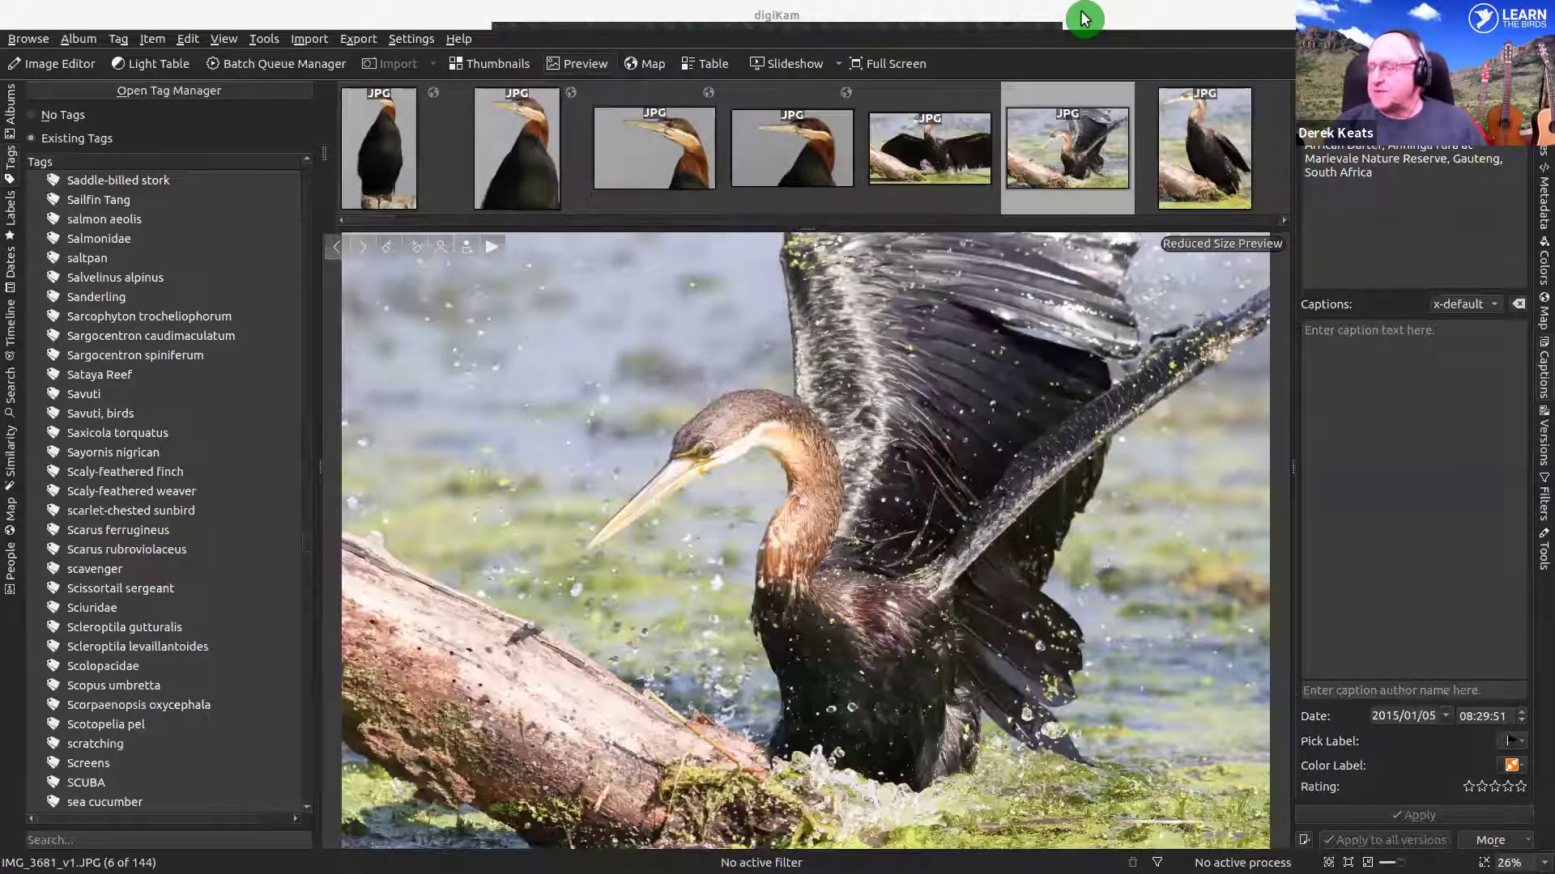
- Look through the tag list and return to the album view showing the Demo OSS 1 photos
scroll(162, 405, up, 3)
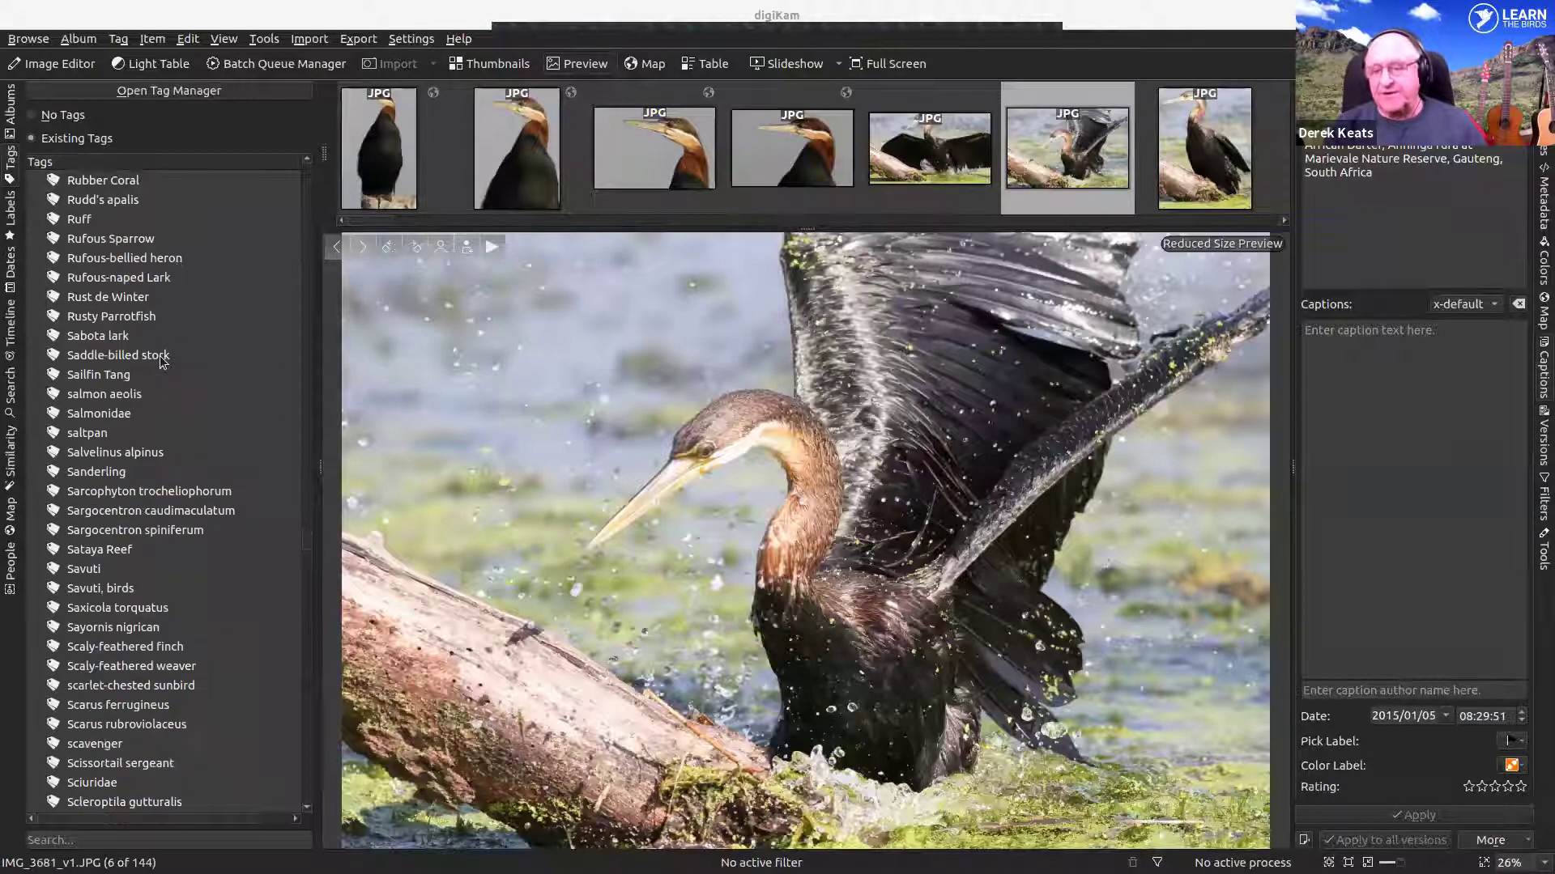
scroll(214, 538, down, 5)
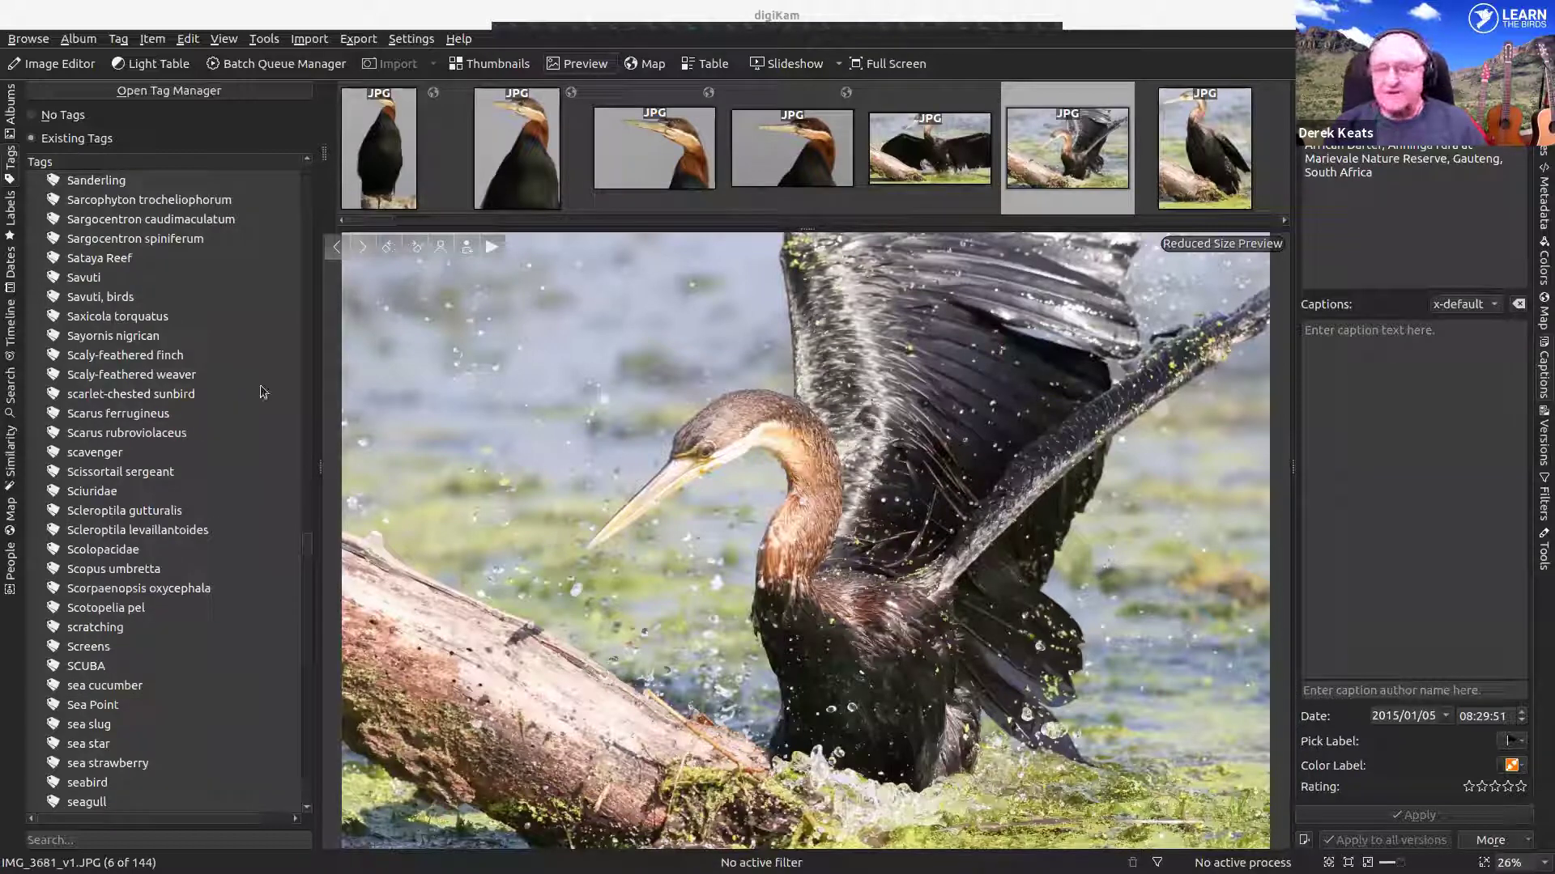
scroll(206, 235, up, 6)
scroll(194, 267, up, 20)
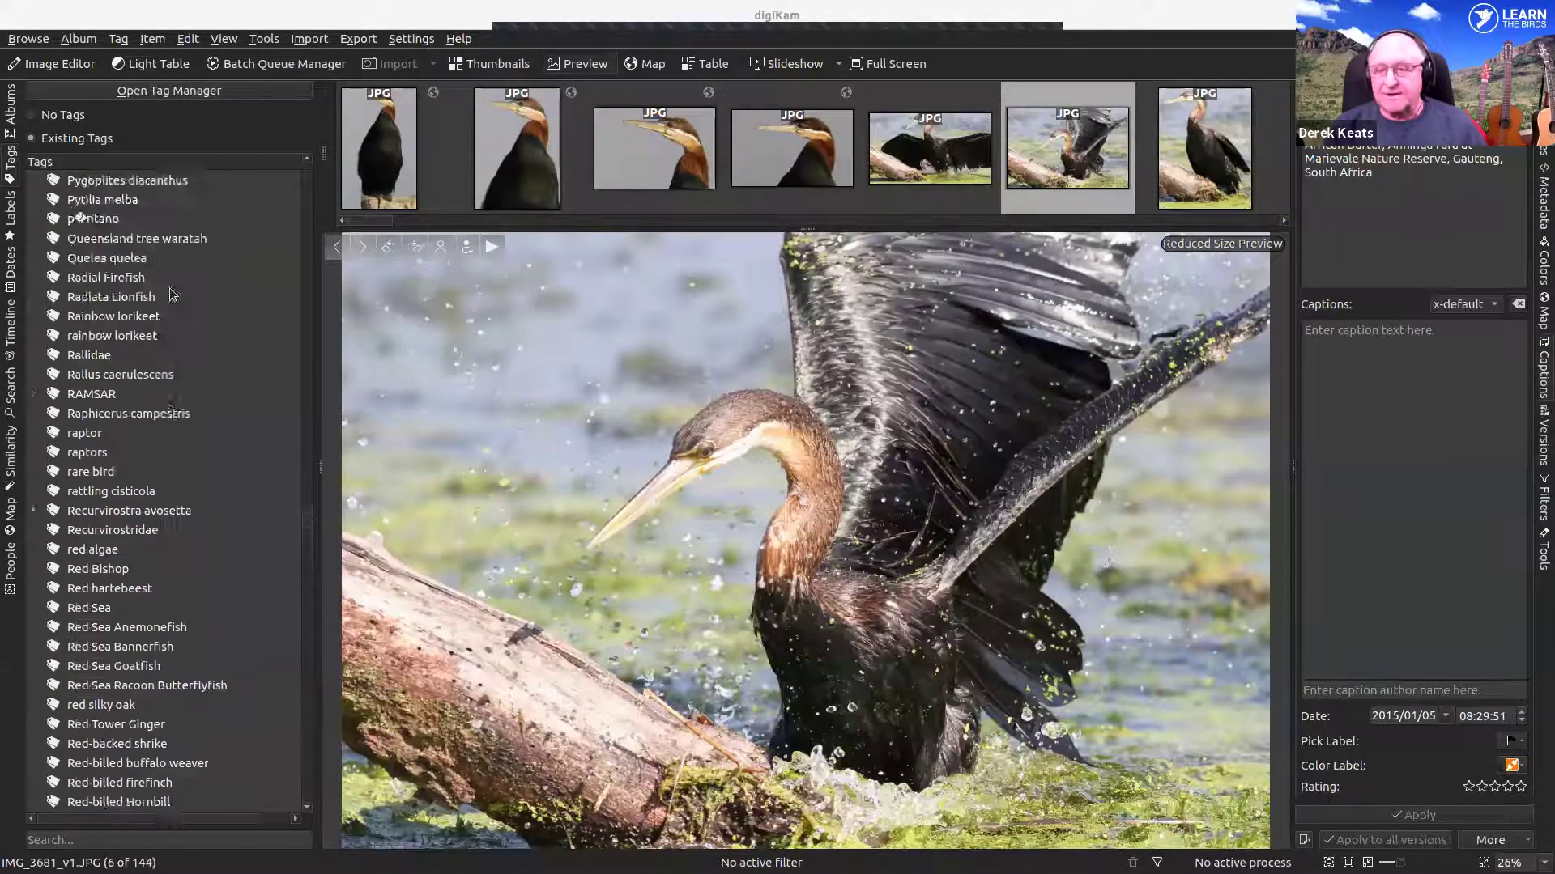
scroll(165, 311, up, 12)
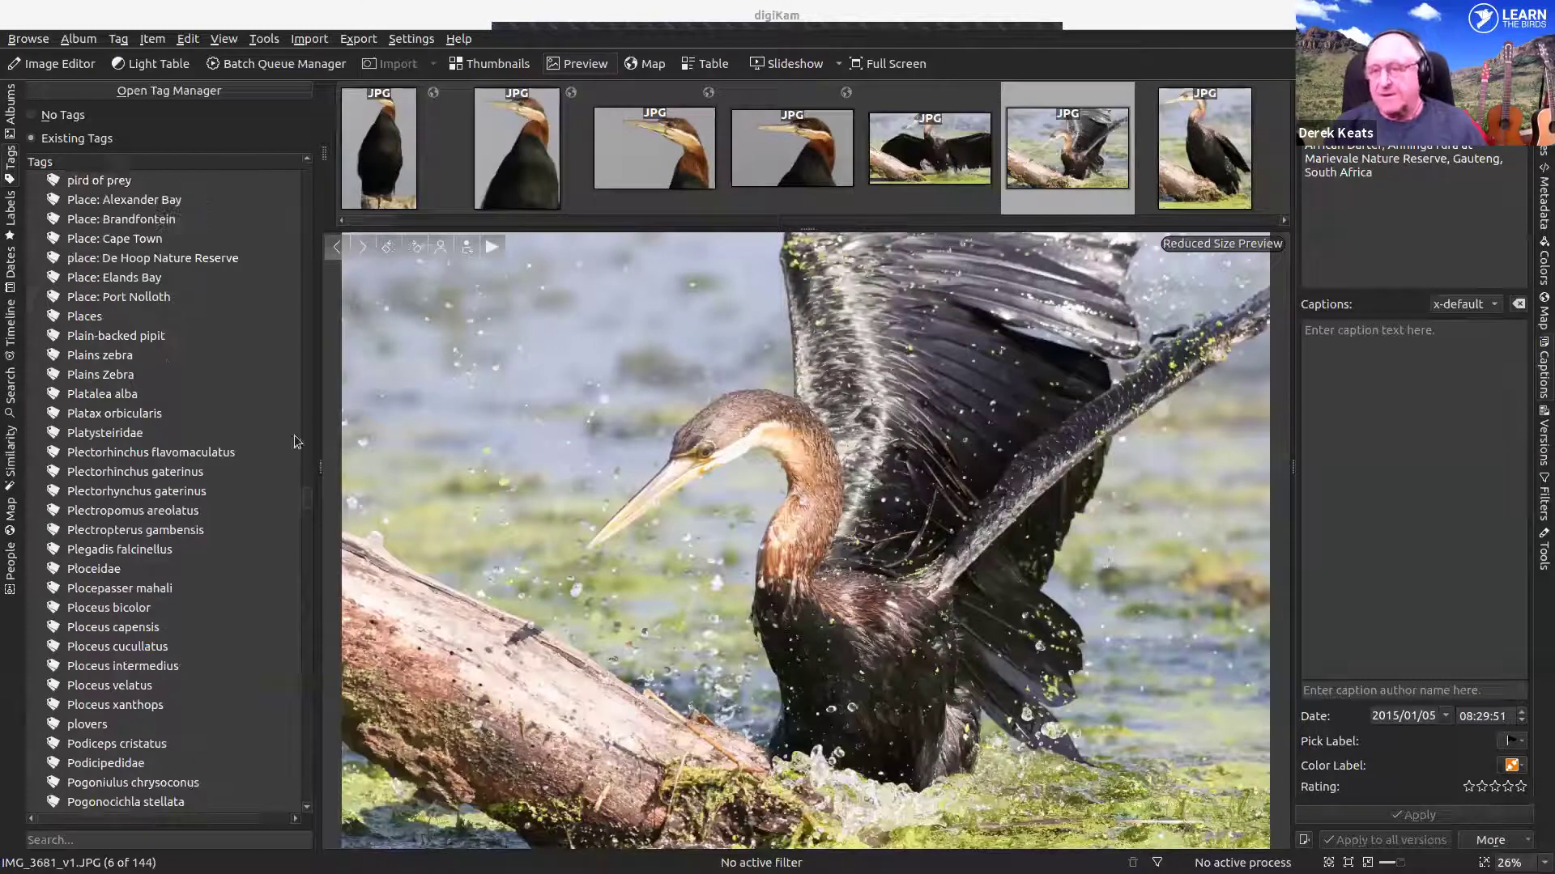
click(10, 105)
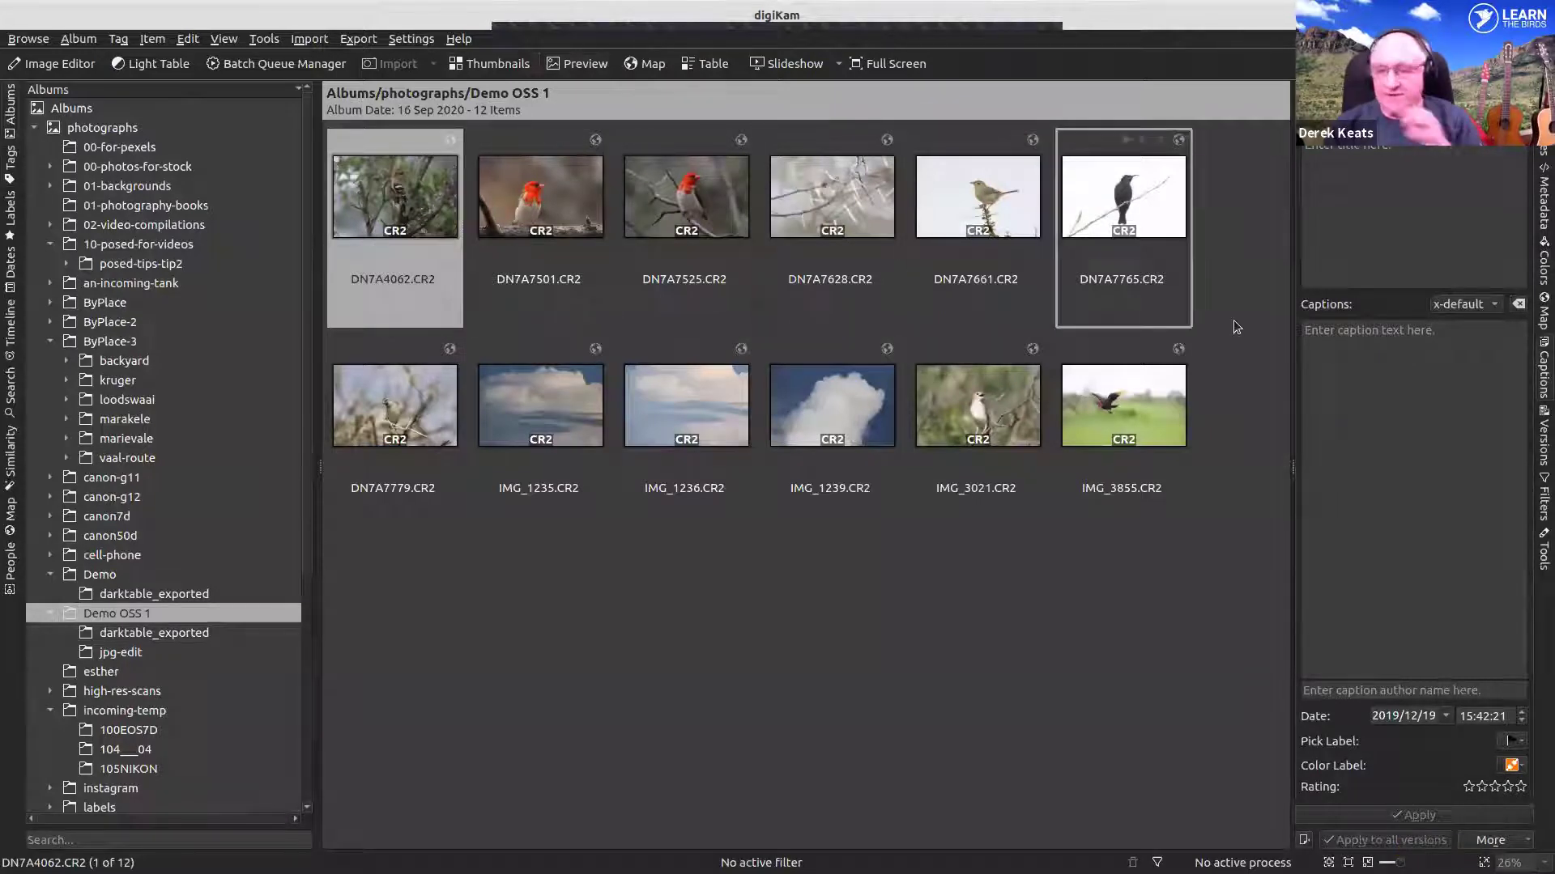
- Preview the hoopoe photo DN7A4062.CR2, enlarge the thumbnail strip slightly, and examine the bird up close and in full
double_click(415, 192)
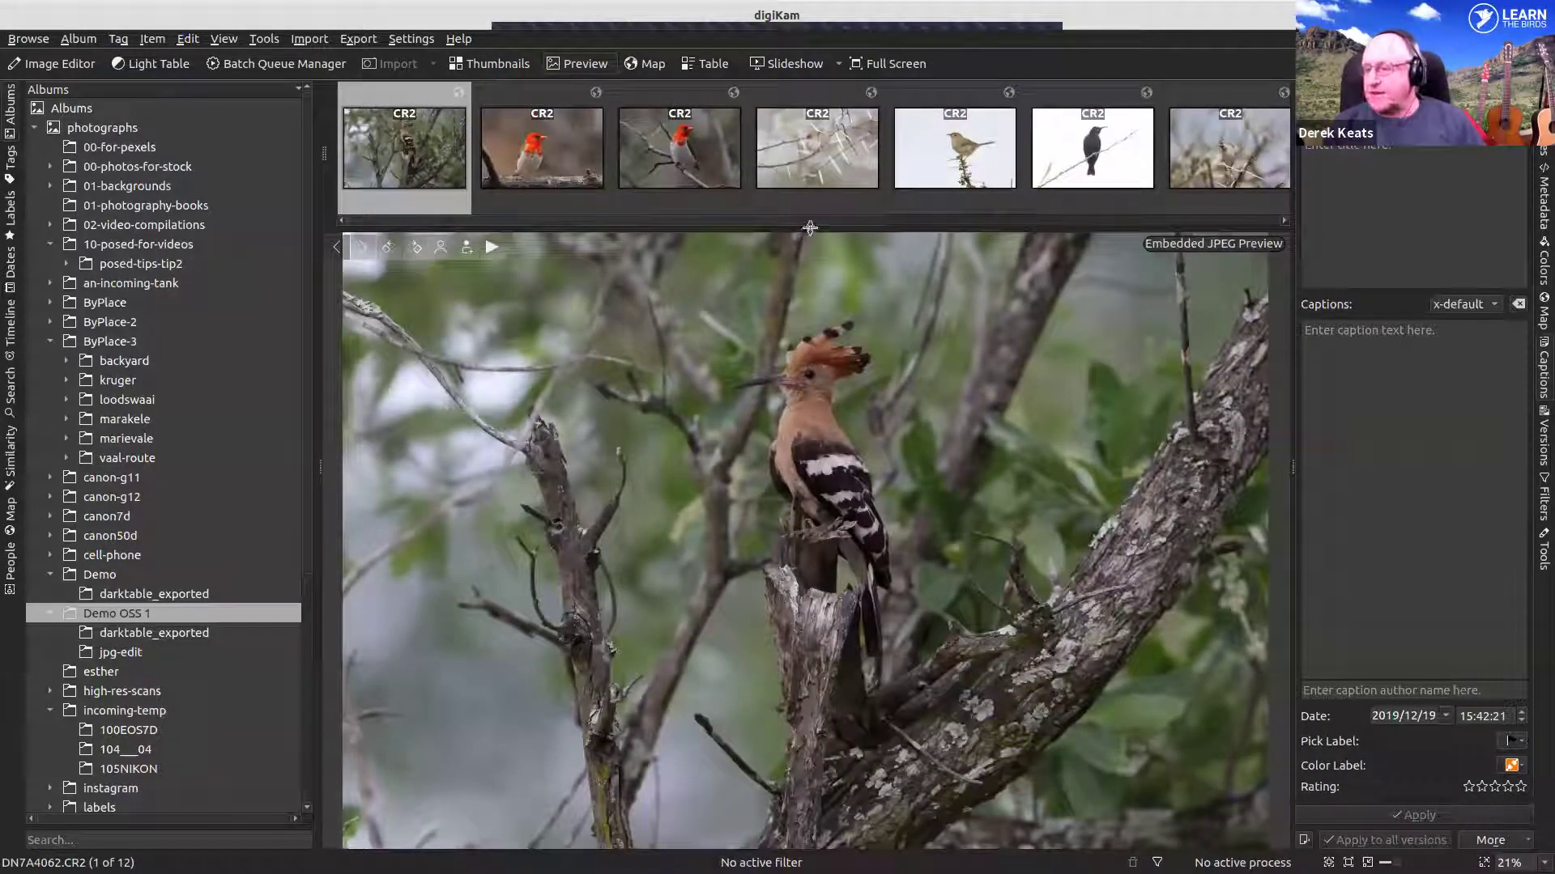
drag(807, 242, 808, 256)
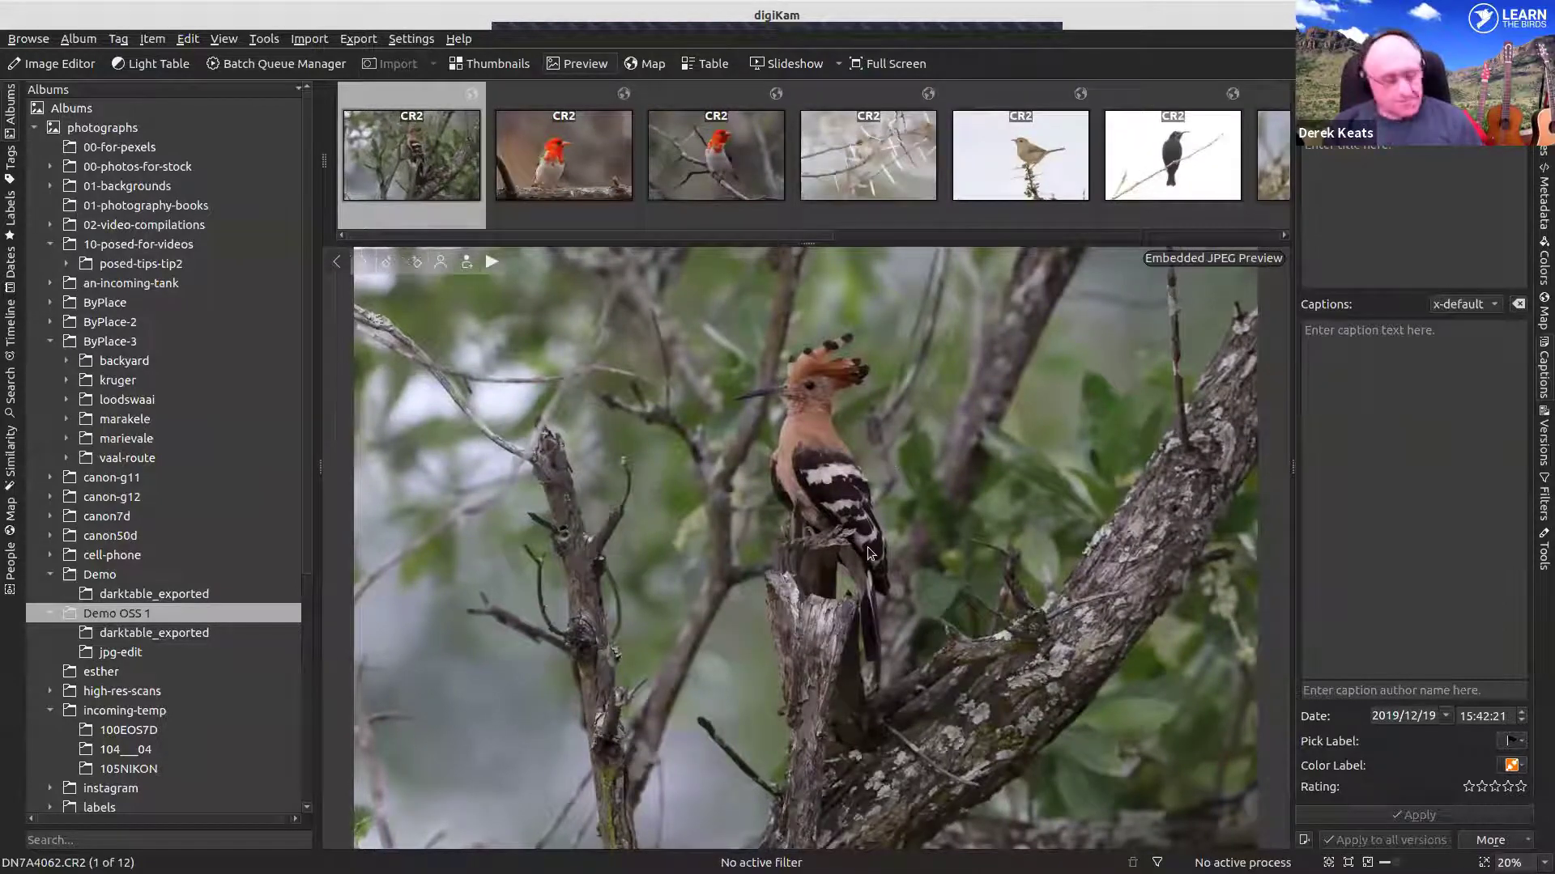
scroll(867, 547, up, 5)
scroll(897, 566, down, 5)
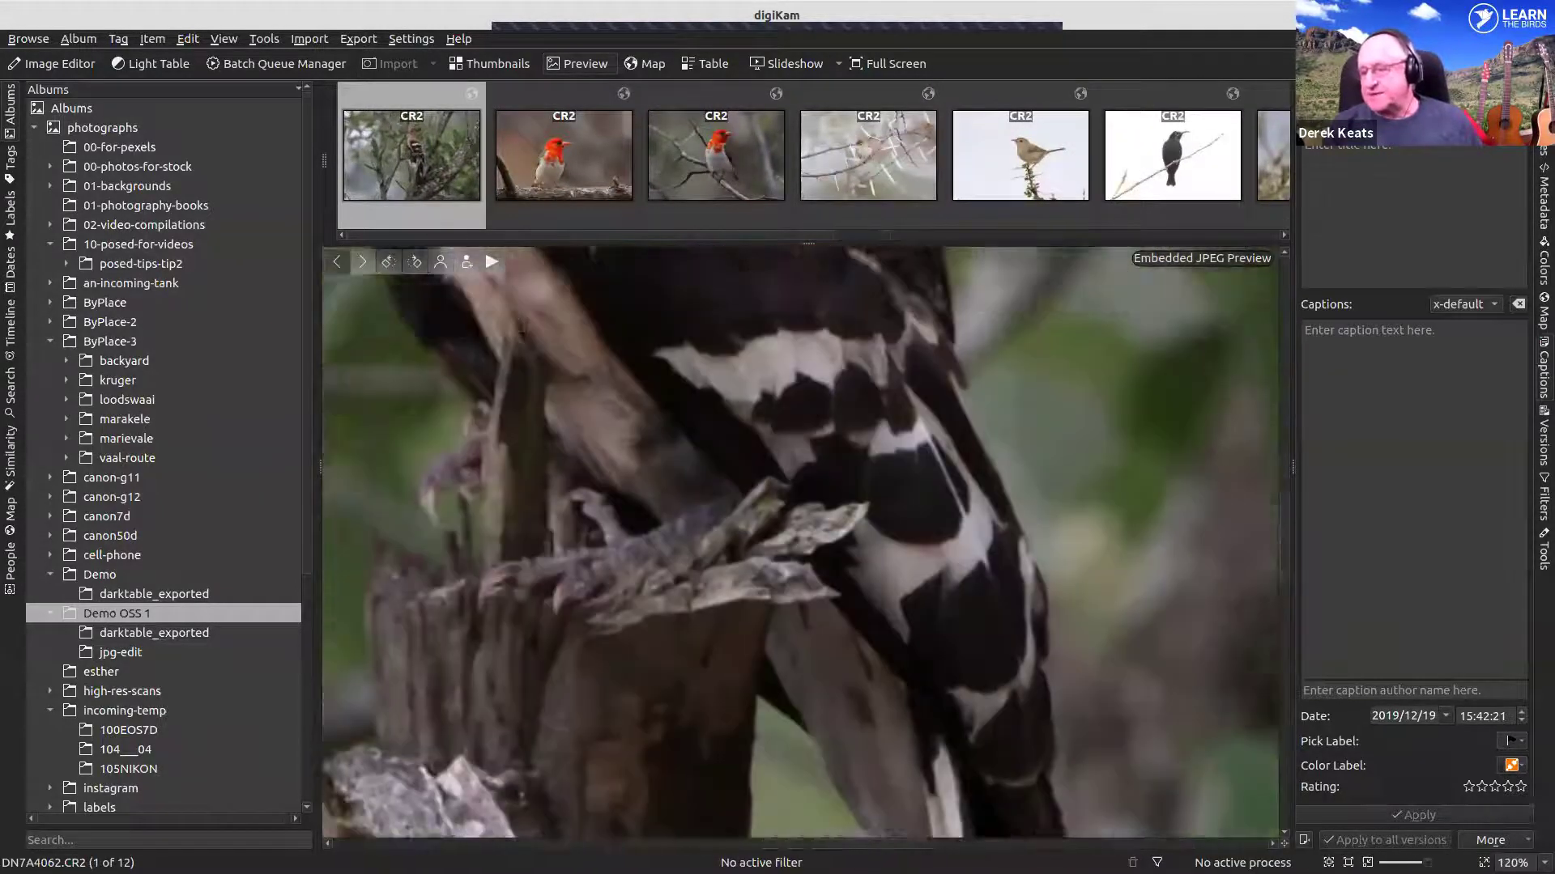
scroll(892, 581, down, 2)
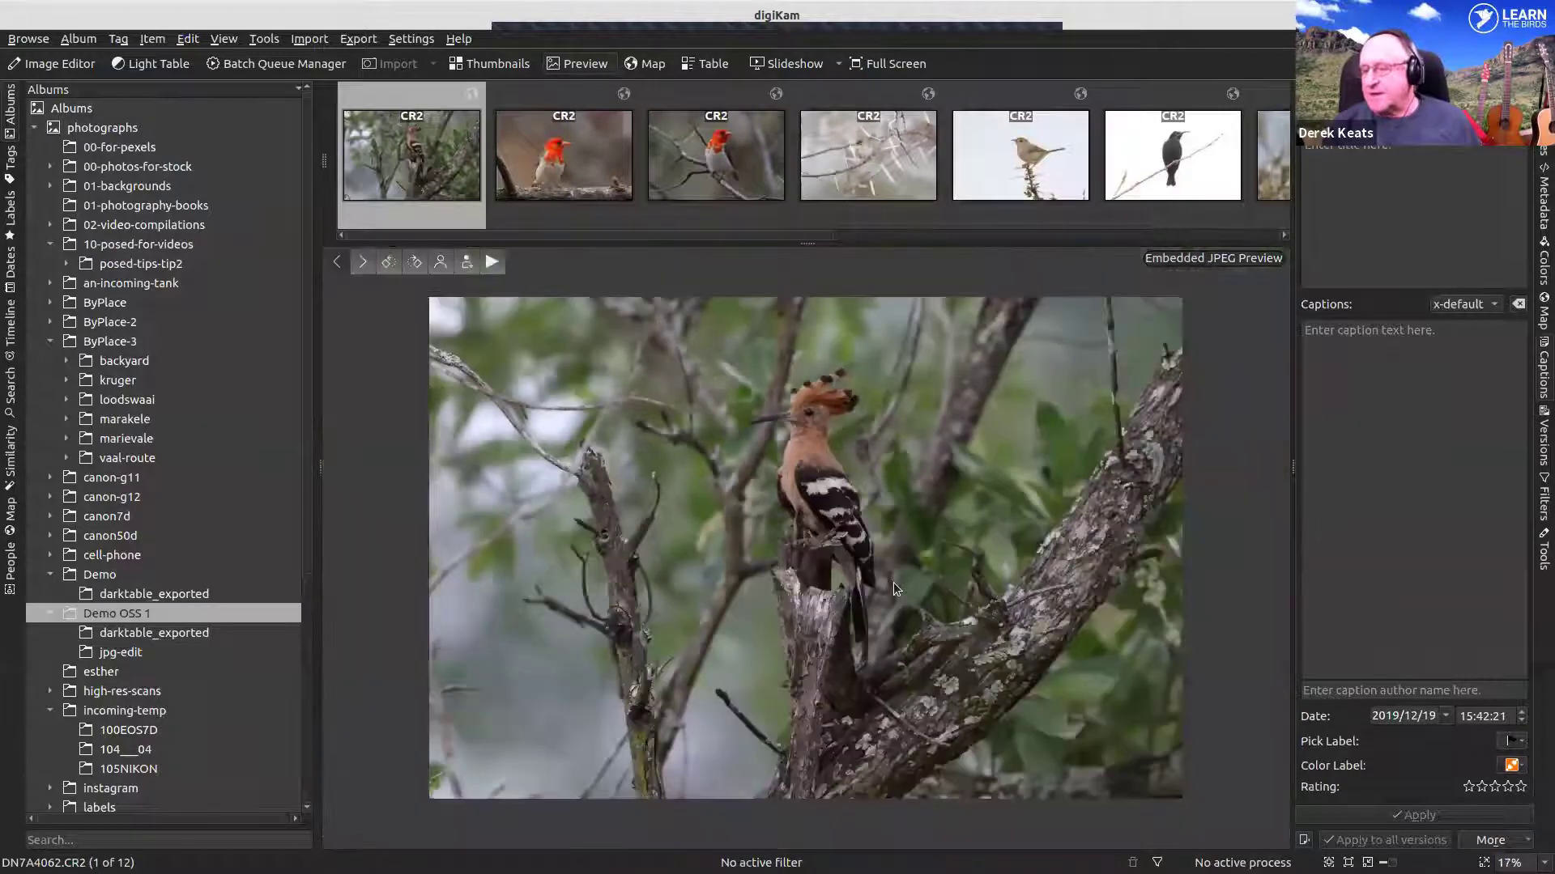
scroll(892, 581, up, 2)
scroll(875, 559, down, 2)
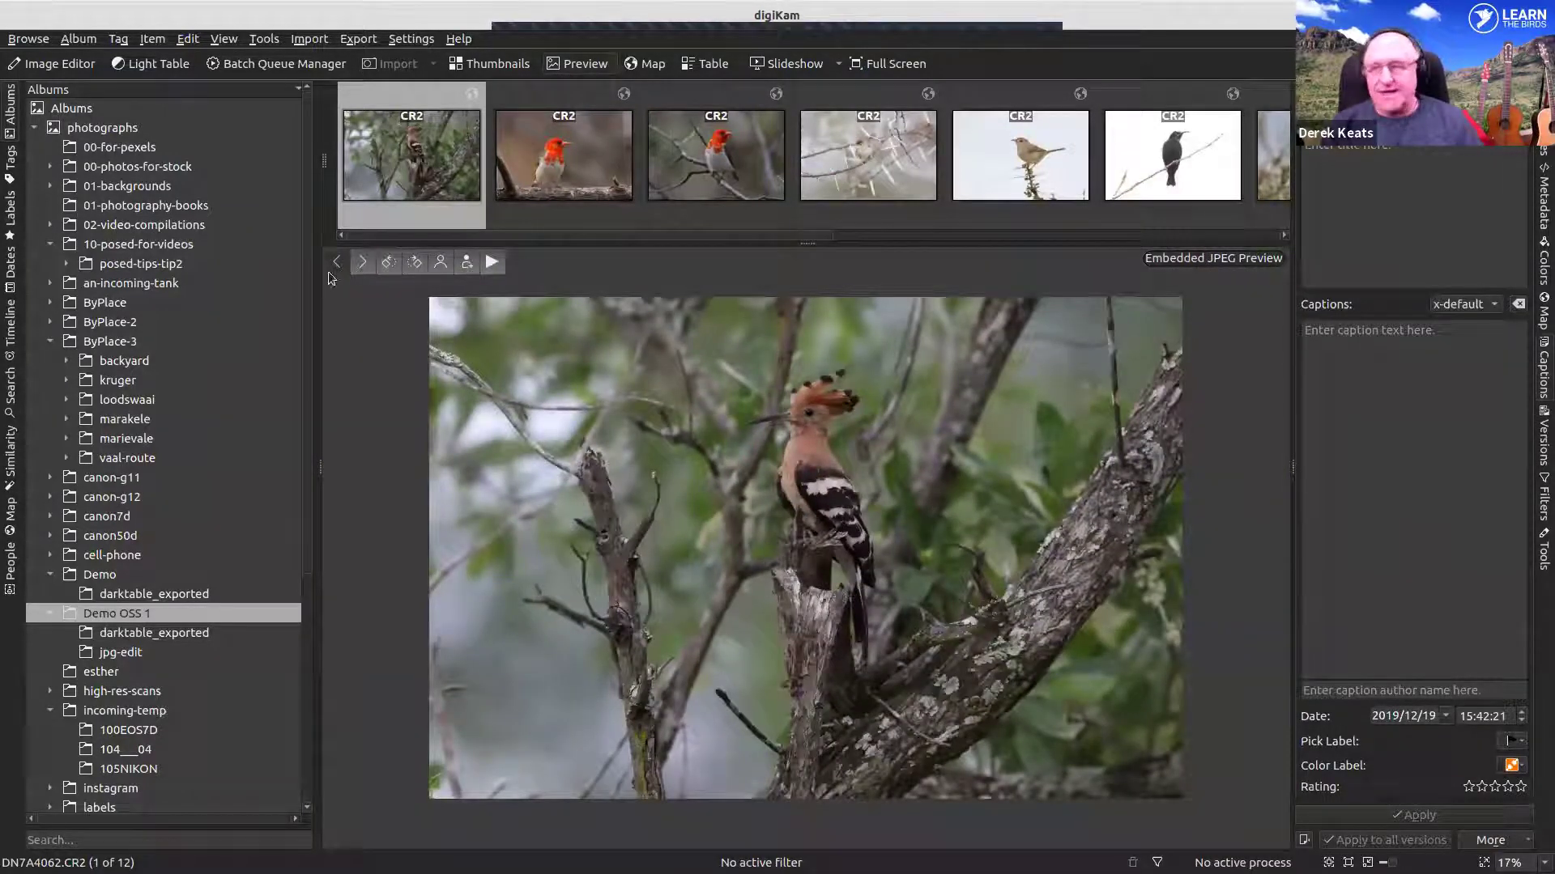
- Resize the photo manager window to half the screen's width and collapse its captions sidebar
click(1256, 17)
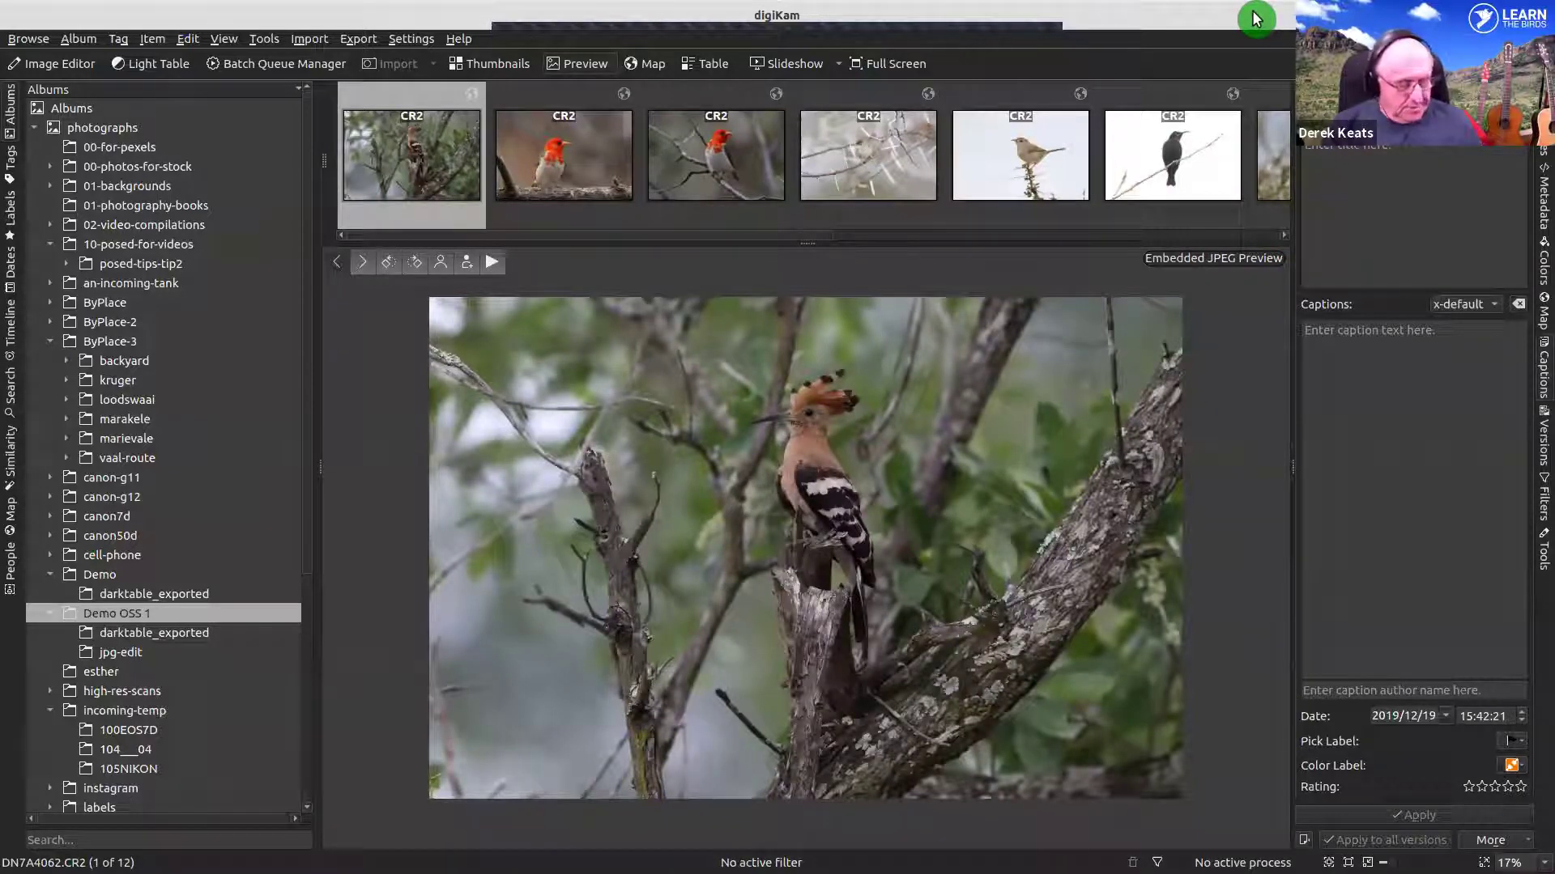
double_click(1256, 17)
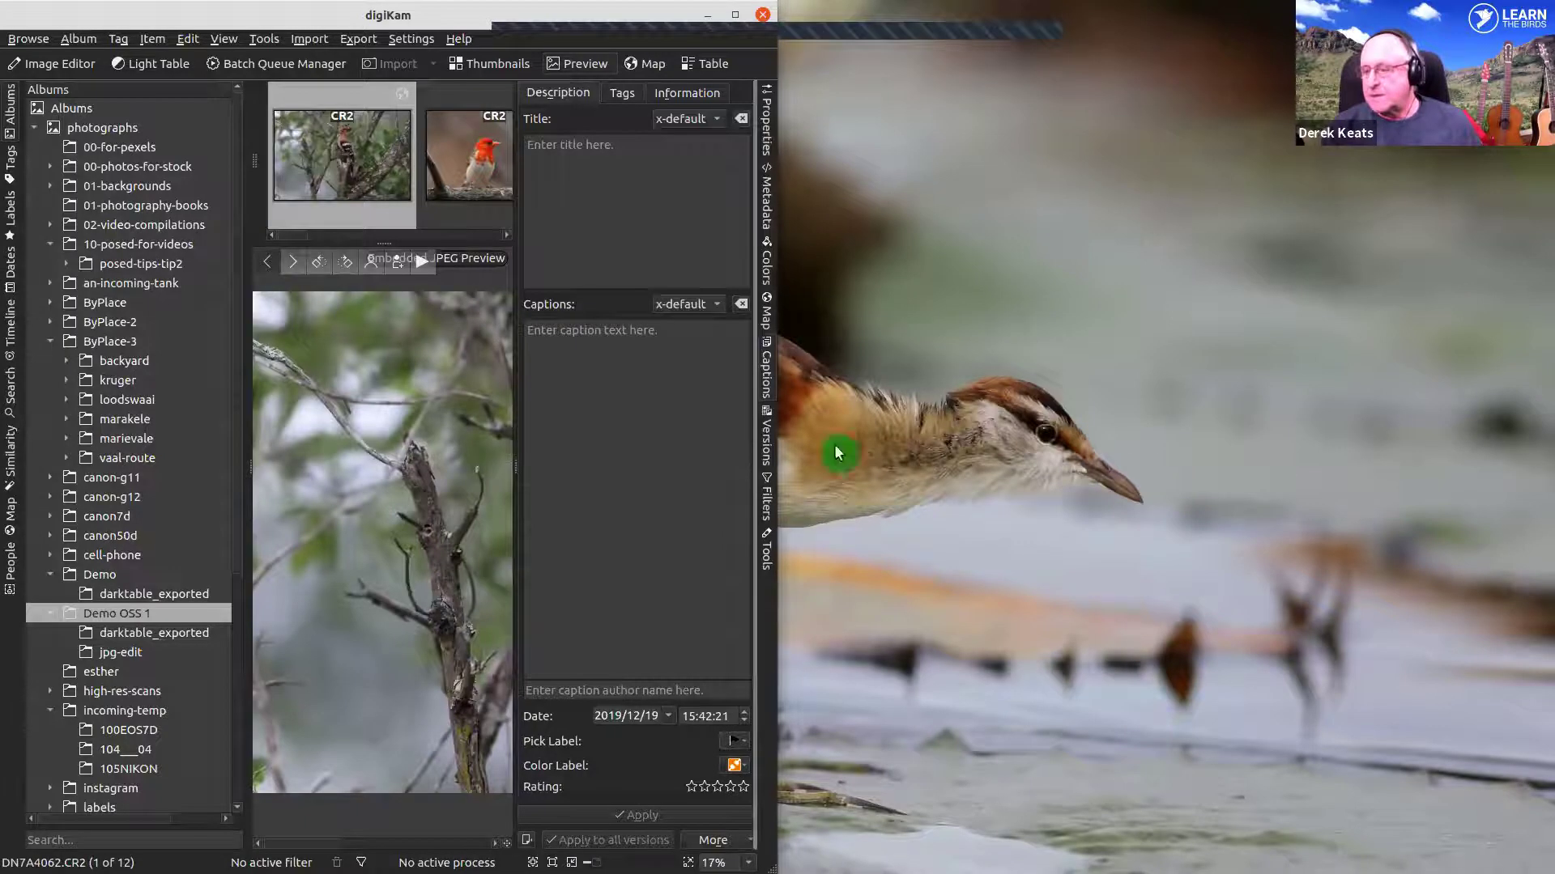
key(ctrl+alt+Right)
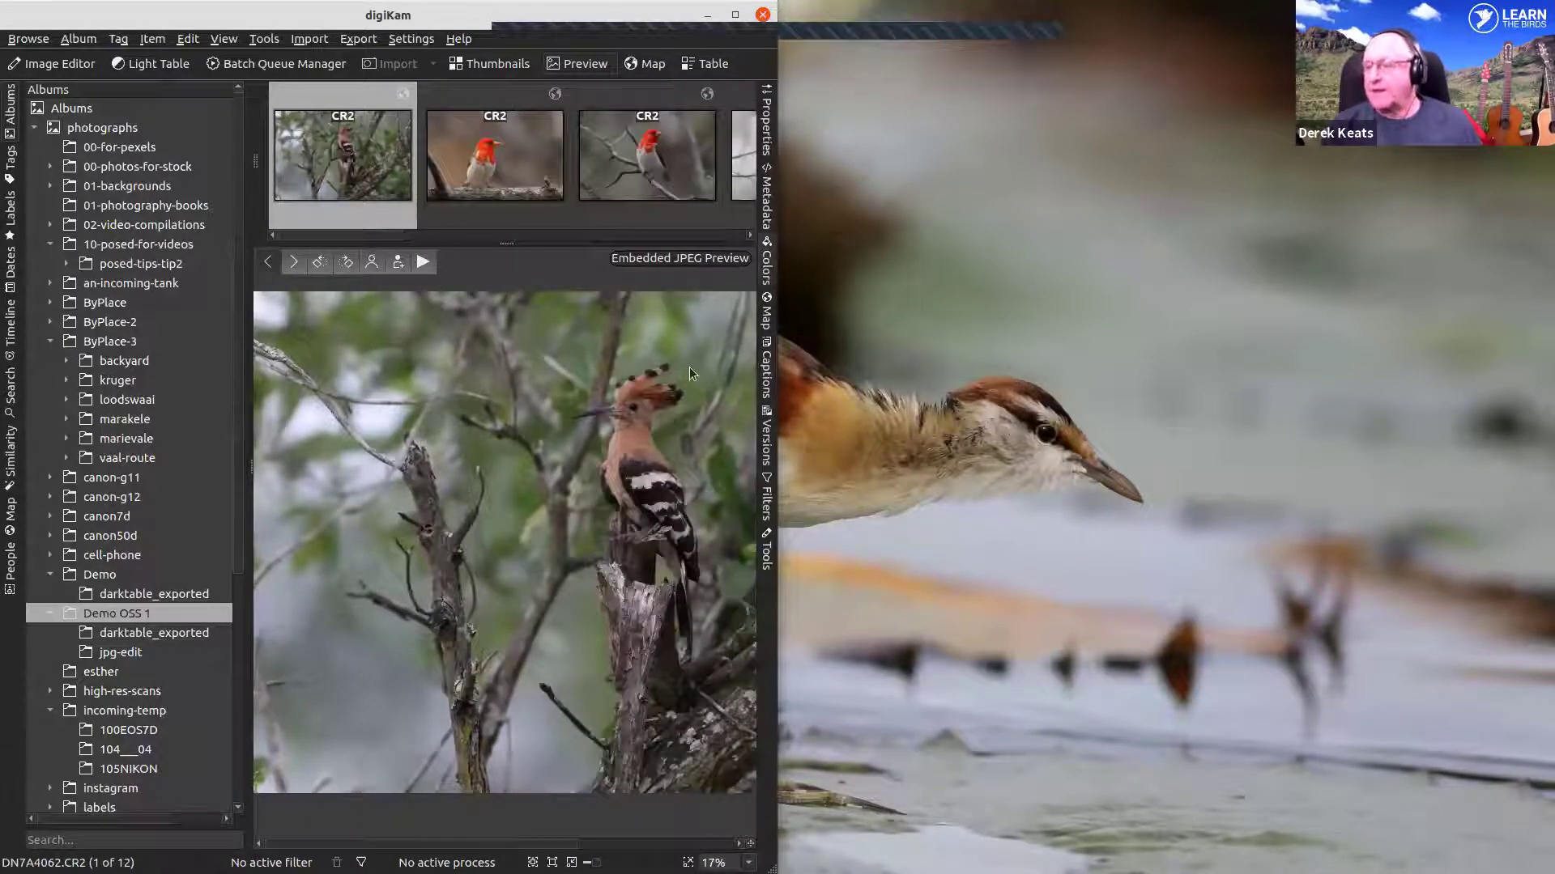
- Bring up the darktable window and place it on the desktop next to the digiKam window, partly overlapping it
click(924, 66)
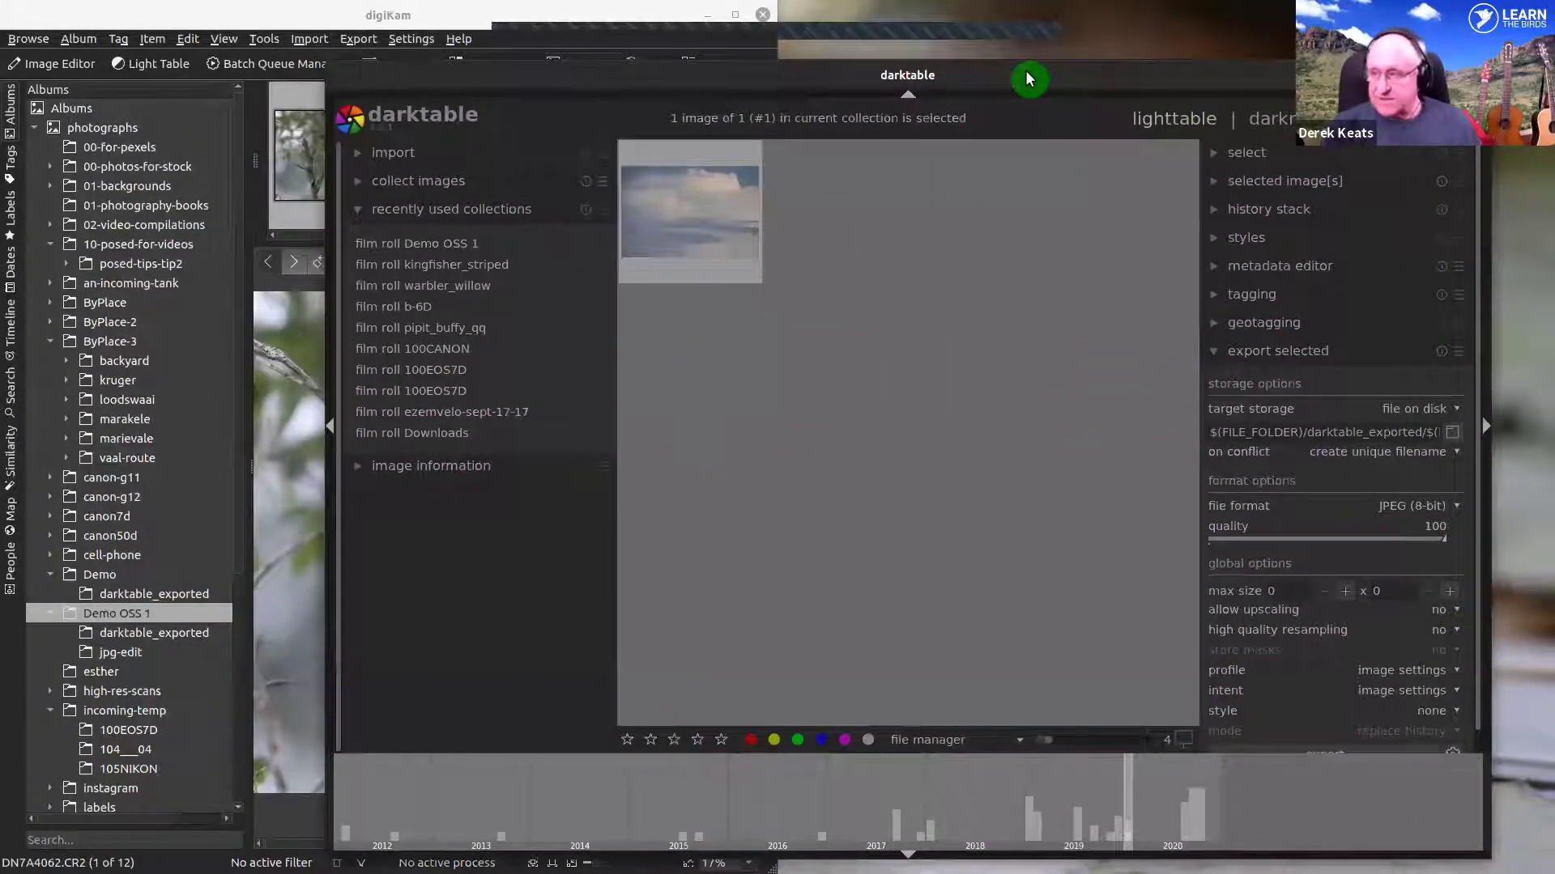
click(998, 202)
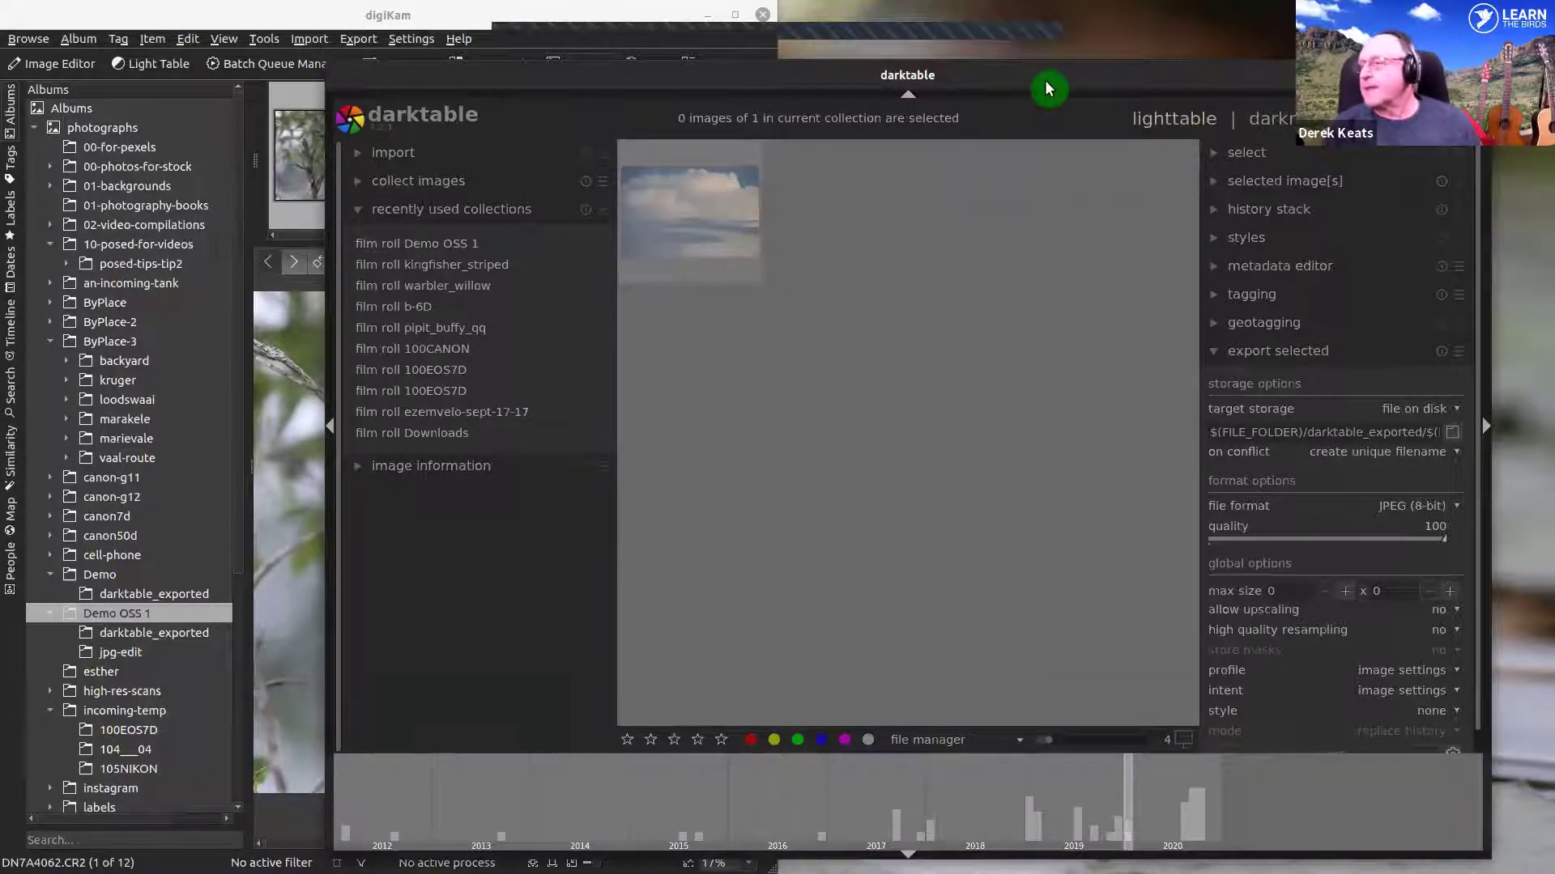
drag(1048, 87, 491, 100)
drag(834, 77, 834, 28)
double_click(1191, 87)
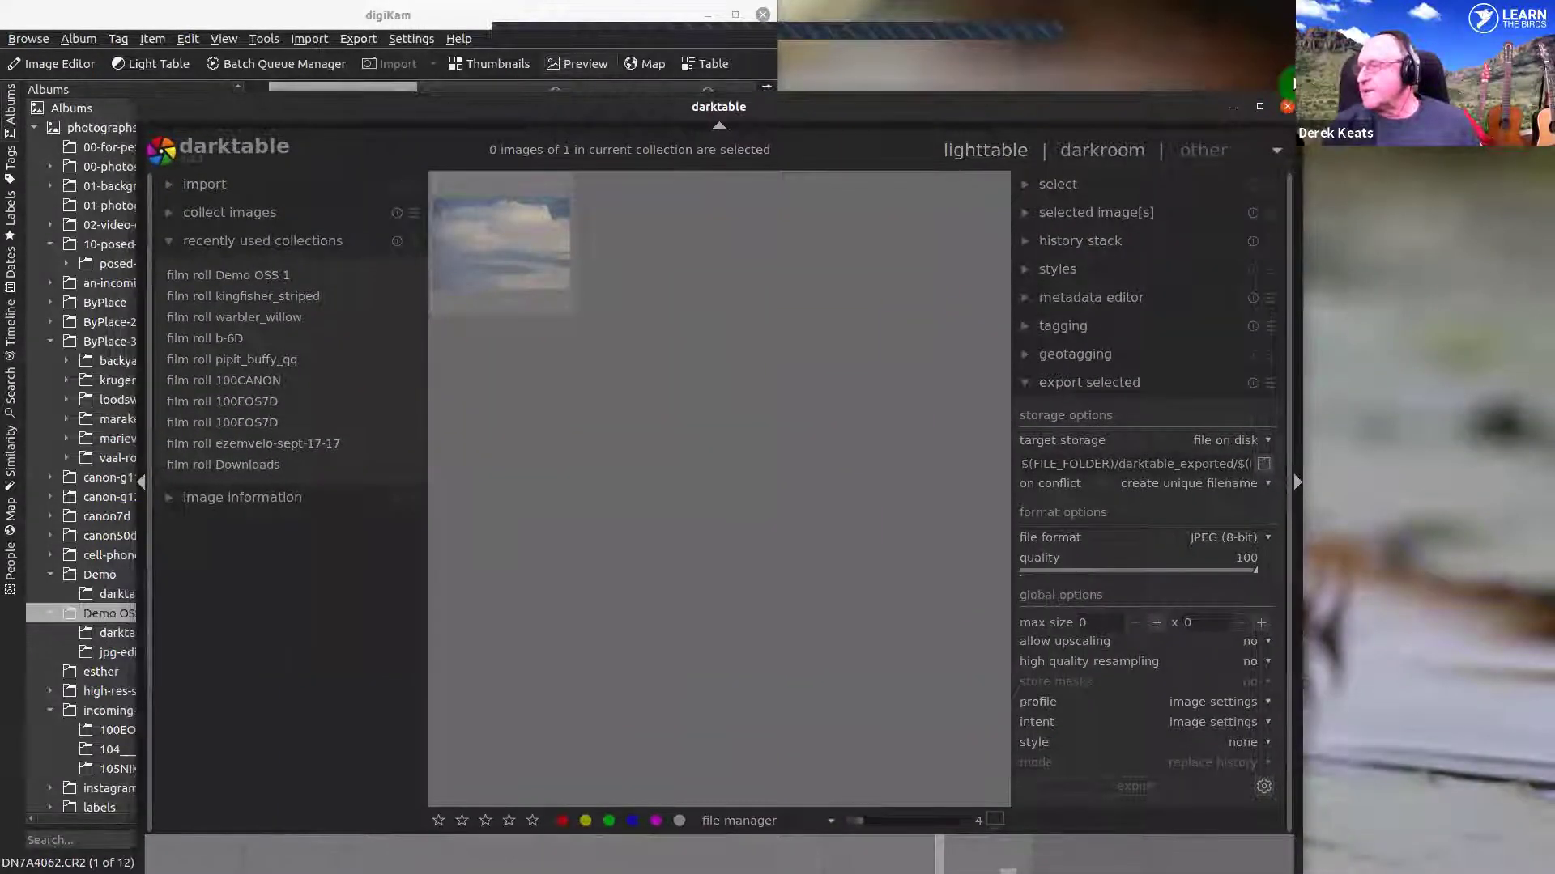
mouse_move(919, 105)
mouse_down()
mouse_move(926, 132)
mouse_move(945, 133)
mouse_up()
mouse_move(1204, 62)
mouse_down()
mouse_move(1190, 41)
mouse_move(1146, 63)
mouse_up()
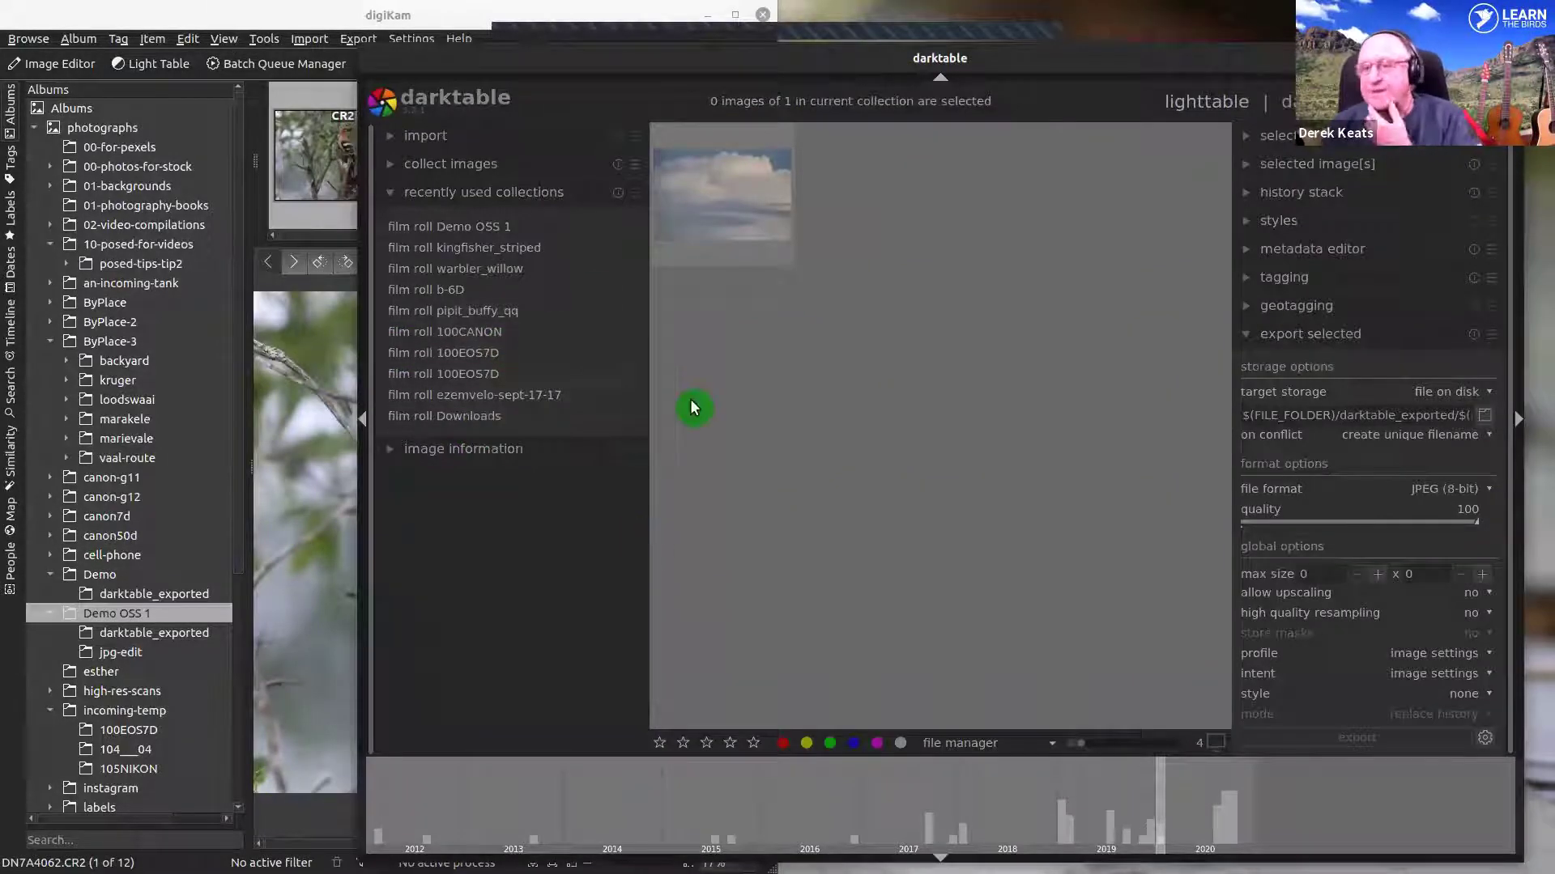
- Switch back to digiKam and open the previewed hoopoe photo DN7A4062.CR2 with Darktable
click(405, 17)
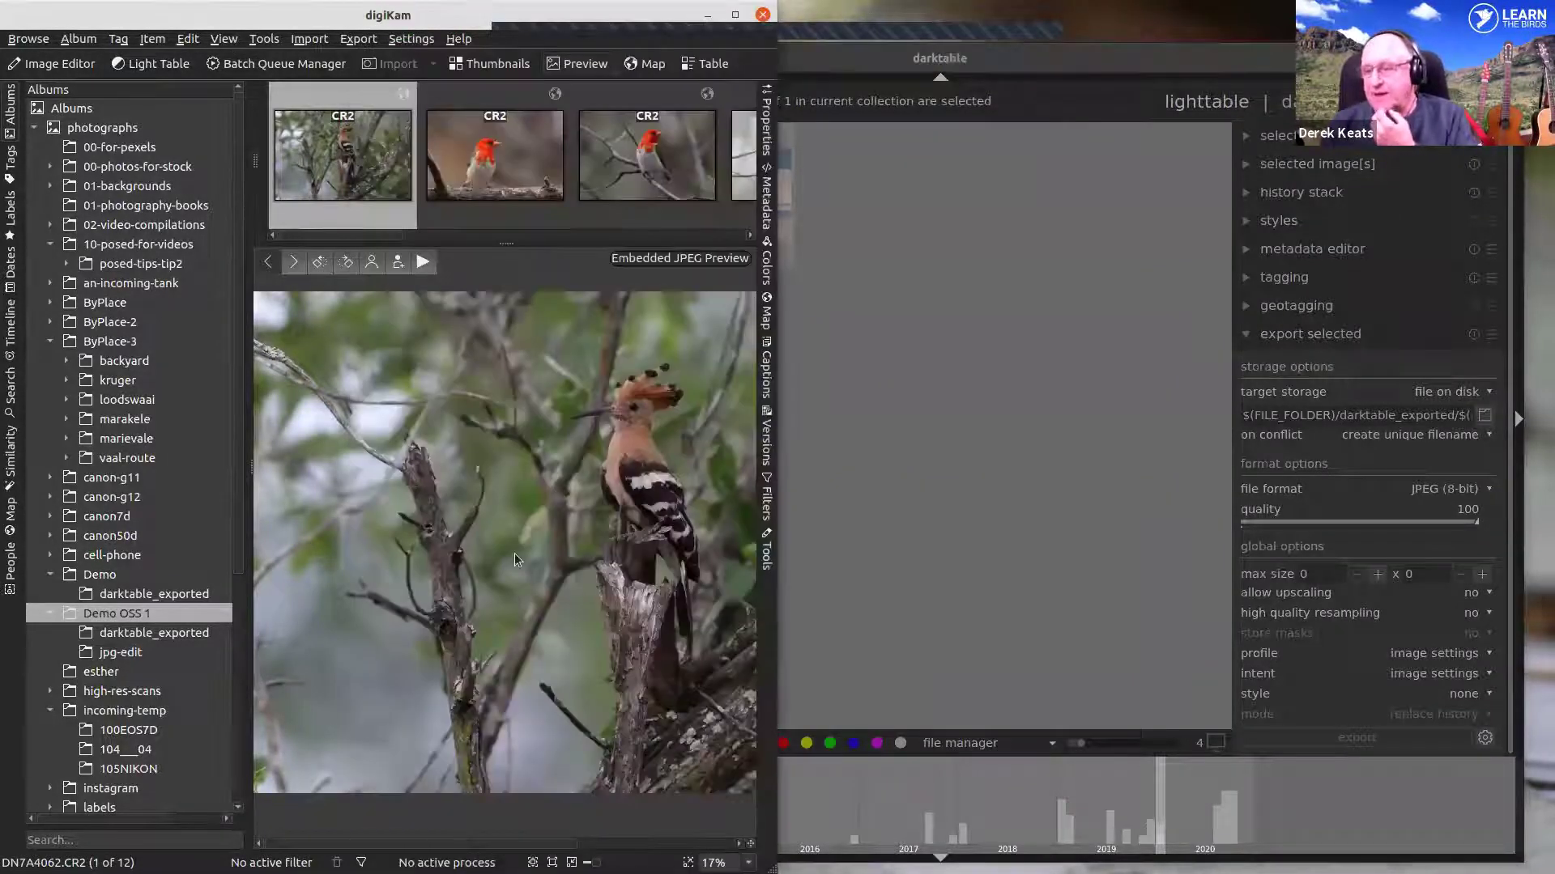
right_click(518, 444)
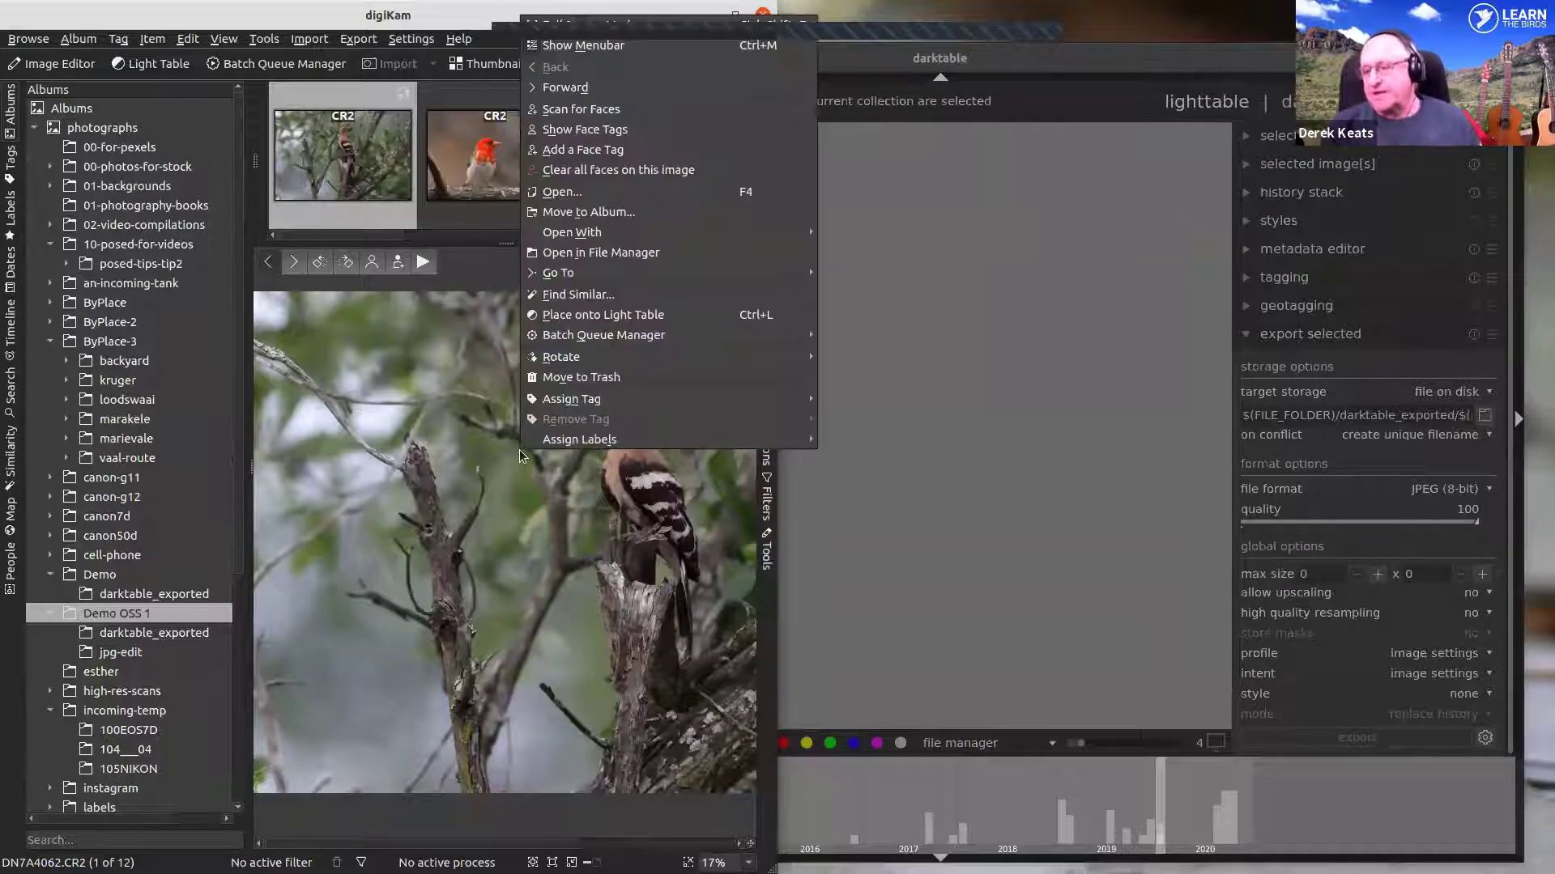
mouse_move(534, 433)
mouse_move(610, 228)
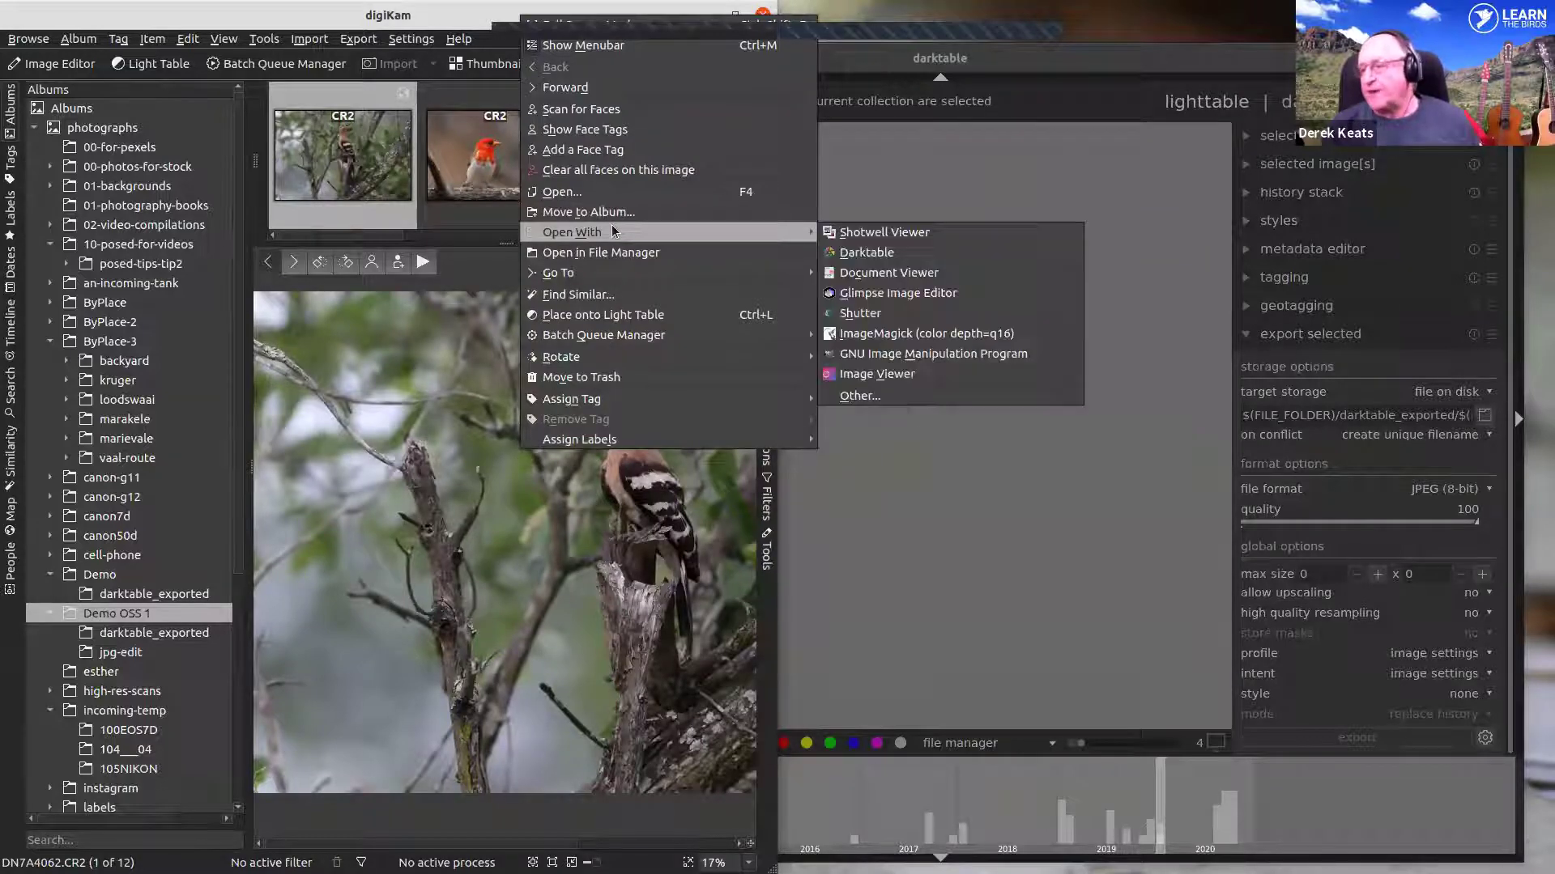
click(879, 253)
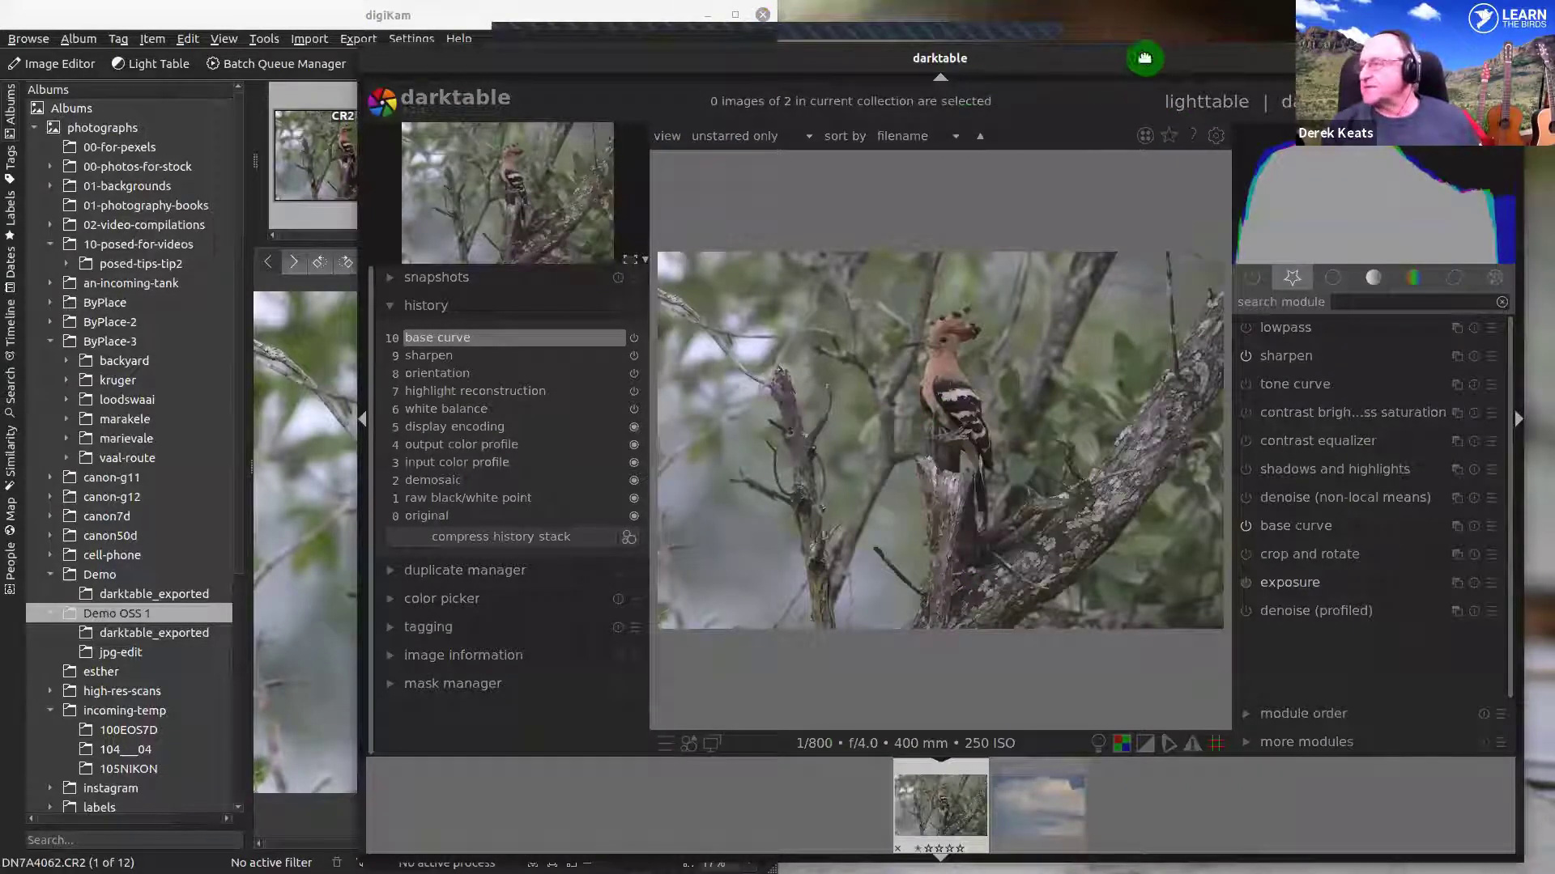
- Maximize the darktable window and inspect the hoopoe photo in the darkroom, both up close and in full
drag(1145, 56, 963, 64)
double_click(1221, 62)
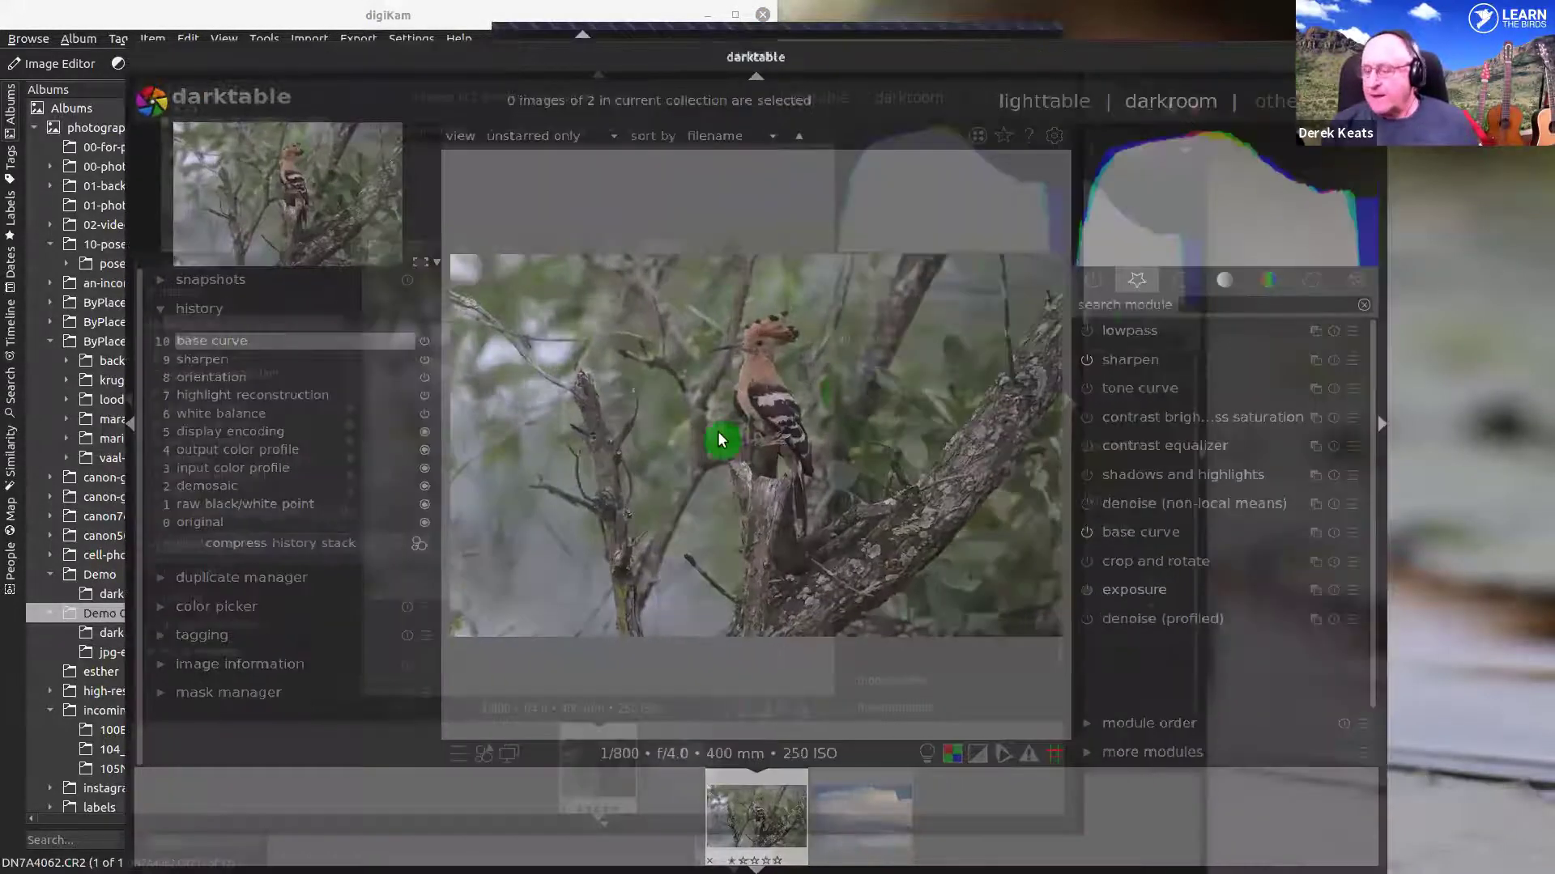
scroll(821, 361, up, 2)
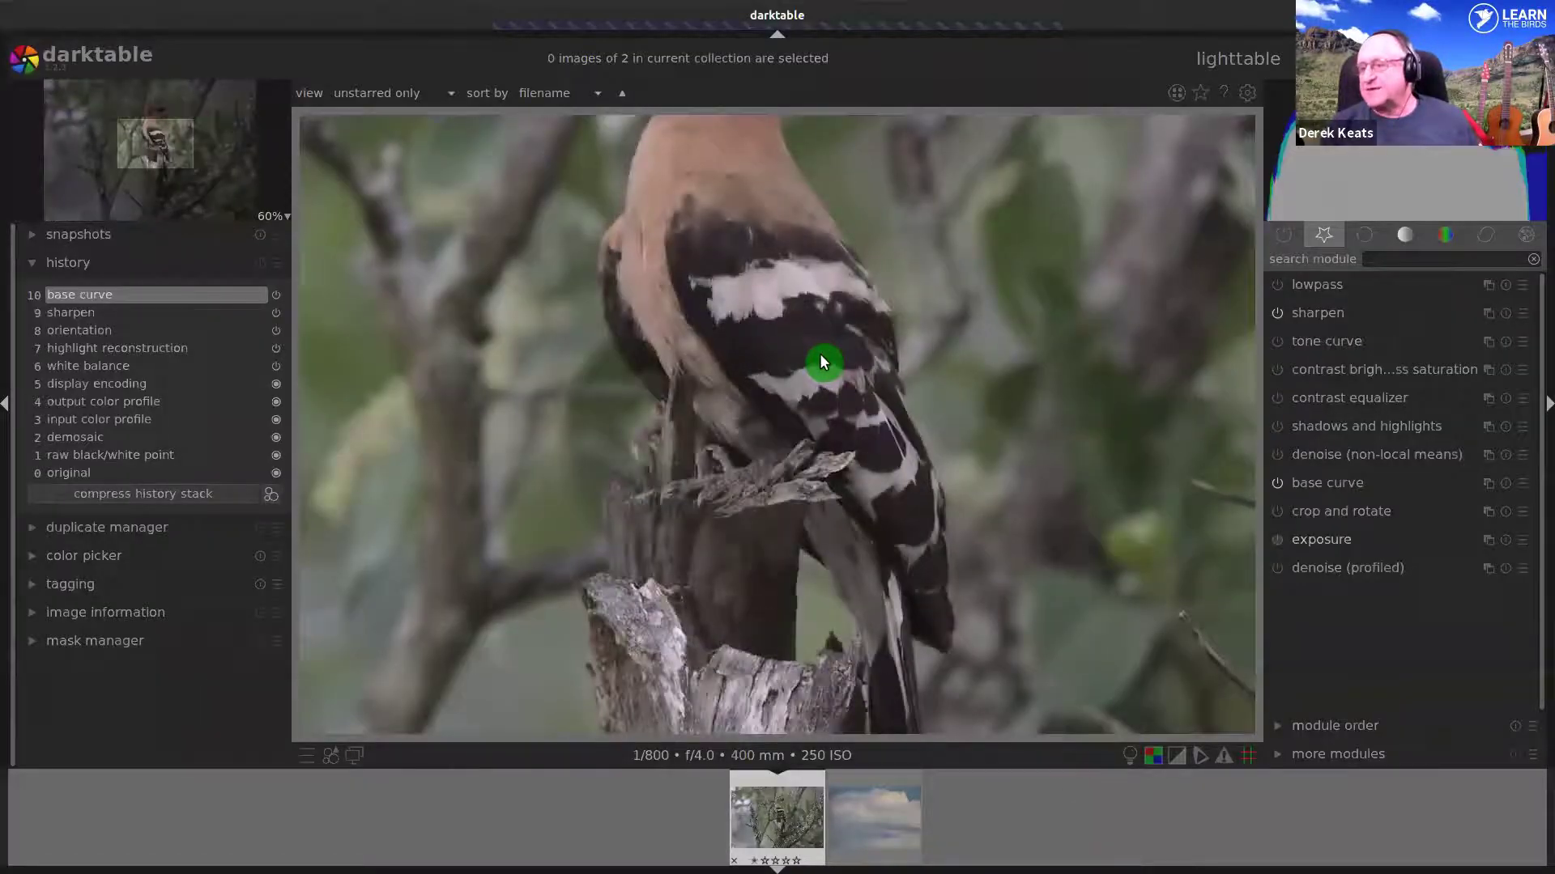
scroll(824, 324, down, 3)
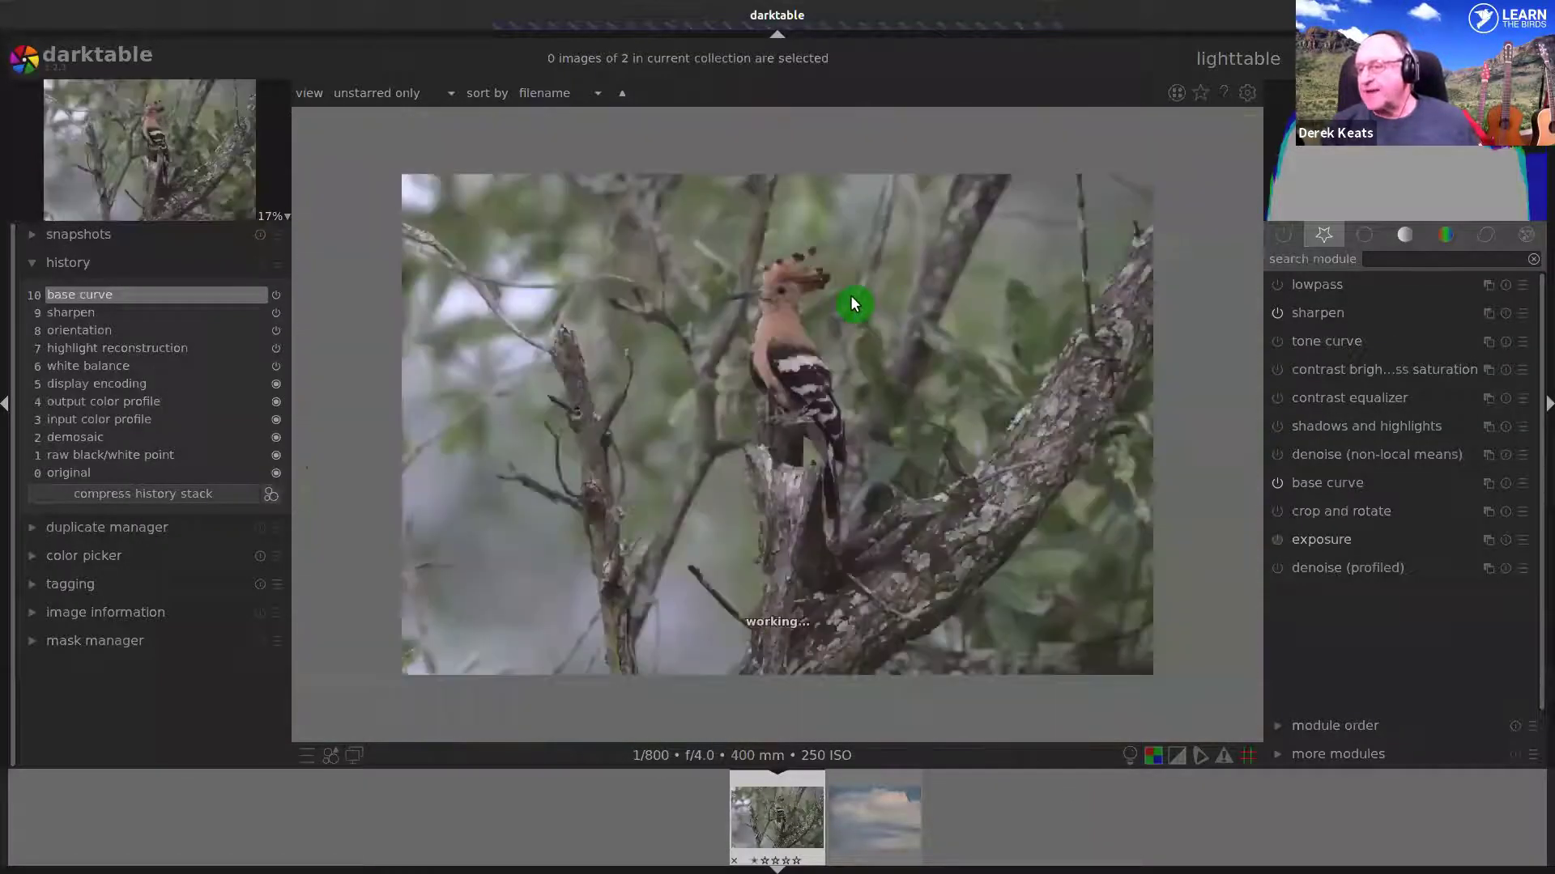
- Inspect the hoopoe's plumage up close and compare the photo at the sharpen and base curve history states
scroll(723, 279, up, 5)
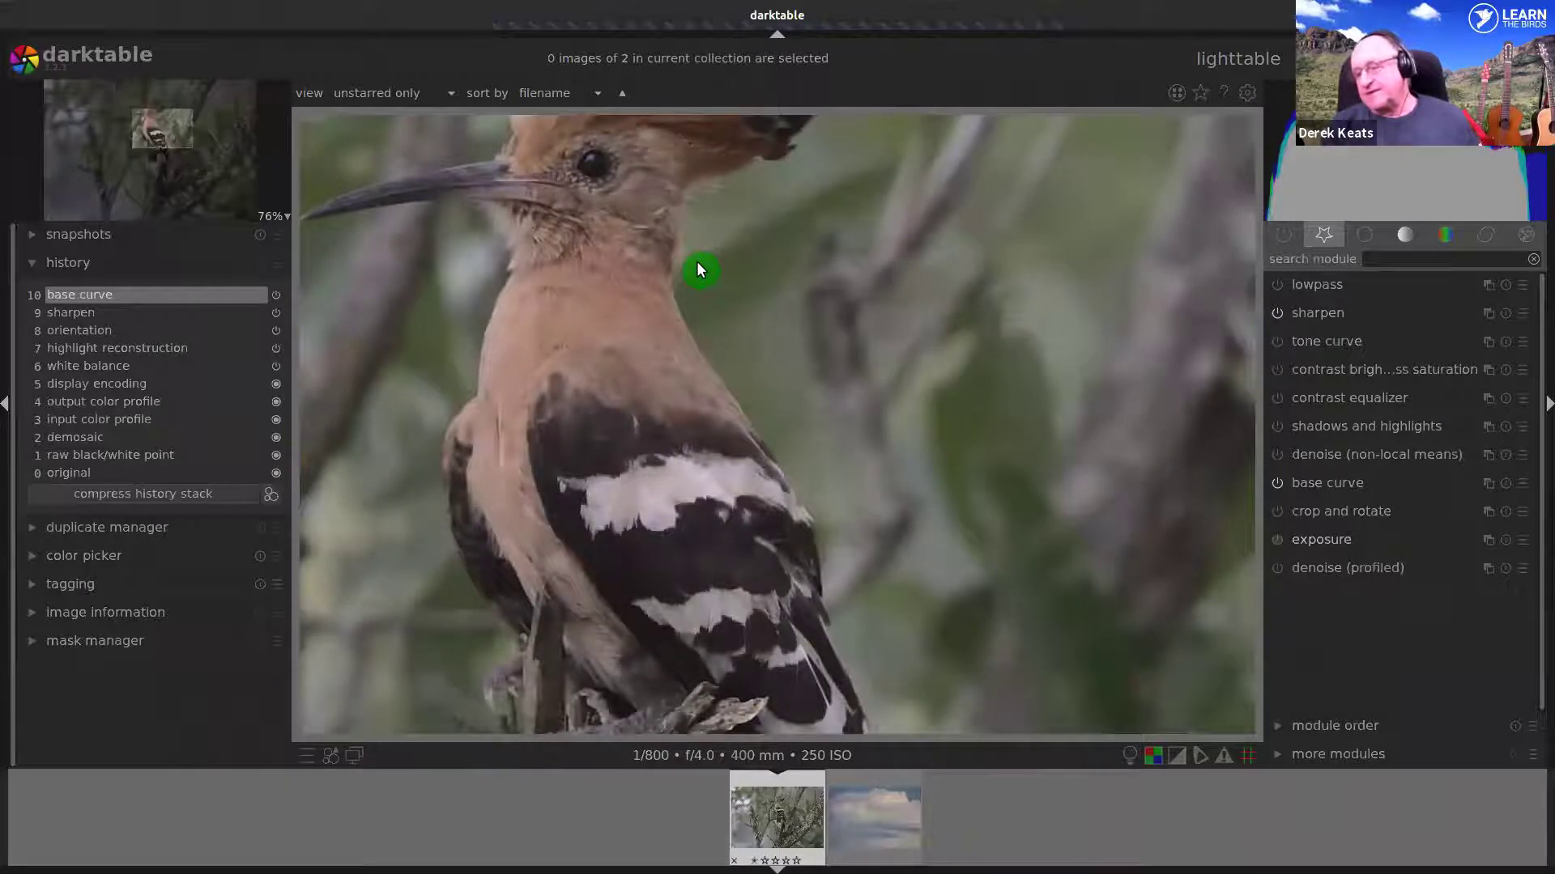
scroll(698, 270, down, 2)
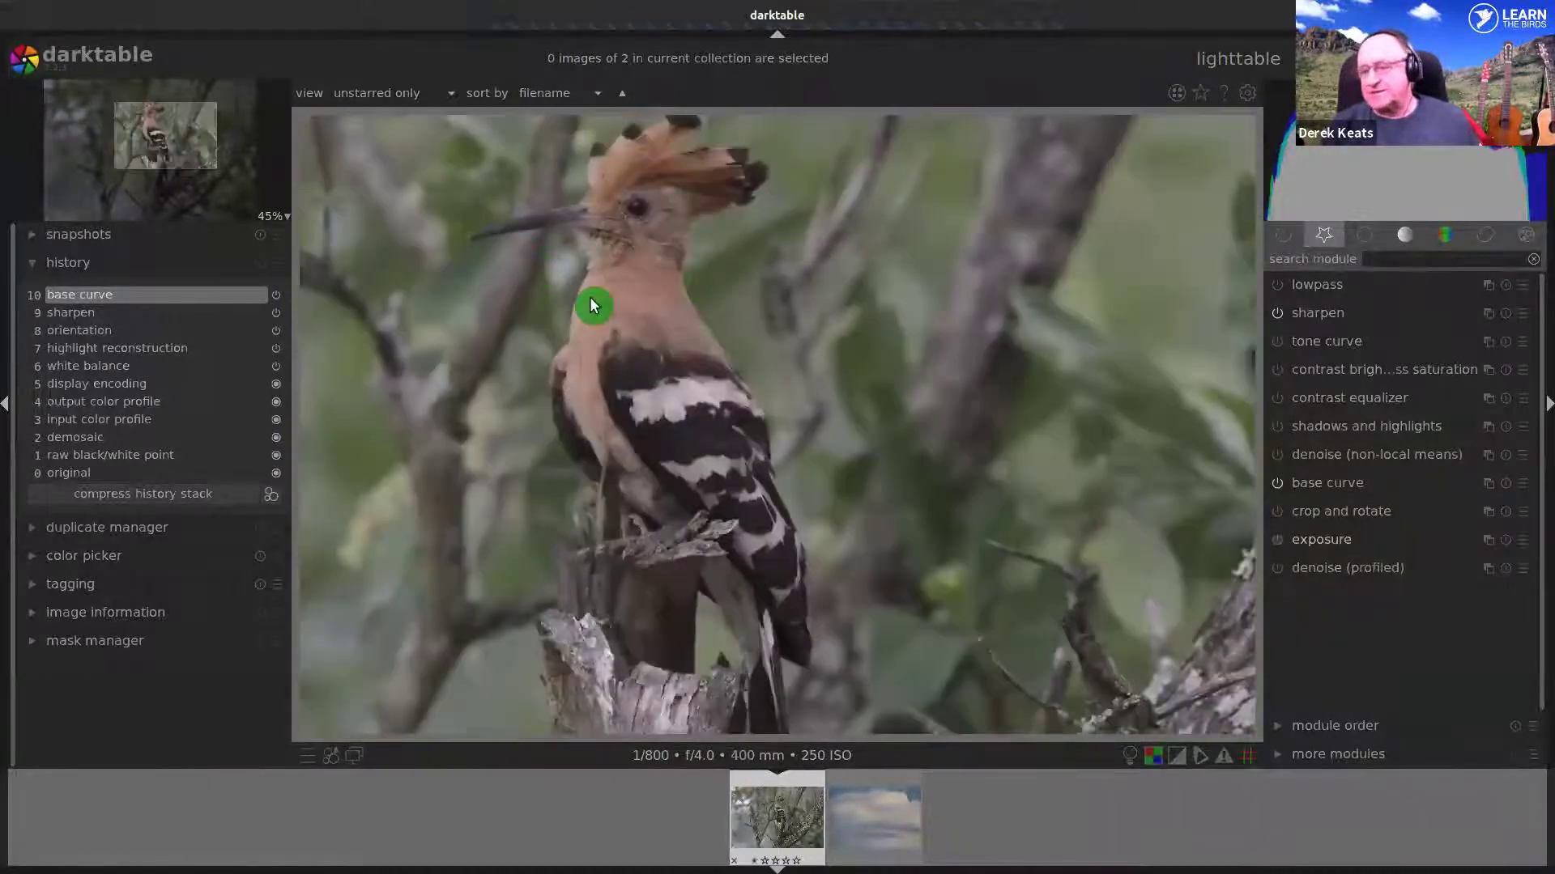
scroll(599, 293, up, 4)
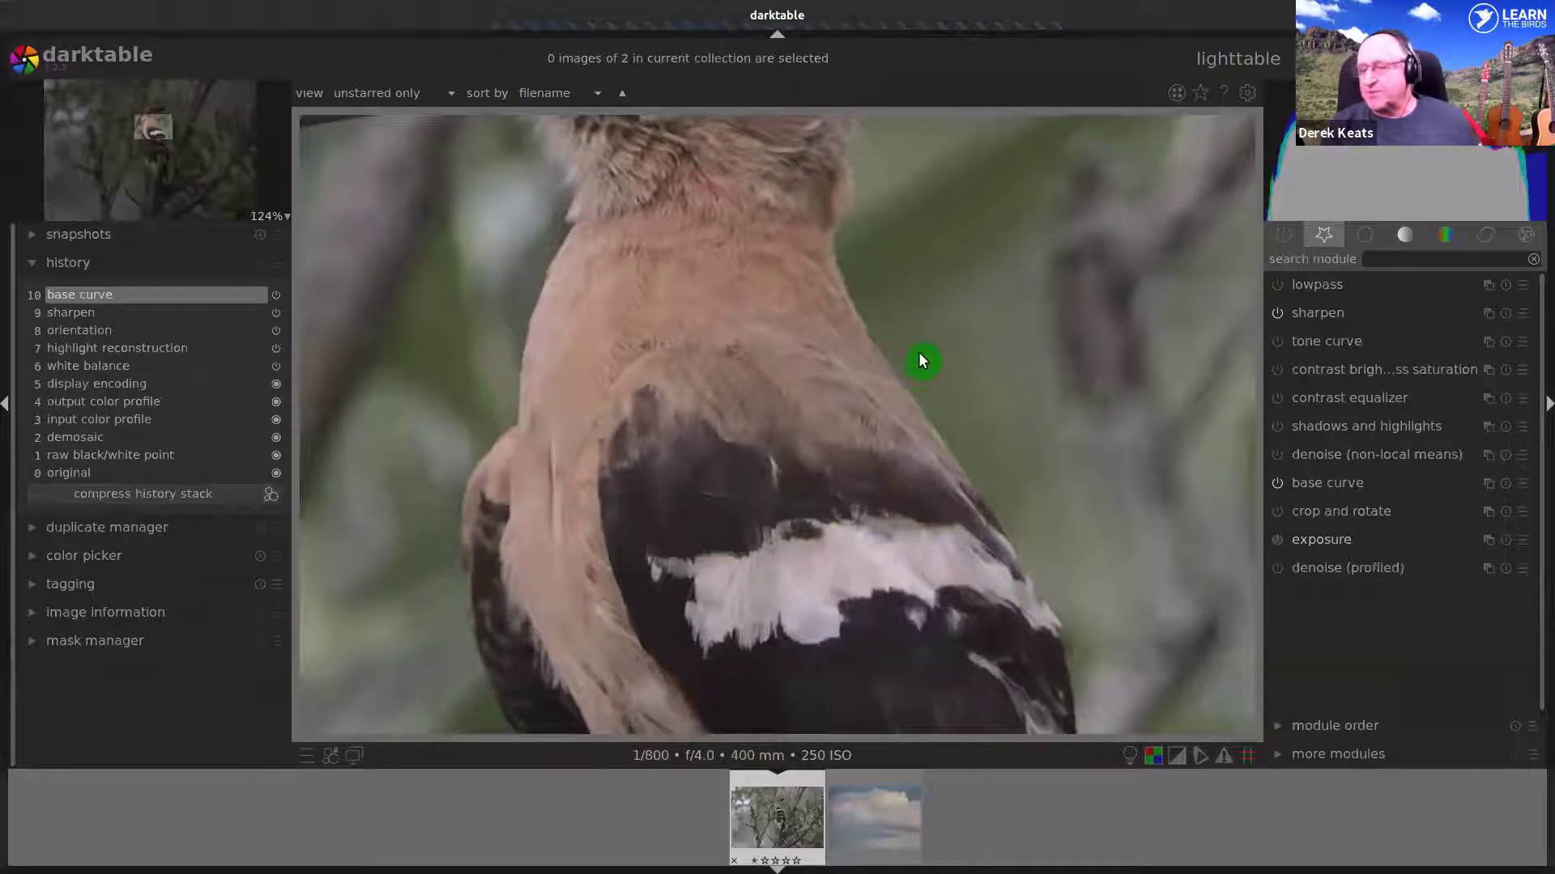
scroll(920, 361, down, 5)
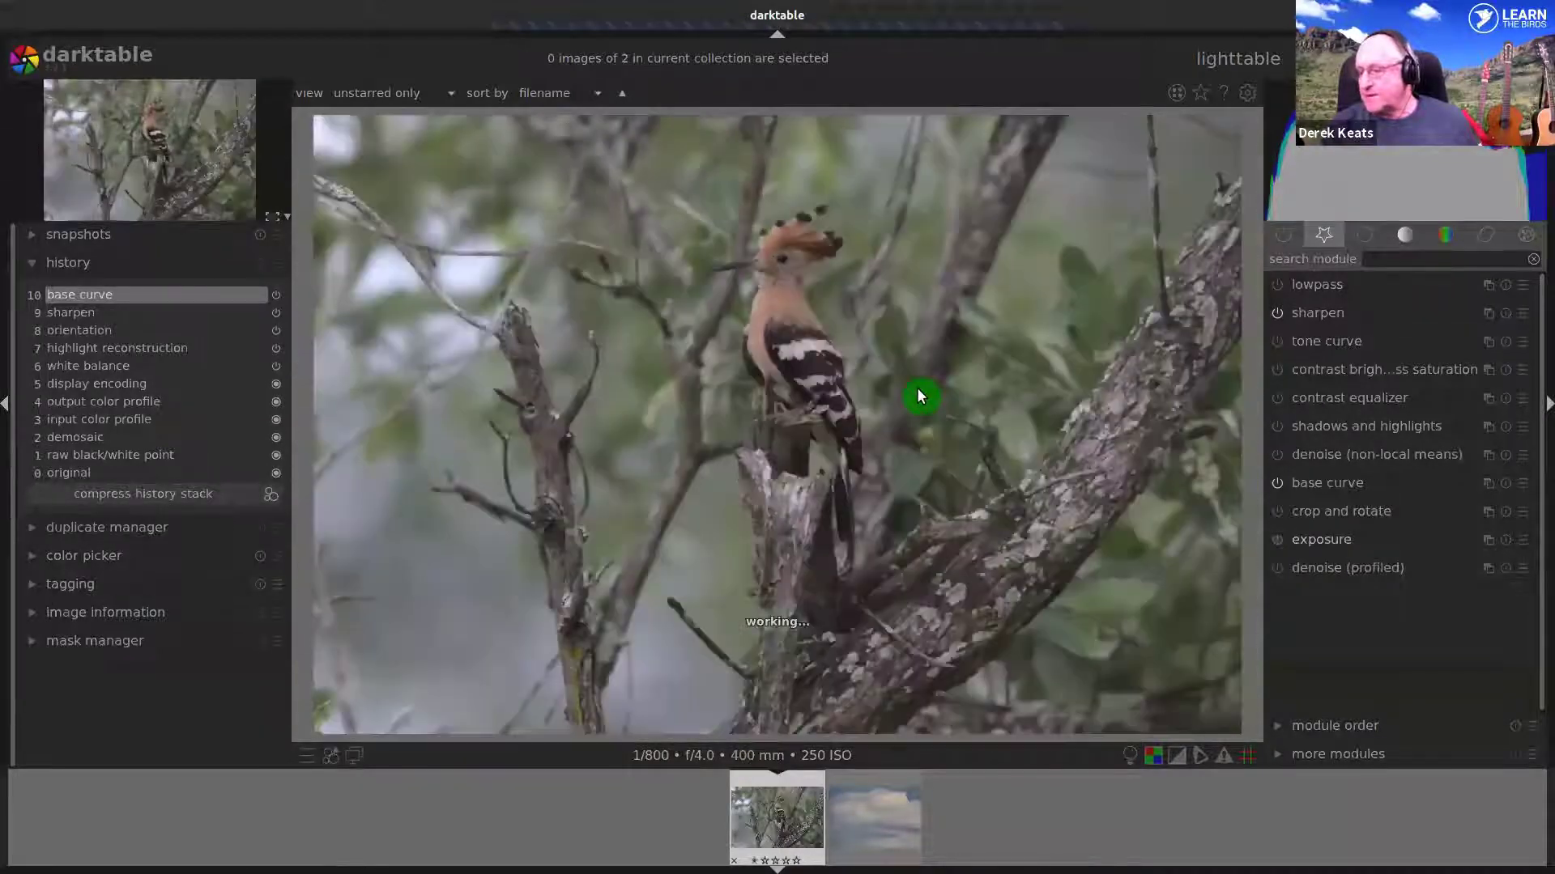
scroll(917, 387, down, 1)
scroll(917, 387, up, 1)
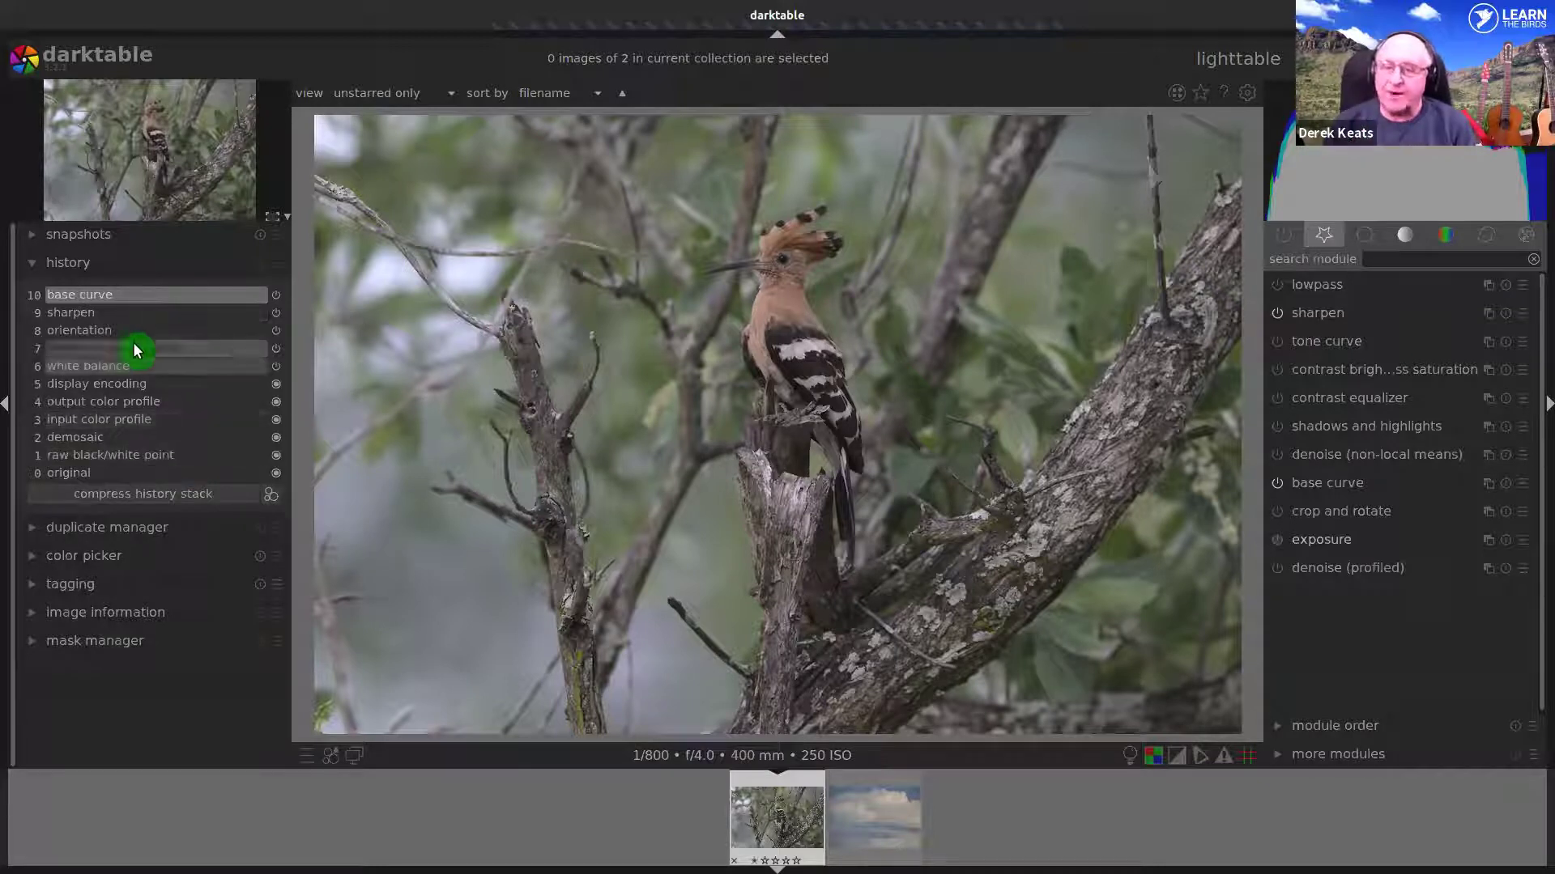
click(124, 316)
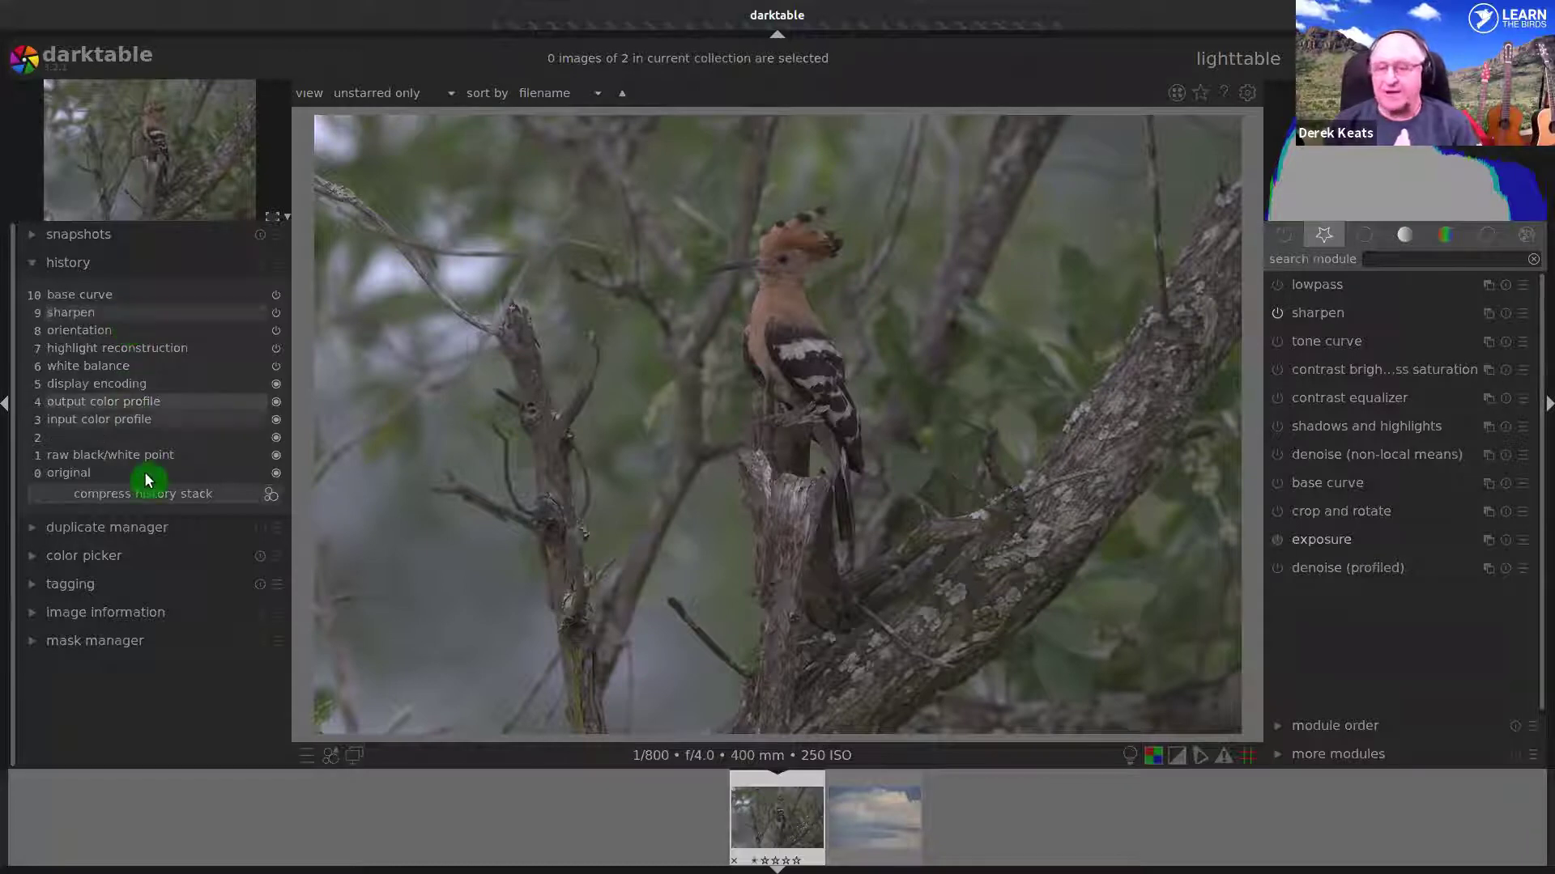
click(103, 297)
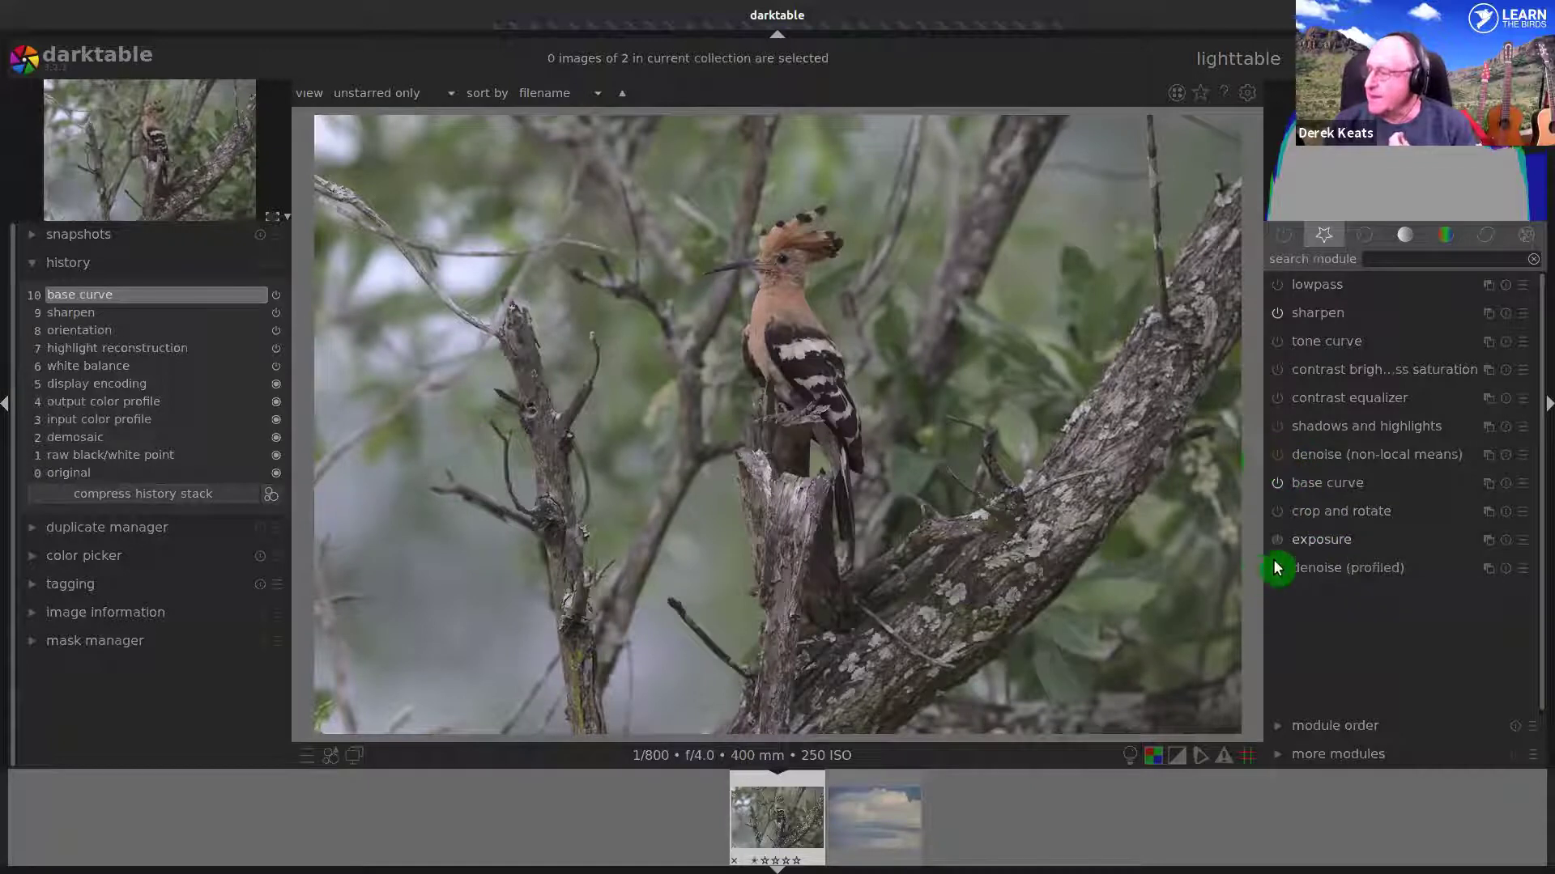
- Try an exposure of about 1.63 EV and discard it by compressing the history stack at the base curve entry
click(1319, 539)
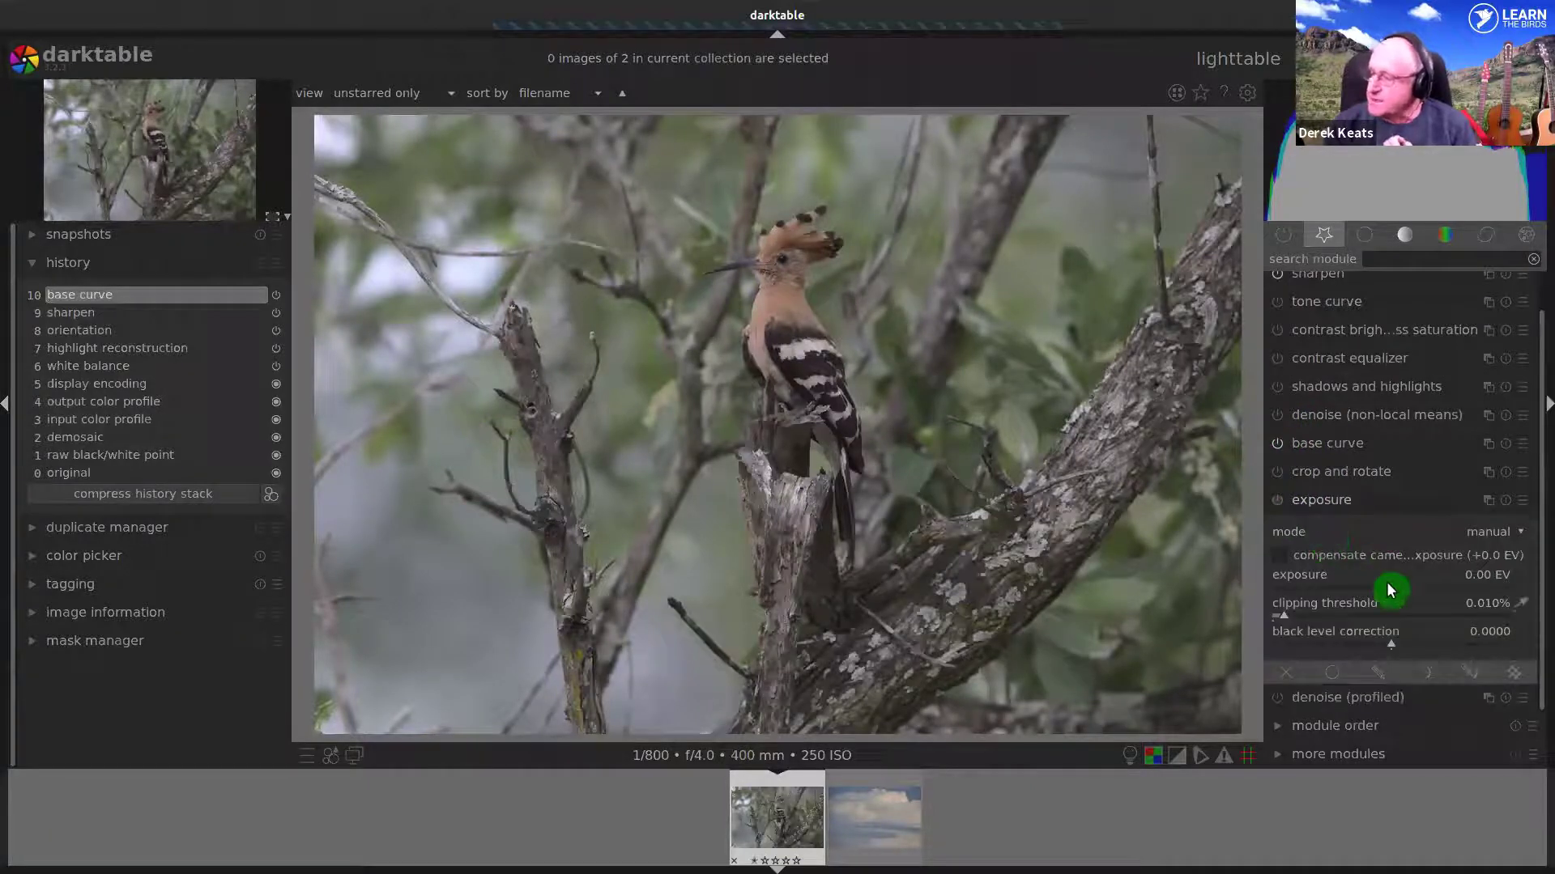
drag(1388, 592, 1496, 594)
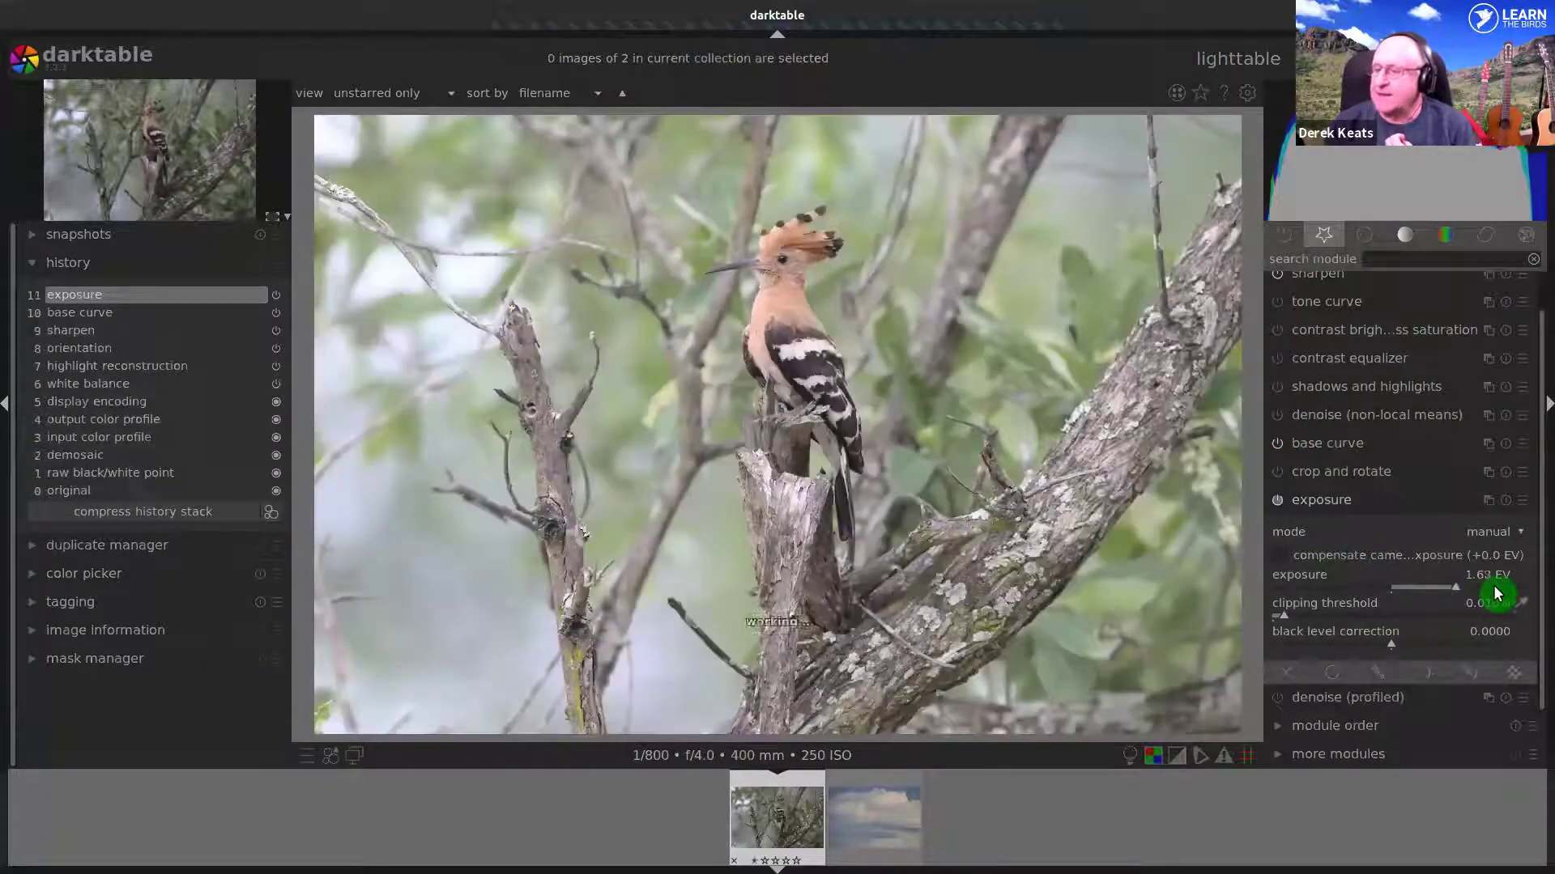
click(142, 308)
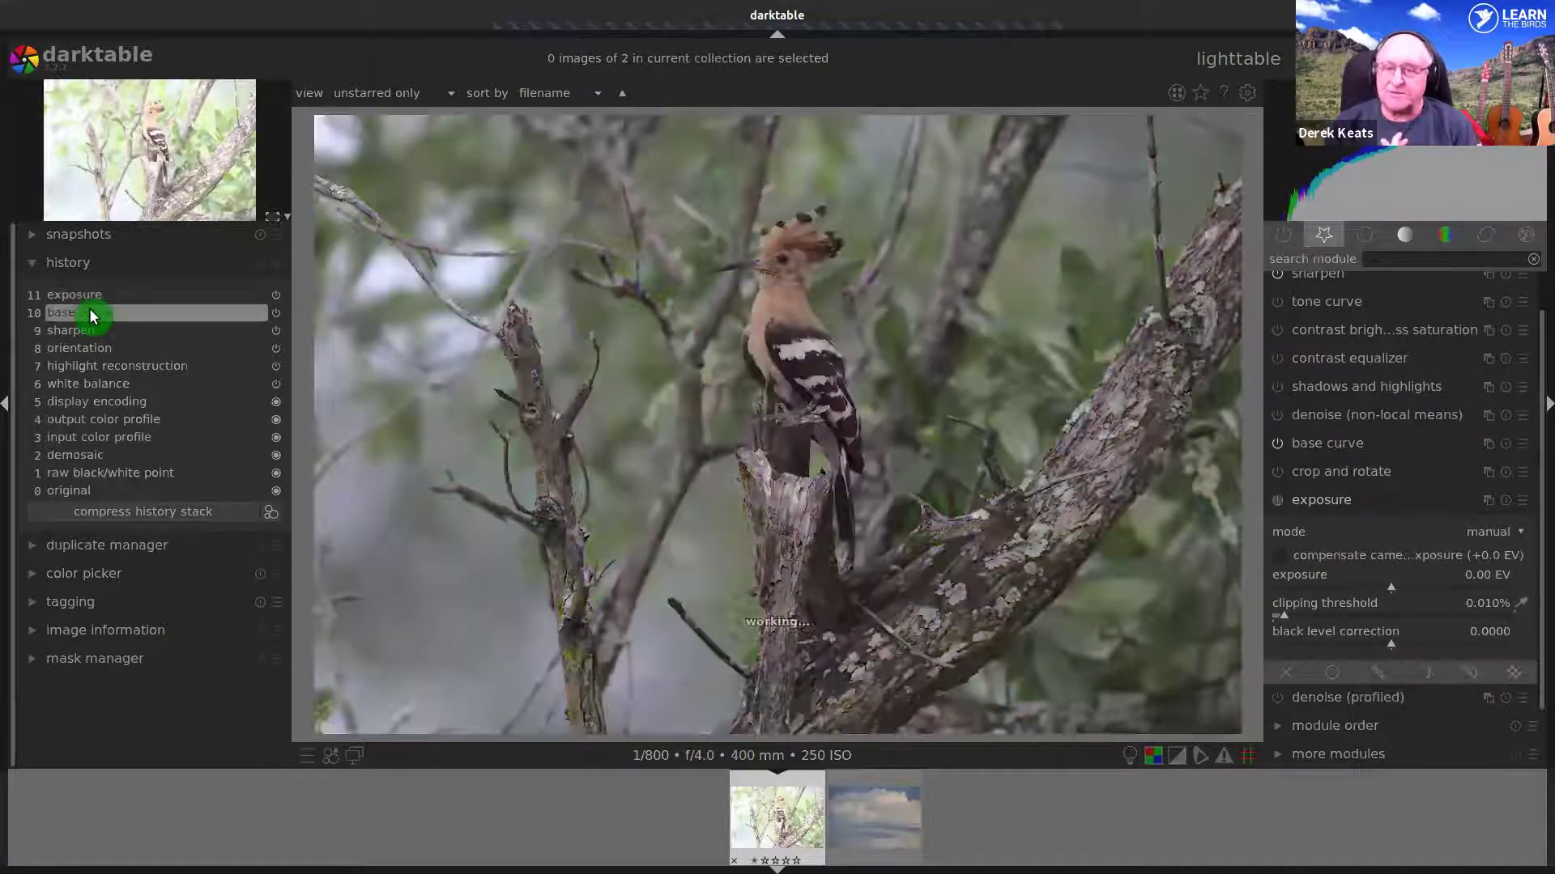
click(156, 510)
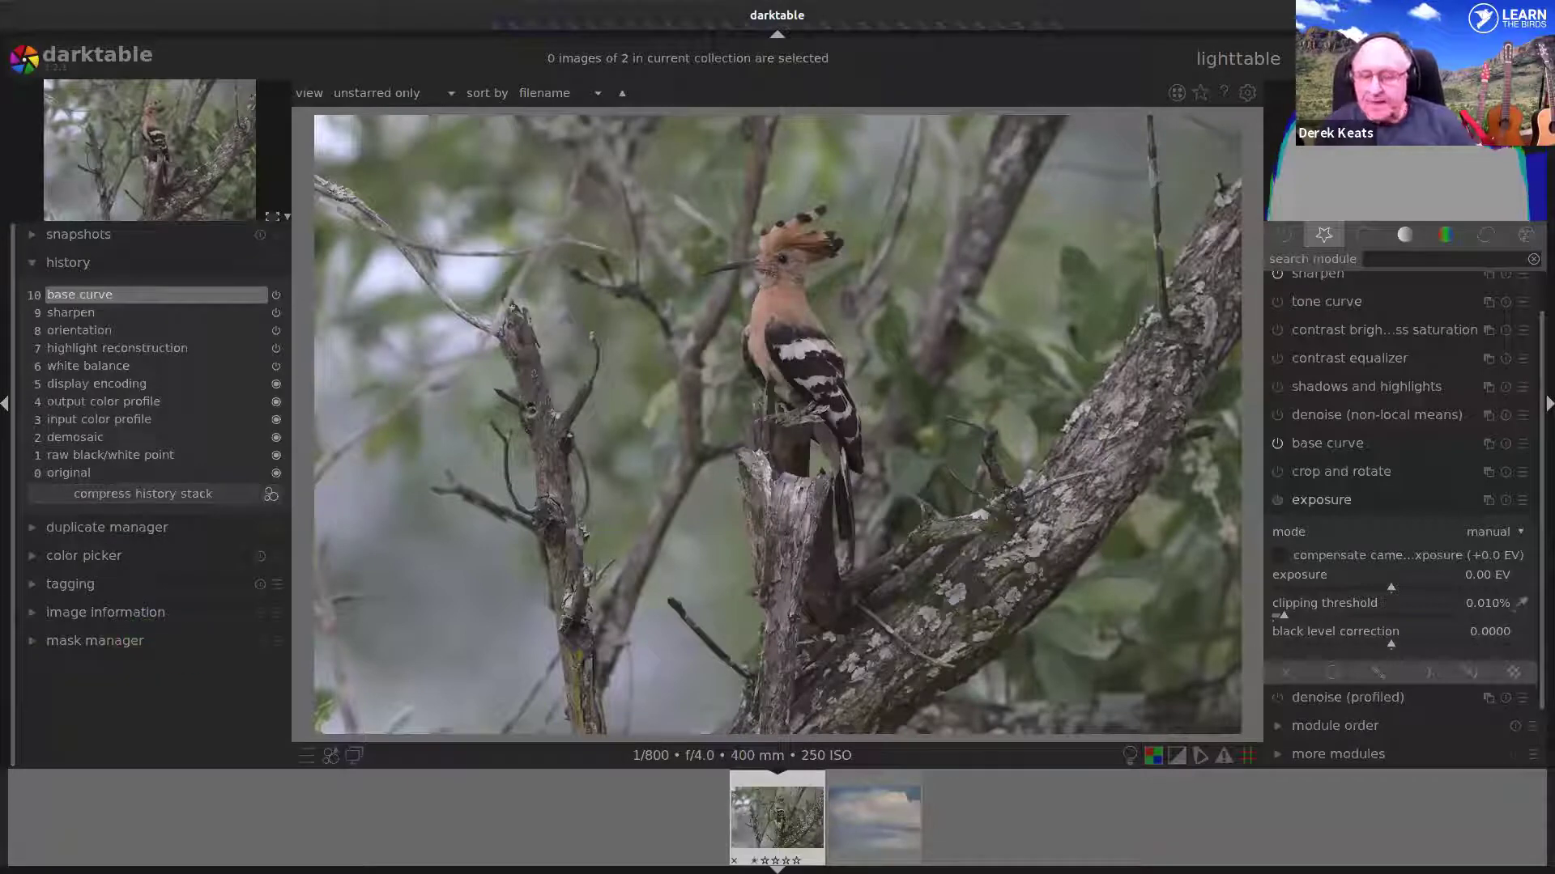
- View the photo's image information, collapse it again, and expand the mask manager
click(36, 616)
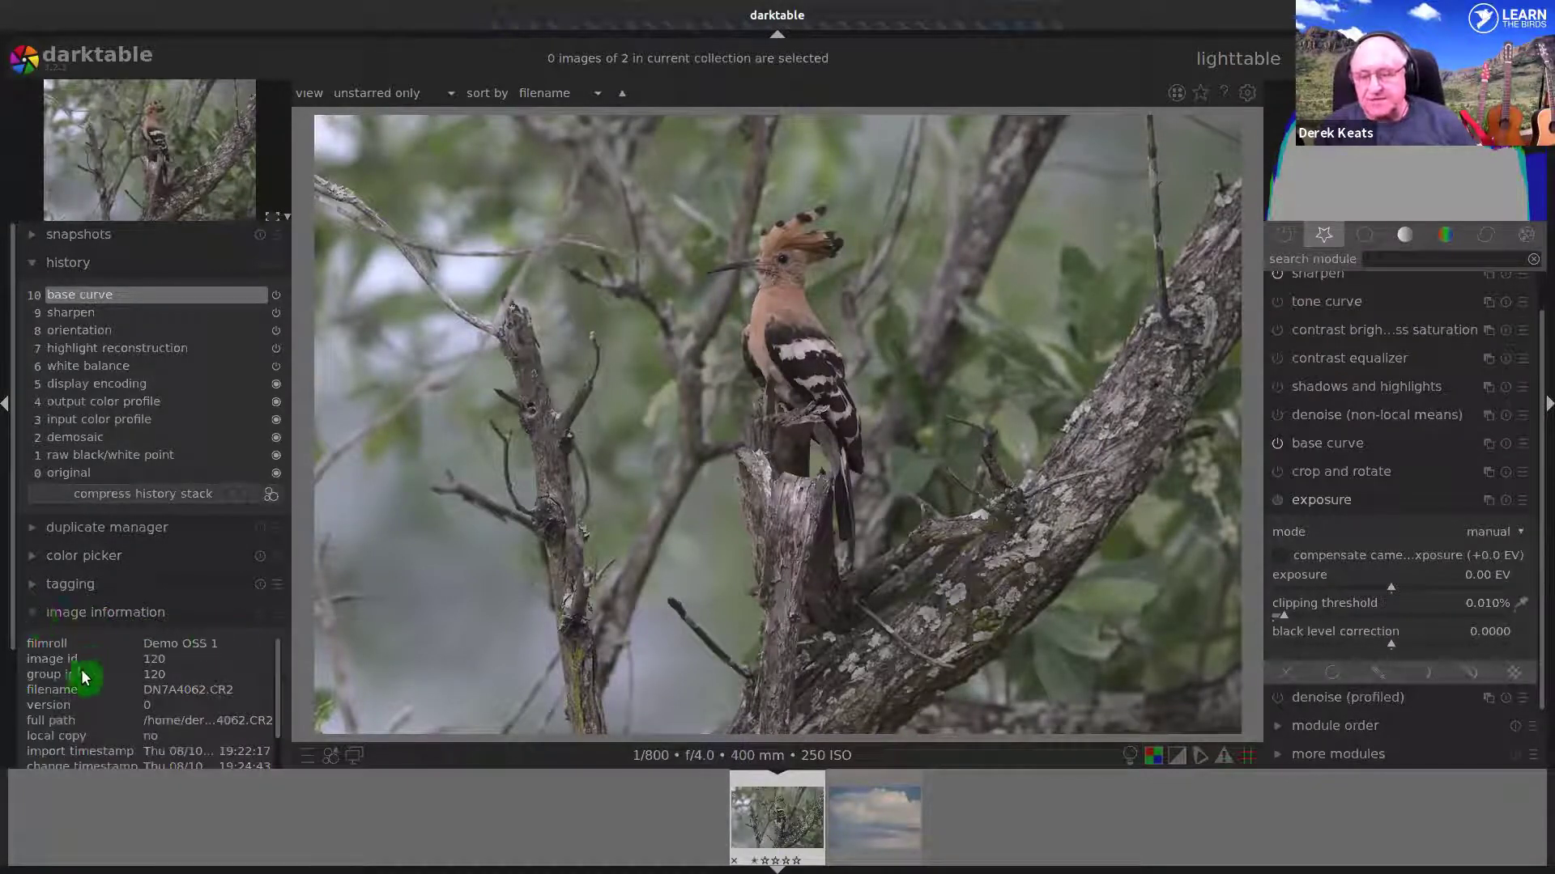
click(28, 616)
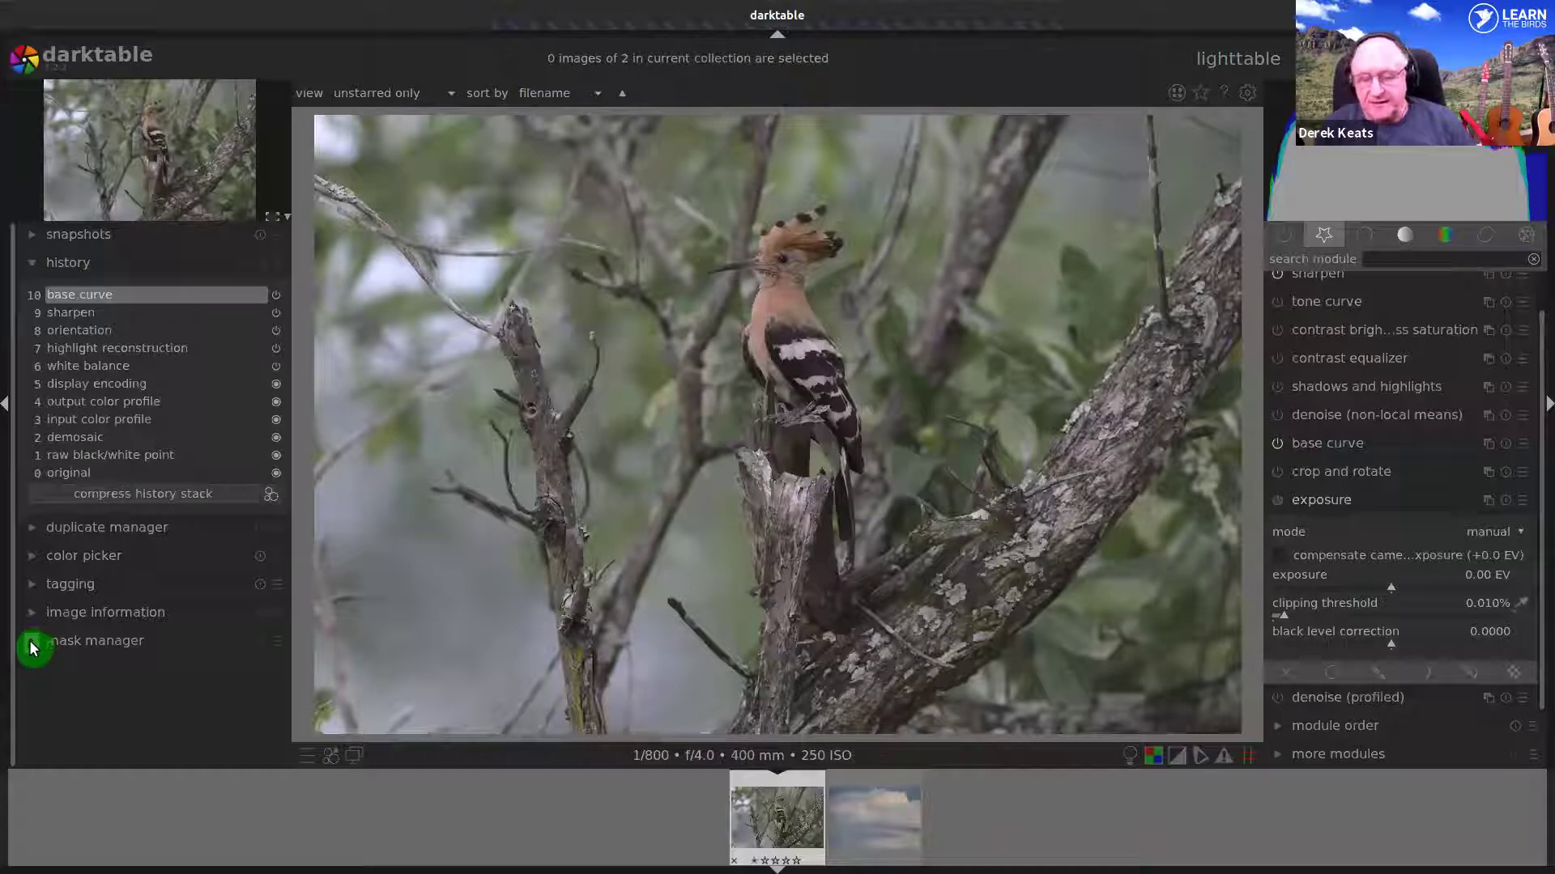
click(33, 646)
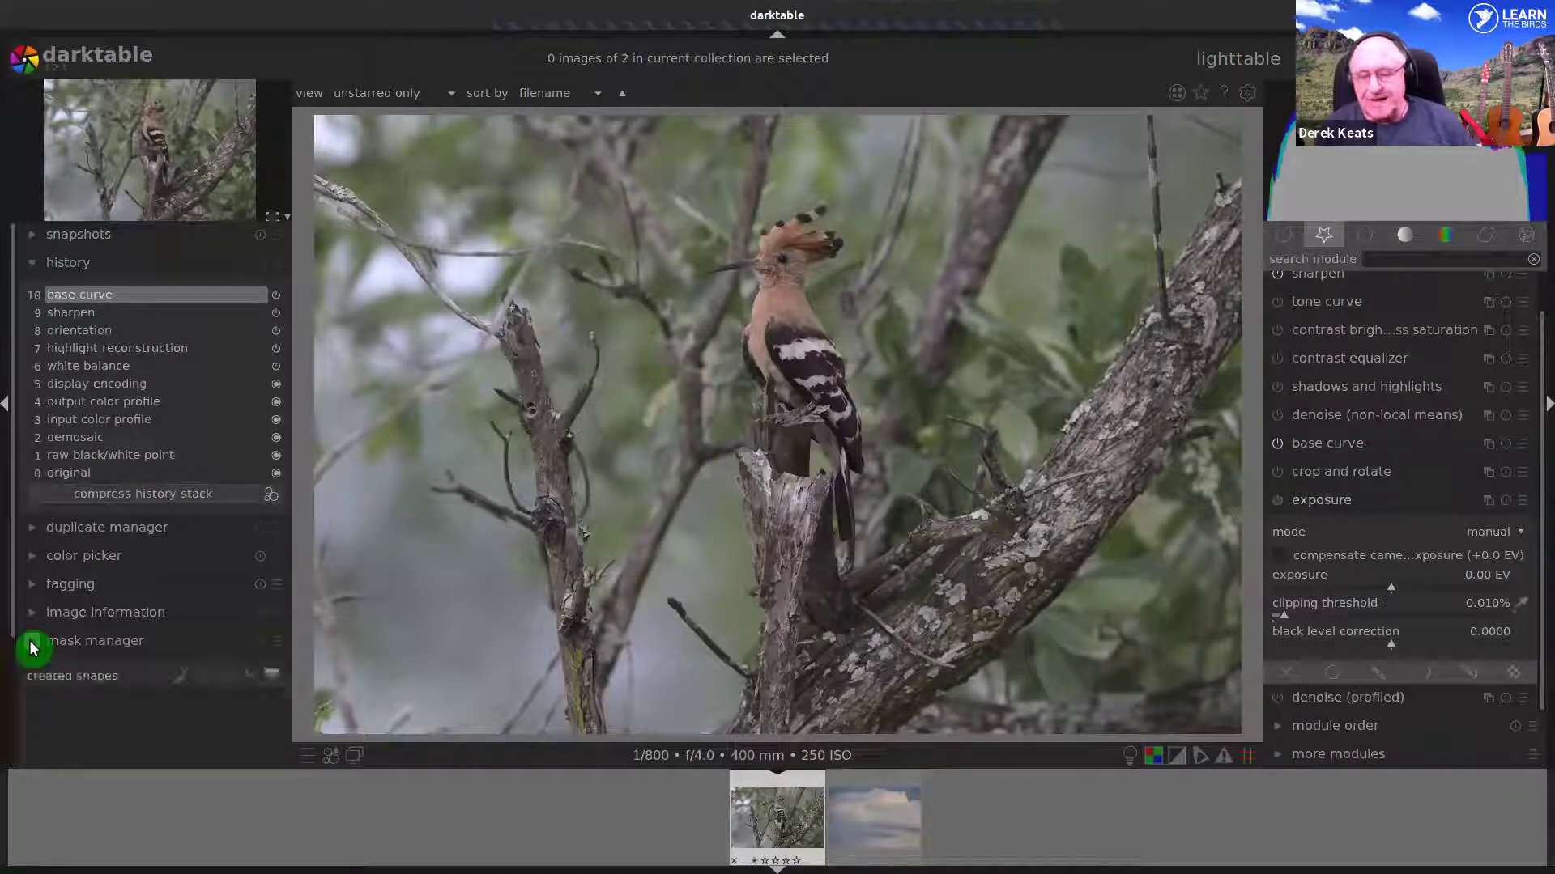
click(33, 645)
click(33, 646)
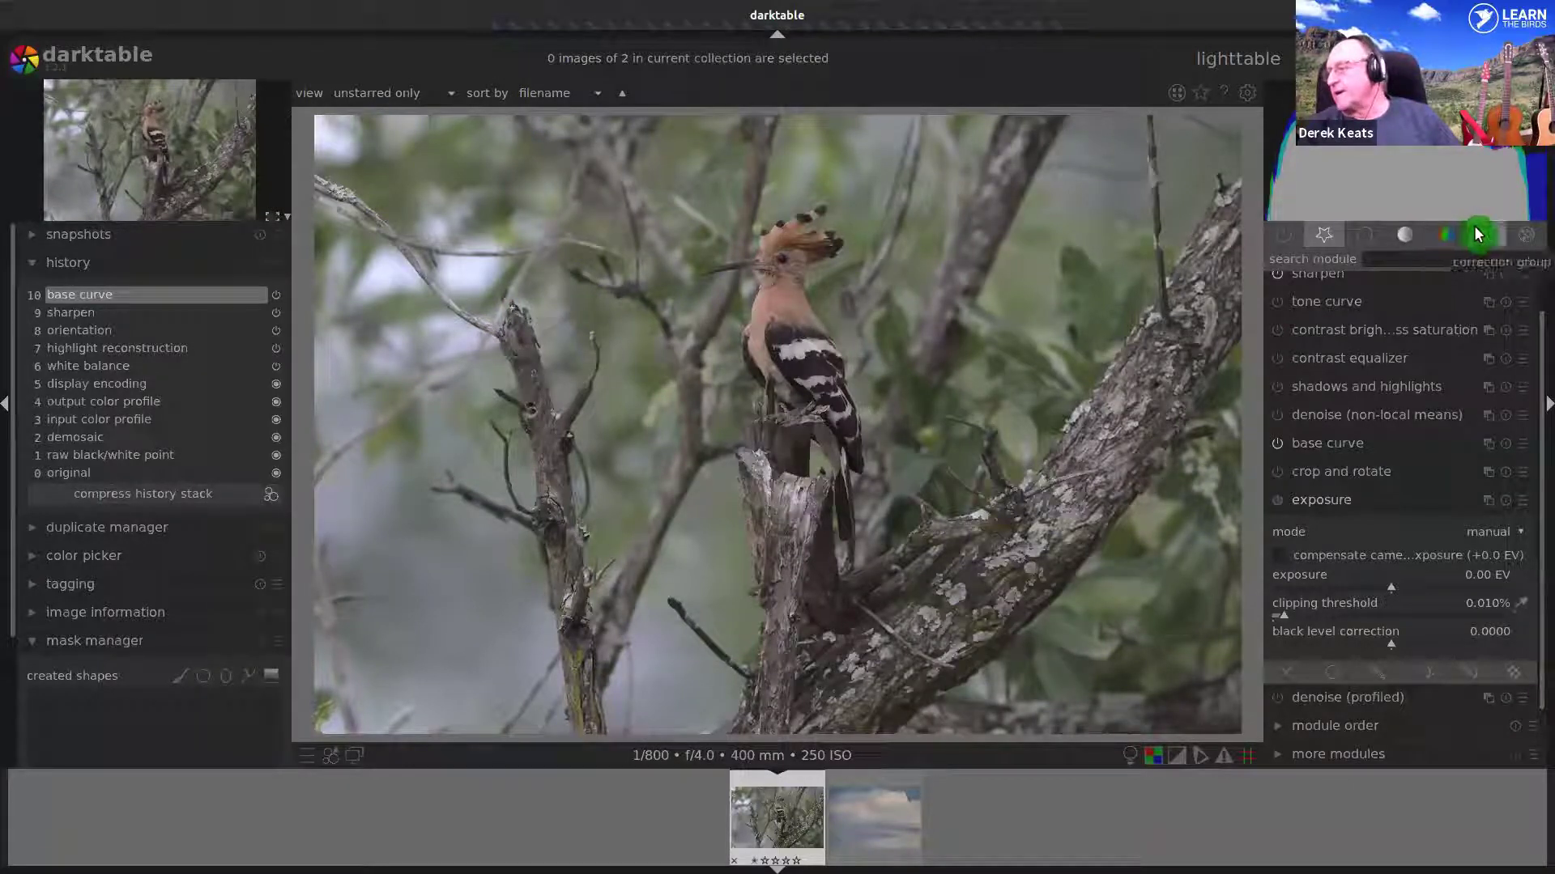
- View the effects module group, return to the favorites group, and collapse the exposure module
click(1525, 235)
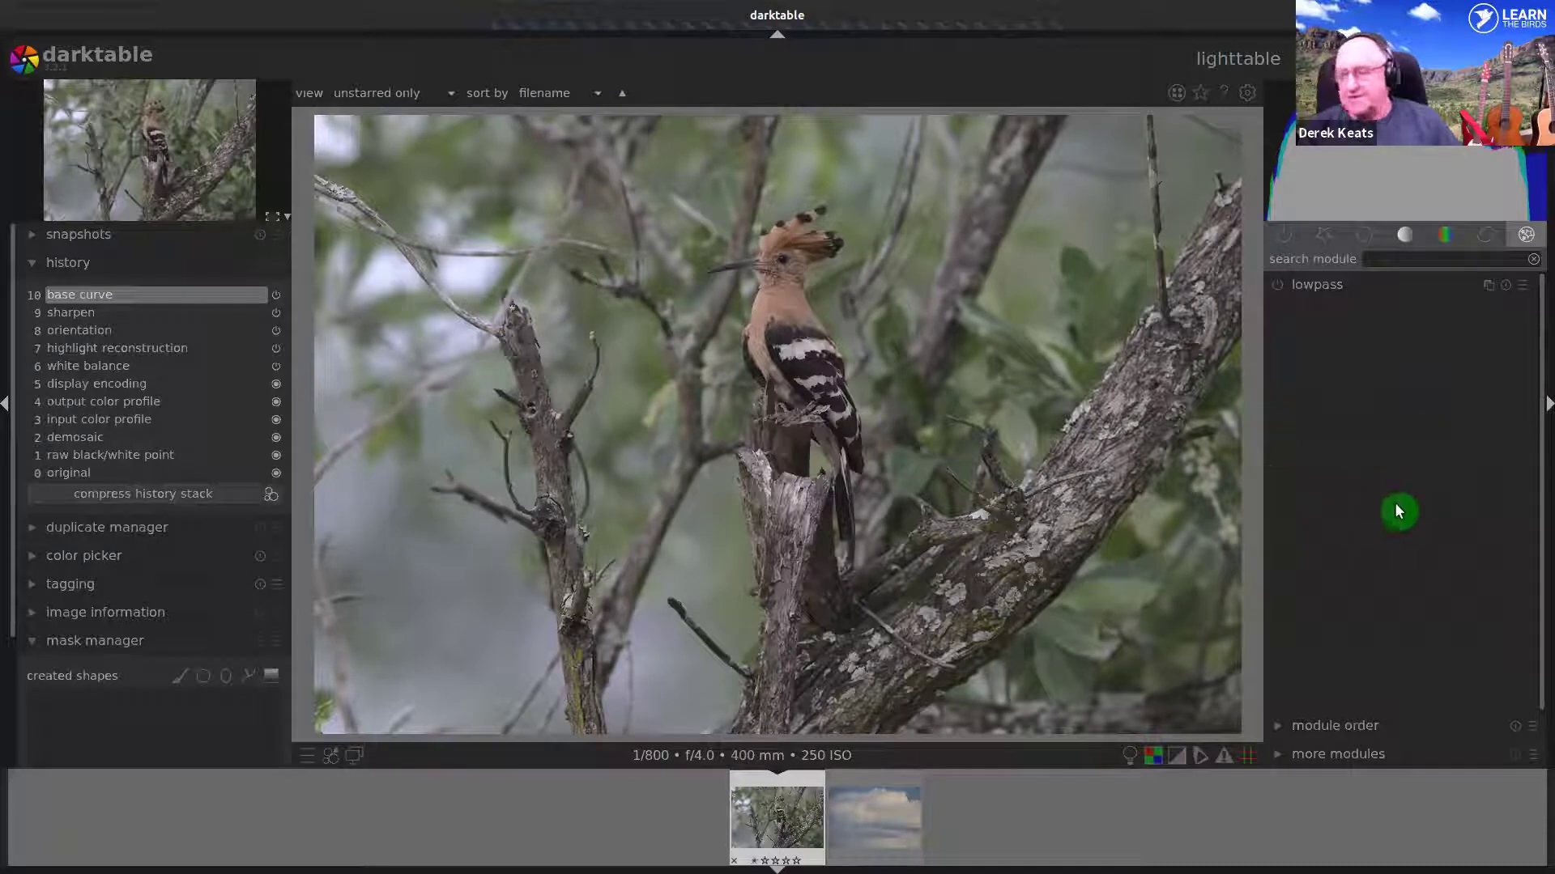
click(1325, 238)
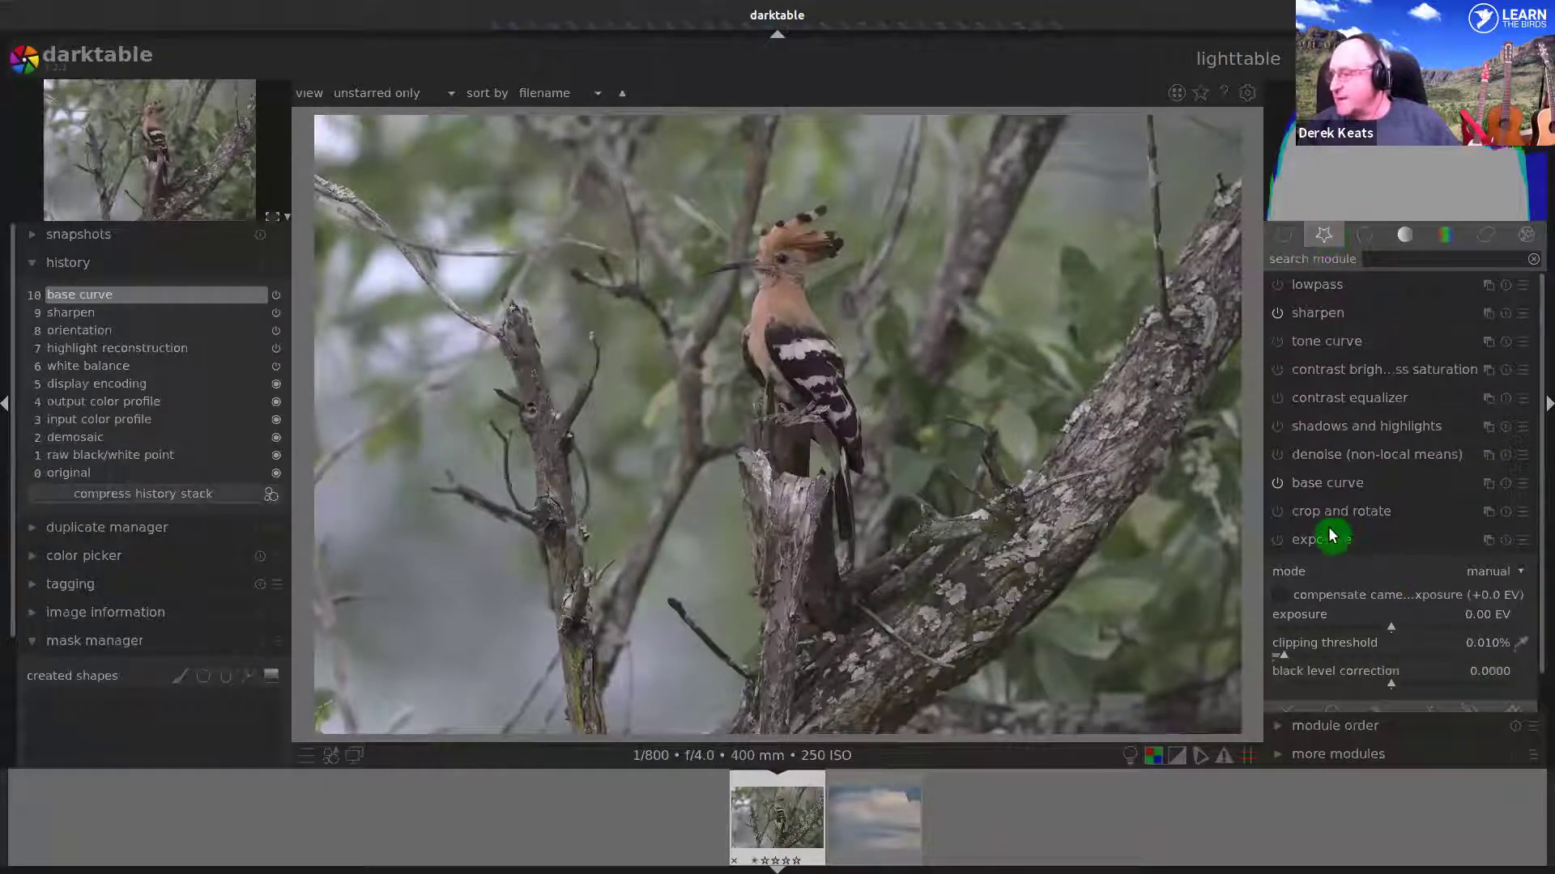
click(1324, 538)
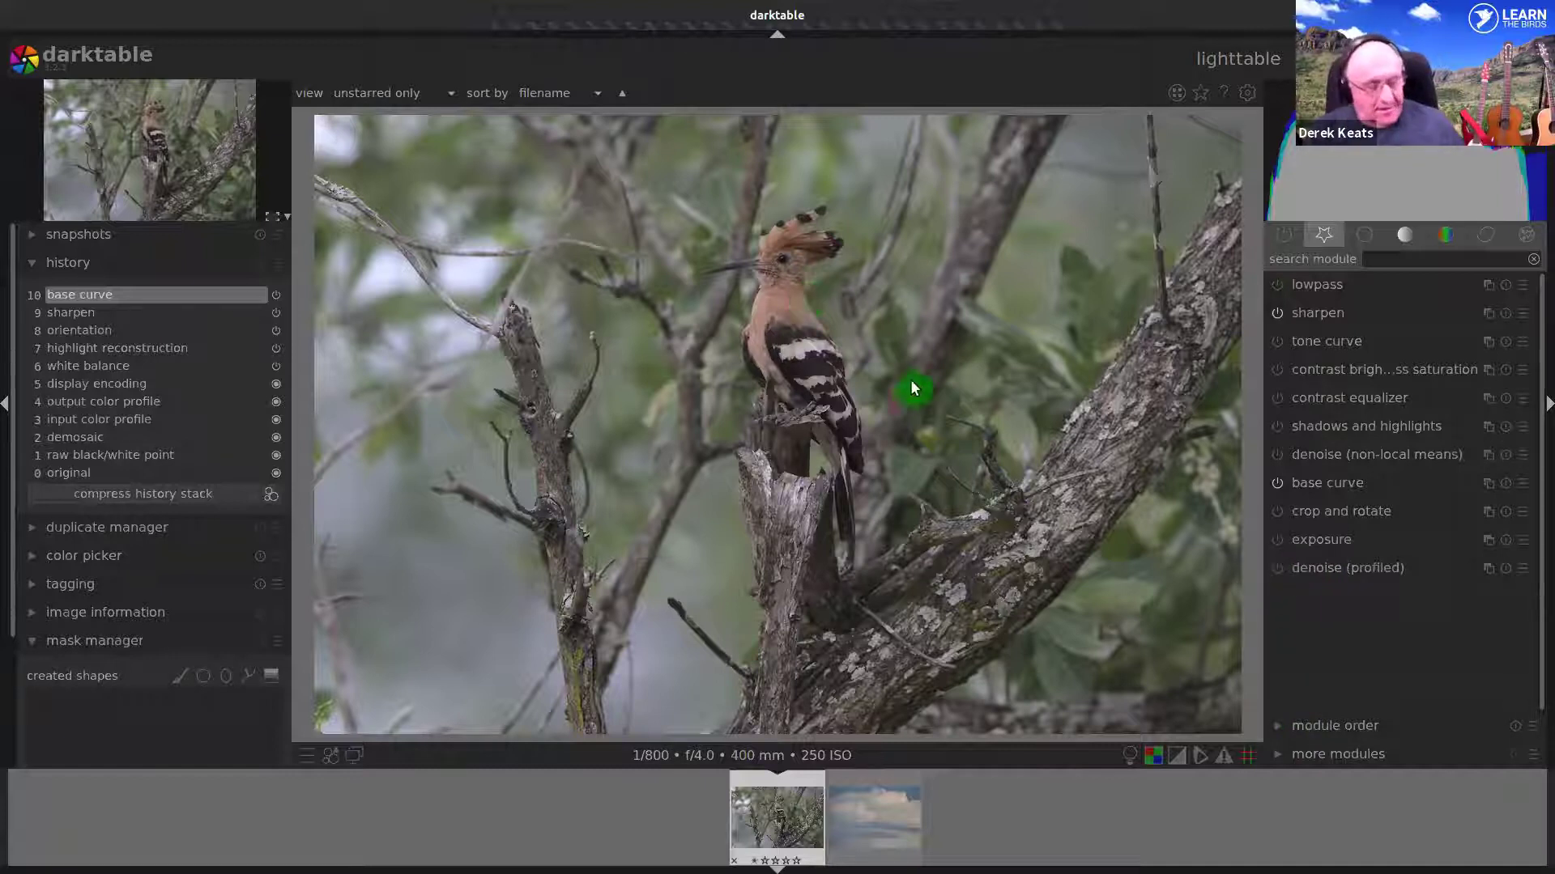
- Enable the denoise (profiled) module on the hoopoe photo while checking the plumage at 100%
scroll(828, 316, up, 5)
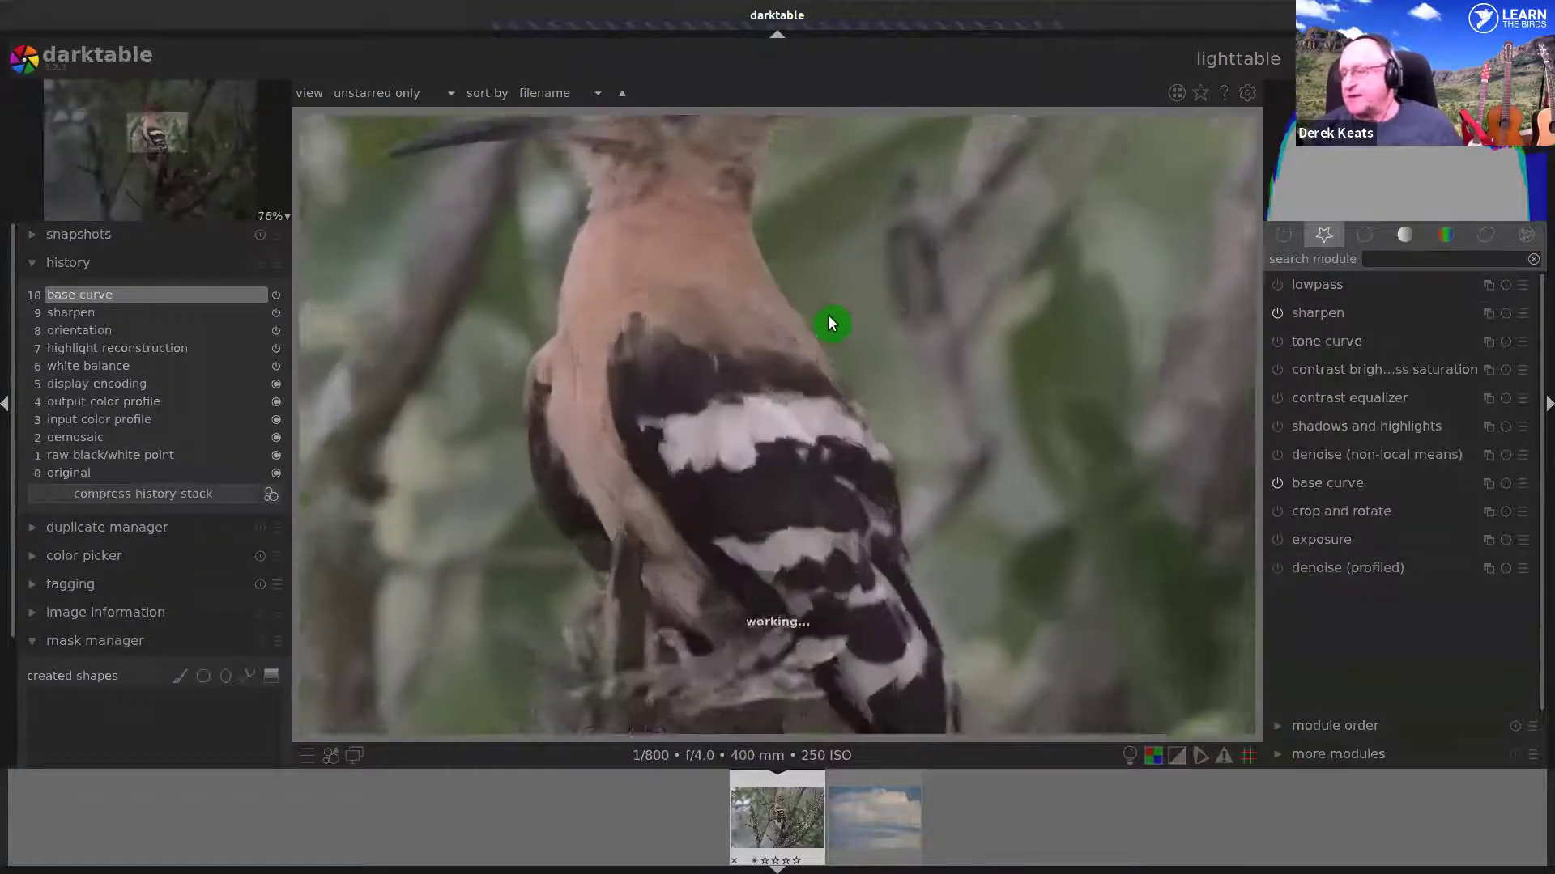
scroll(879, 334, up, 1)
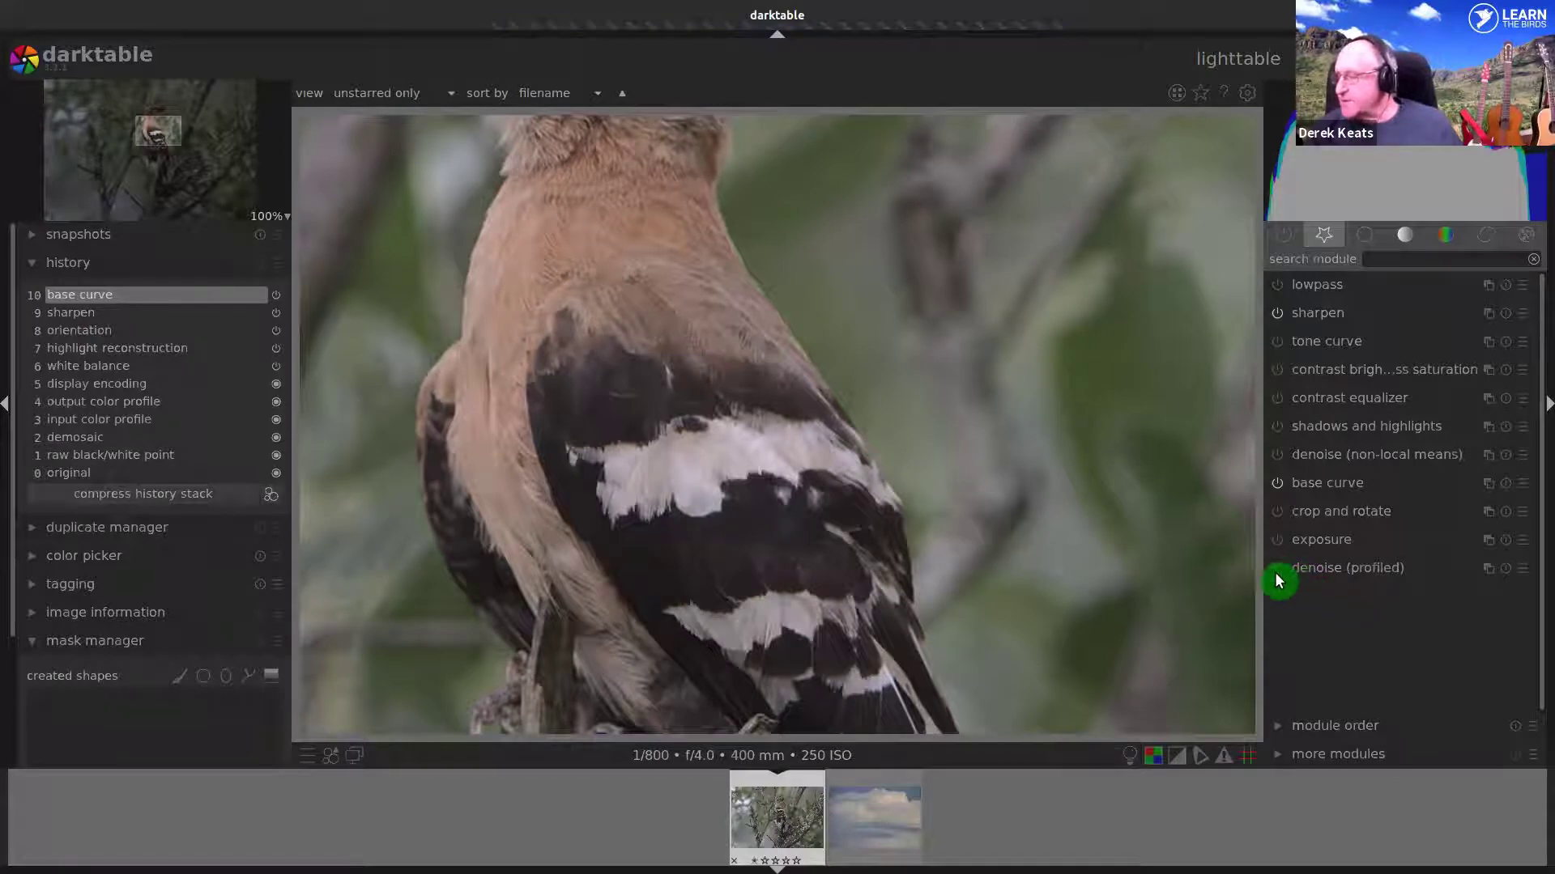
click(1281, 571)
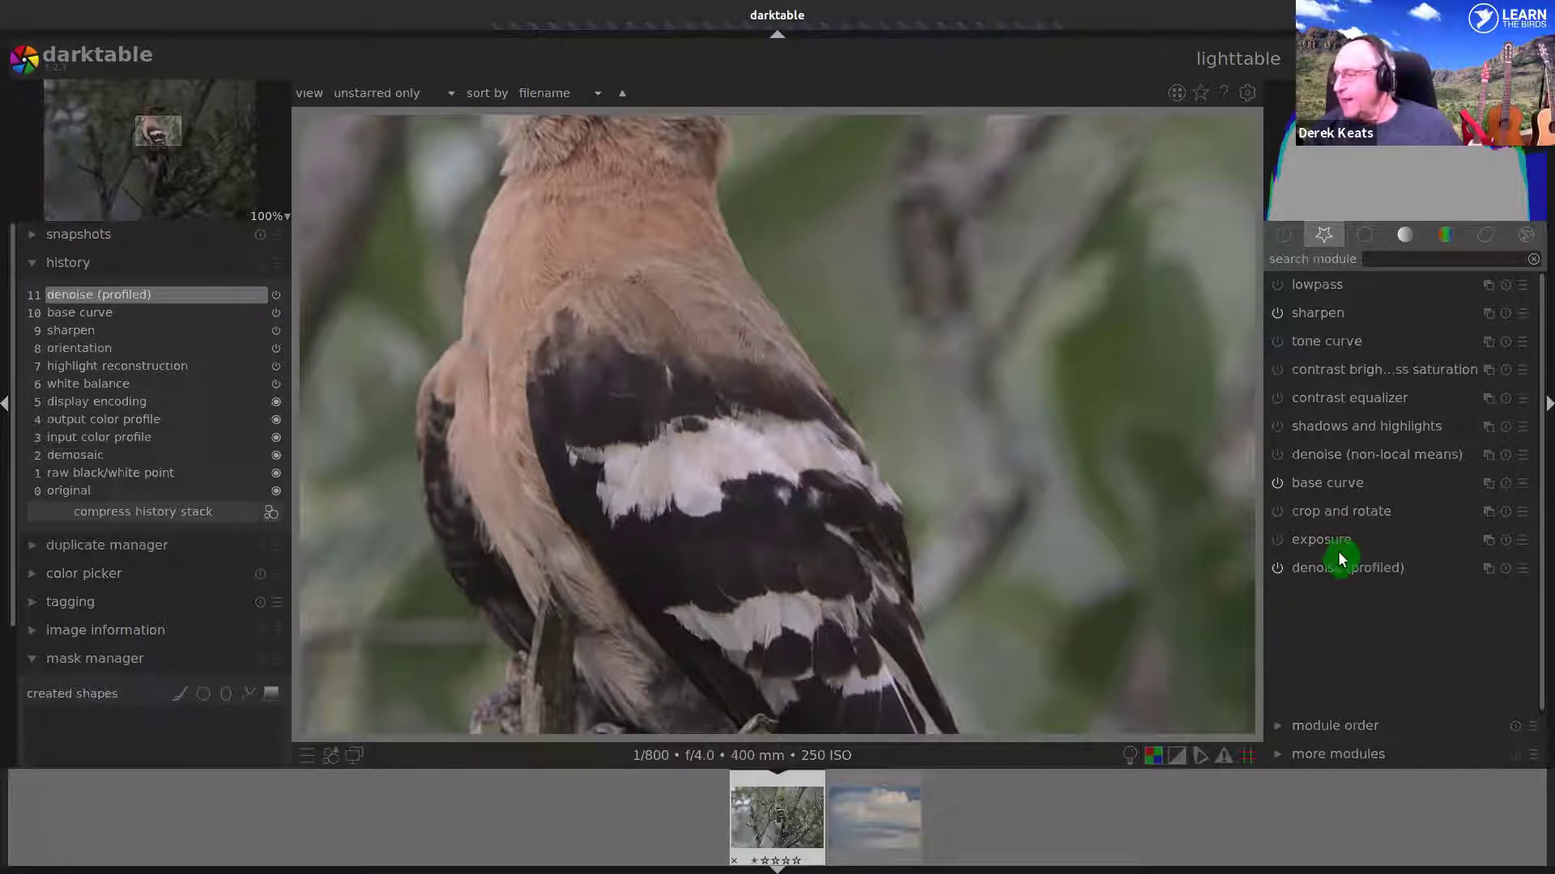
scroll(1067, 494, down, 3)
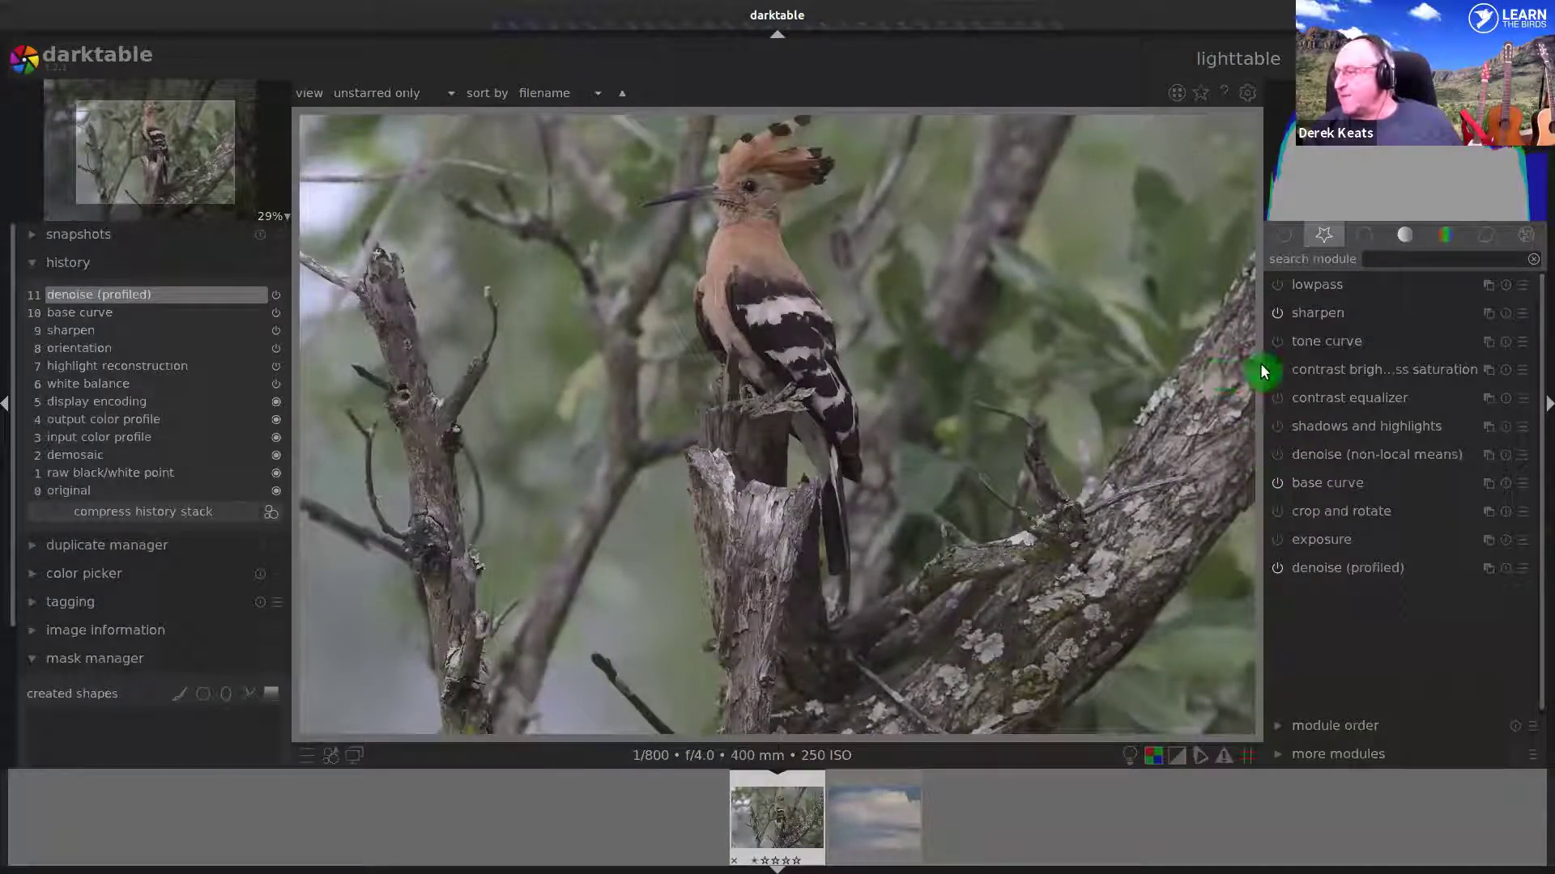
- Raise the contrast equalizer's chroma curve slightly between the coarse end and the middle
click(1309, 403)
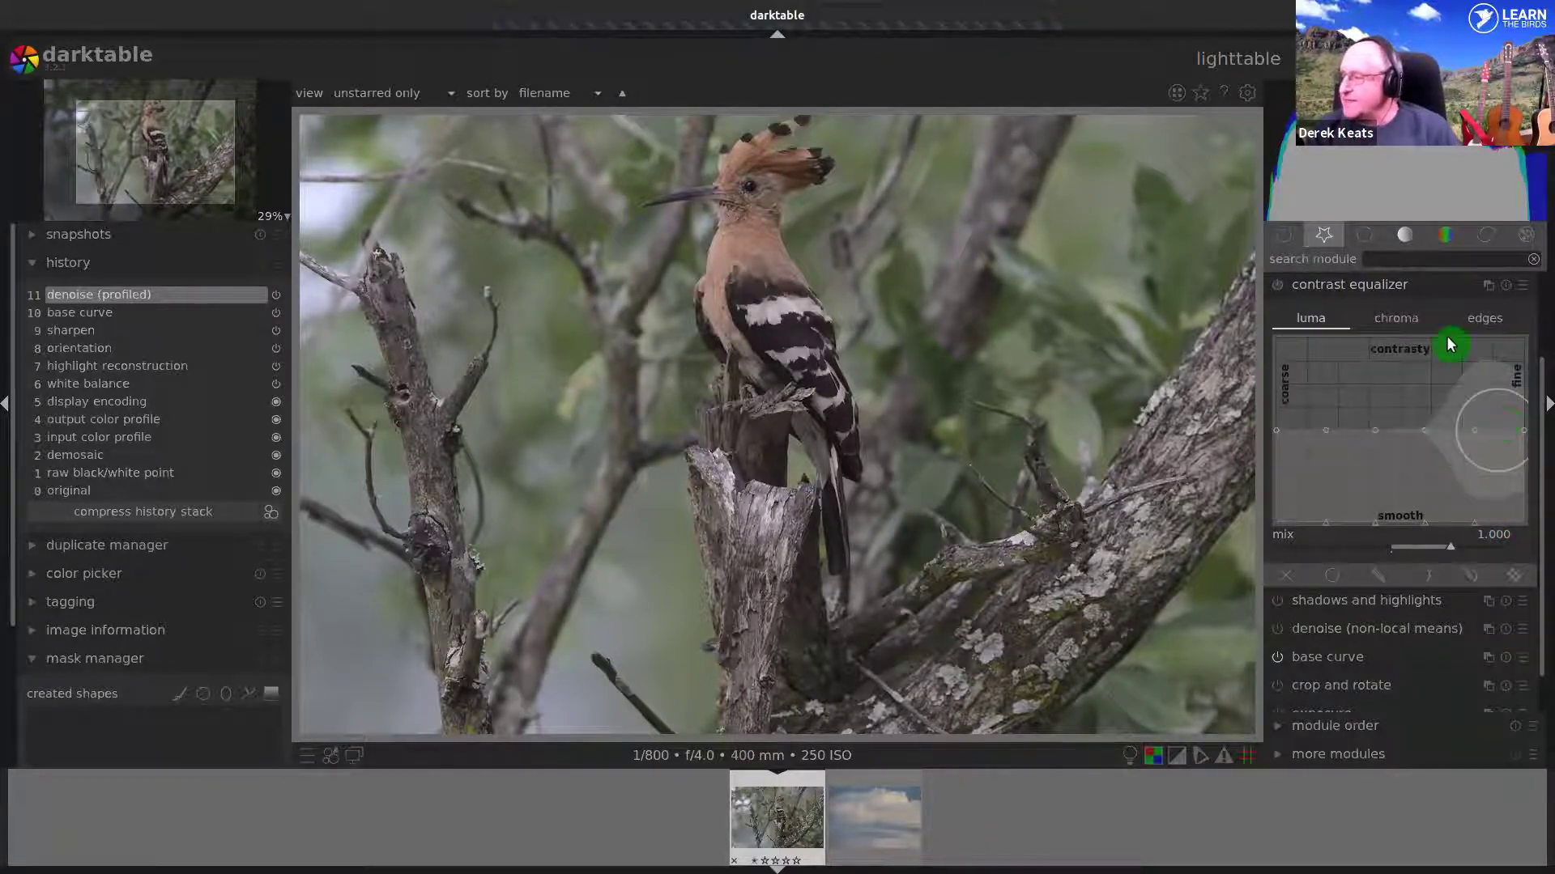
click(1407, 328)
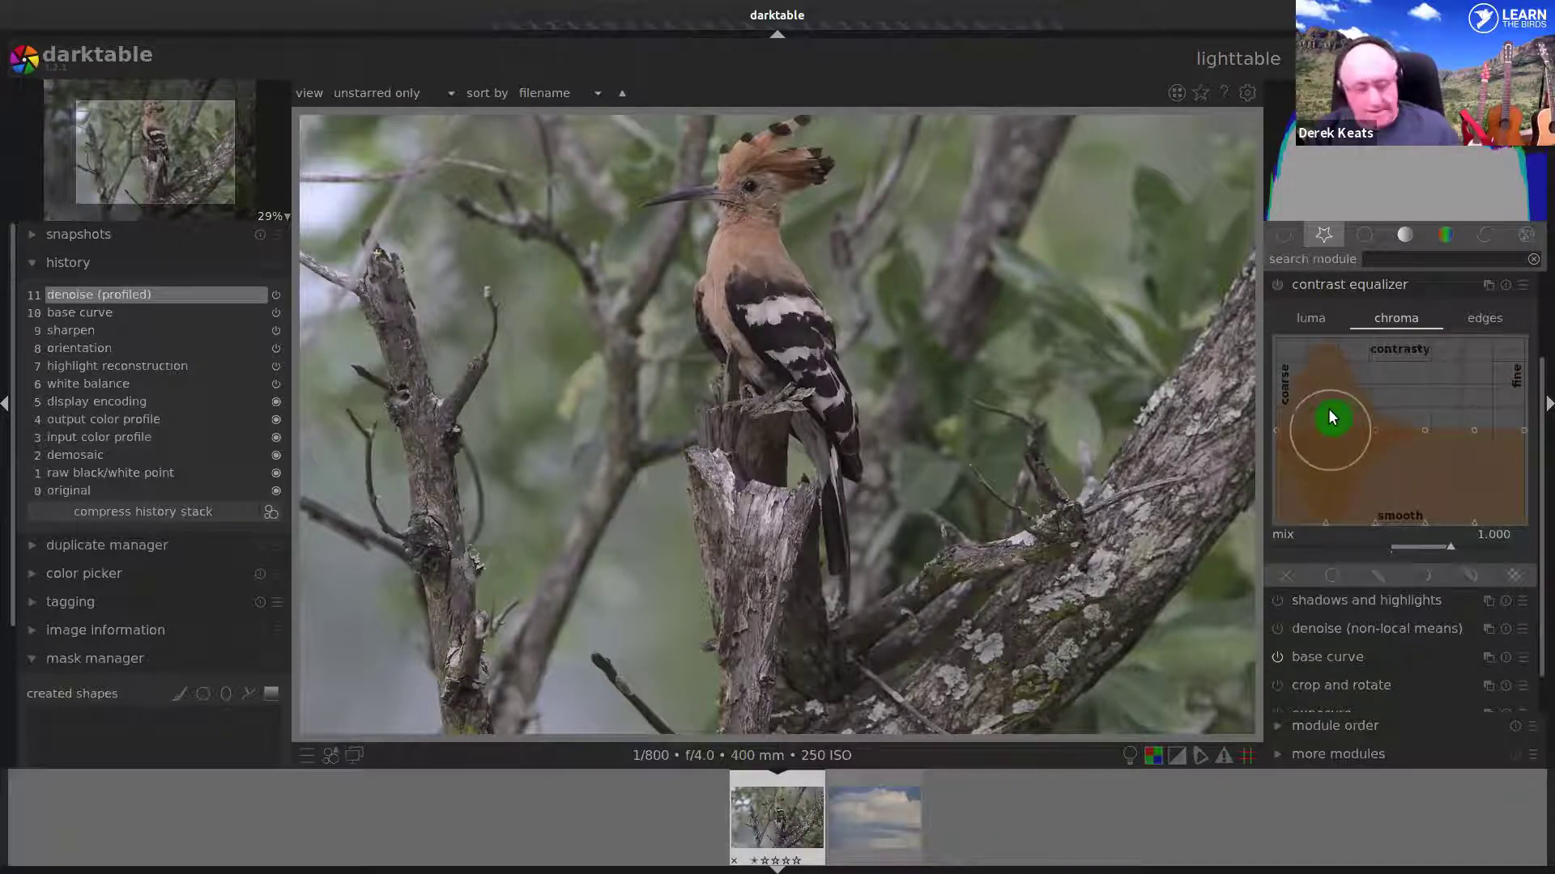
scroll(1330, 408, down, 6)
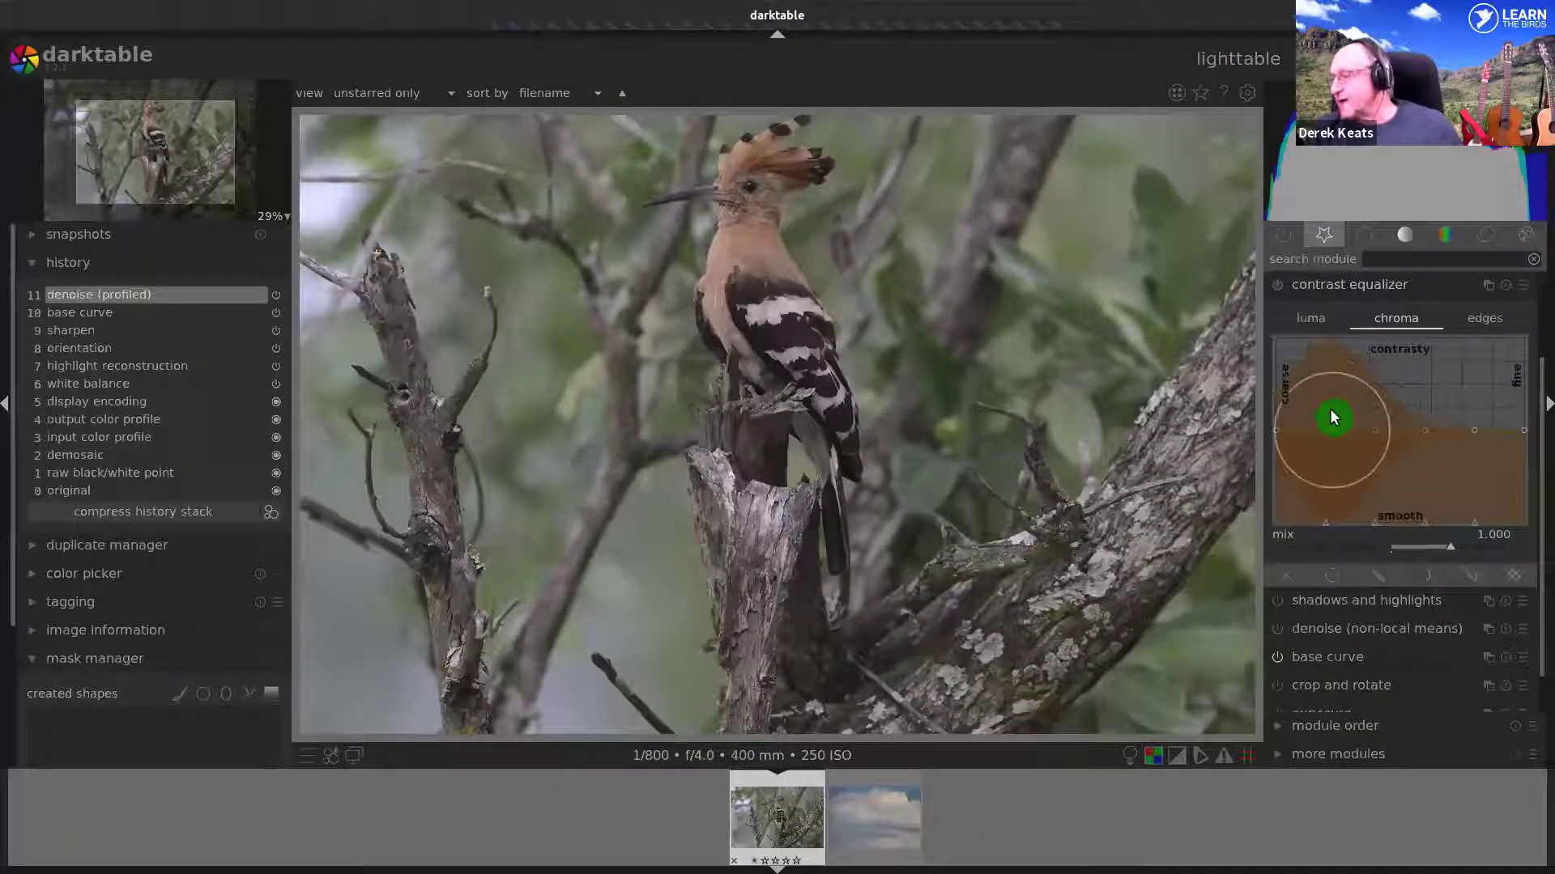
scroll(1332, 411, up, 3)
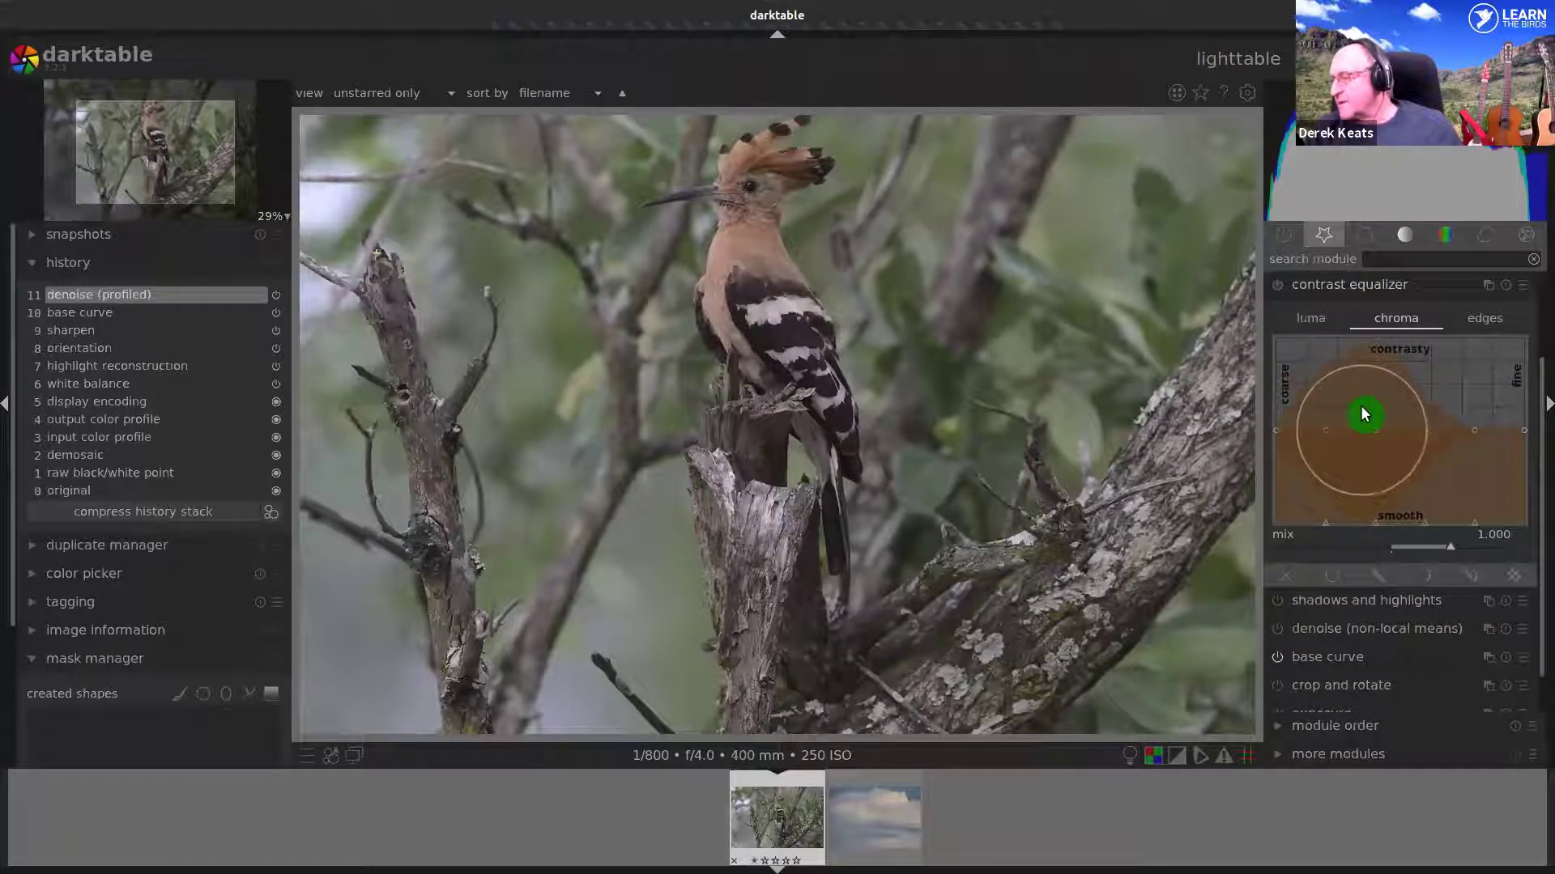
scroll(1362, 409, up, 2)
scroll(1360, 406, up, 2)
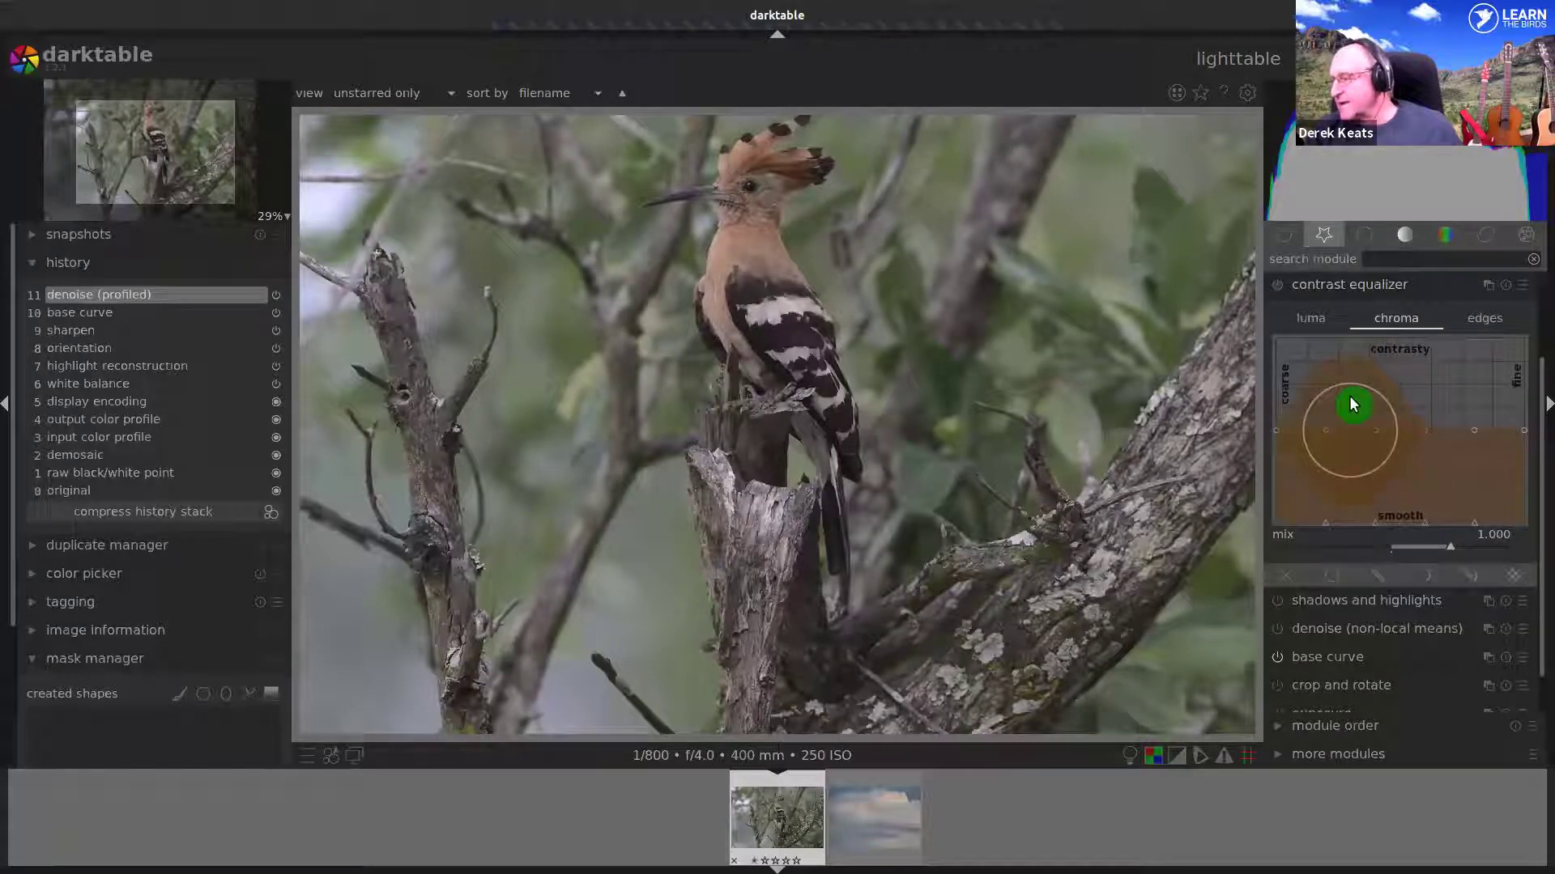
drag(1349, 396, 1344, 377)
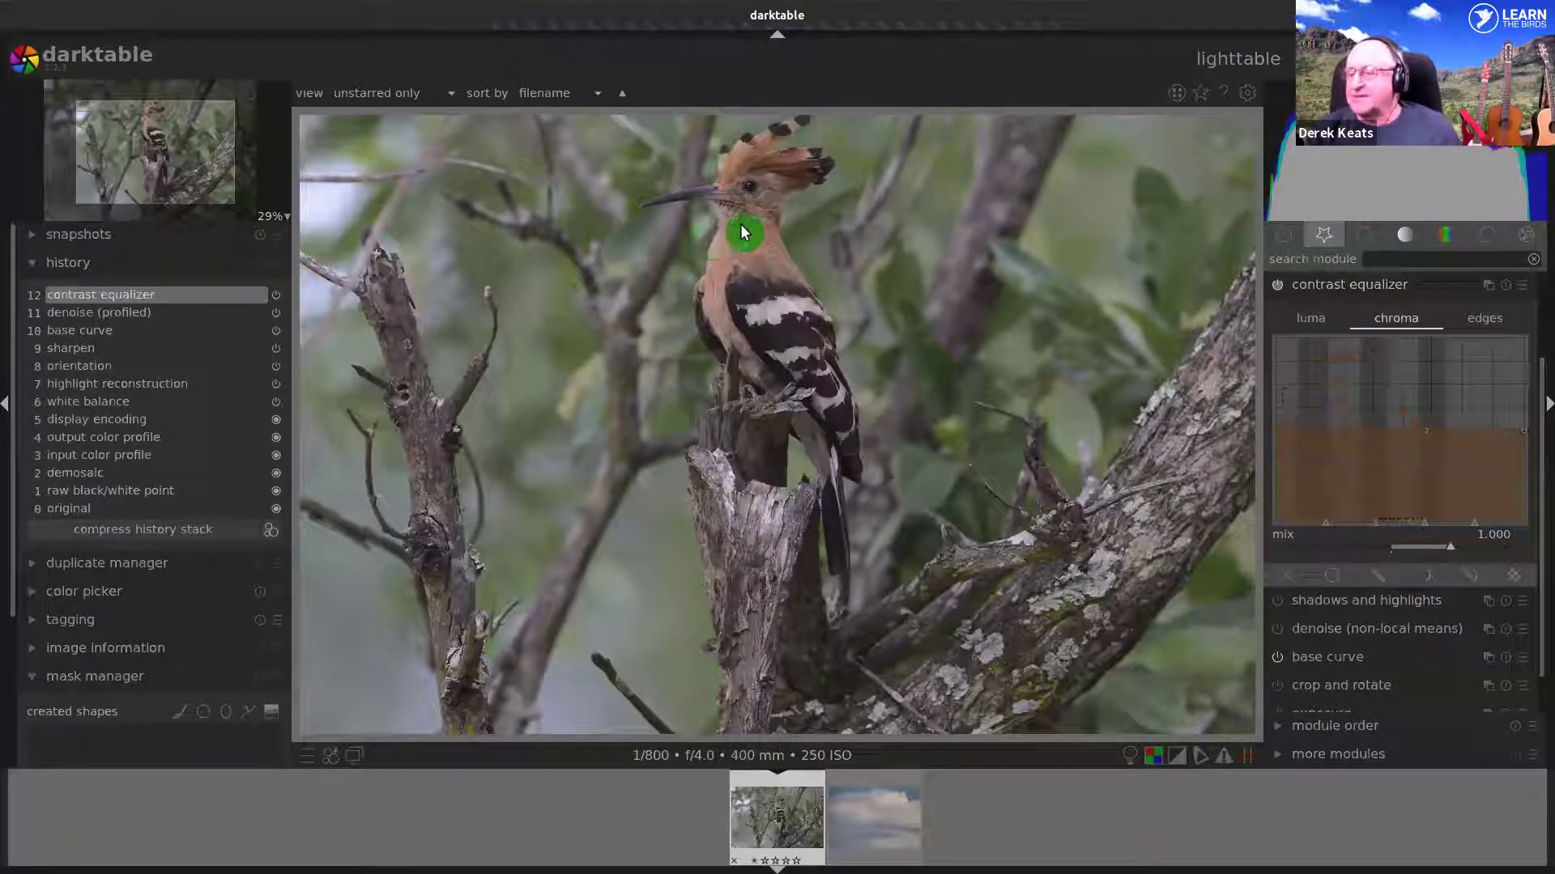
scroll(1357, 419, down, 3)
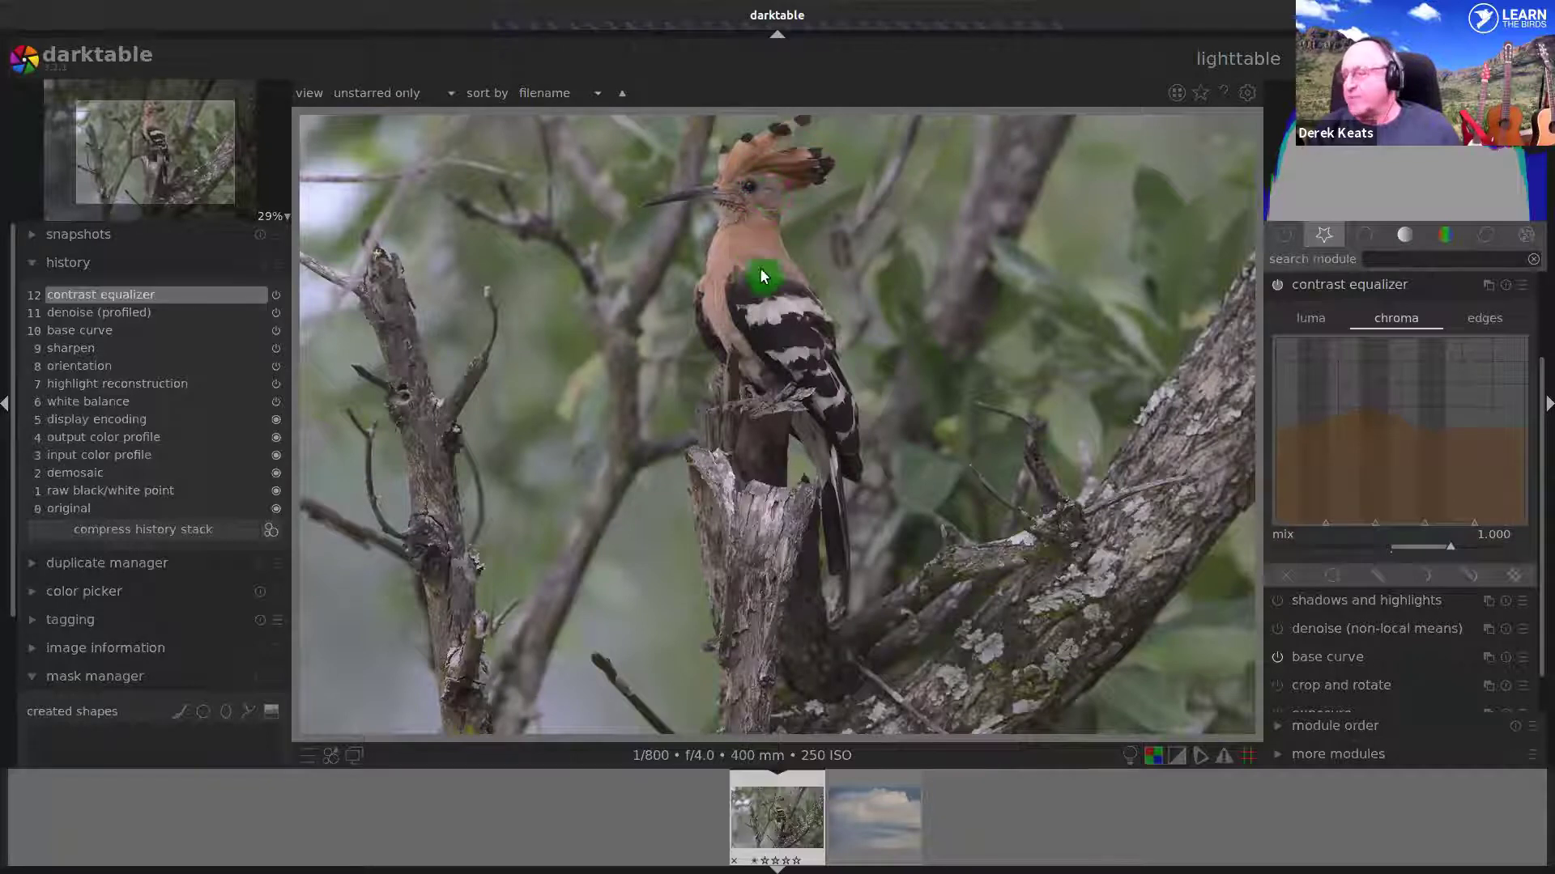
- Raise the contrast equalizer's luma curve slightly toward the fine-detail end and collapse the module
click(1321, 319)
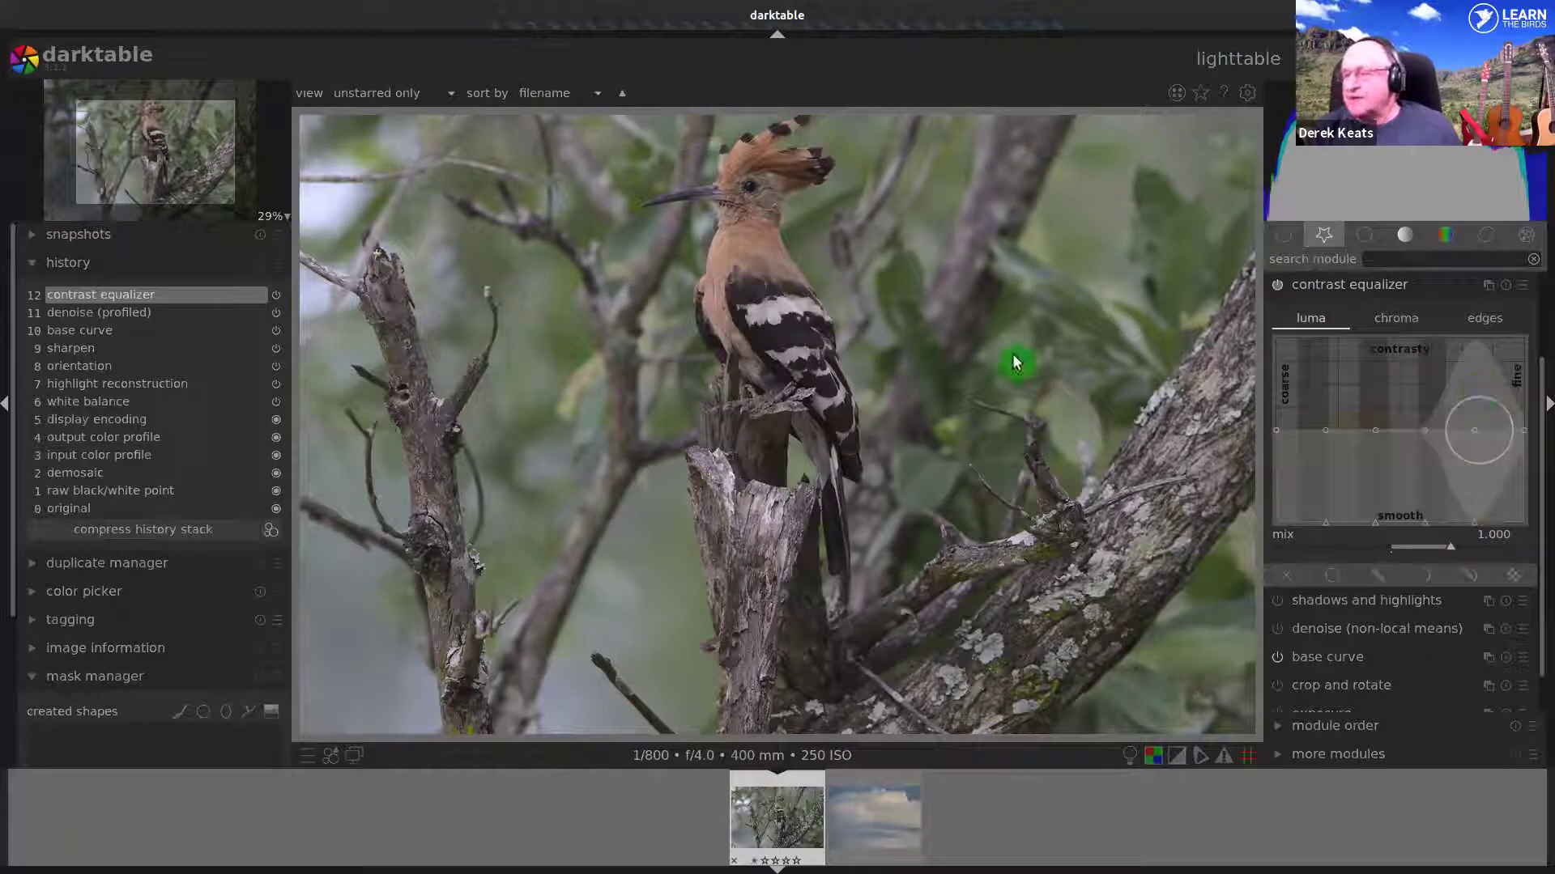
drag(1294, 409, 1321, 400)
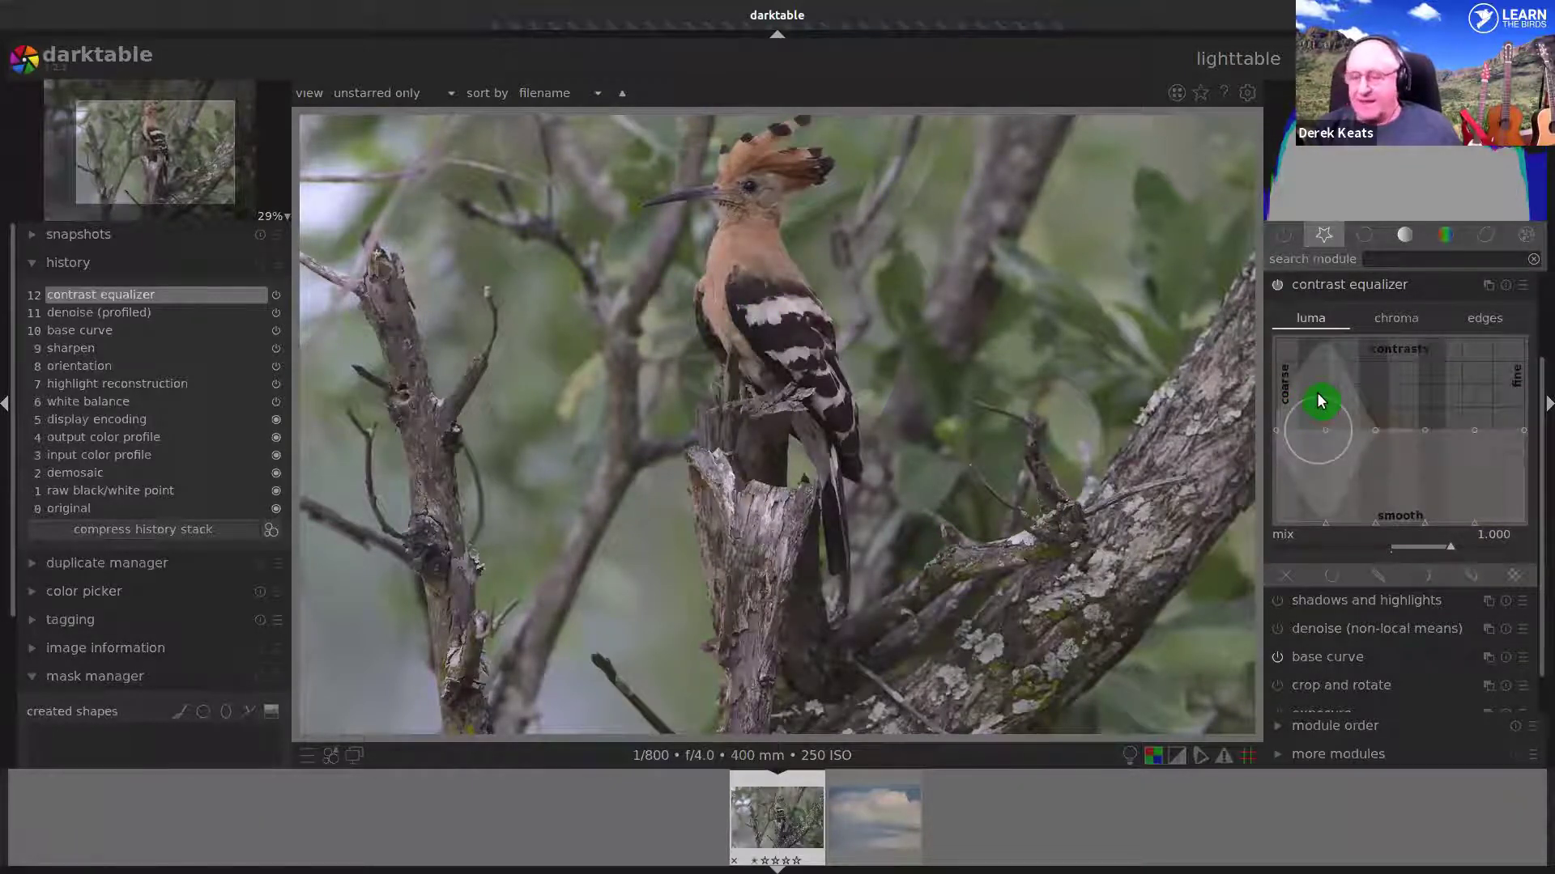
mouse_move(1332, 401)
mouse_down()
mouse_move(1472, 417)
mouse_move(1485, 410)
mouse_move(1475, 395)
mouse_up()
scroll(1486, 411, down, 2)
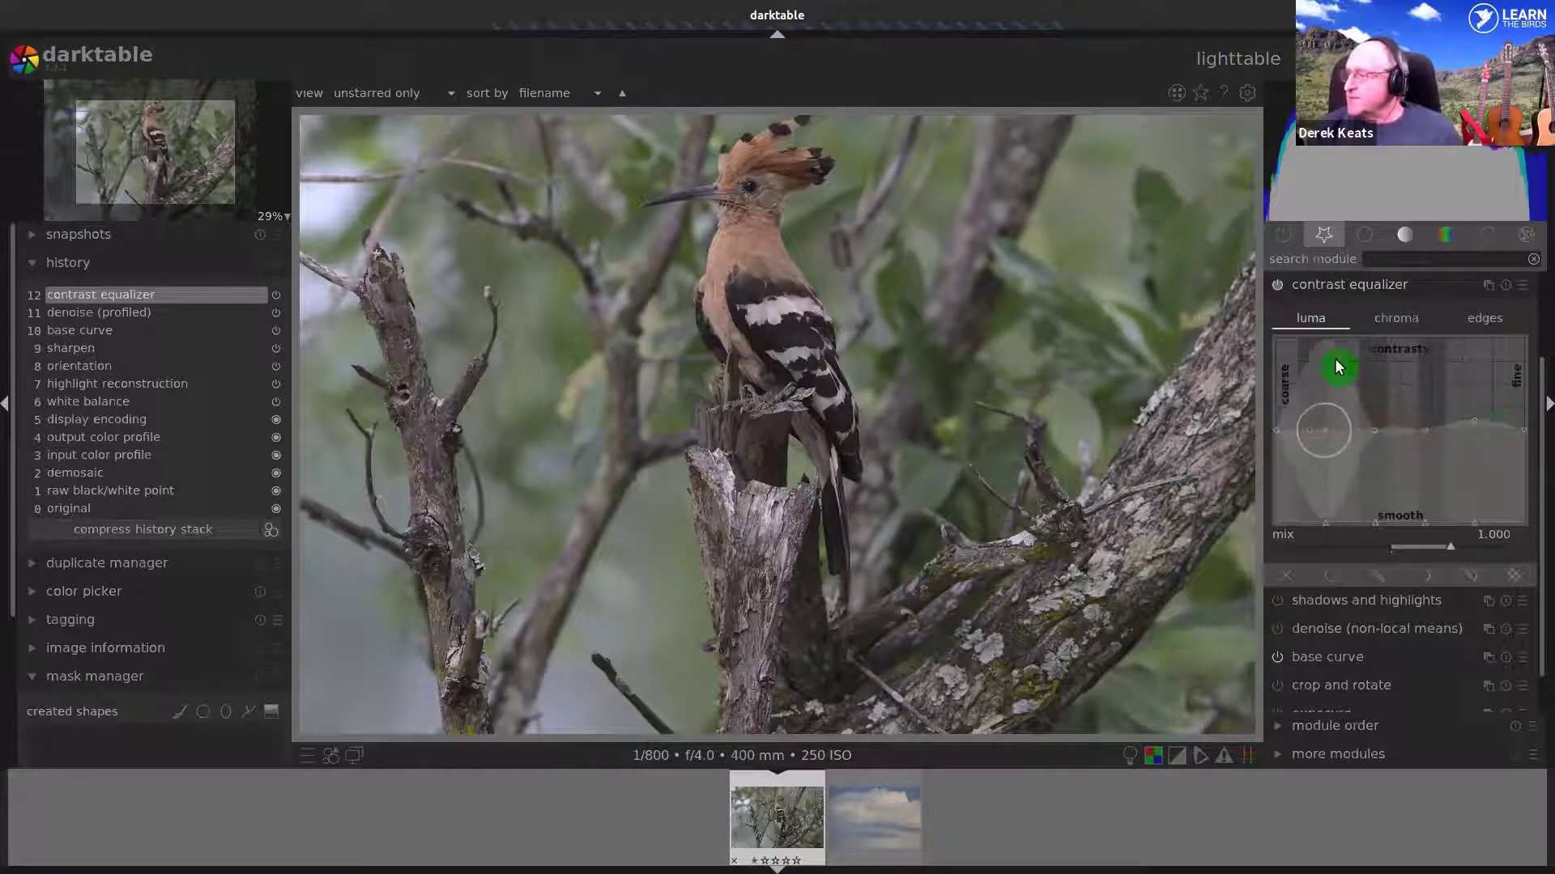
click(1362, 290)
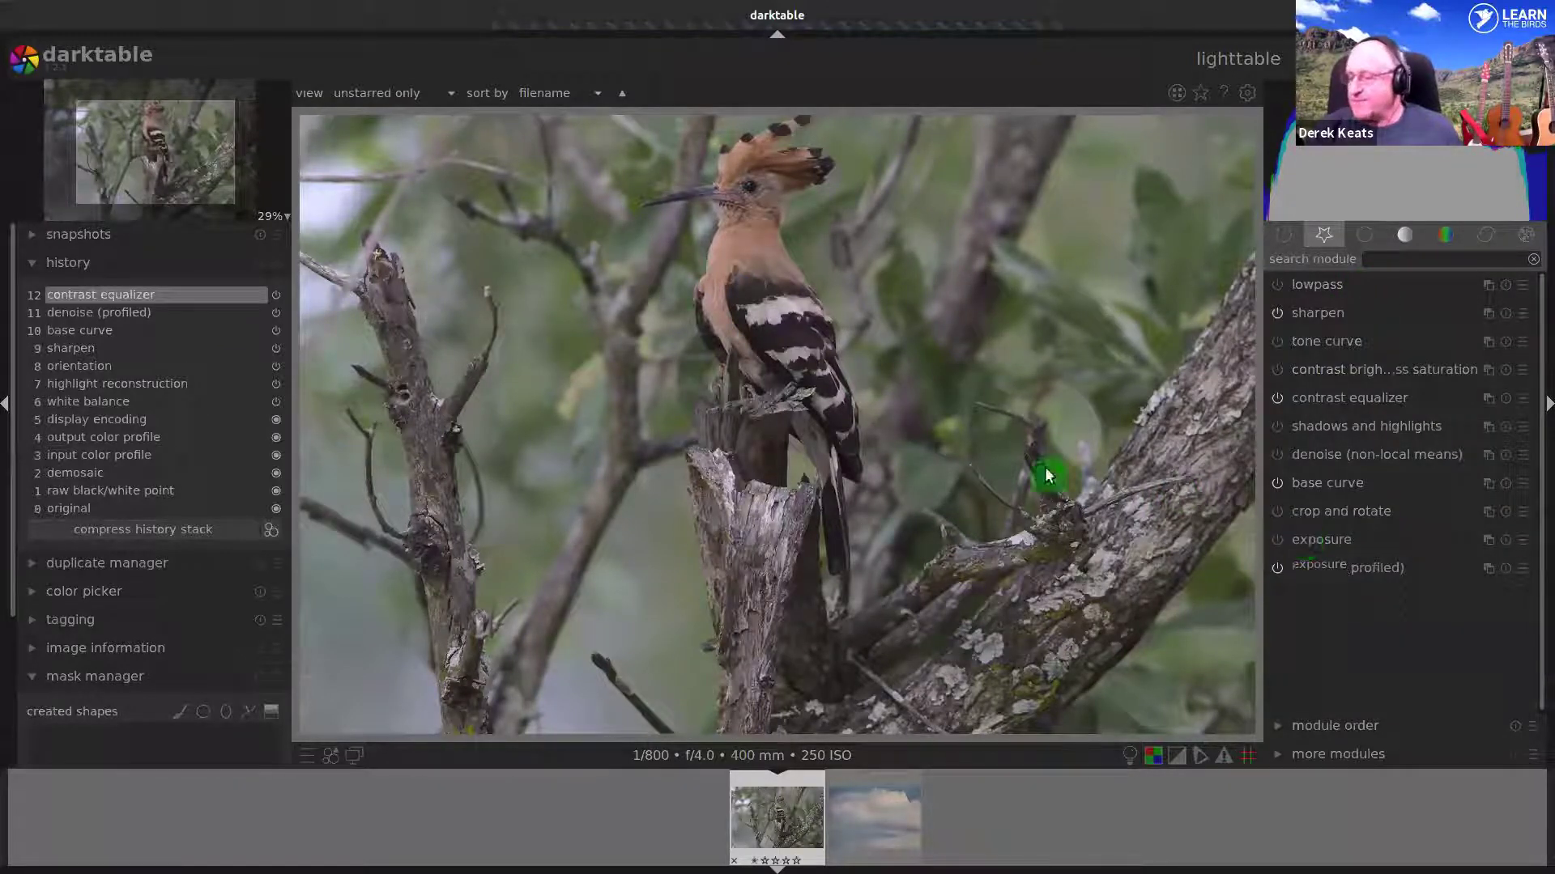
scroll(758, 269, down, 2)
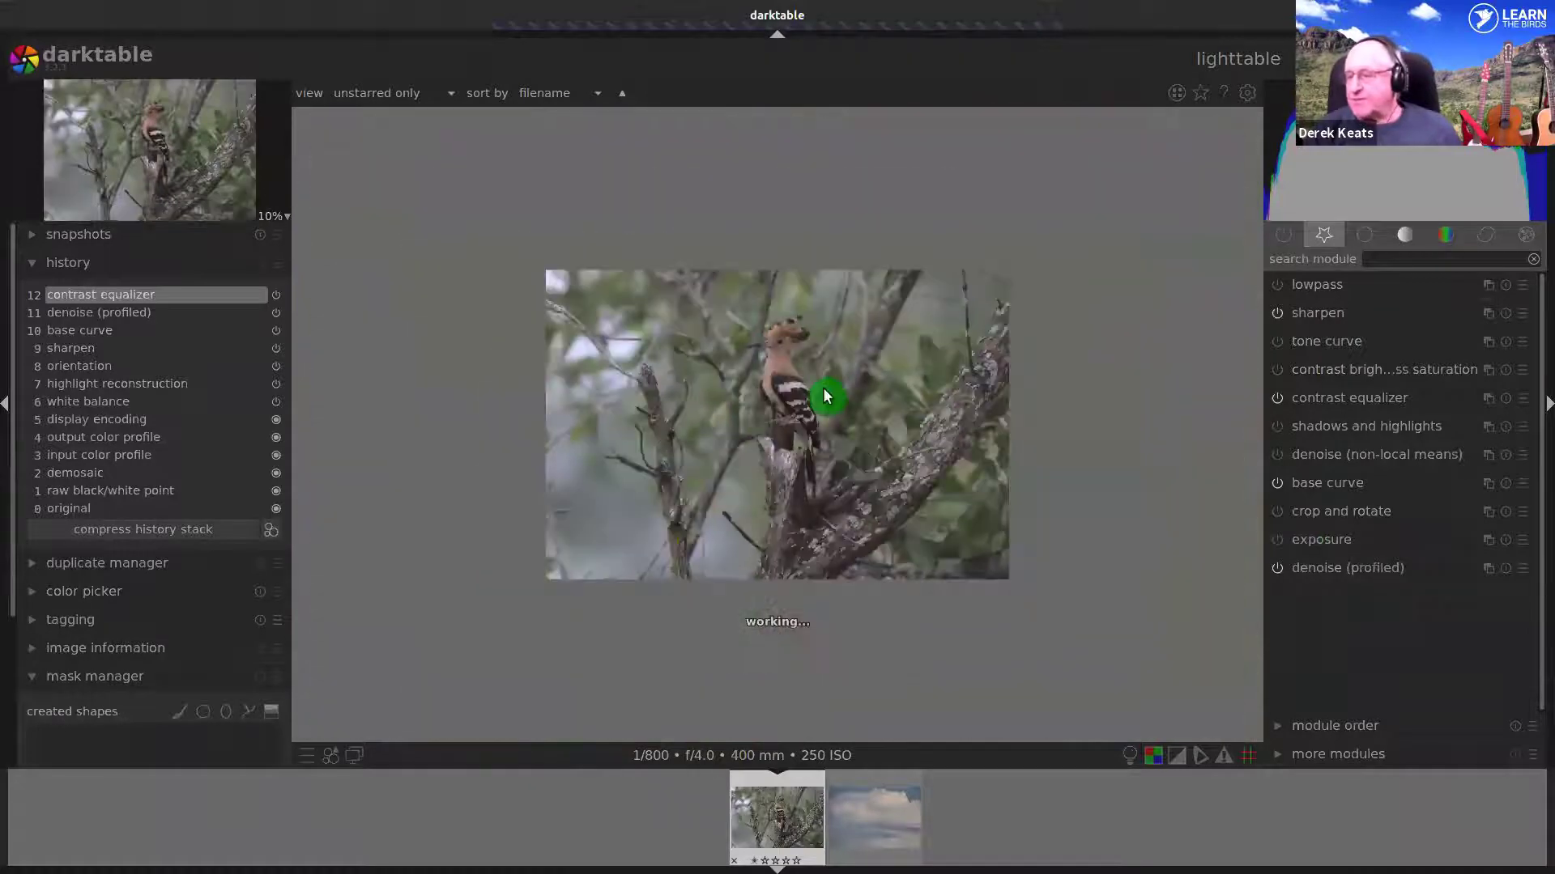
scroll(883, 398, down, 1)
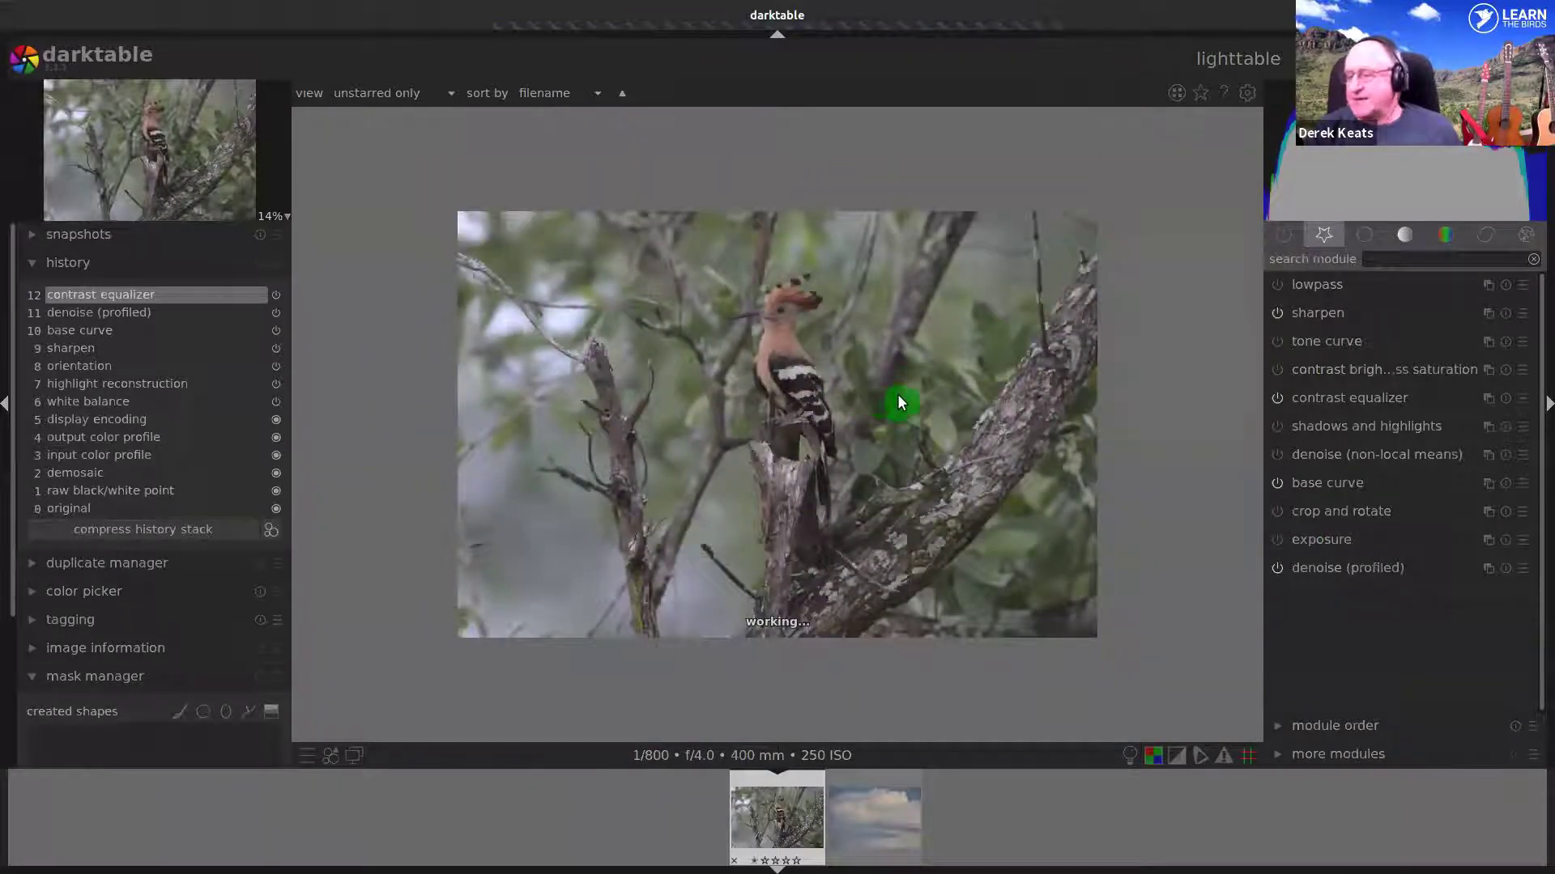
- Crop the hoopoe photo to a square aspect, framing the bird closely on its stump, and apply the crop
click(1366, 512)
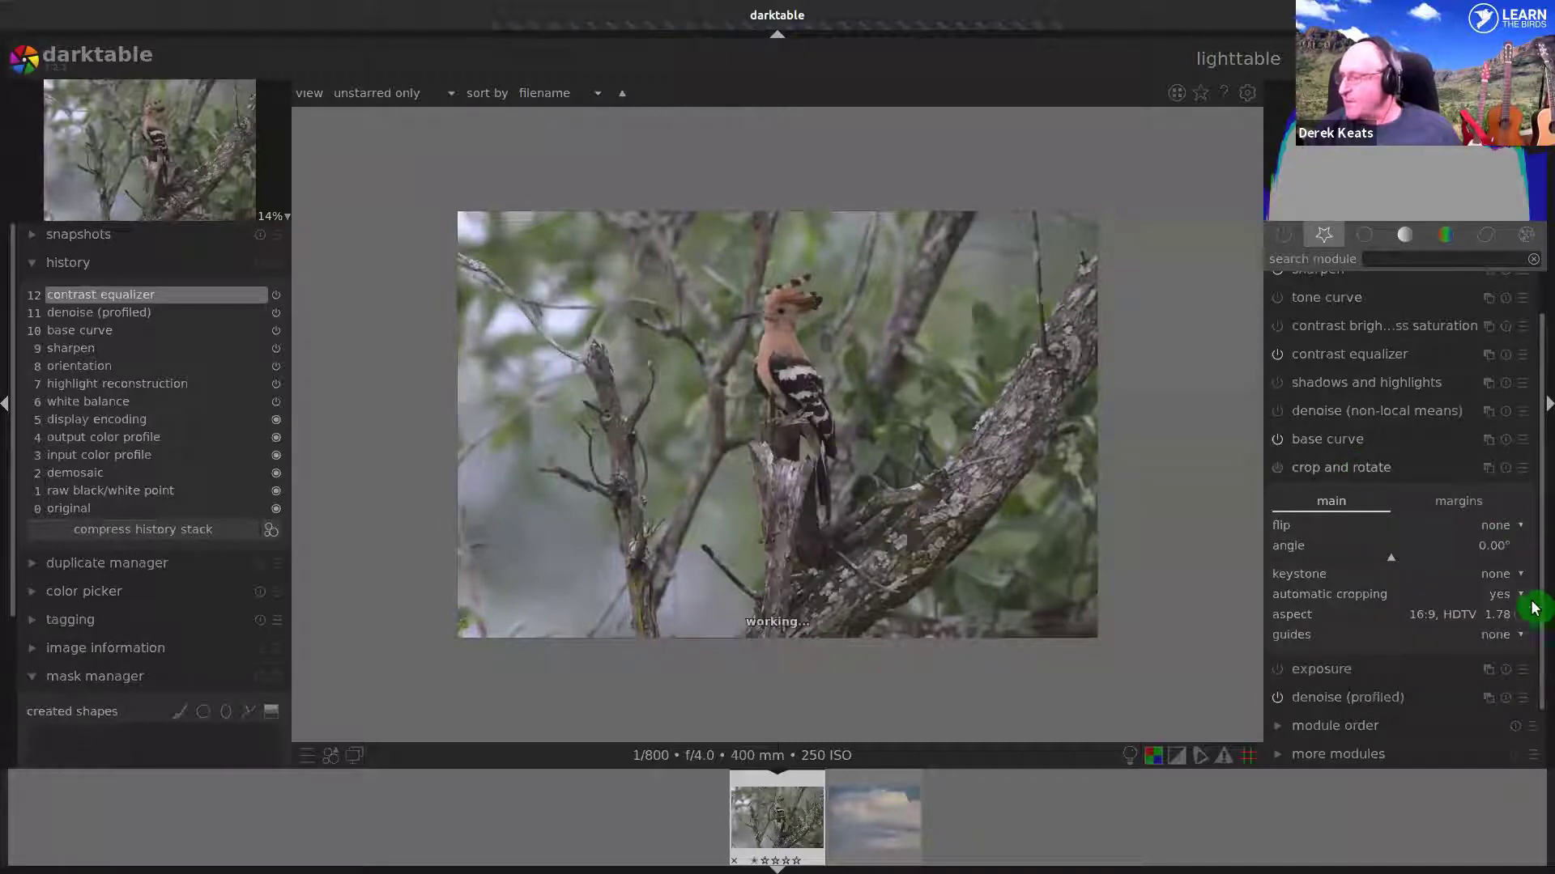
click(1460, 617)
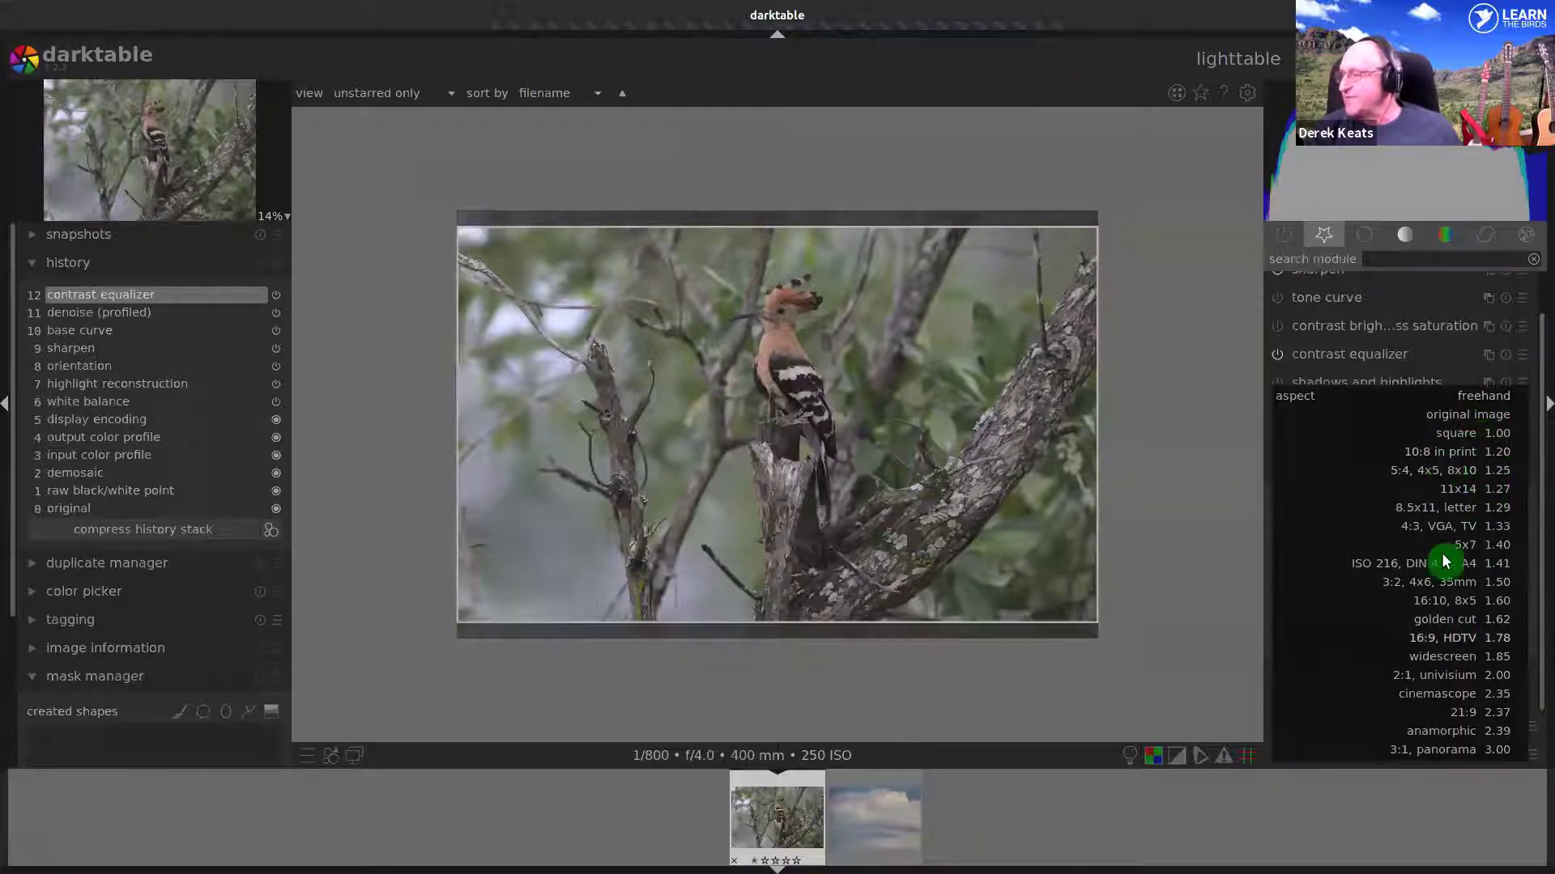
click(1452, 434)
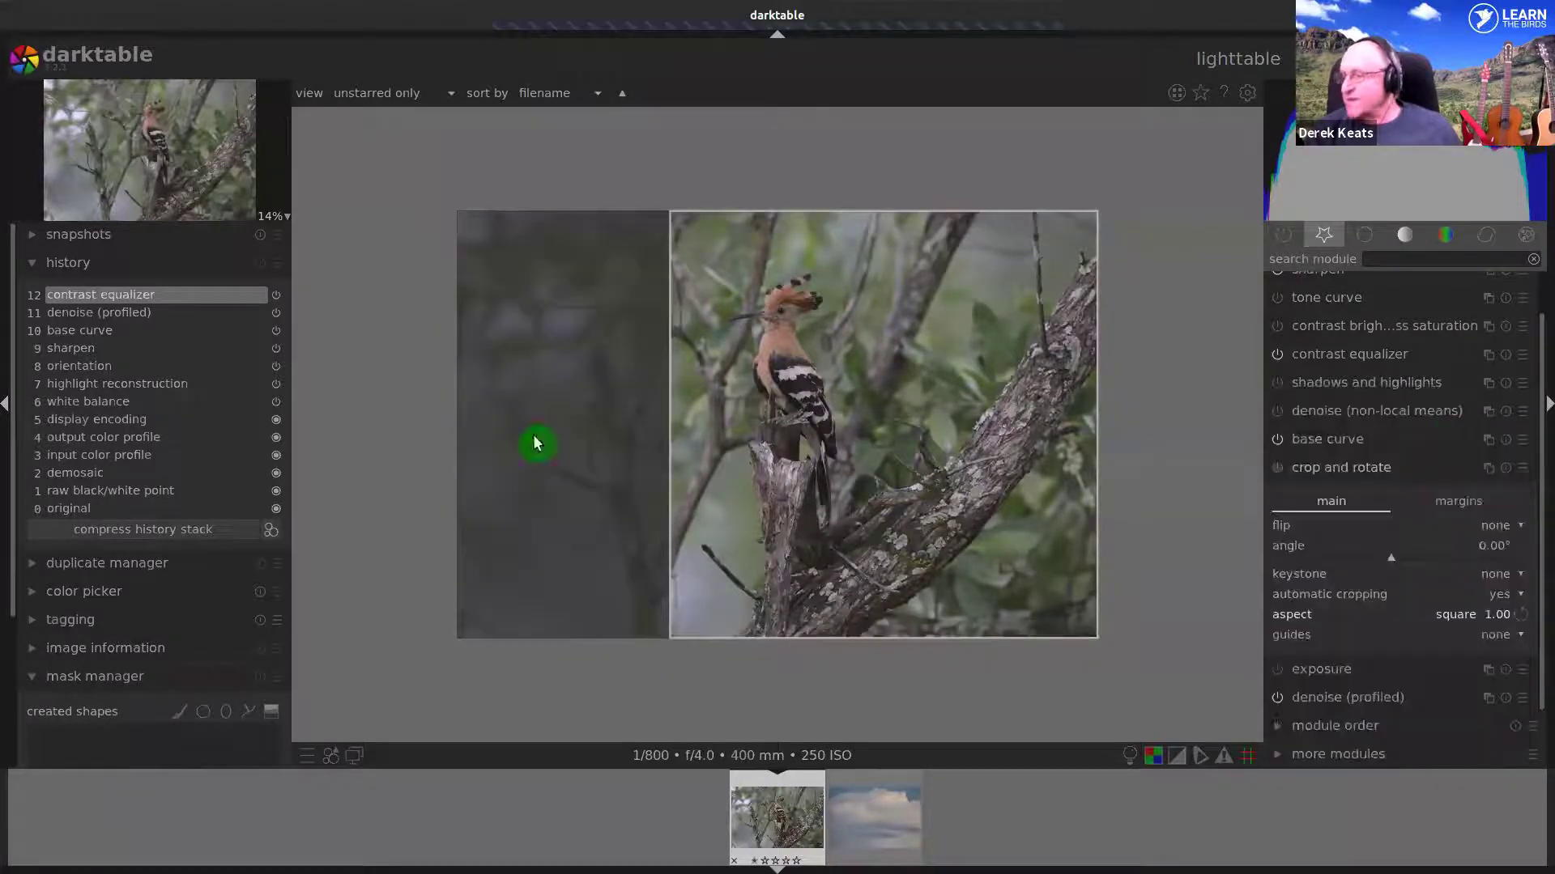
drag(874, 410, 797, 410)
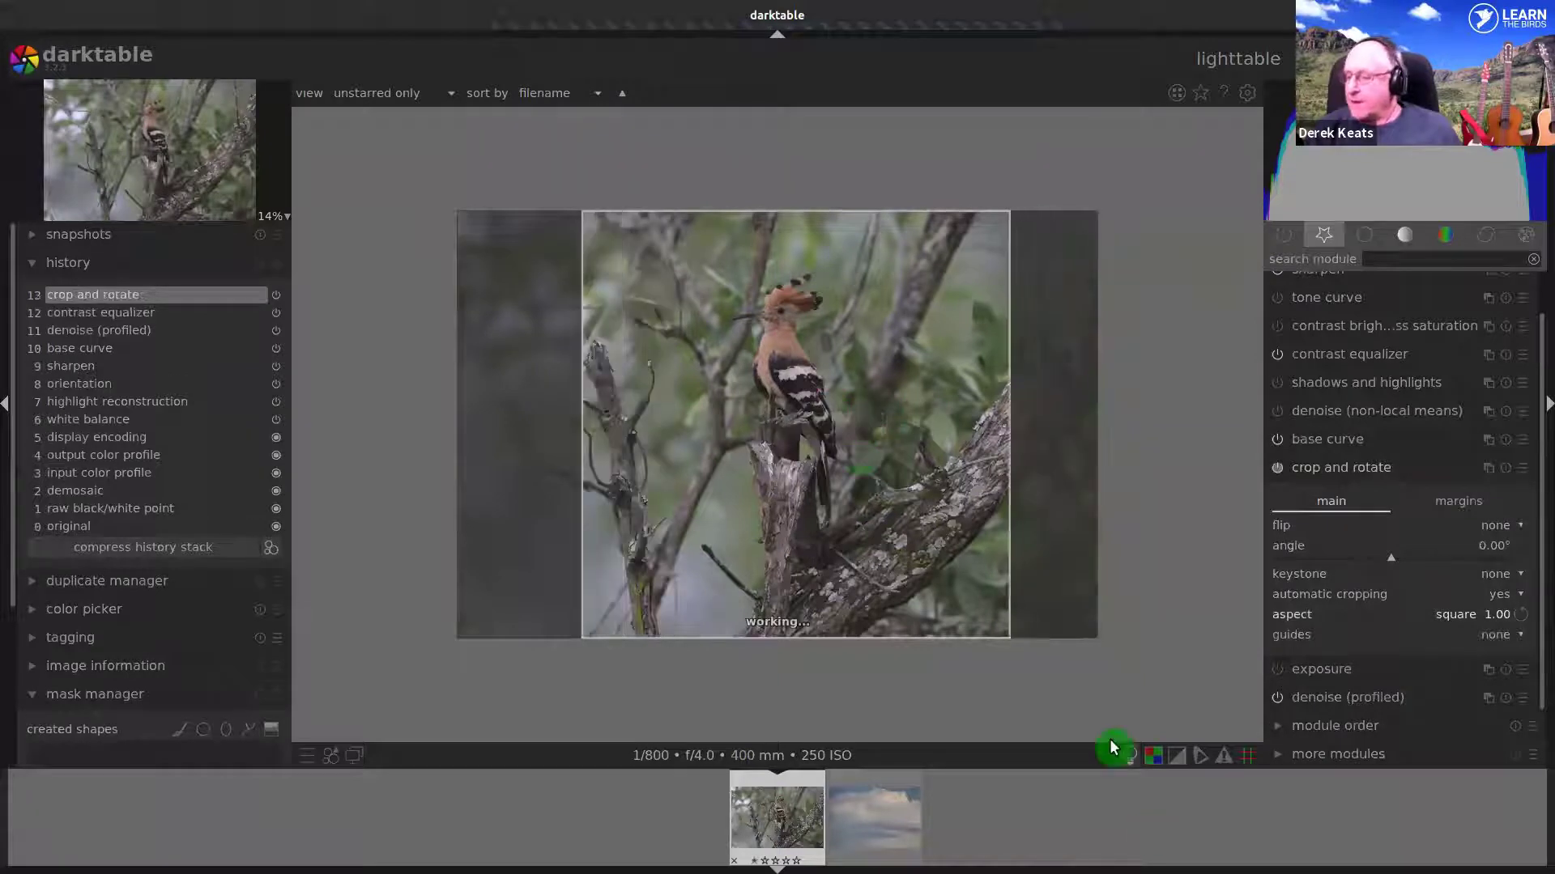
drag(875, 618, 882, 513)
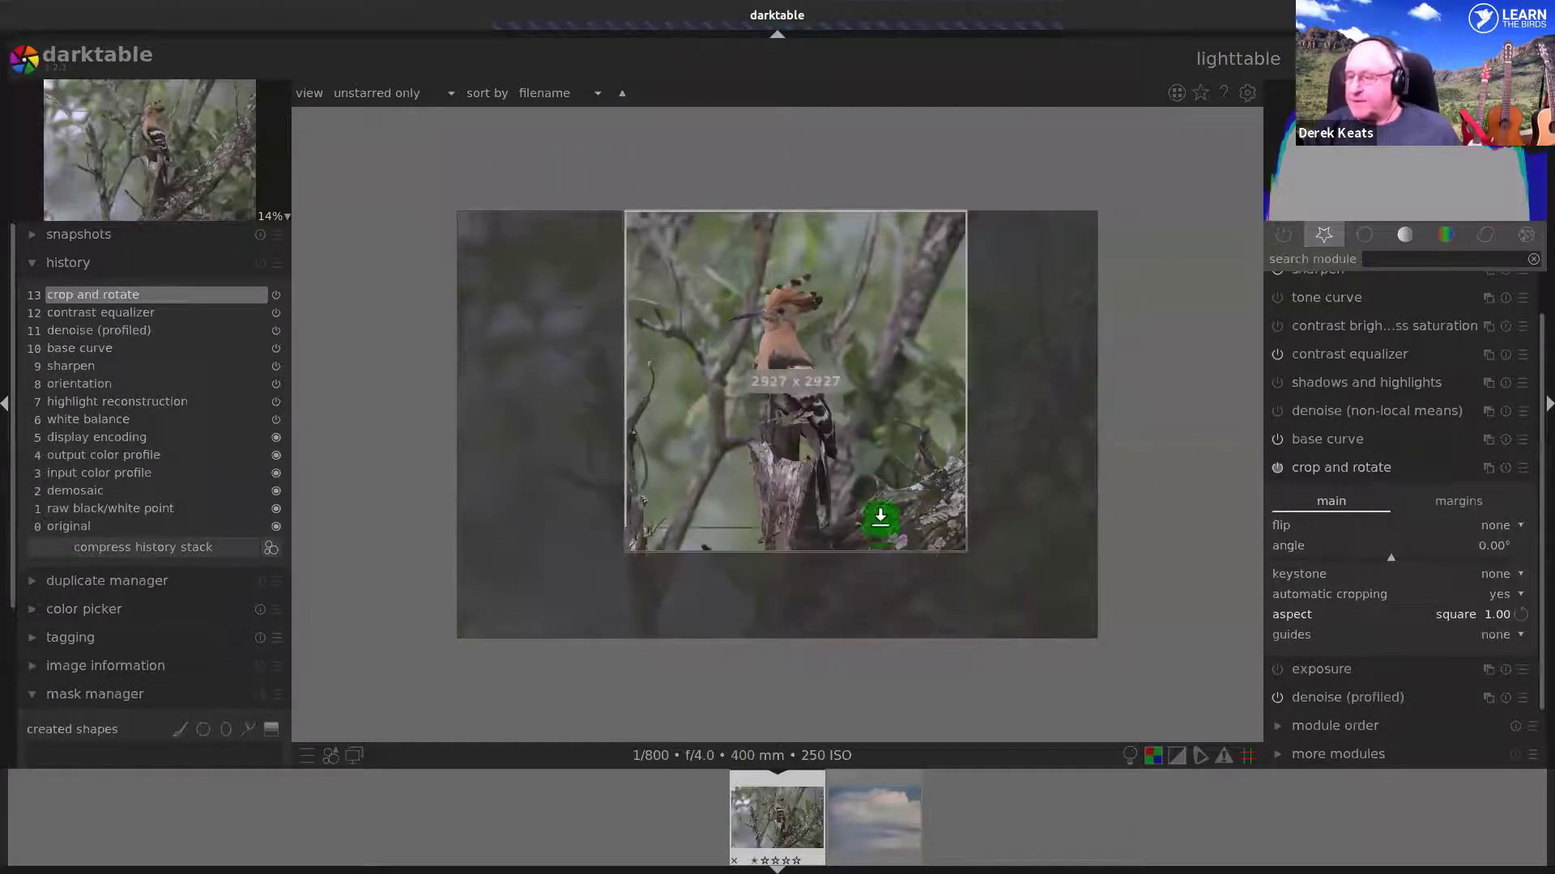
drag(843, 341, 824, 383)
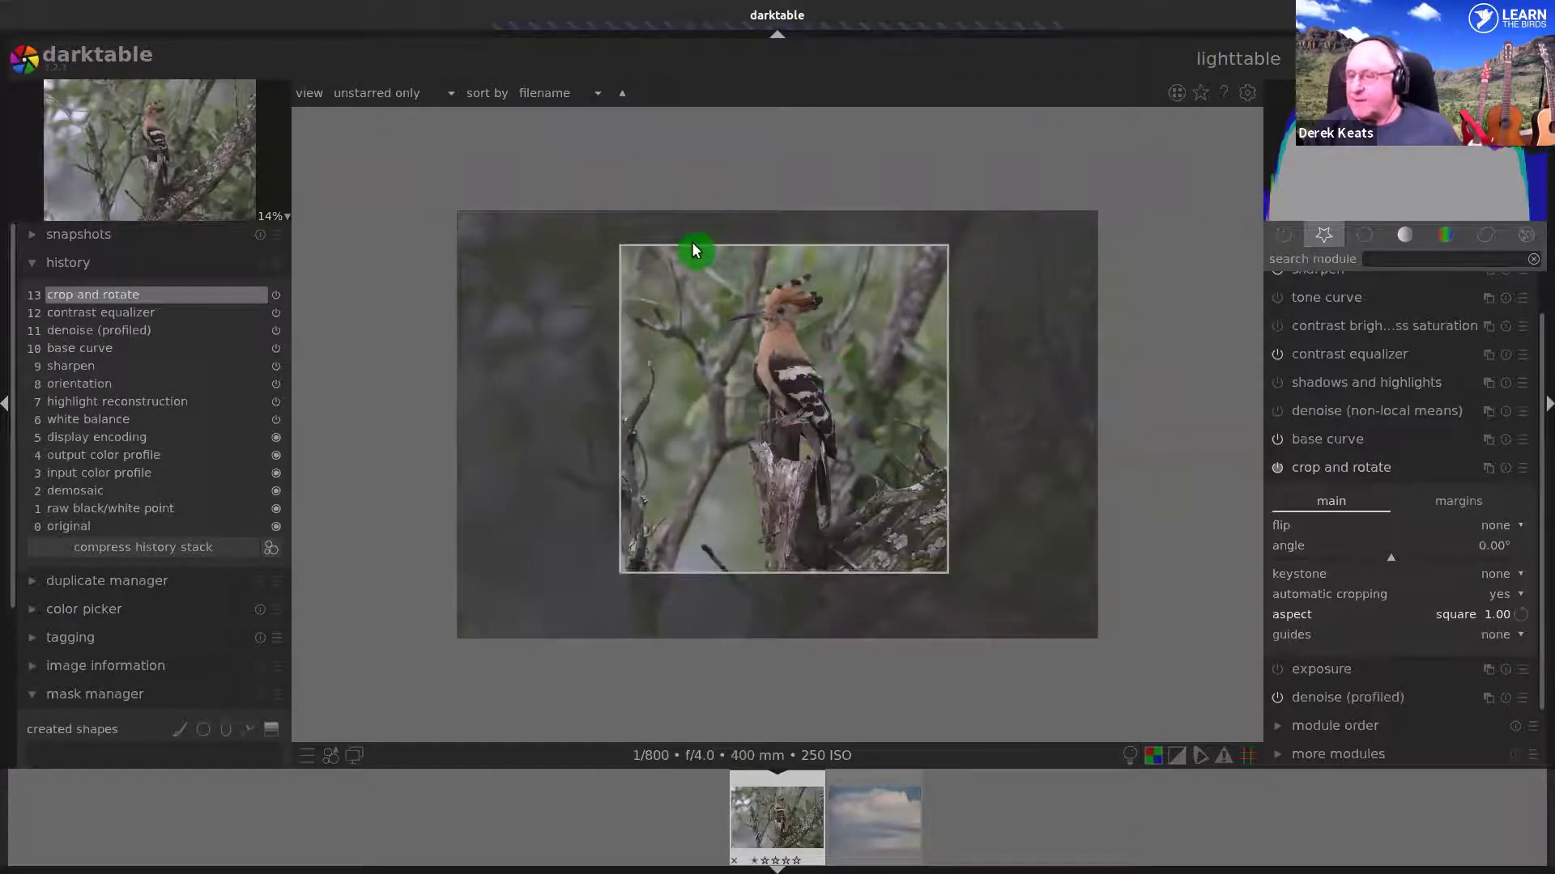
mouse_move(720, 258)
mouse_down()
mouse_move(715, 289)
mouse_move(717, 273)
mouse_up()
key(Return)
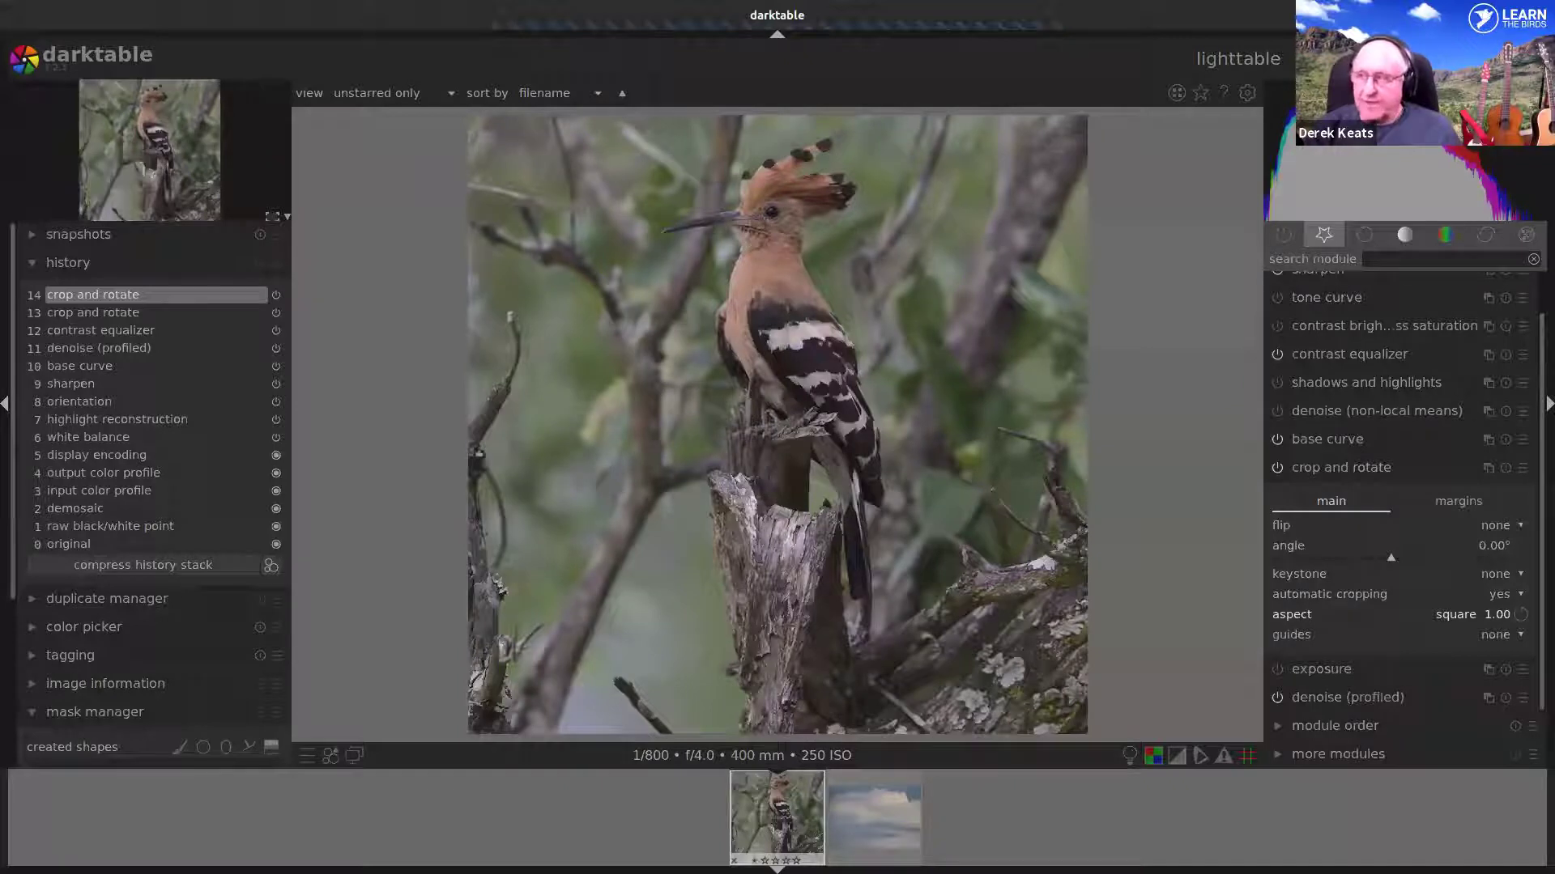
- Return to the lighttable, reject IMG_1235.CR2, and export DN7A4062.CR2 to disk as an 8-bit JPEG
click(1238, 61)
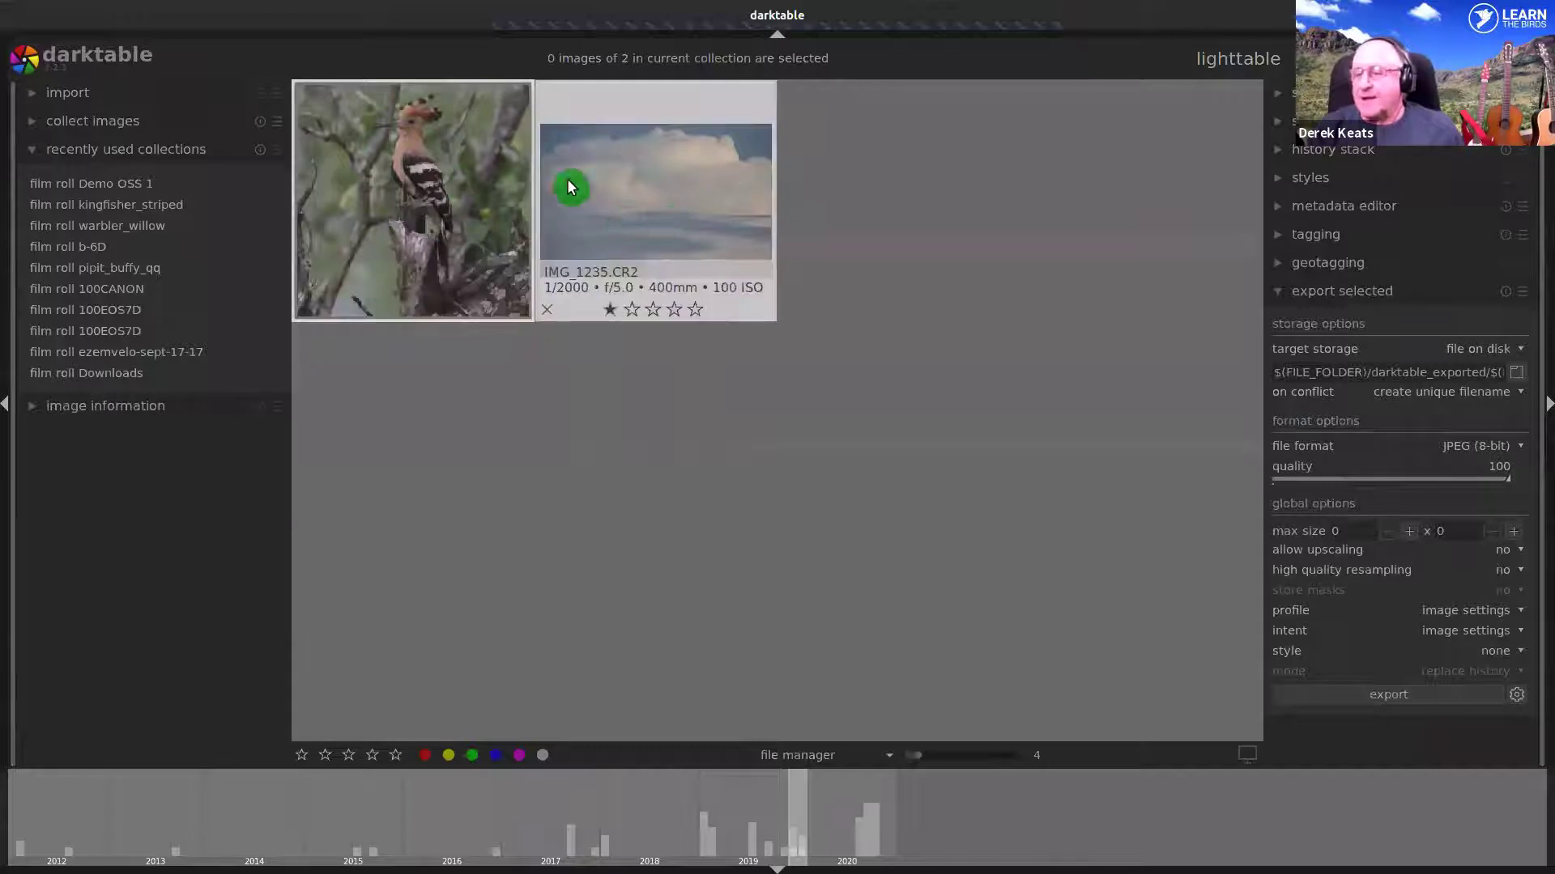
click(546, 309)
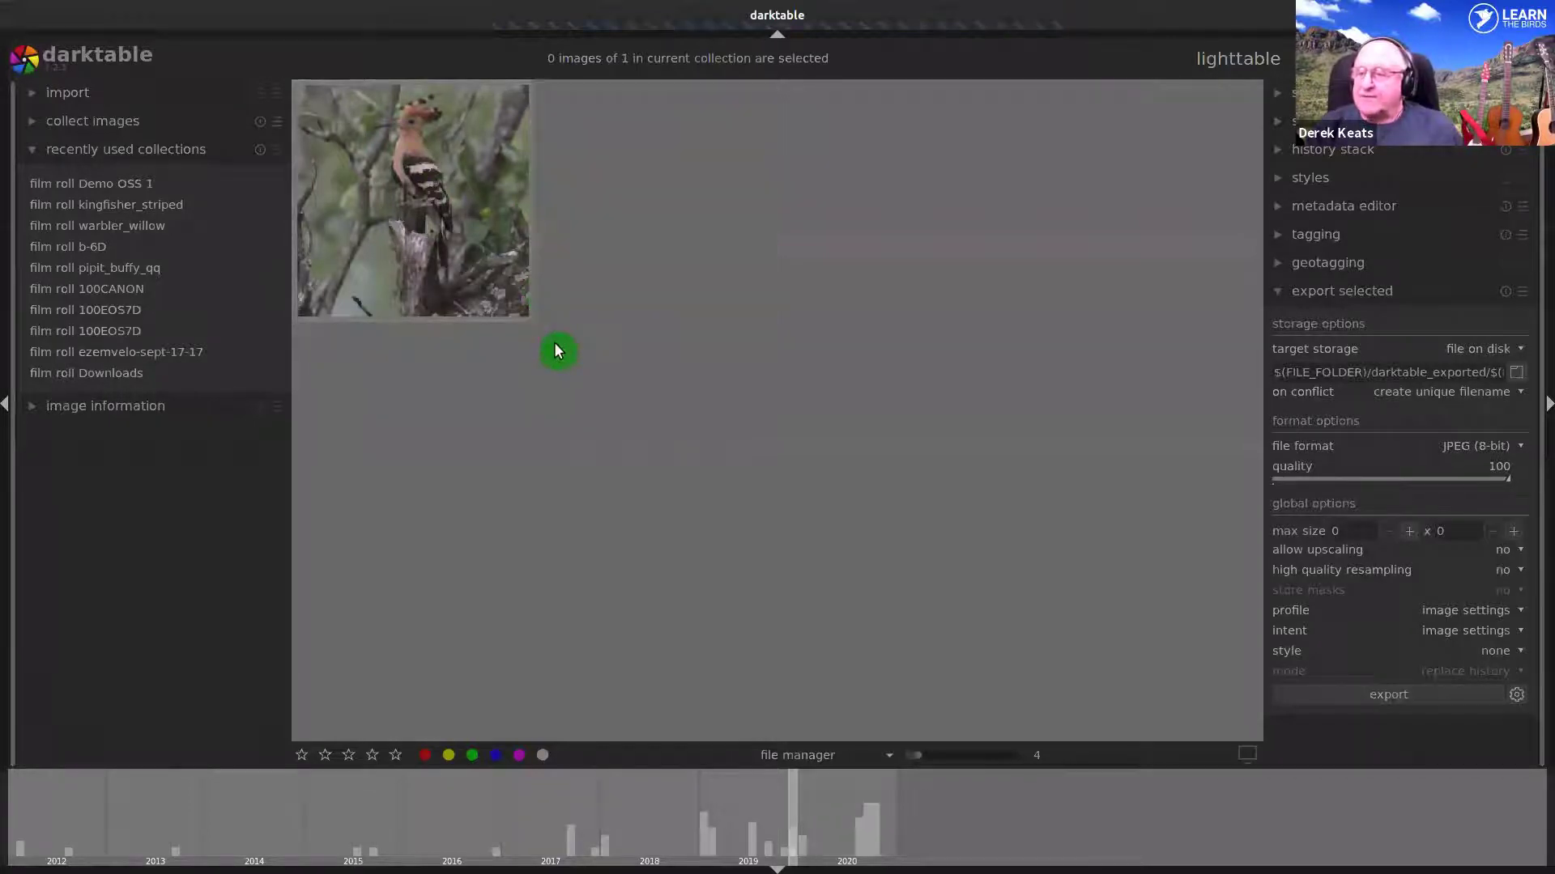
click(409, 159)
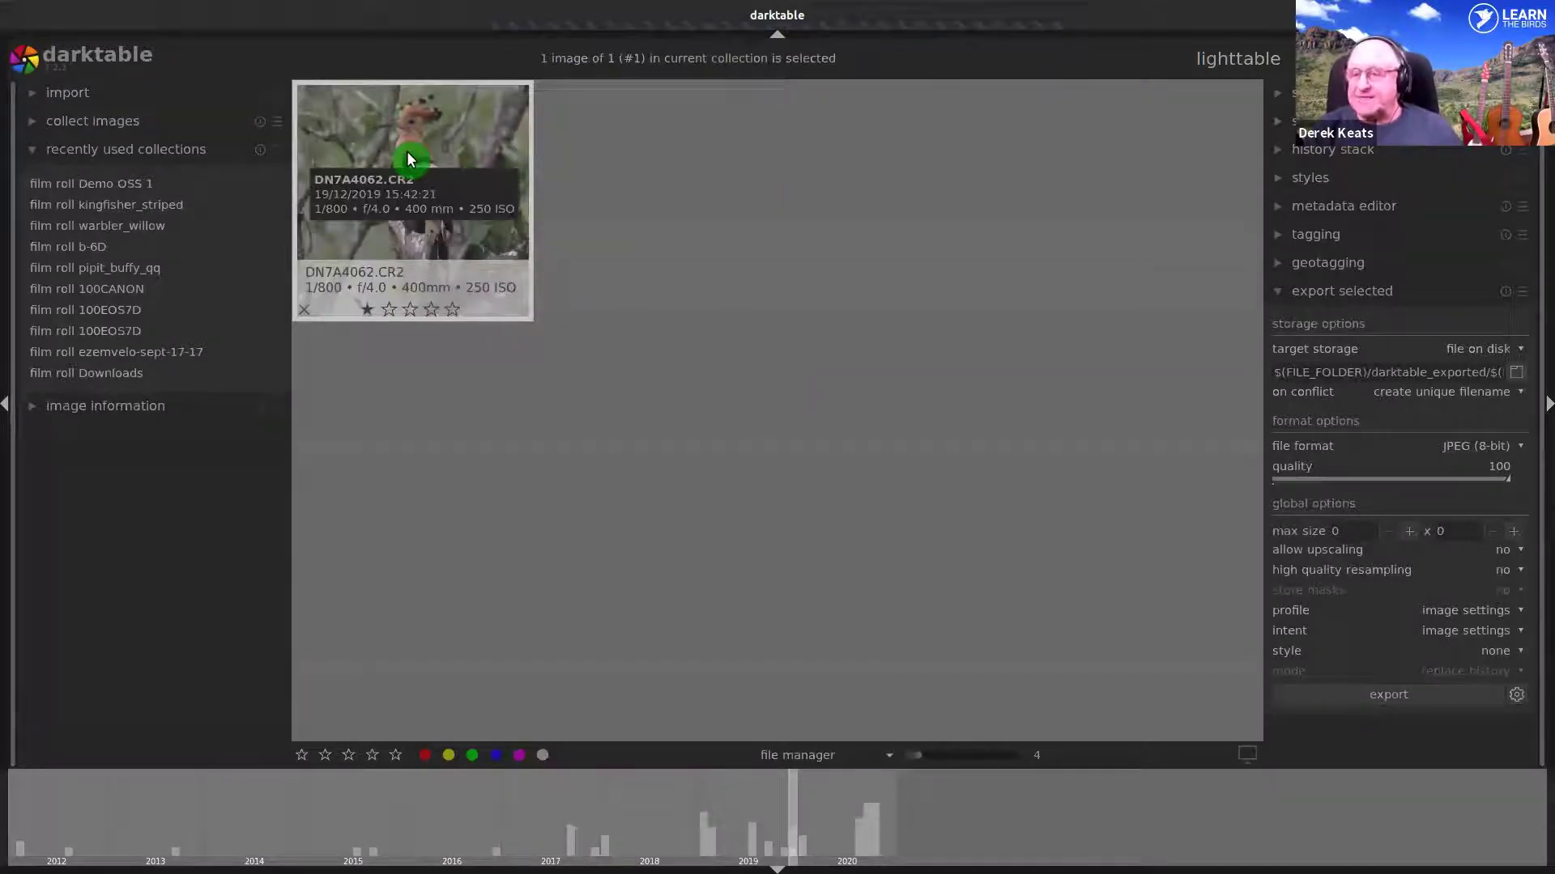
click(1409, 696)
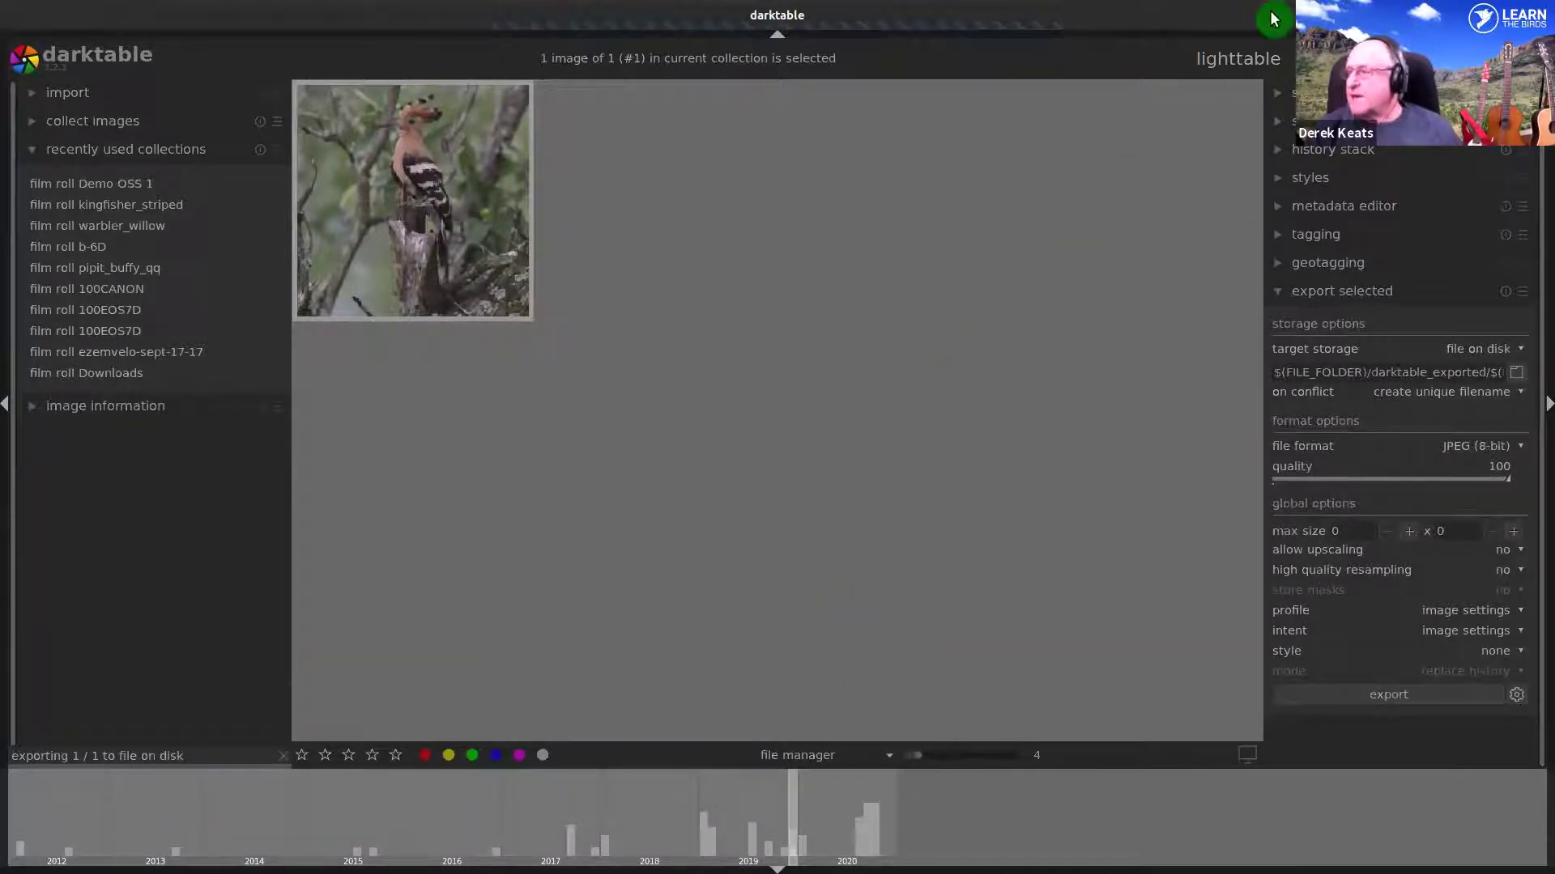
- Switch to digiKam, refresh the darktable_exported album under Demo OSS 1, and preview the exported DN7A4062.jpg
drag(1111, 202, 1115, 203)
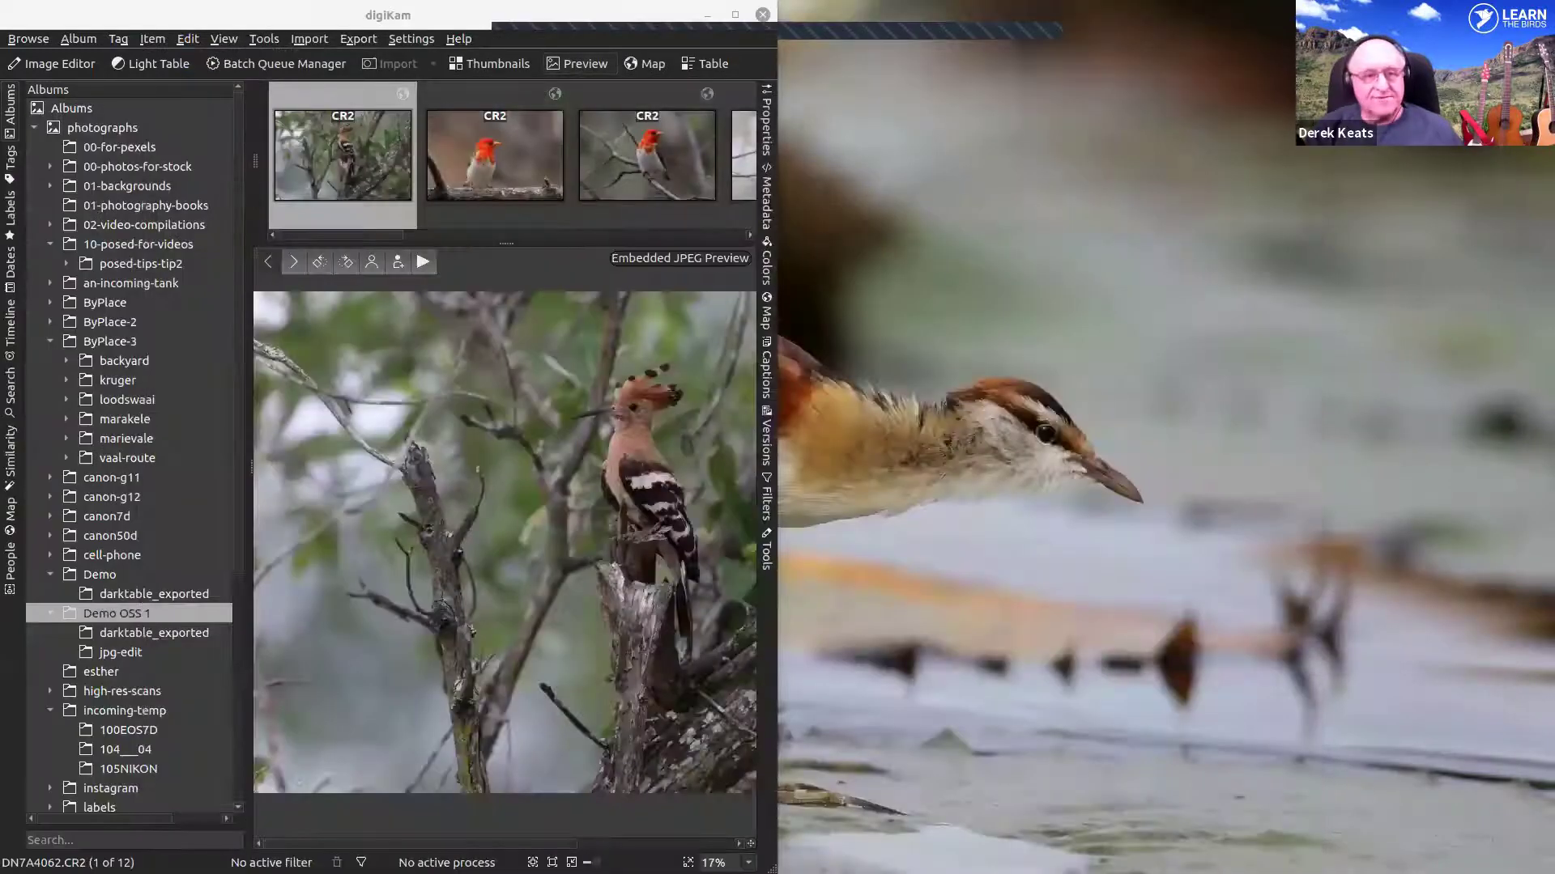
double_click(555, 24)
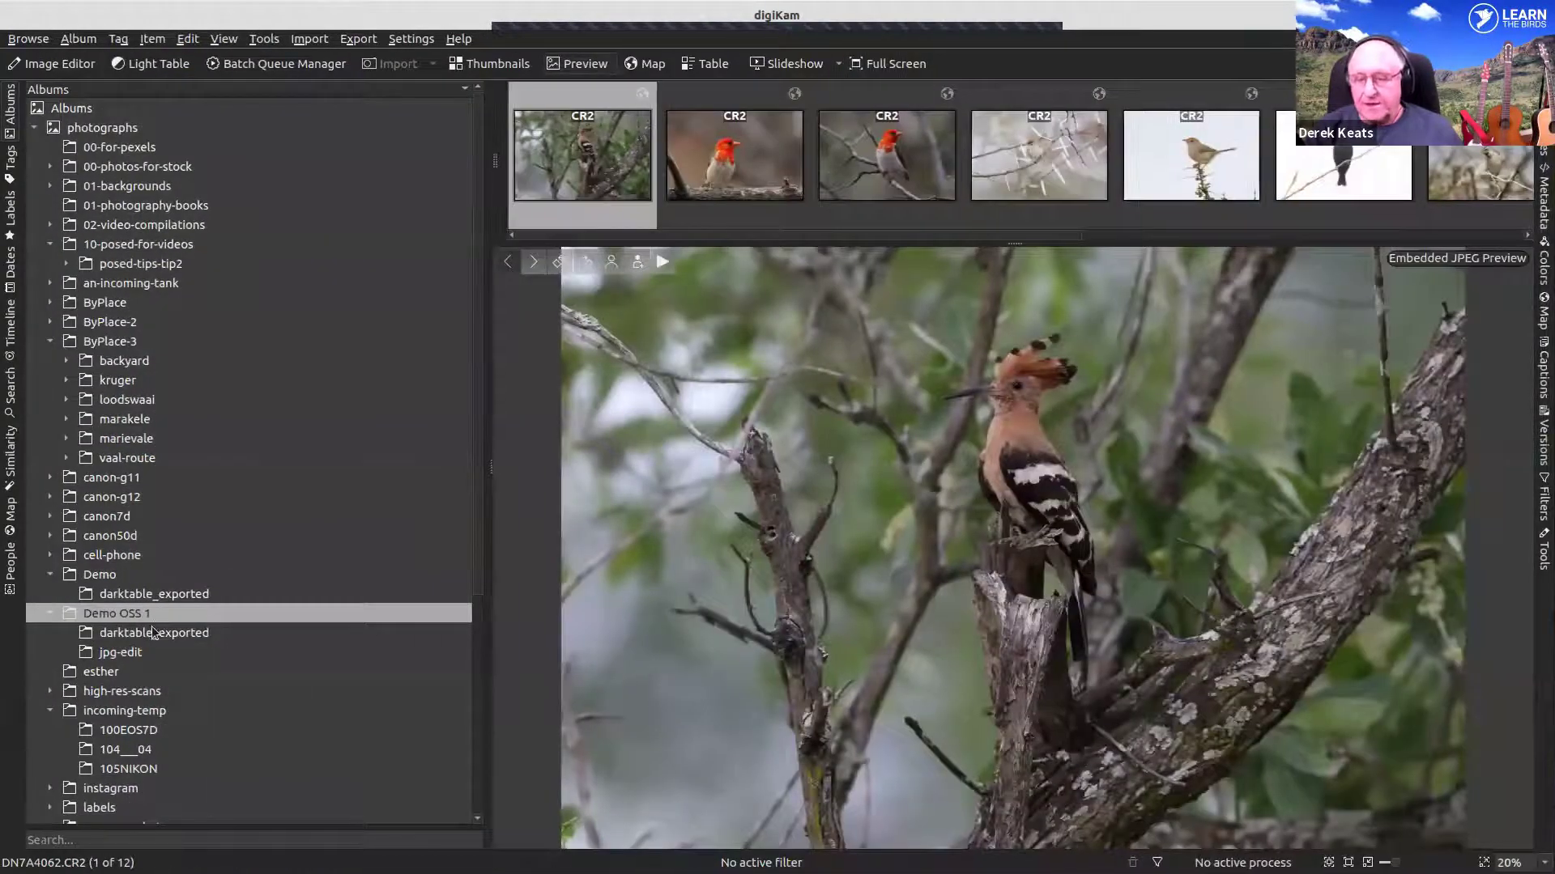
click(153, 633)
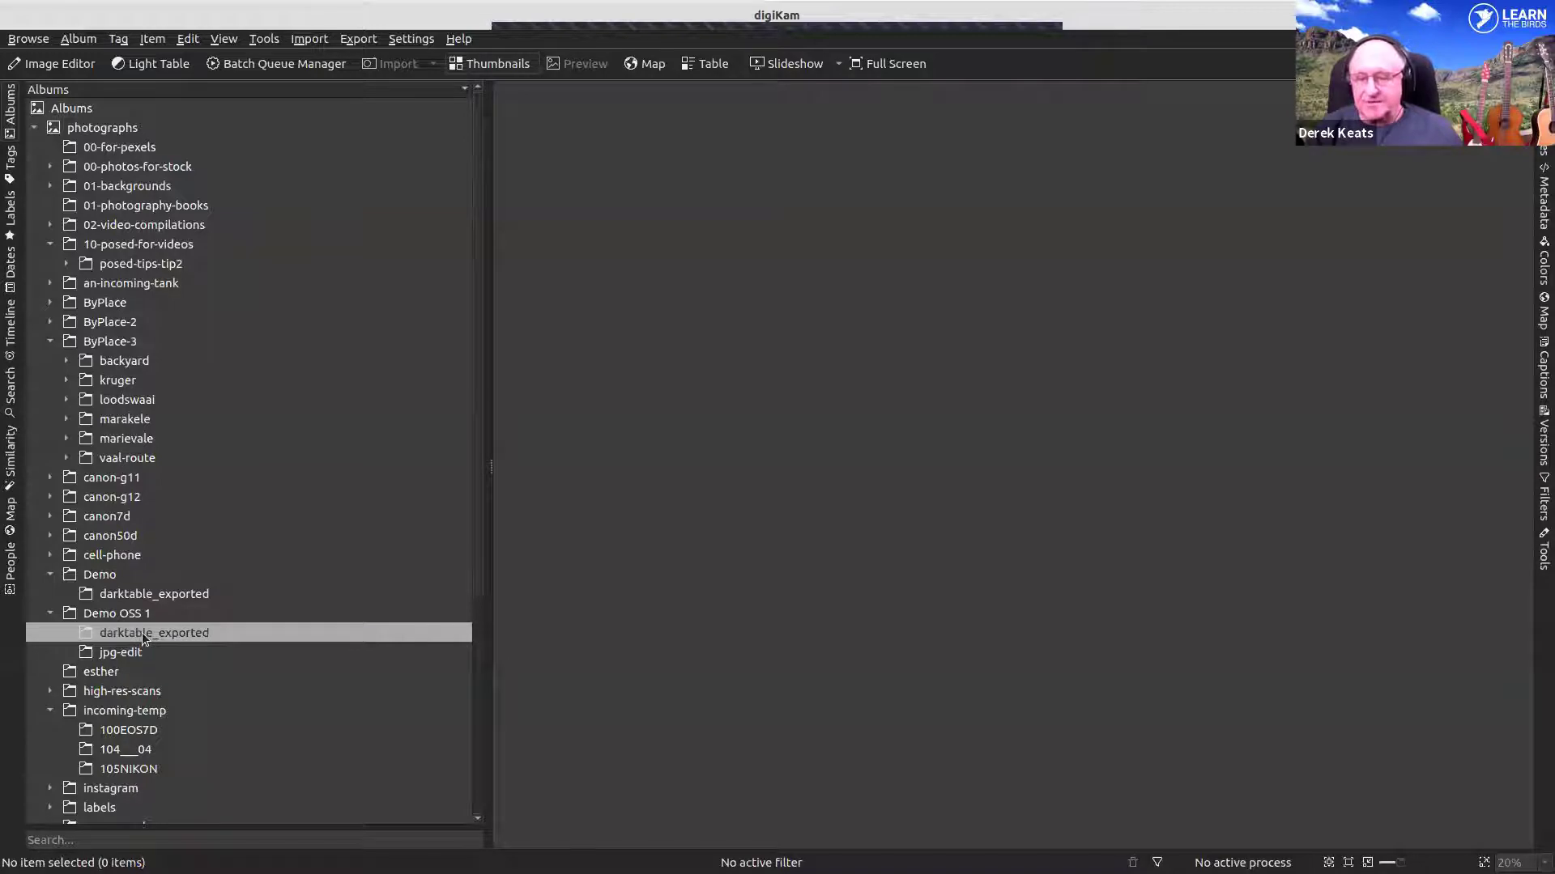
right_click(154, 638)
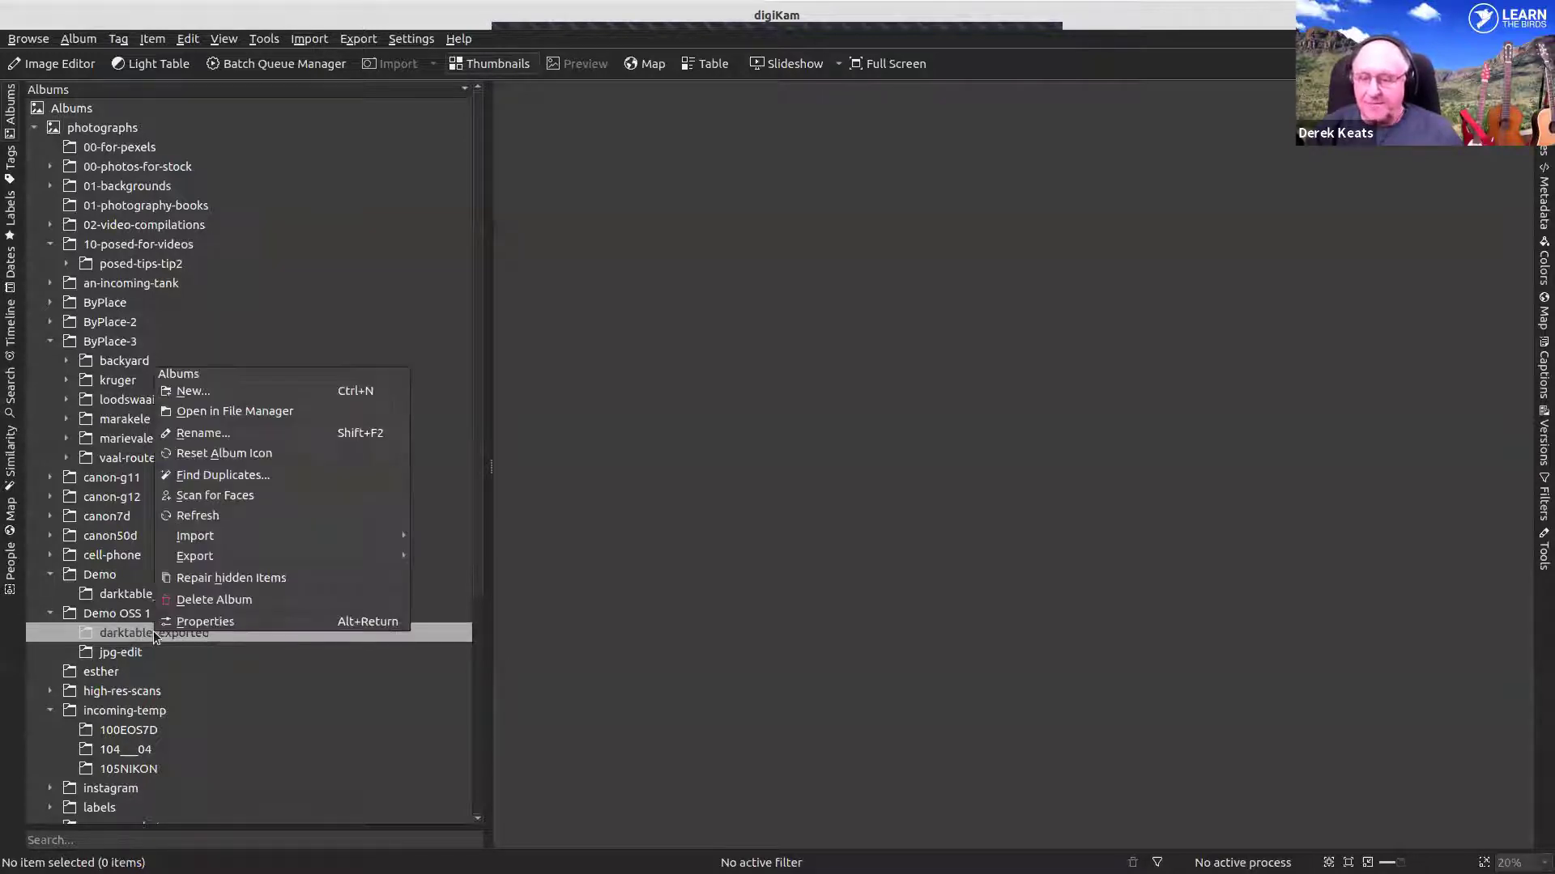
click(297, 515)
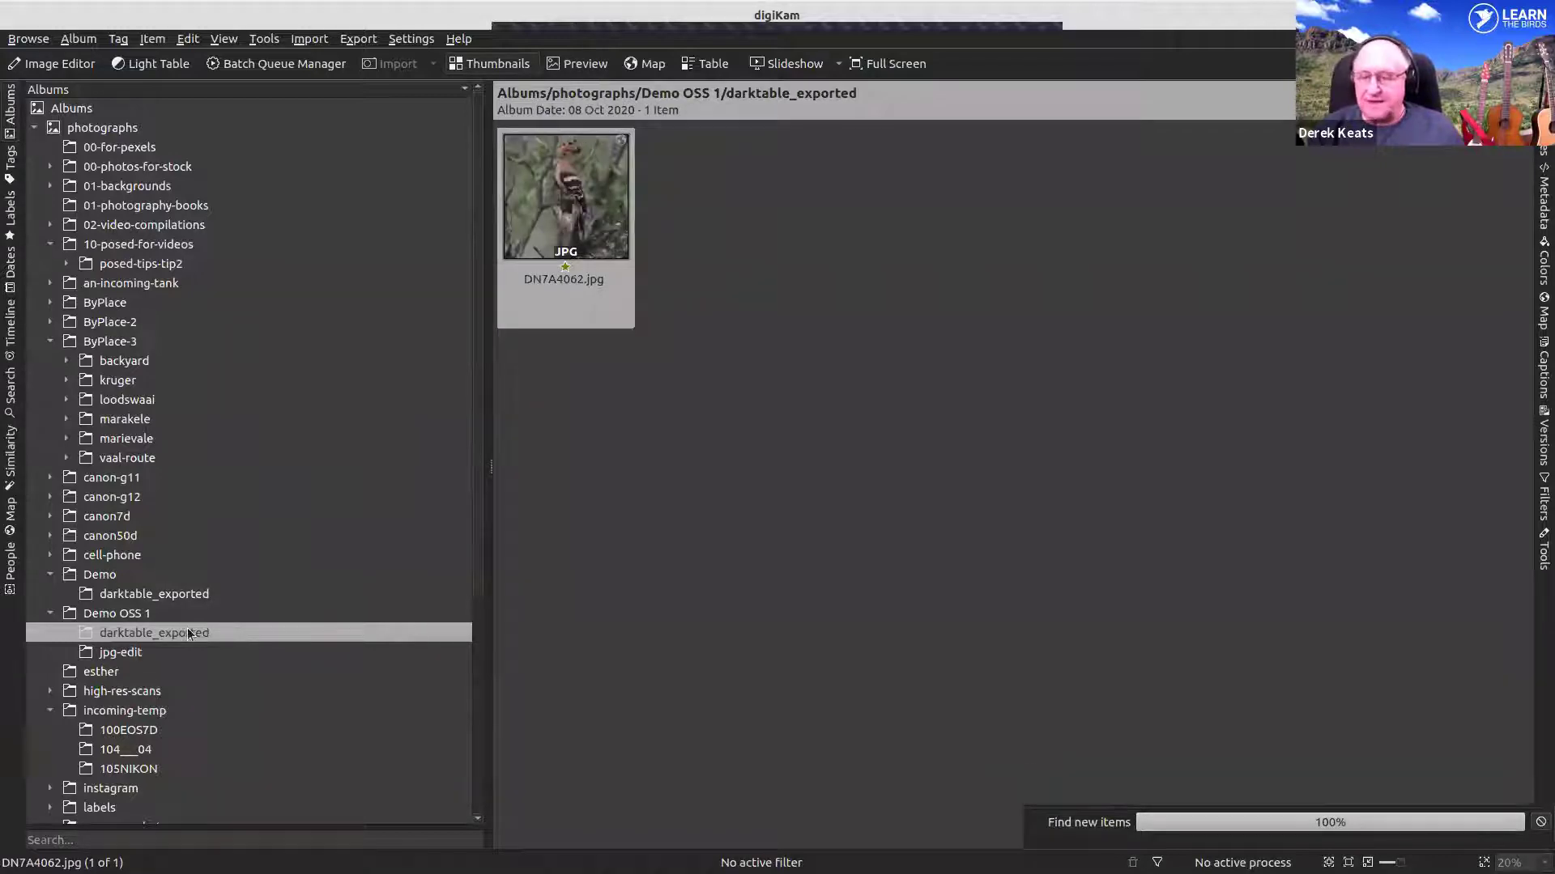
double_click(586, 195)
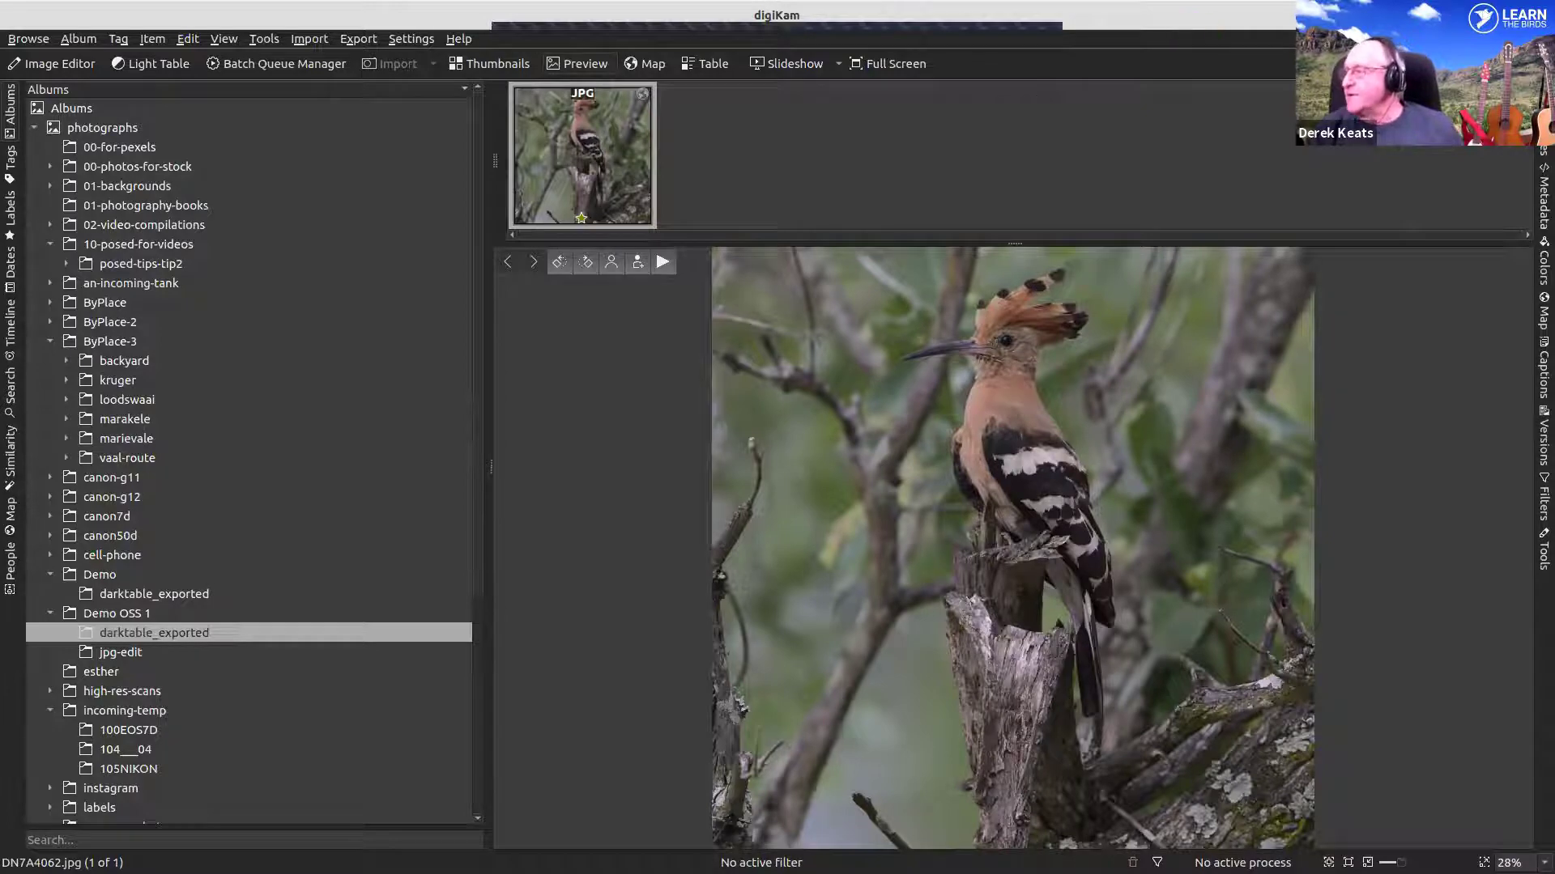
- Switch back to darktable's darkroom, revert the hoopoe photo to the contrast equalizer history step, and compress the history stack
double_click(1130, 15)
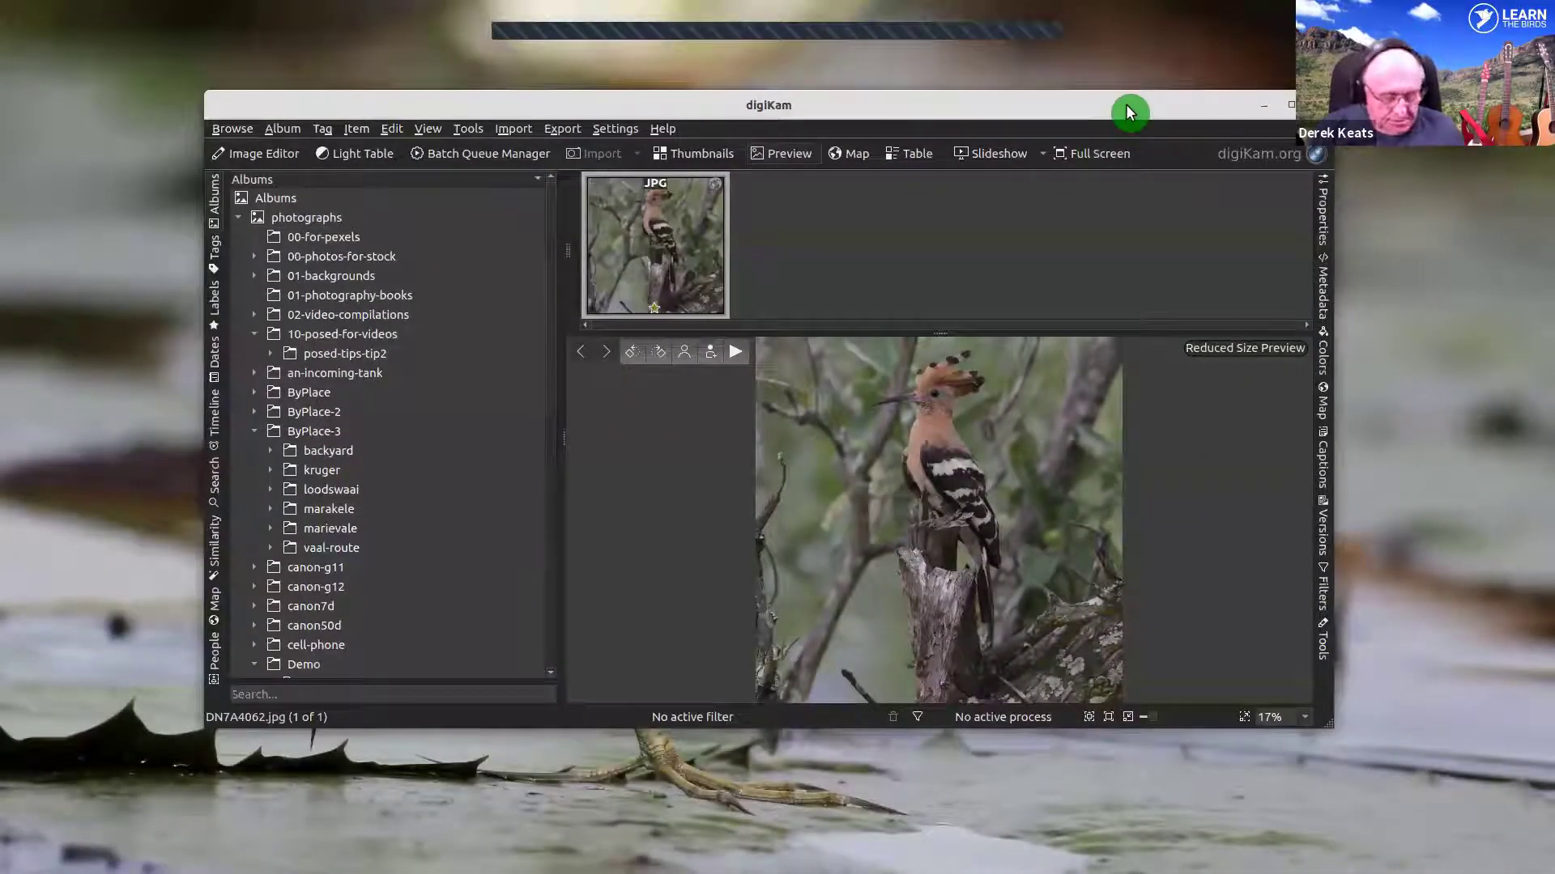
key(super+Left)
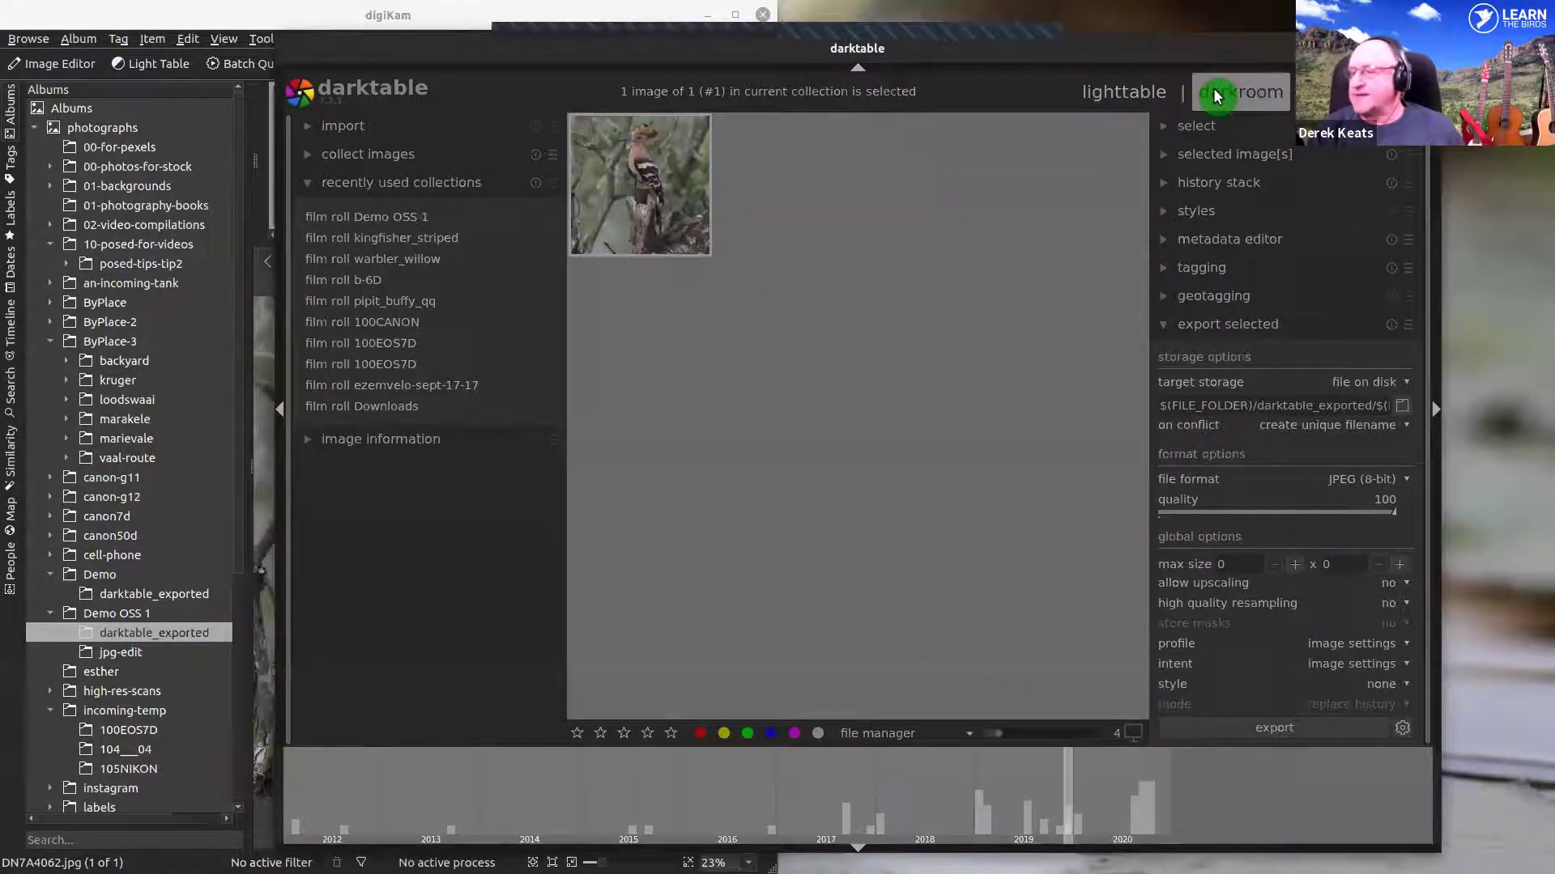
click(1239, 93)
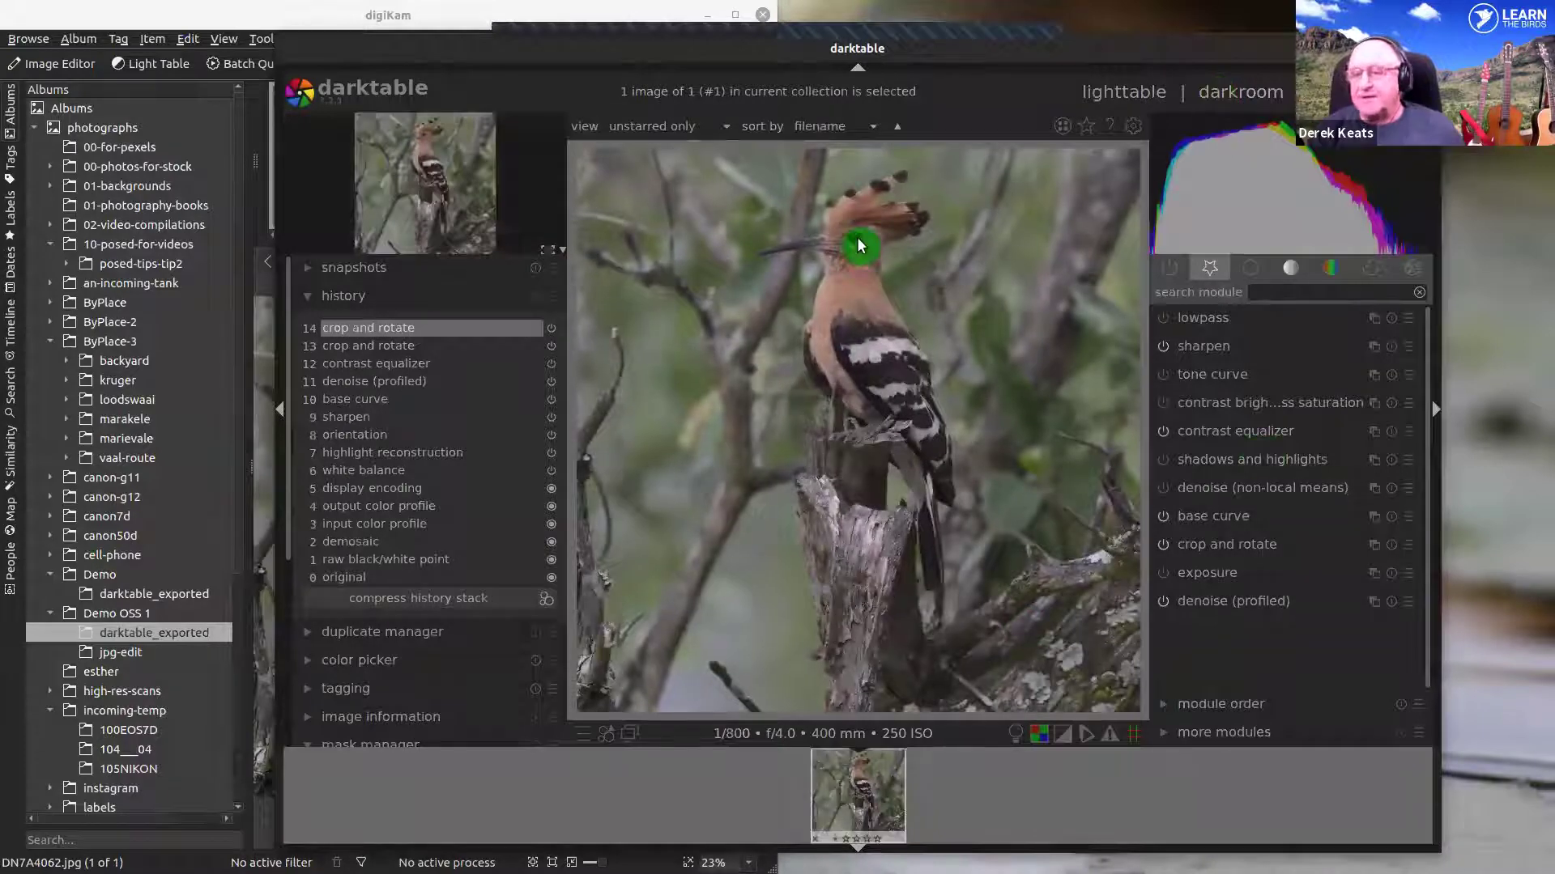
click(400, 364)
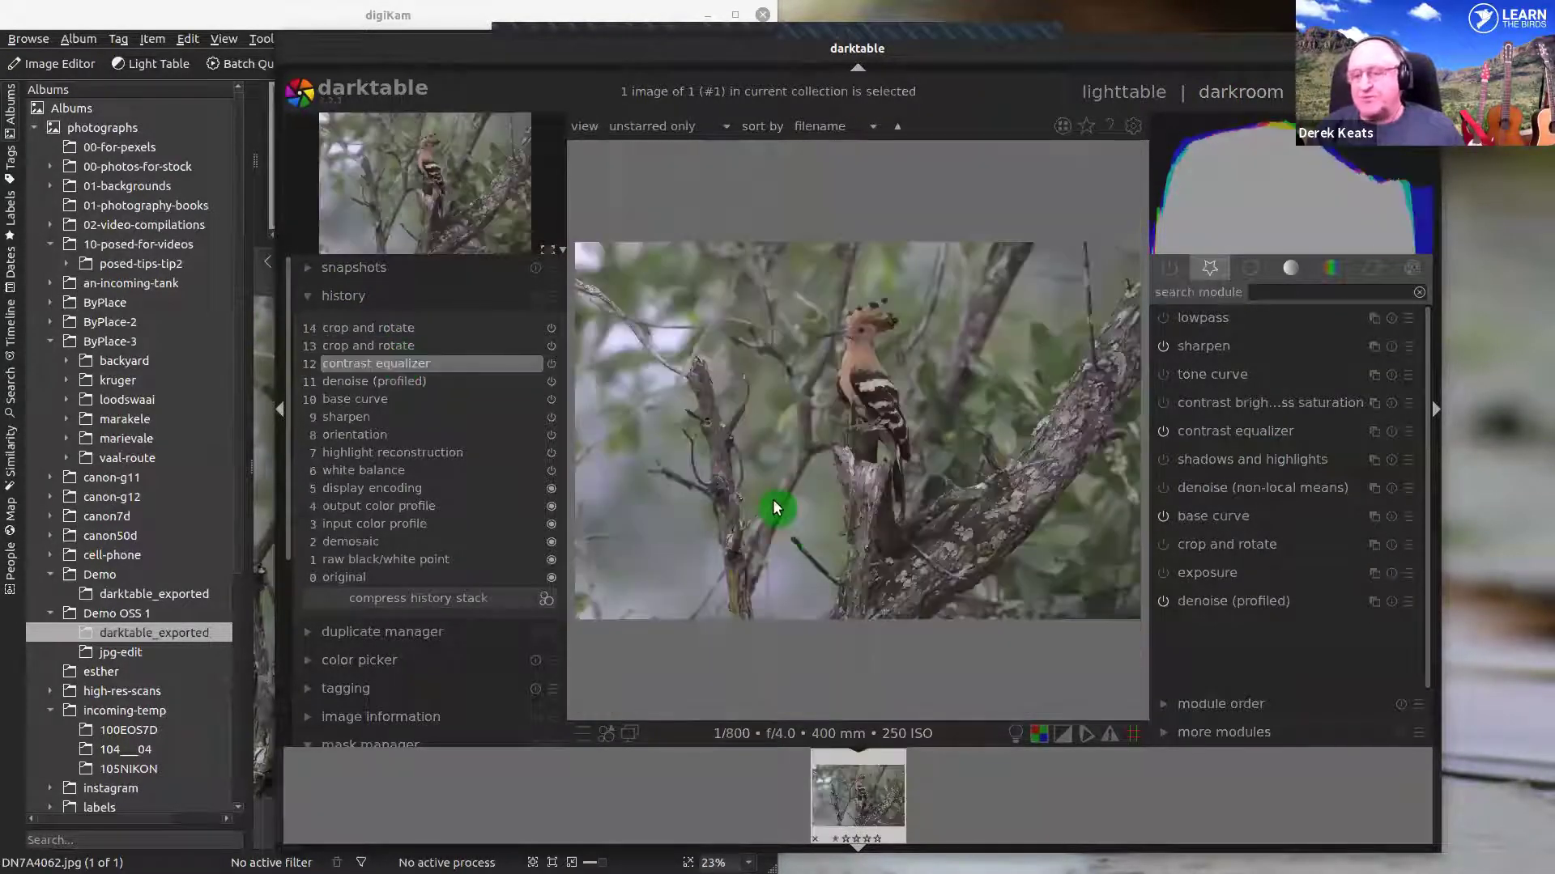
click(438, 600)
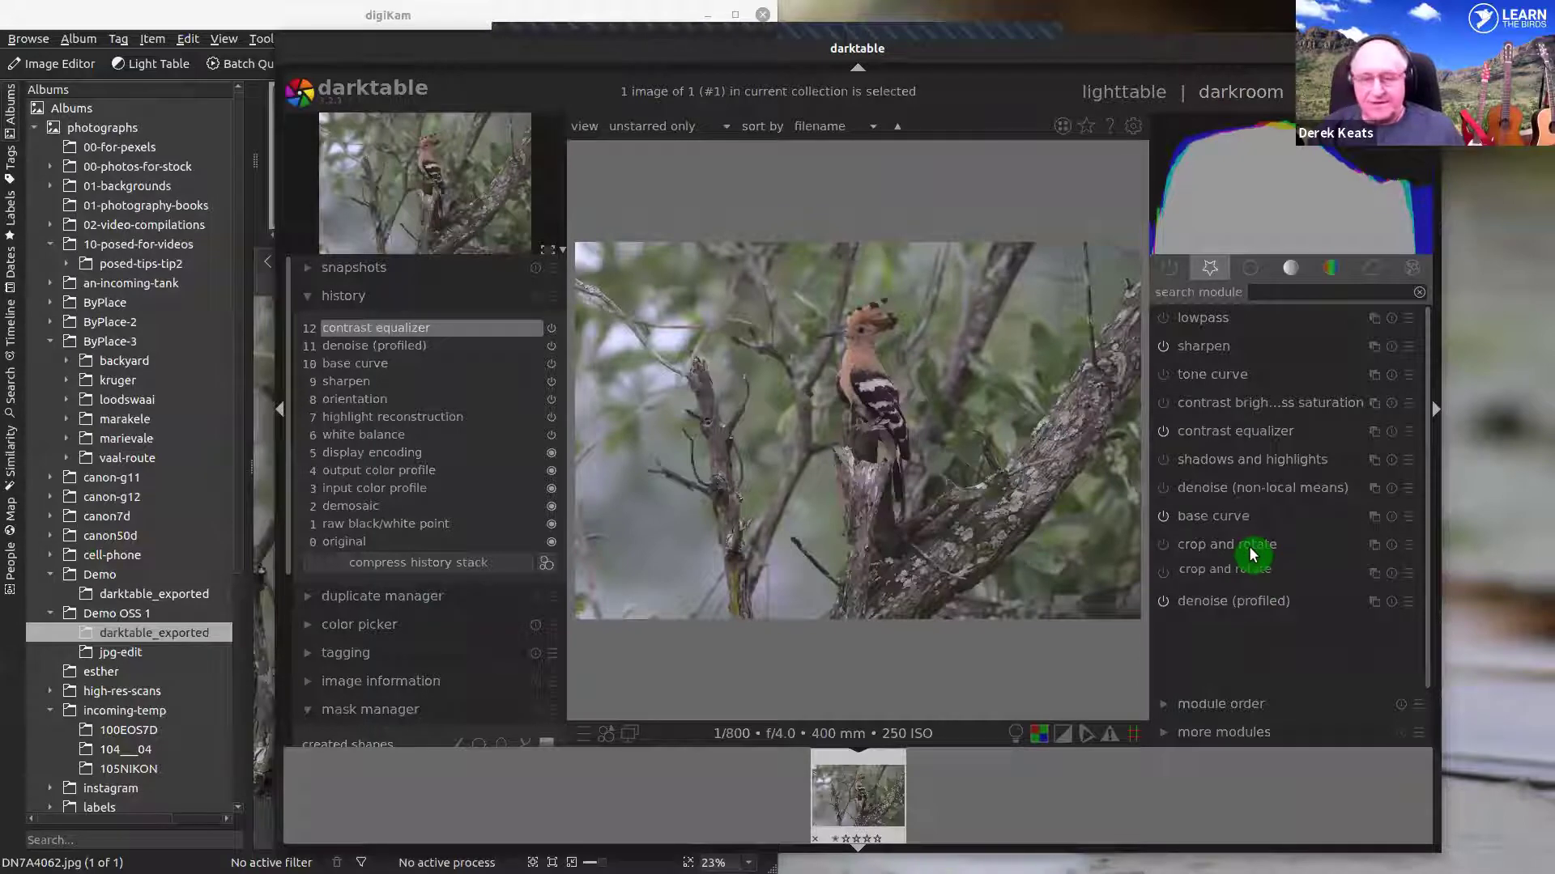
- Crop the hoopoe photo to 16:9 HDTV, keeping the bird and both side branches in frame, and apply the crop
mouse_move(1248, 551)
mouse_down()
mouse_move(1274, 583)
mouse_move(1269, 556)
mouse_up()
click(1271, 547)
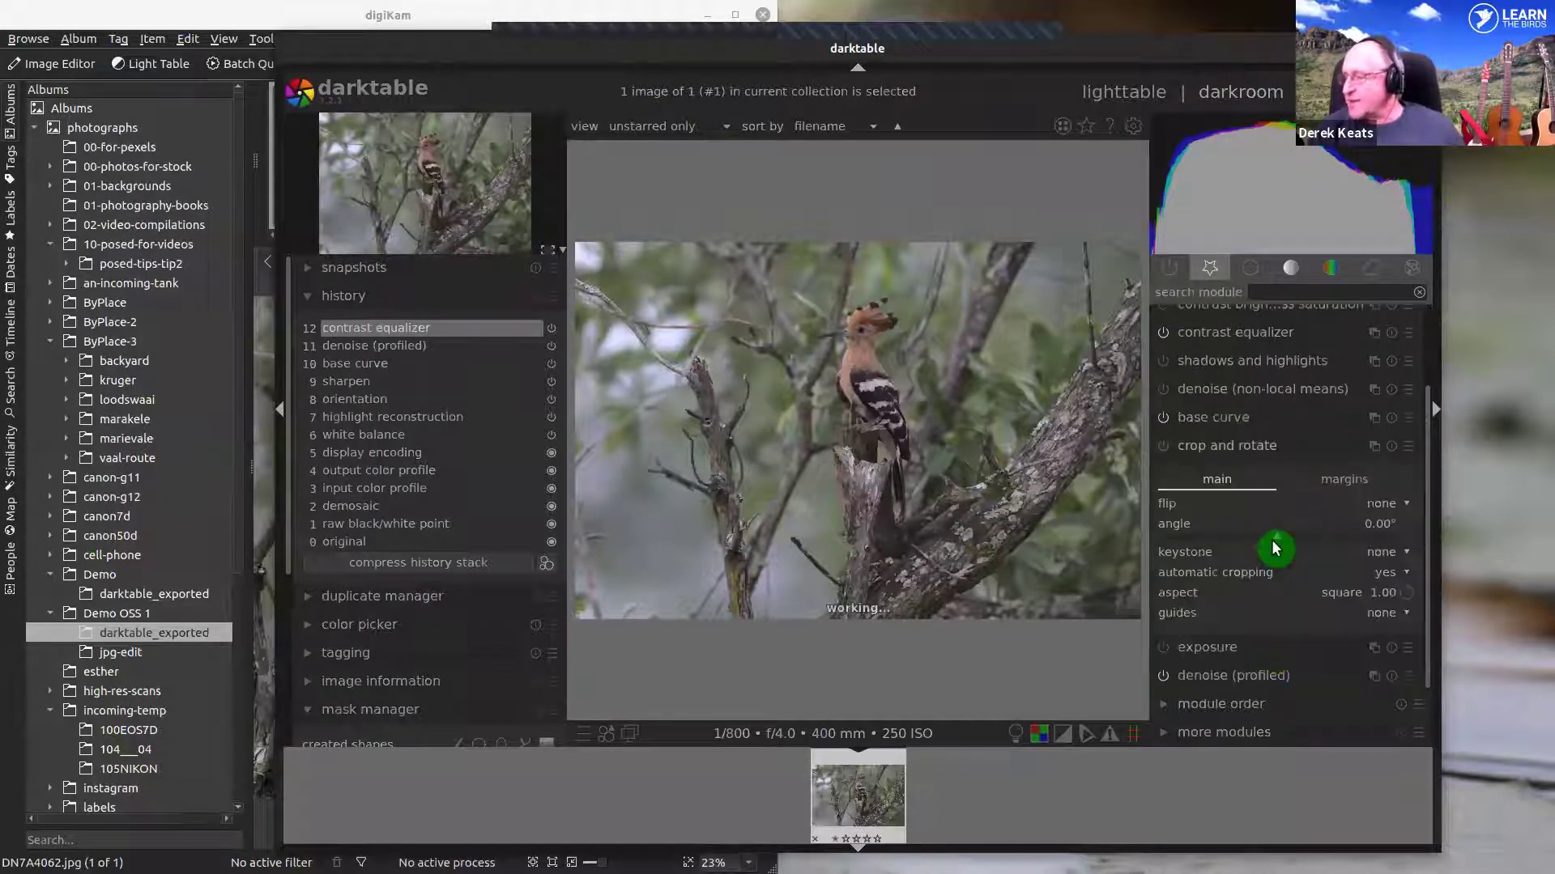
click(1376, 609)
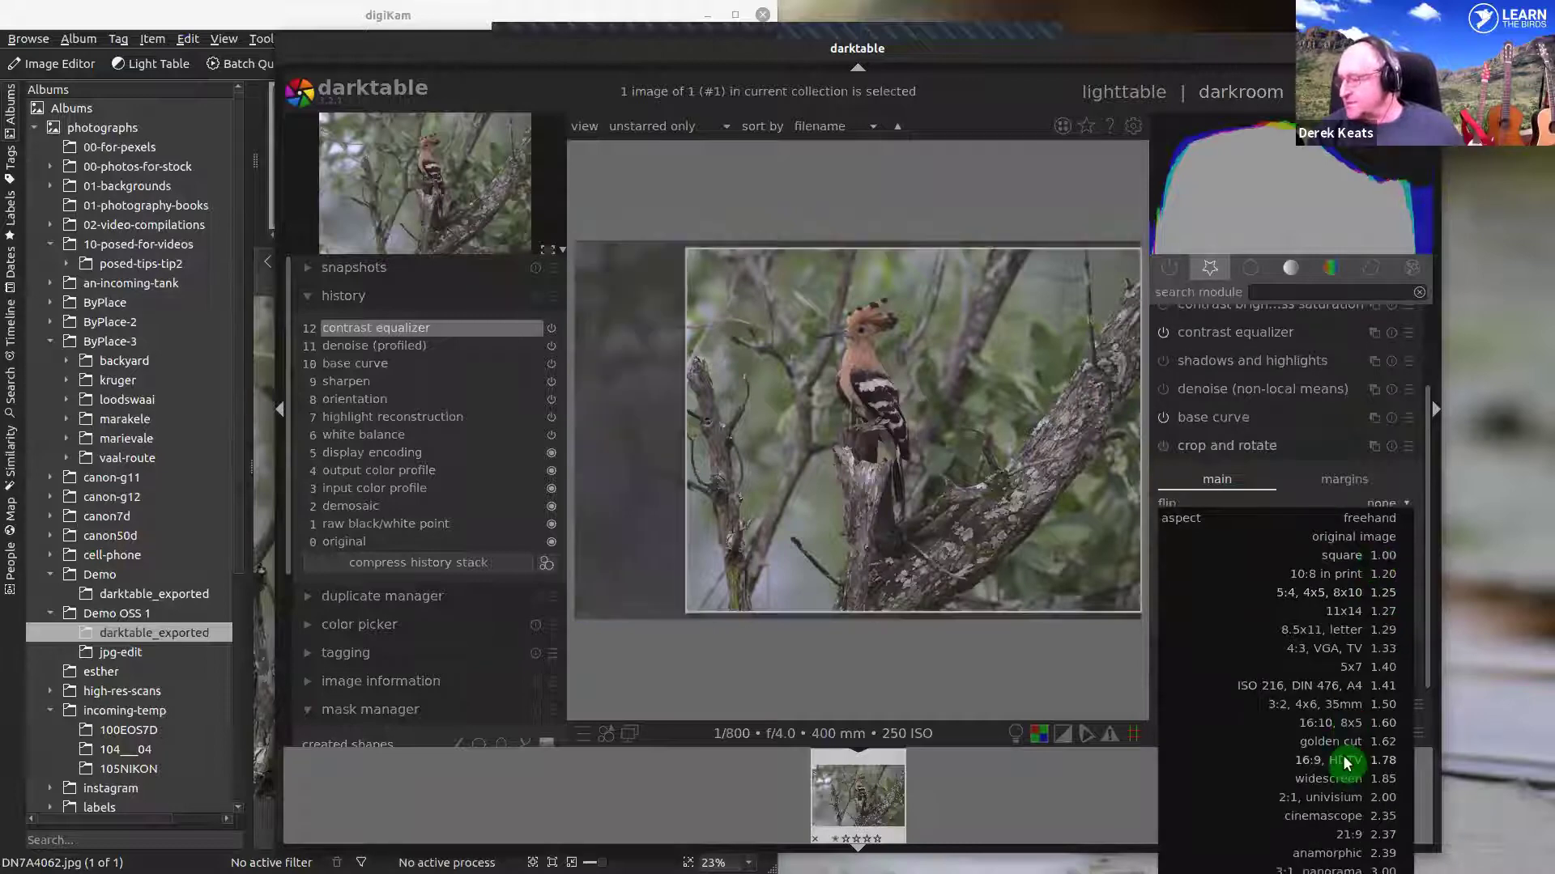
click(1360, 800)
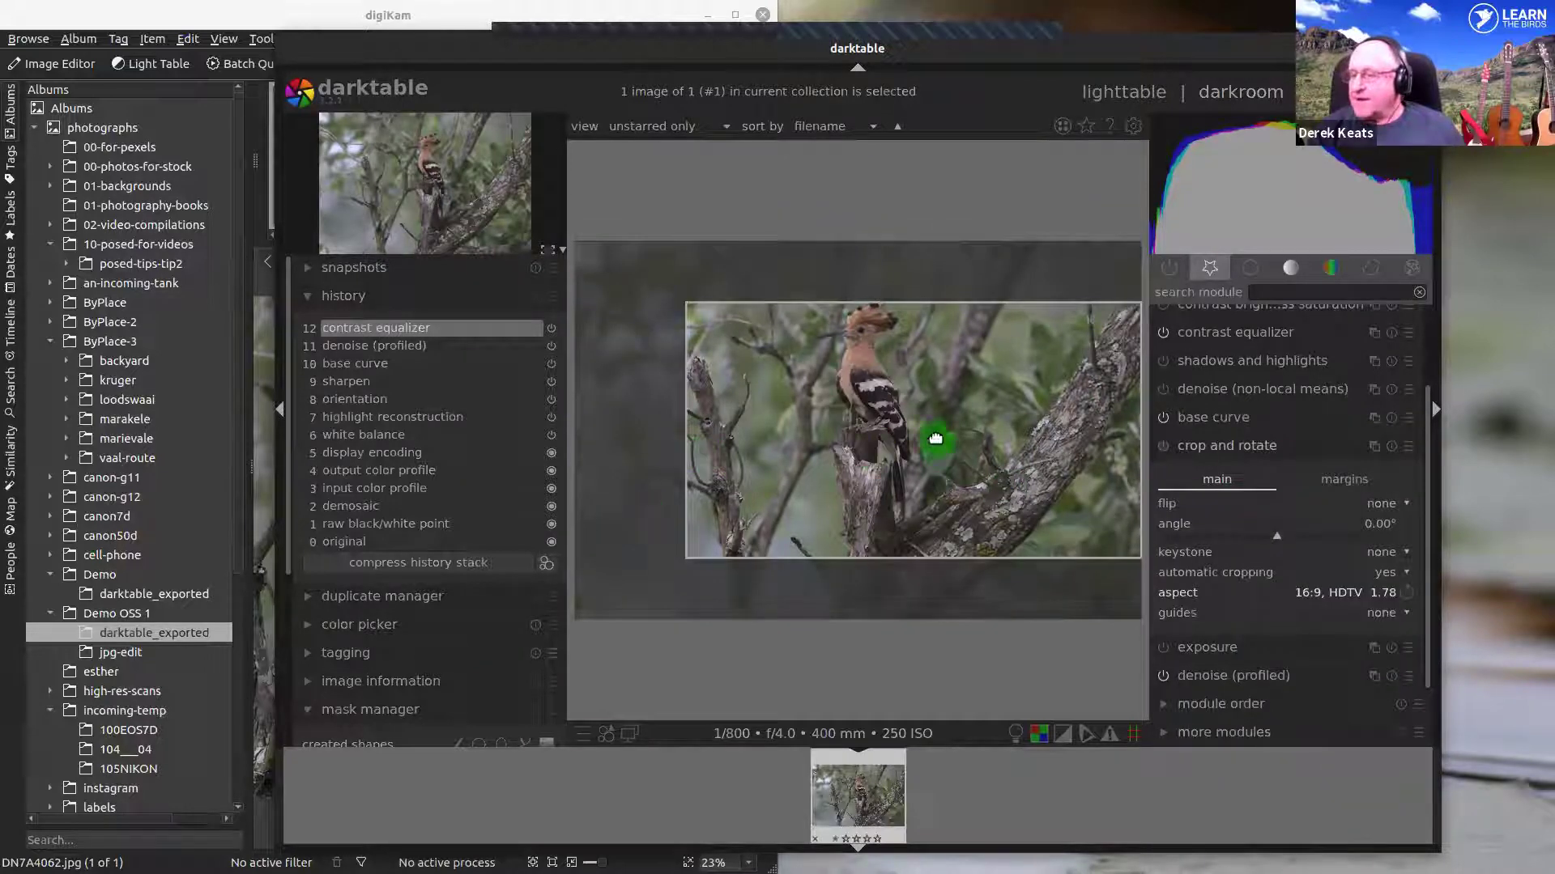
drag(930, 441, 876, 429)
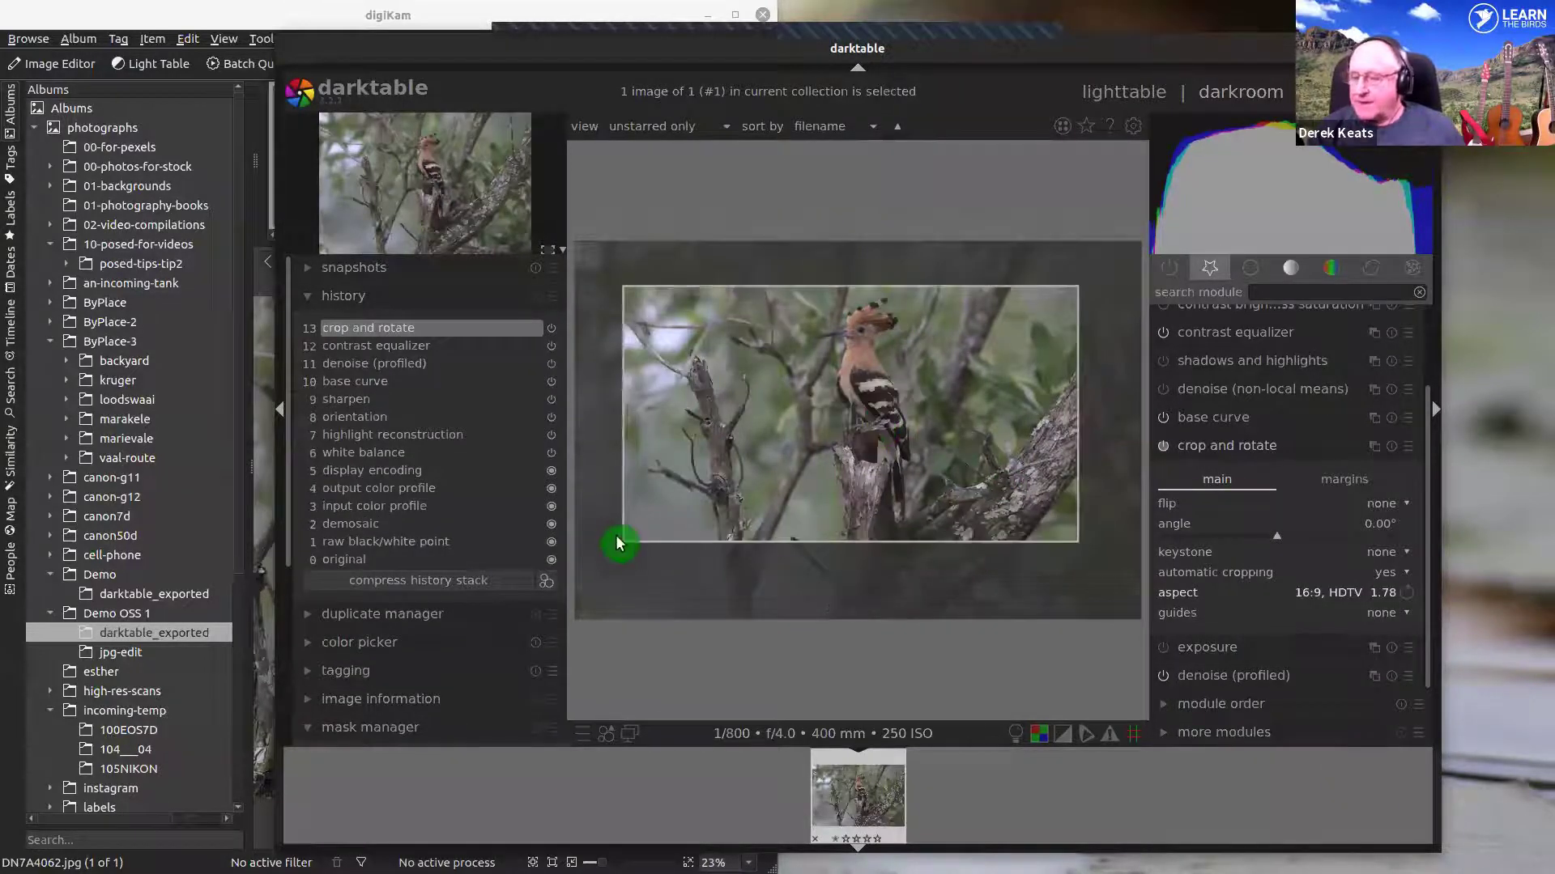
drag(640, 518, 611, 534)
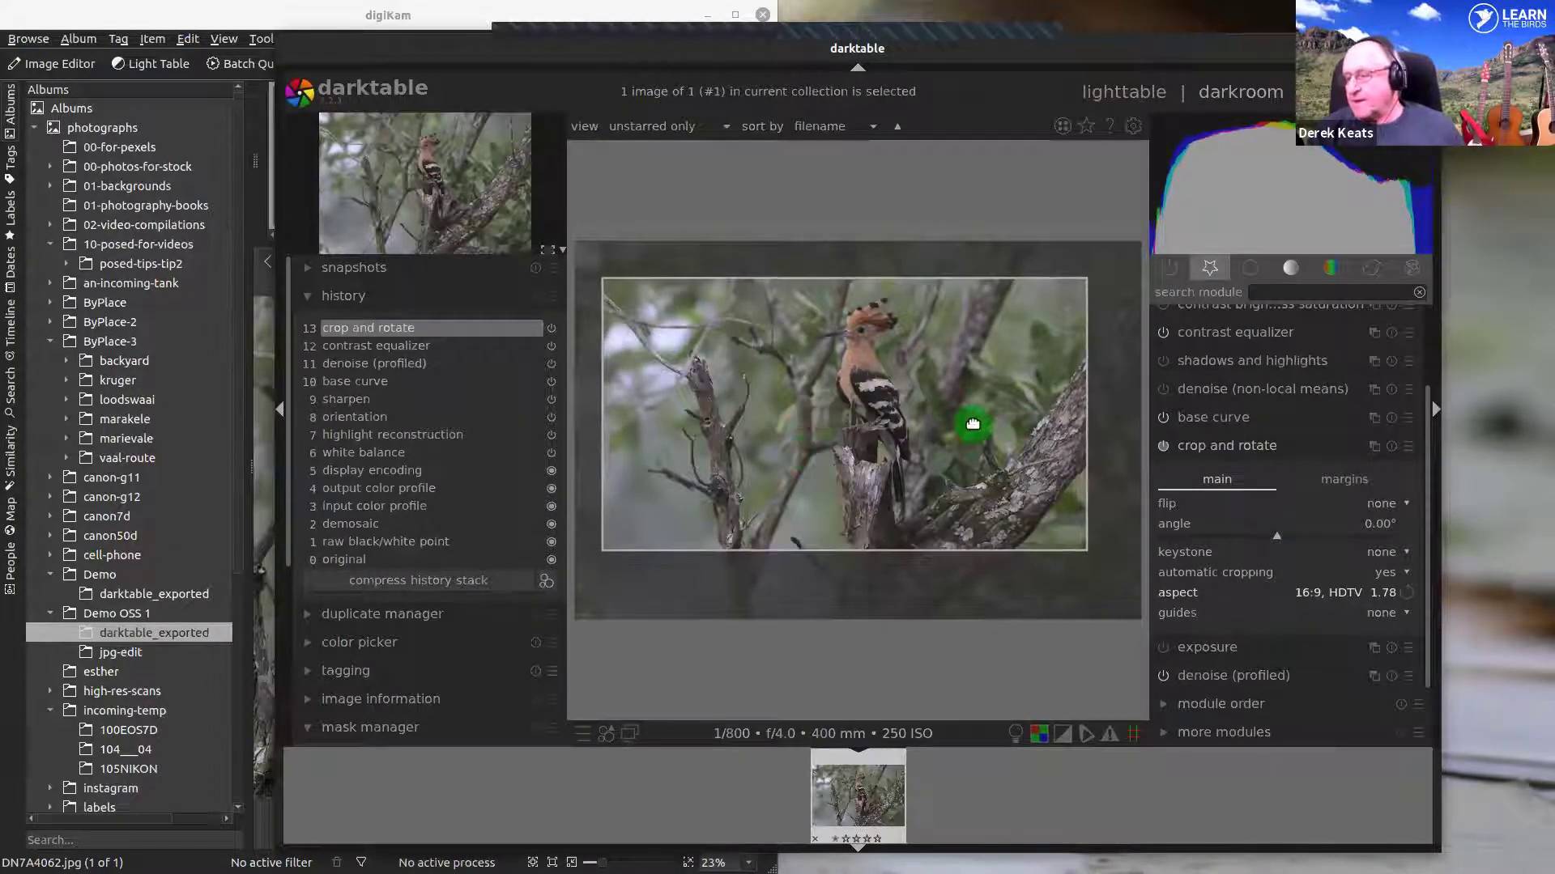
key(Return)
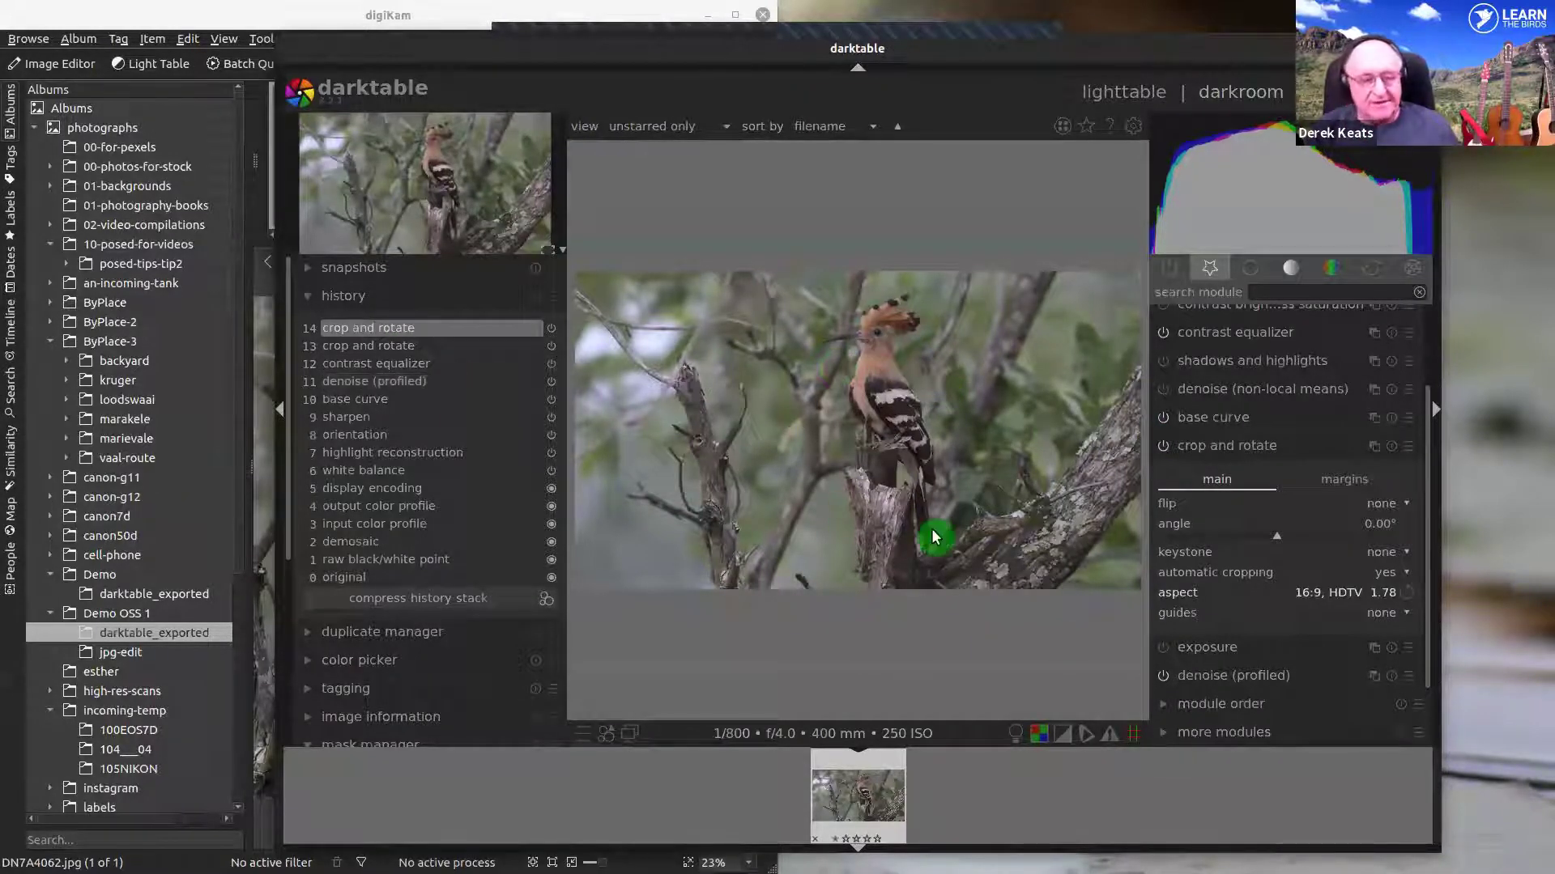
- Export the widescreen crop of the hoopoe photo from the lighttable to disk as an 8-bit JPEG
scroll(1059, 436, up, 2)
scroll(1033, 434, down, 2)
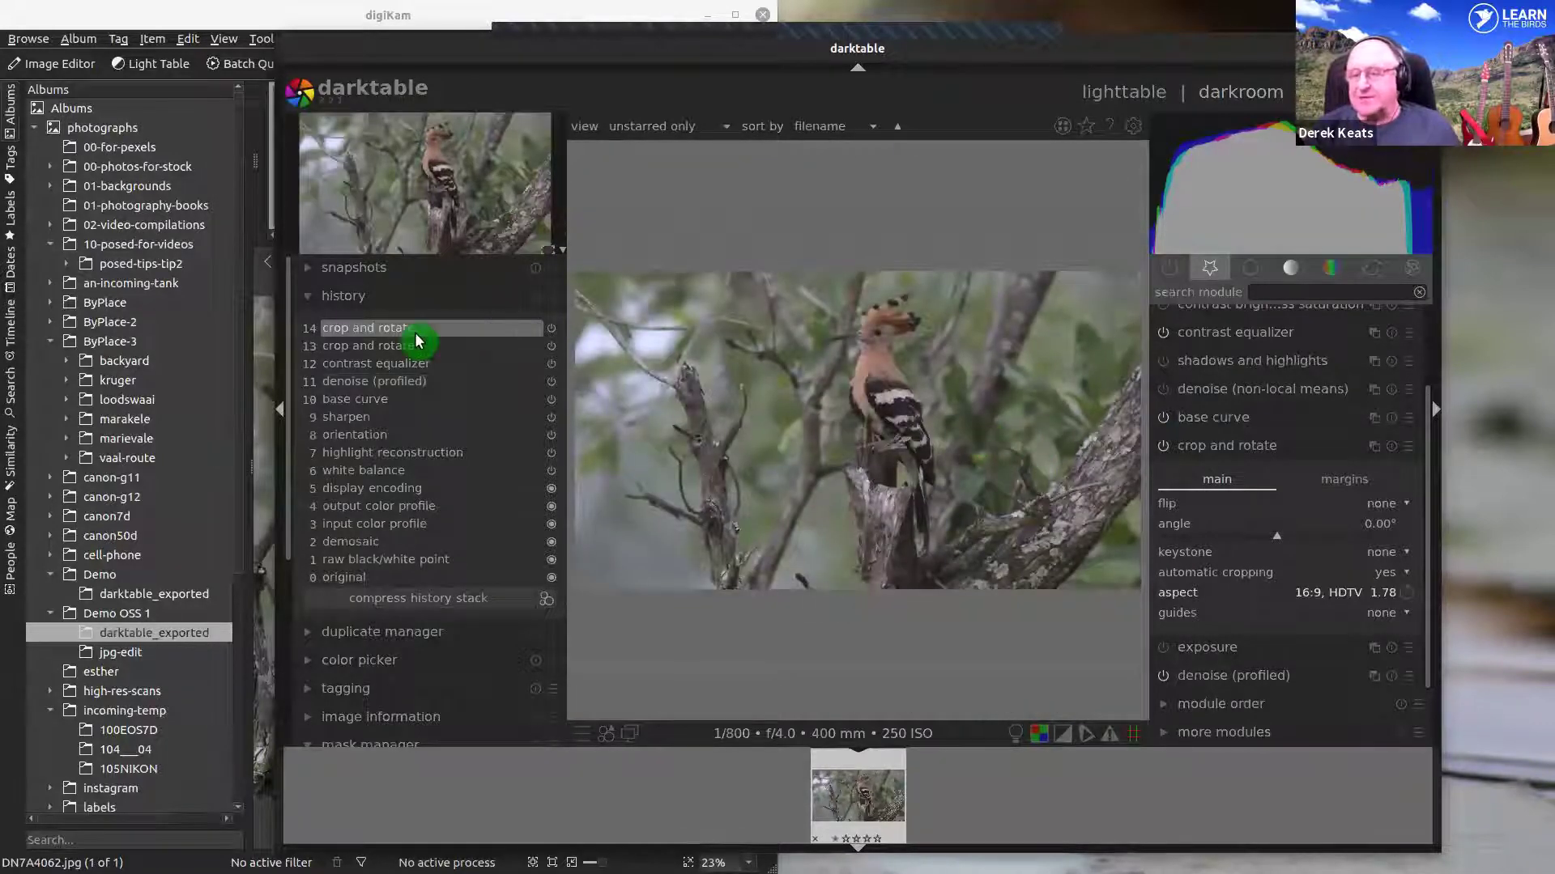
click(1104, 94)
click(1286, 732)
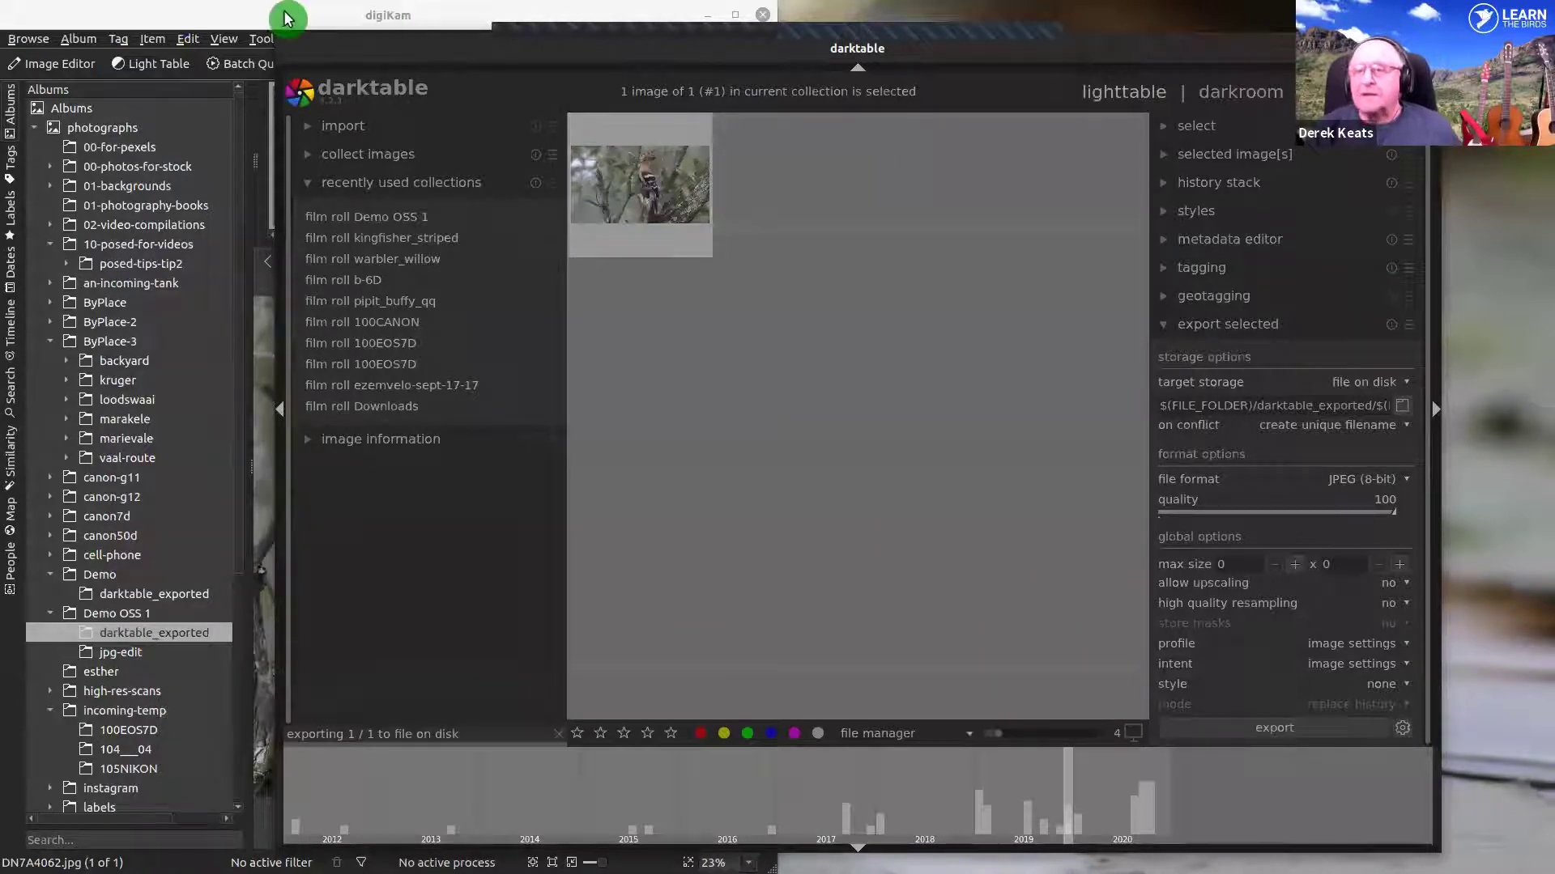
- Switch to digiKam and refresh the darktable_exported album under Demo OSS 1 to pick up the new export
click(83, 655)
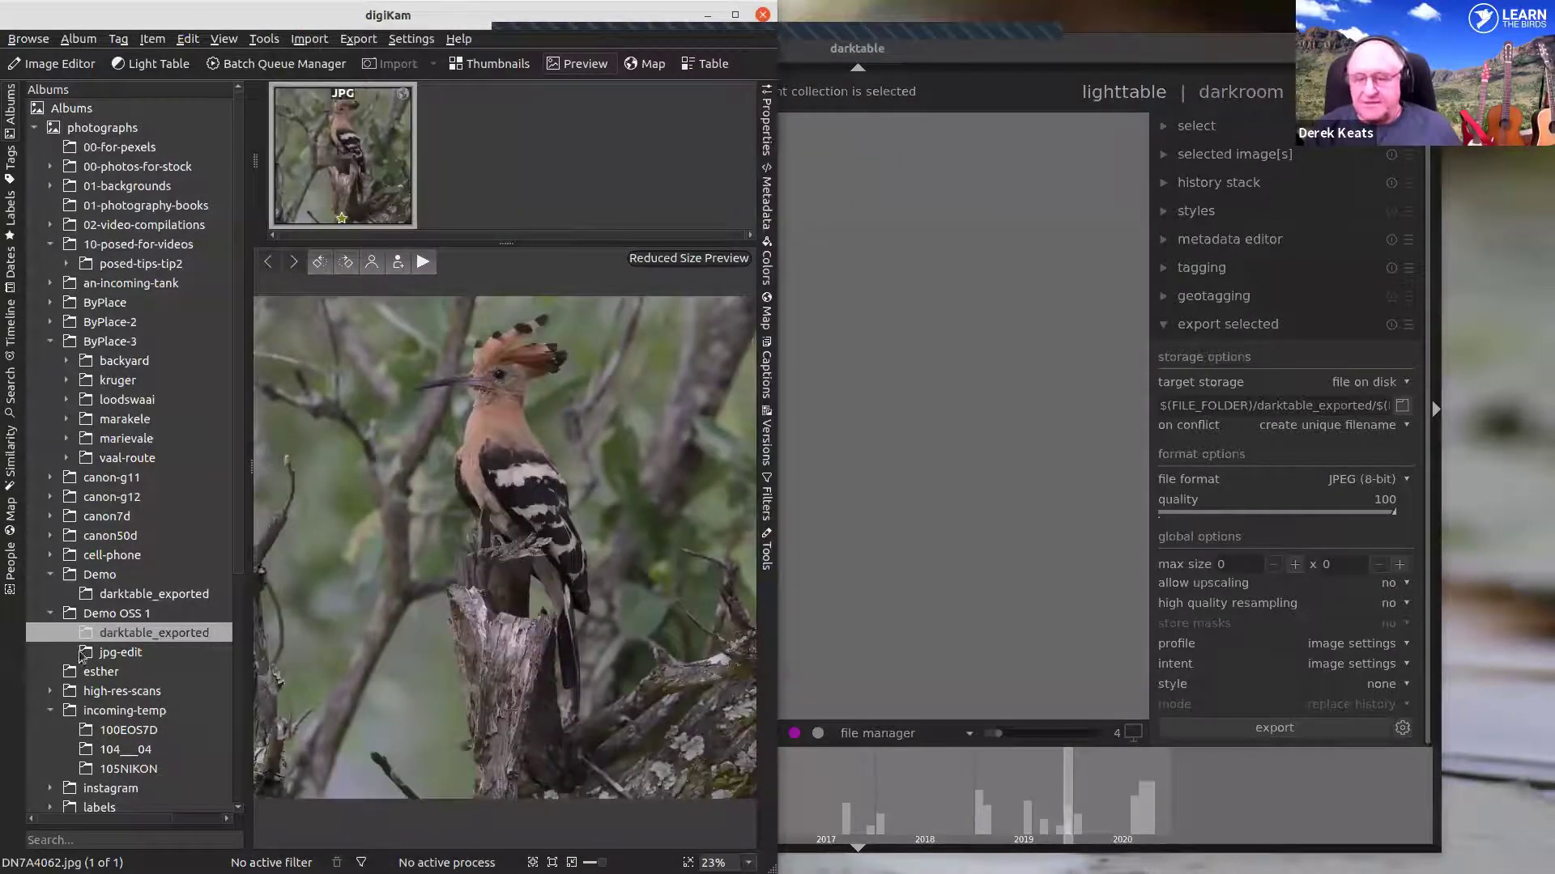
right_click(140, 636)
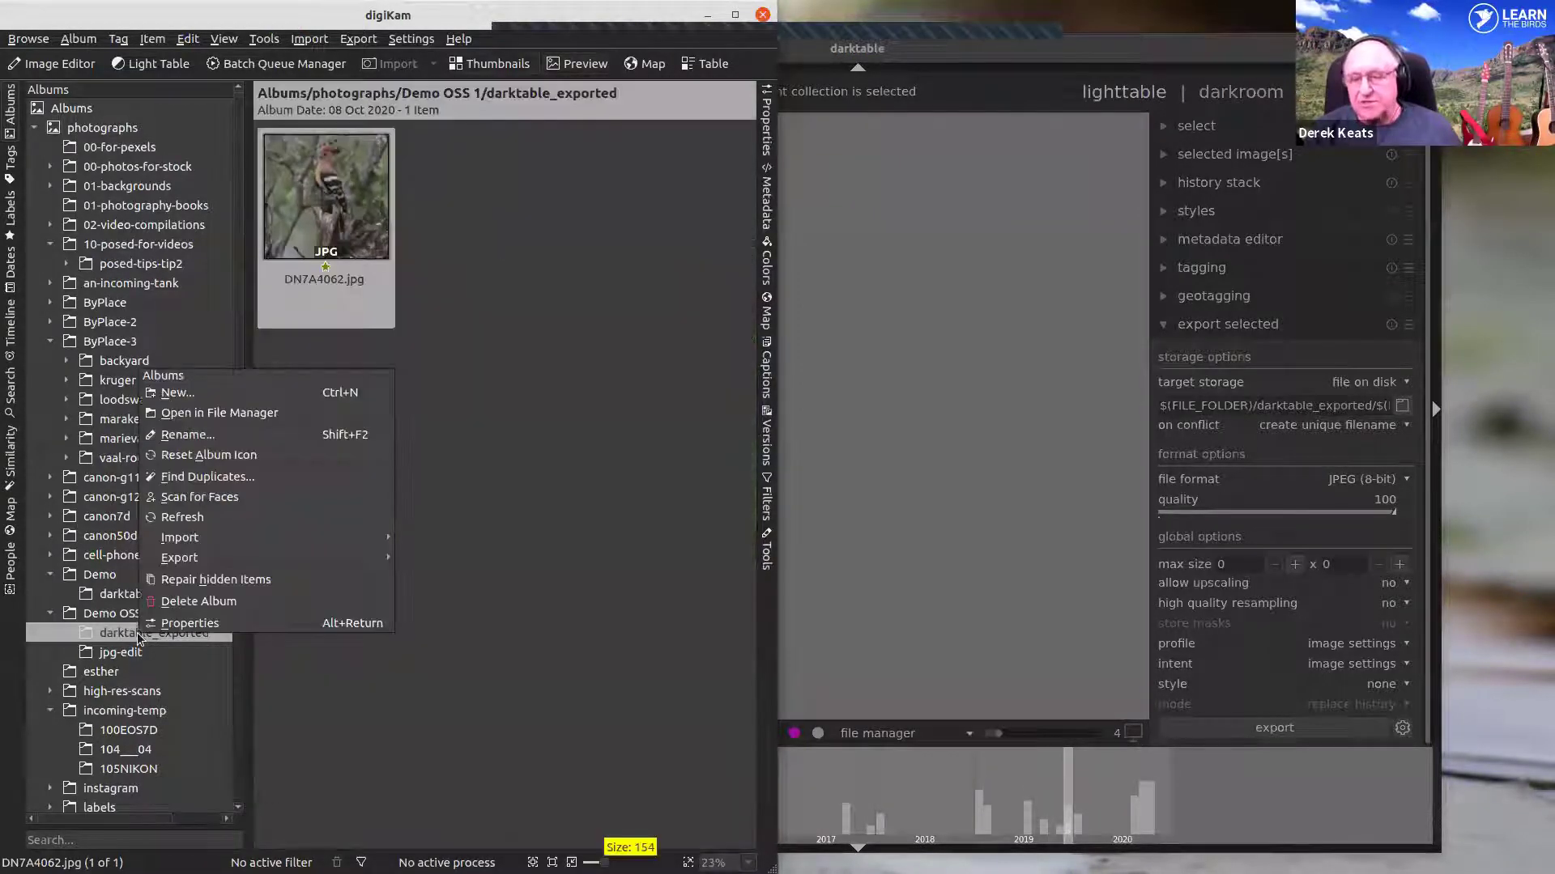
click(217, 515)
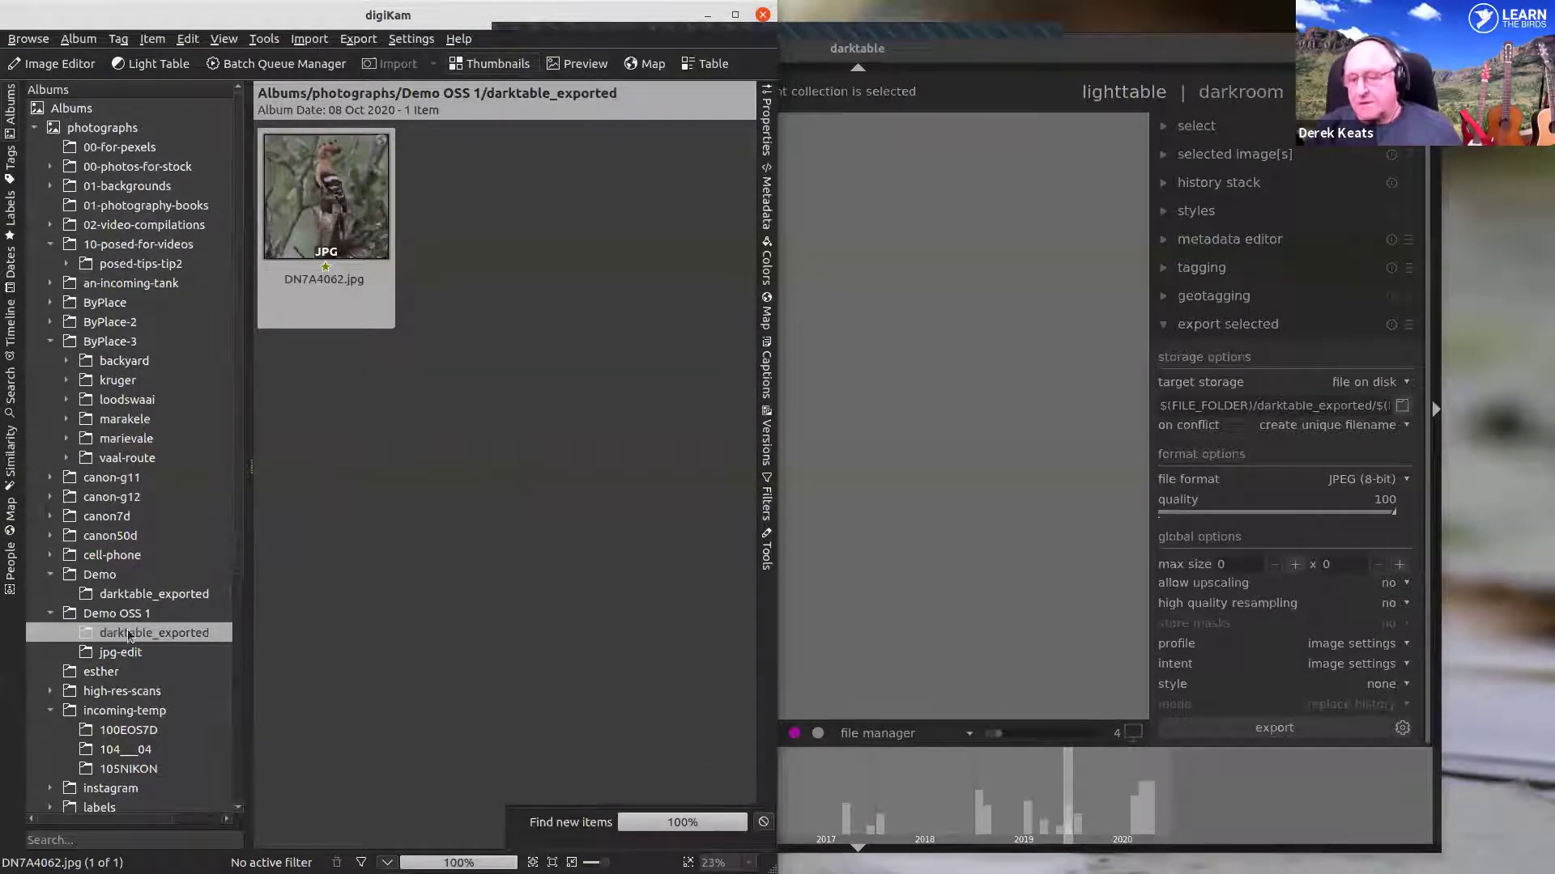
right_click(176, 633)
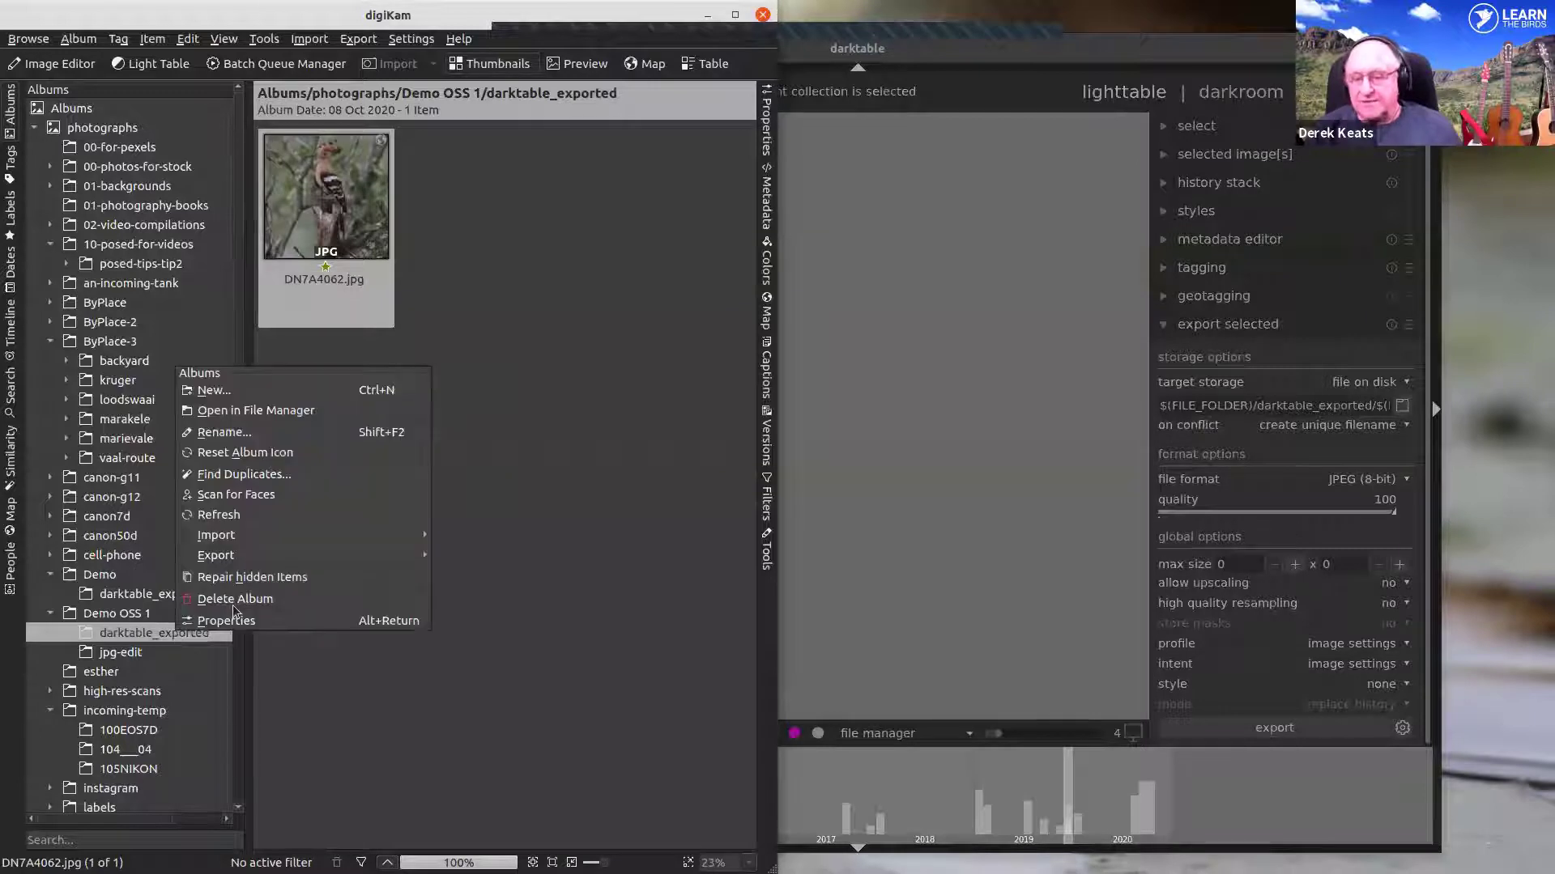
click(273, 512)
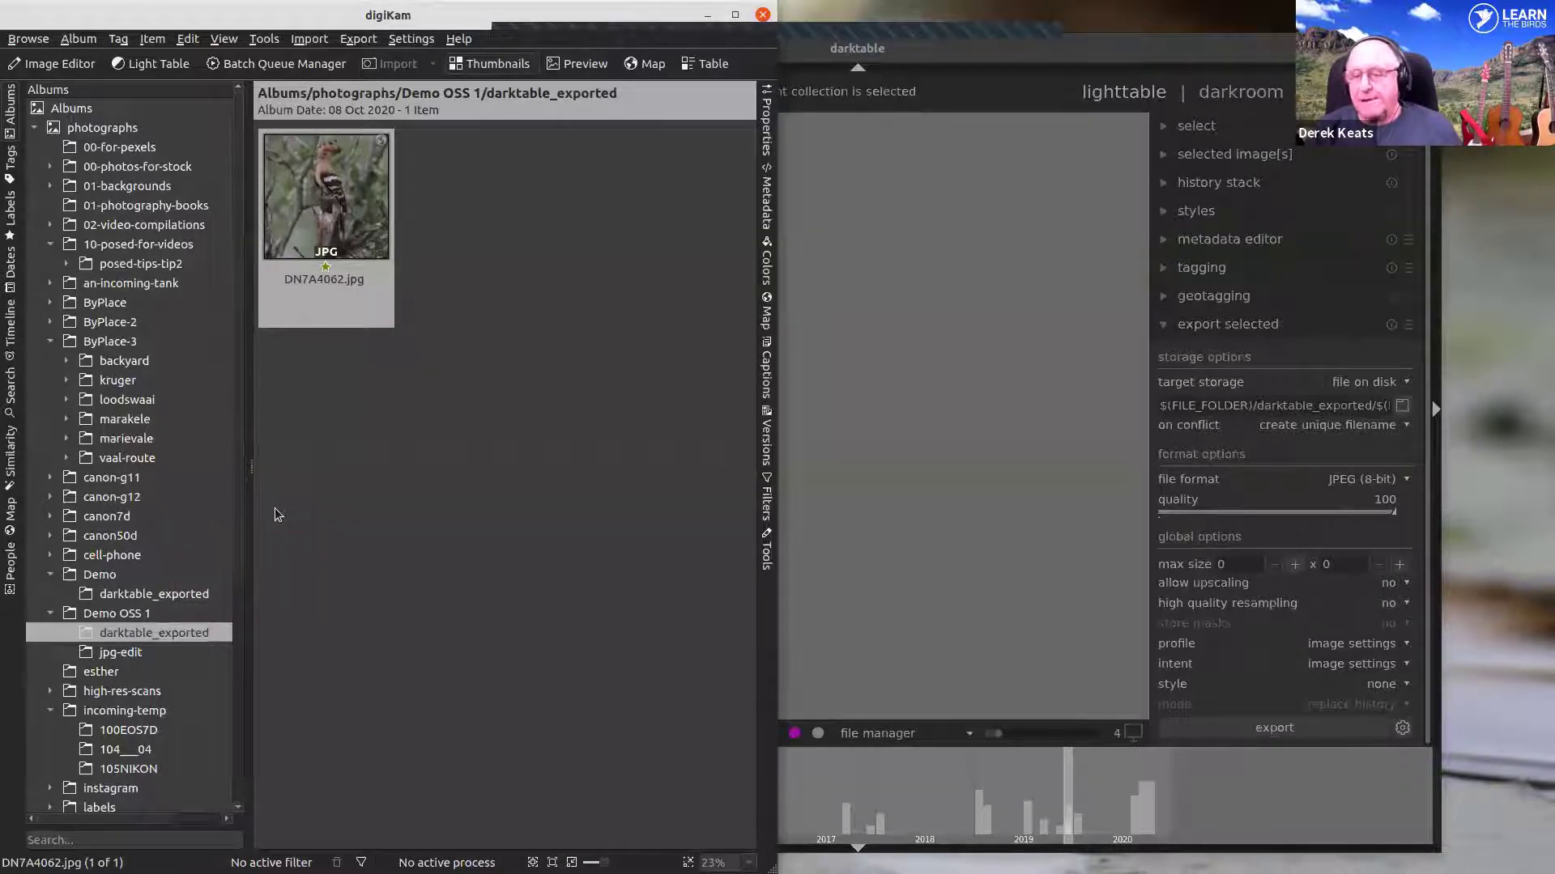
- Clear the selection and refresh the darktable_exported album under Demo OSS 1 once more
click(421, 486)
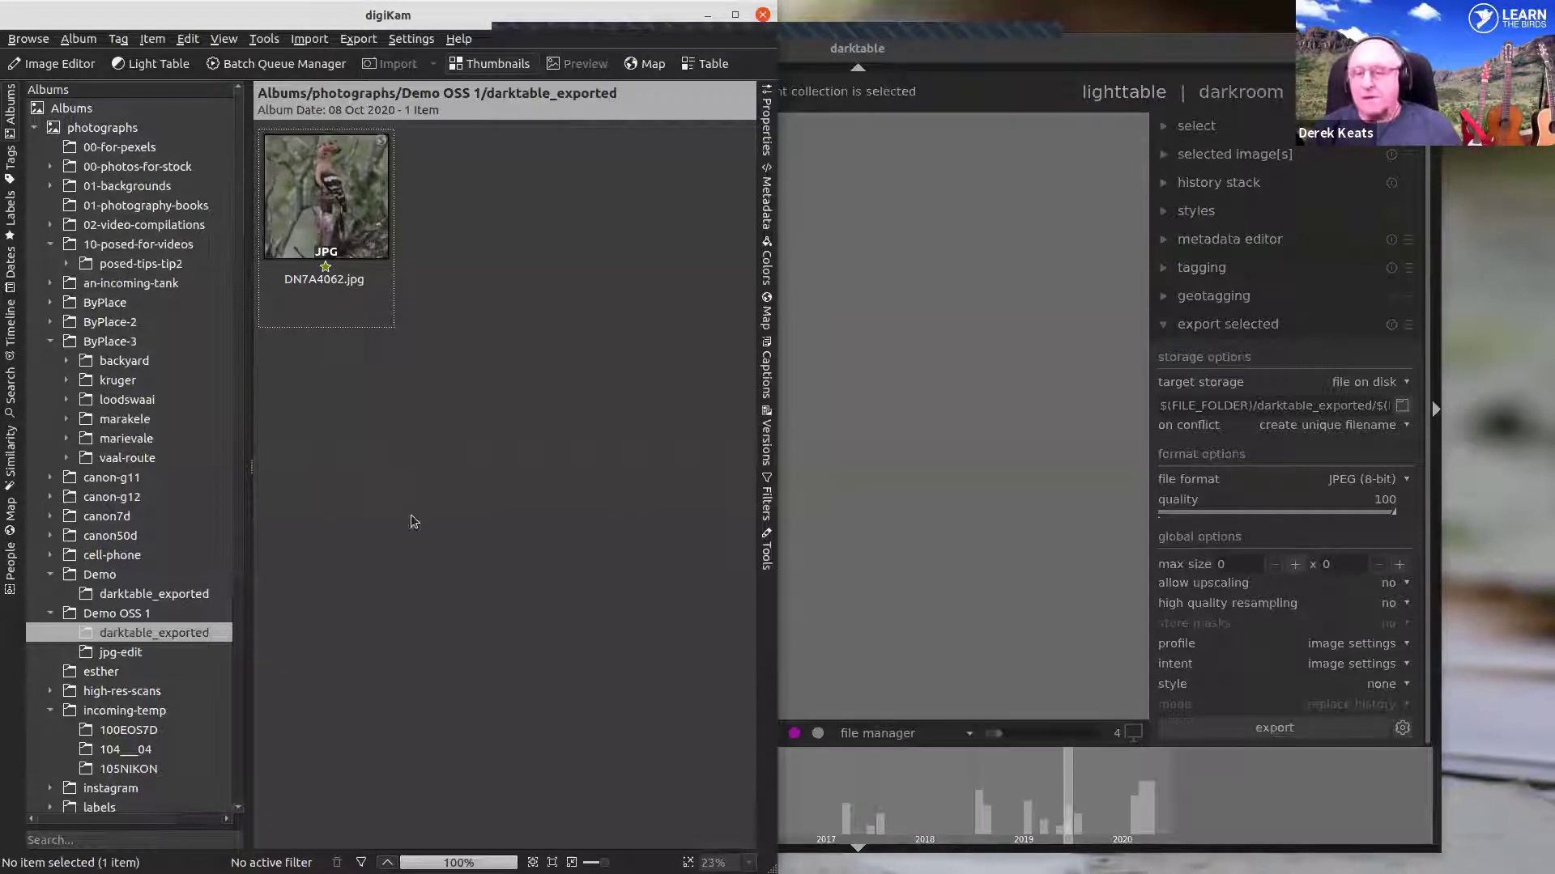
right_click(177, 632)
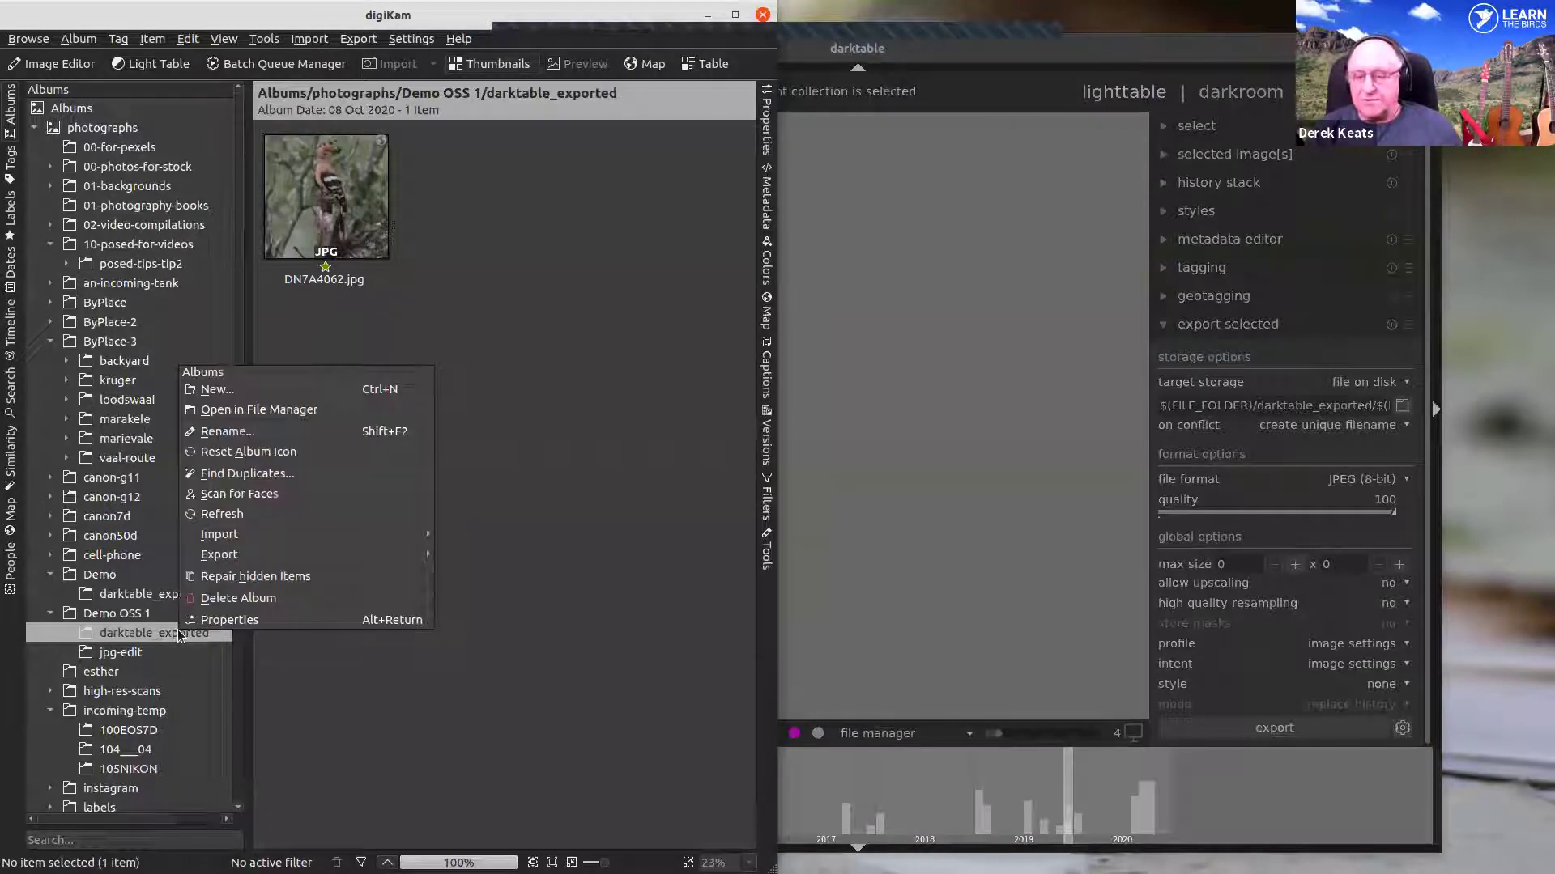
click(276, 515)
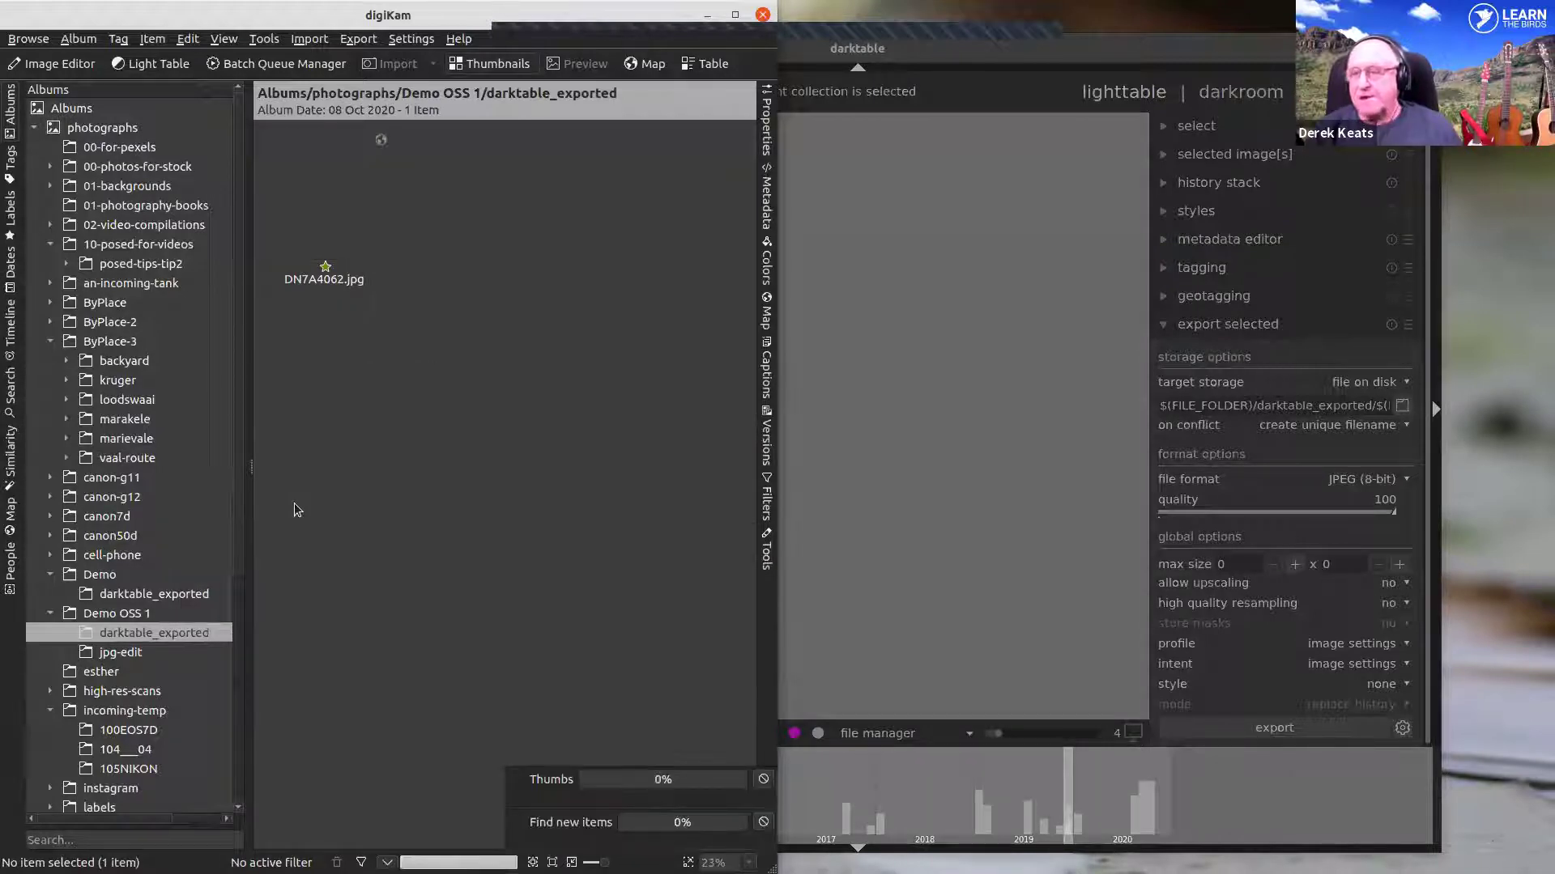
- Switch to darktable and export the widescreen hoopoe photo to disk again as an 8-bit JPEG at quality 100
click(1084, 50)
click(675, 145)
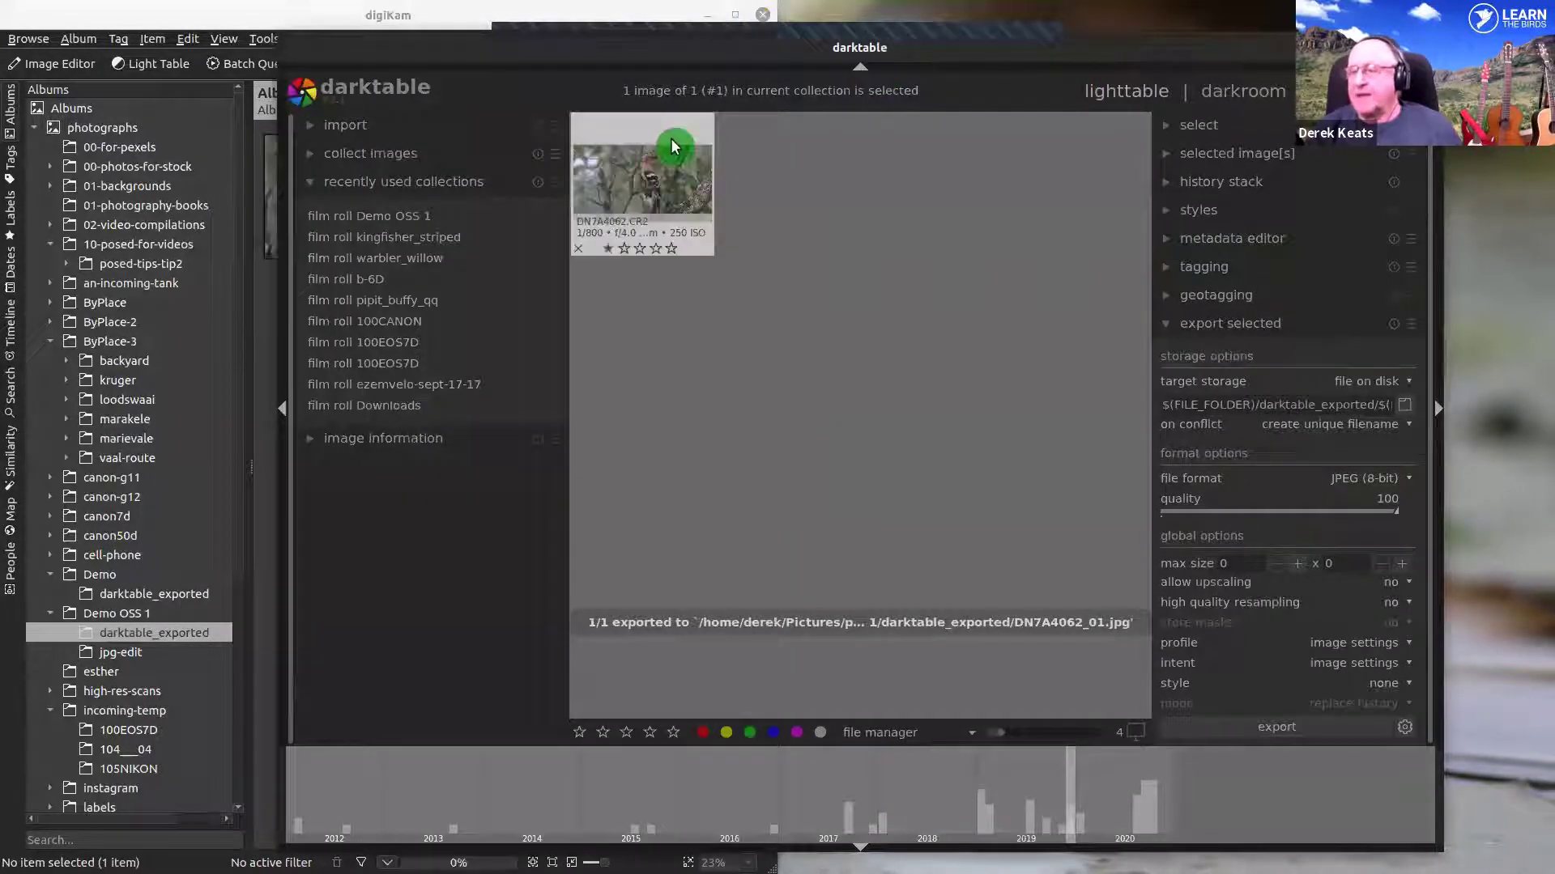
click(1311, 727)
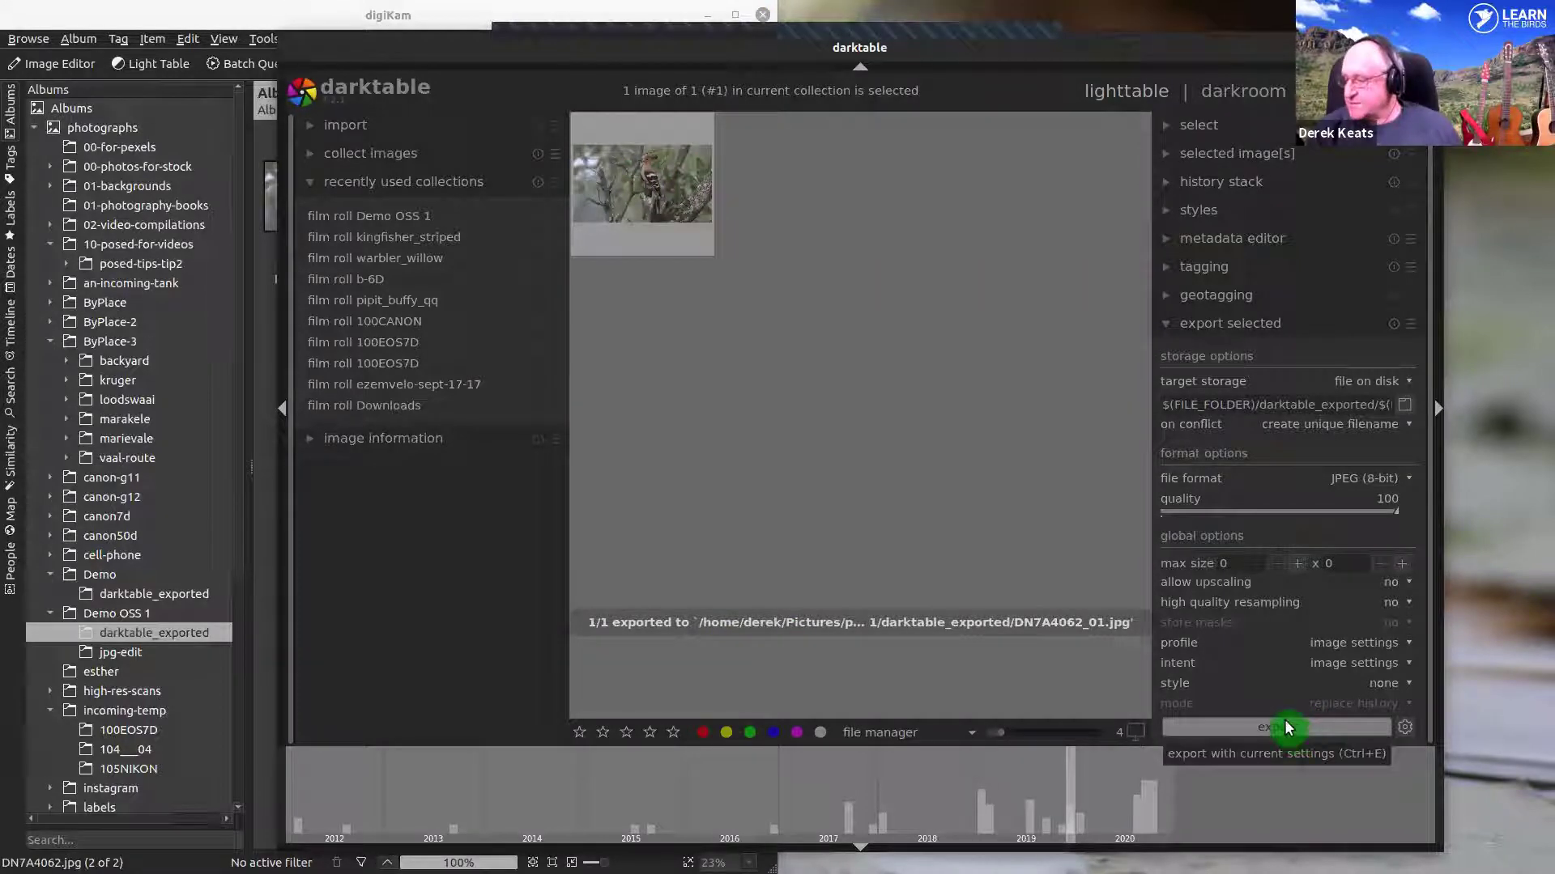
click(1302, 726)
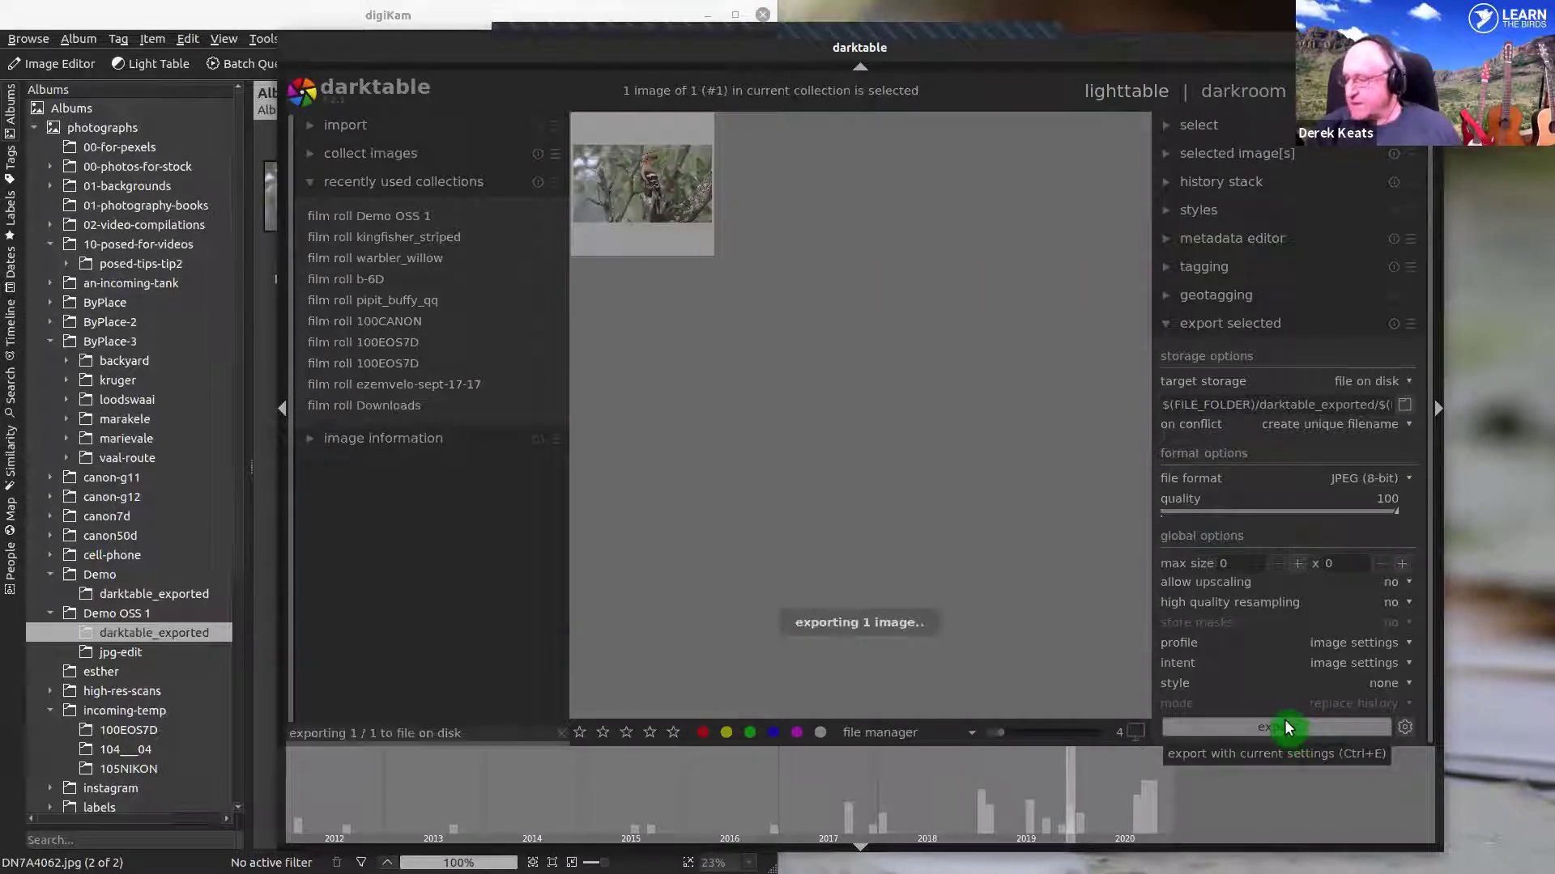
- Switch back to digiKam, preview the widescreen export DN7A4062_01.jpg in a maximized window, view it in full screen, and exit full screen
click(409, 16)
click(350, 192)
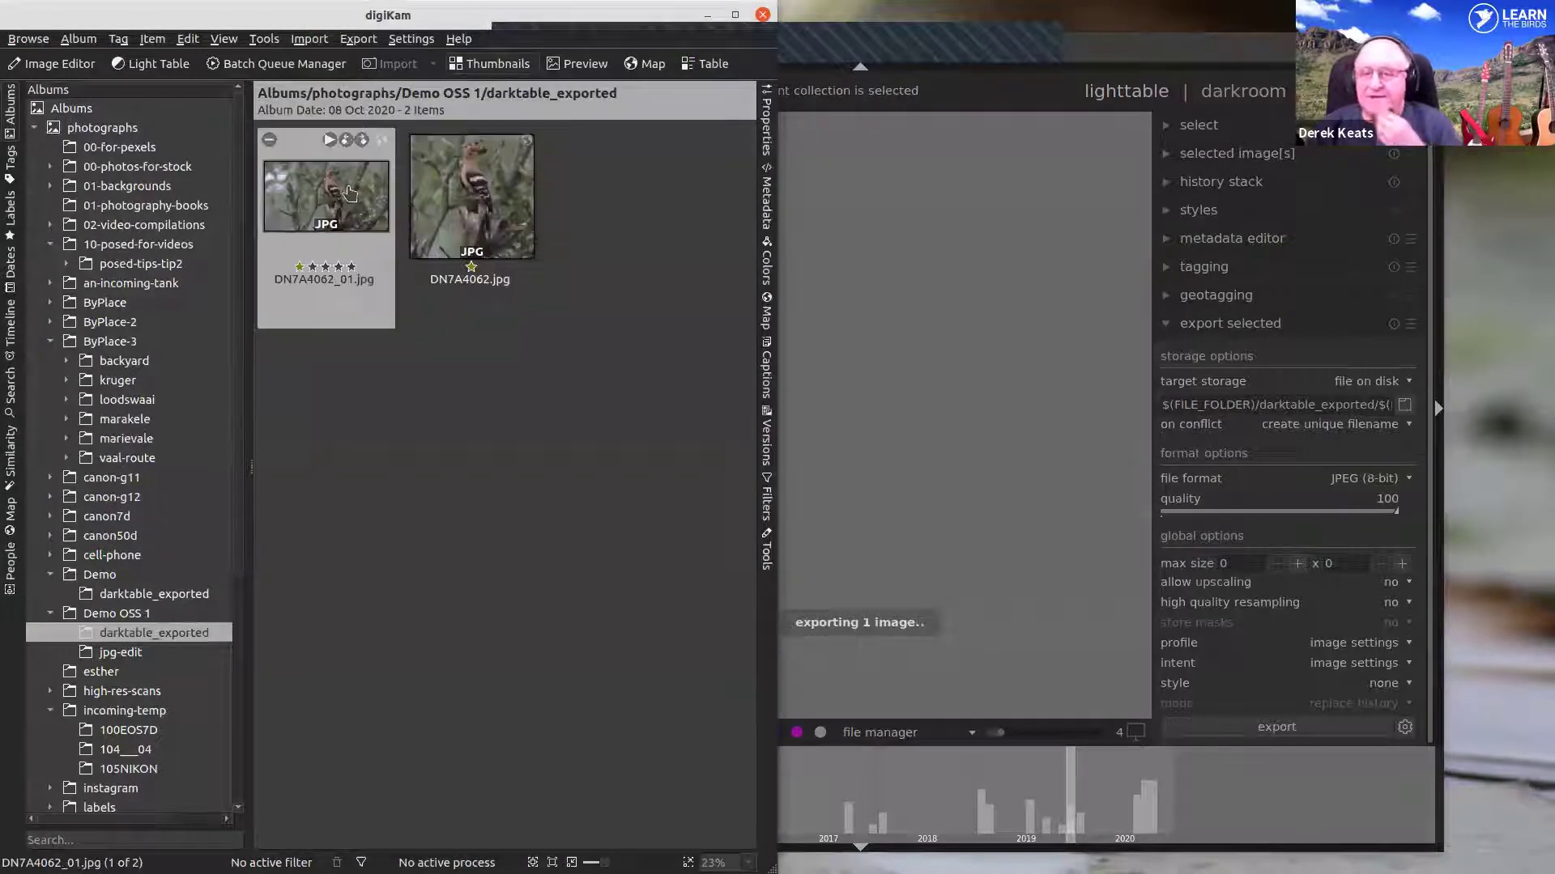
double_click(350, 193)
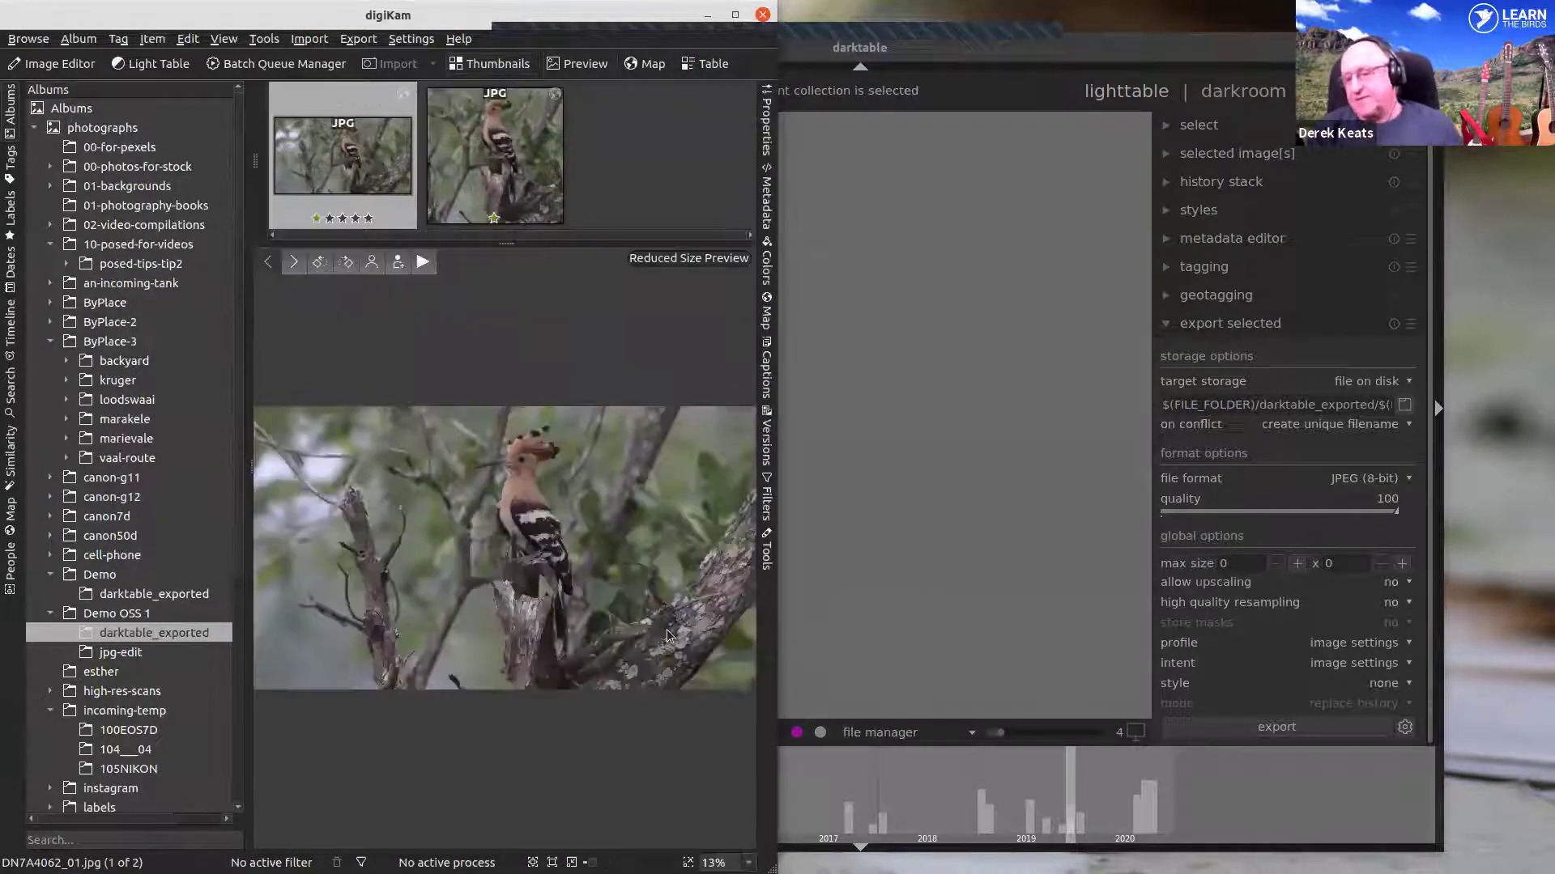
double_click(555, 16)
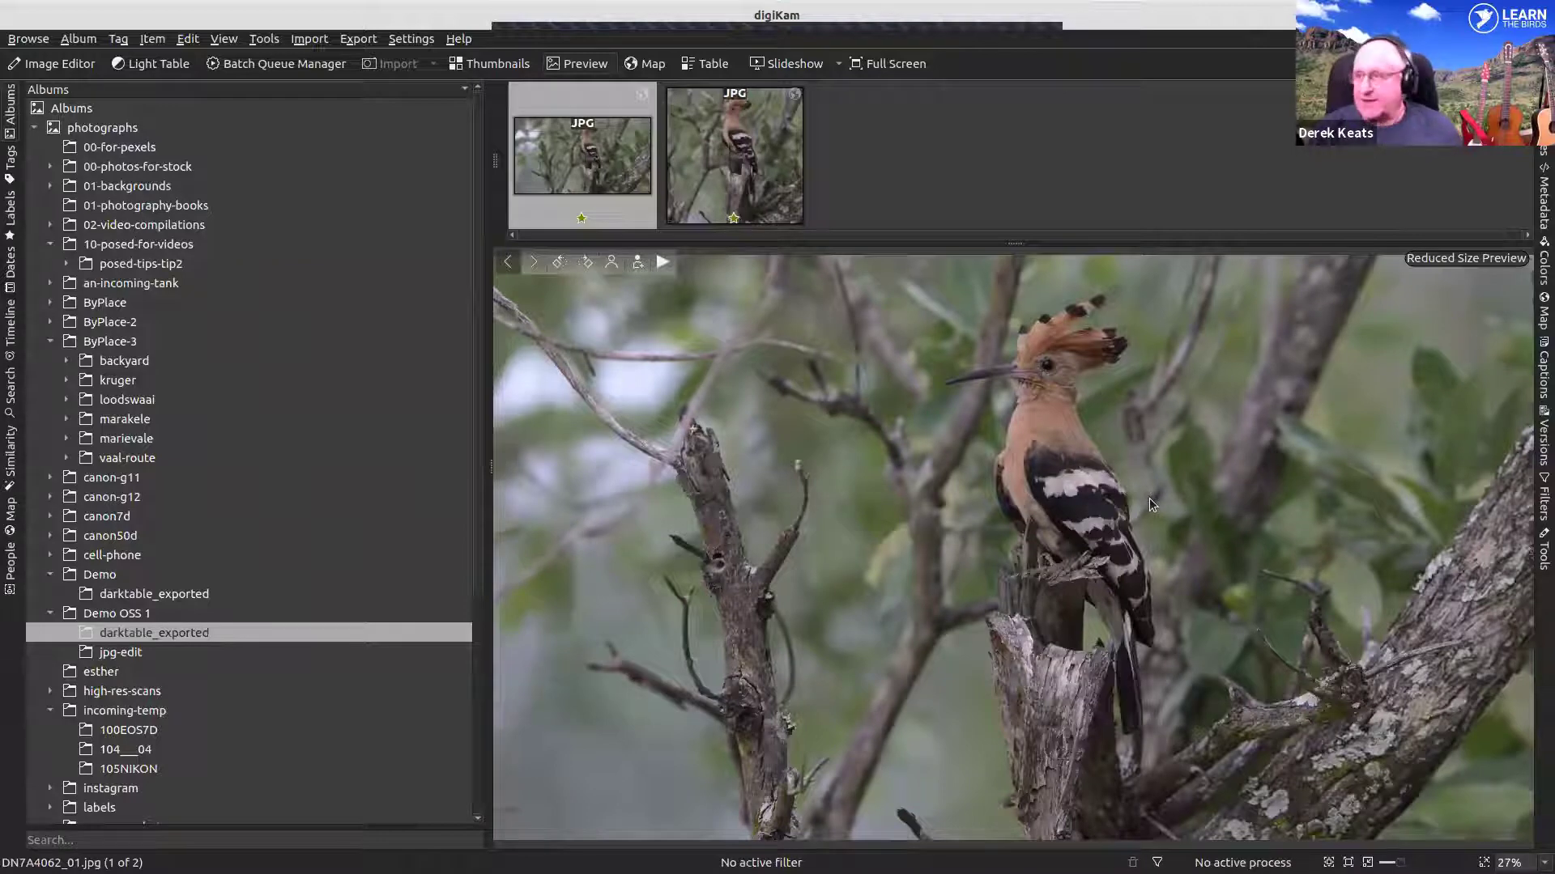
click(915, 65)
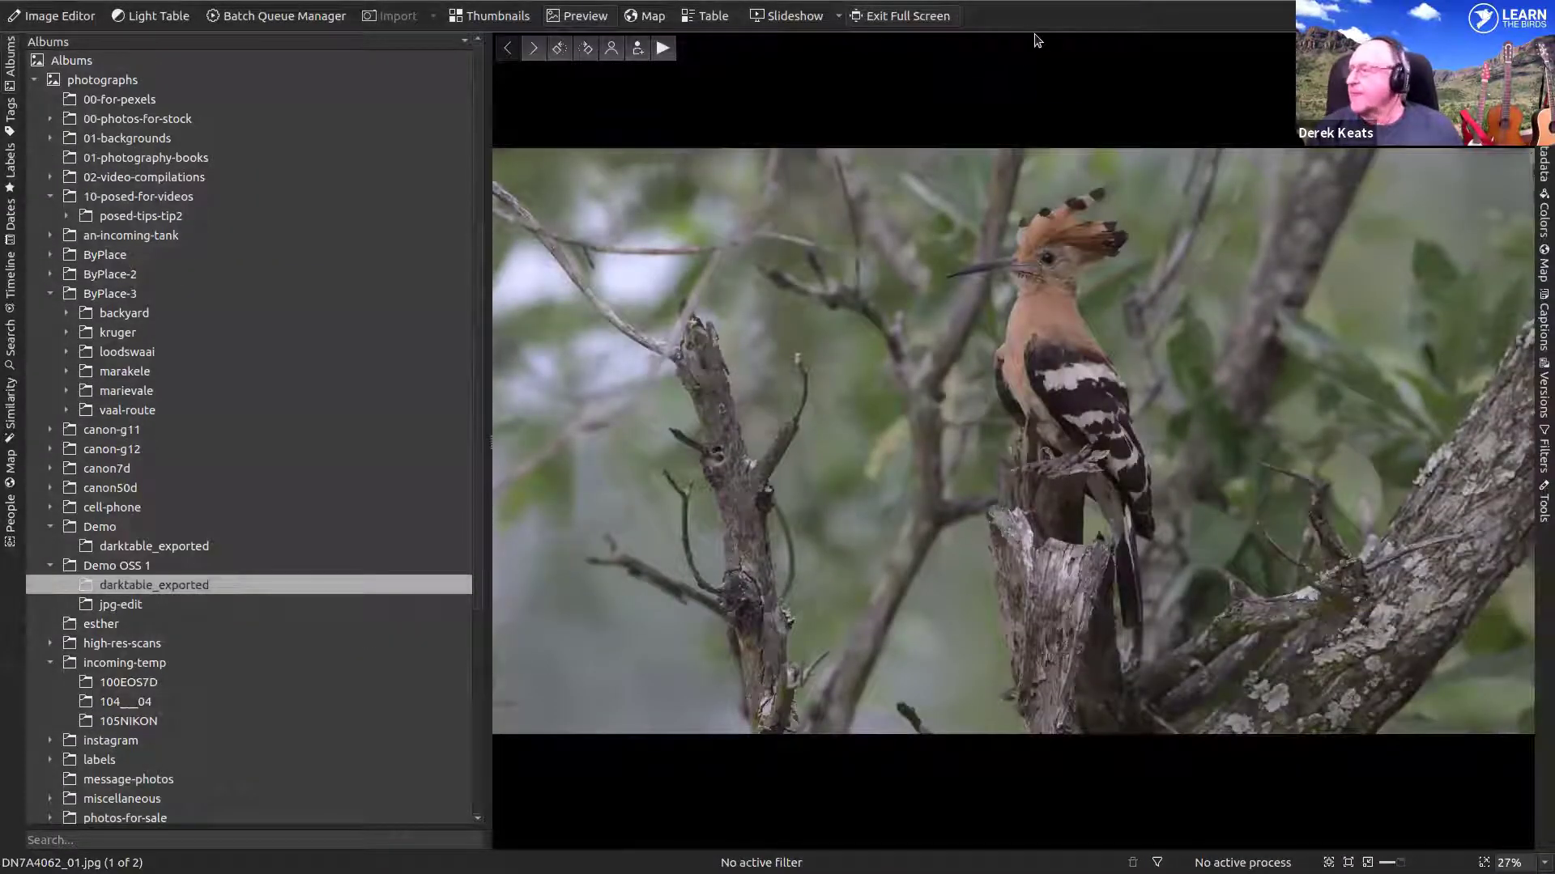
click(939, 18)
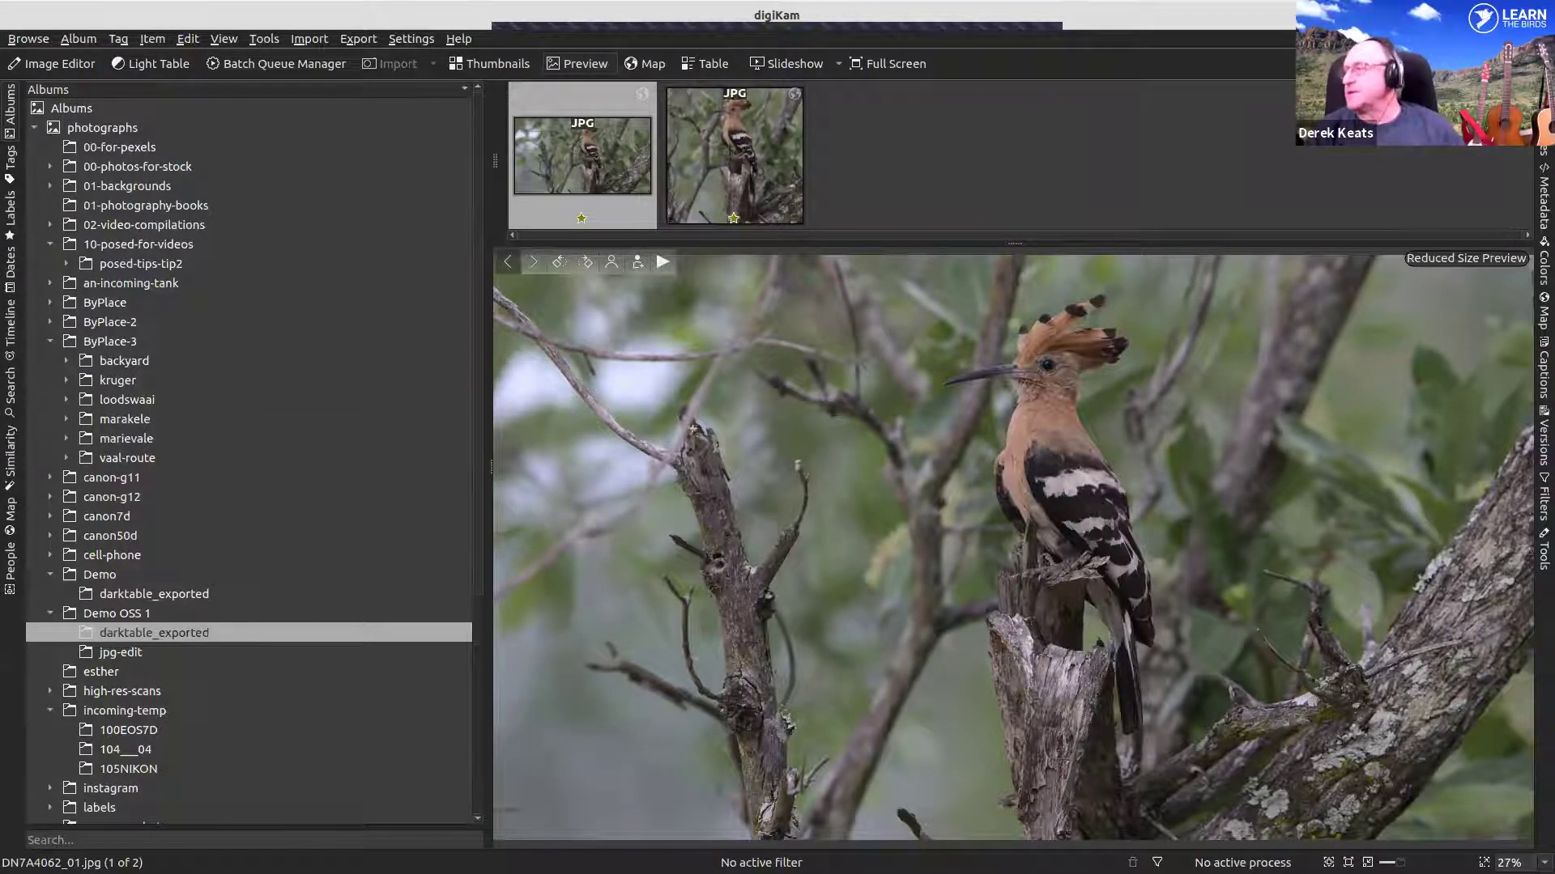
drag(1090, 15, 961, 174)
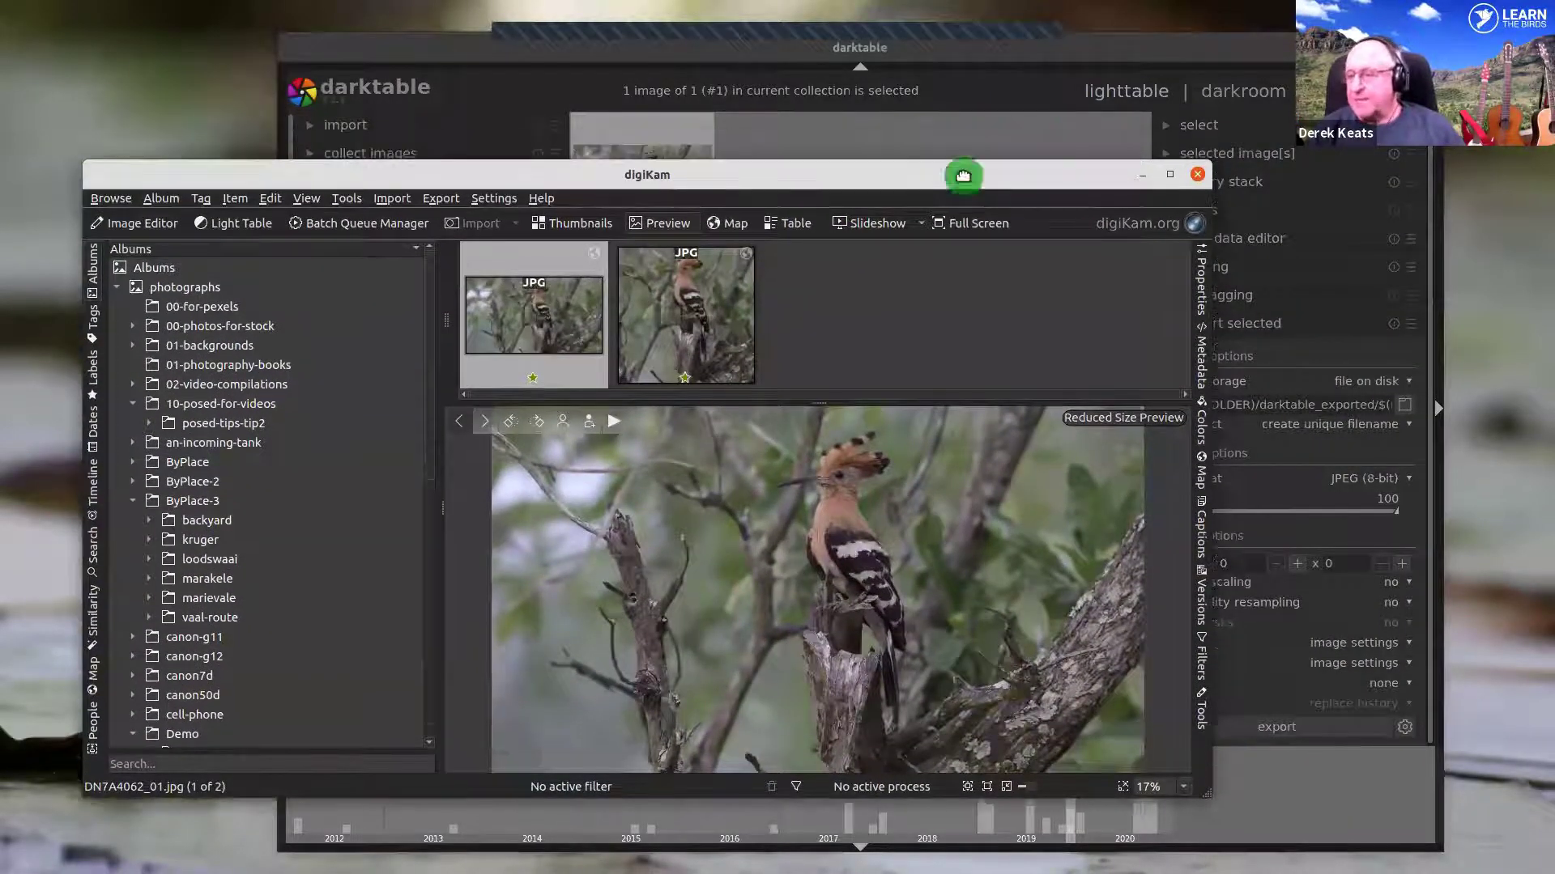
click(1043, 51)
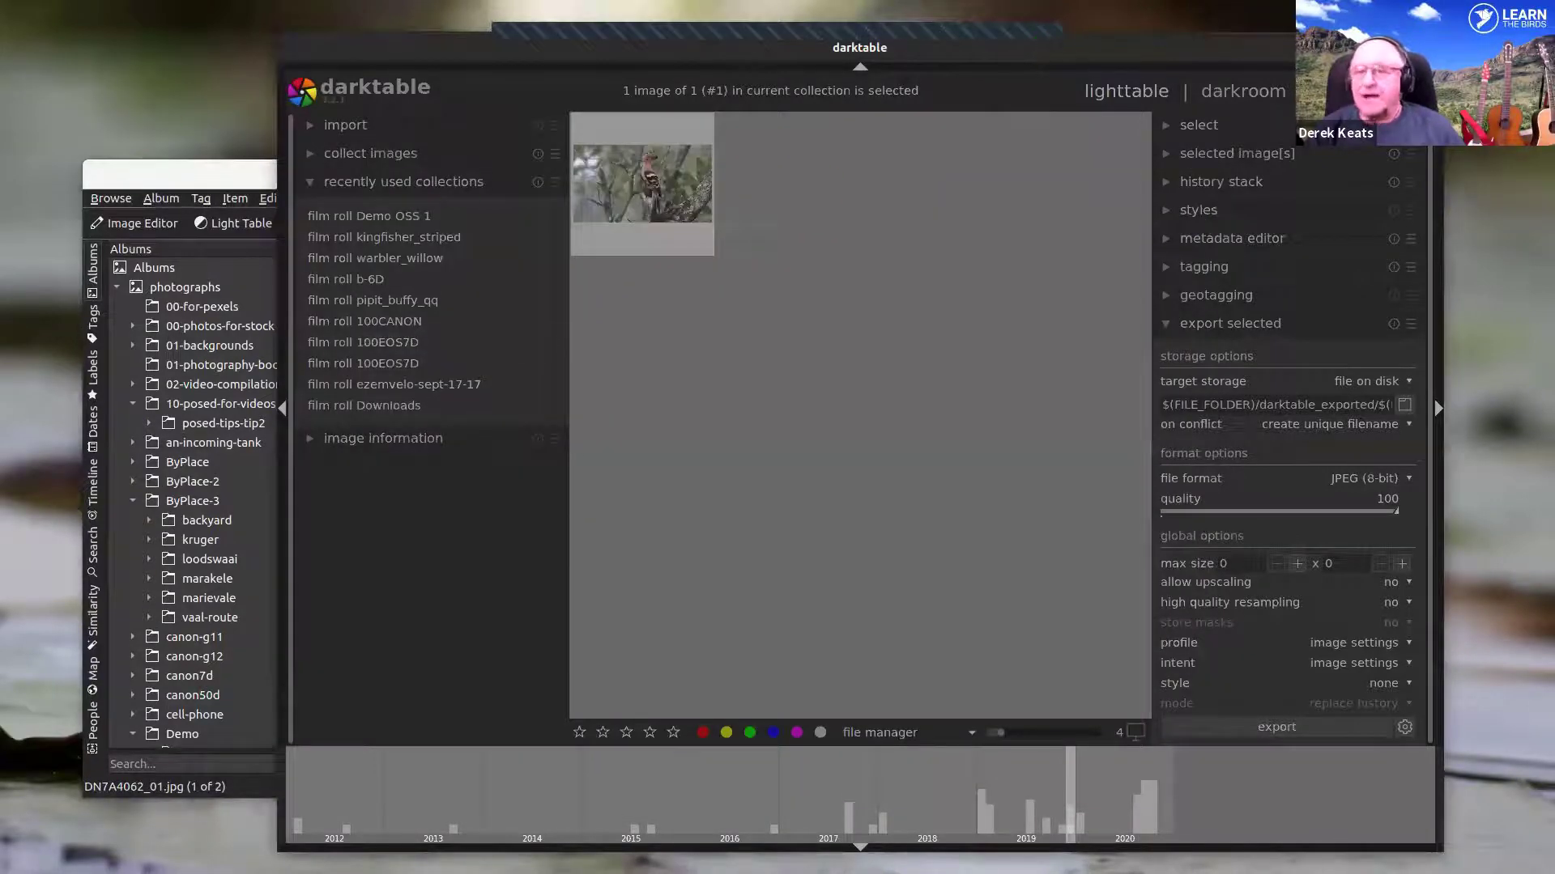
click(143, 174)
double_click(580, 167)
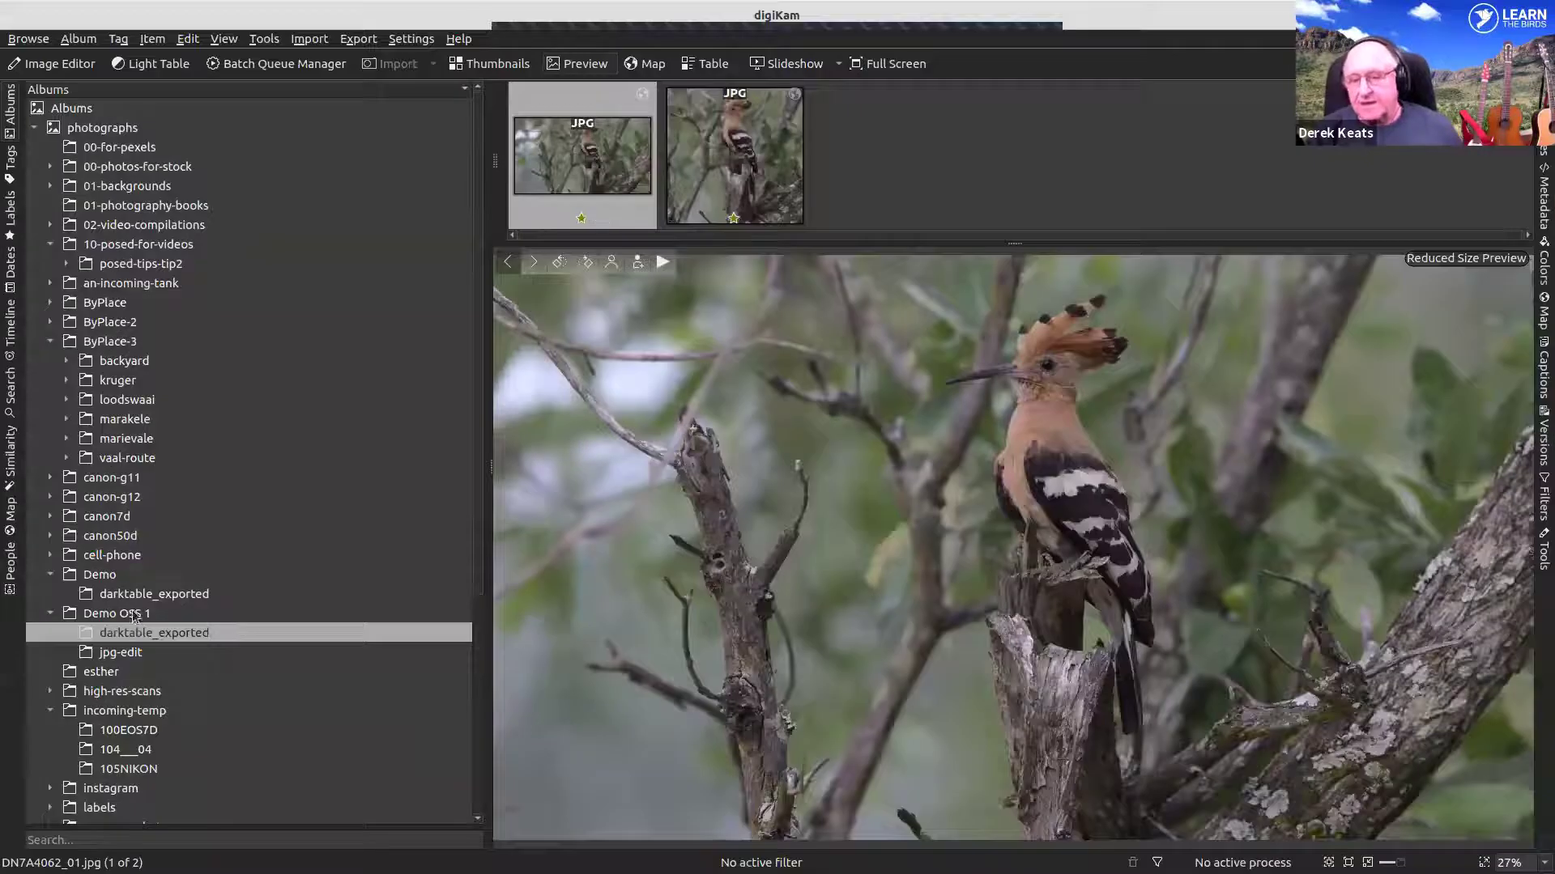
- Browse the Demo OSS 1 album and its darktable_exported and jpg-edit subalbums, ending on Demo OSS 1 with IMG_3021.CR2 selected
click(134, 613)
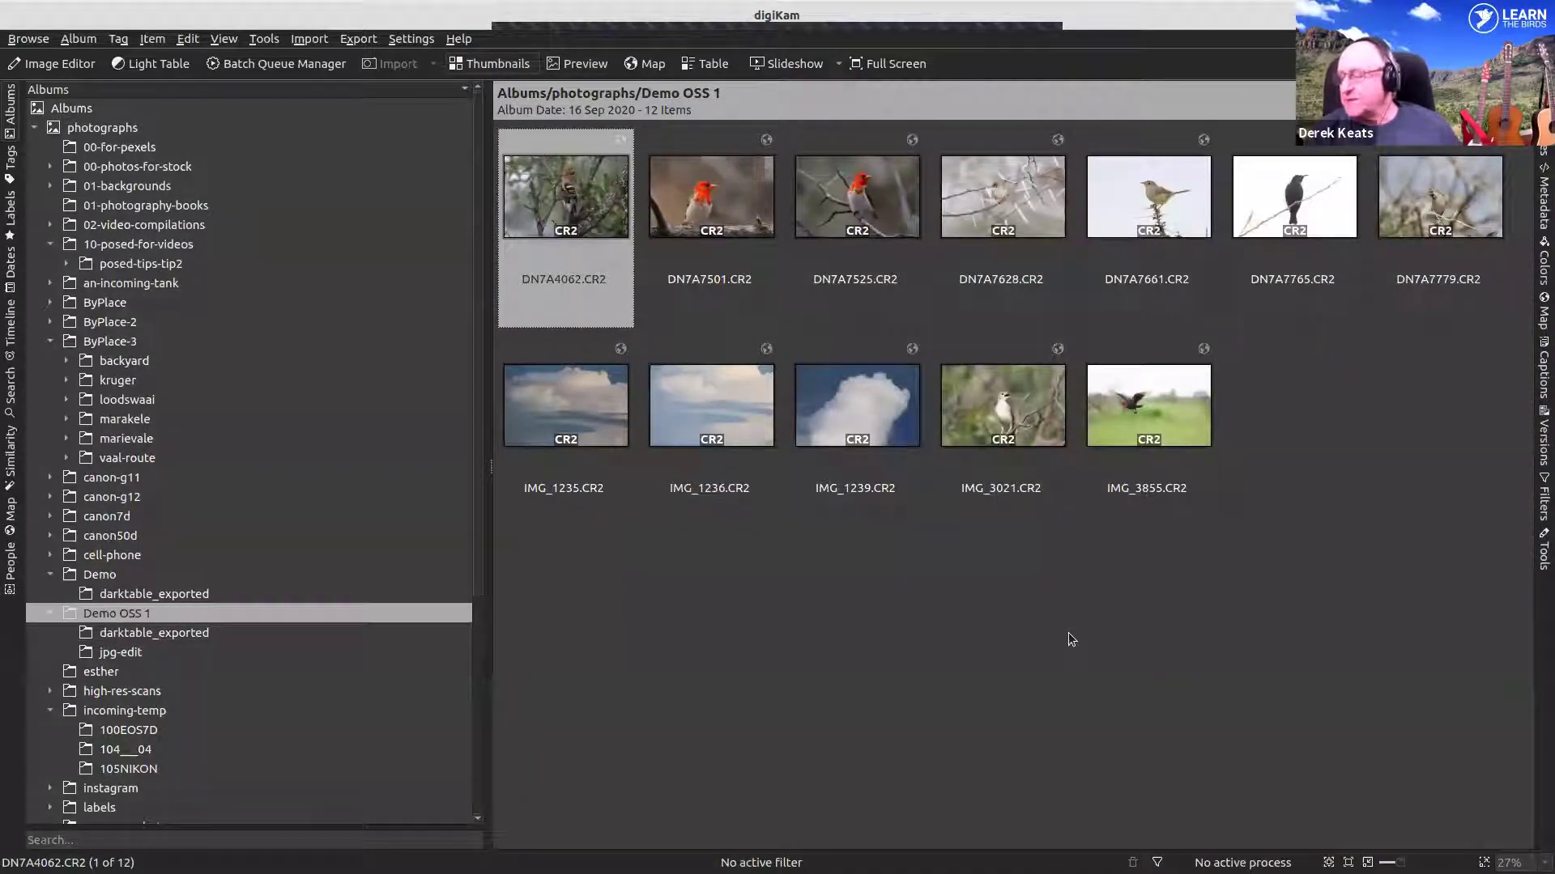
mouse_move(1004, 411)
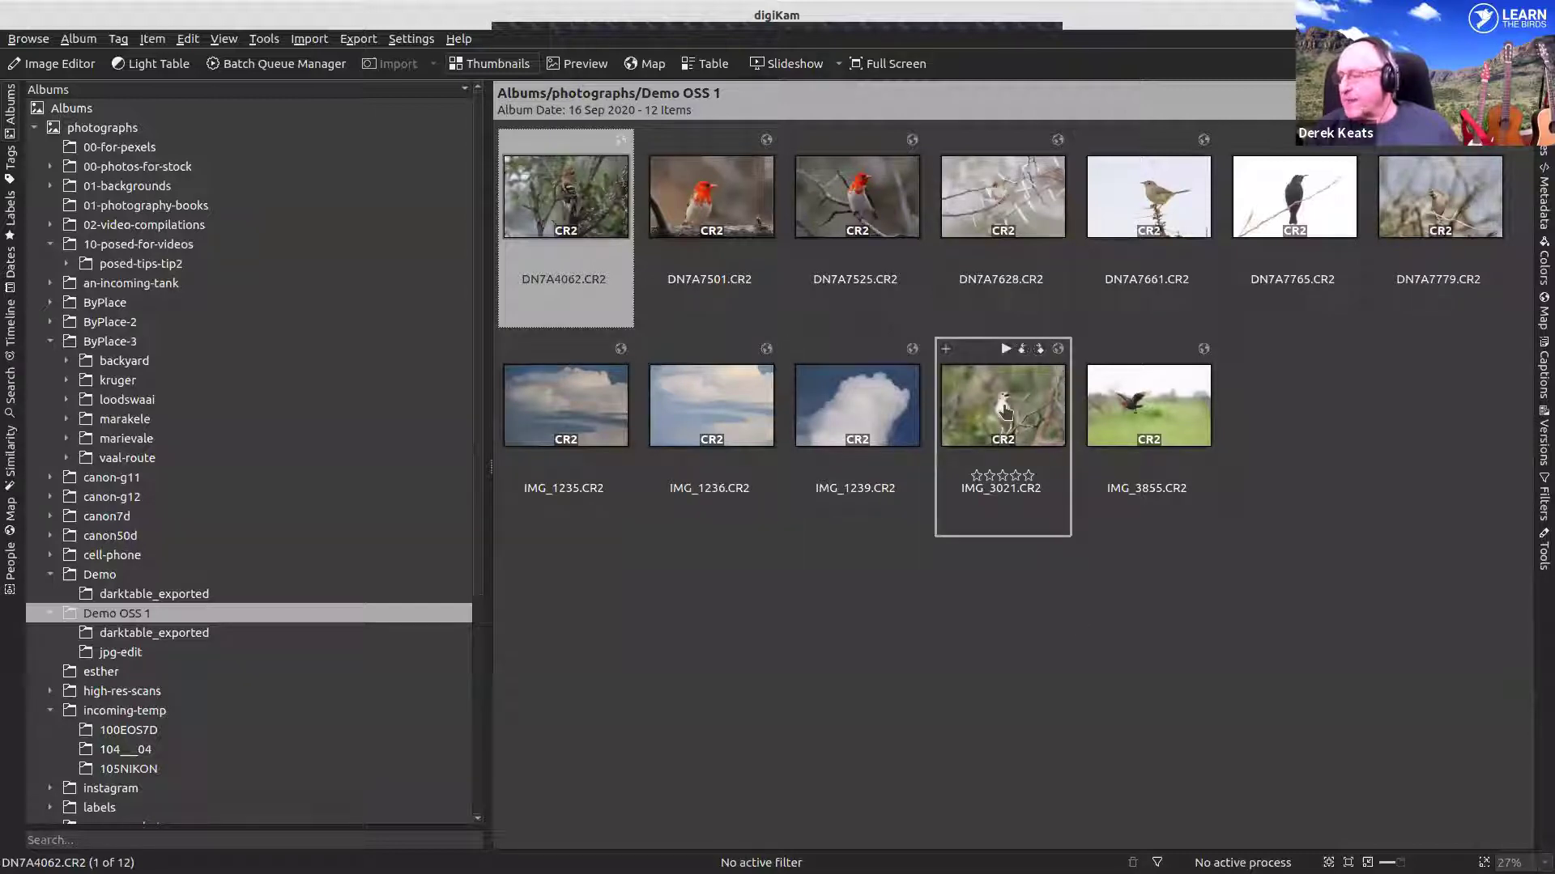
click(1004, 412)
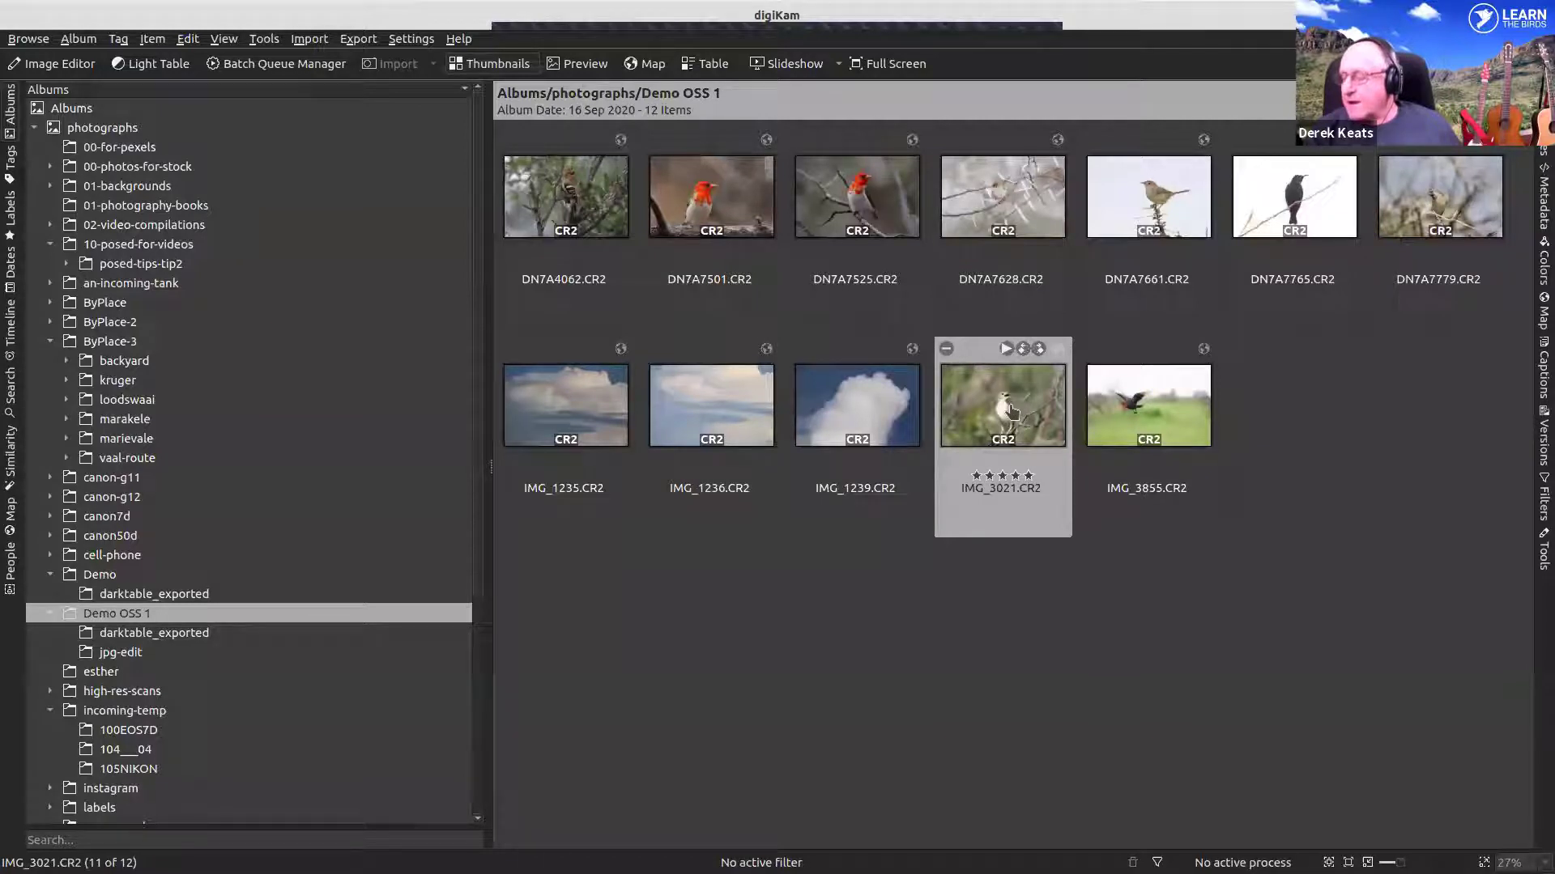
click(184, 634)
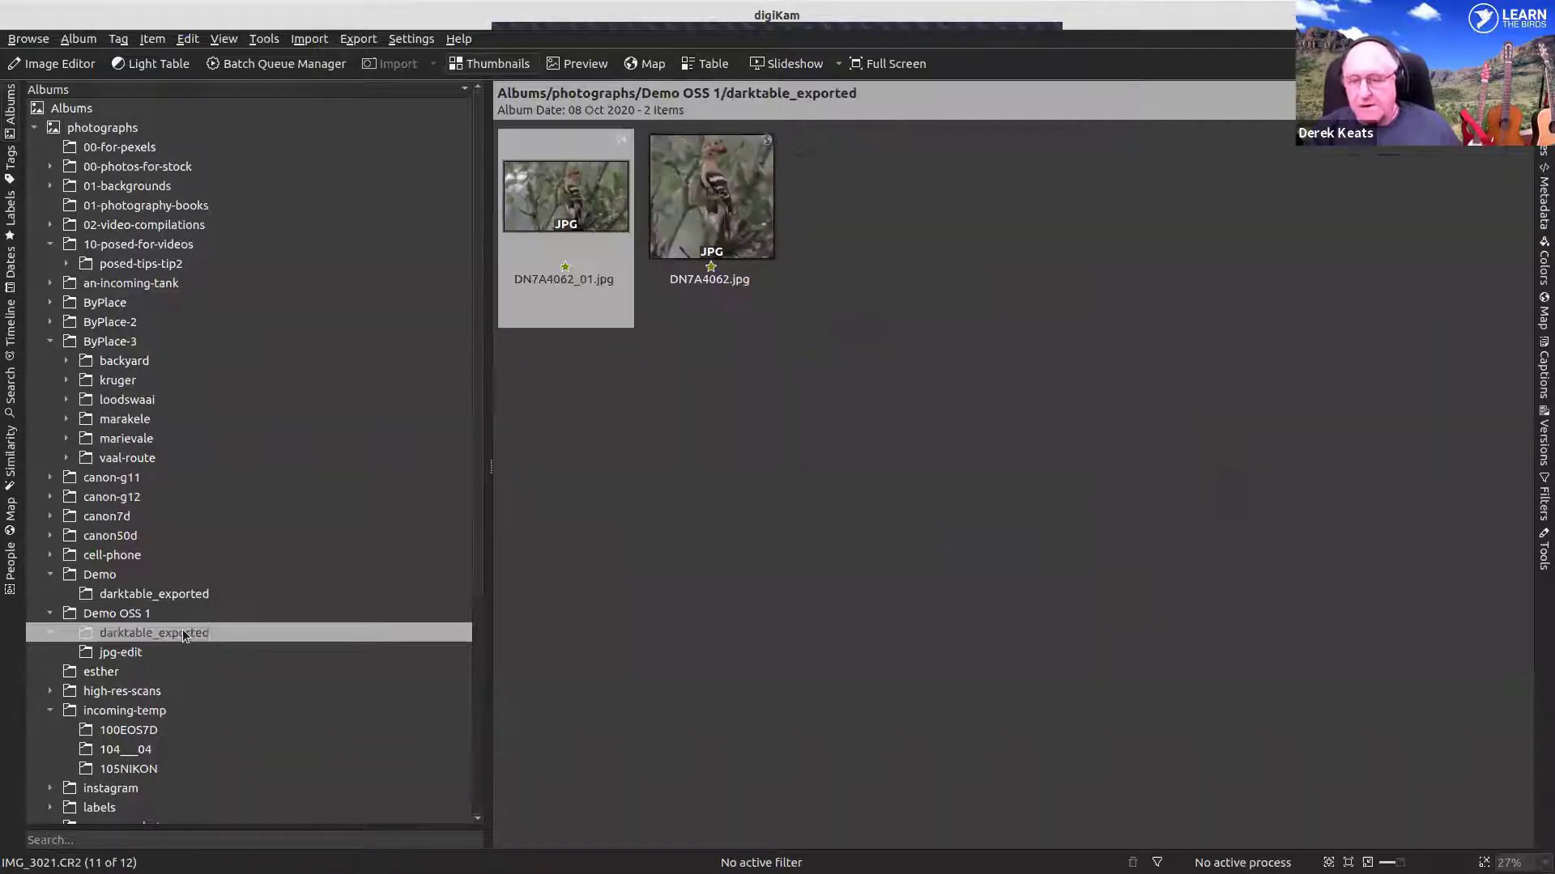
click(144, 653)
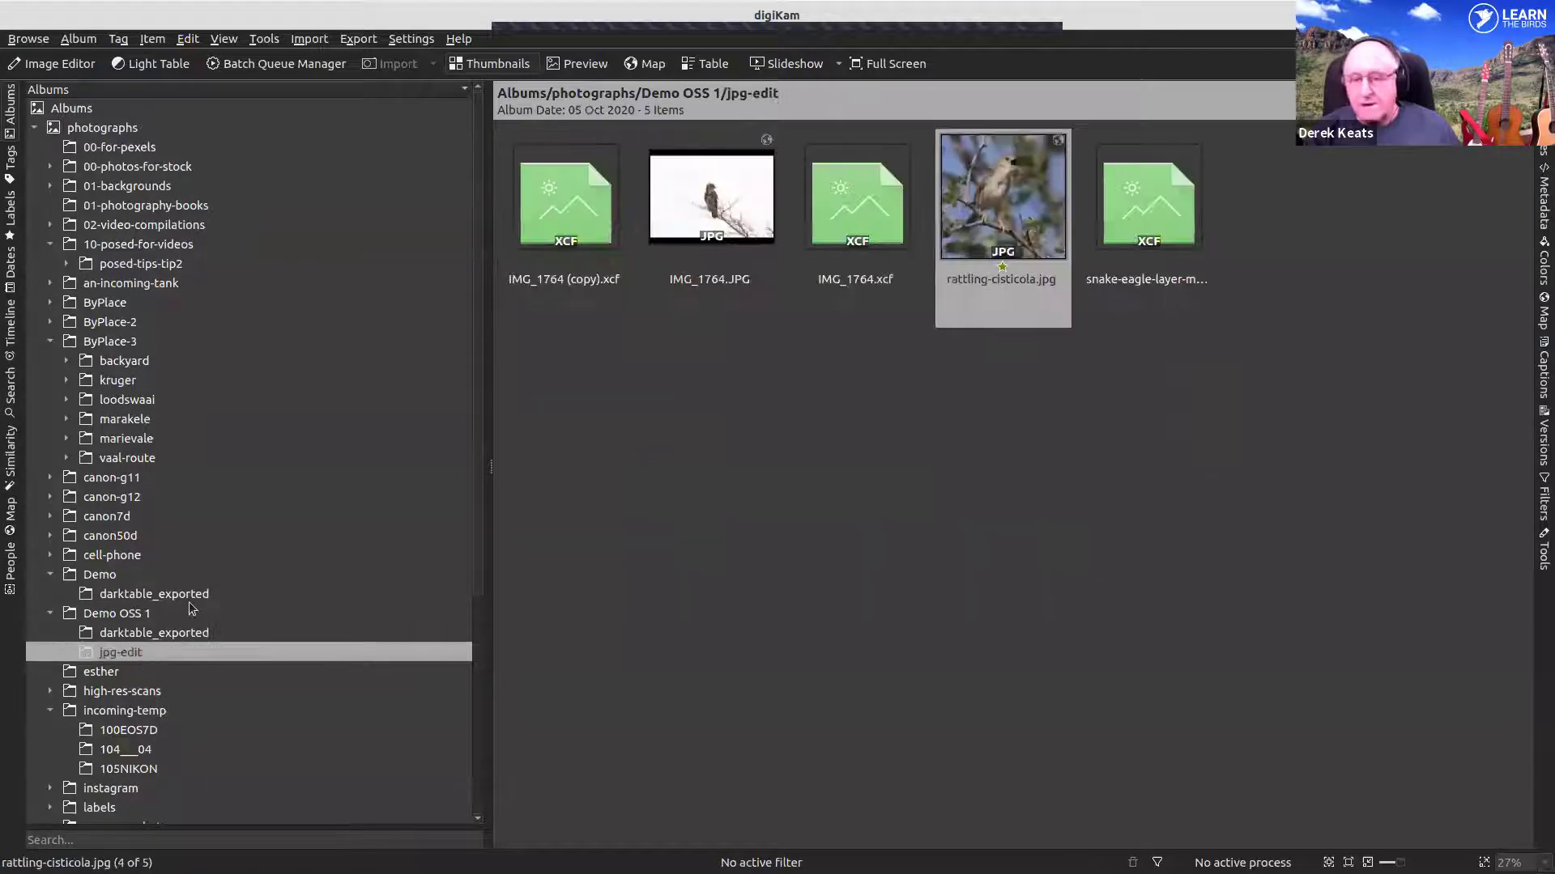
double_click(173, 619)
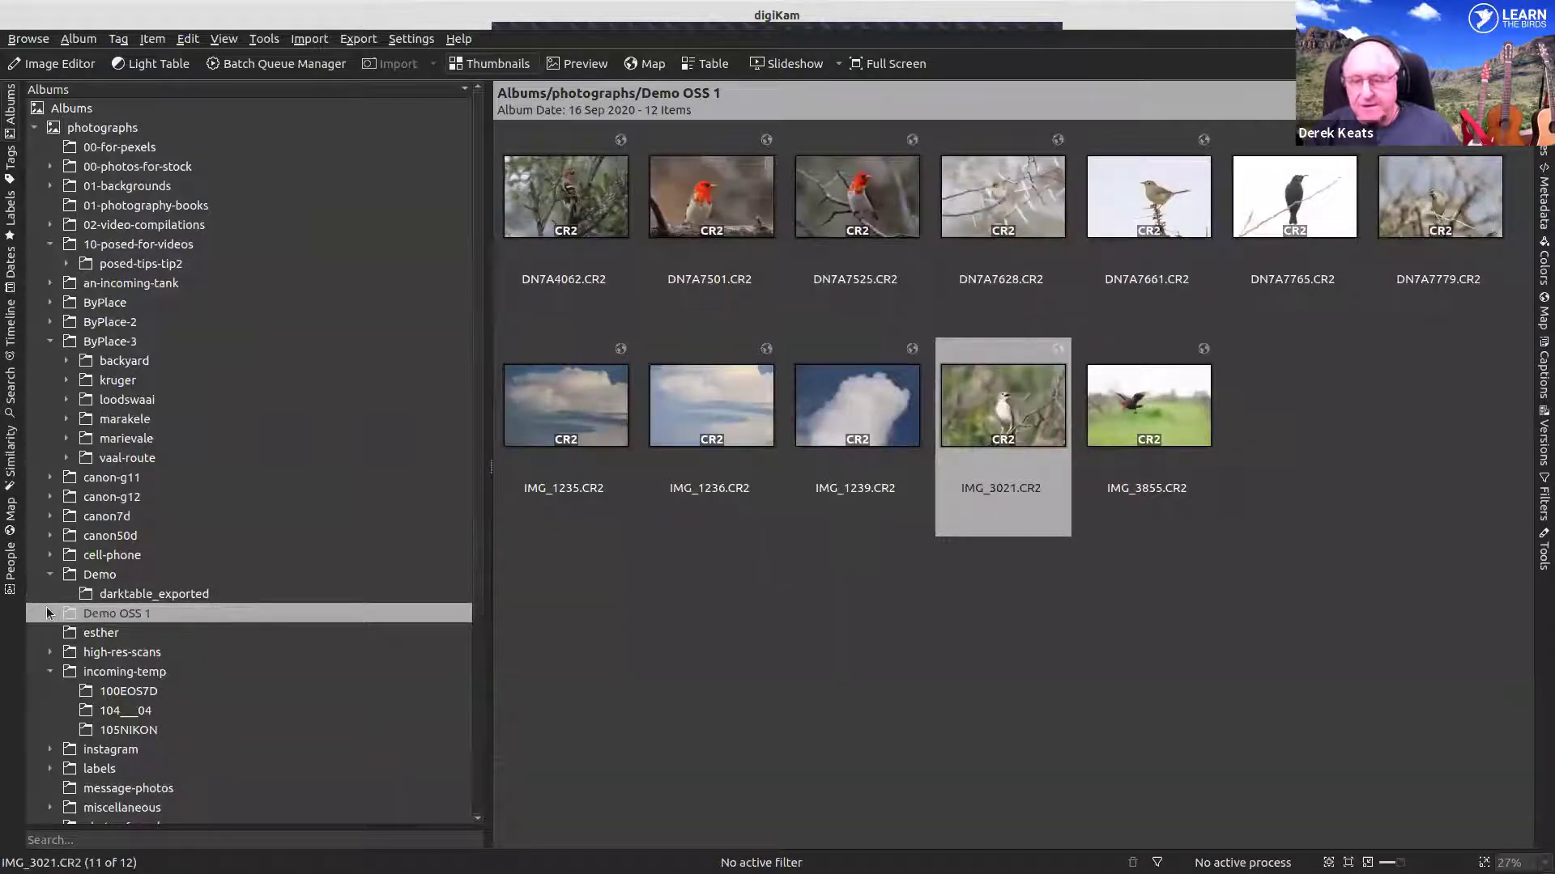
click(50, 613)
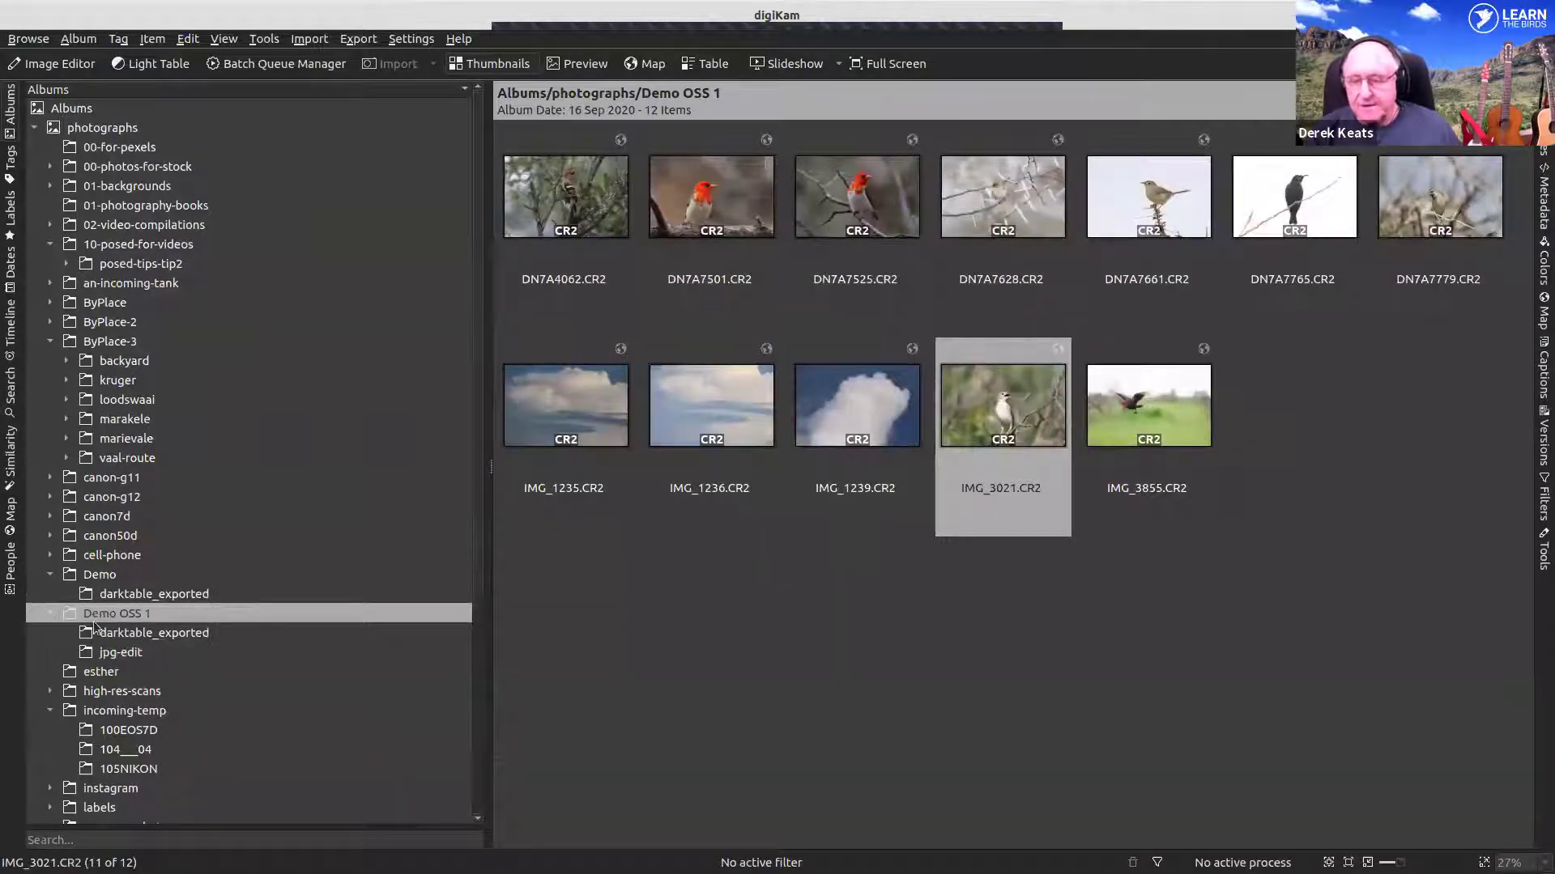
- Preview the raw photo IMG_3021.CR2 and open it with Darktable
double_click(995, 411)
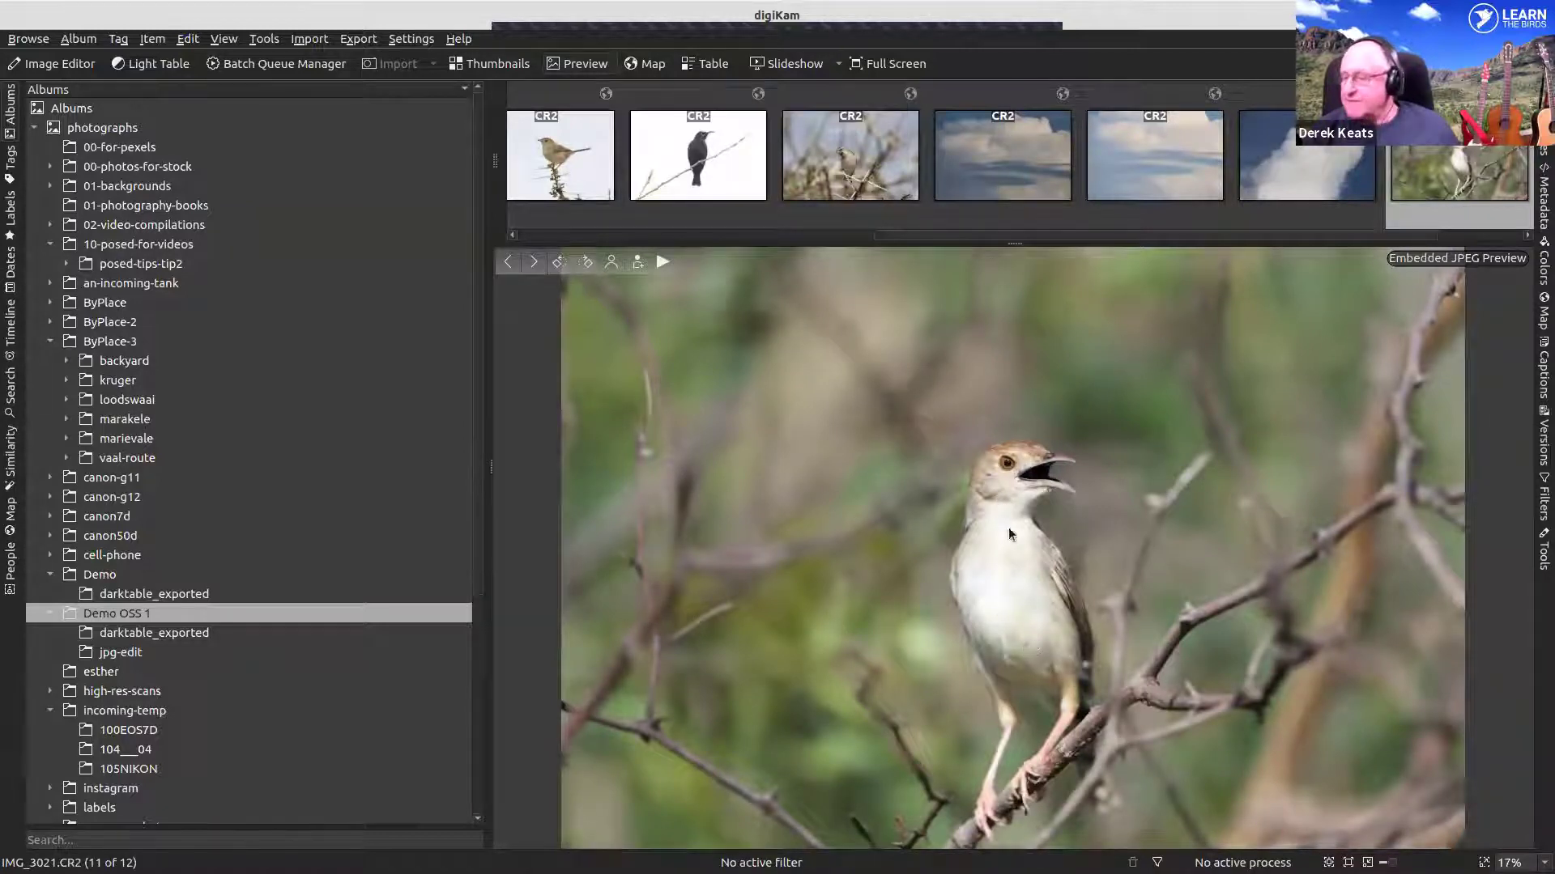
right_click(943, 519)
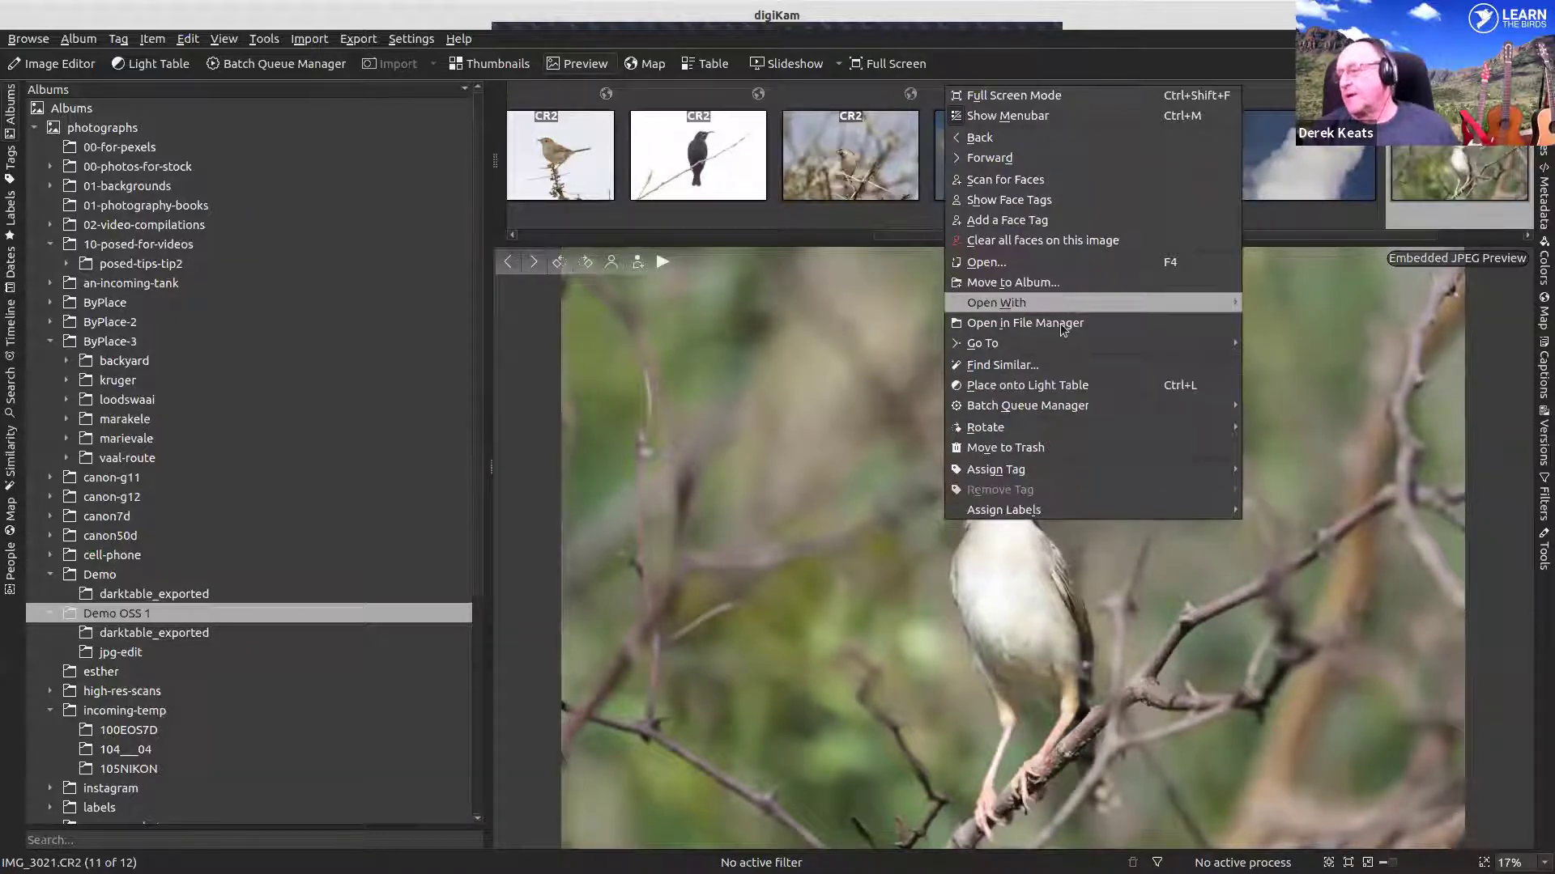
mouse_move(1052, 303)
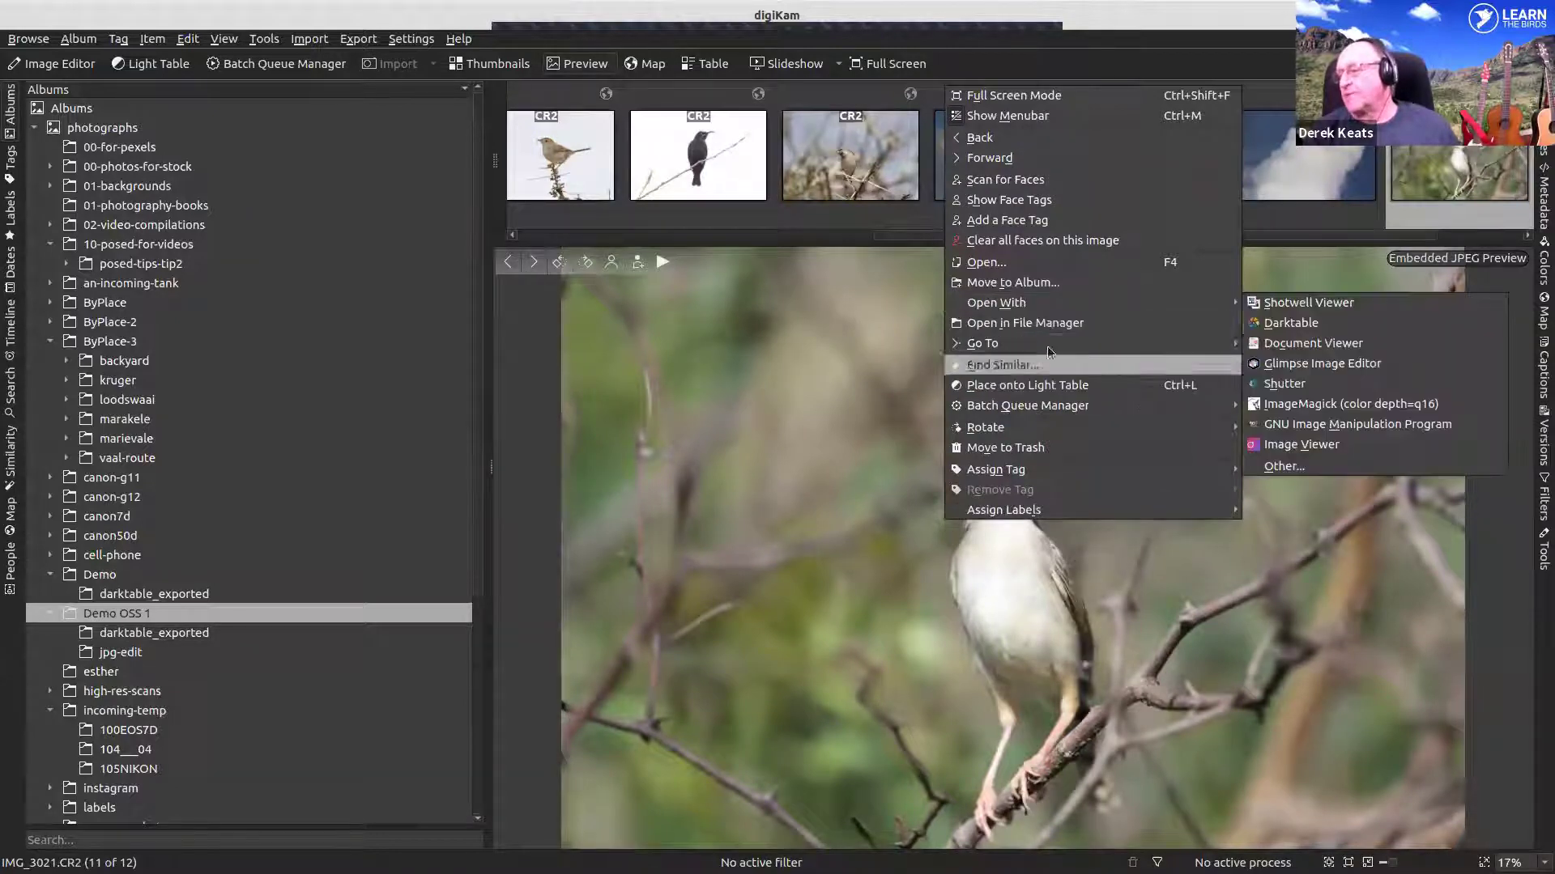
click(1290, 325)
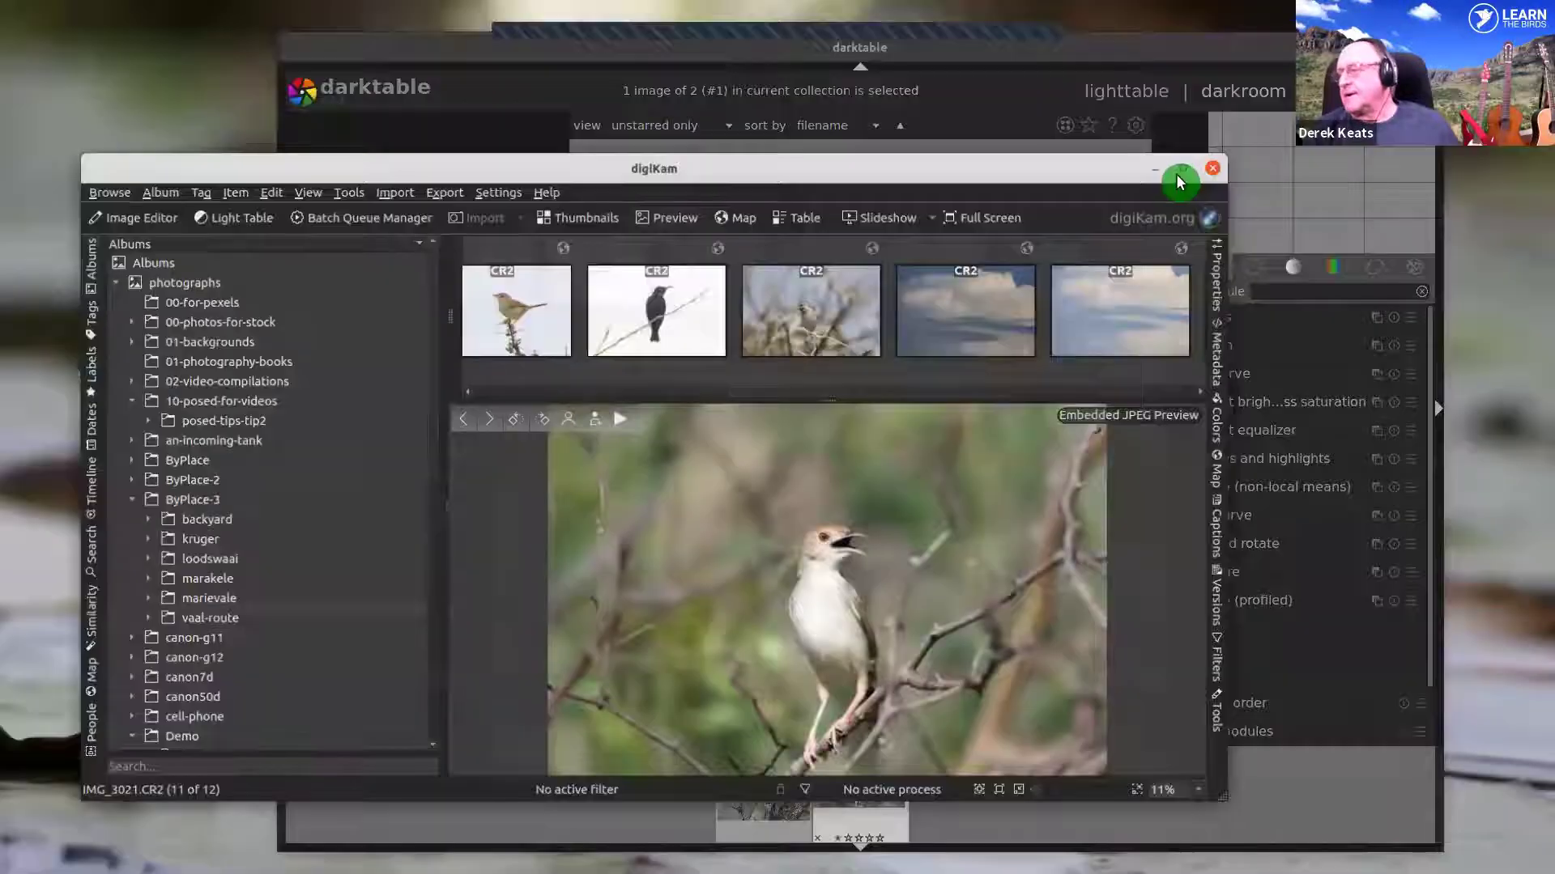
- Restore digiKam to a smaller window, bring darktable's darkroom to the front, and maximize it
key(super+Down)
drag(1020, 186, 502, 200)
click(625, 189)
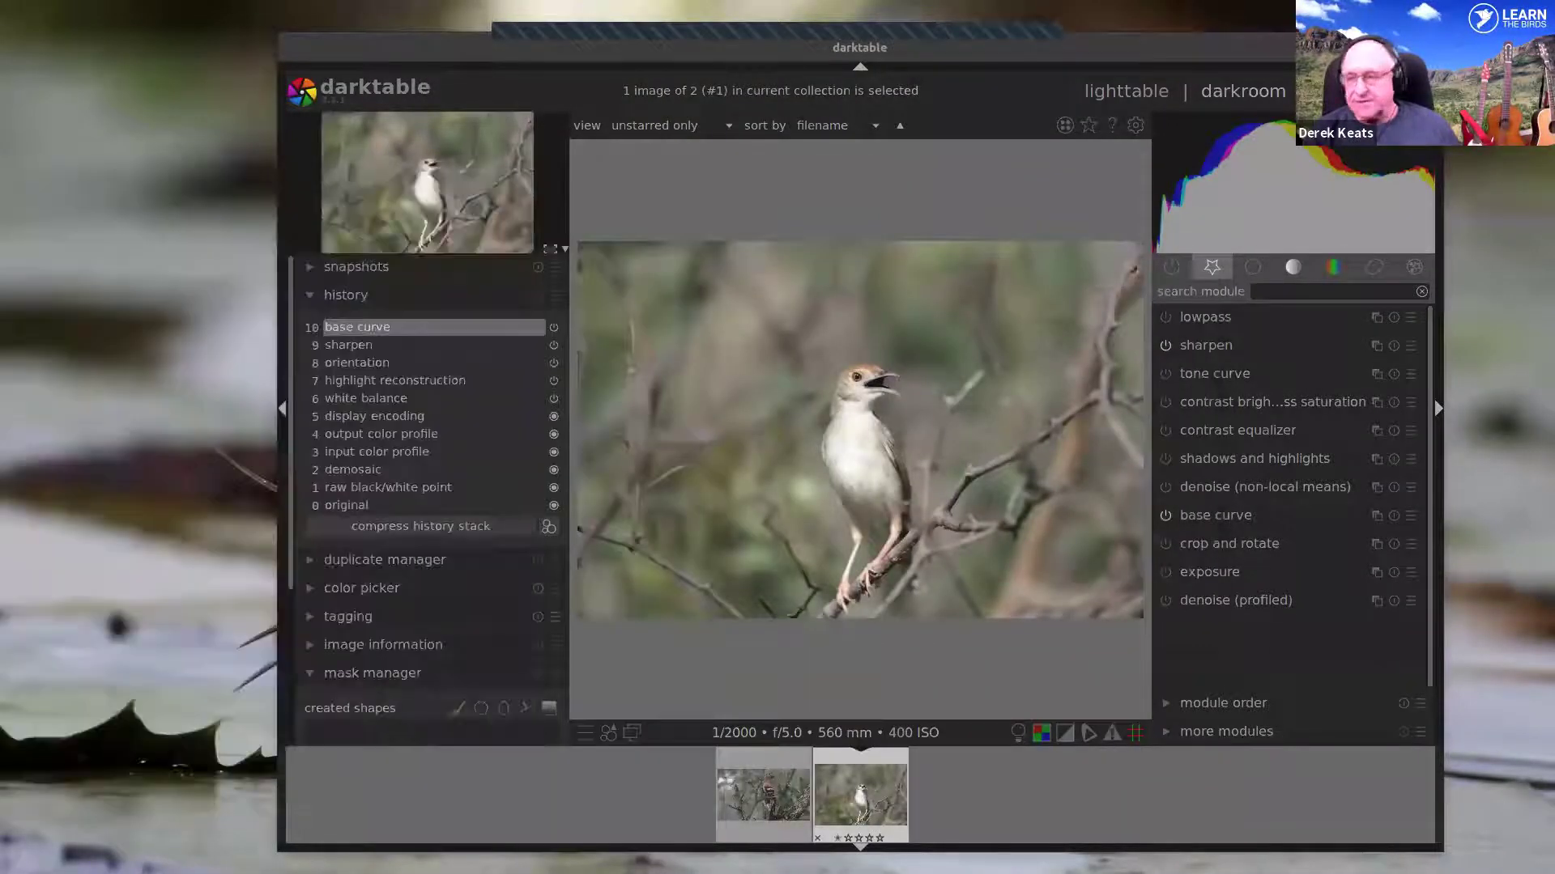
double_click(949, 51)
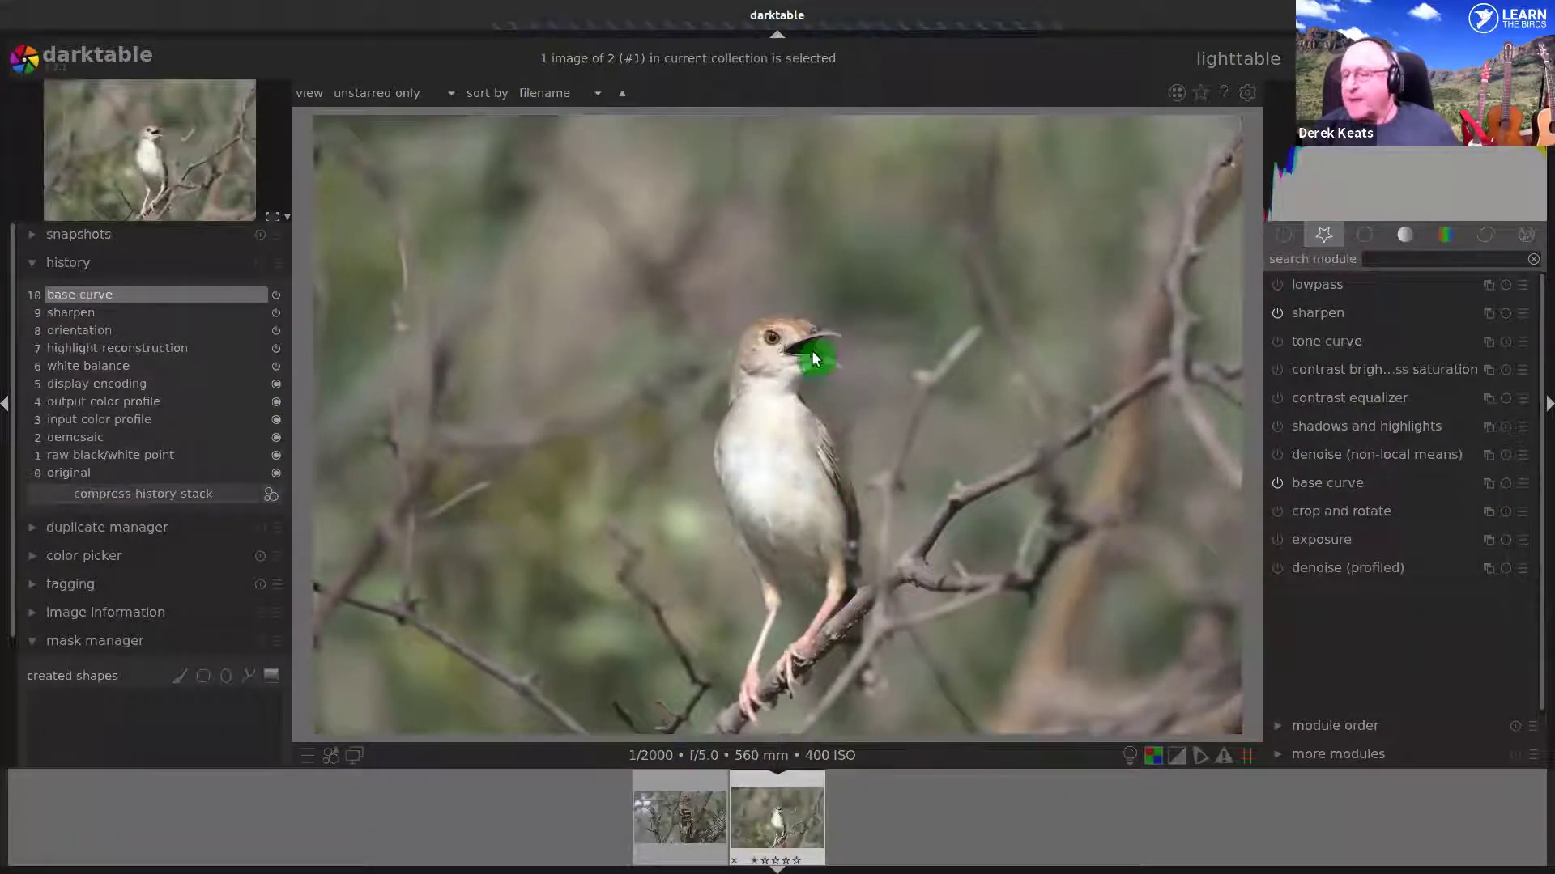
- Enable profiled denoising on the IMG_3021 photo and inspect the bird's breast up close
click(1278, 570)
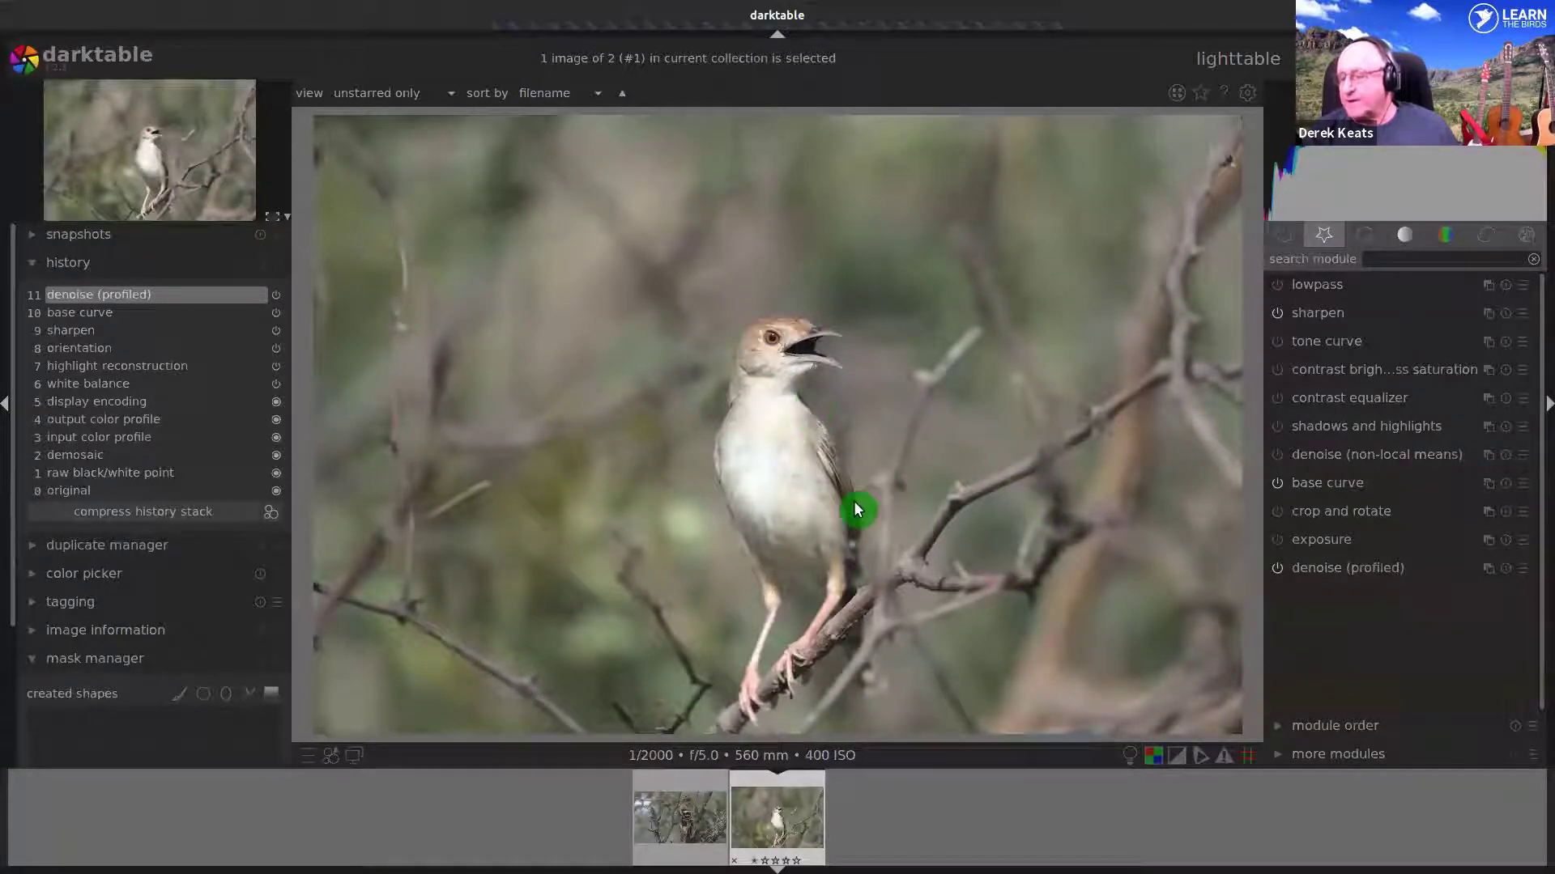
scroll(801, 530, up, 6)
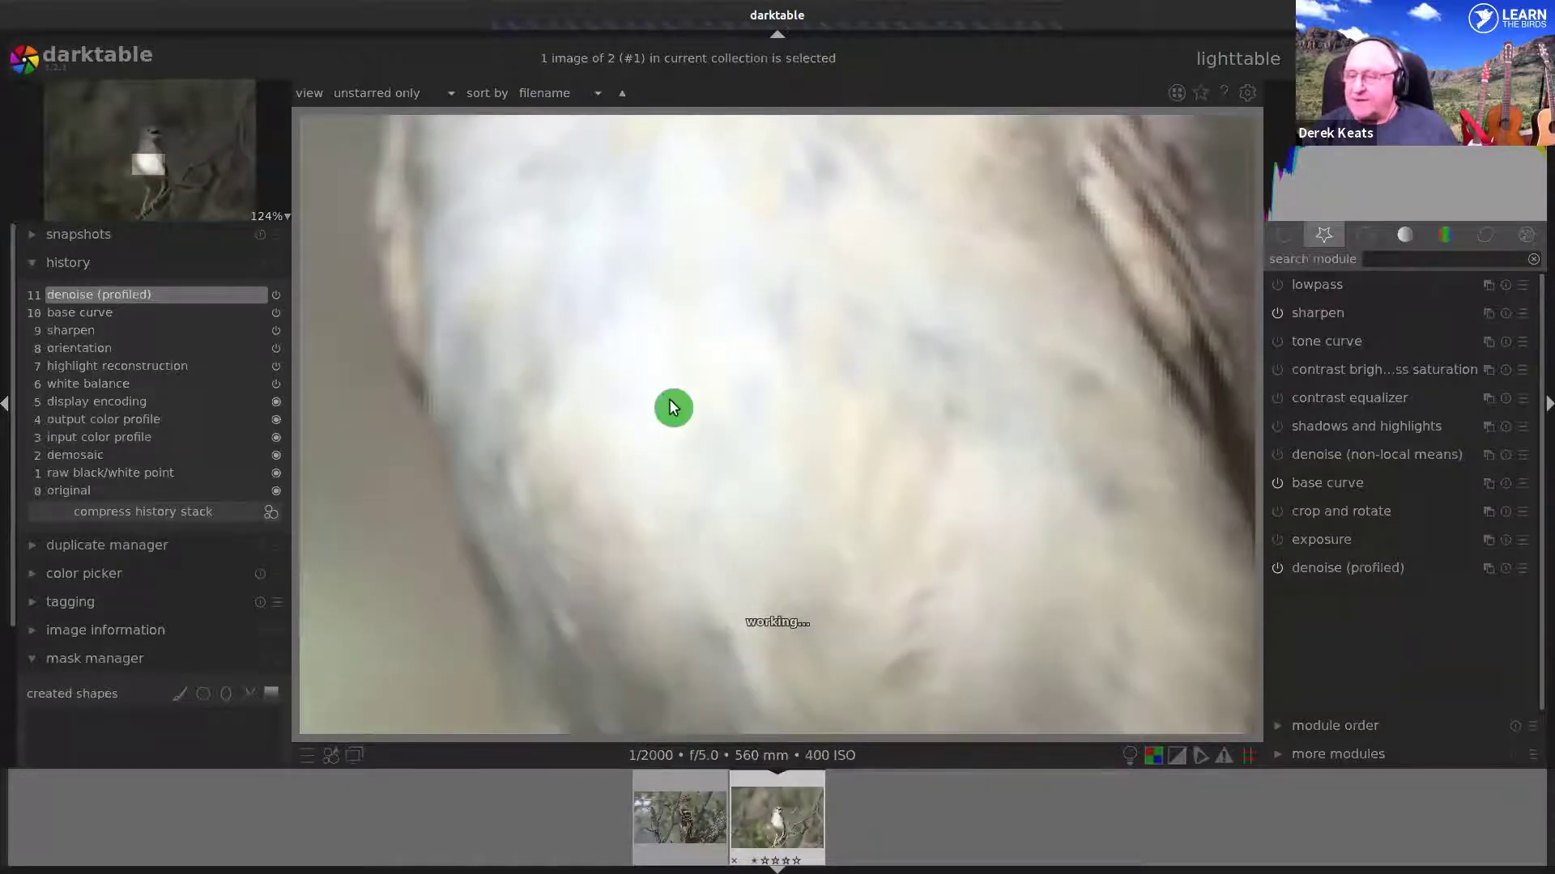
scroll(672, 424, down, 6)
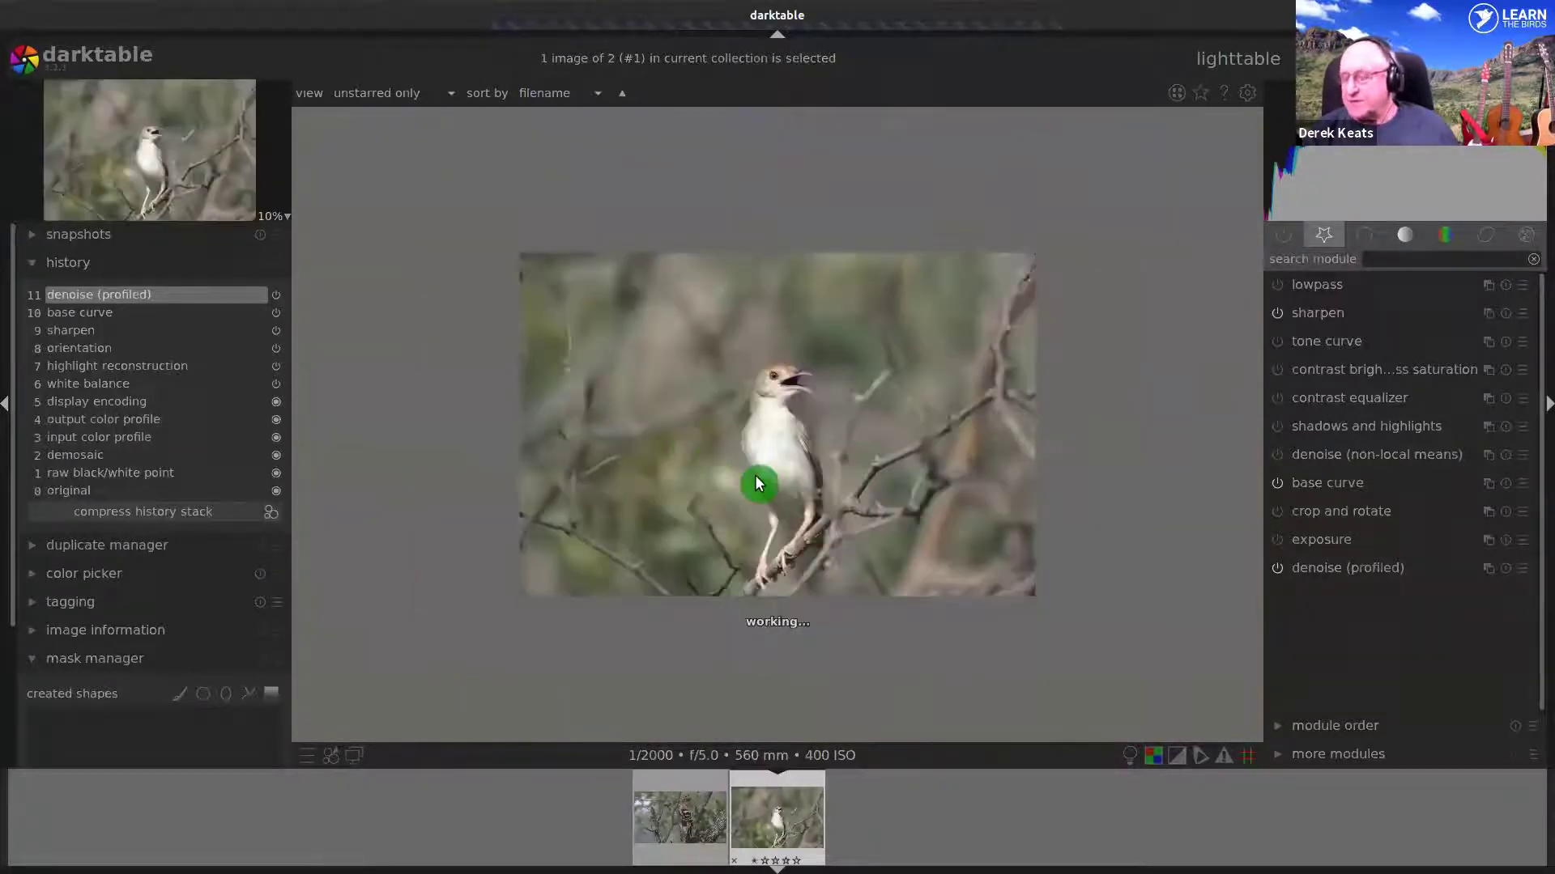
scroll(756, 485, up, 2)
scroll(756, 484, down, 1)
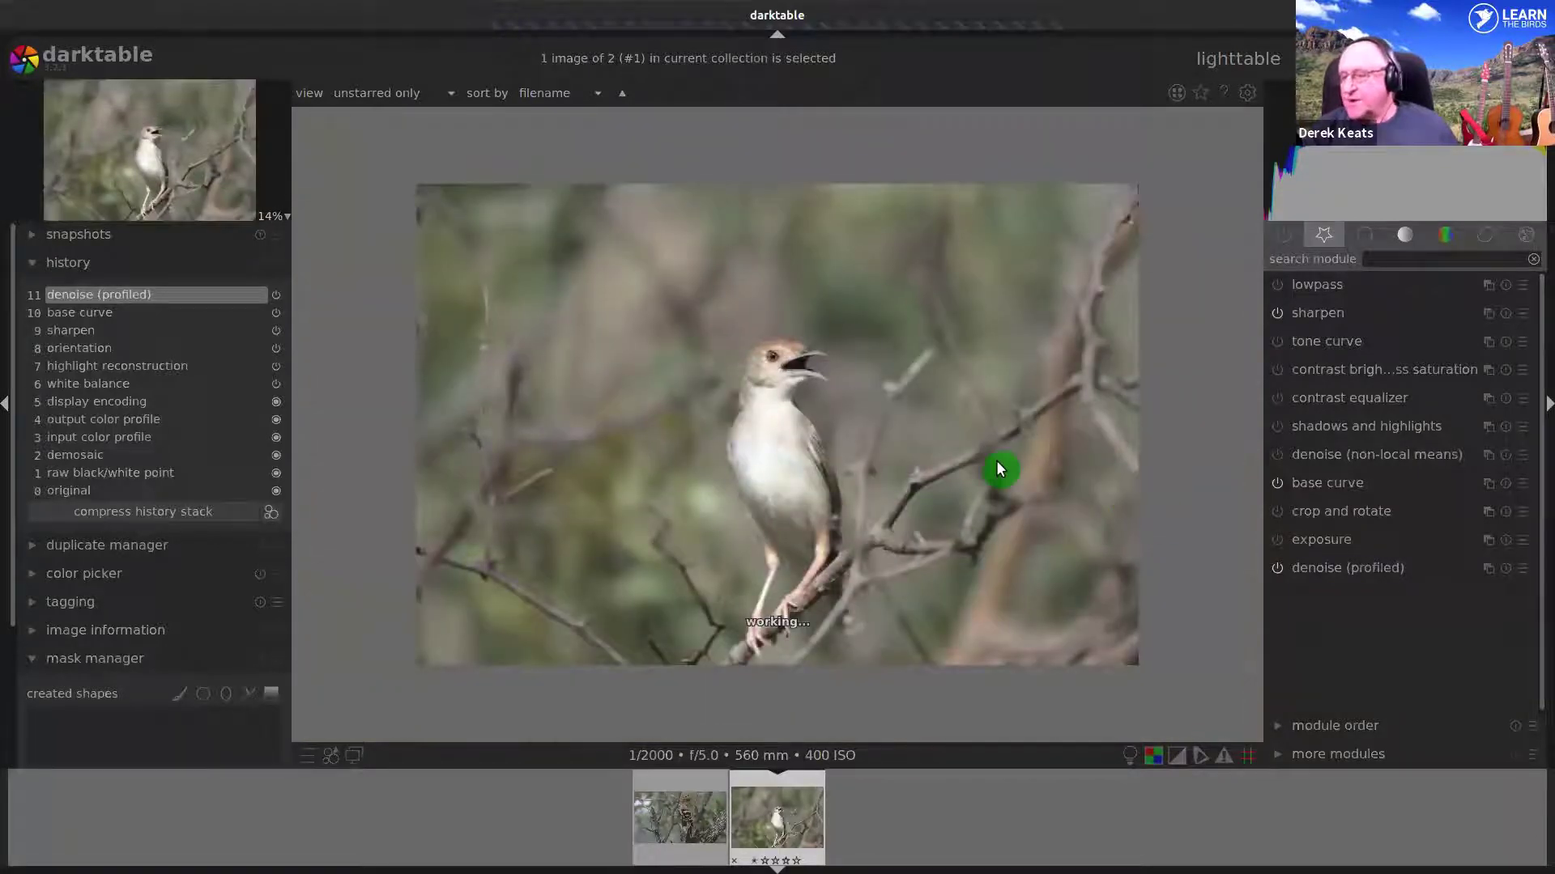
- Expand the exposure module and turn on its parametric mask
click(1331, 545)
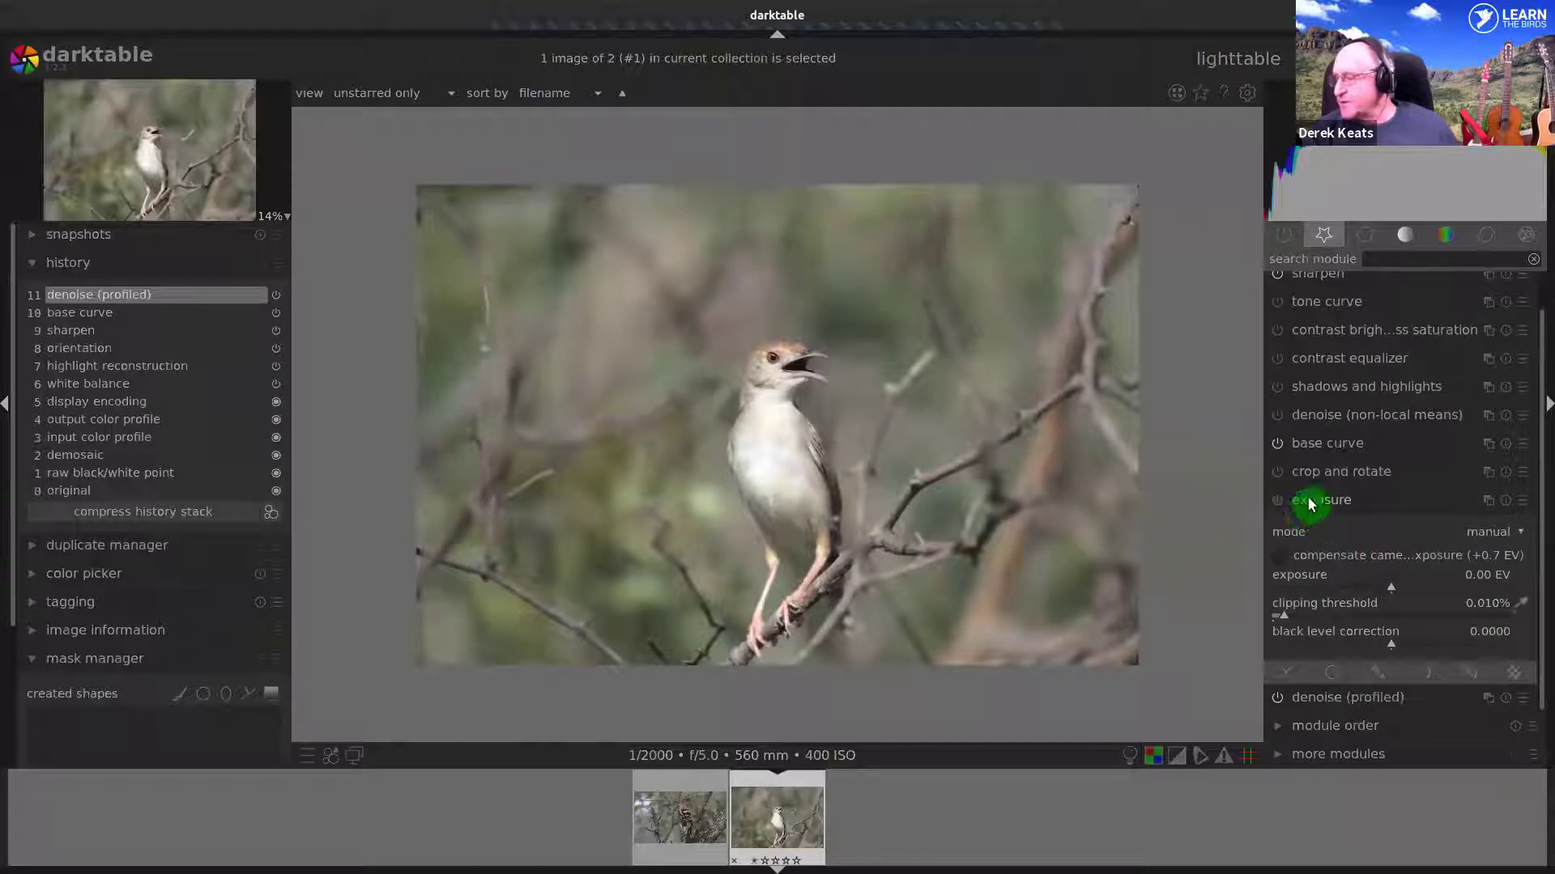
click(1313, 512)
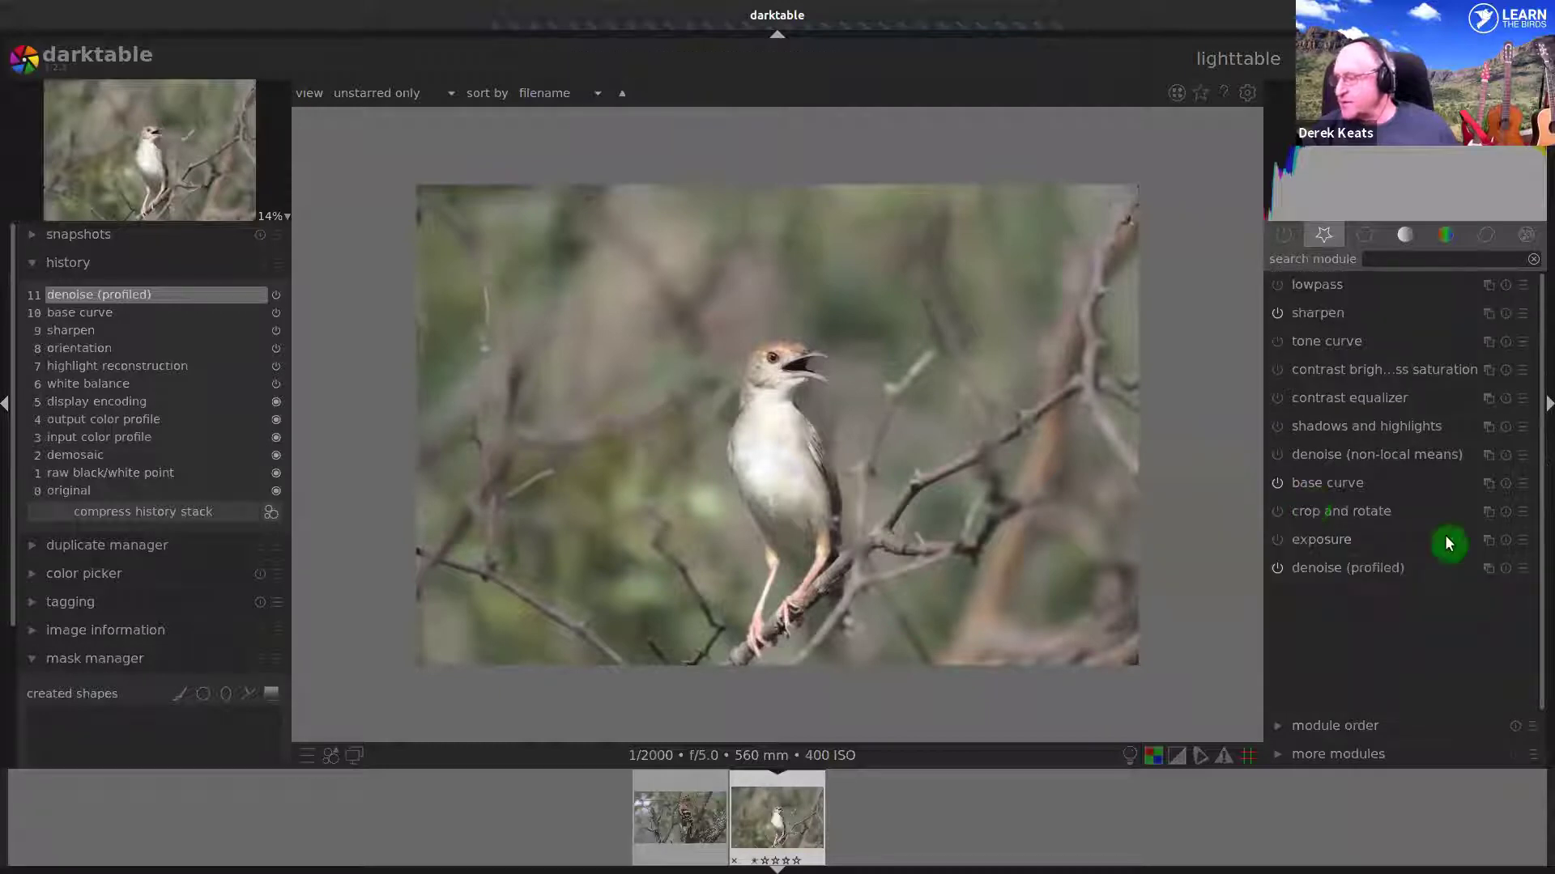
click(1322, 541)
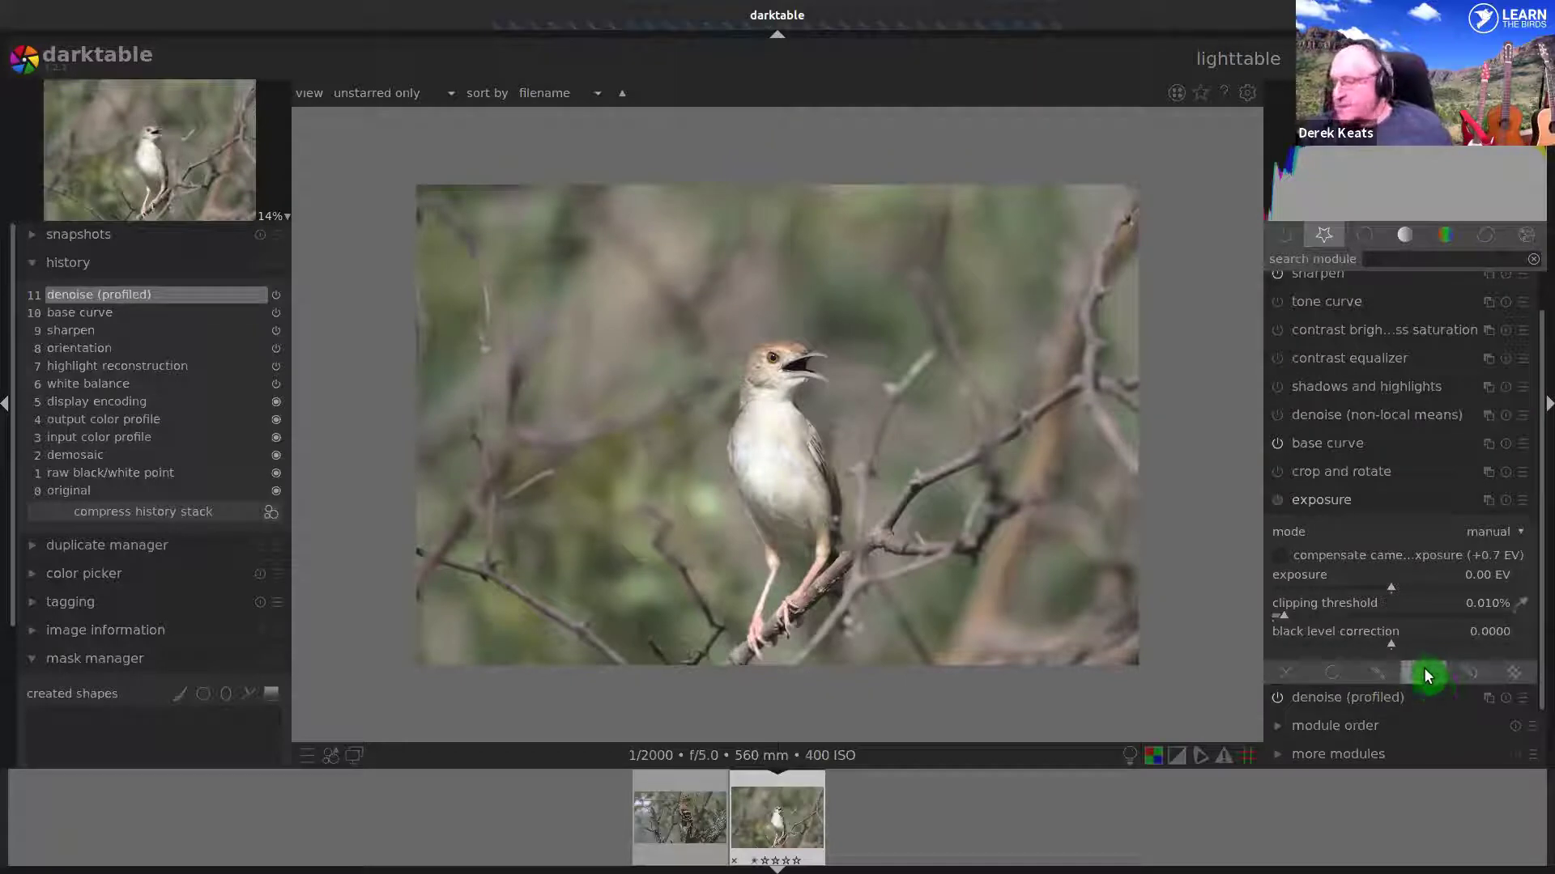
click(1428, 675)
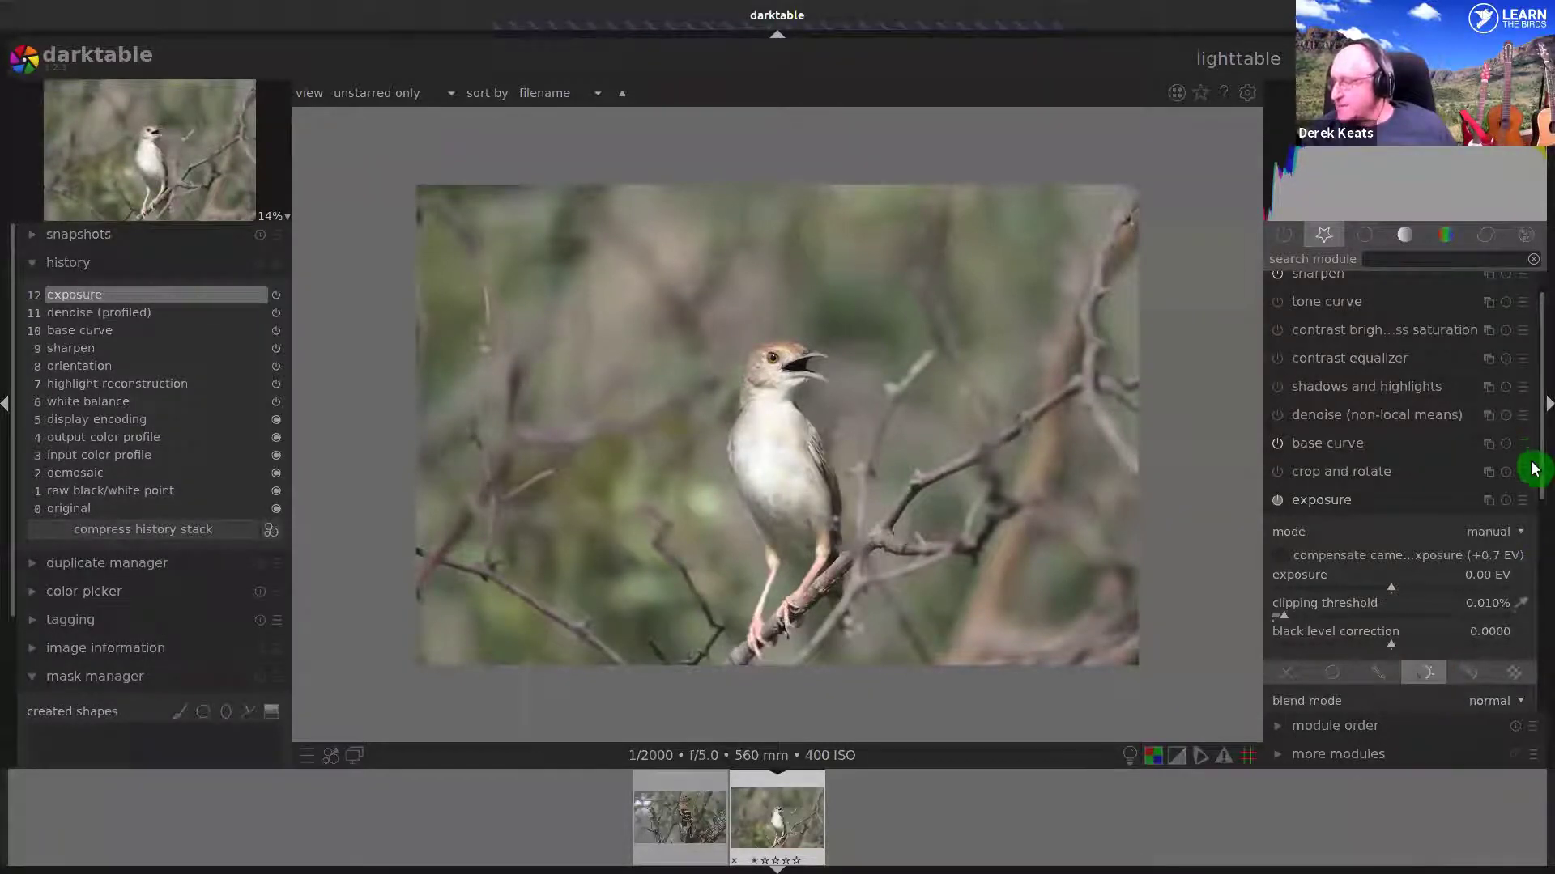
- Display the exposure module's mask and raise the parametric mask's gray input lower limits to 133 to isolate the bird's bright breast
drag(1535, 472, 1513, 712)
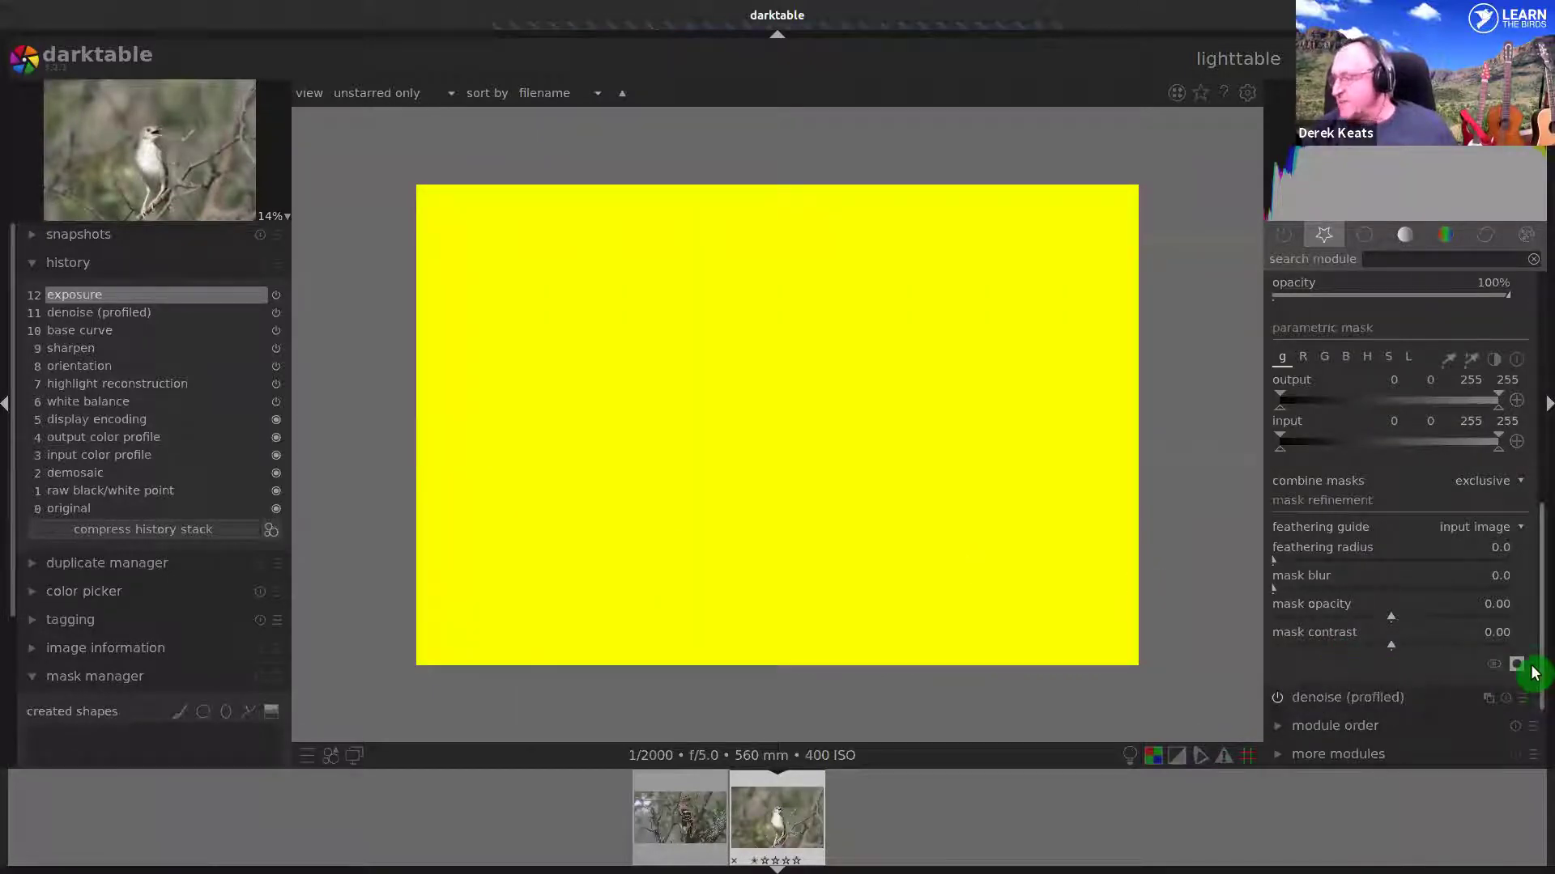
drag(1532, 660, 1537, 566)
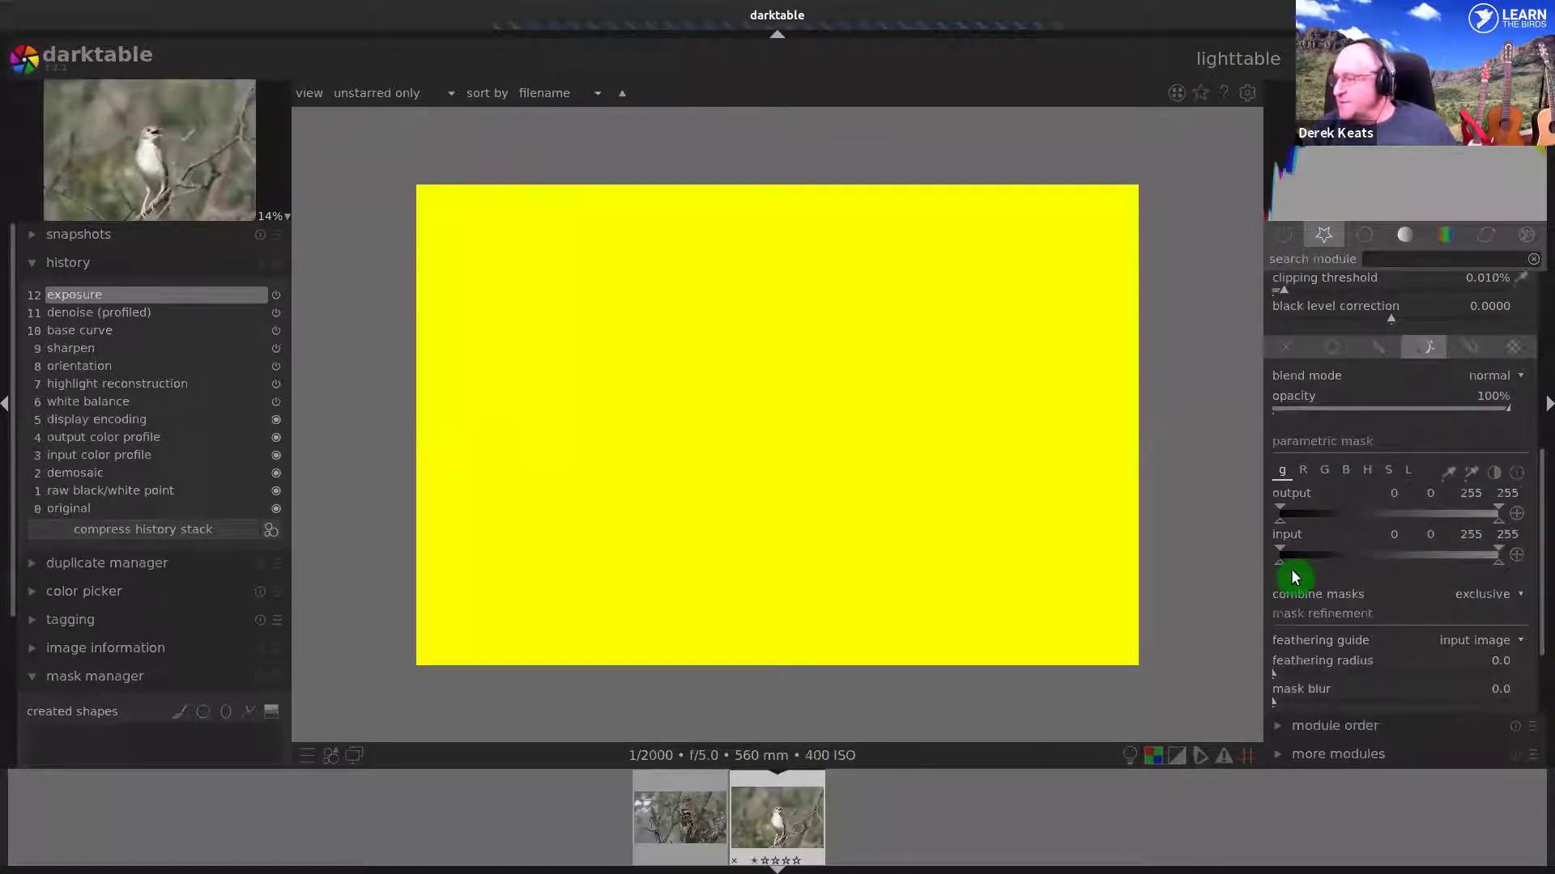
drag(1279, 569, 1323, 566)
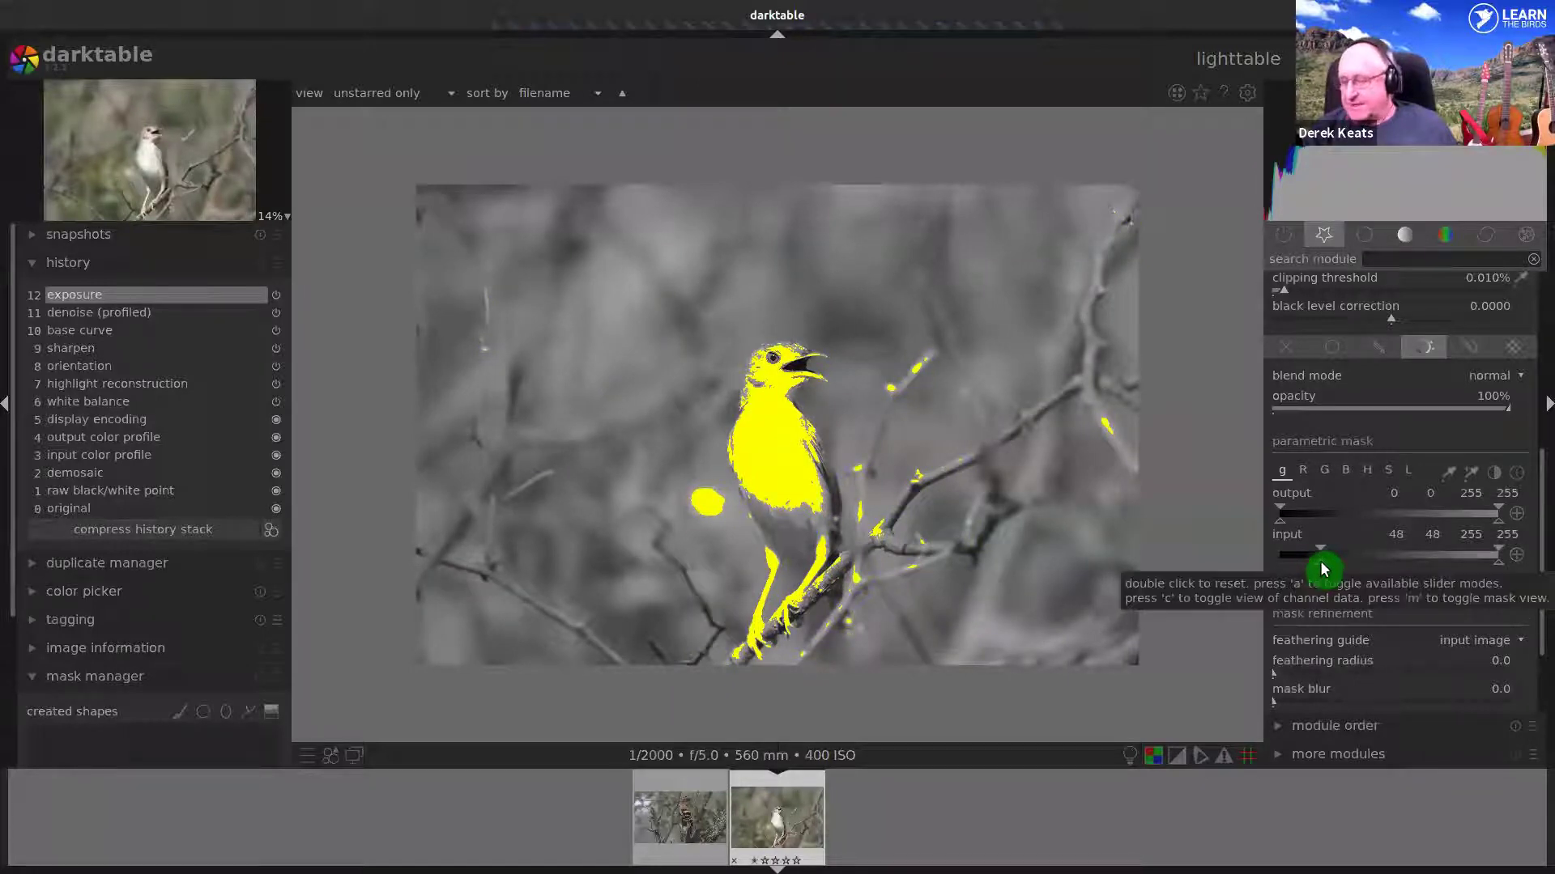
drag(1323, 569, 1352, 560)
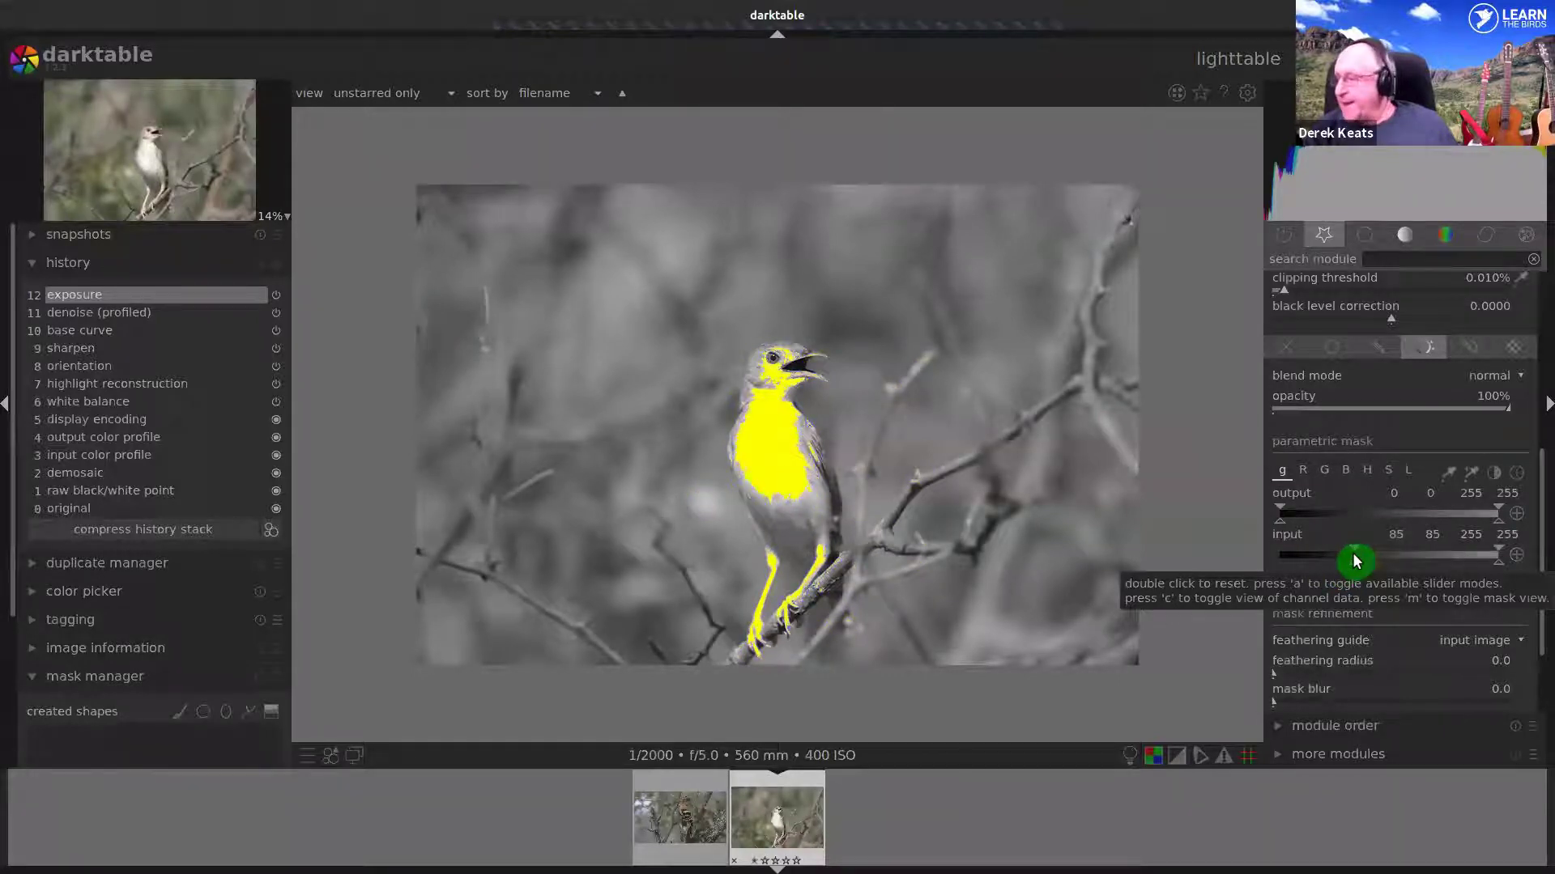
drag(1356, 561, 1393, 563)
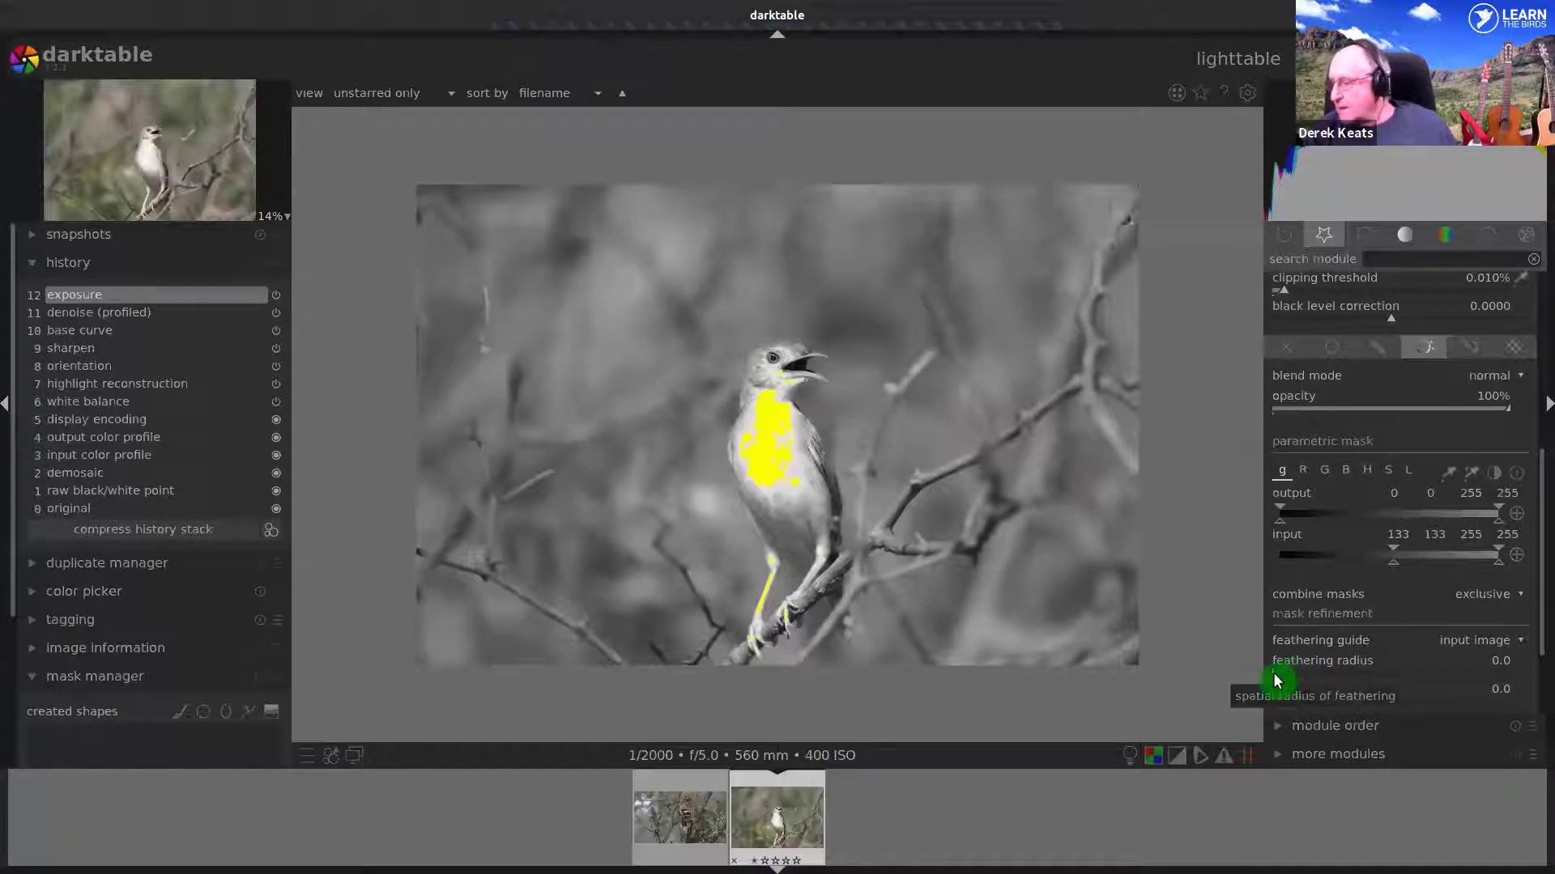
- Set the exposure mask's feathering radius to 28.3 and hide the mask overlay
drag(1292, 677, 1302, 679)
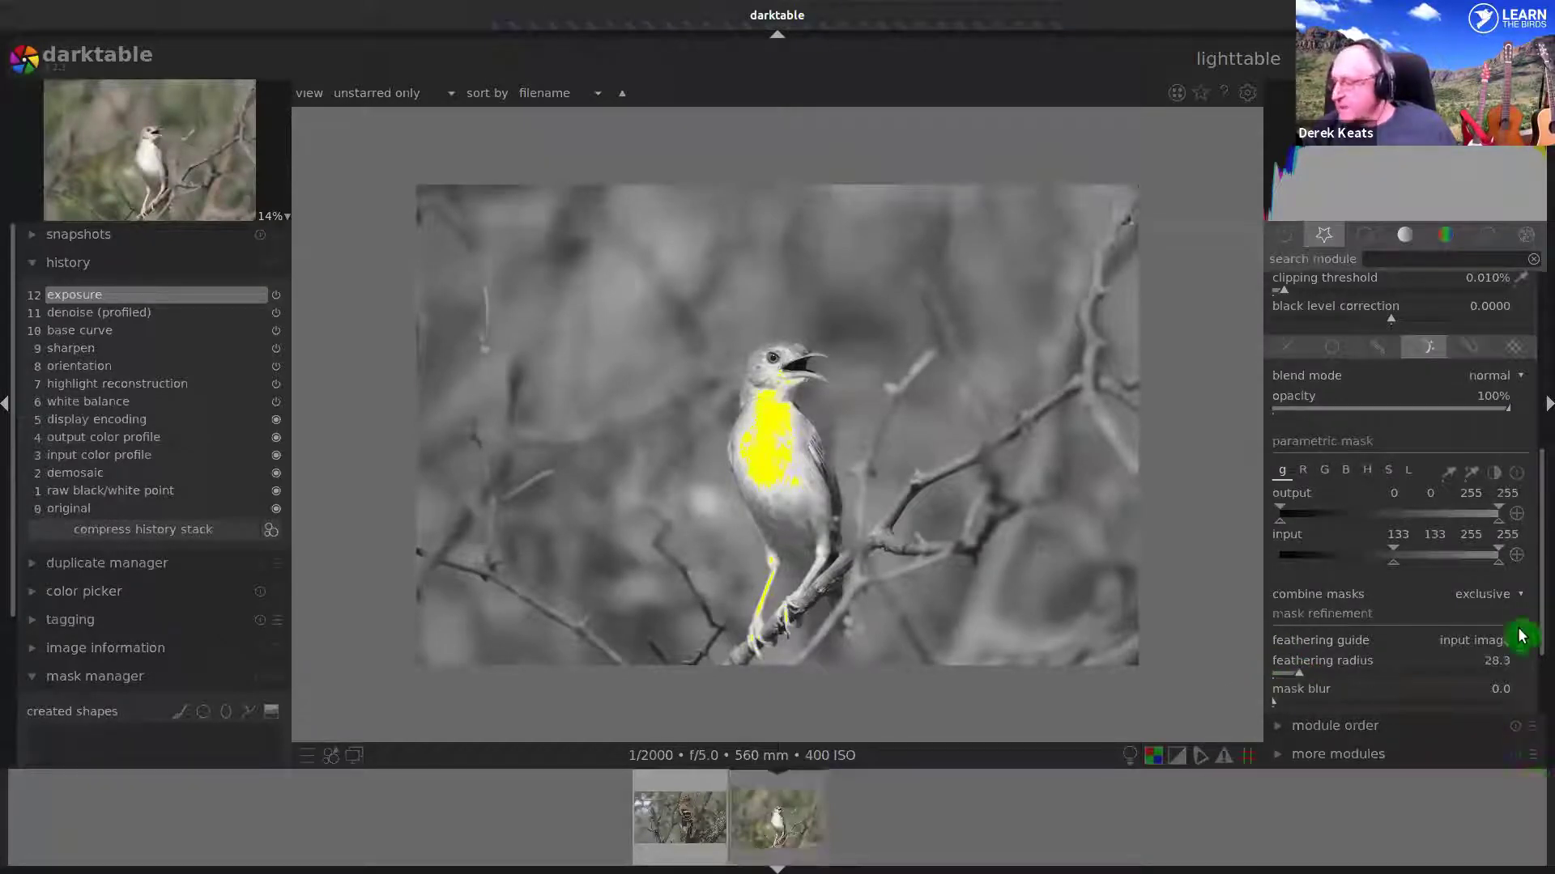
scroll(1535, 639, down, 2)
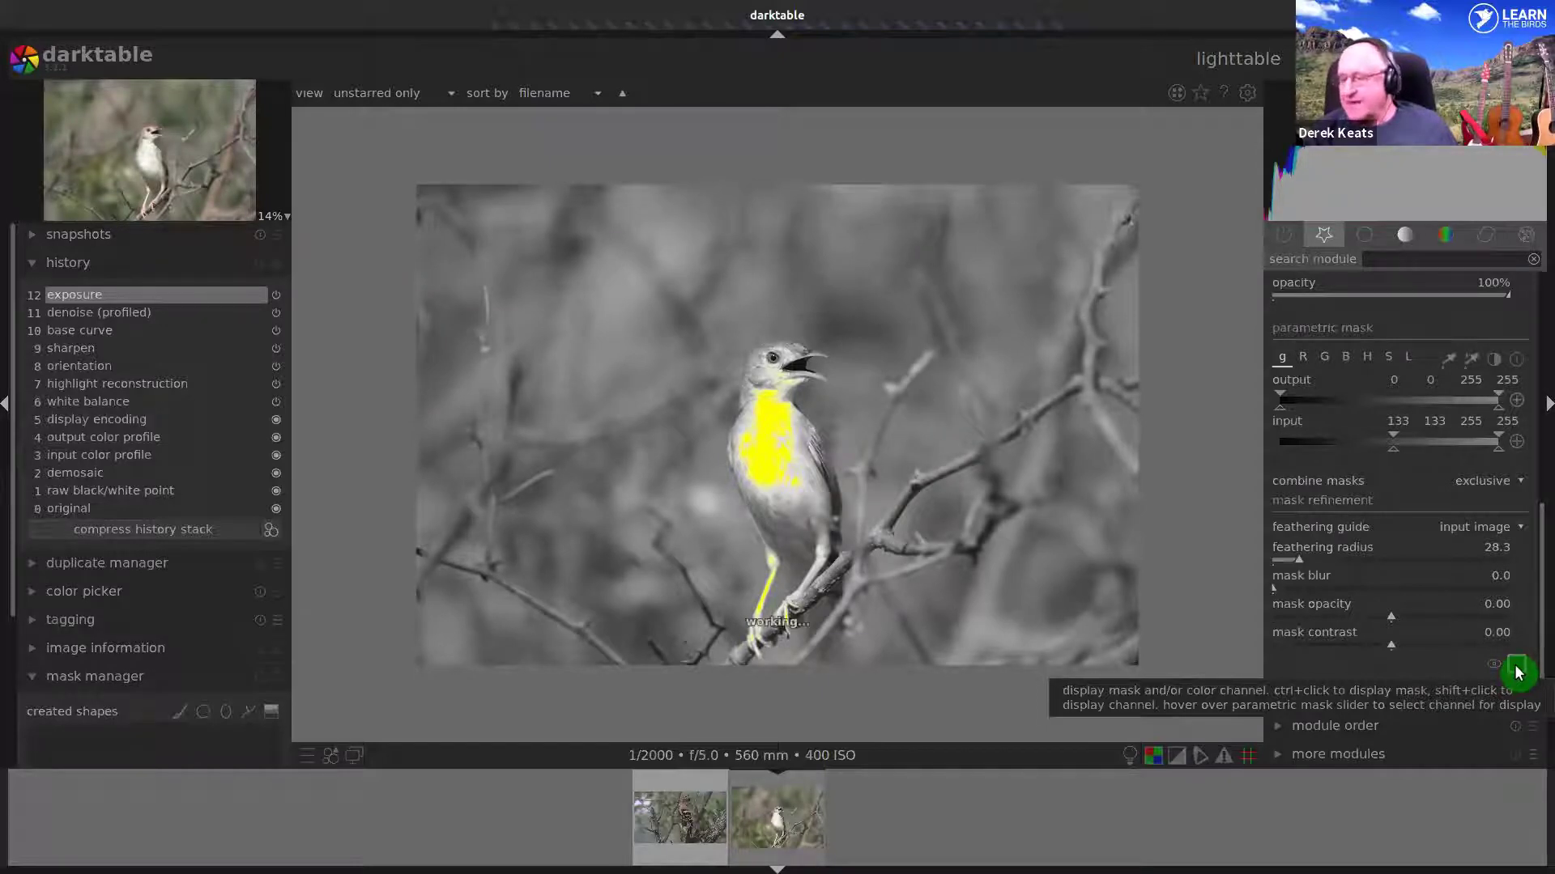
click(1518, 672)
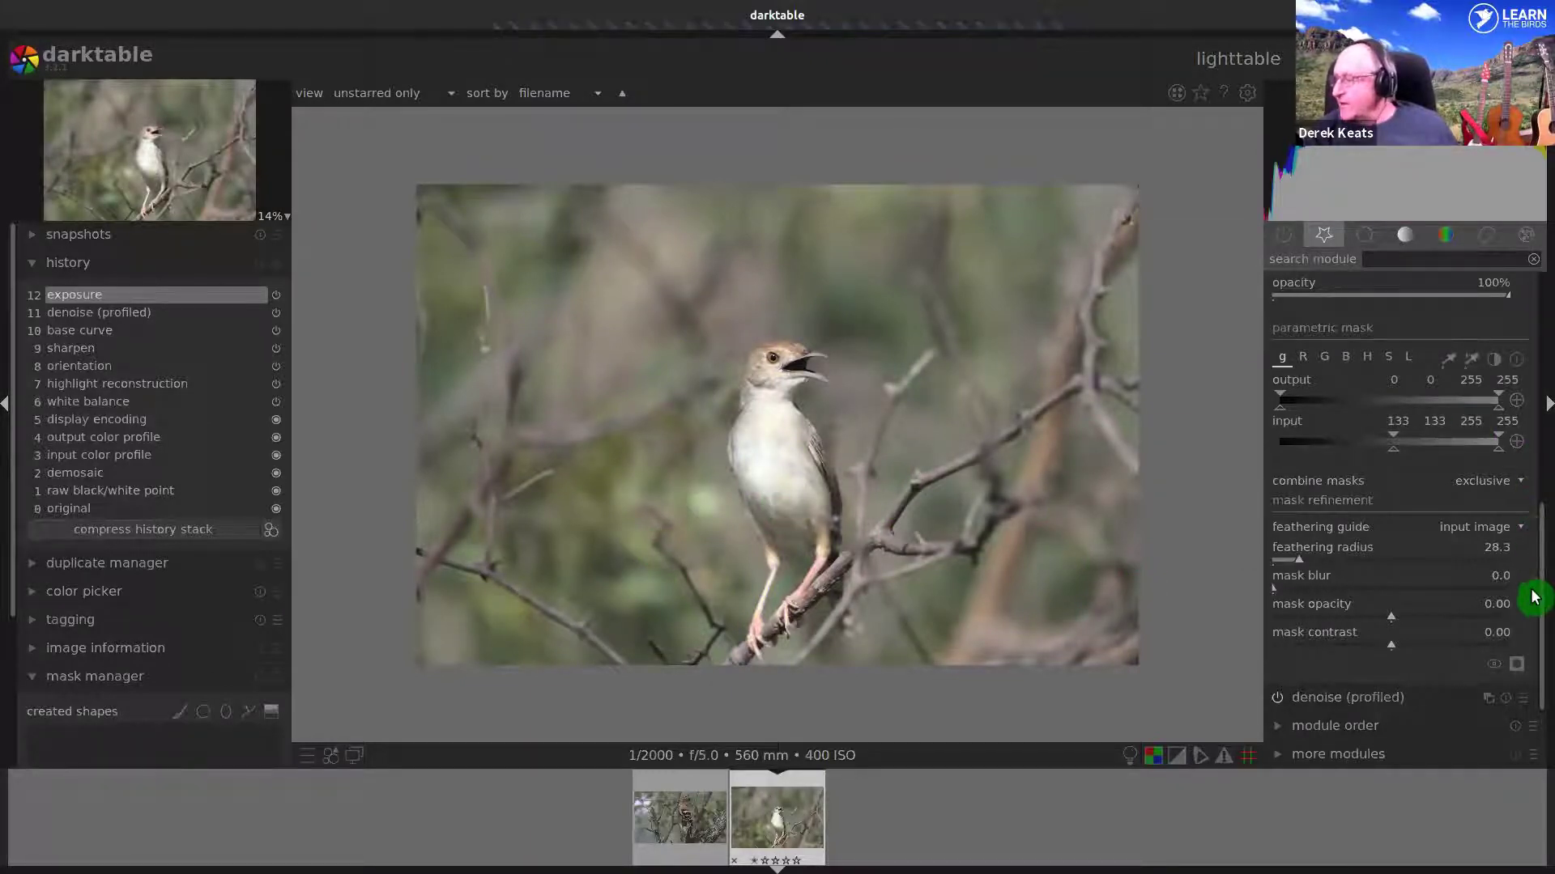
- Reduce the masked exposure to -0.52 EV while checking the bird's breast up close
drag(1533, 531, 1532, 405)
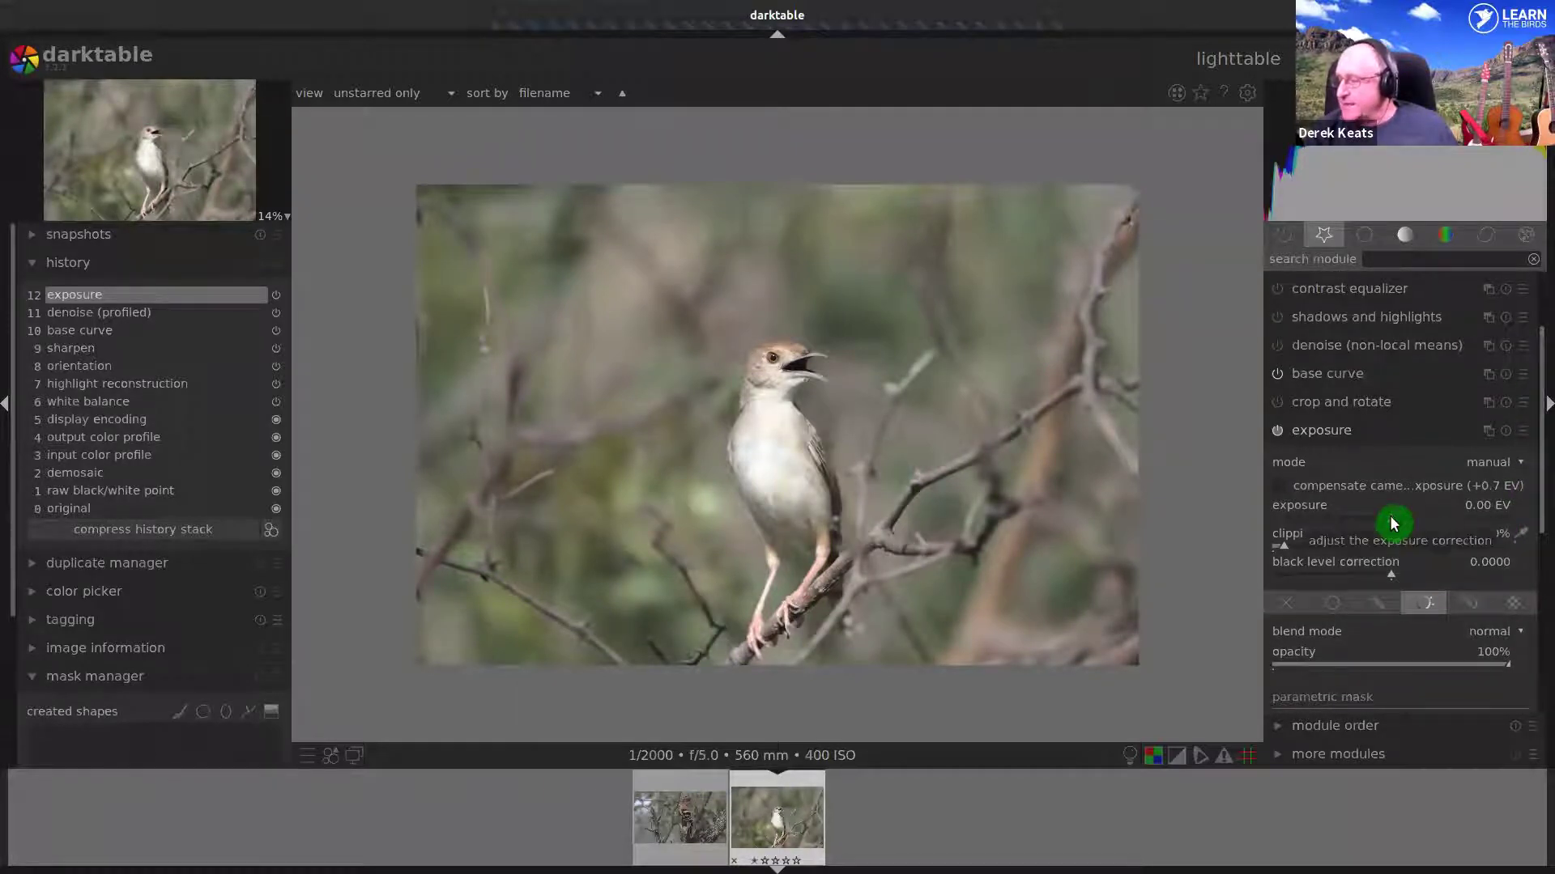
drag(1392, 524, 1329, 543)
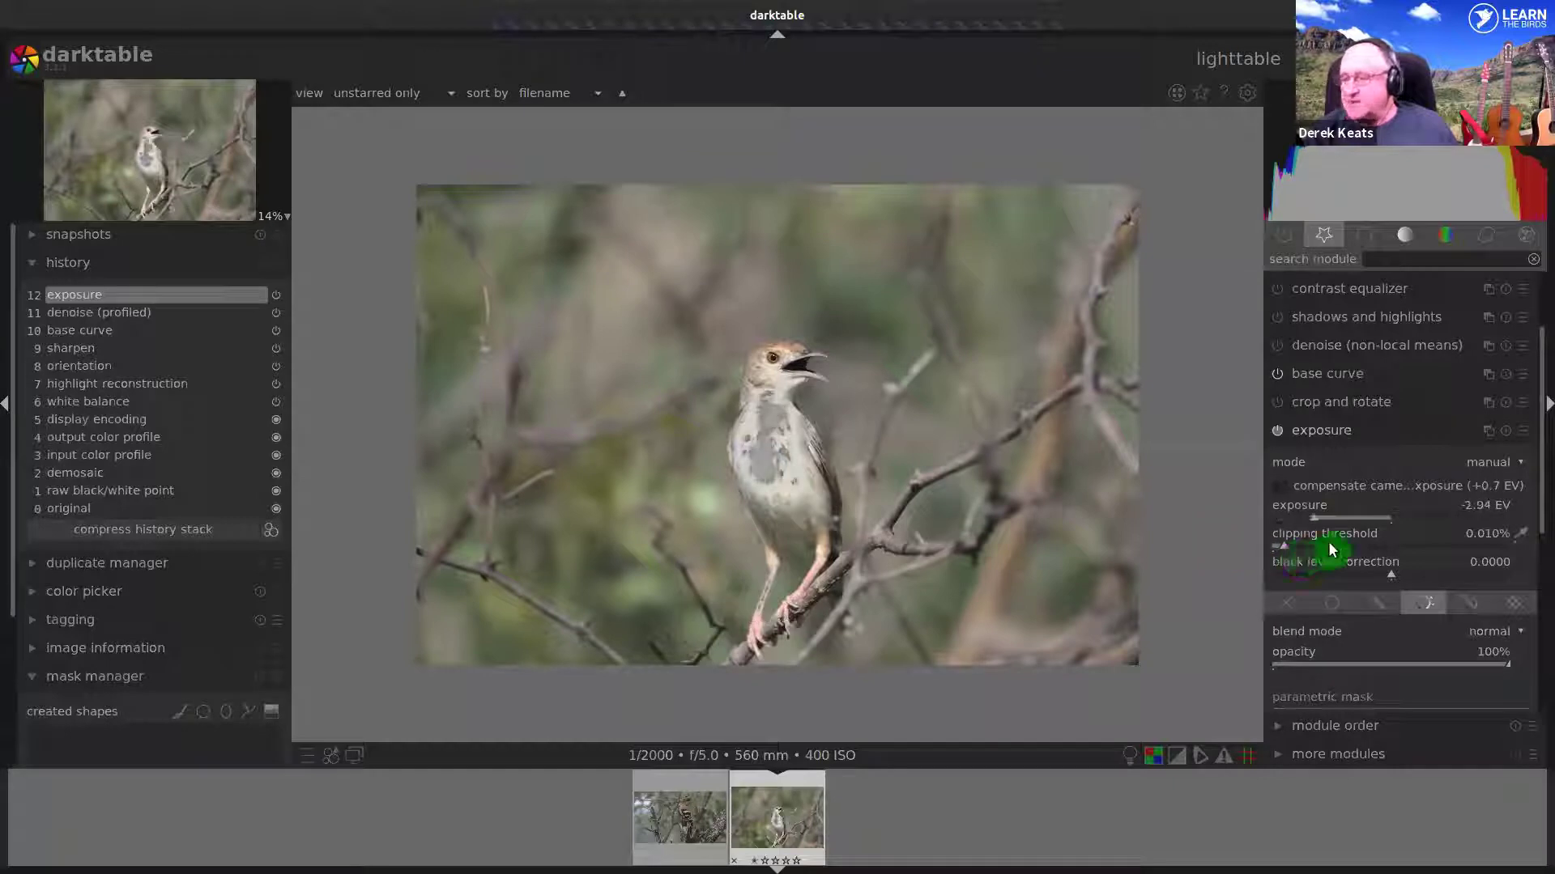
scroll(778, 460, up, 5)
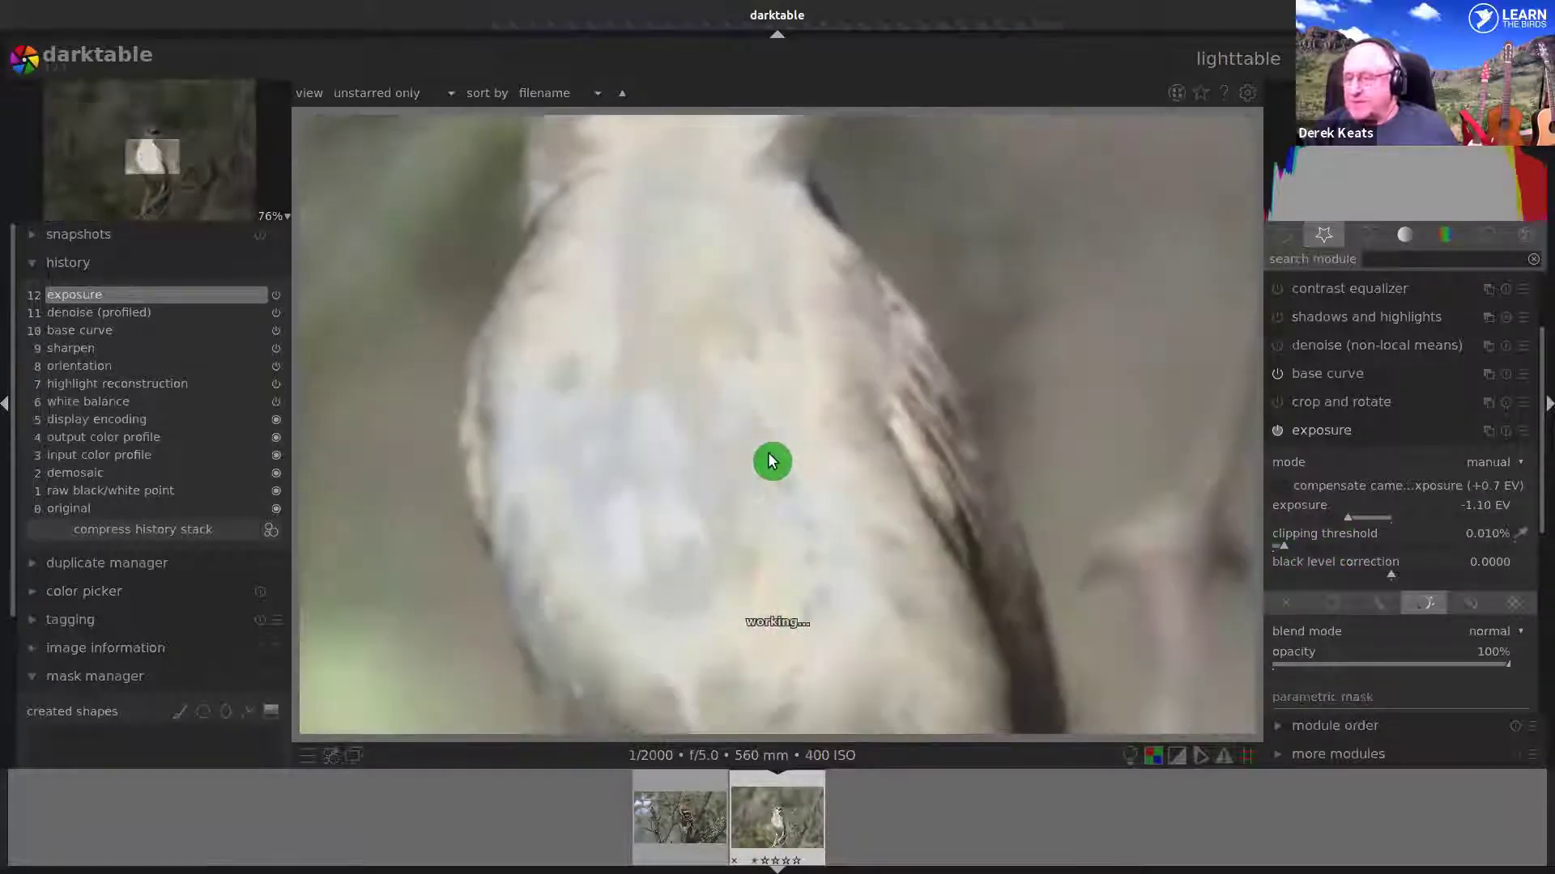
scroll(768, 463, down, 1)
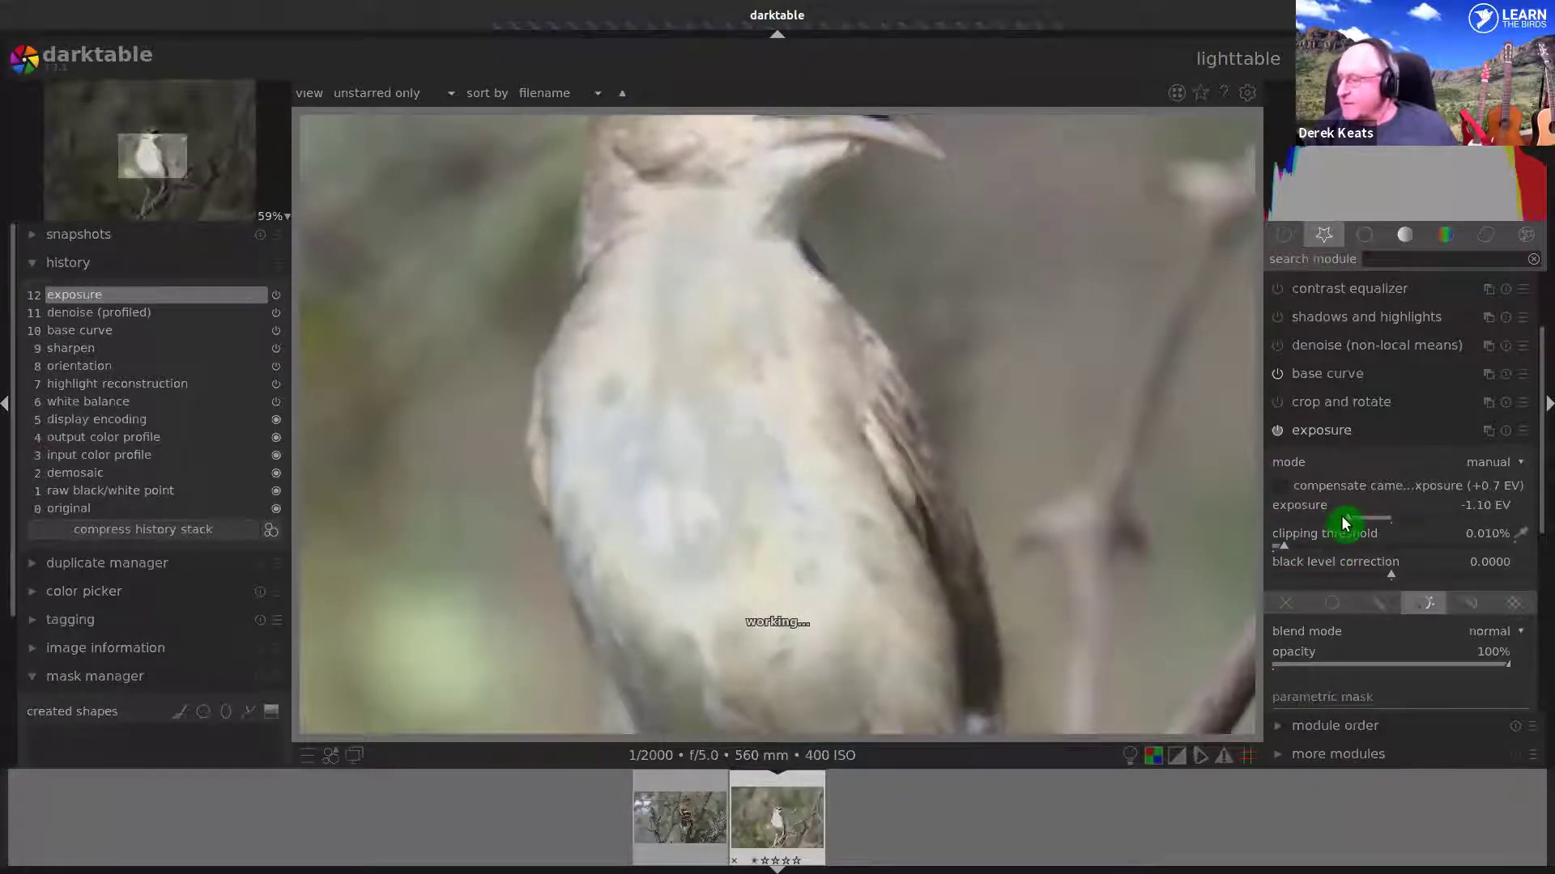
drag(1351, 525, 1369, 526)
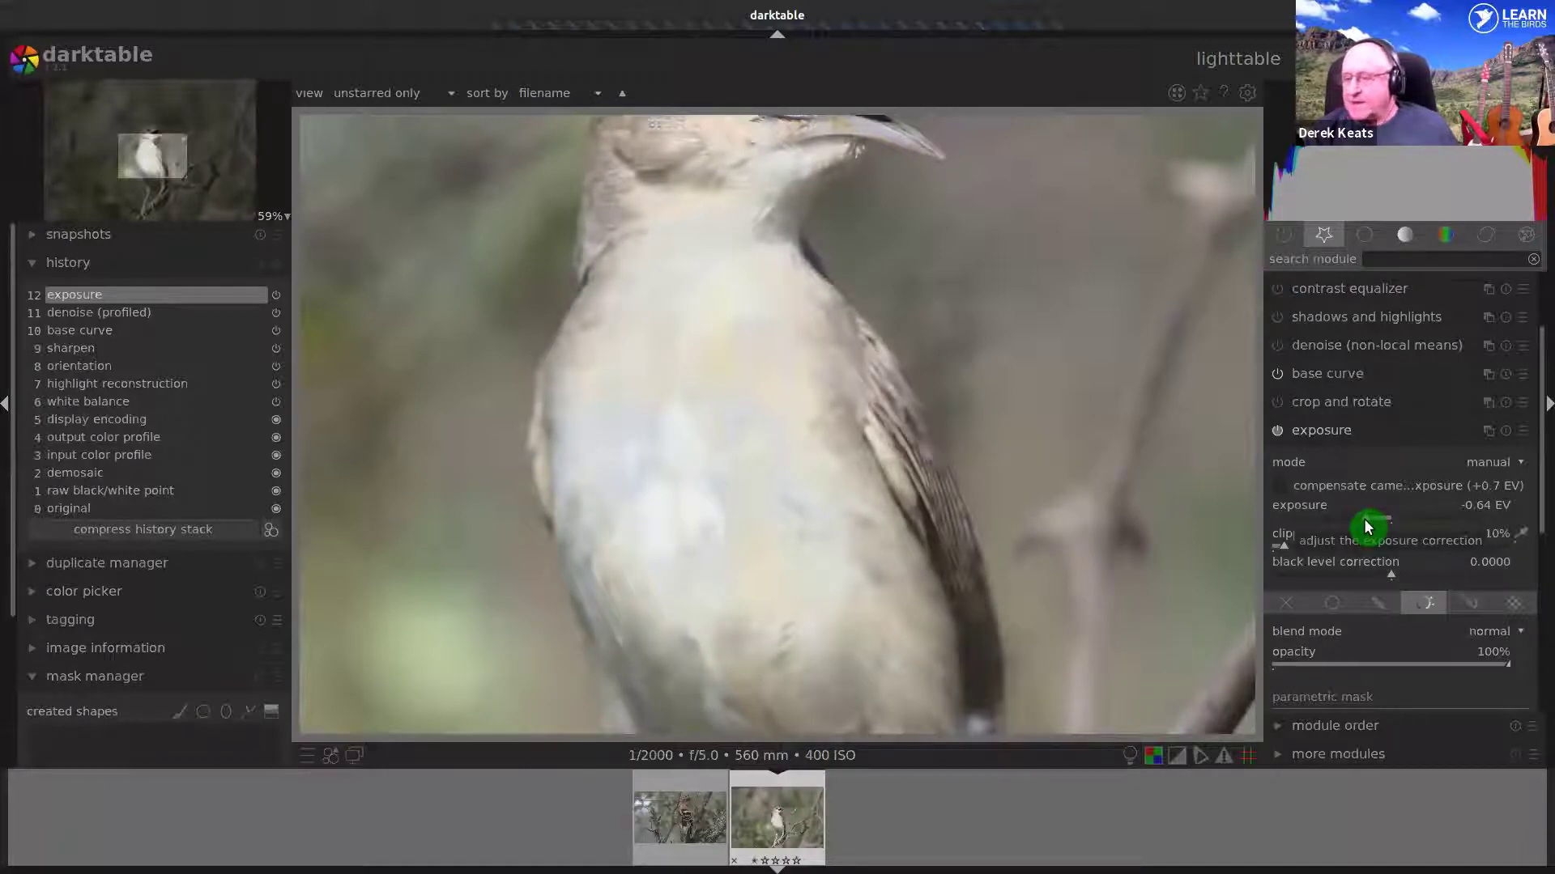
mouse_move(1367, 527)
mouse_down()
mouse_move(1320, 536)
mouse_move(1371, 533)
mouse_up()
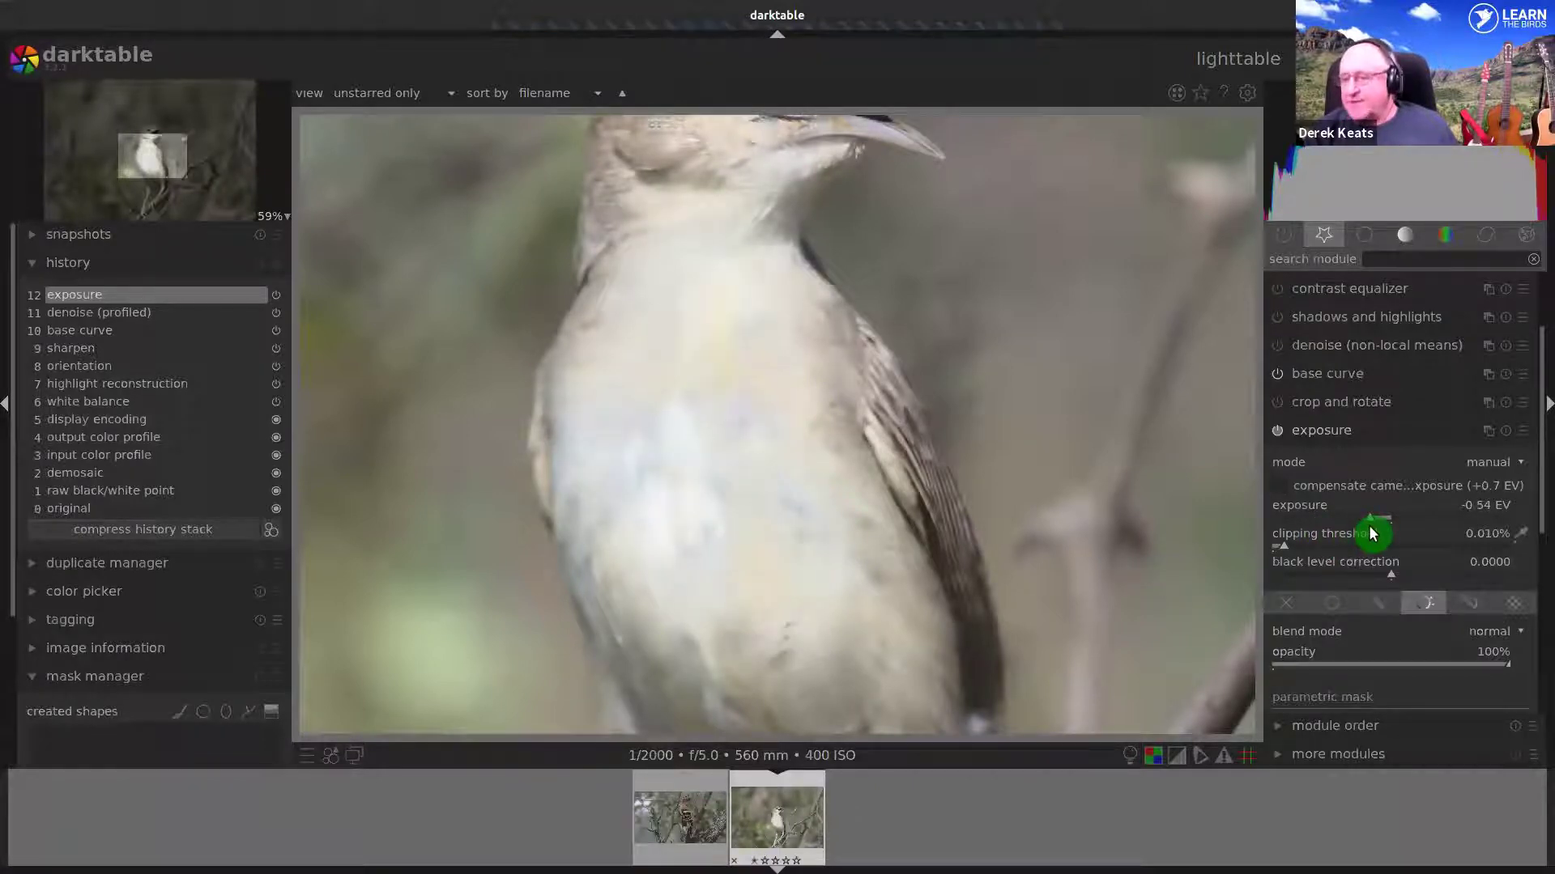
scroll(1371, 534, up, 1)
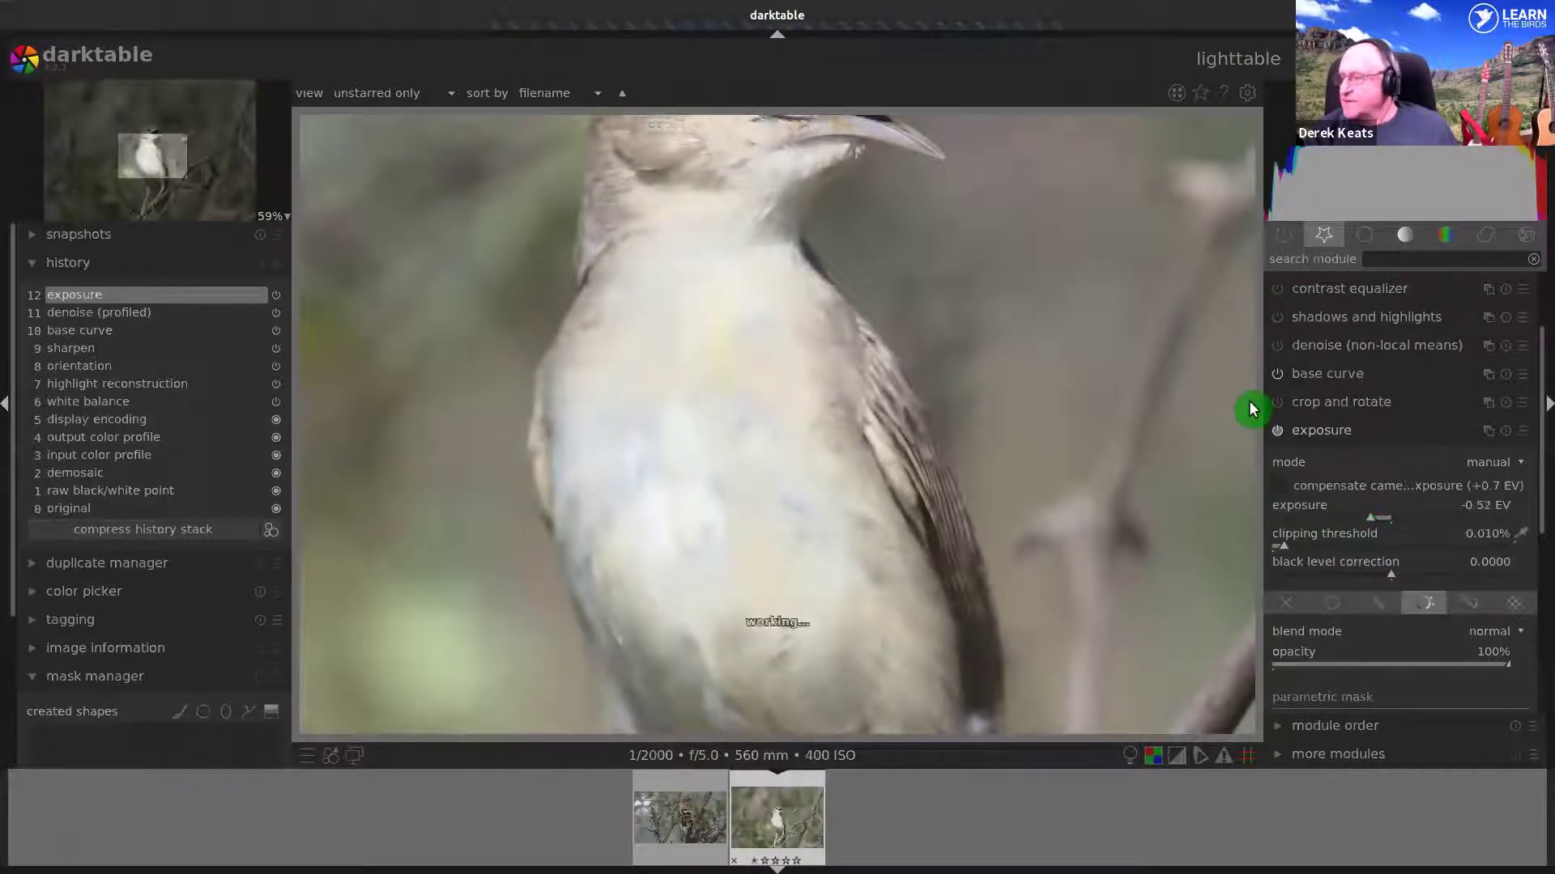
- Compare the bird's breast with the exposure module off and on, leave it enabled, and return to the whole photo
double_click(1284, 438)
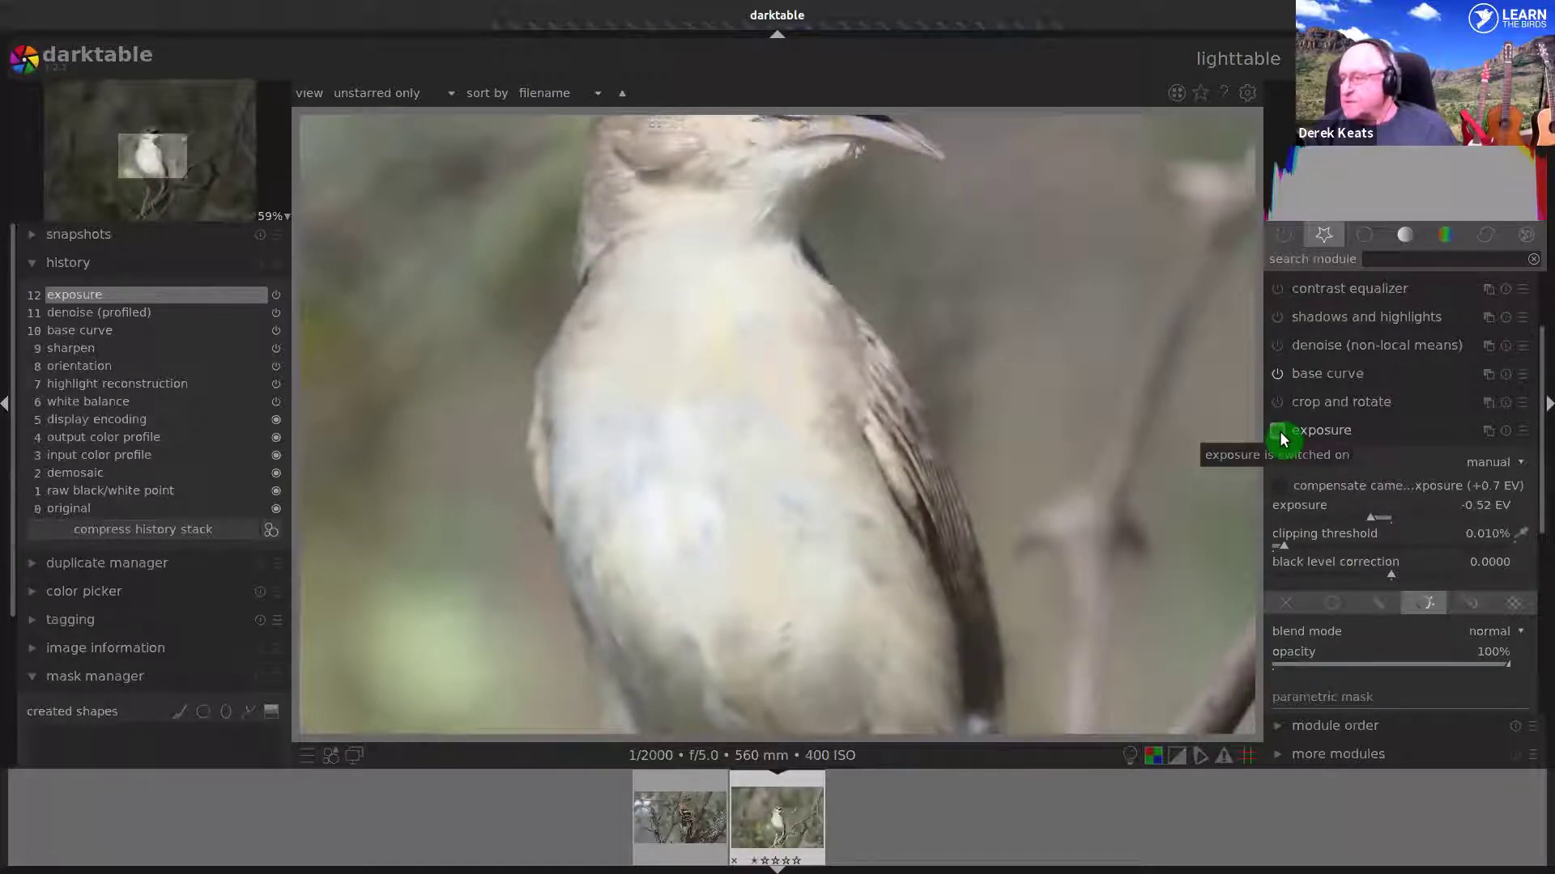
click(1282, 436)
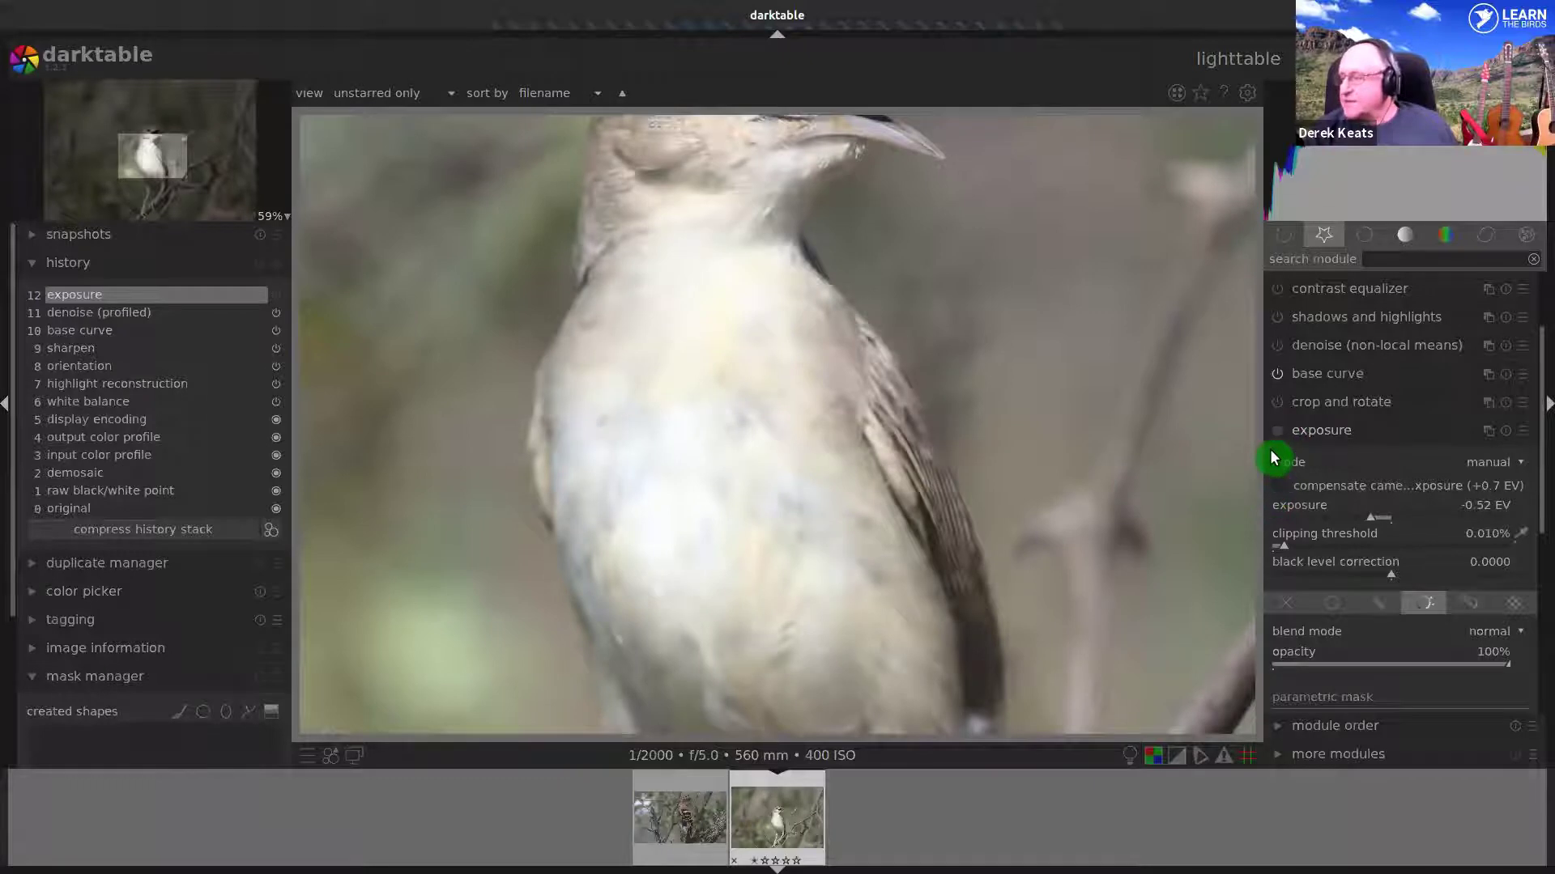
click(1277, 436)
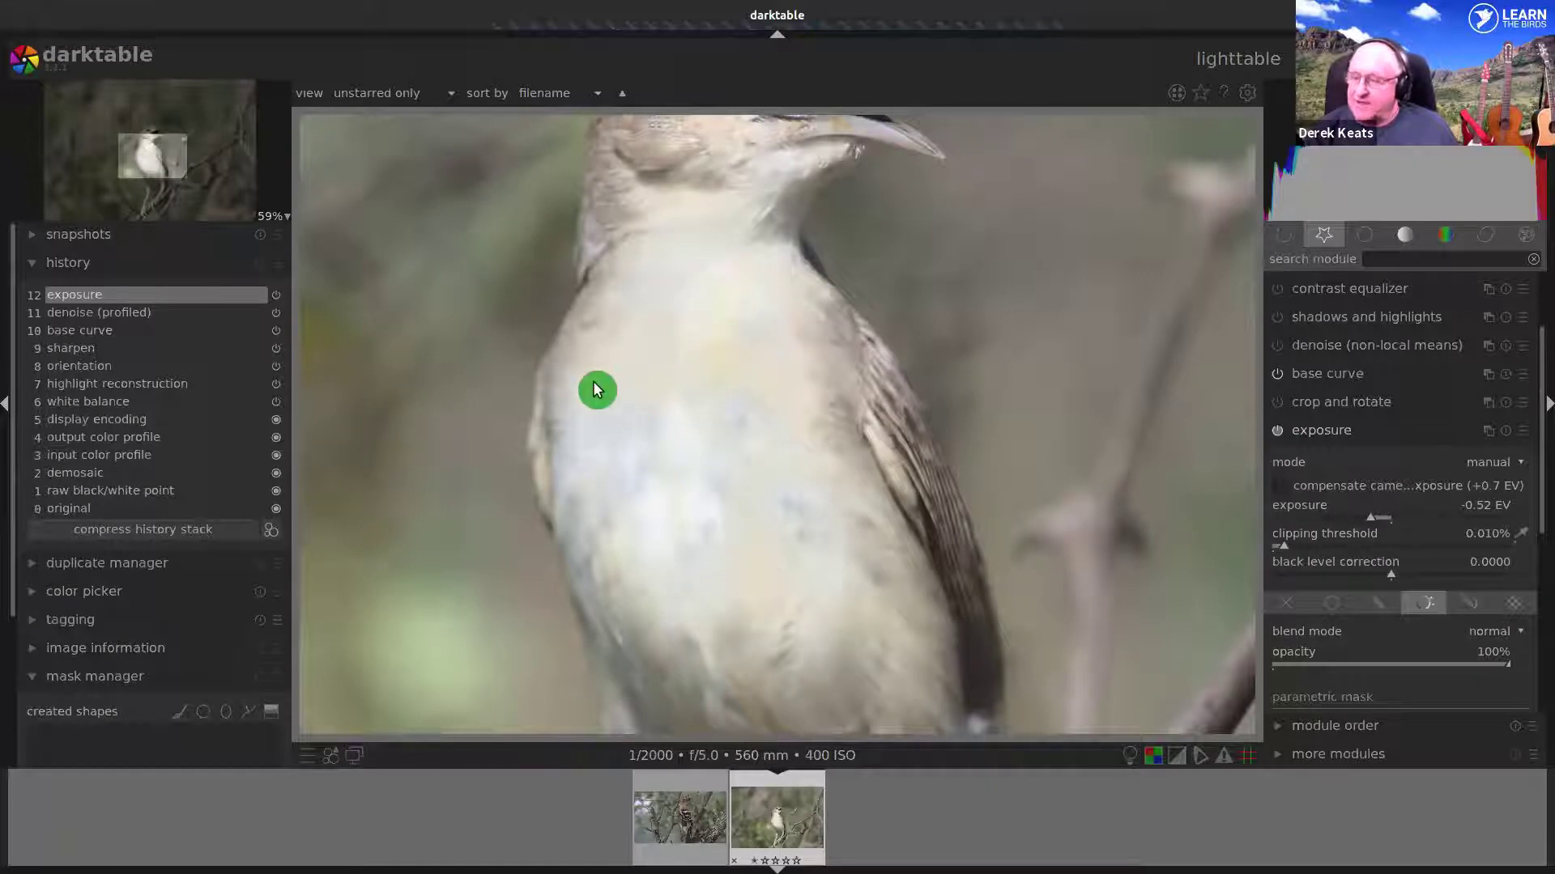
scroll(737, 478, down, 5)
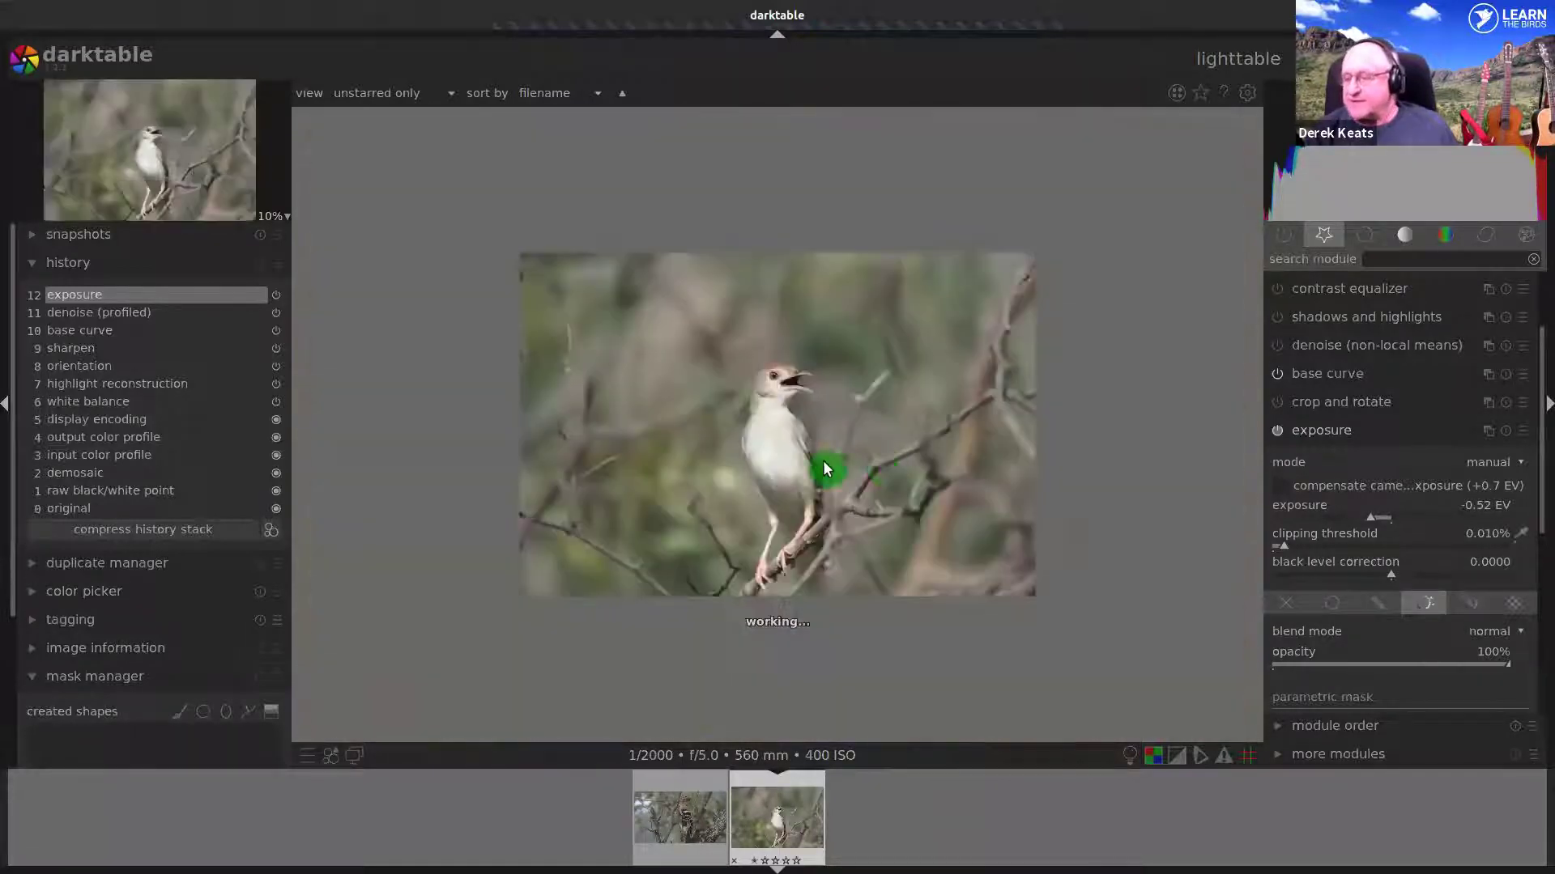
scroll(948, 465, down, 1)
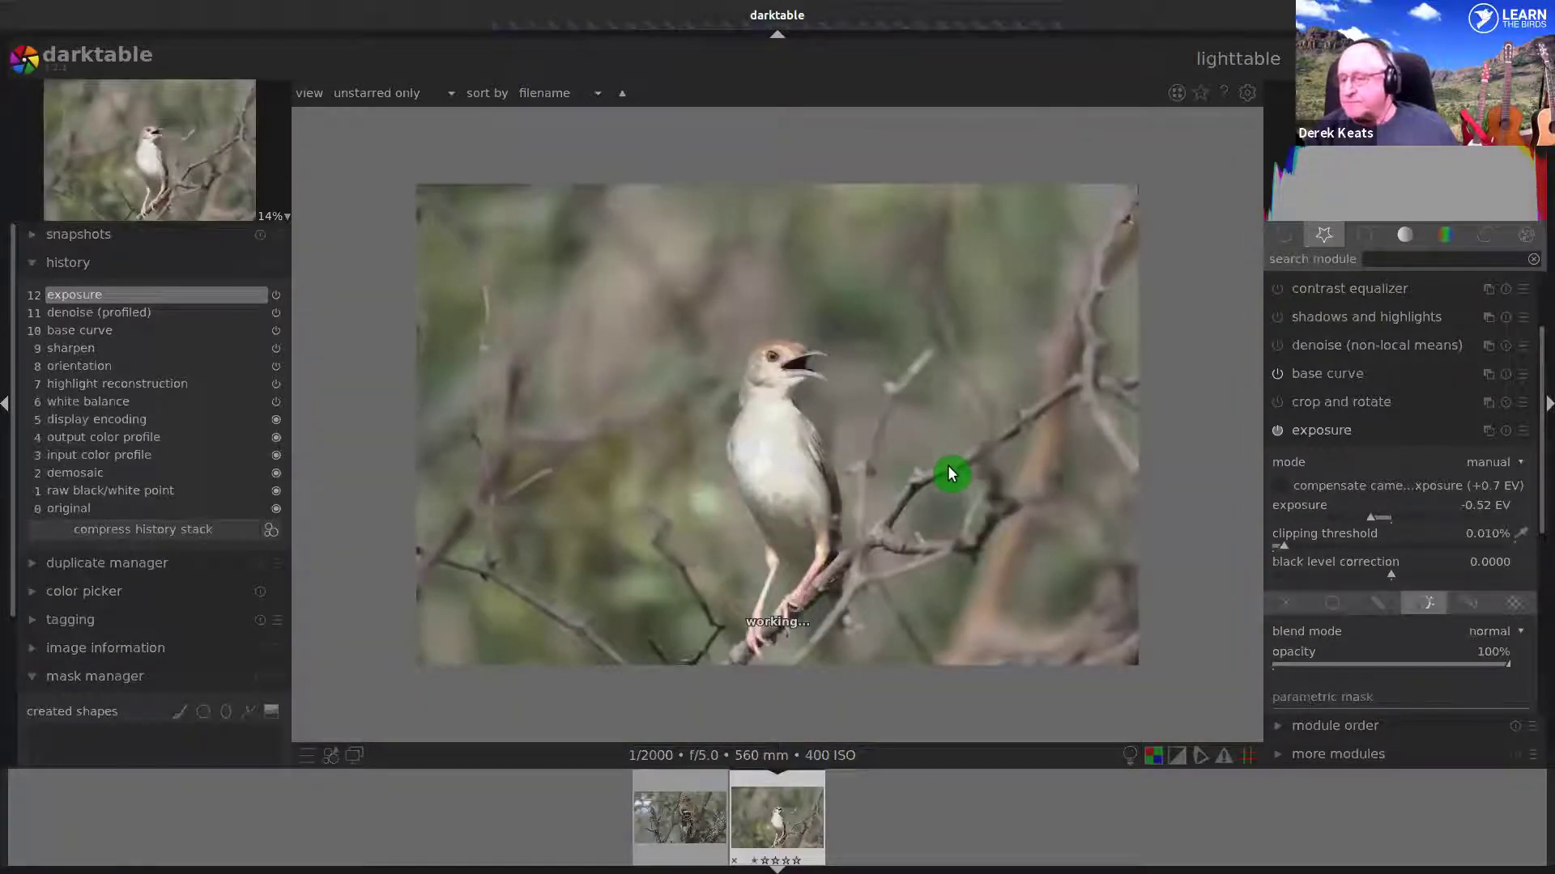
- Slightly raise the fine-detail end of the contrast equalizer's luma curve and collapse the module
click(1329, 432)
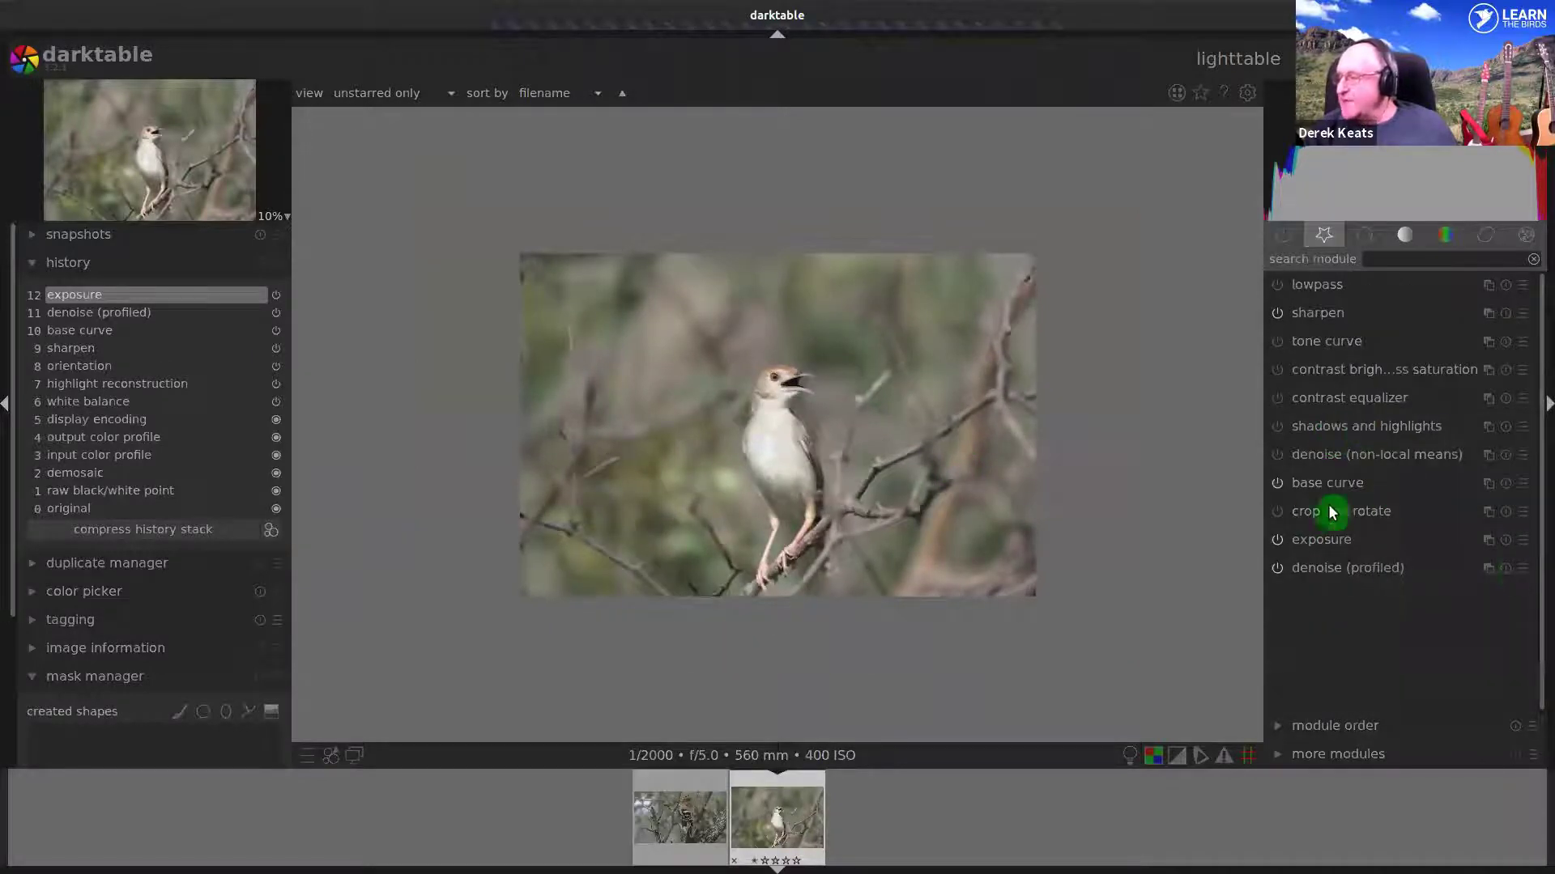
click(1377, 398)
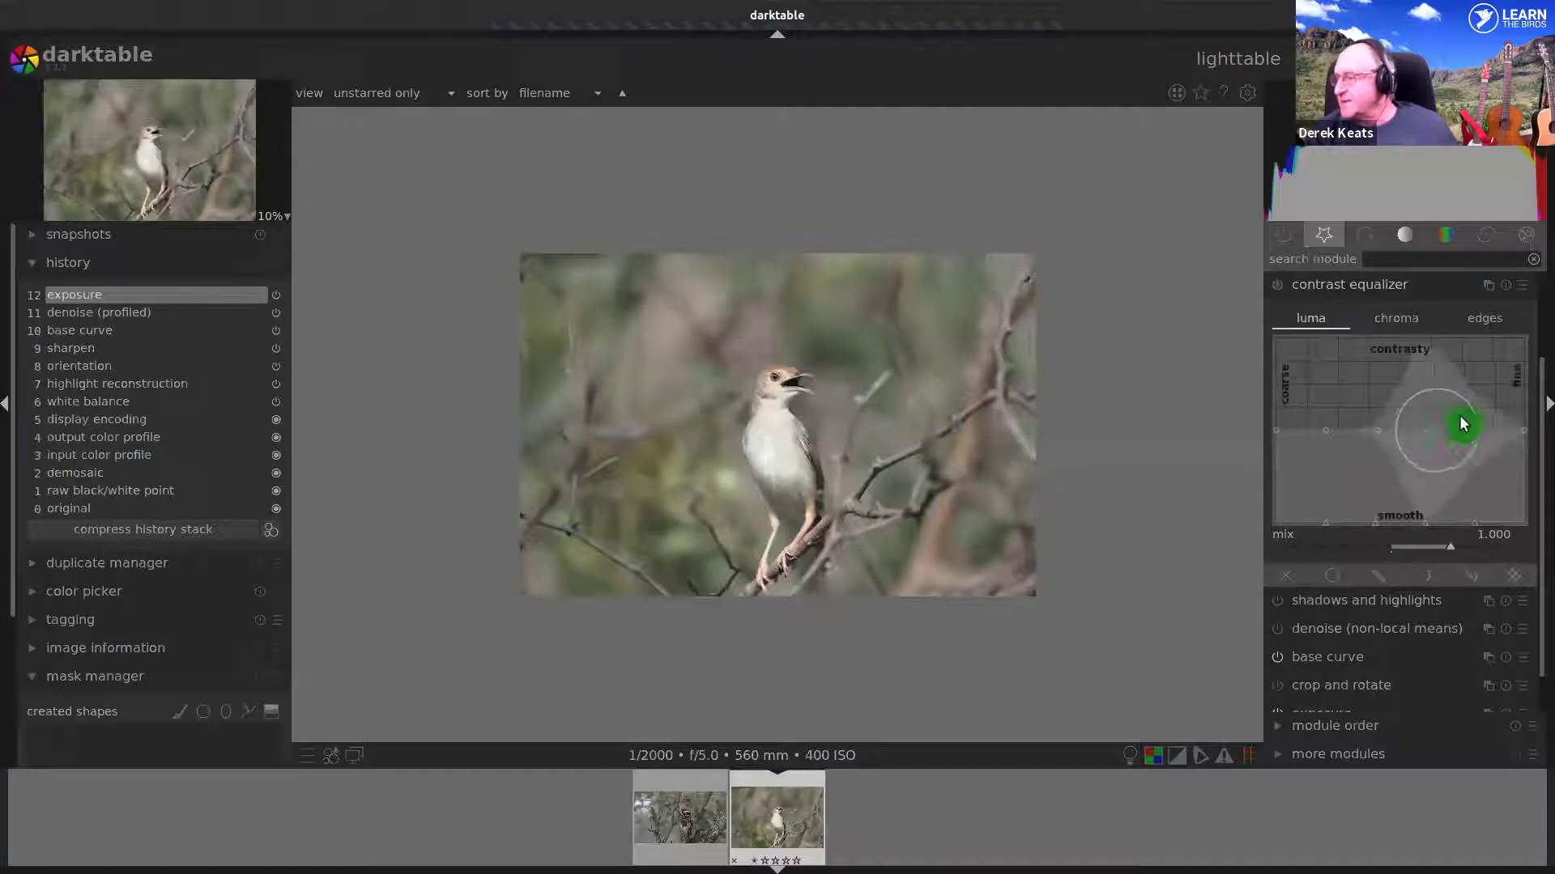
drag(1490, 395, 1490, 380)
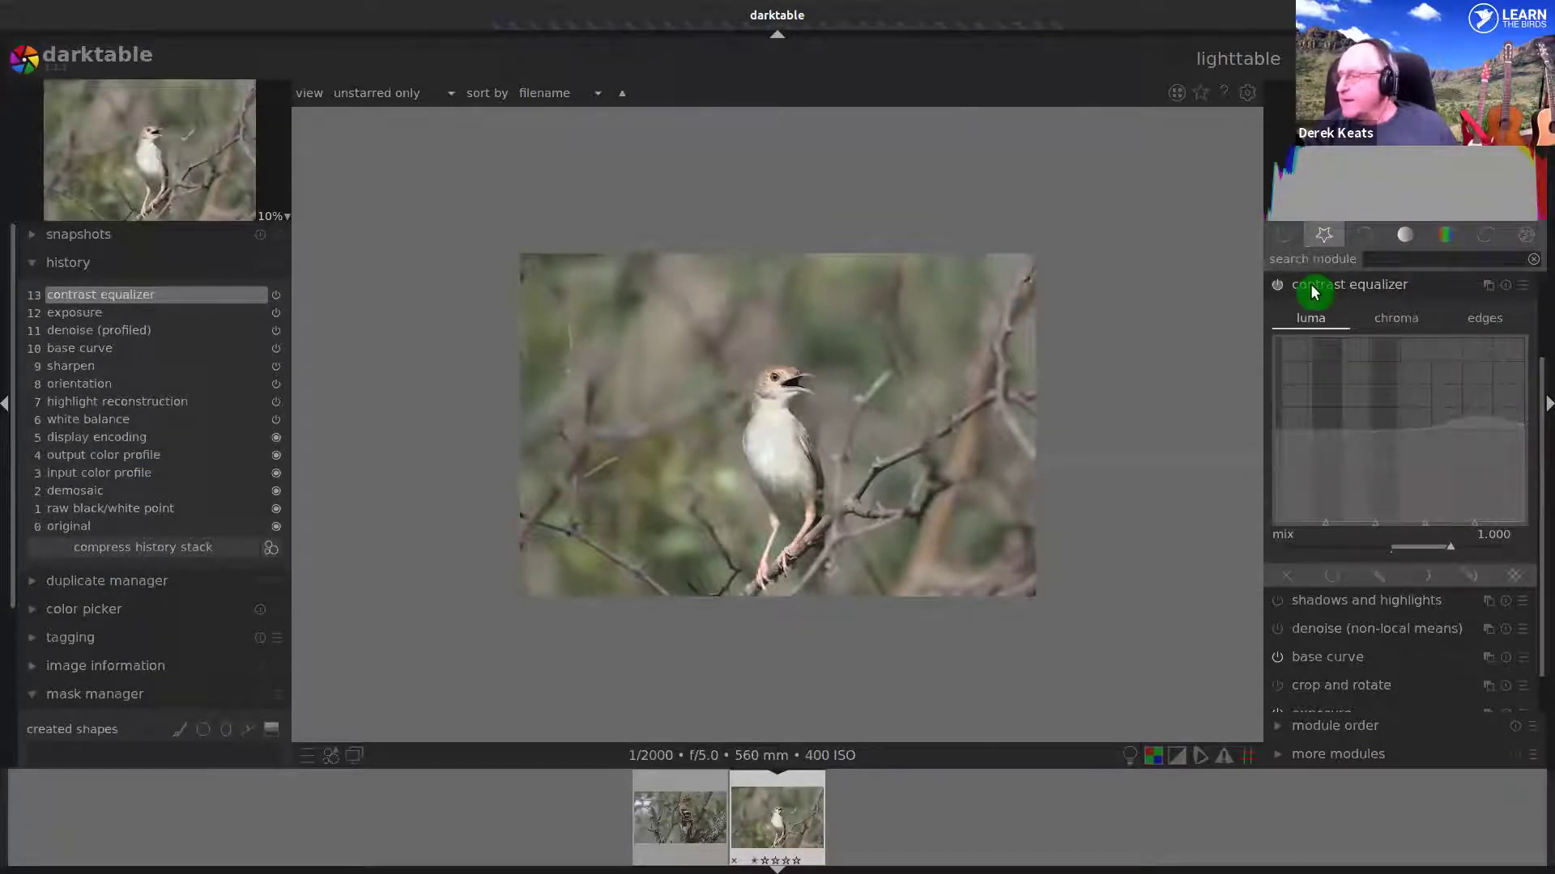
click(1348, 288)
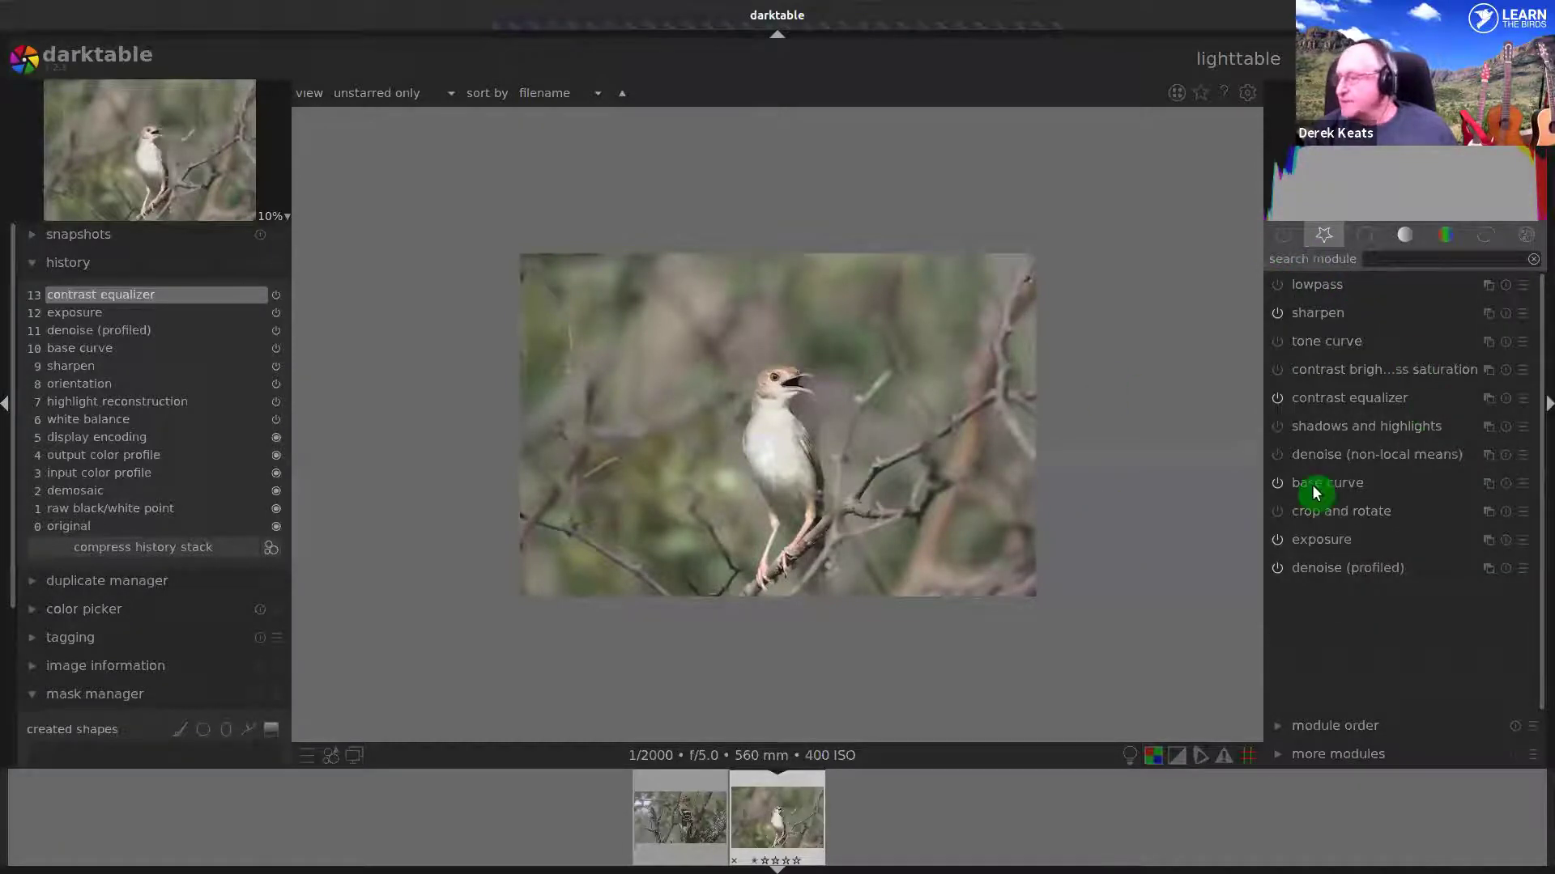
- Crop the photo at 16:9, trimming its left and upper edges around the singing bird, and apply the crop
click(1340, 512)
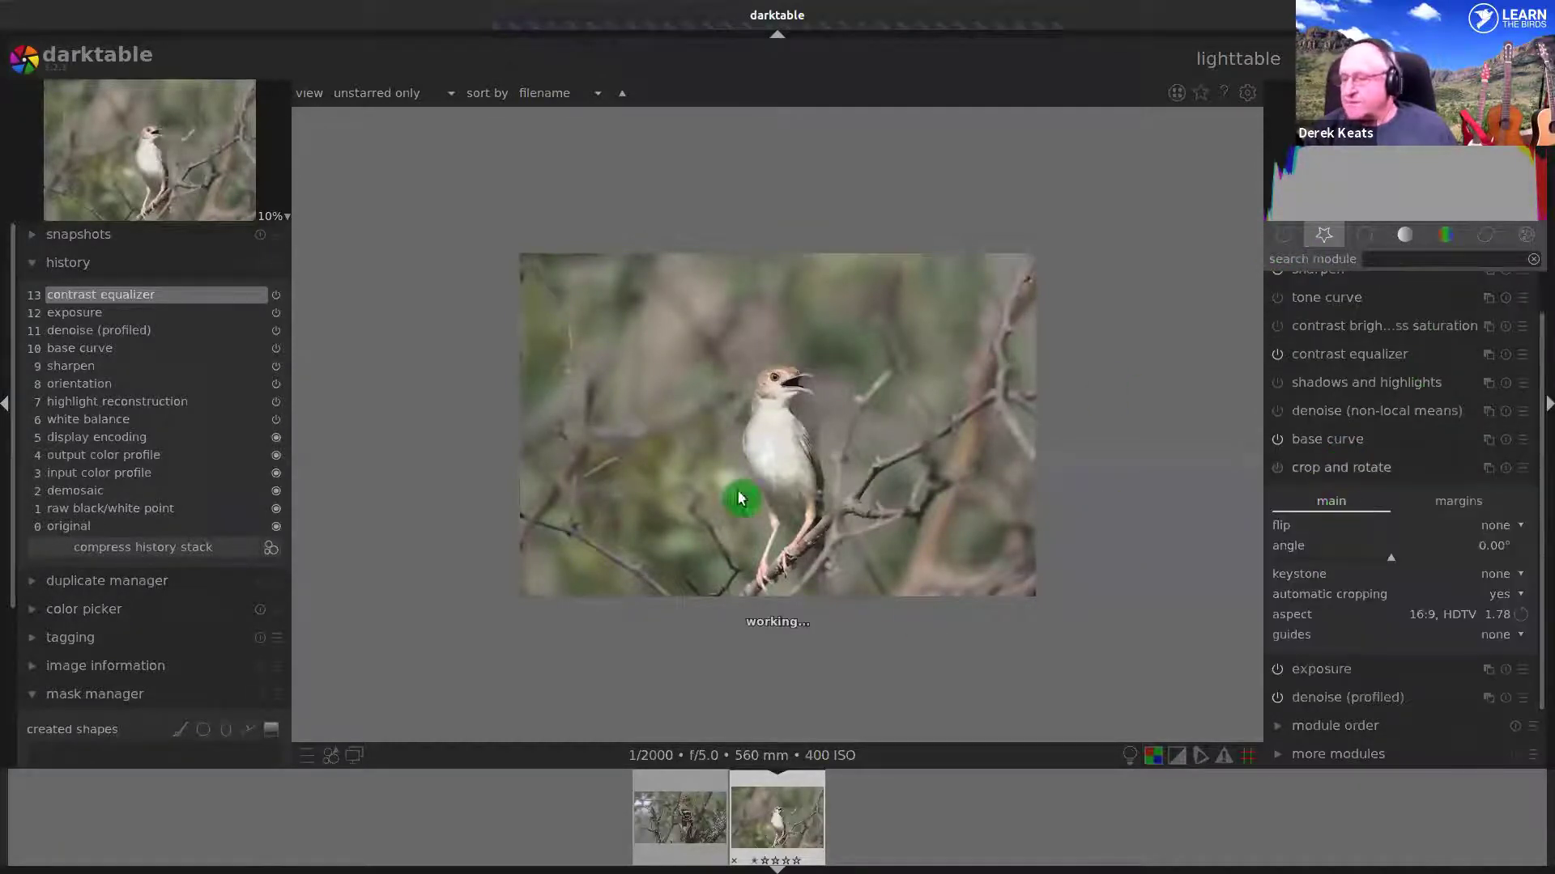
drag(657, 409, 680, 472)
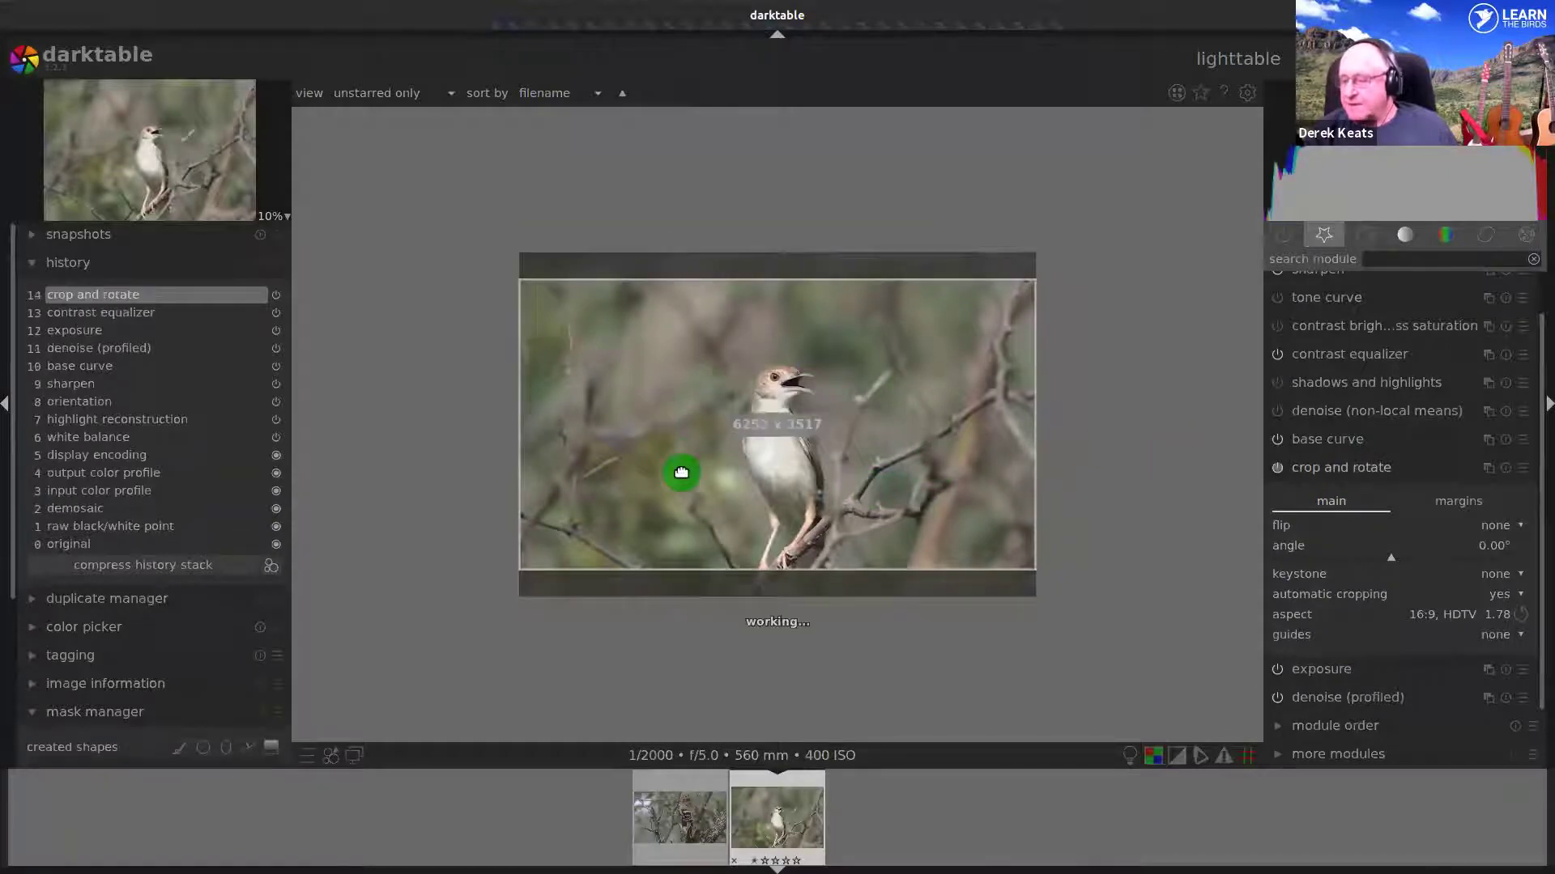
drag(525, 324, 618, 361)
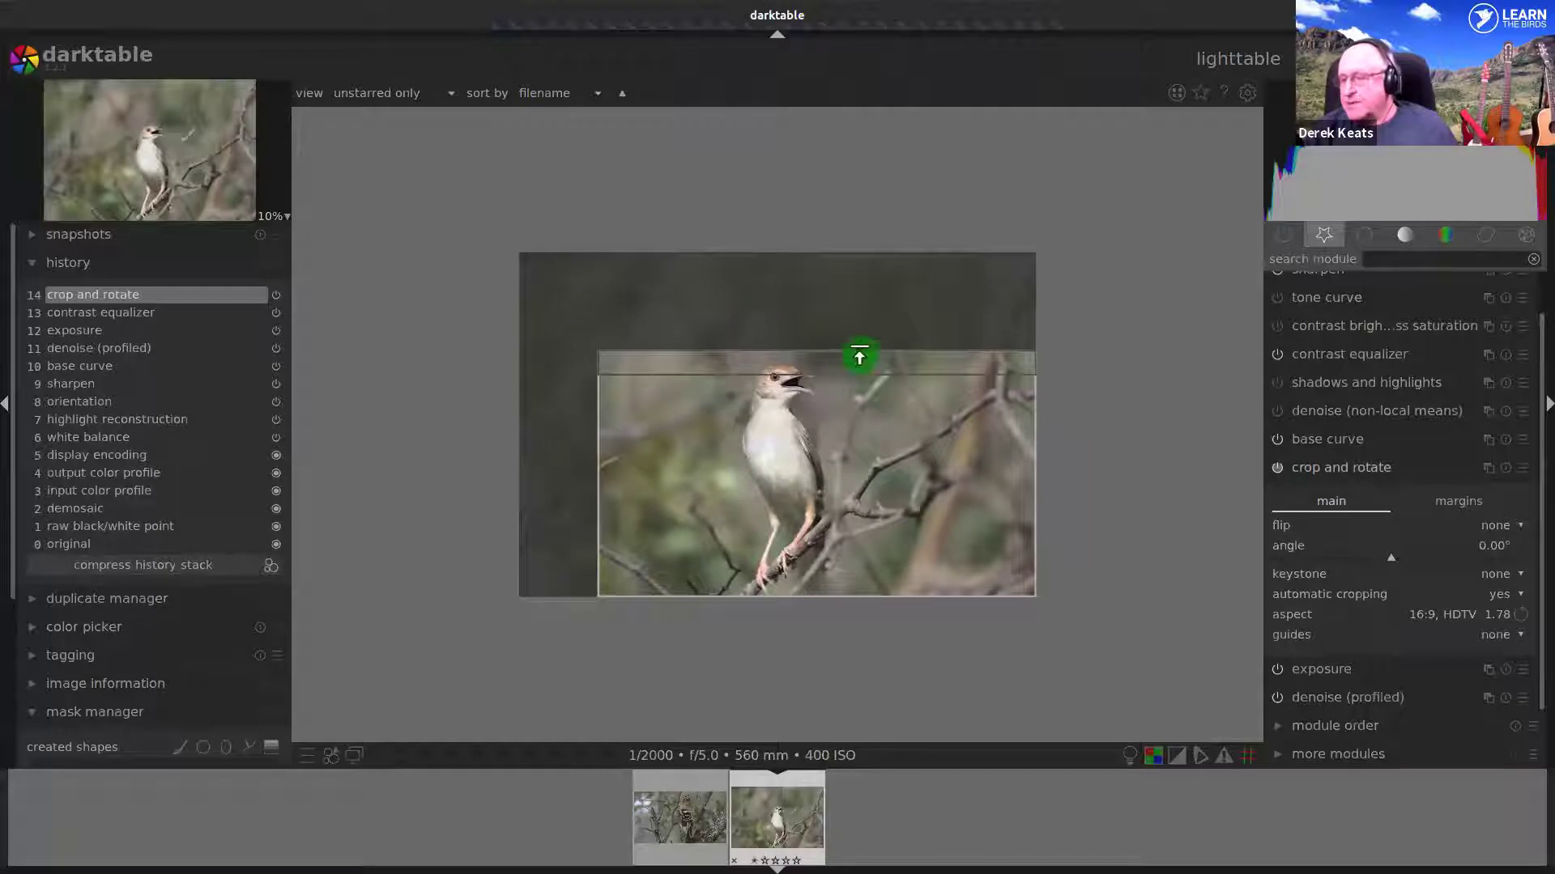
drag(857, 354, 862, 329)
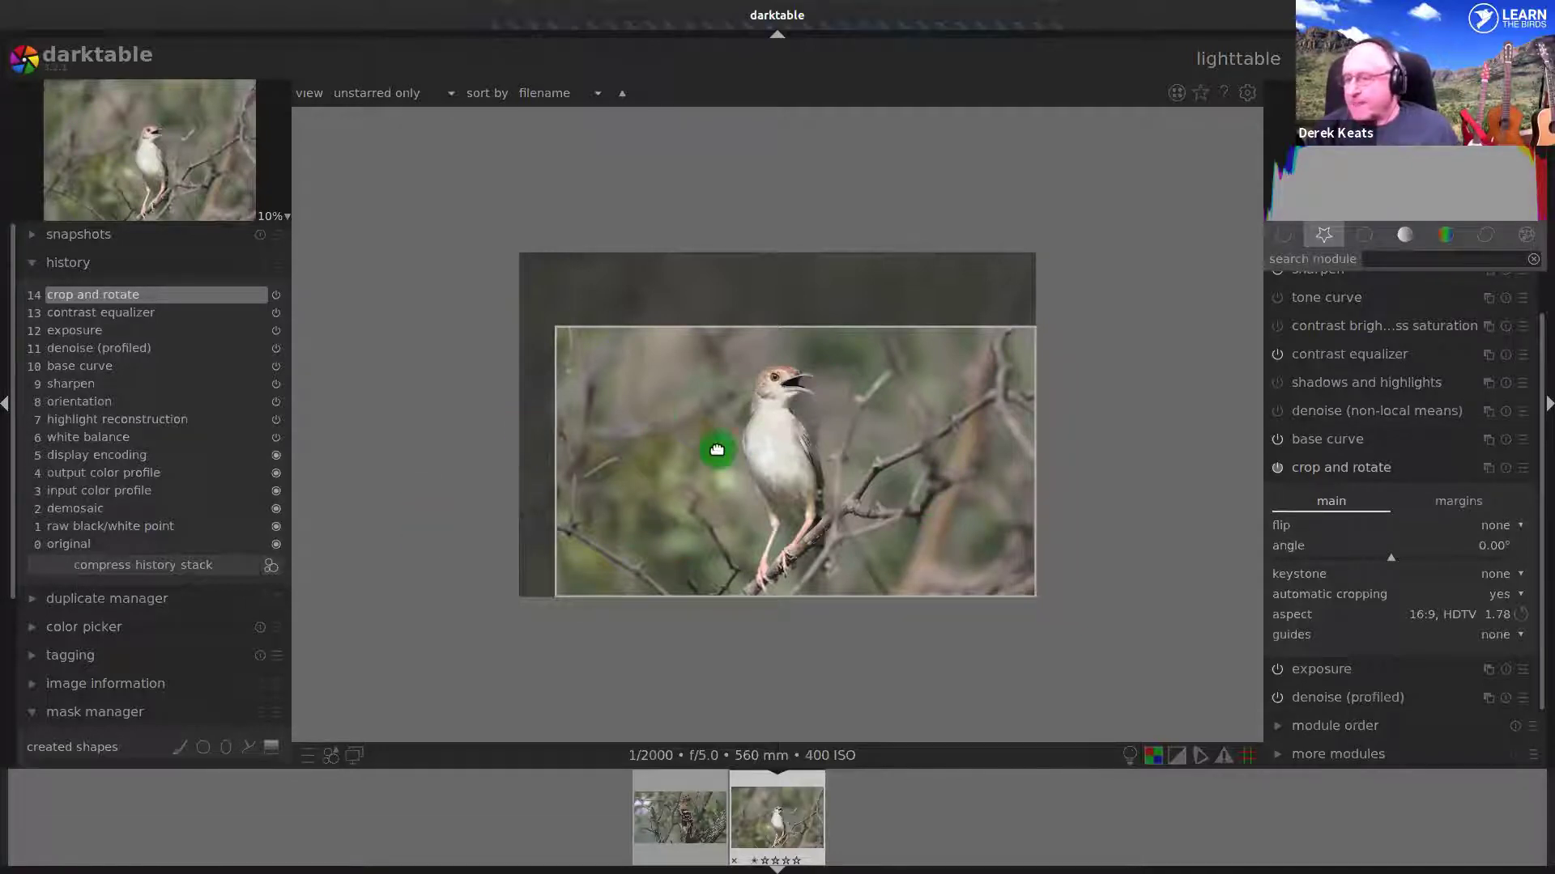
double_click(976, 428)
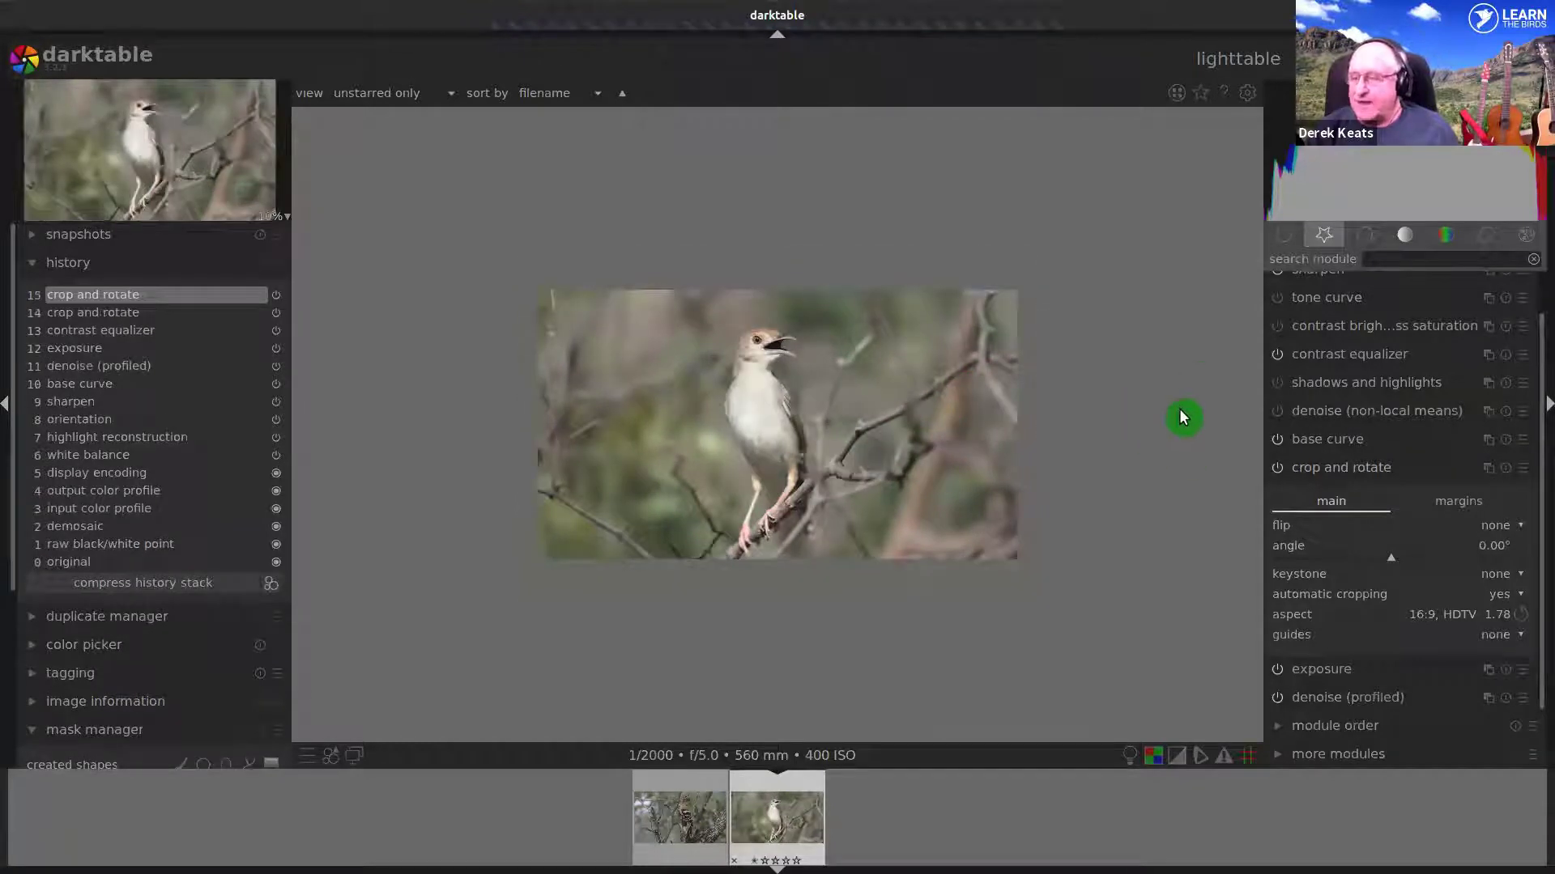
- Return to digiKam, reposition its window, and browse the raw thumbnails and album tree around Demo OSS 1
click(1226, 51)
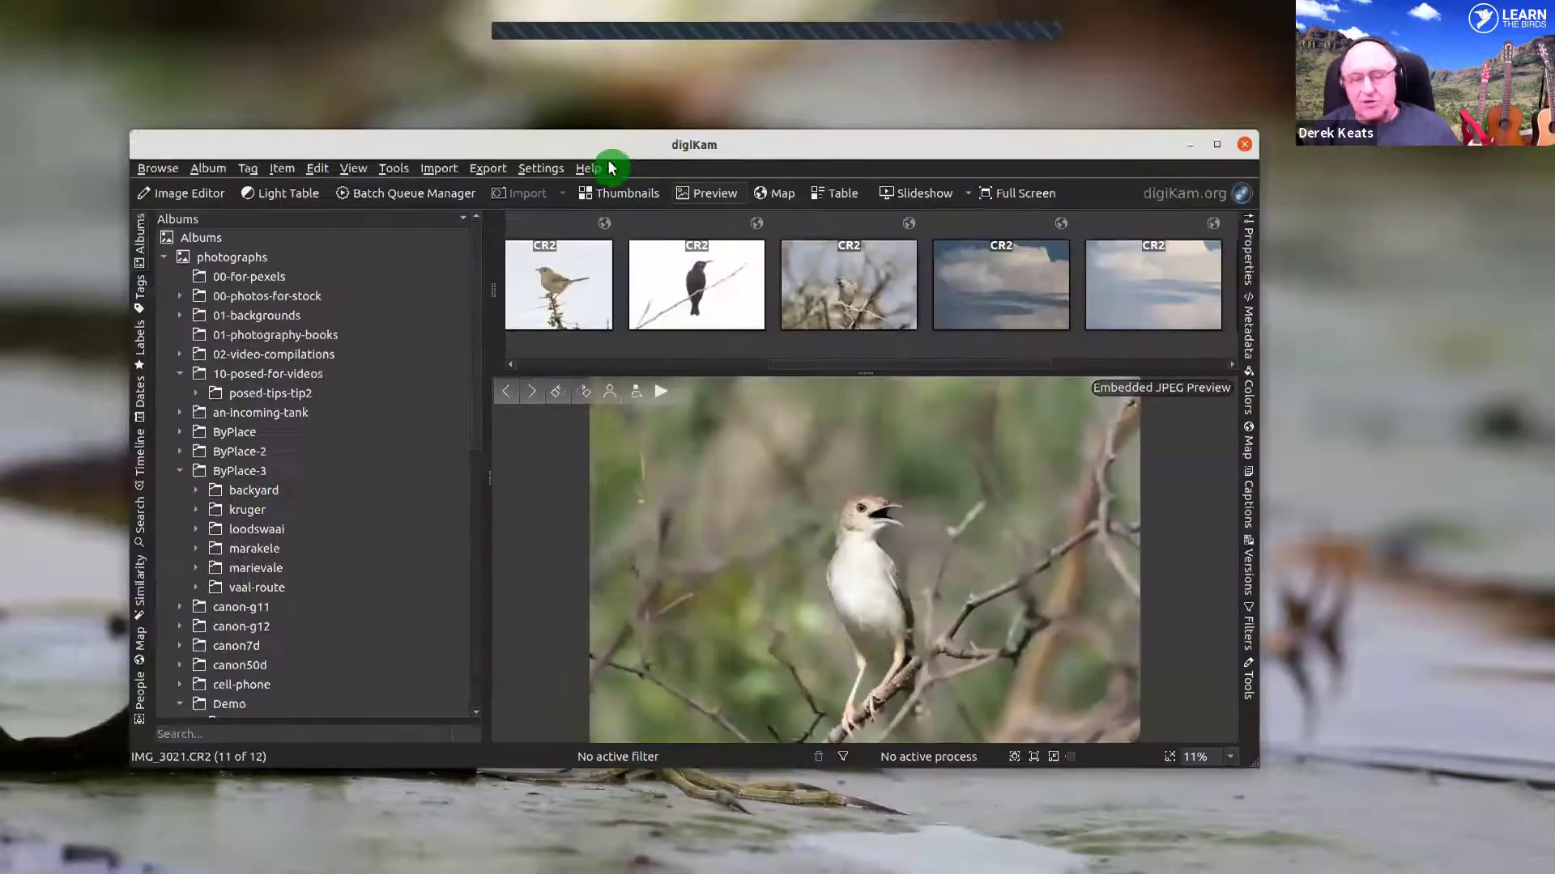
drag(593, 148, 611, 166)
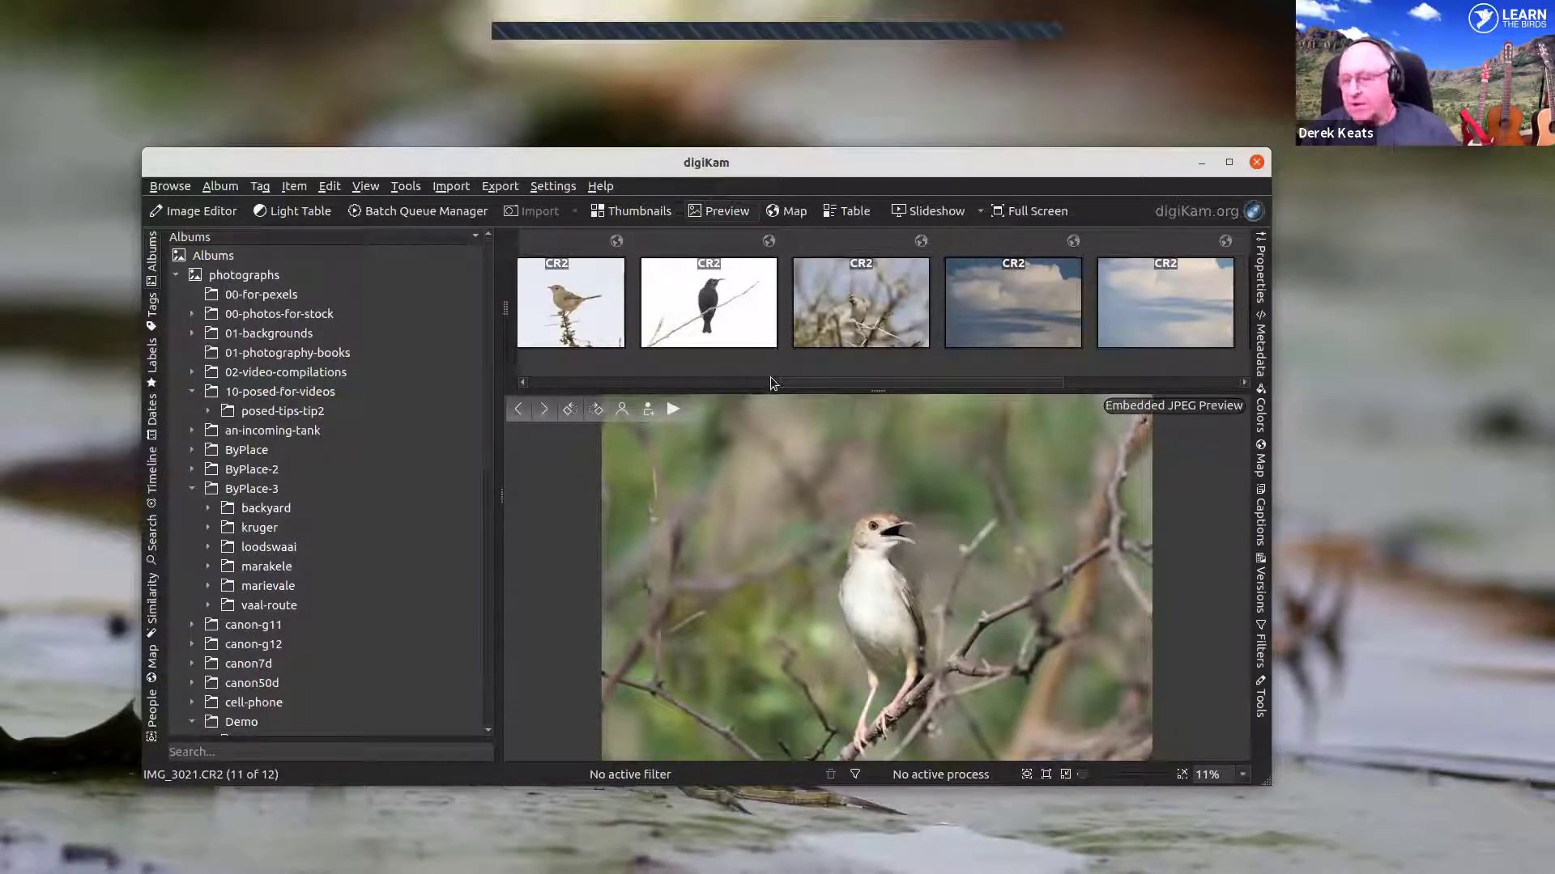
scroll(664, 337, up, 5)
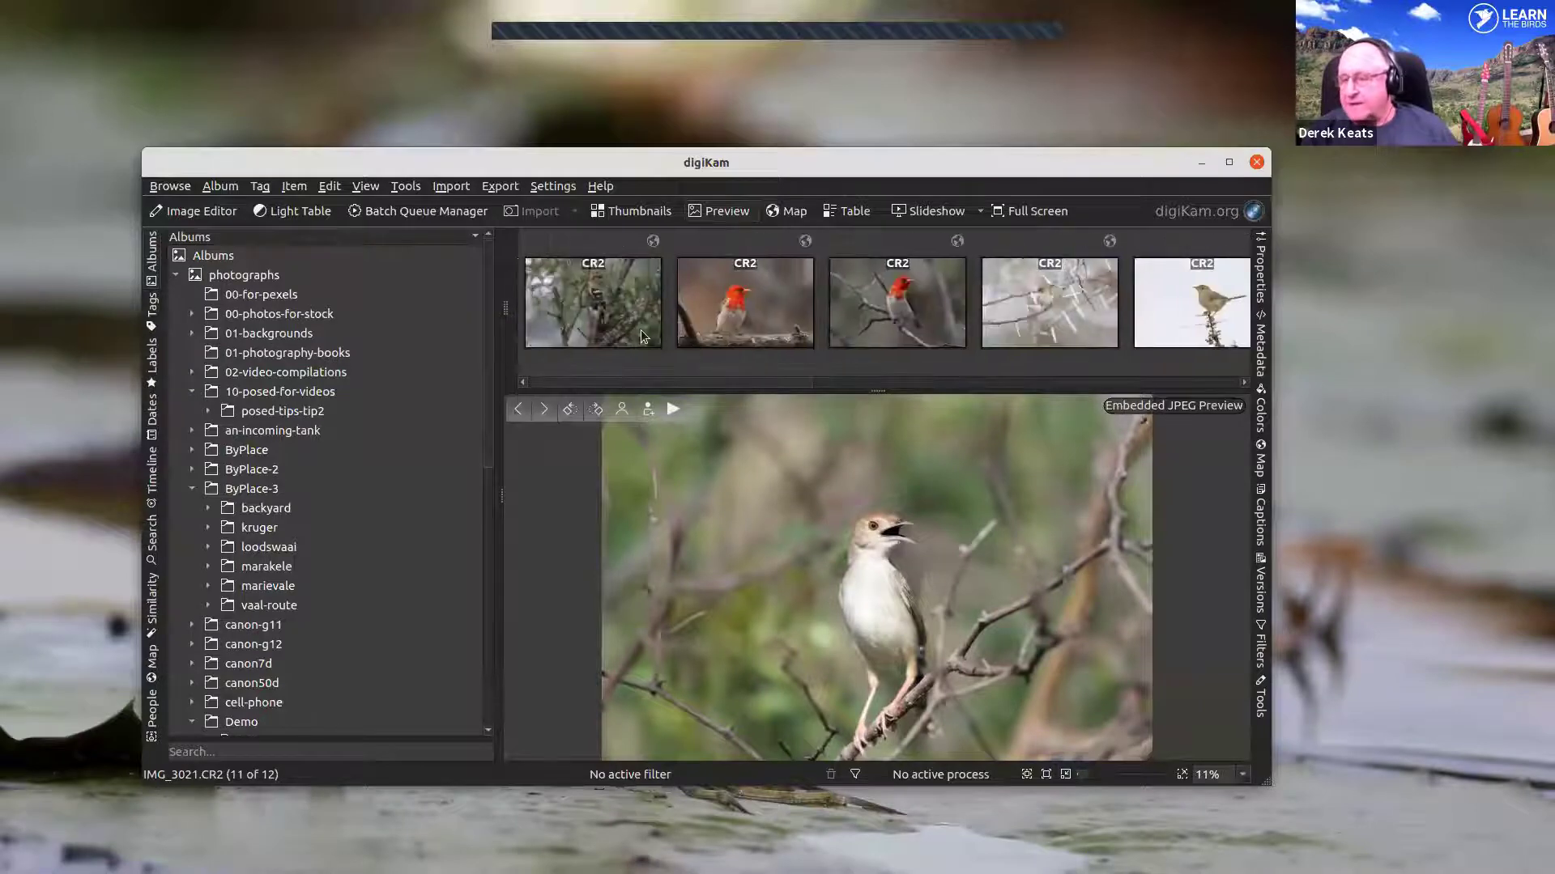
scroll(639, 329, down, 5)
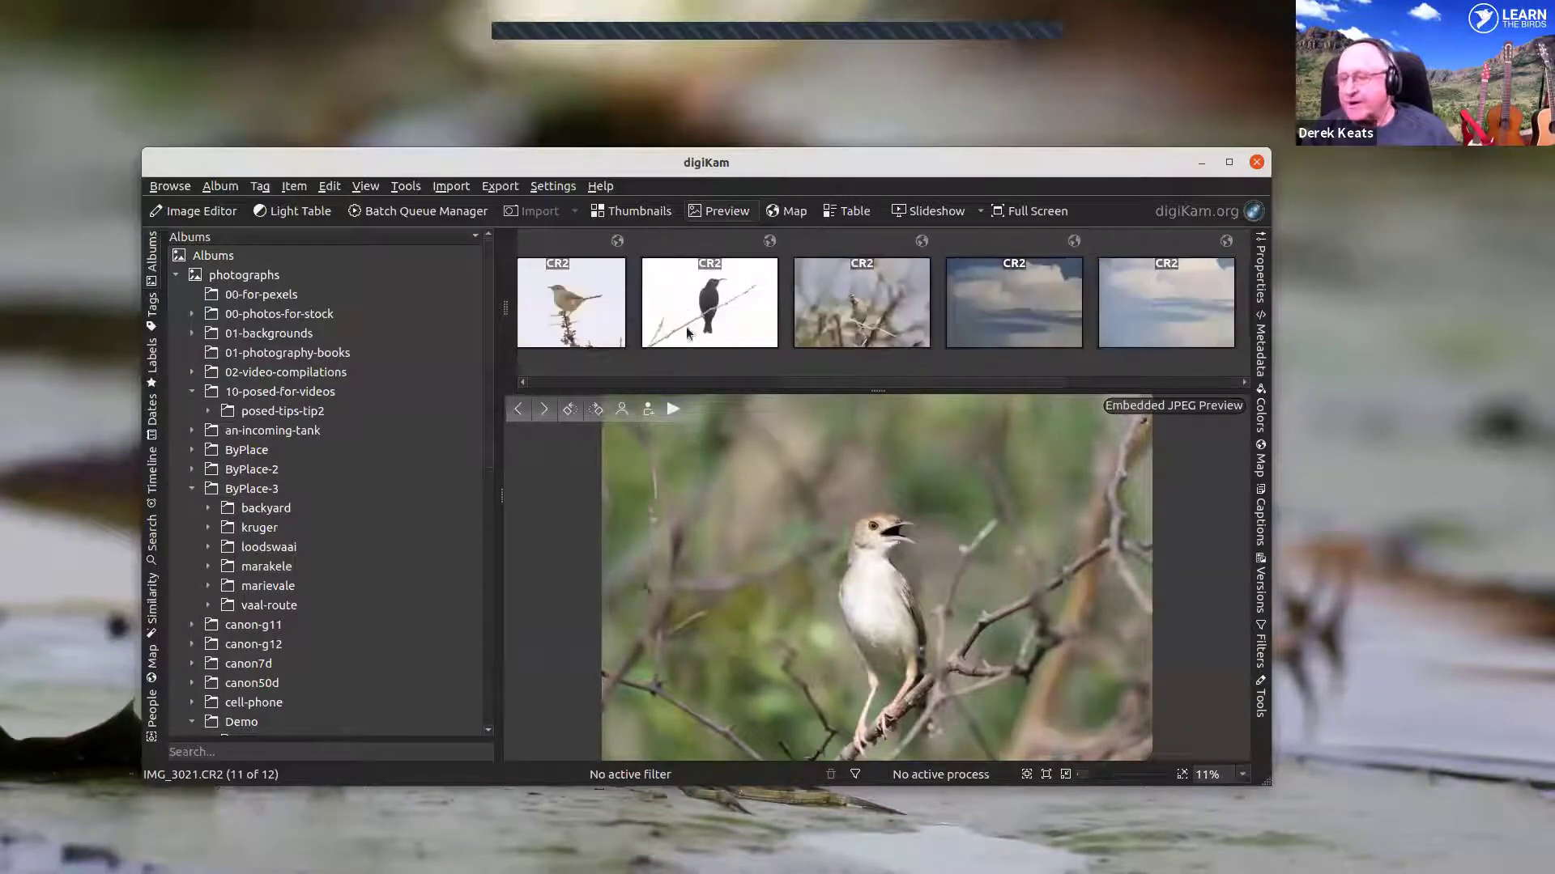
scroll(687, 327, up, 4)
scroll(284, 567, down, 2)
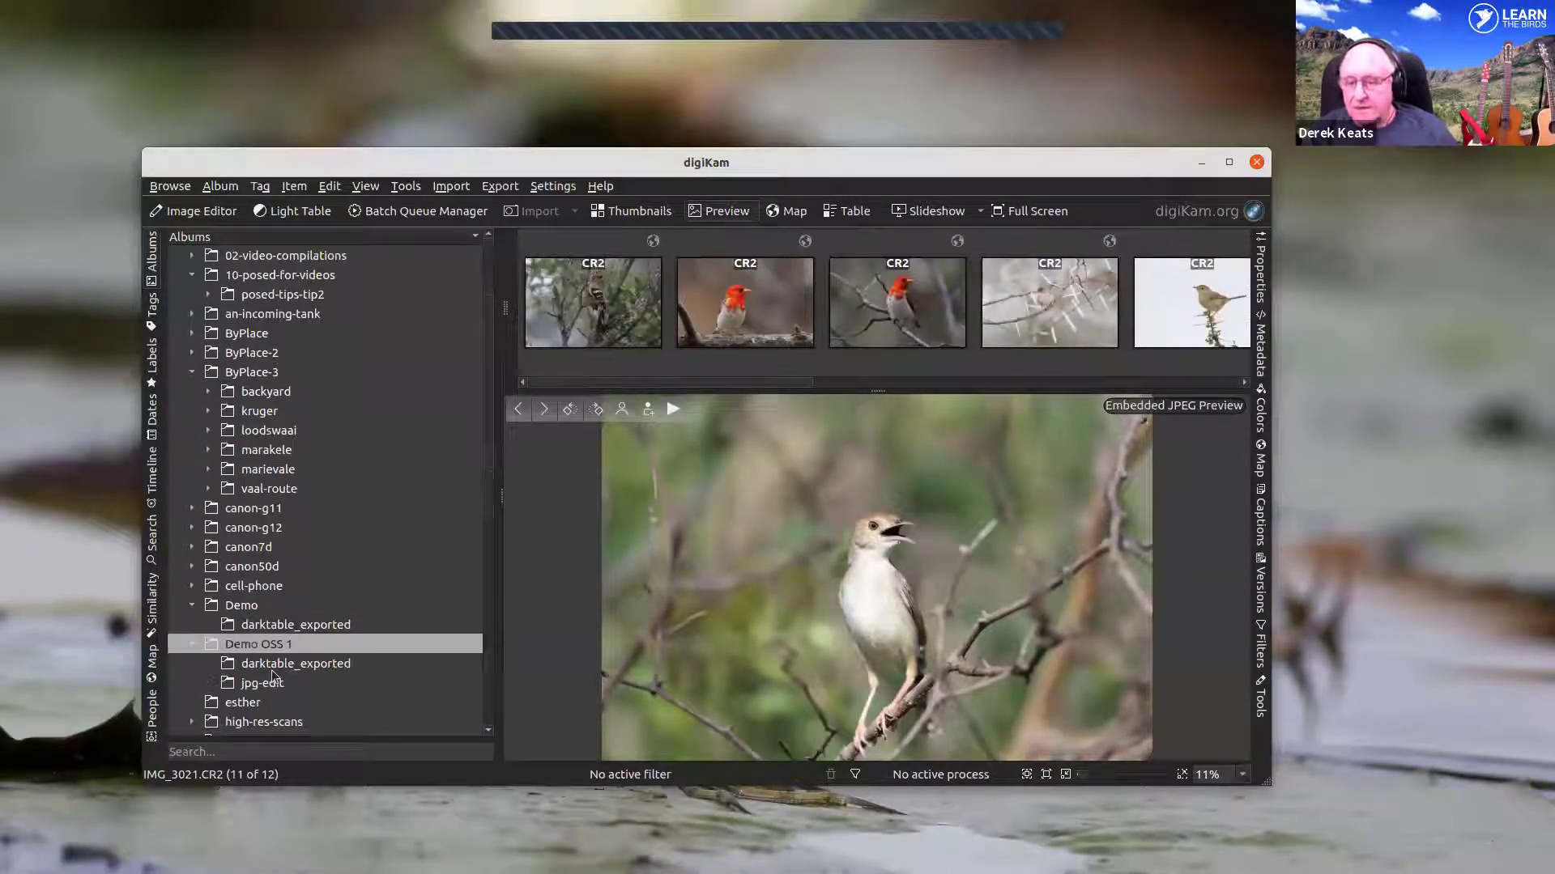
scroll(663, 319, down, 5)
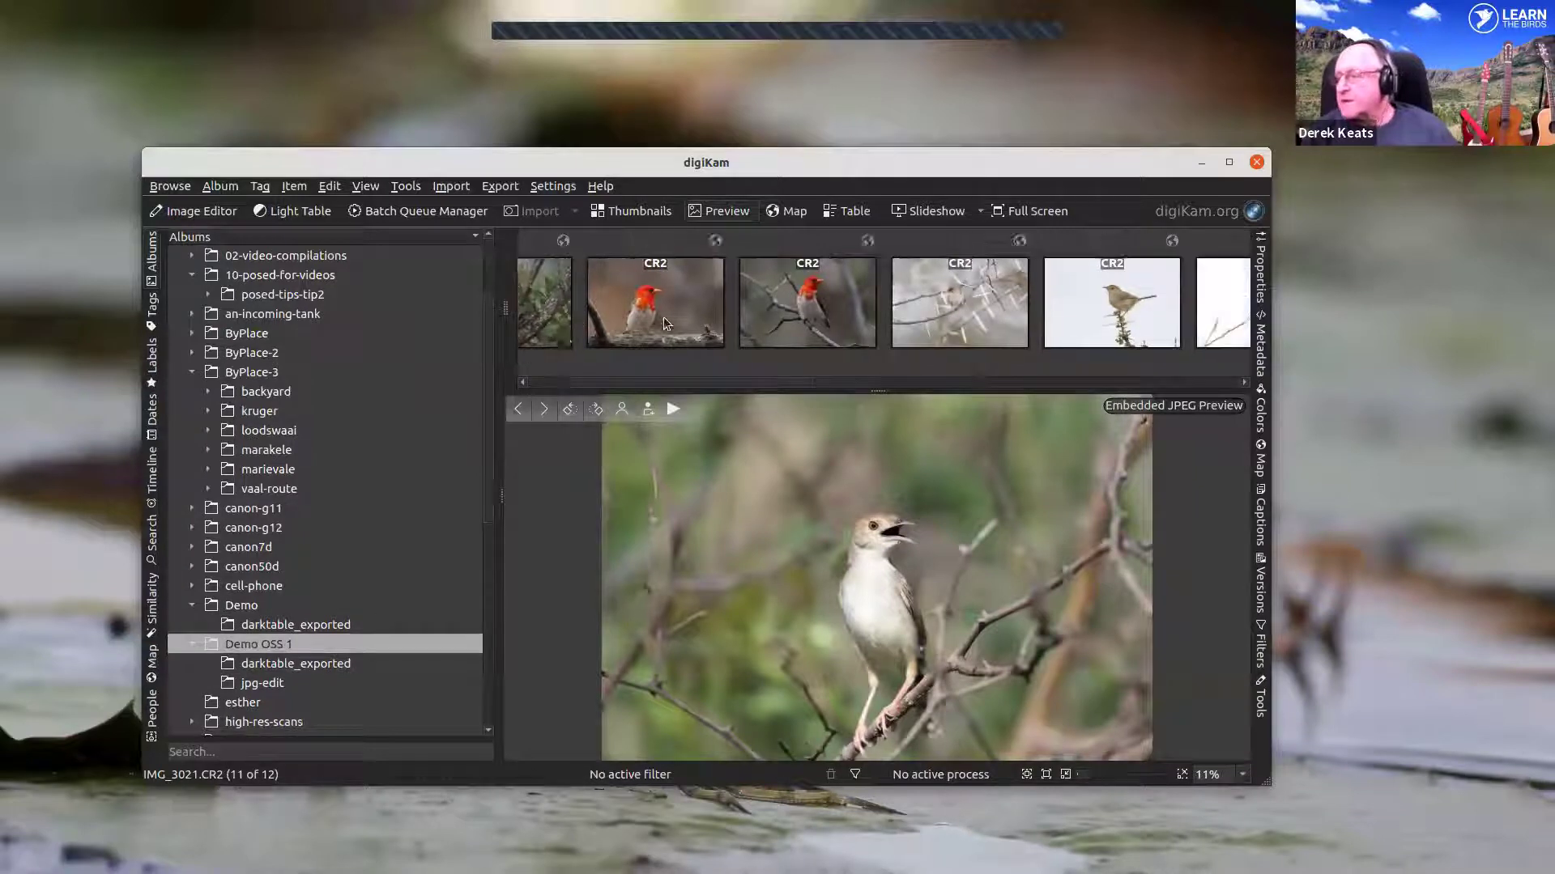
- Browse the subalbums of Demo OSS 1, select IMG_1764.JPG in jpg-edit, and maximize the digiKam window
scroll(685, 330, down, 2)
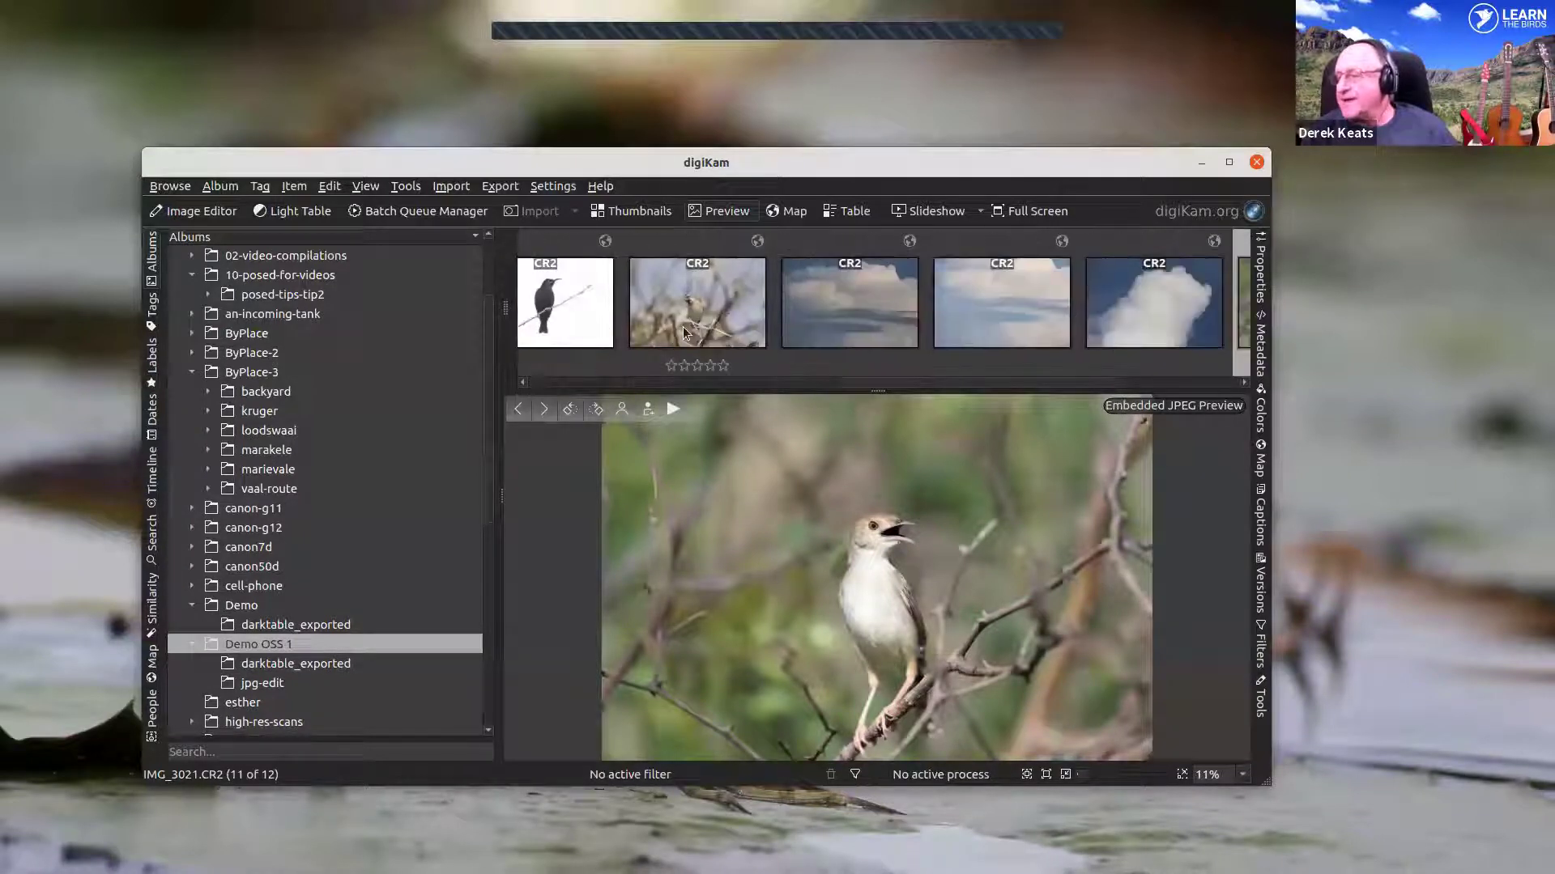
click(300, 664)
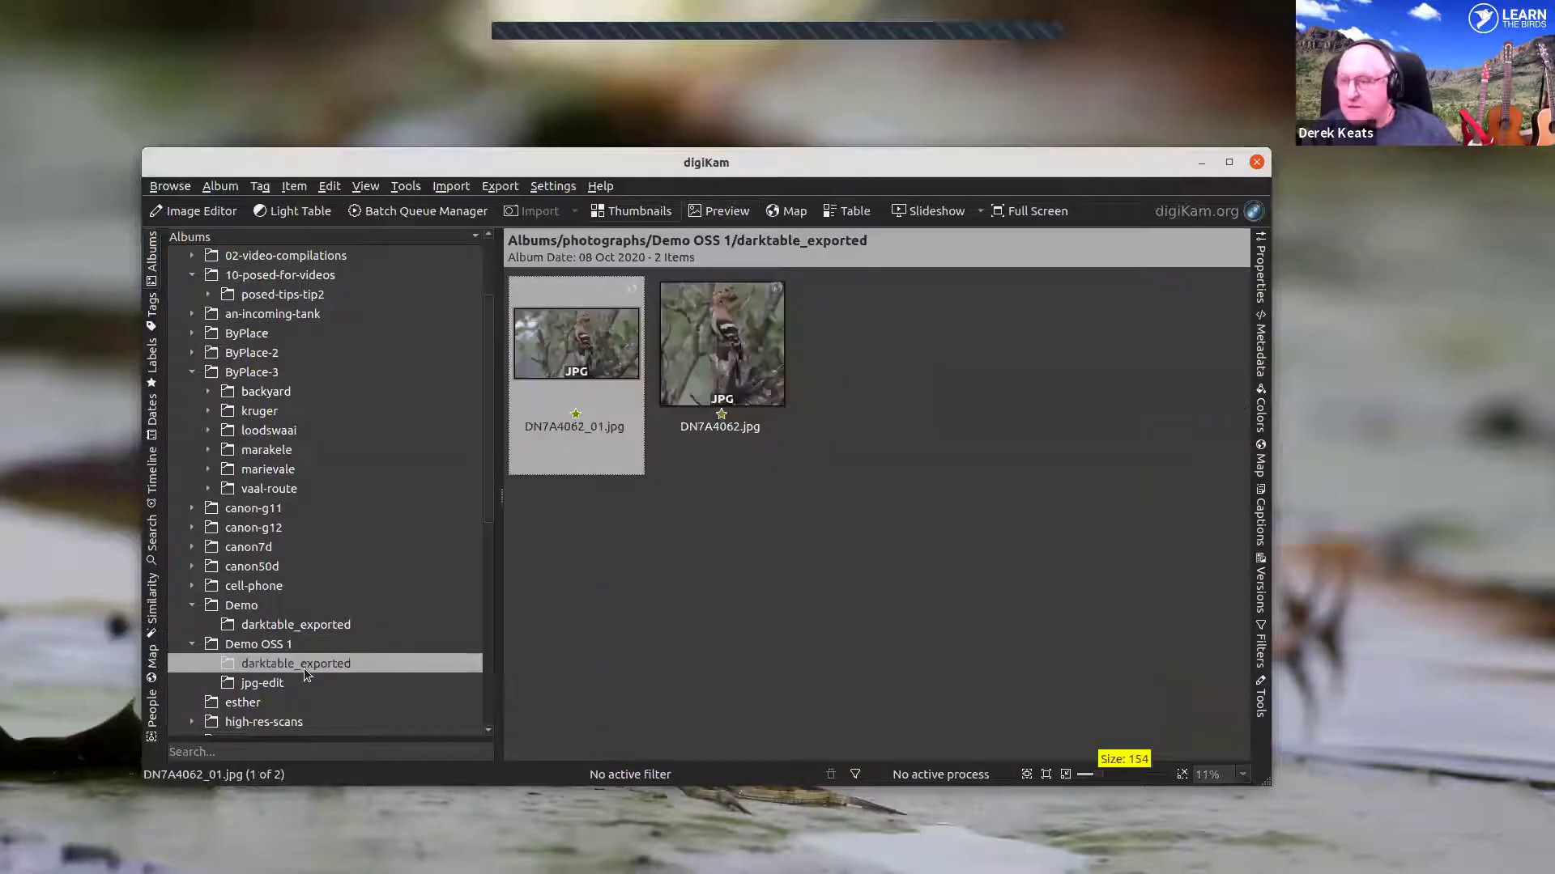
click(263, 684)
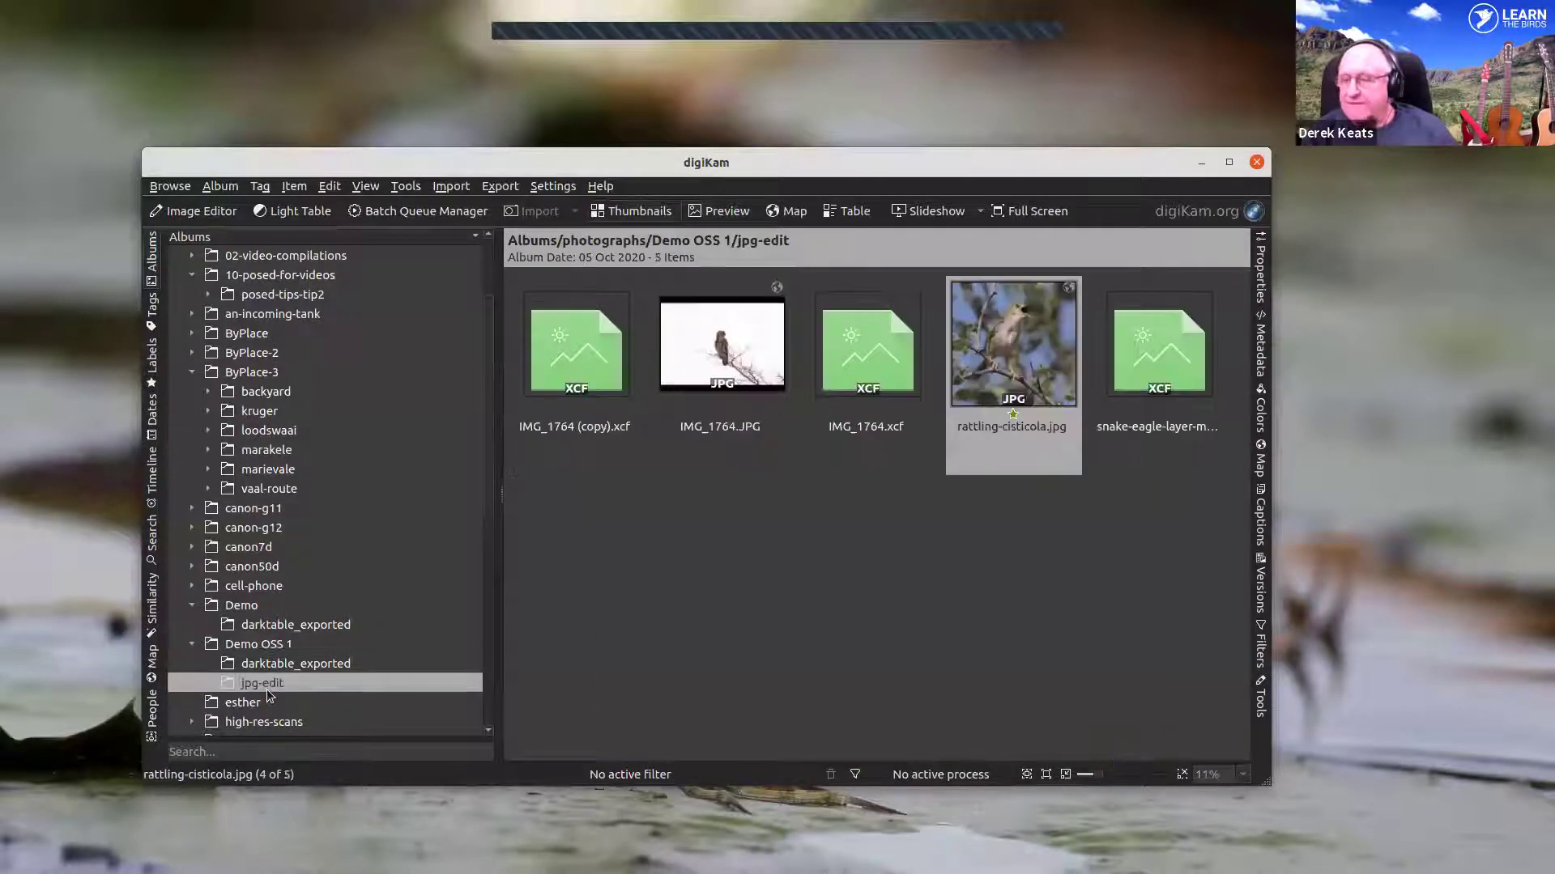
click(704, 348)
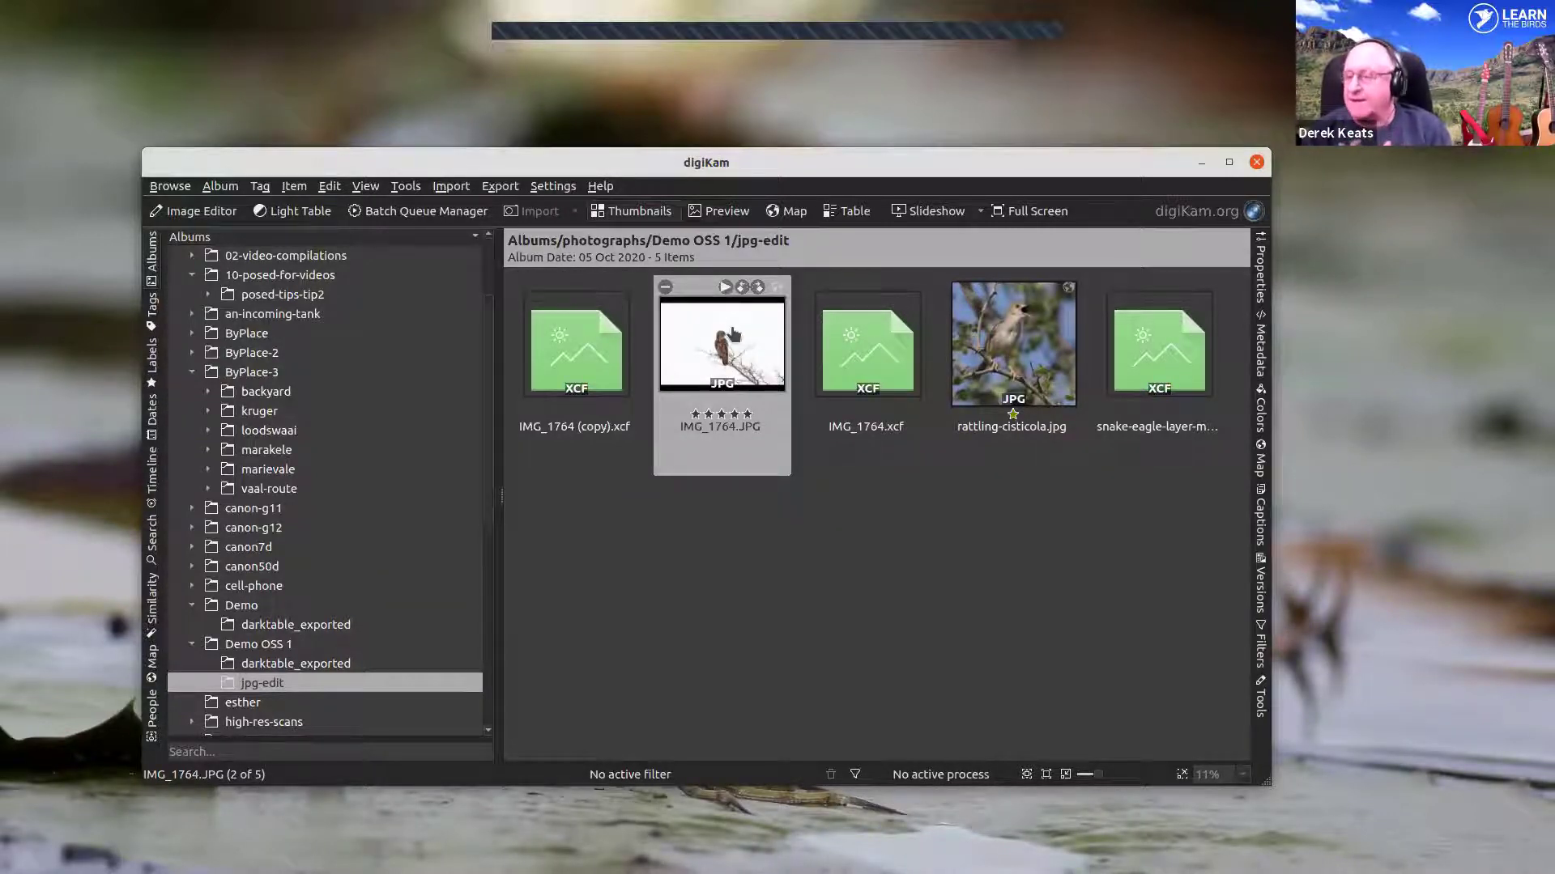
drag(734, 335, 966, 158)
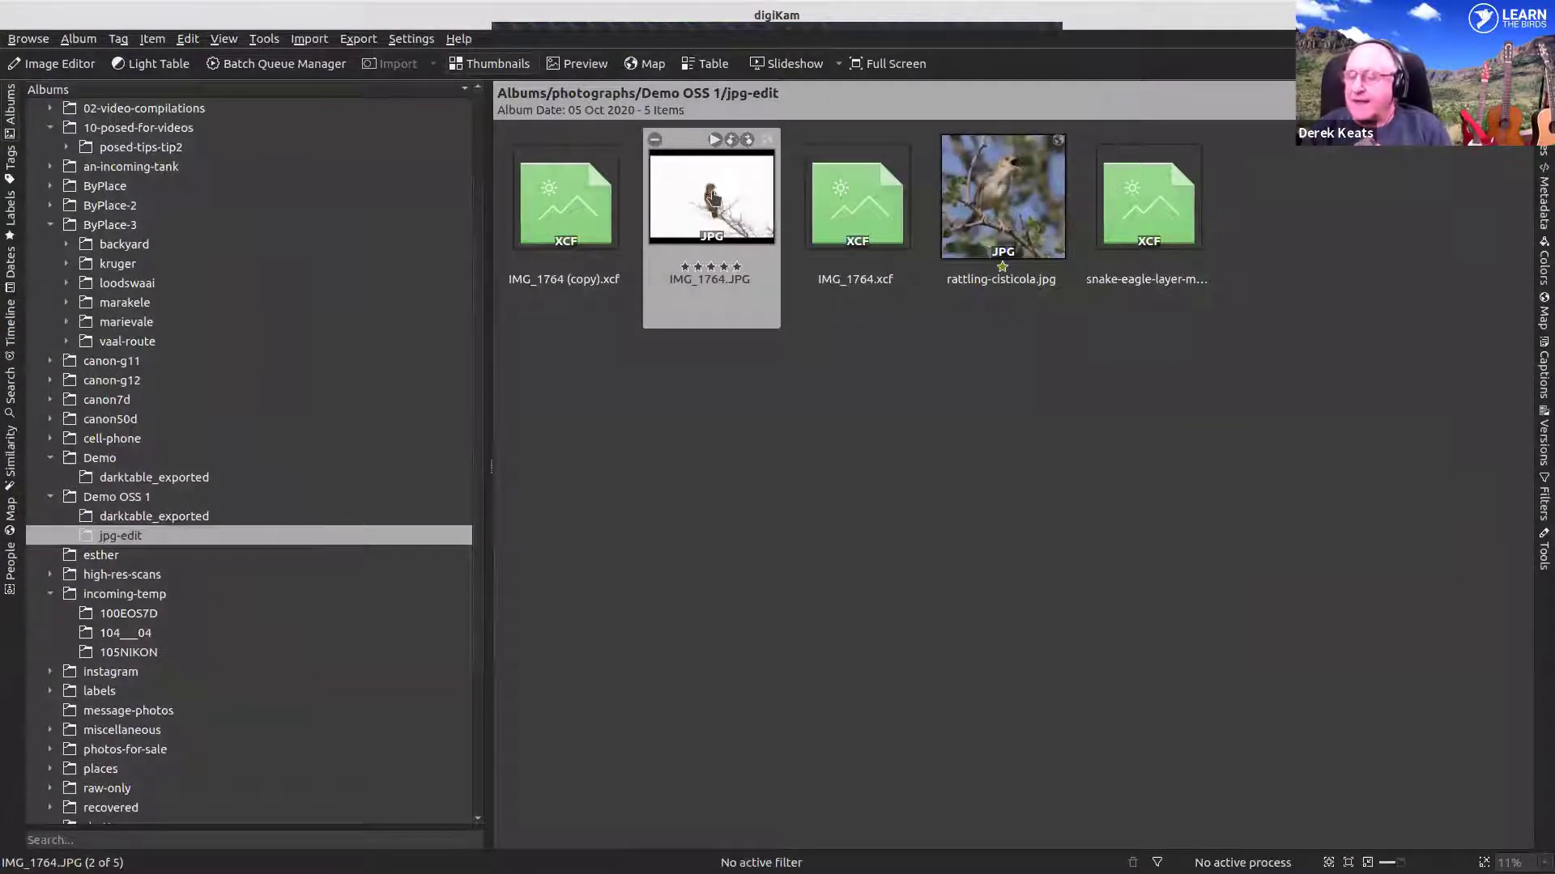
- Open IMG_1764.JPG in the GNU Image Manipulation Program (GIMP) and maximize its window
right_click(717, 206)
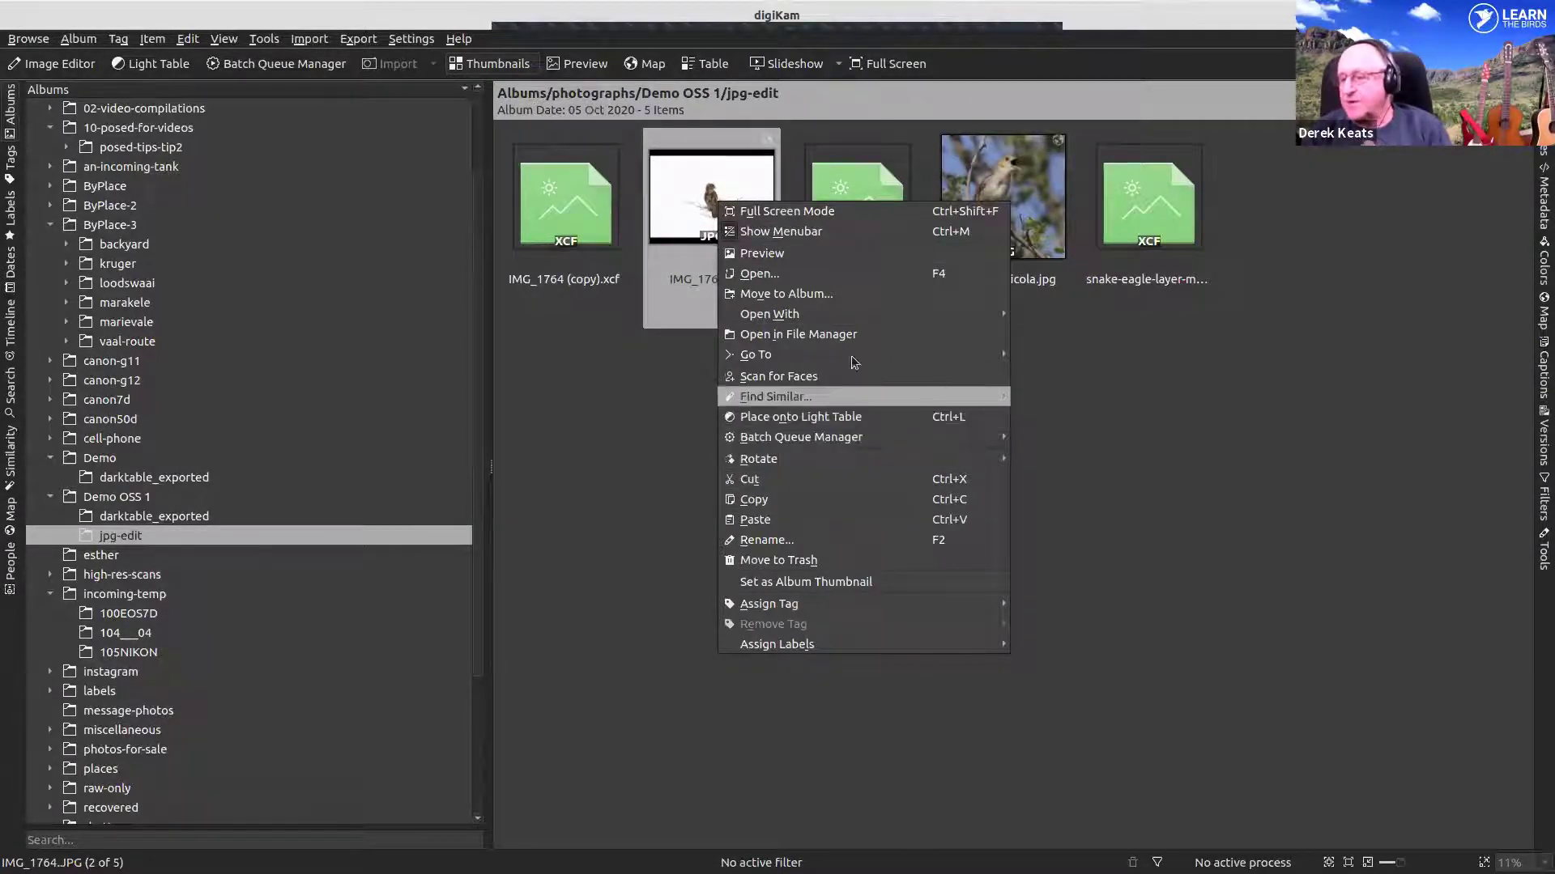
mouse_move(857, 308)
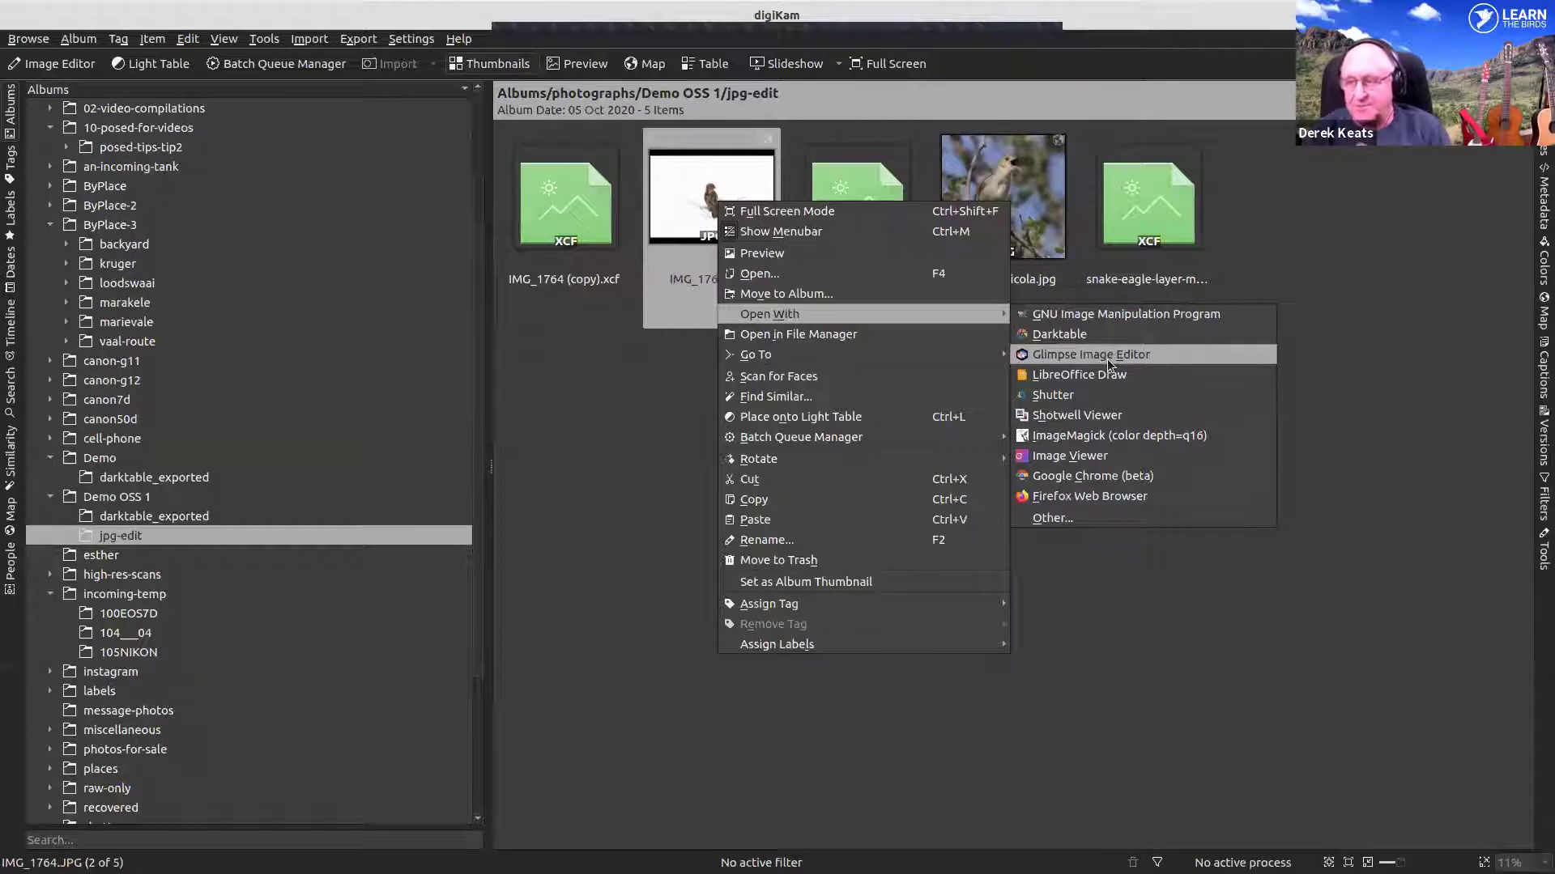
click(1111, 314)
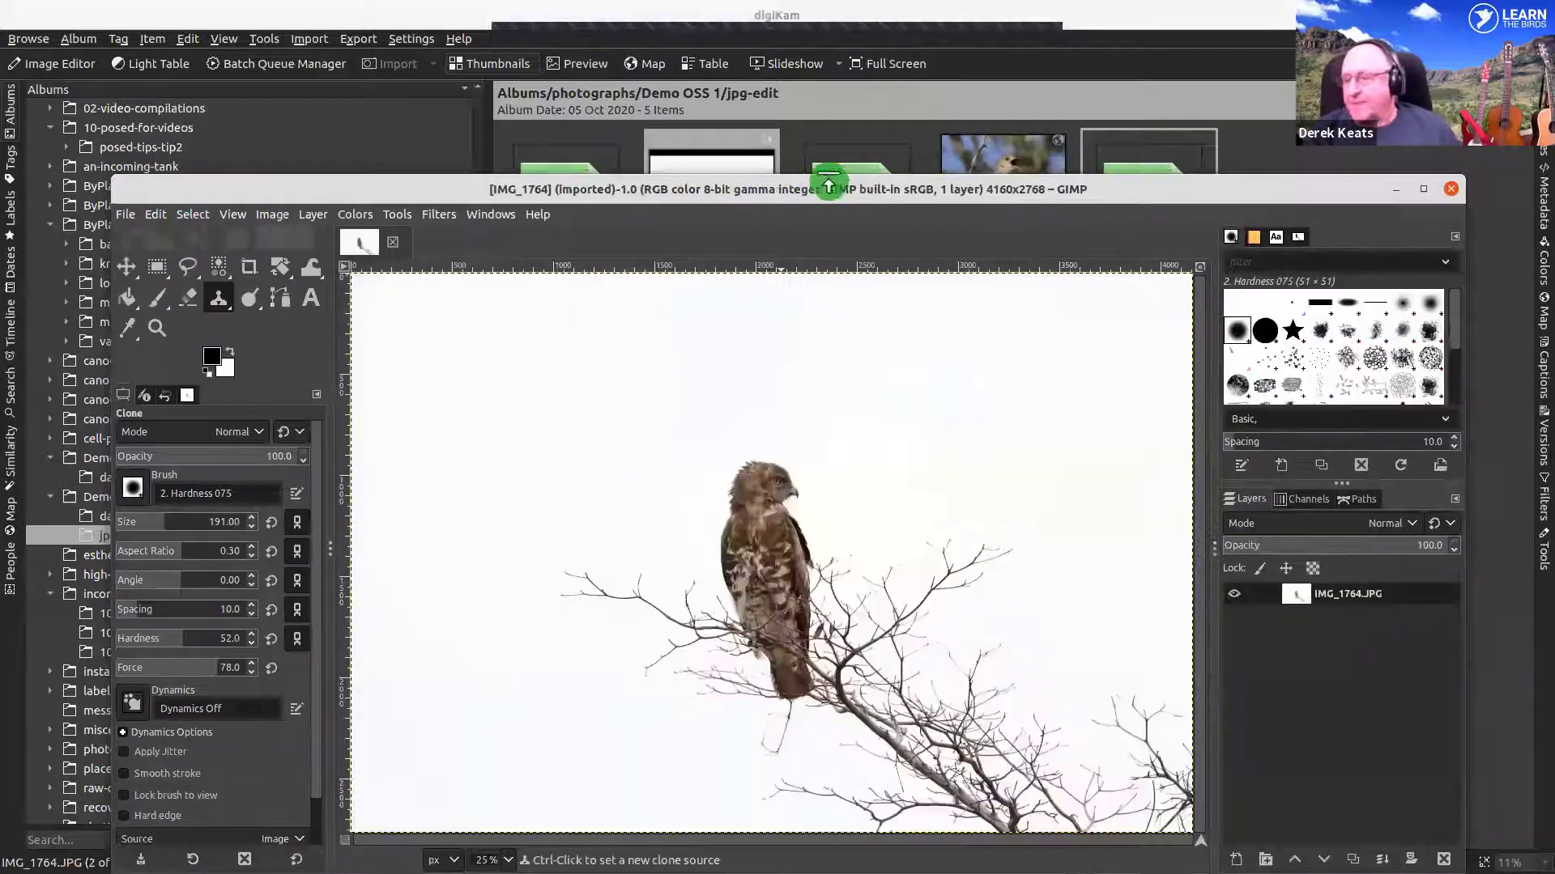
double_click(890, 195)
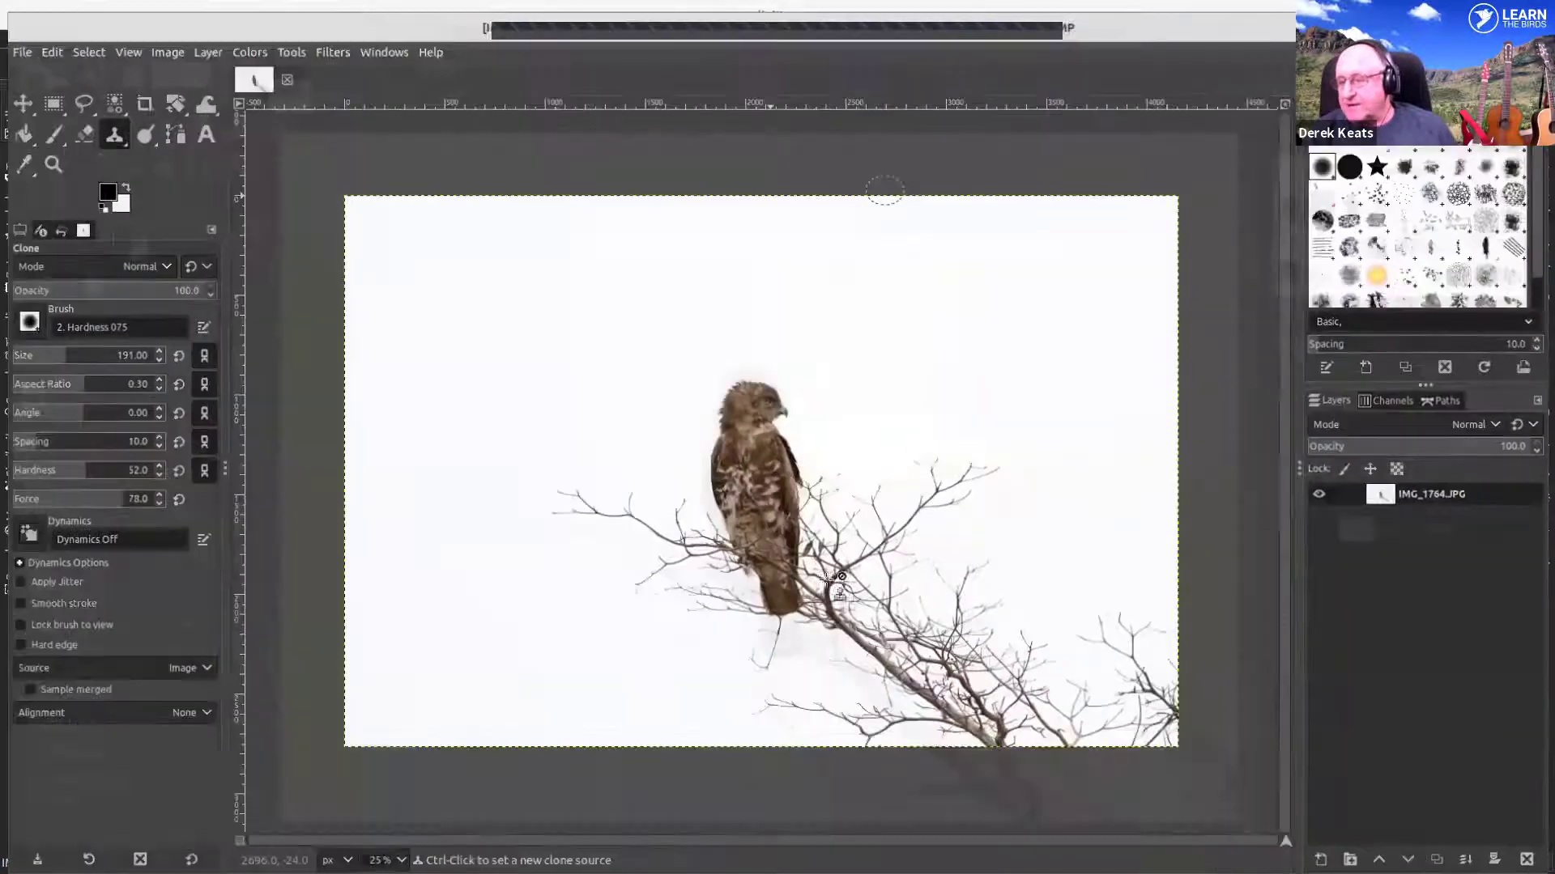
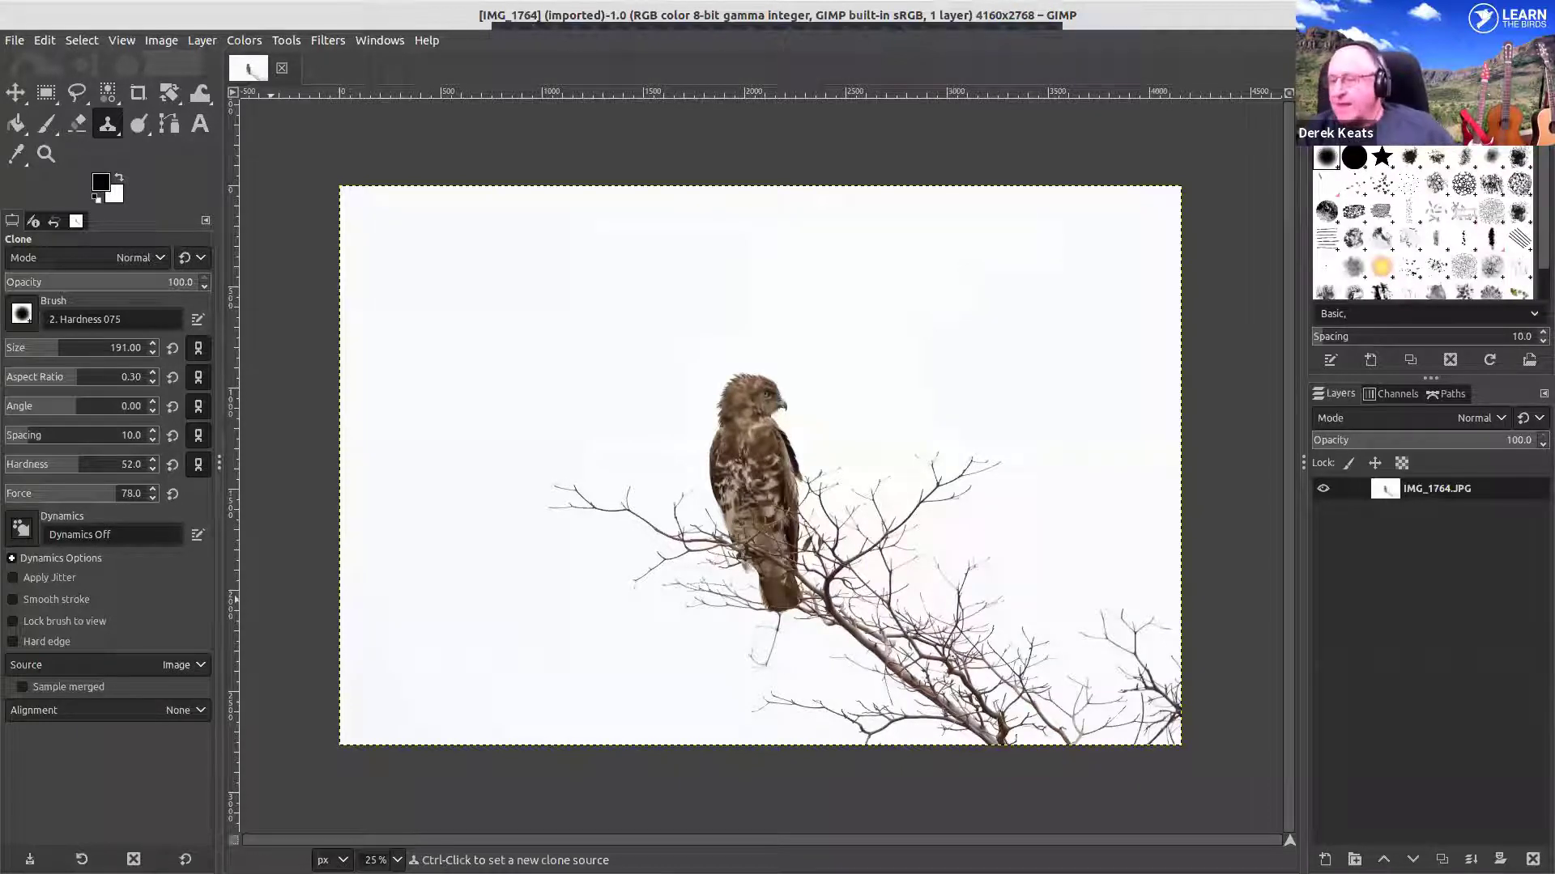
click(1354, 465)
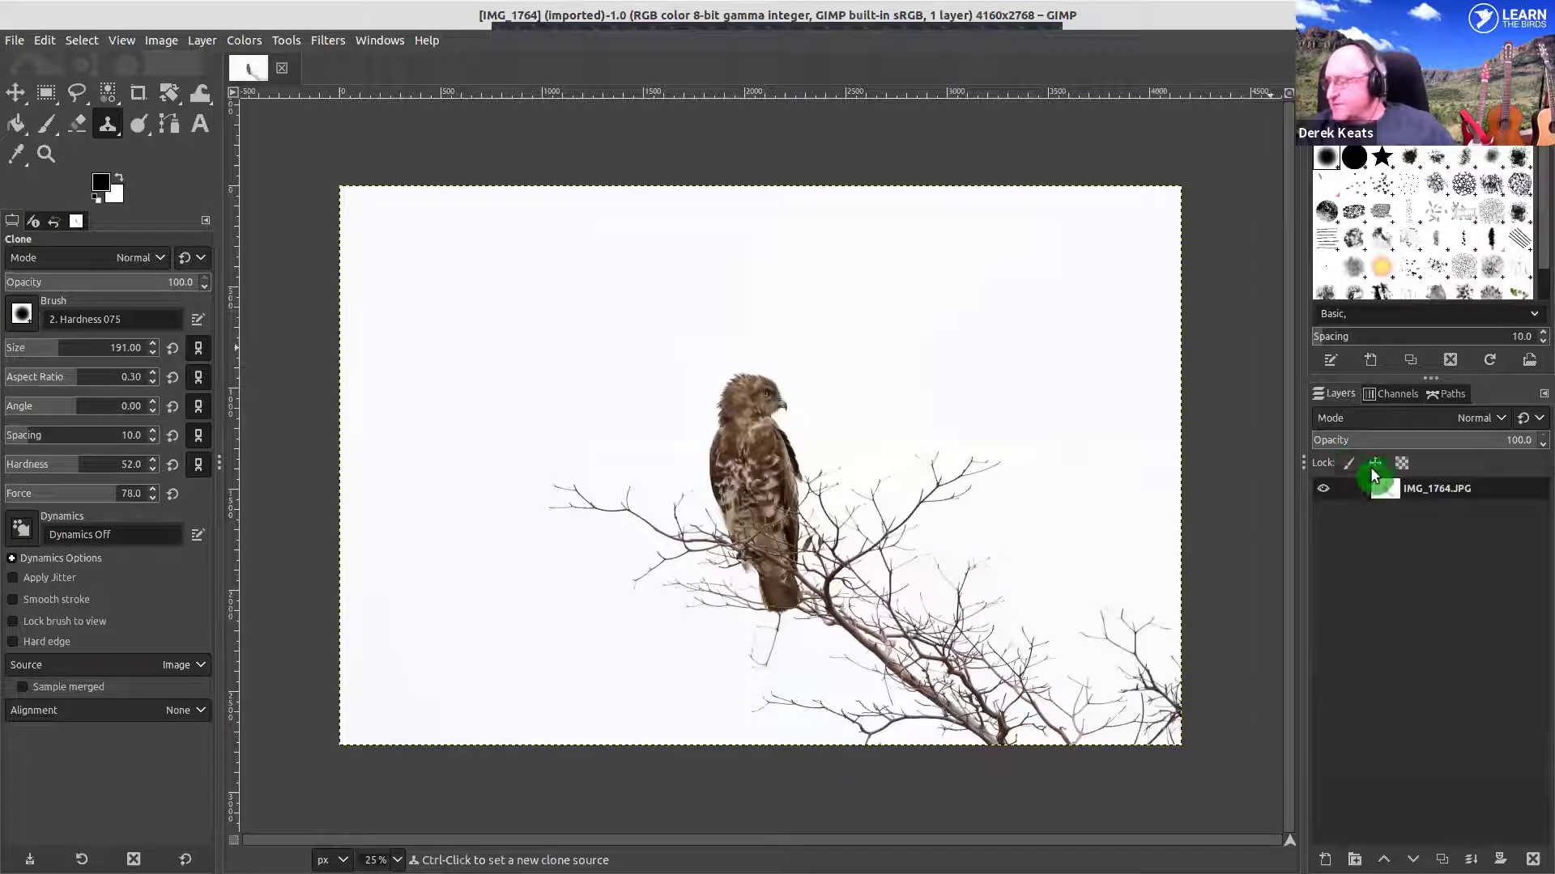
click(1350, 486)
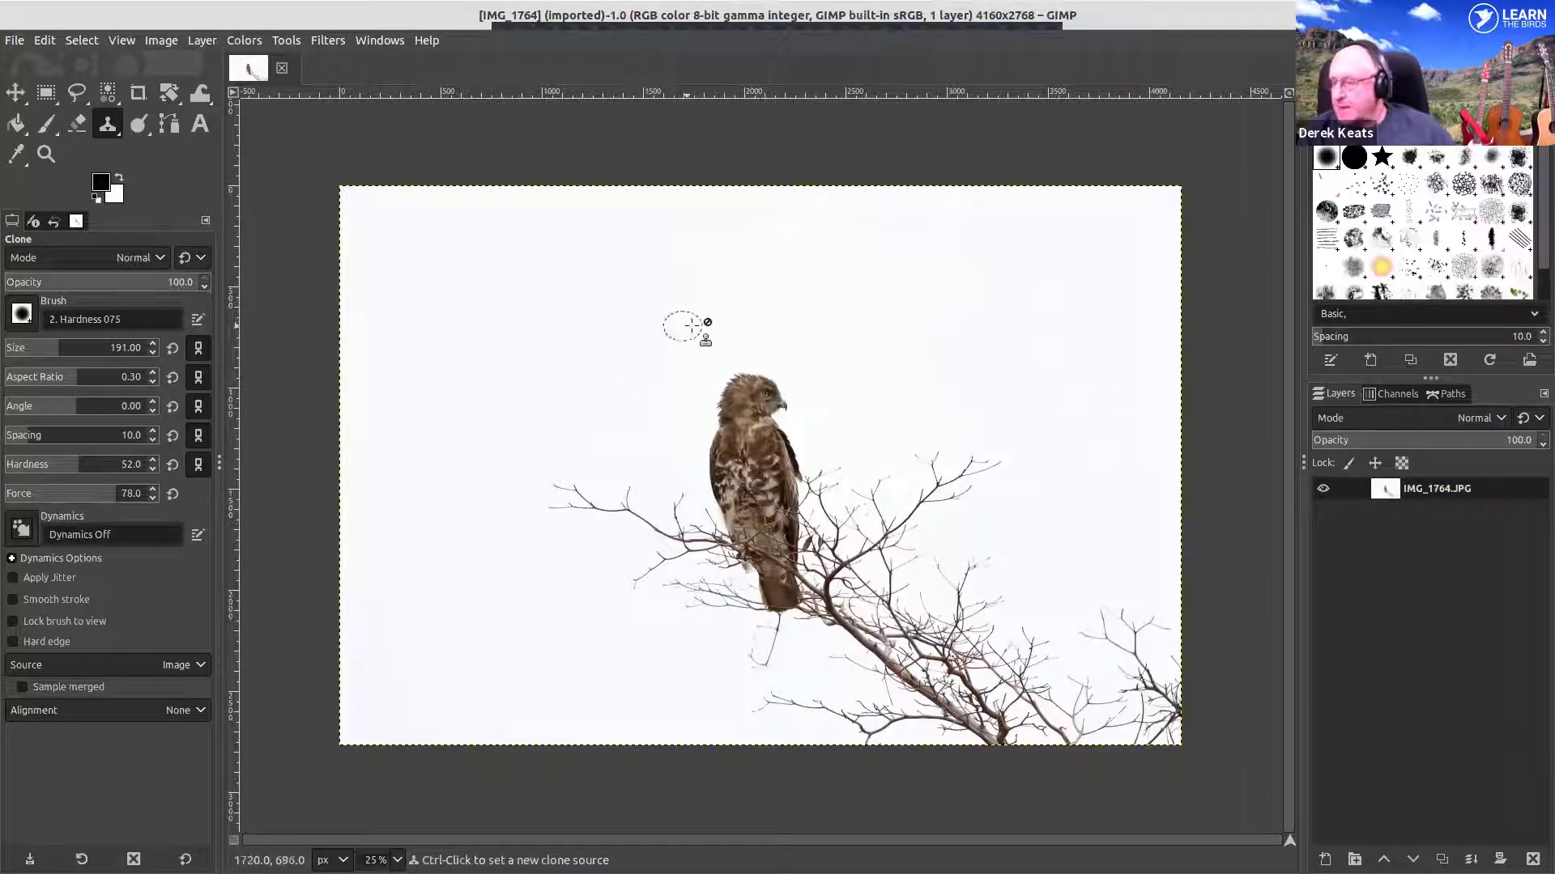
click(1376, 394)
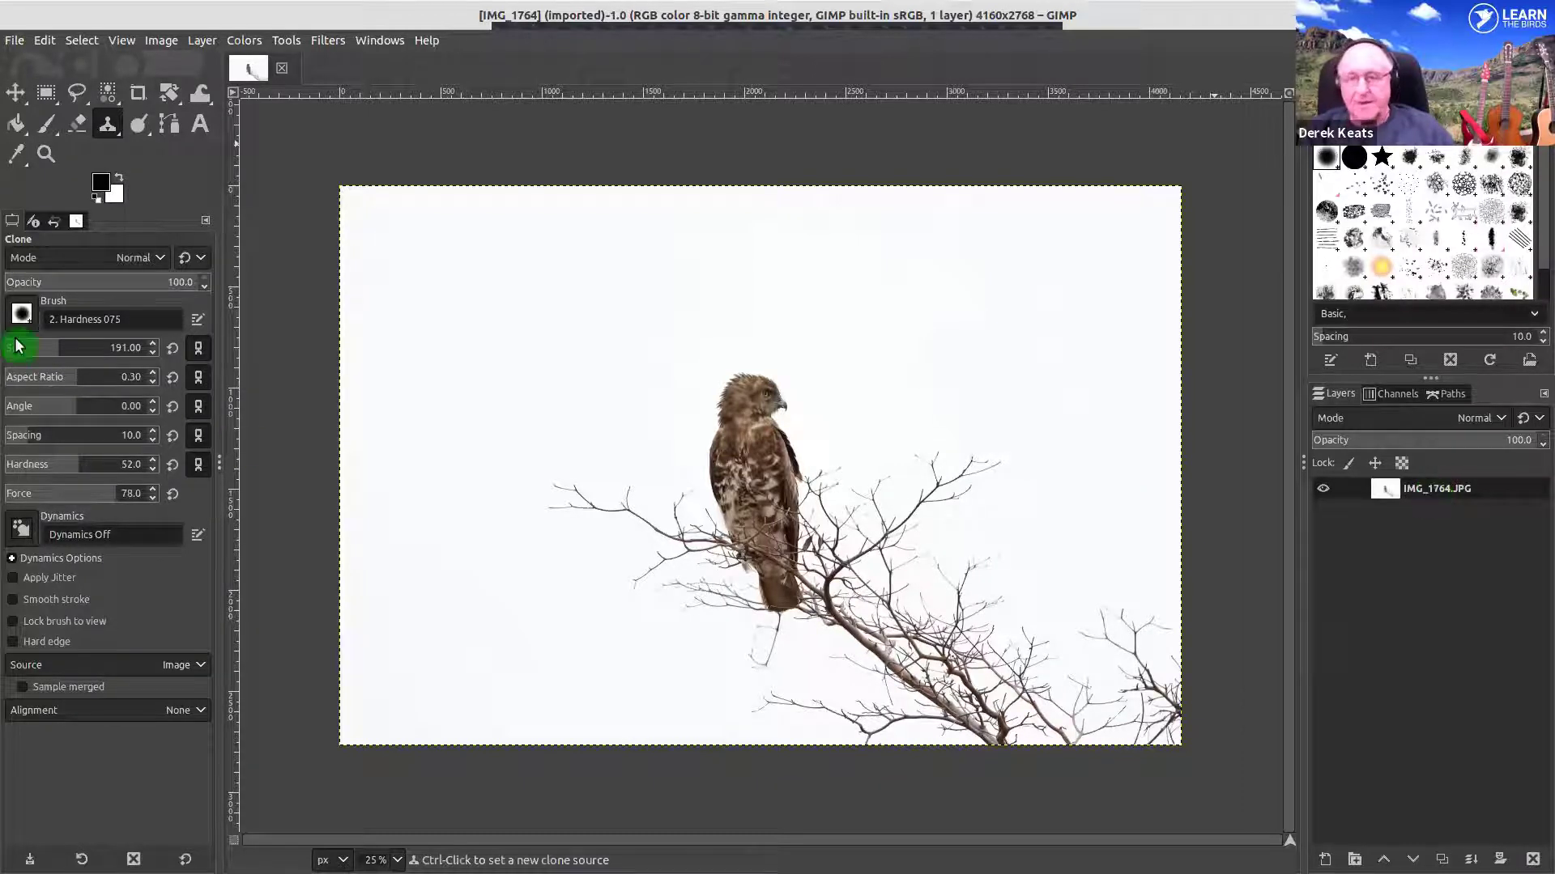
- Crop the image to a 3292 × 2108 px rectangular selection around the perched raptor, trimming the upper and left sky
click(46, 96)
drag(497, 292, 1181, 745)
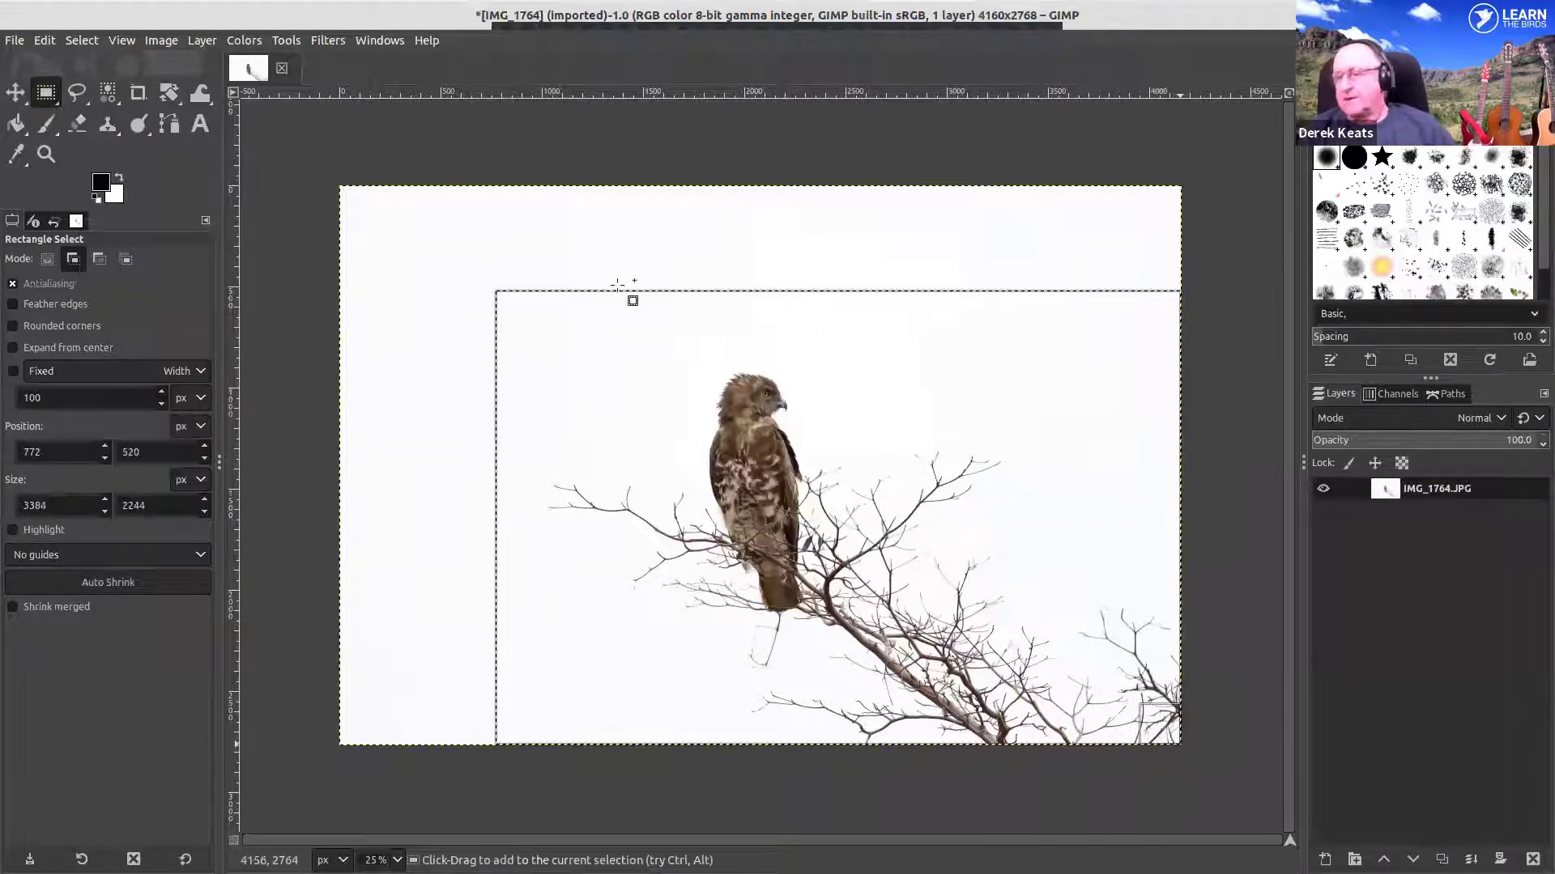
drag(519, 325, 538, 350)
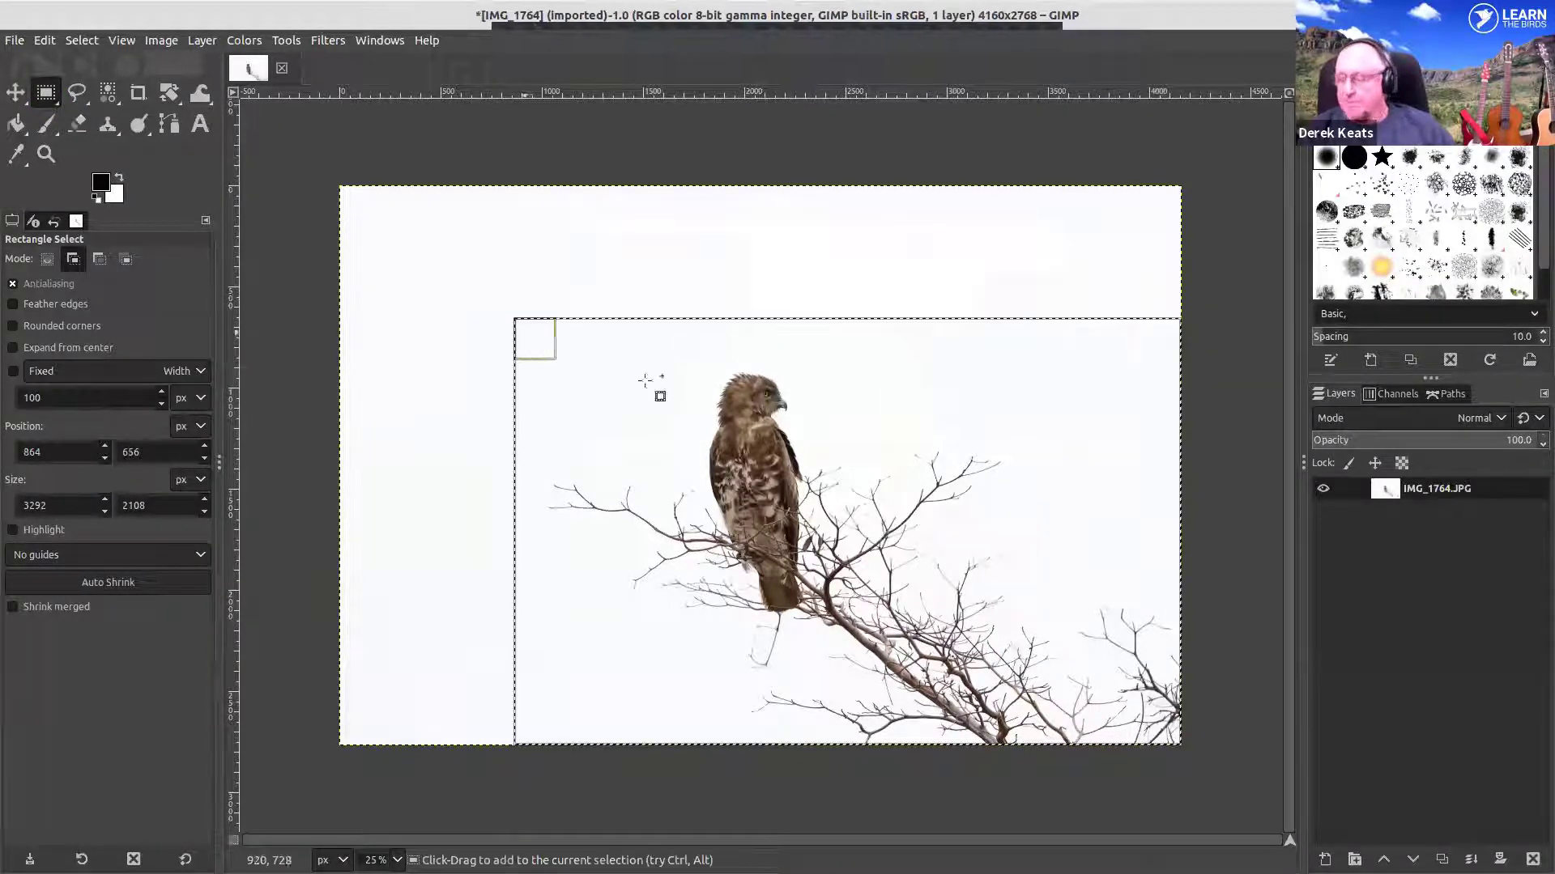
click(167, 42)
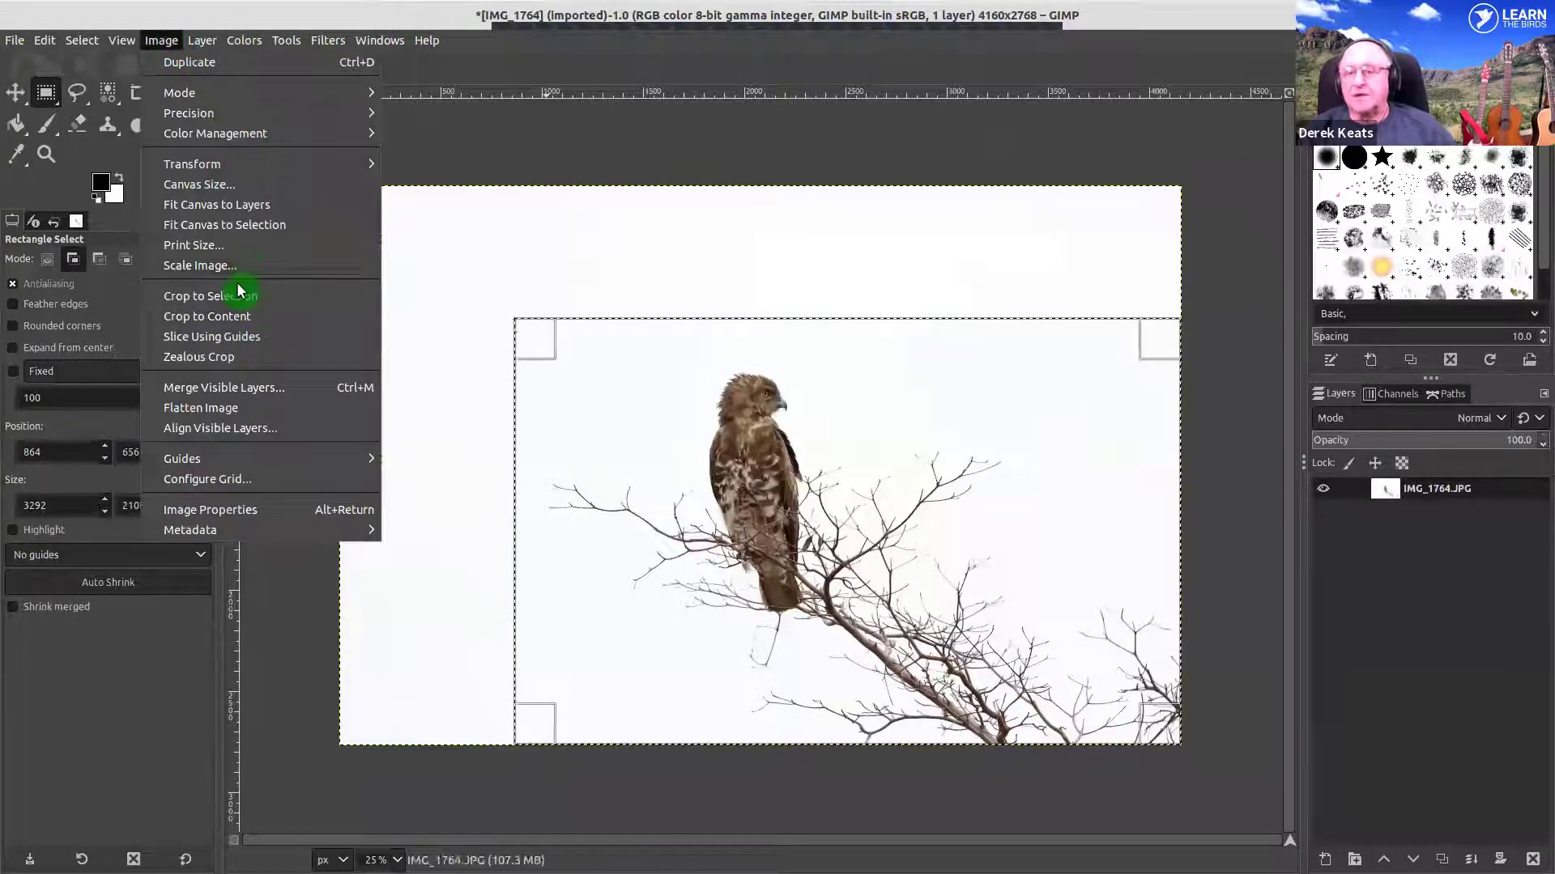
click(243, 305)
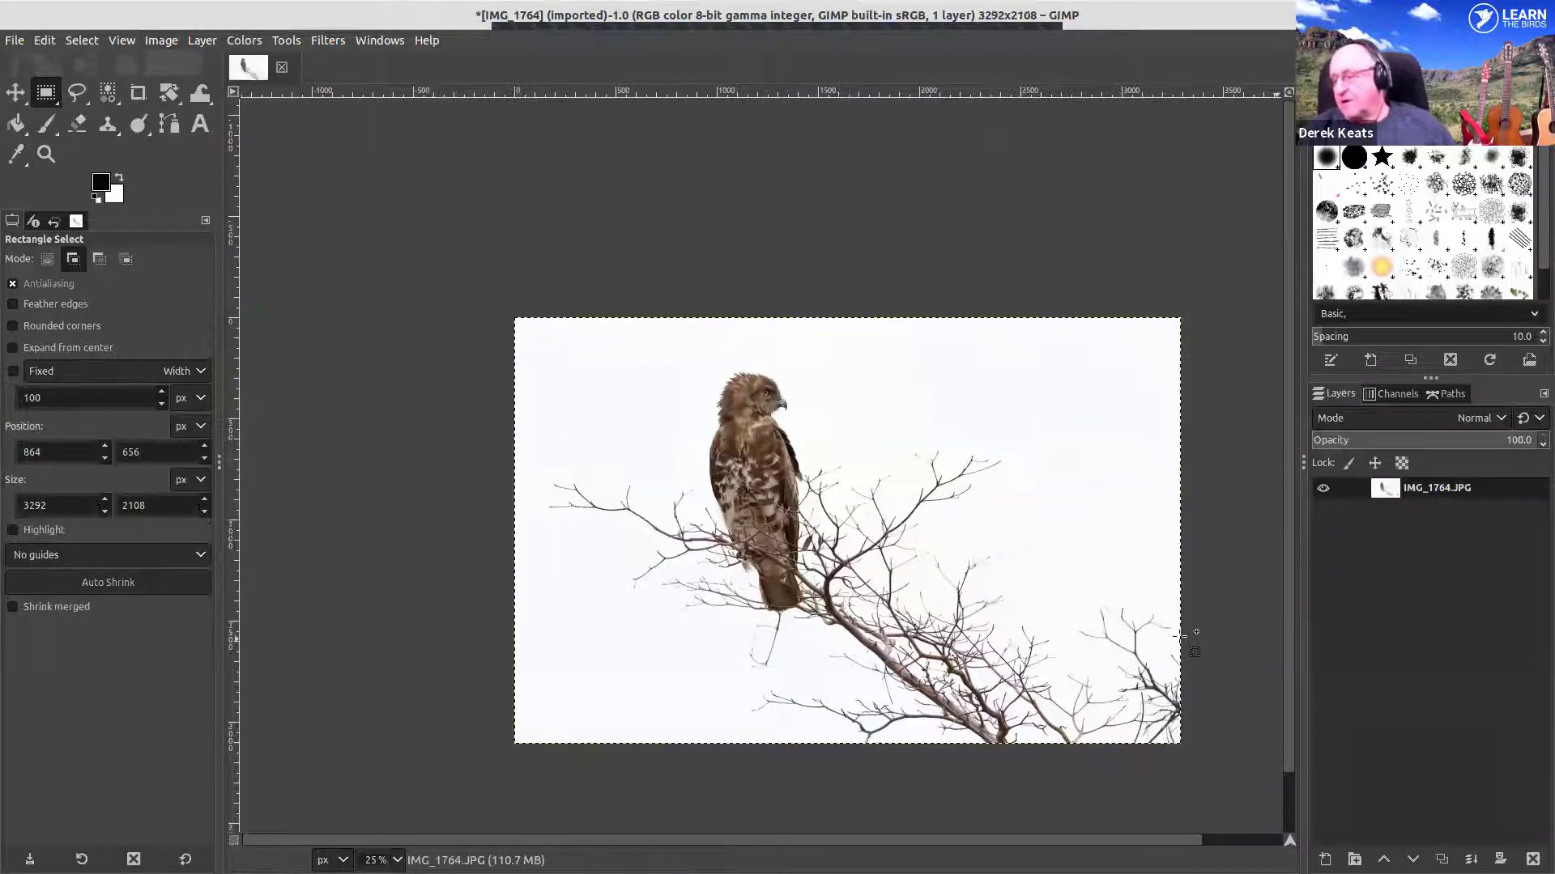
- Duplicate the cropped photo's layer and toggle the copy's visibility off and on
scroll(1159, 599, up, 2)
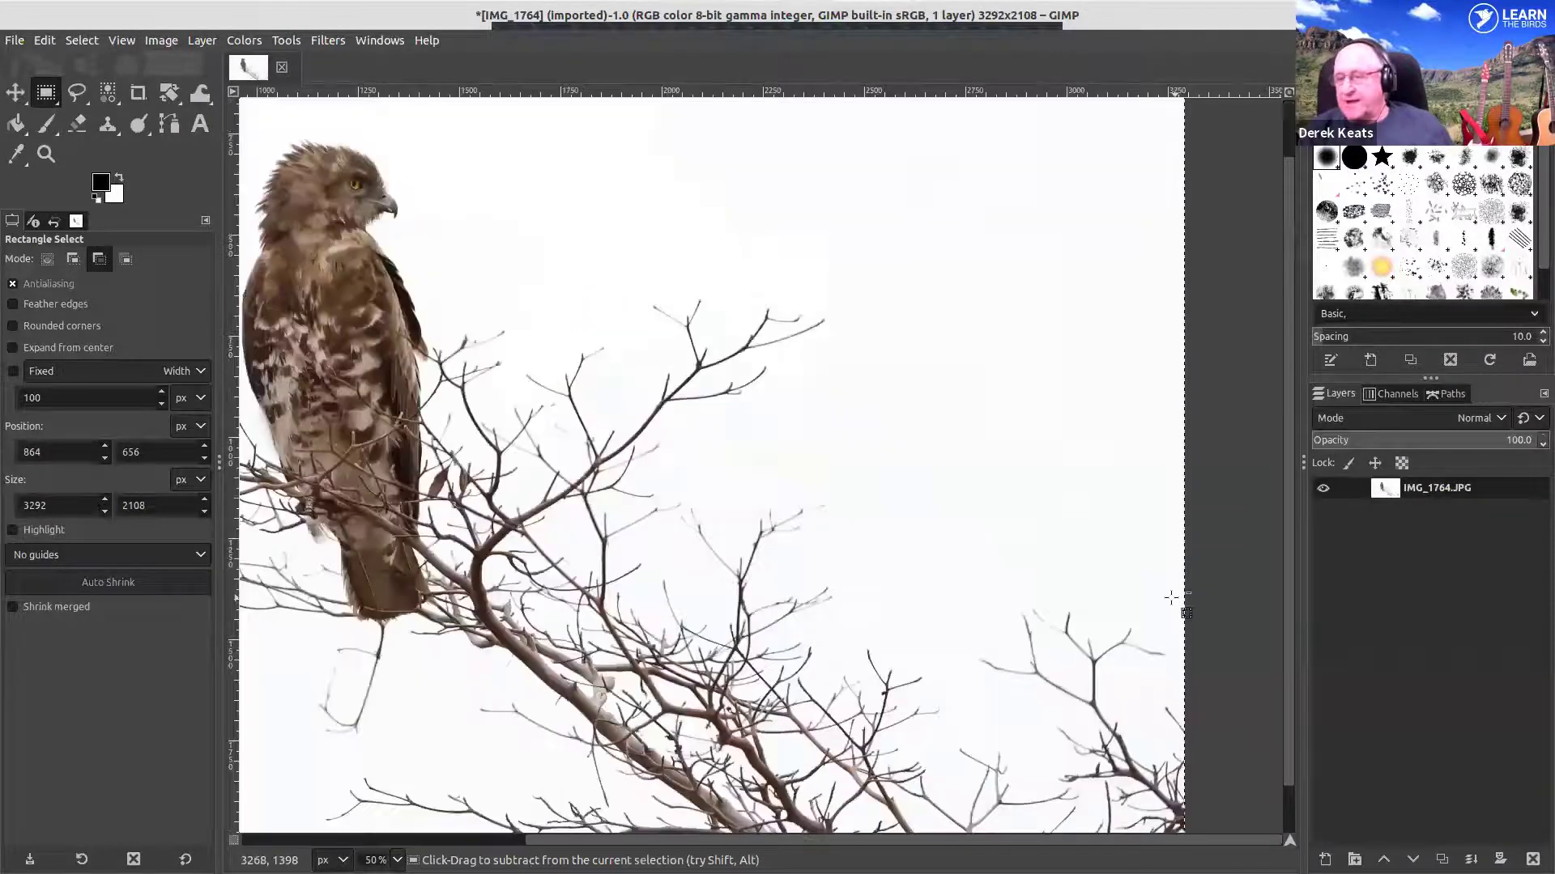
scroll(945, 522, down, 2)
scroll(946, 522, up, 1)
scroll(963, 545, down, 1)
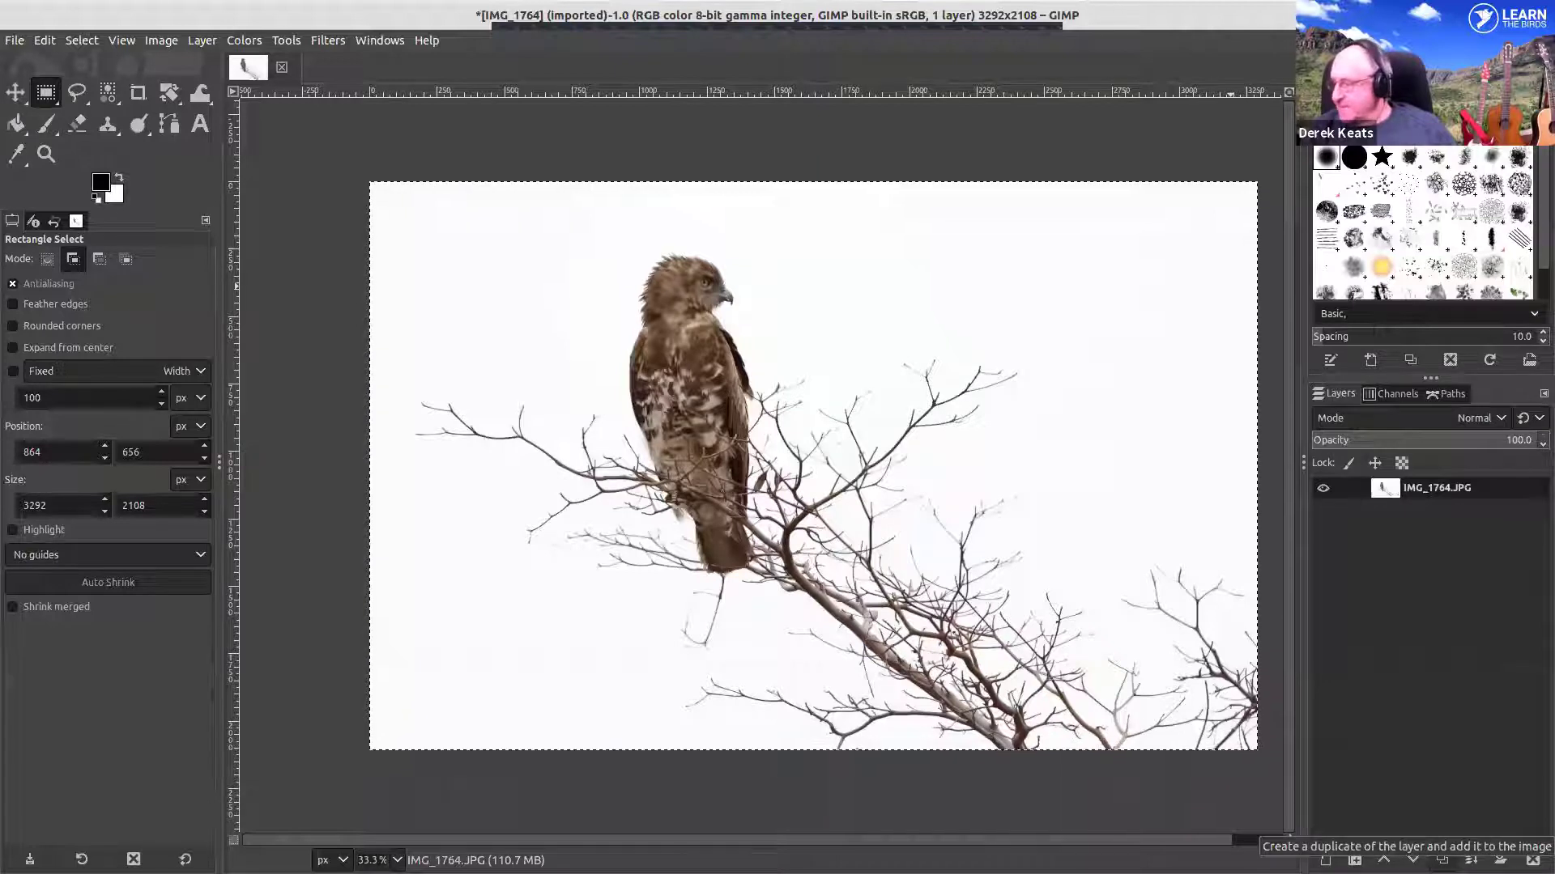
click(1442, 859)
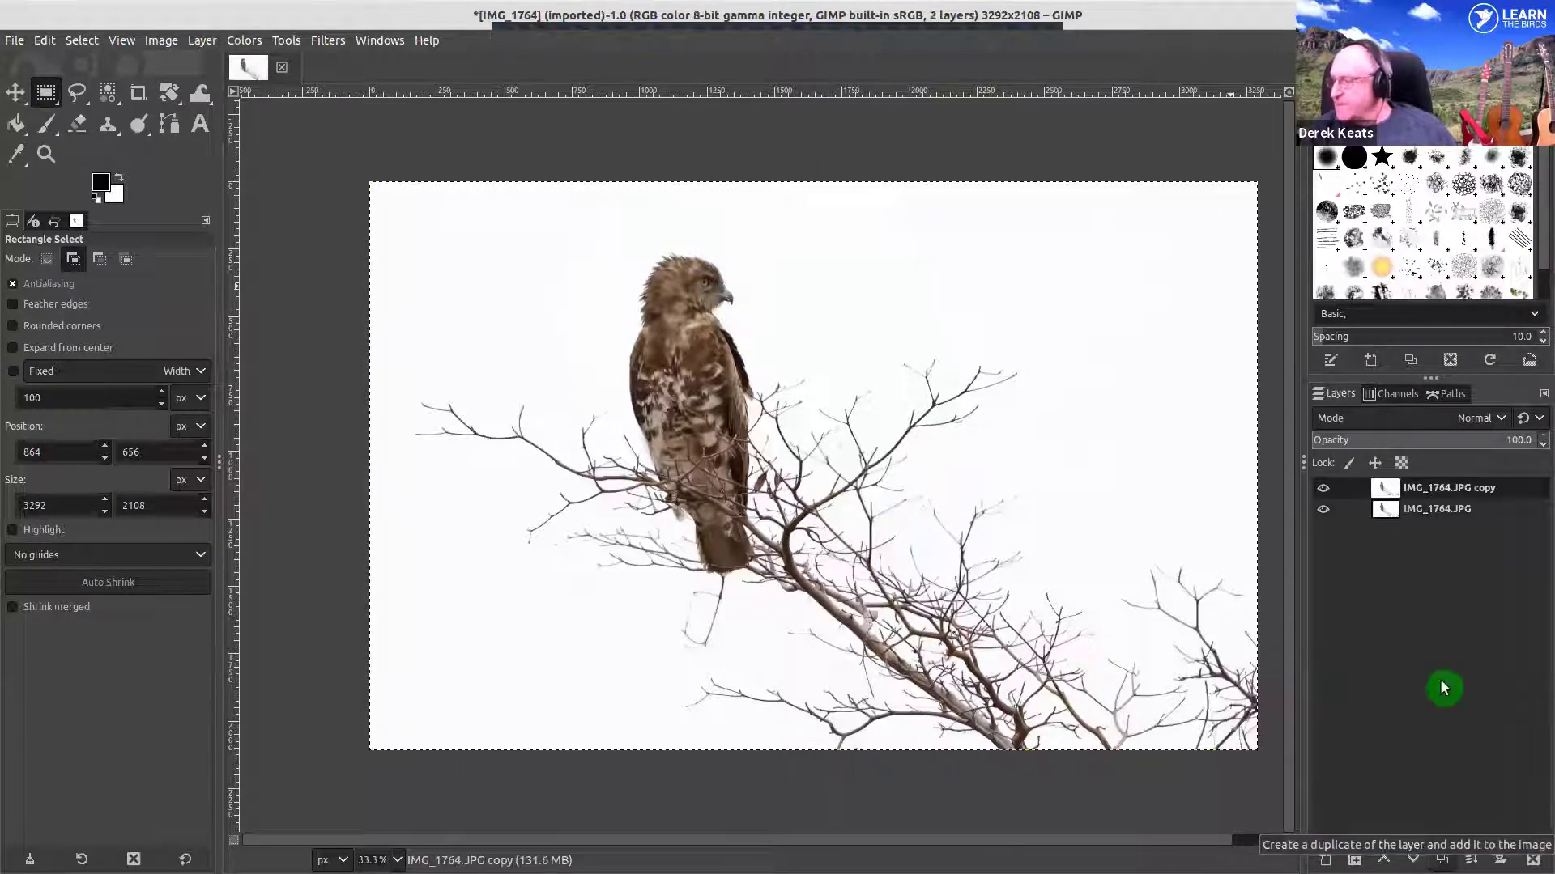
click(1328, 489)
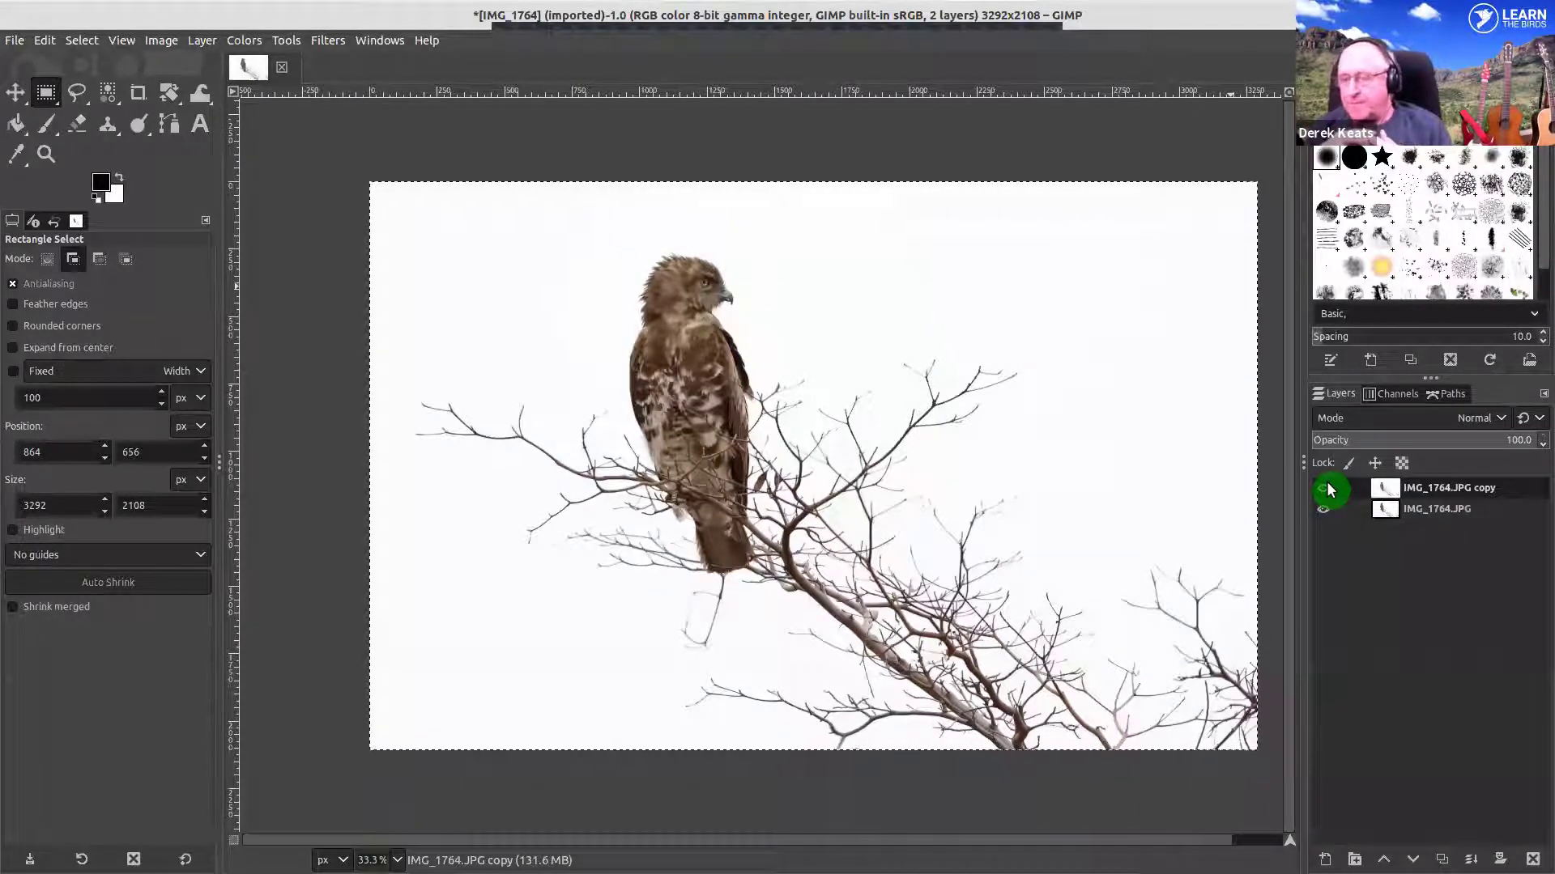
click(1328, 489)
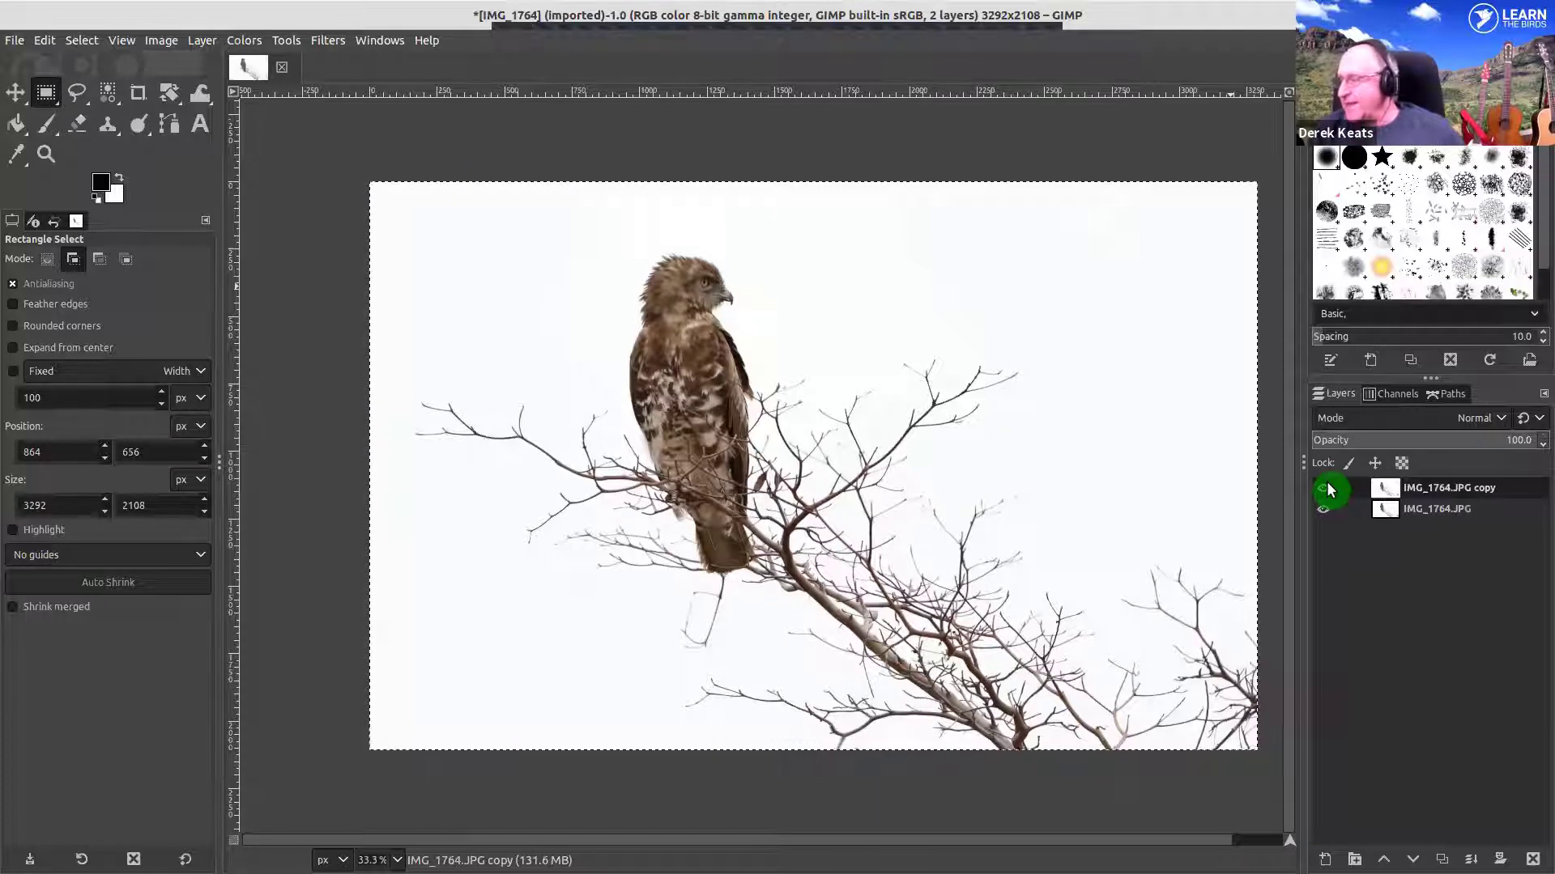
- Rename the duplicated layer as black-white
double_click(1431, 488)
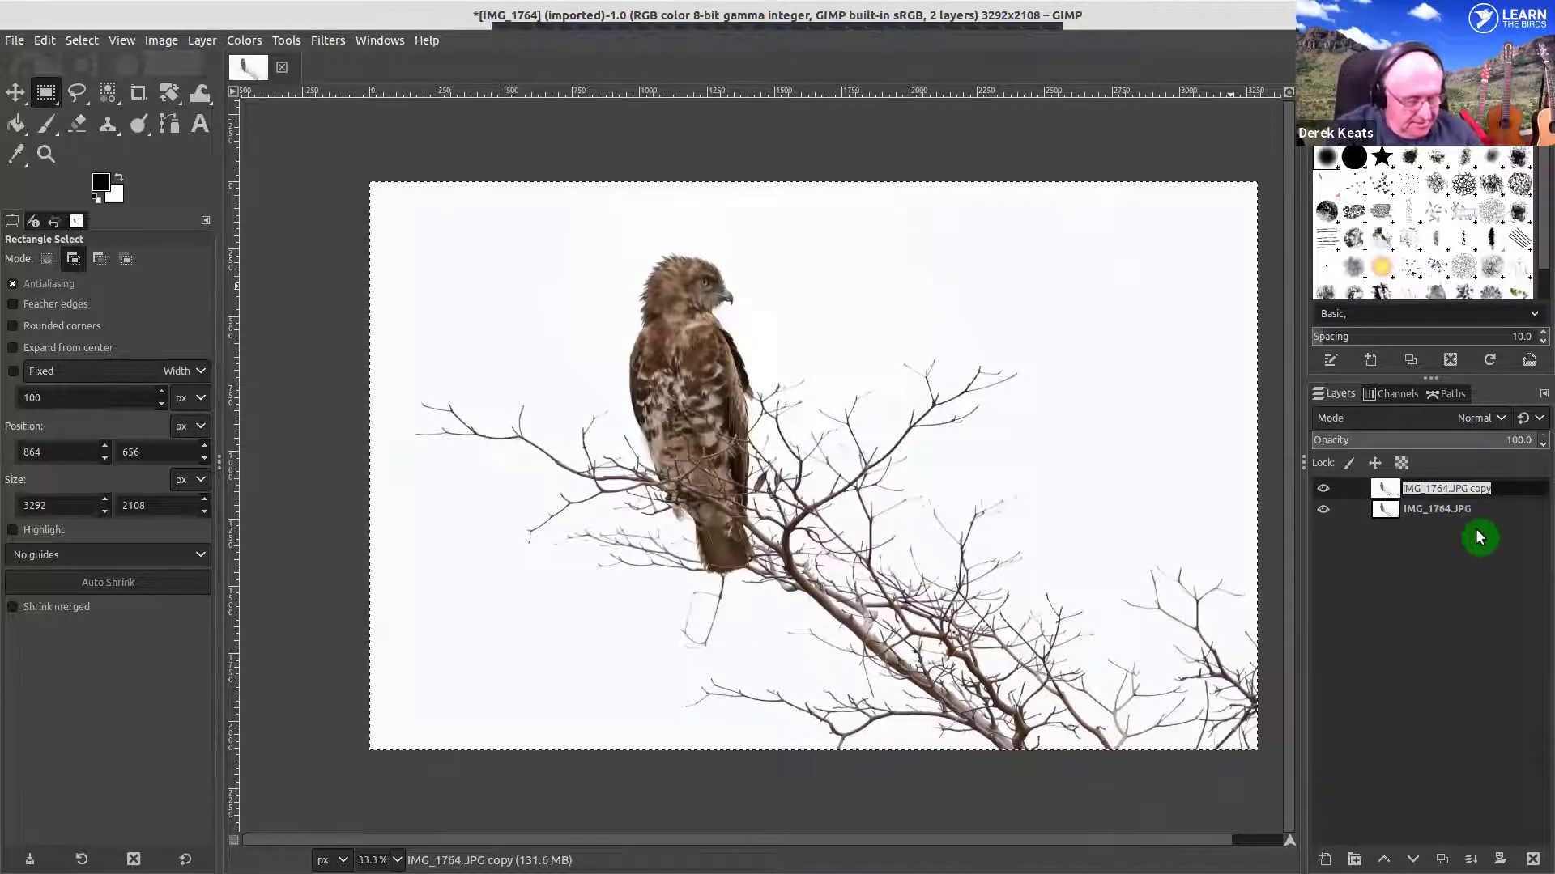
text(b)
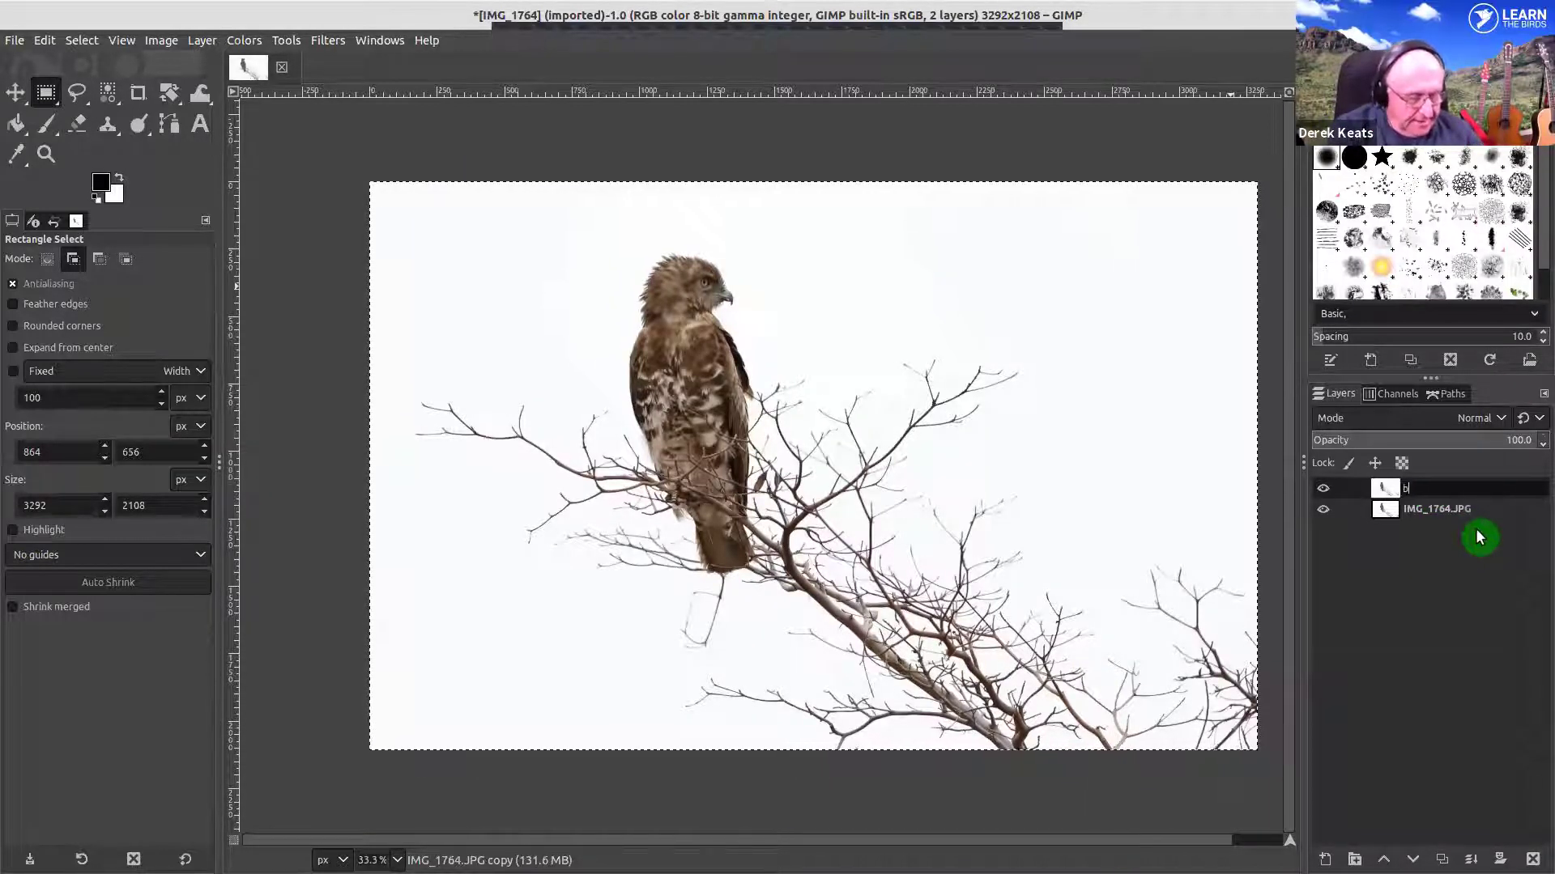
text(lack)
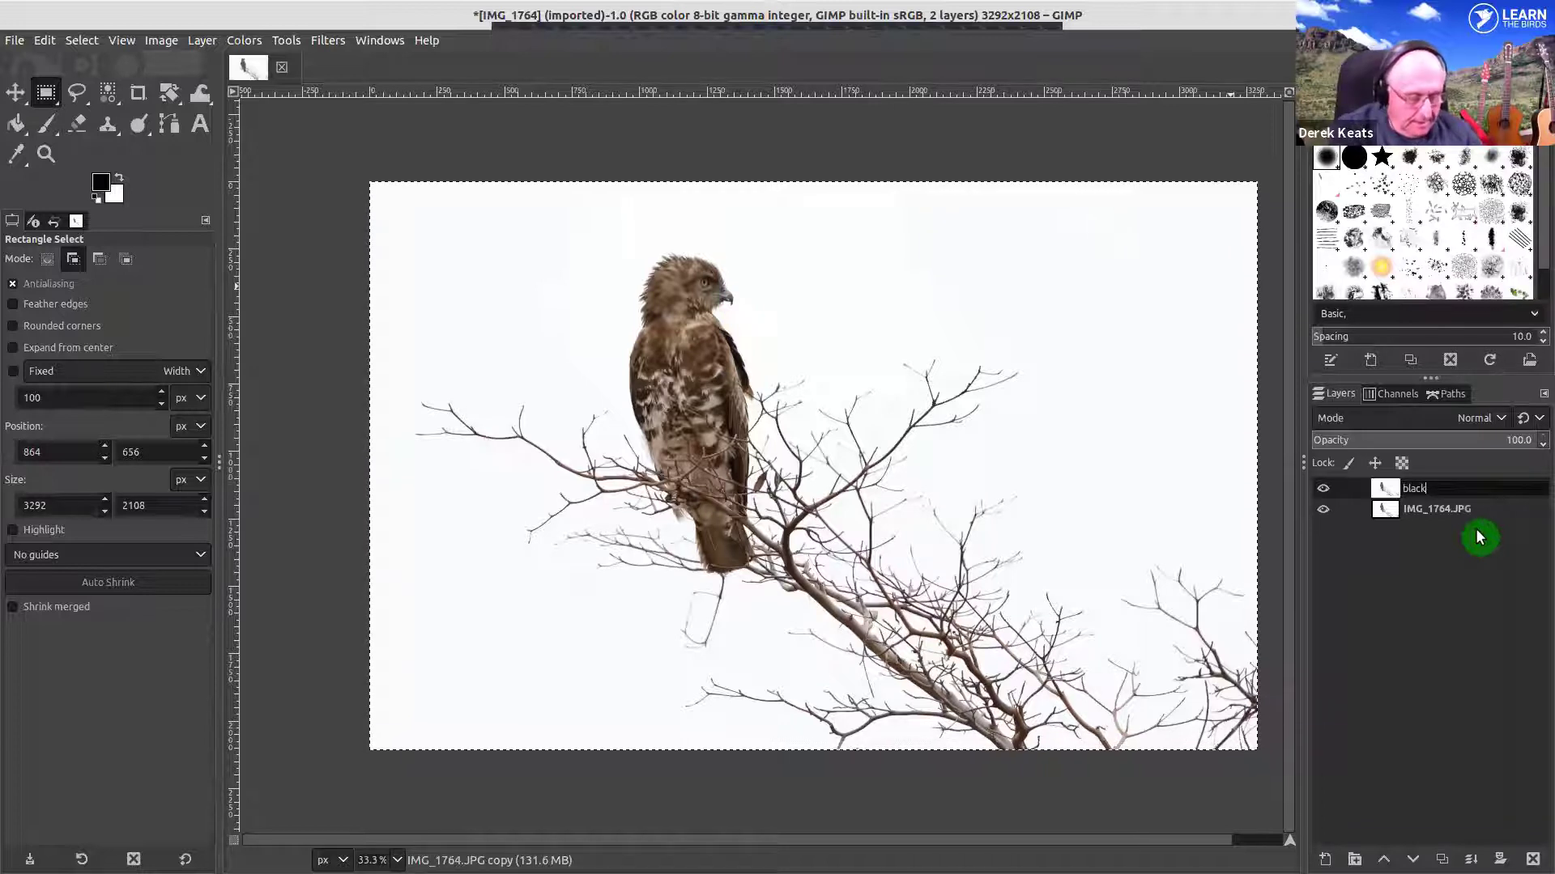
text(-white)
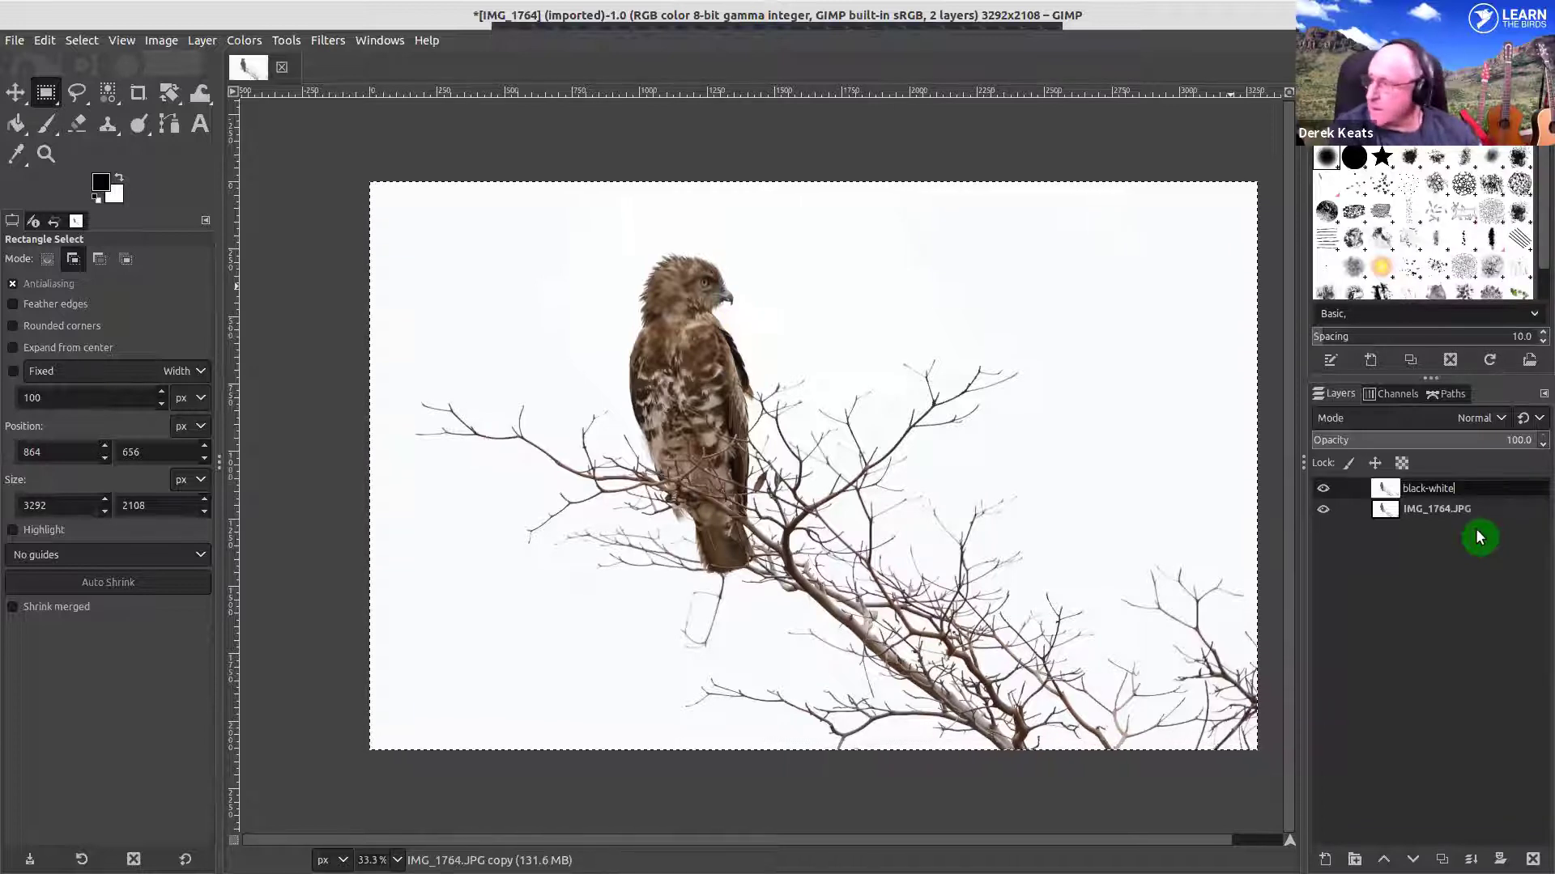
key(Return)
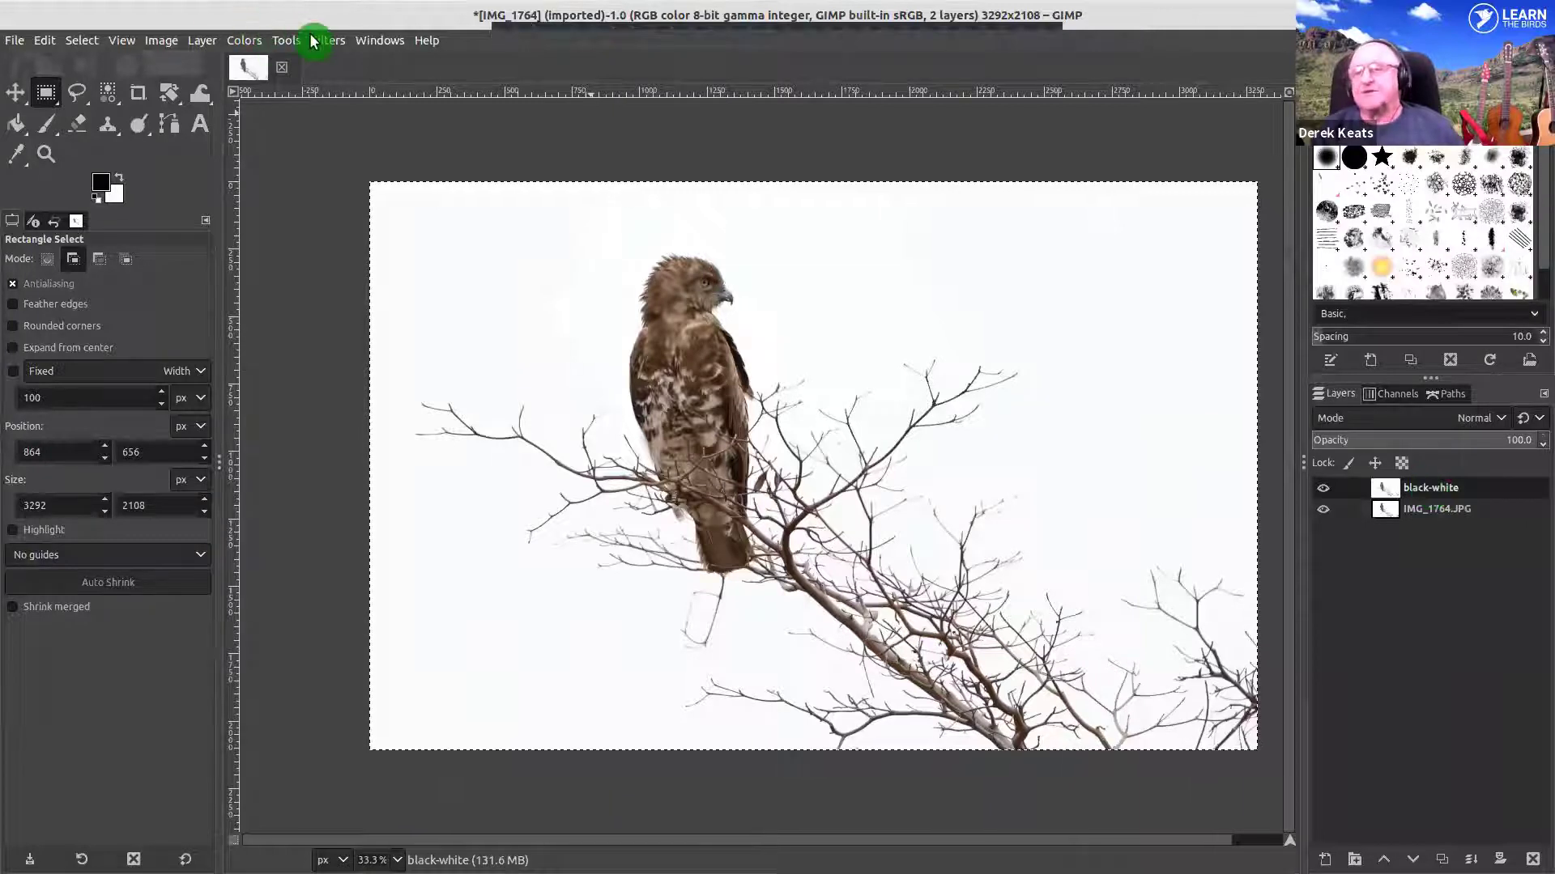
- Convert the black-white layer to grayscale with Color to Gray, using radius 300, 4 samples and 10 iterations
click(247, 43)
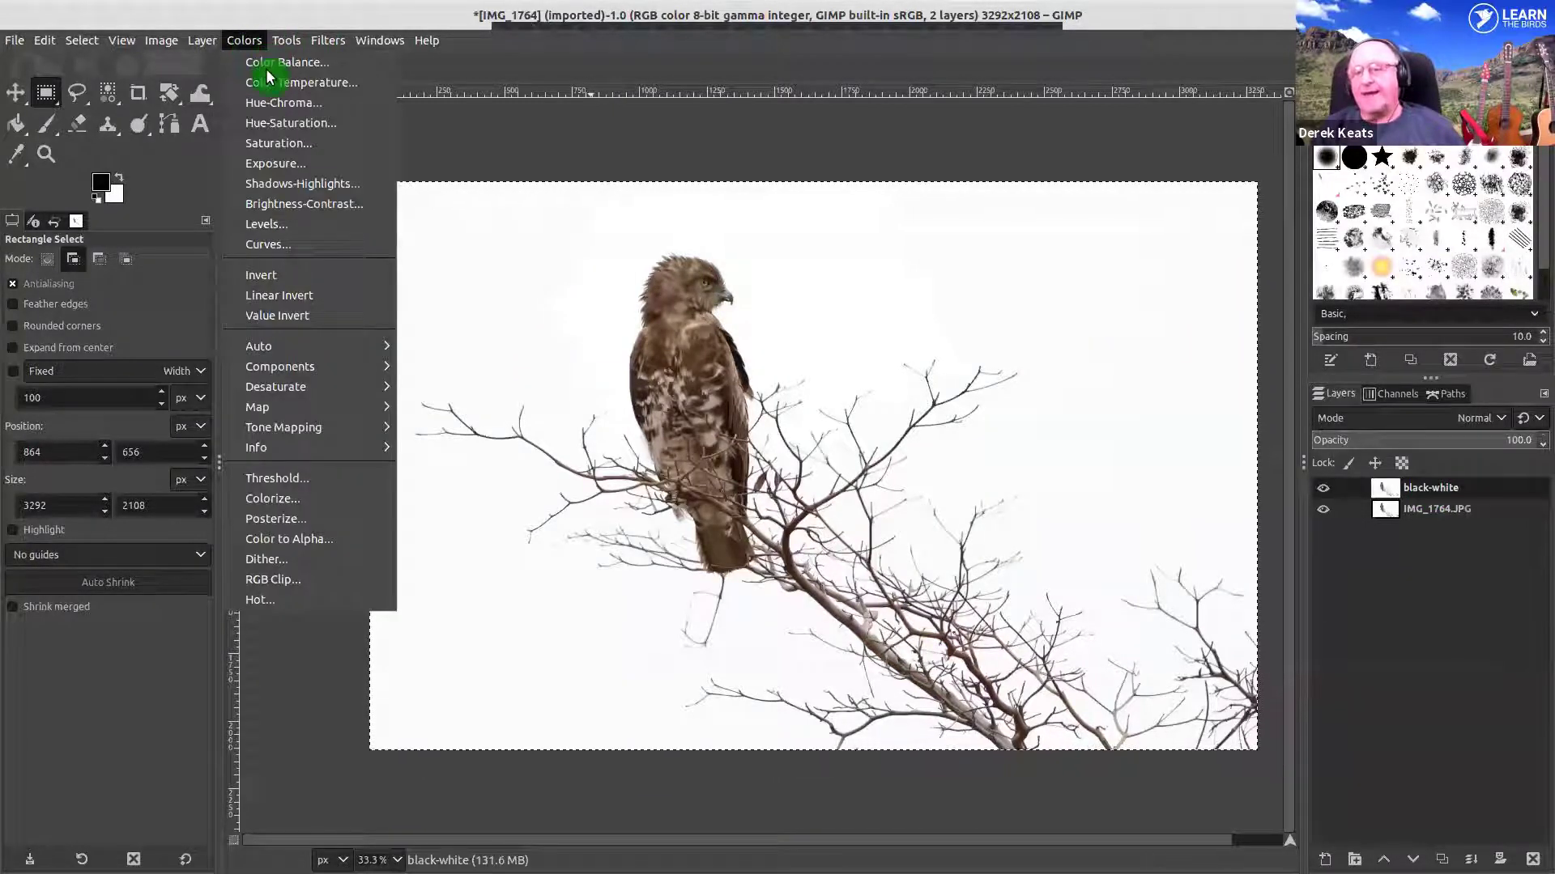
mouse_move(295, 389)
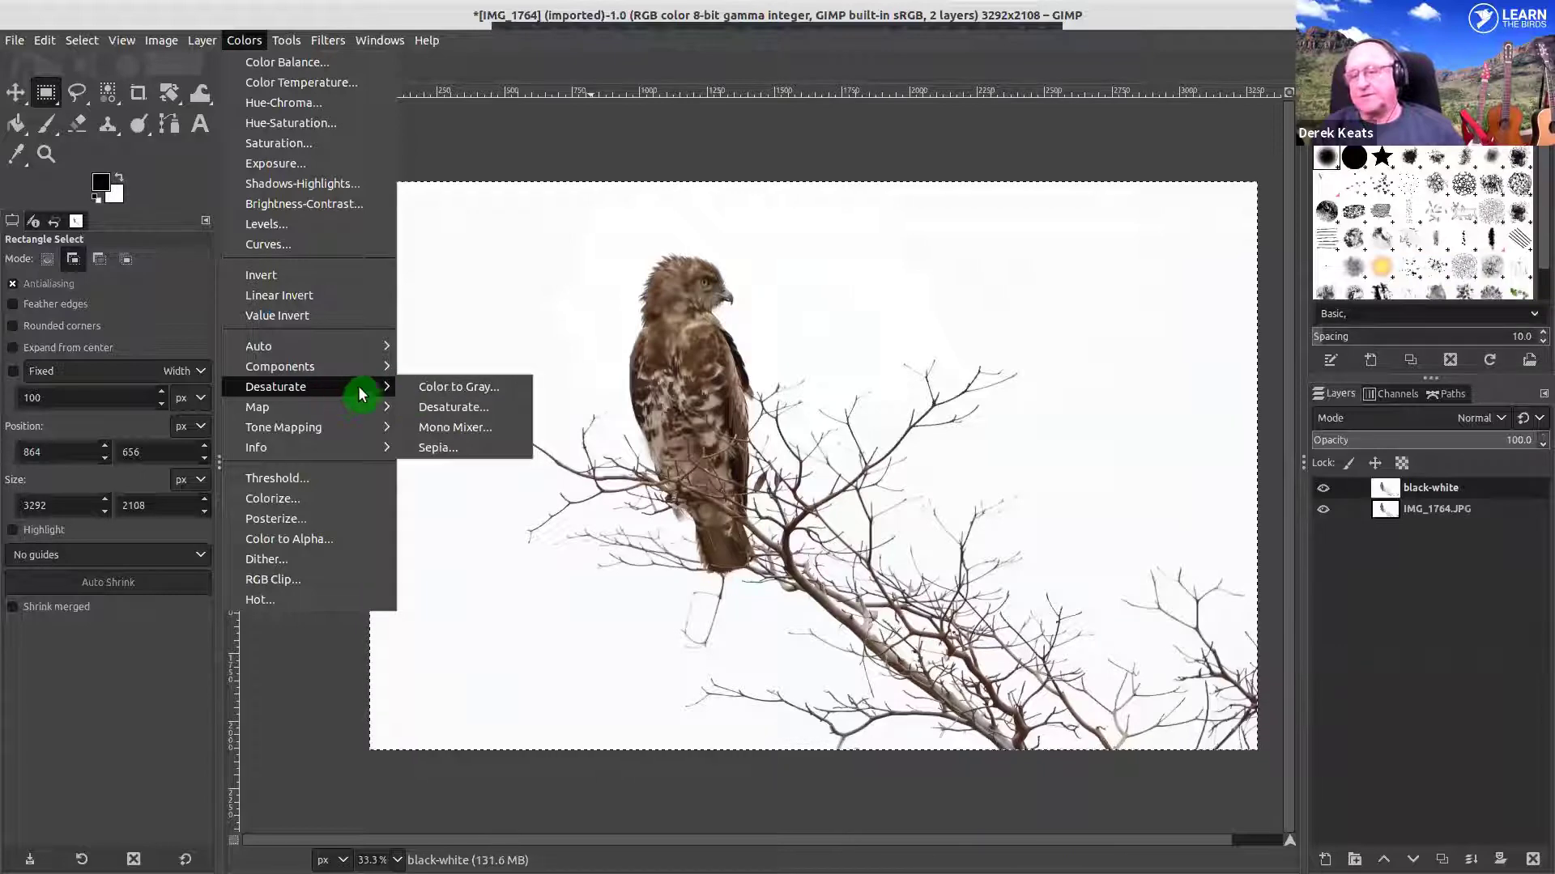
click(456, 387)
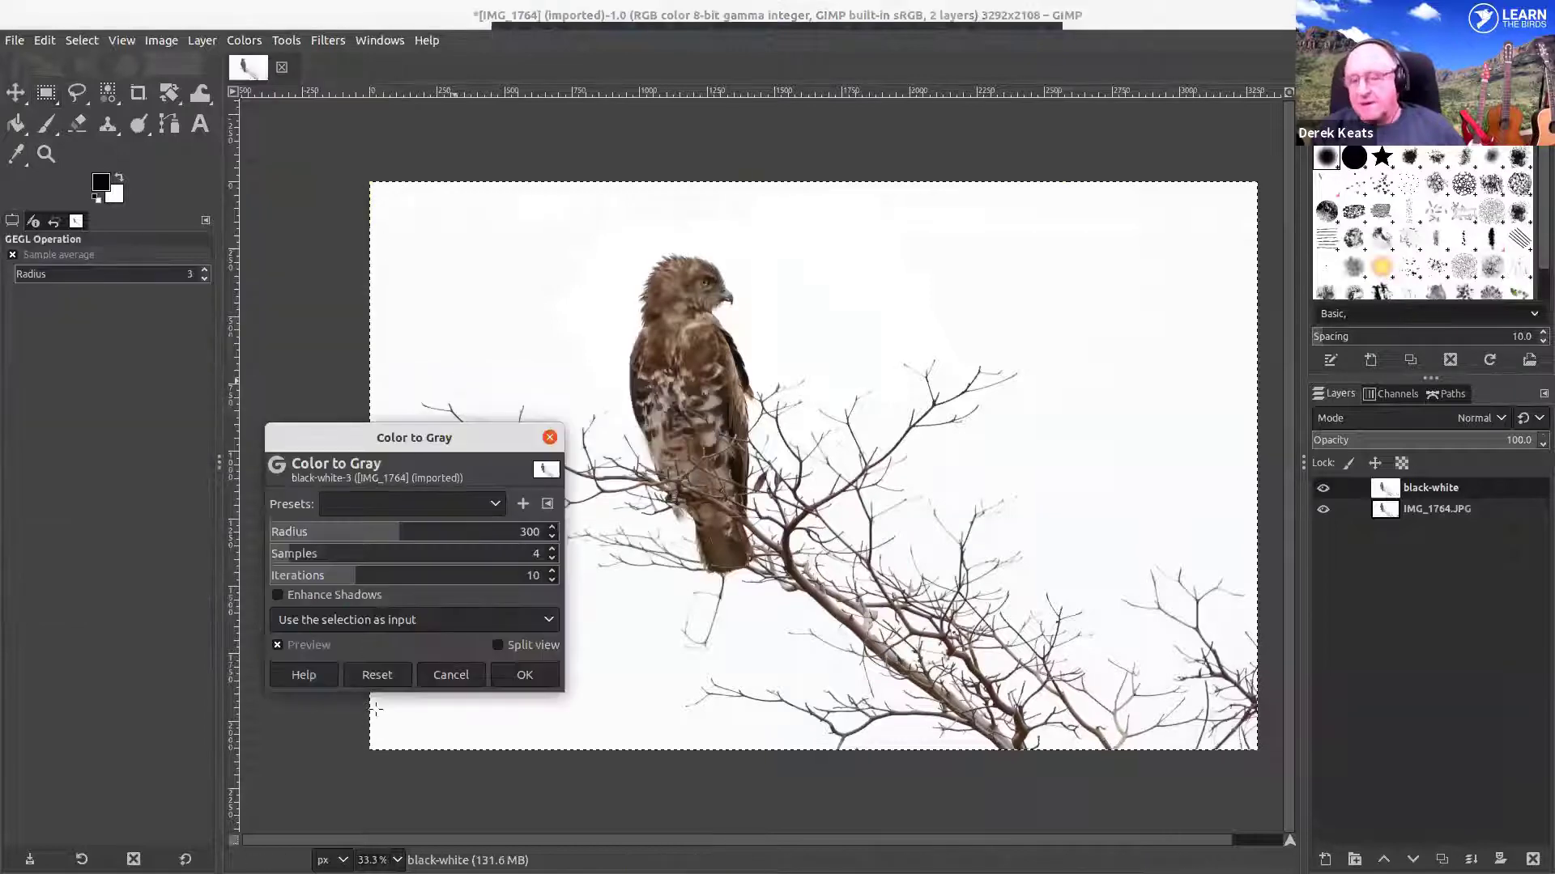
click(525, 678)
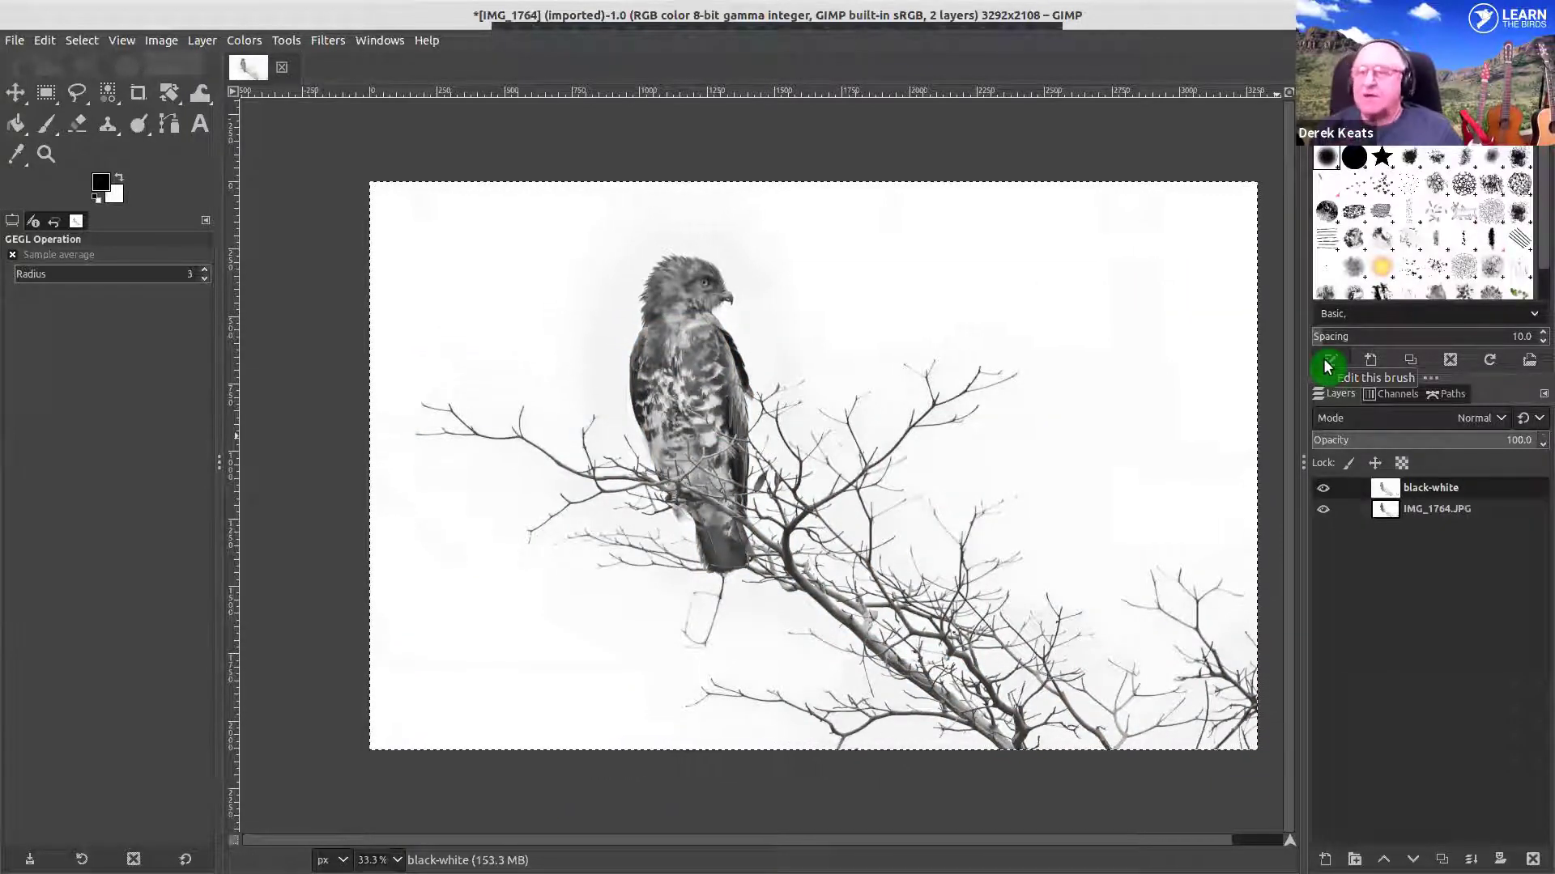
click(232, 42)
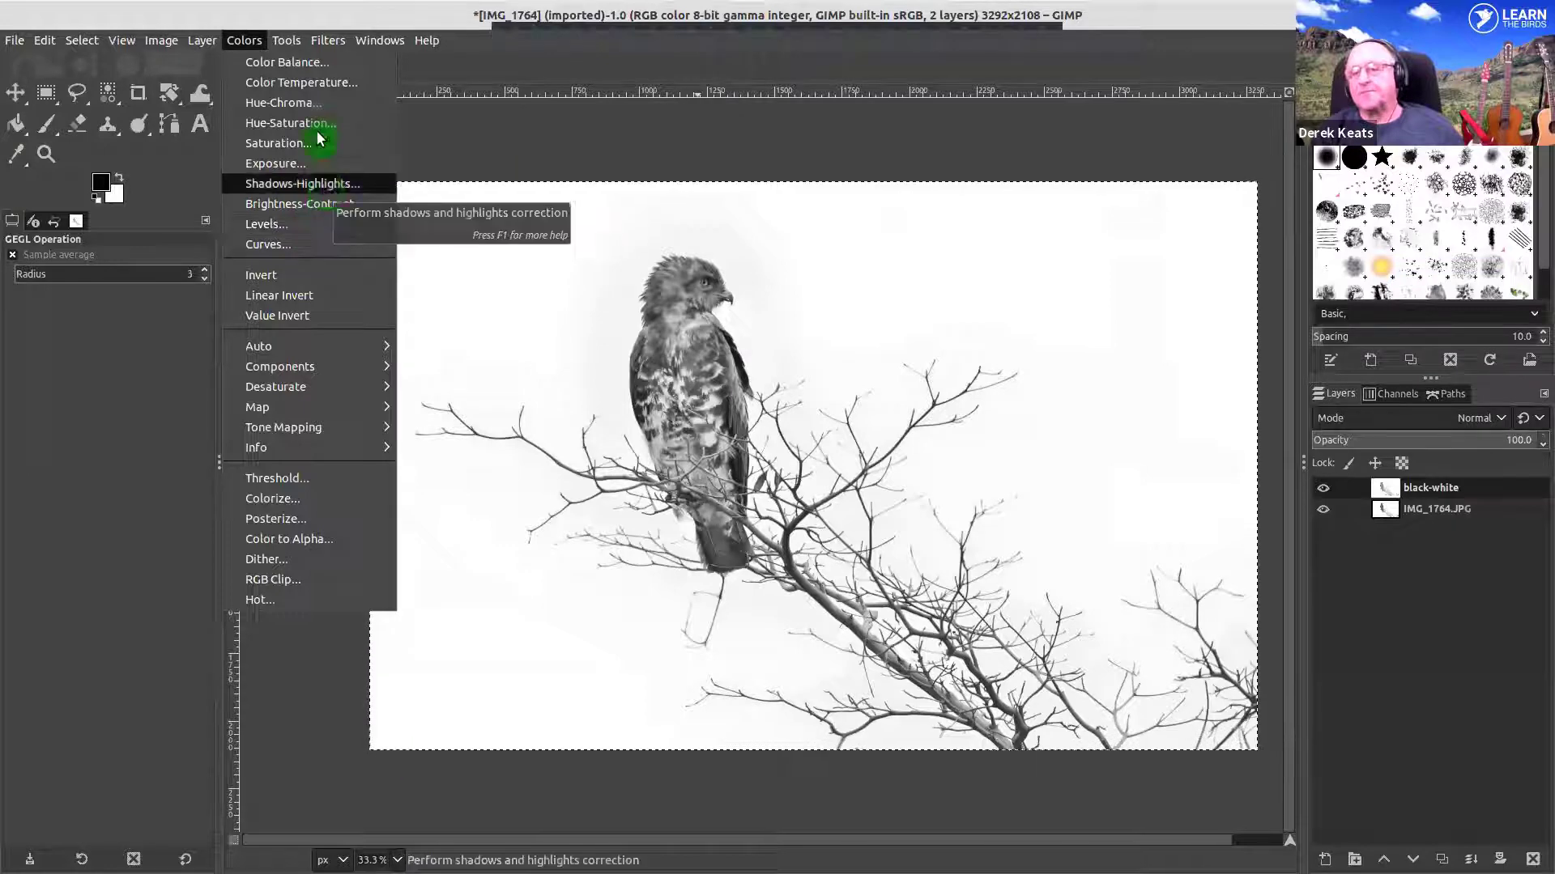
click(322, 227)
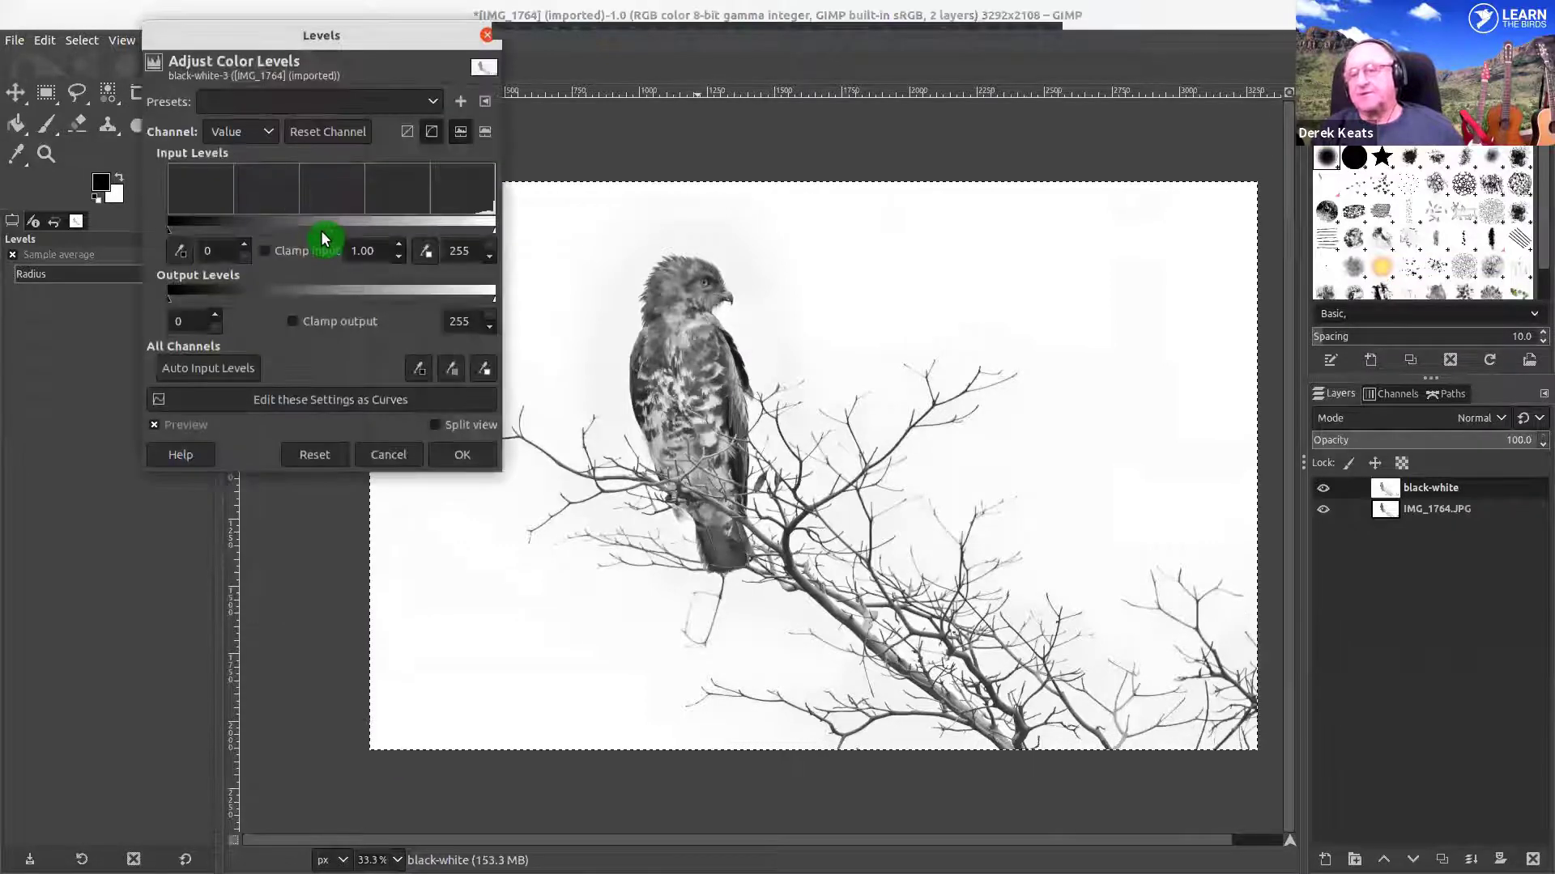
click(485, 35)
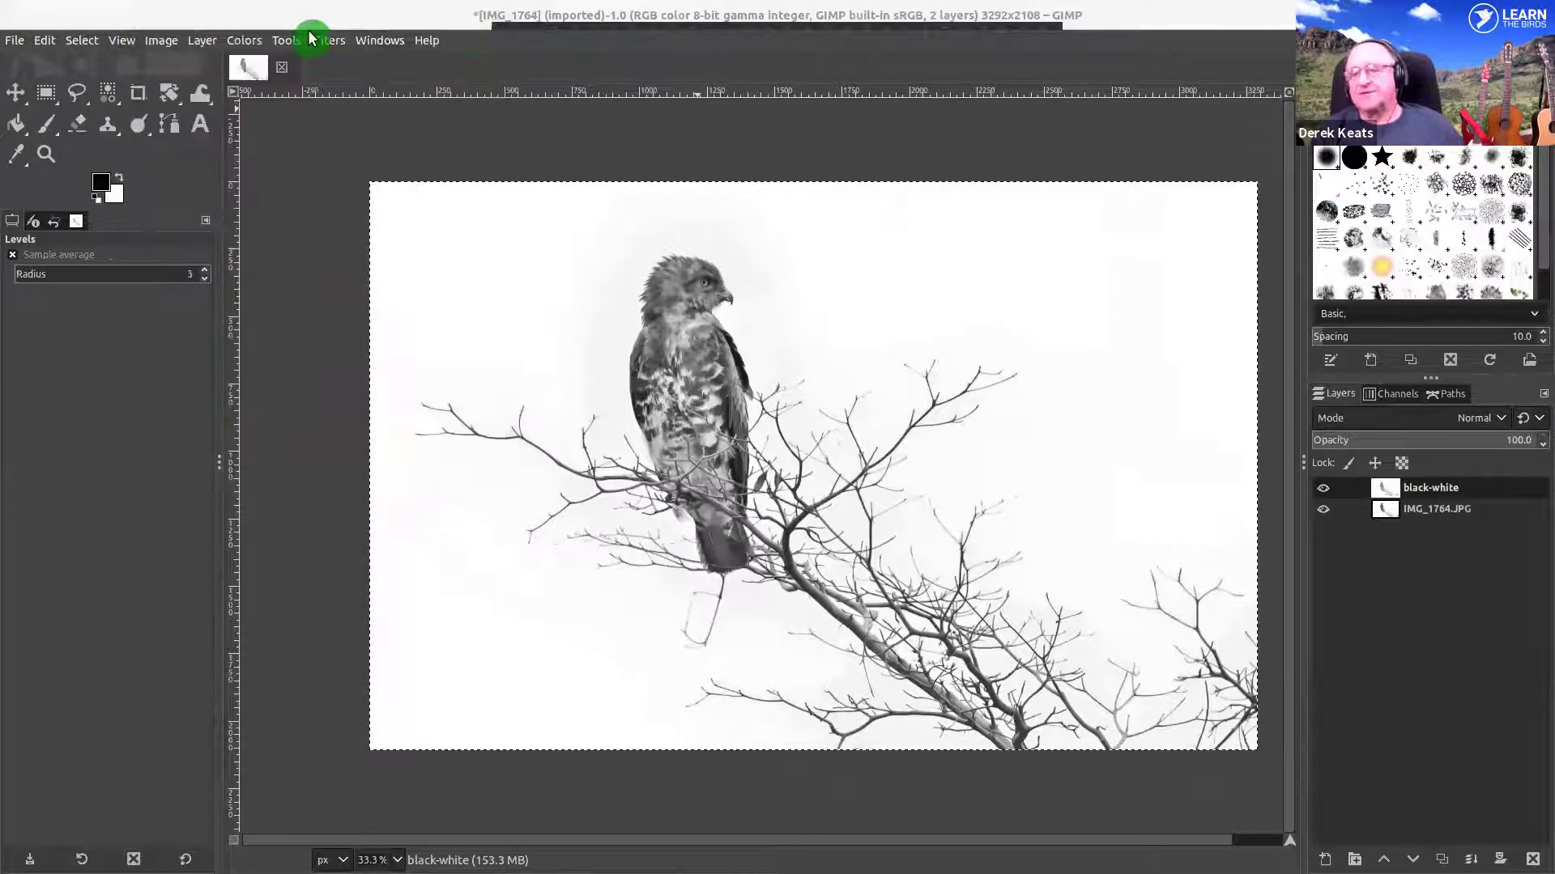
- Darken the black-white layer with a Curves adjustment, placing points at input 197, output 0 and input 241, output 252
click(242, 41)
click(319, 243)
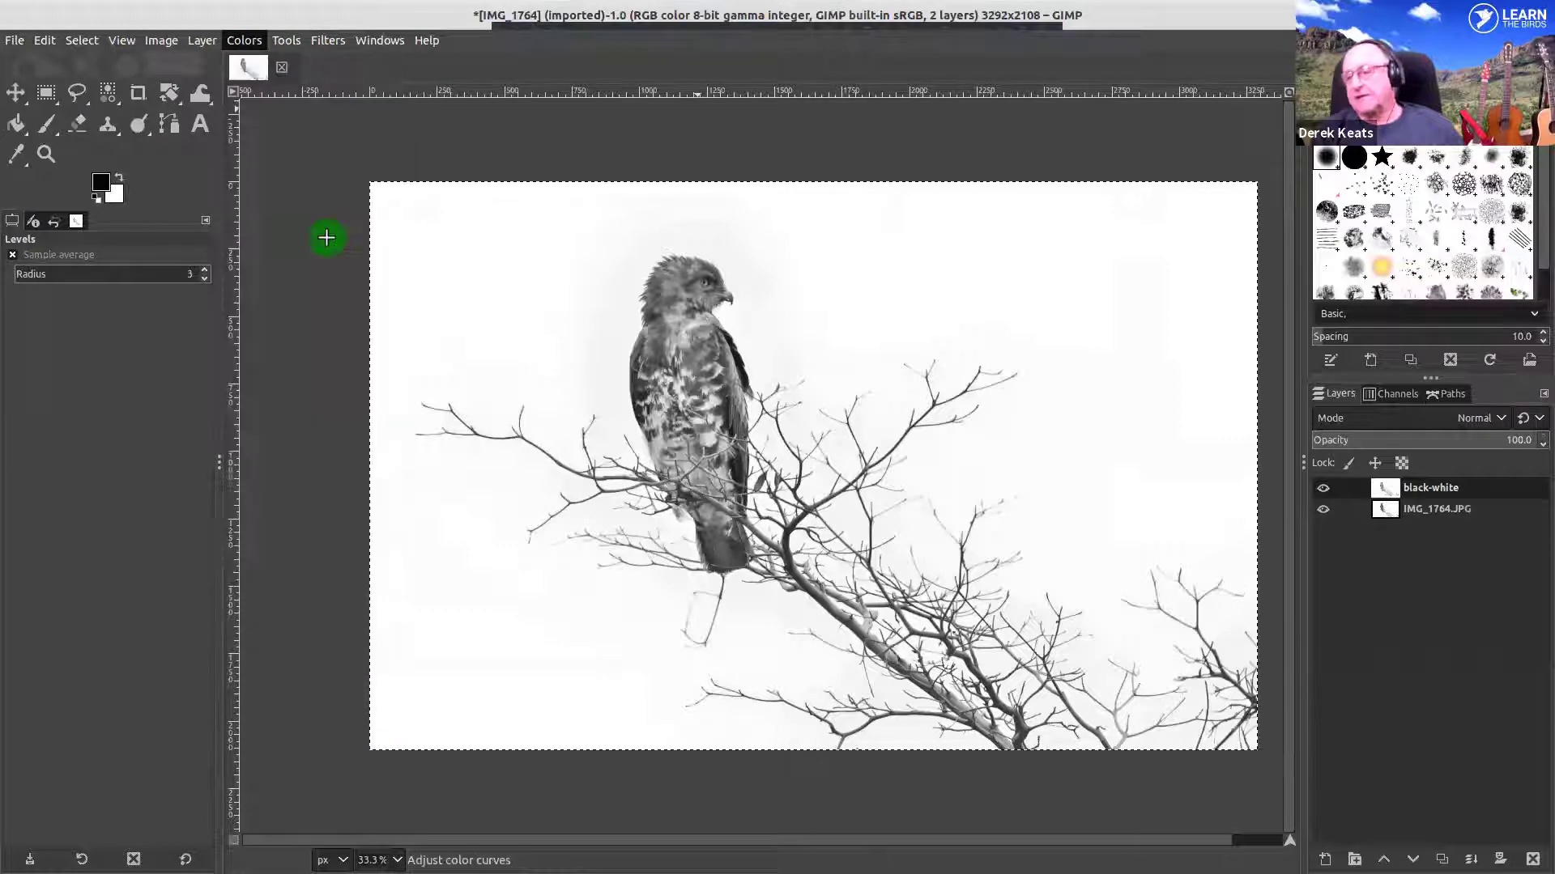
drag(367, 330, 451, 378)
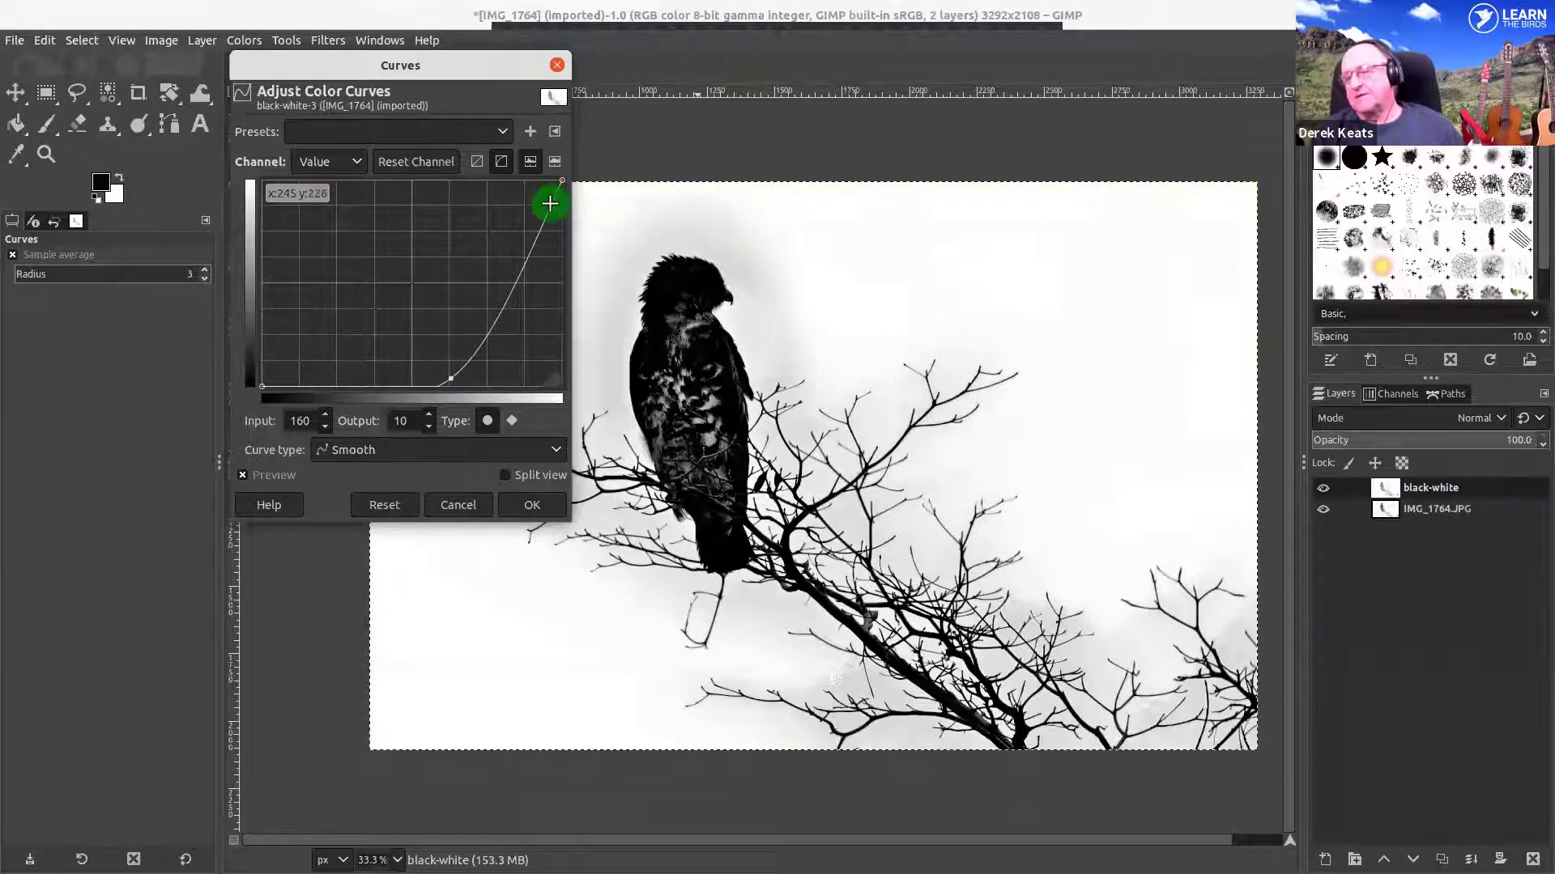
drag(545, 193, 544, 183)
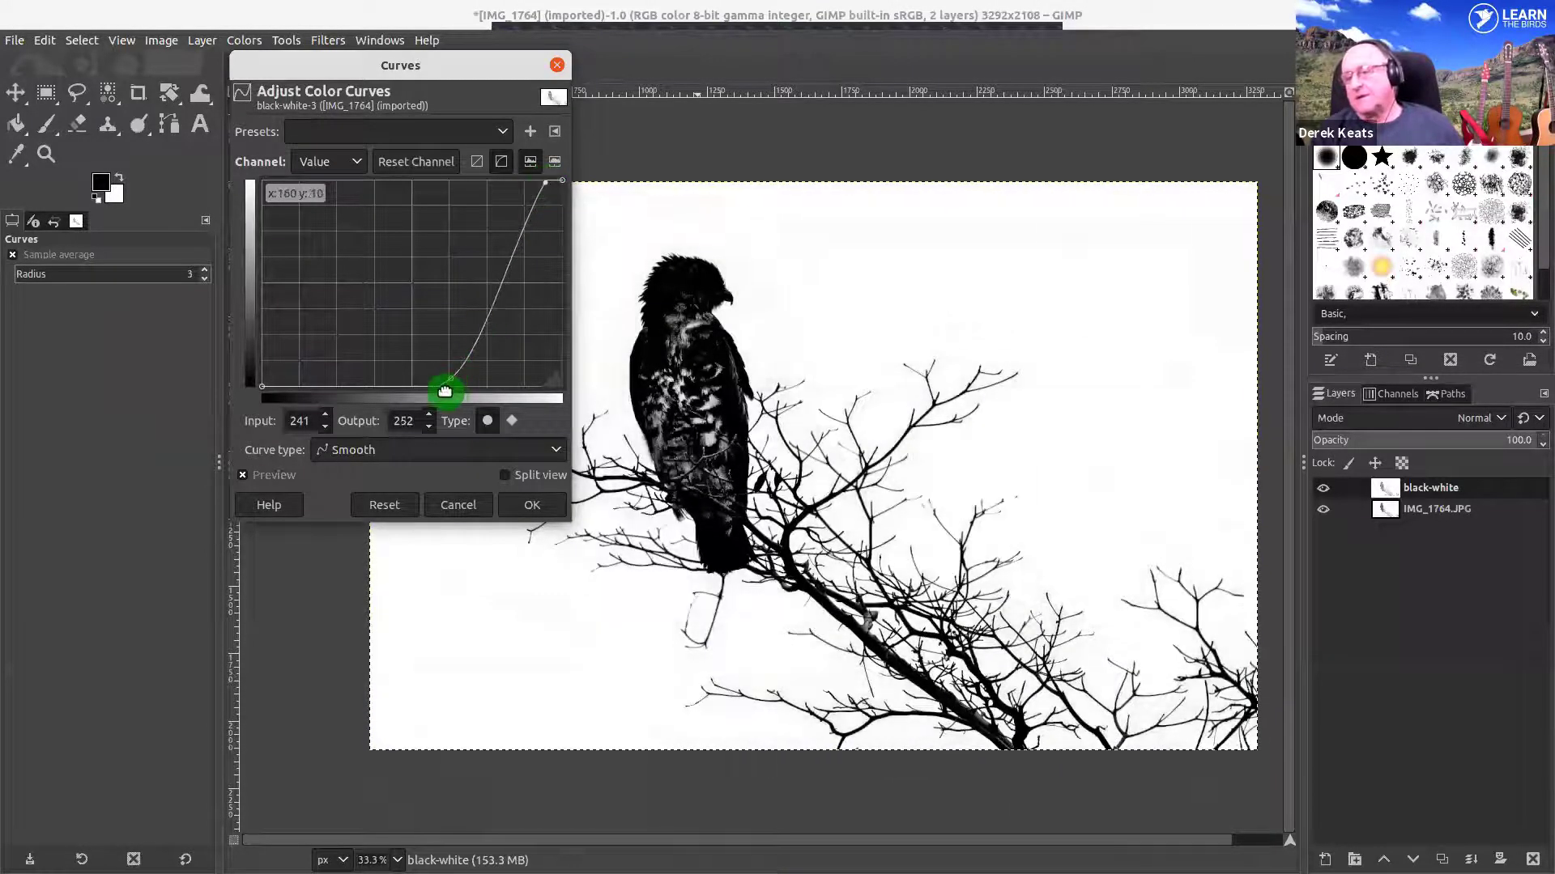
drag(448, 375, 493, 386)
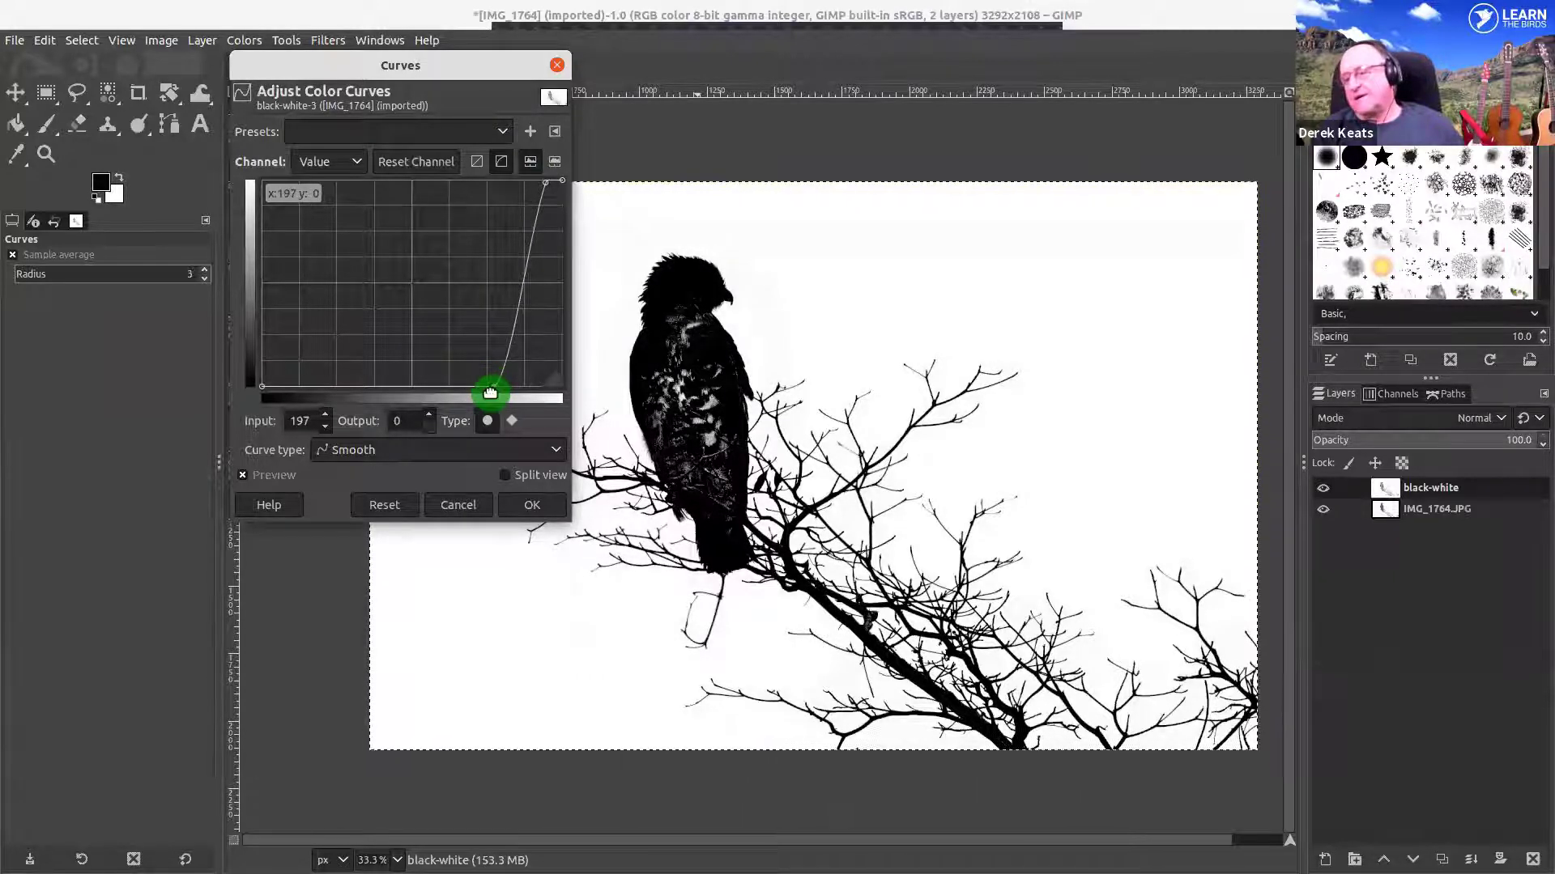
click(538, 509)
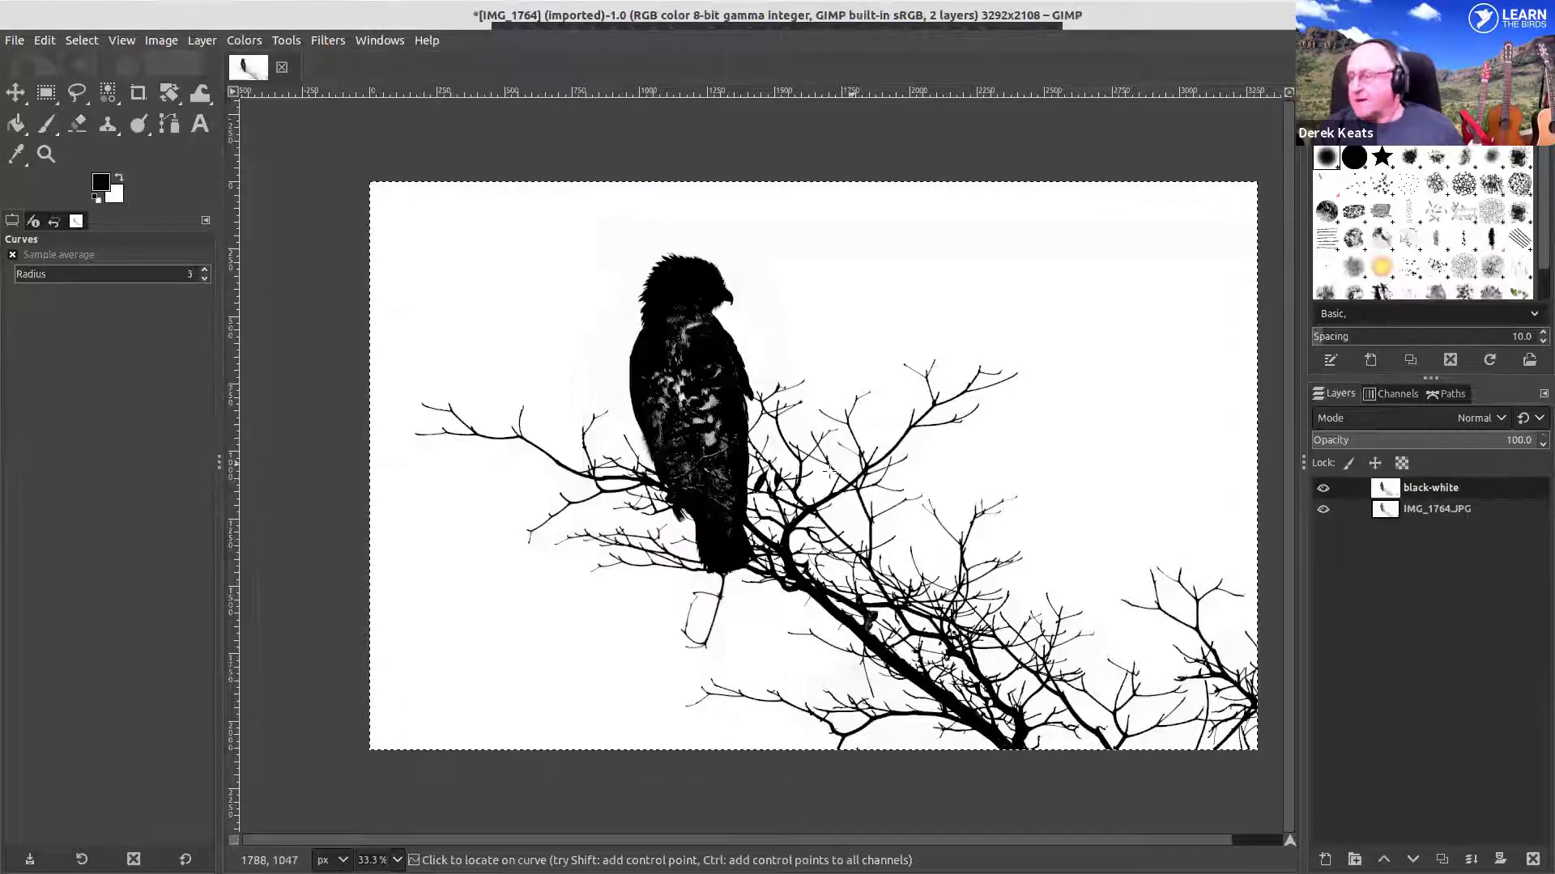
- Toggle the black-white layer's visibility off and on to compare the silhouette with the color original
click(1329, 494)
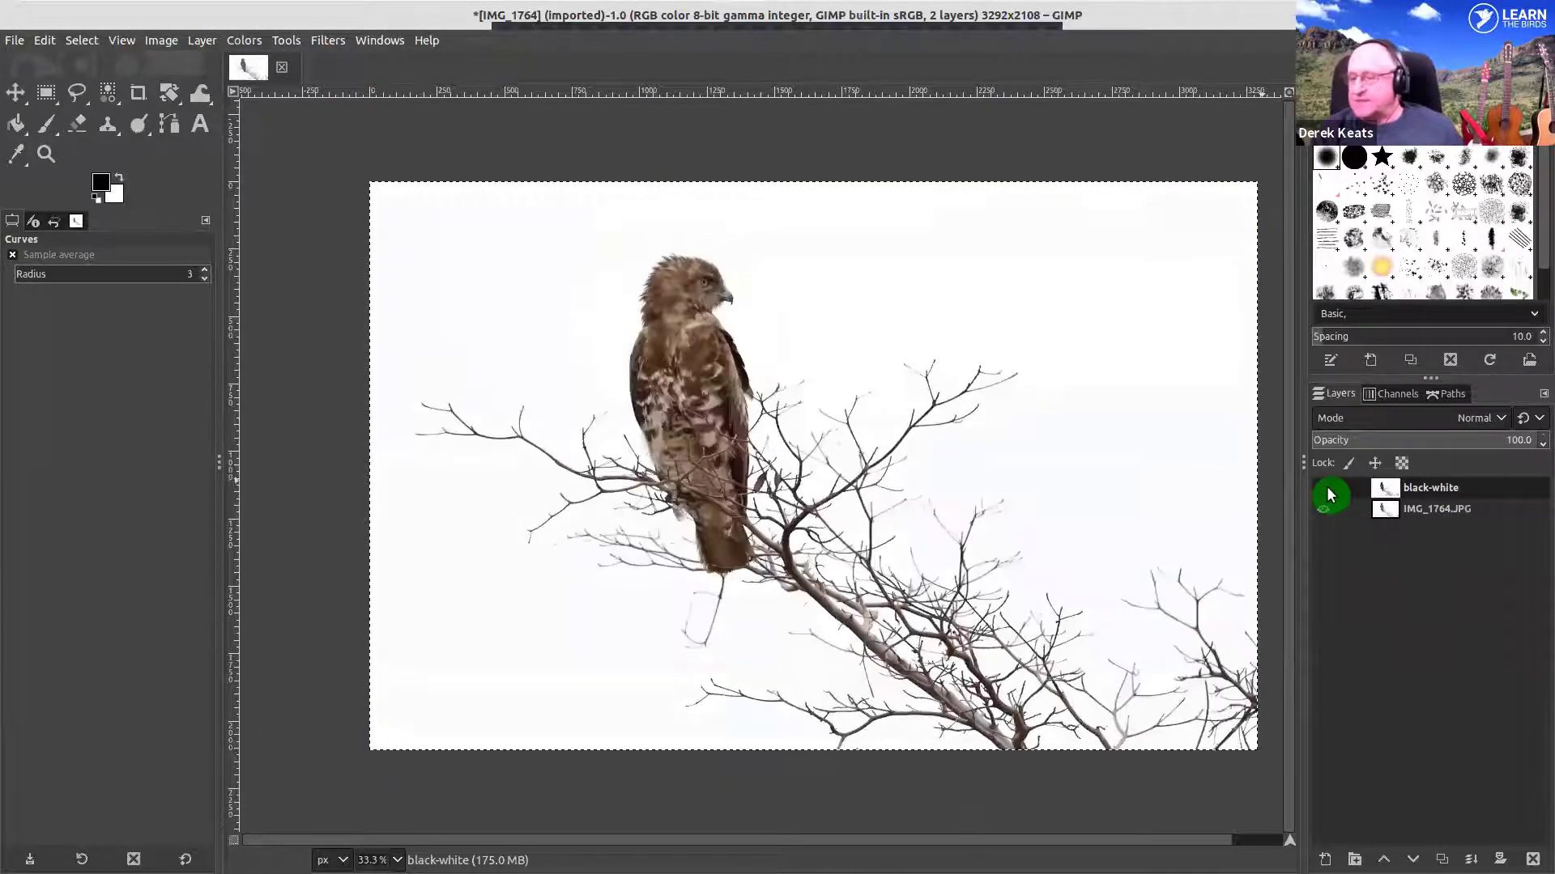
click(1332, 496)
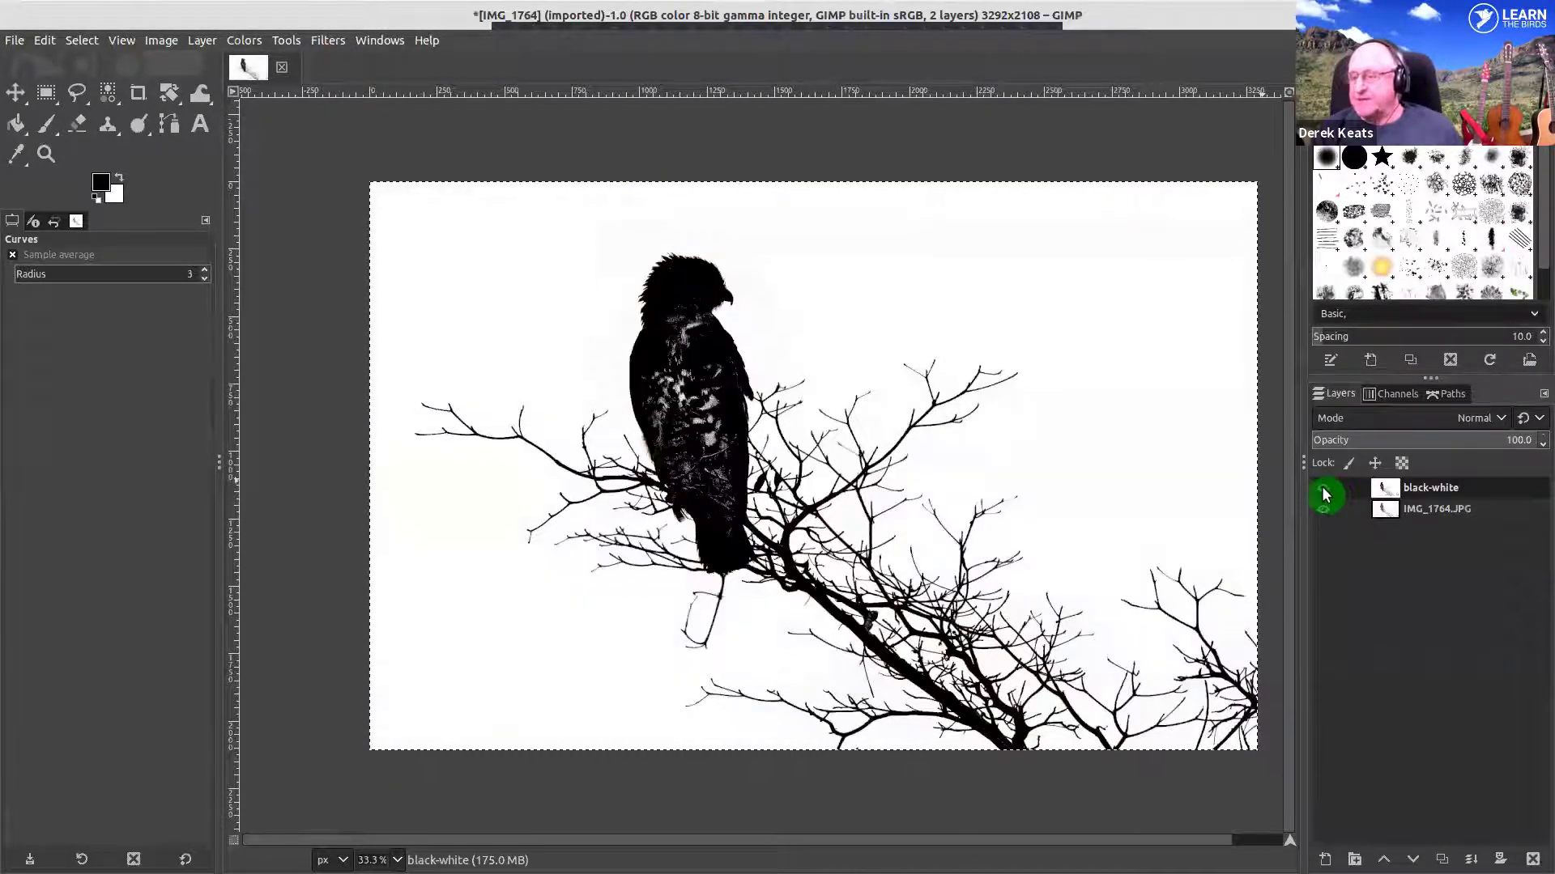
click(1324, 493)
click(1322, 488)
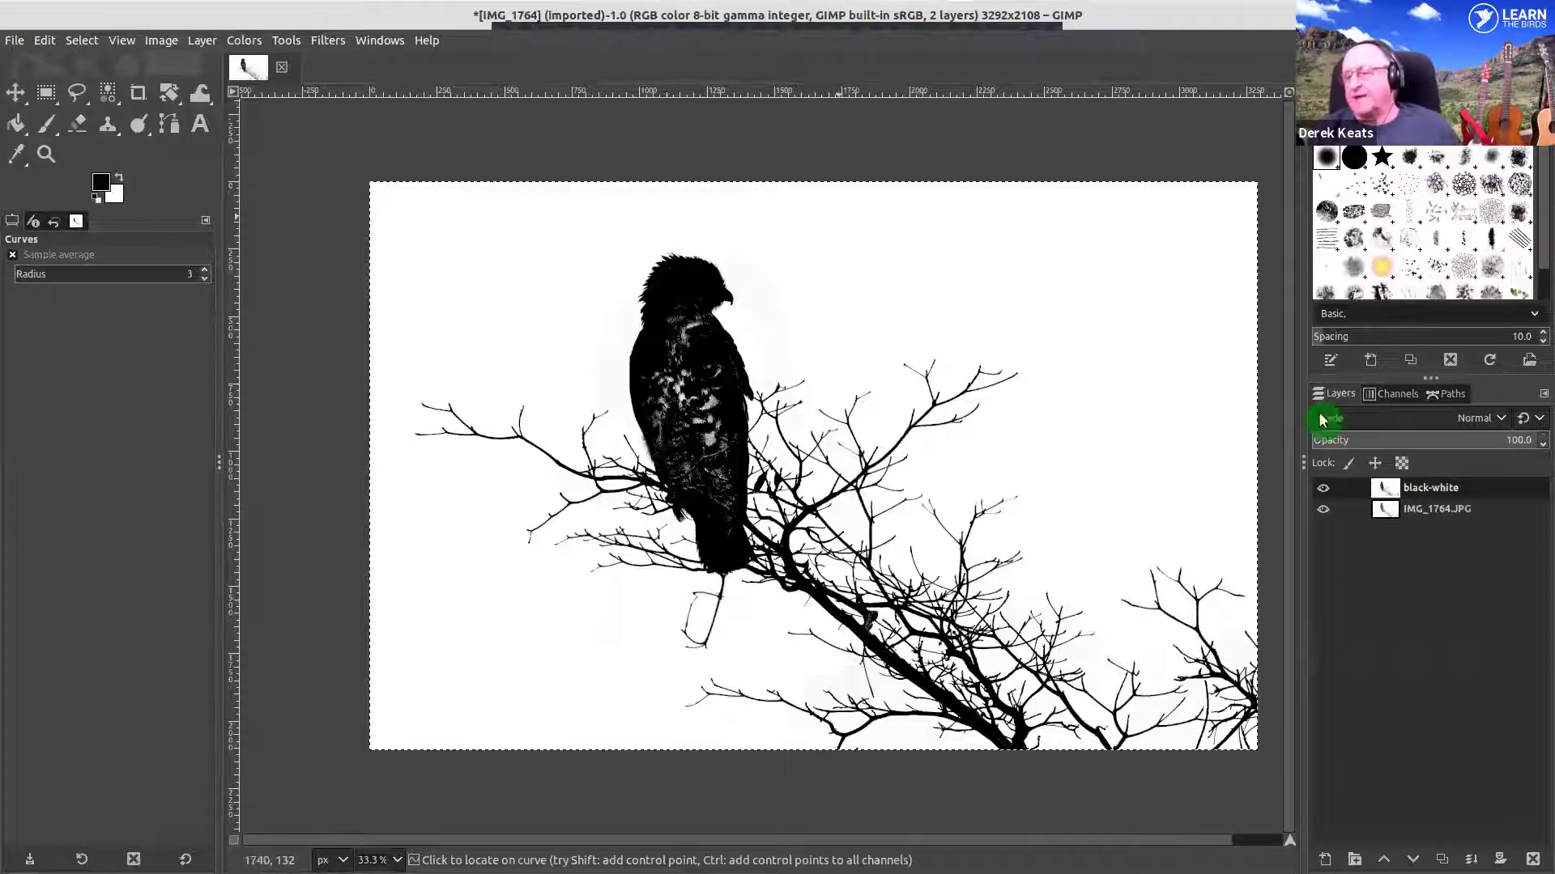
- Apply Brightness-Contrast to the black-white layer with brightness -19 and contrast 79
scroll(656, 360, up, 1)
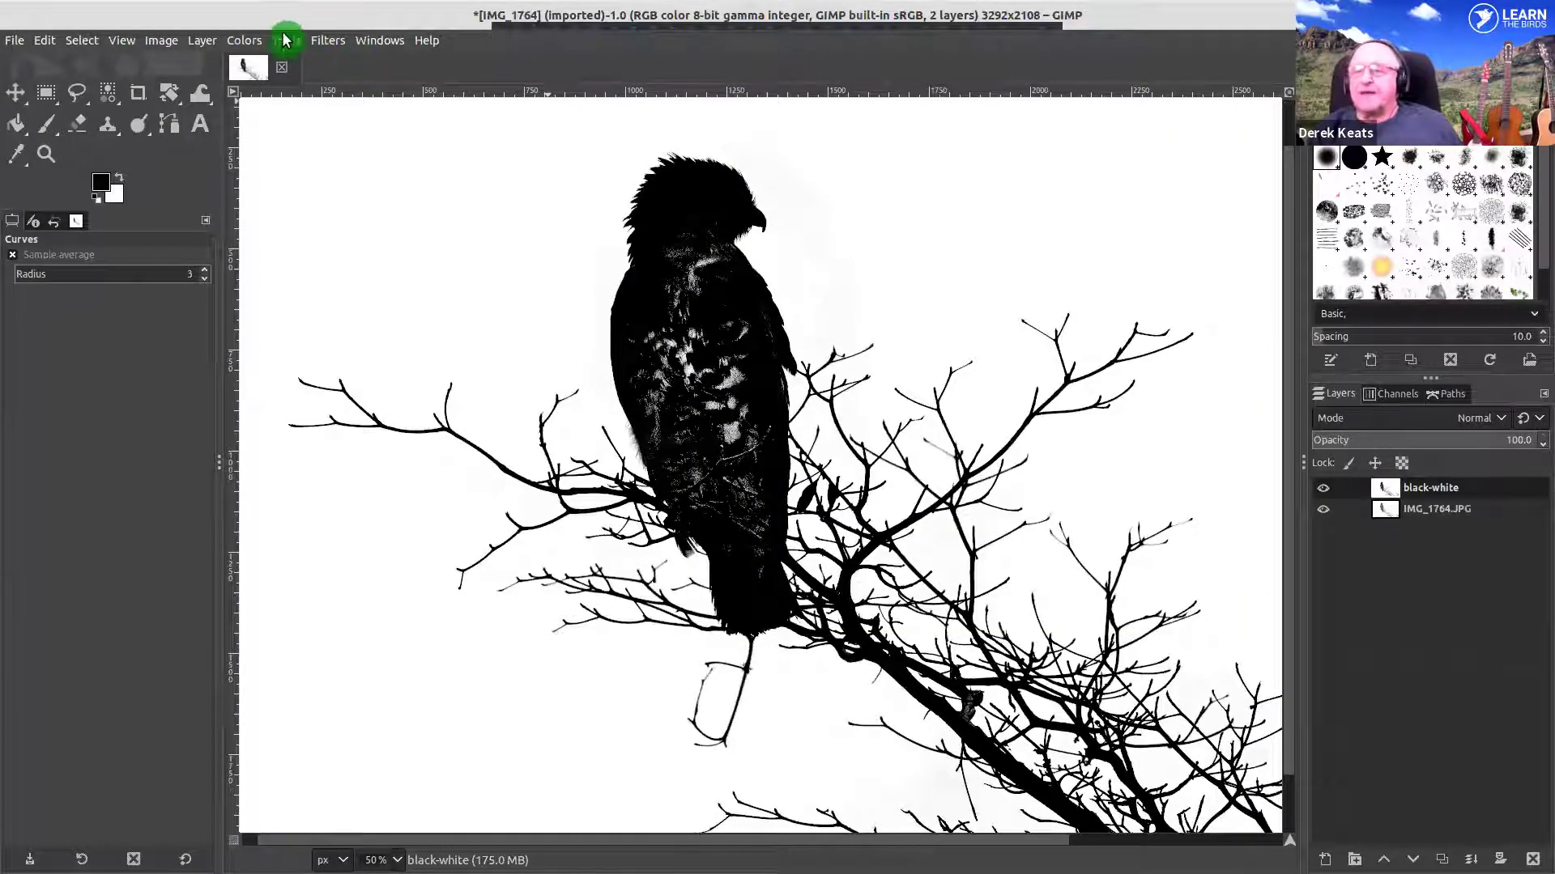
click(245, 41)
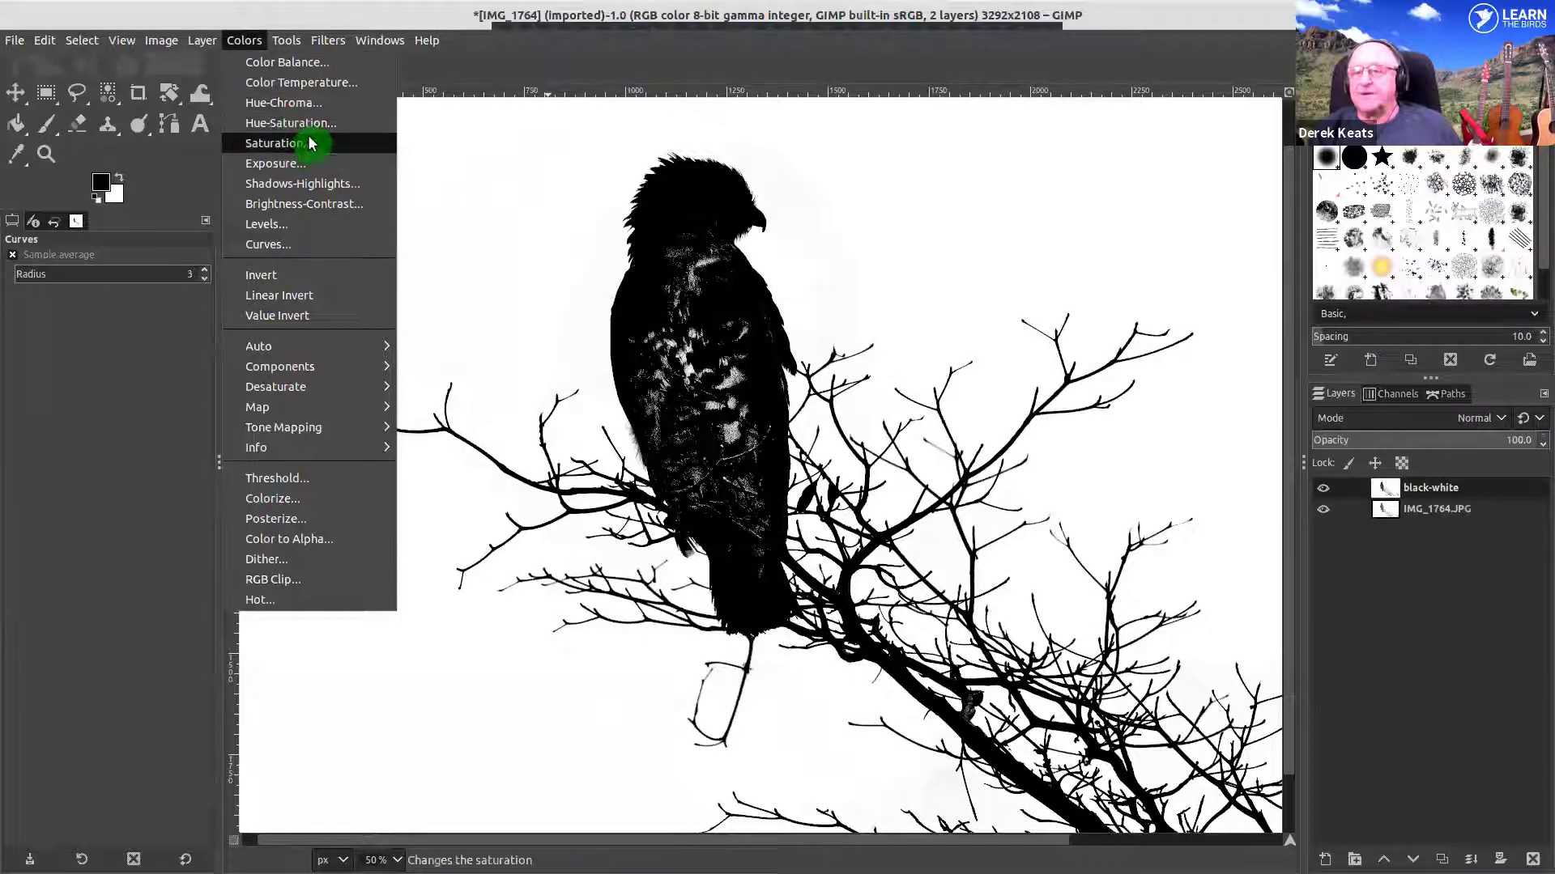
click(324, 202)
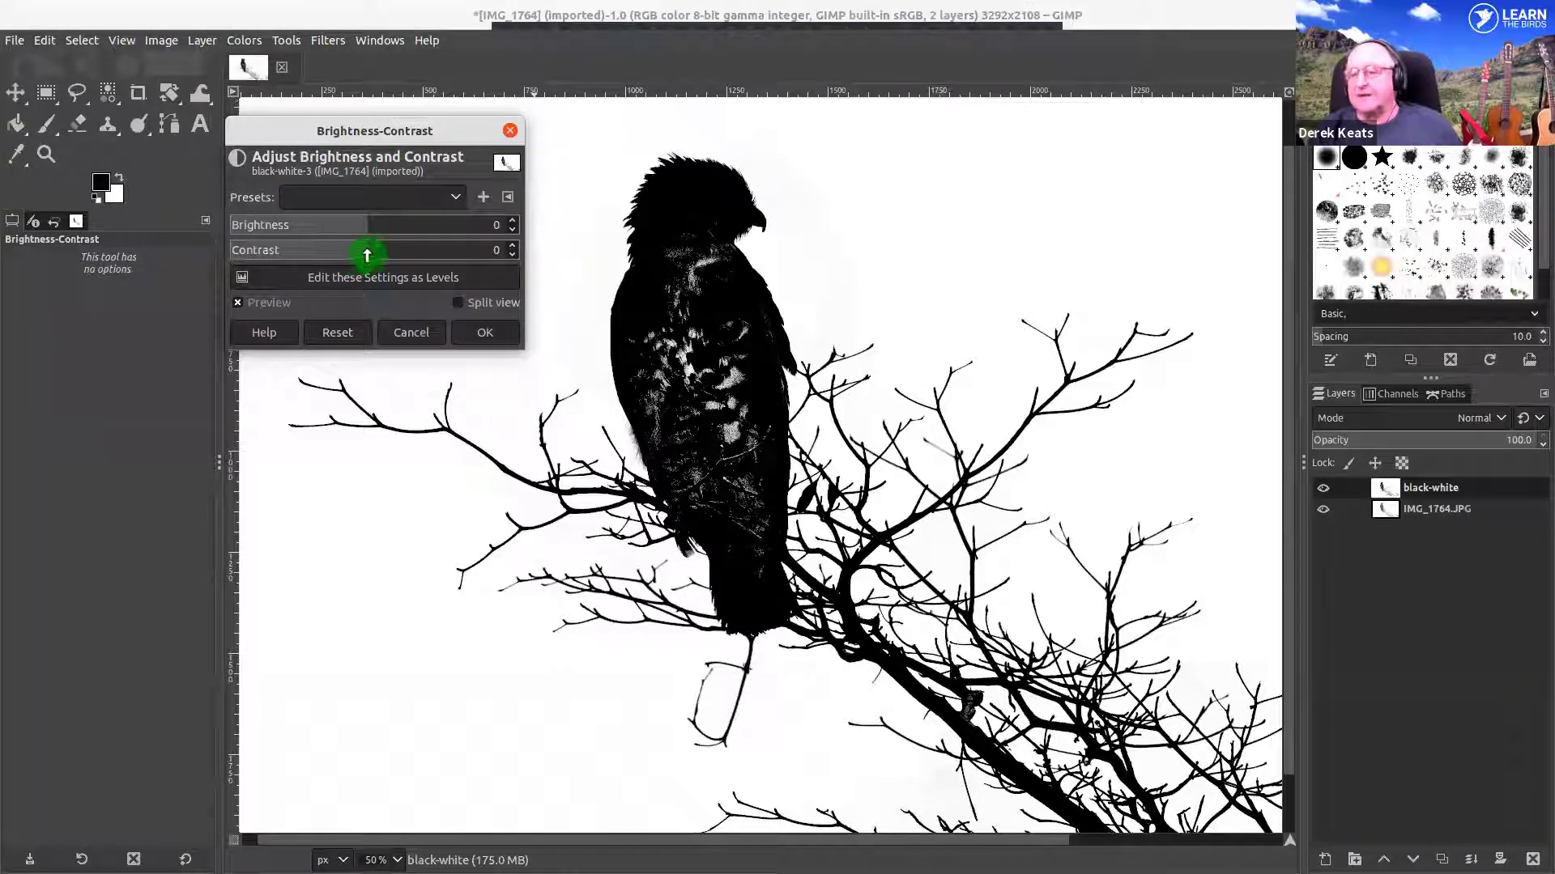
drag(365, 256, 454, 246)
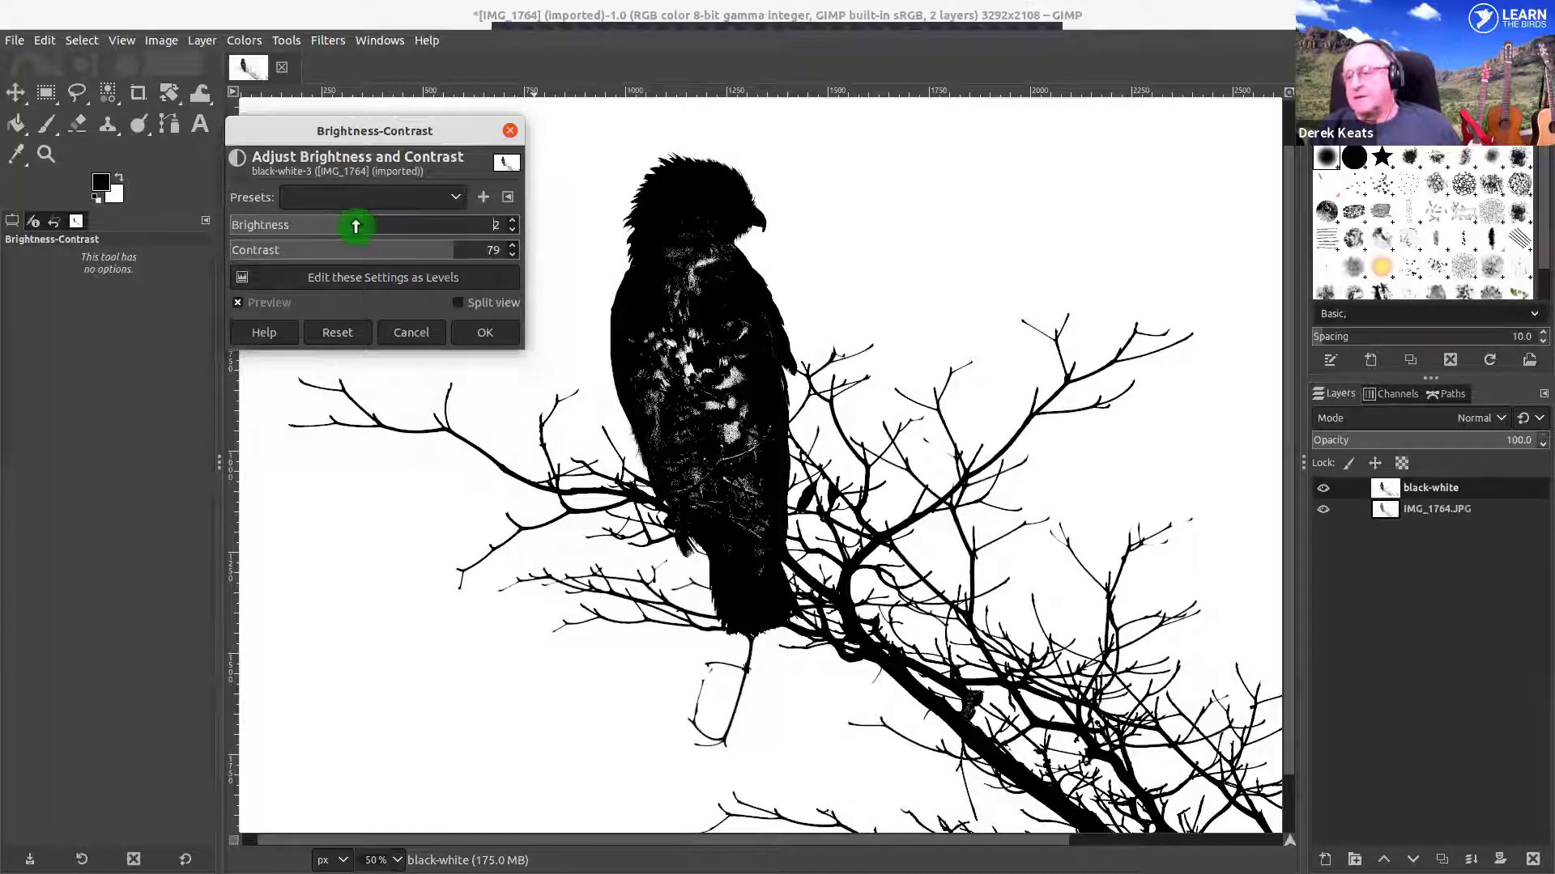
scroll(346, 226, down, 3)
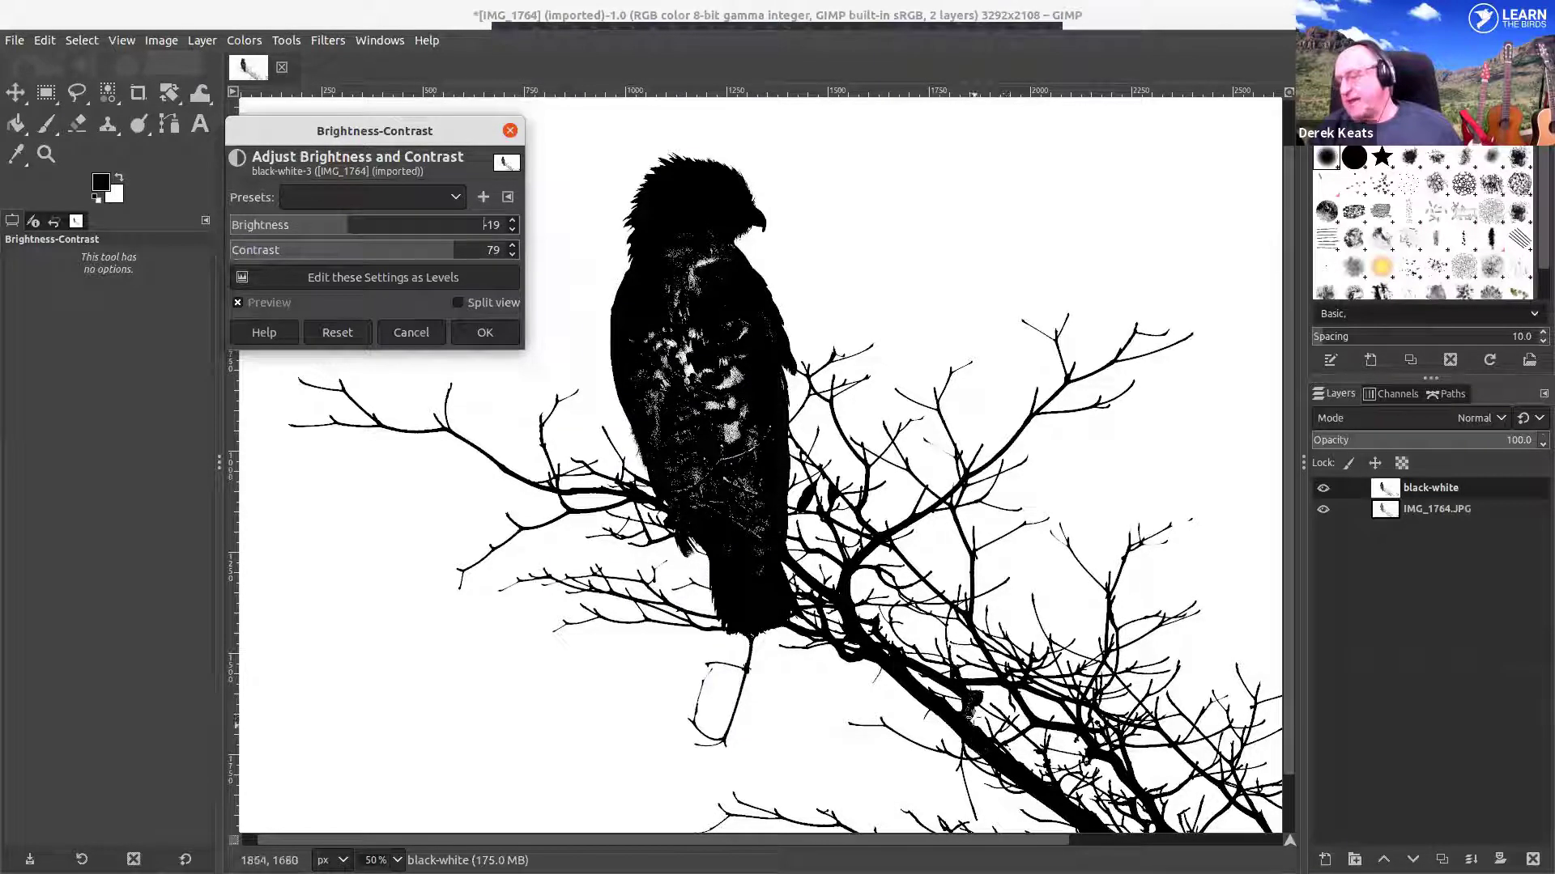
click(484, 332)
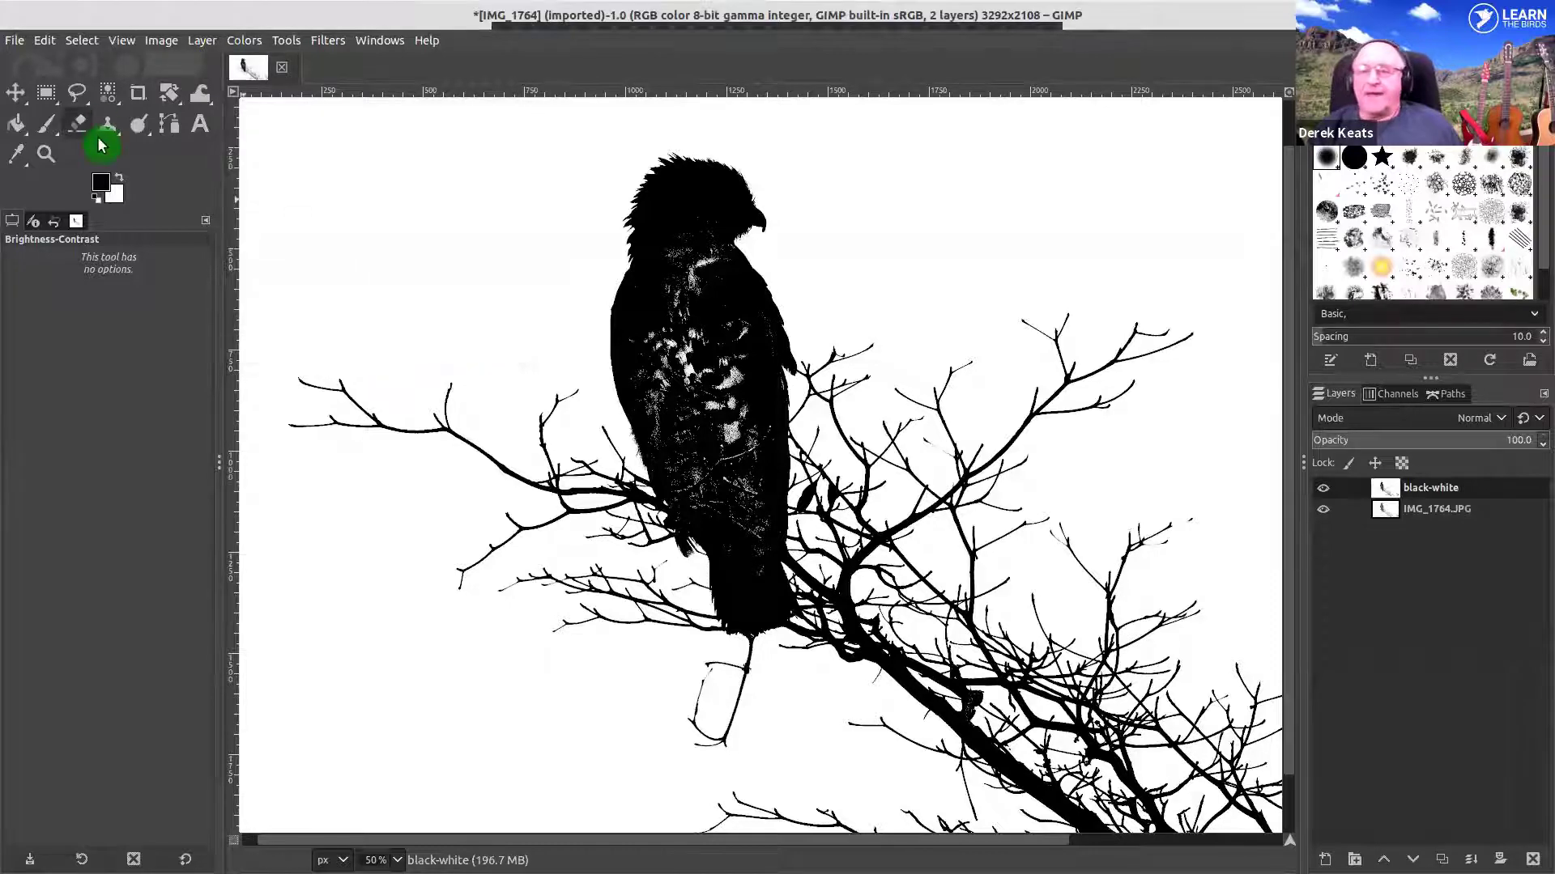
- Paint the raptor's mottled body solid black with the Paintbrush, using the 2. Hardness 100 brush at size 154
click(47, 131)
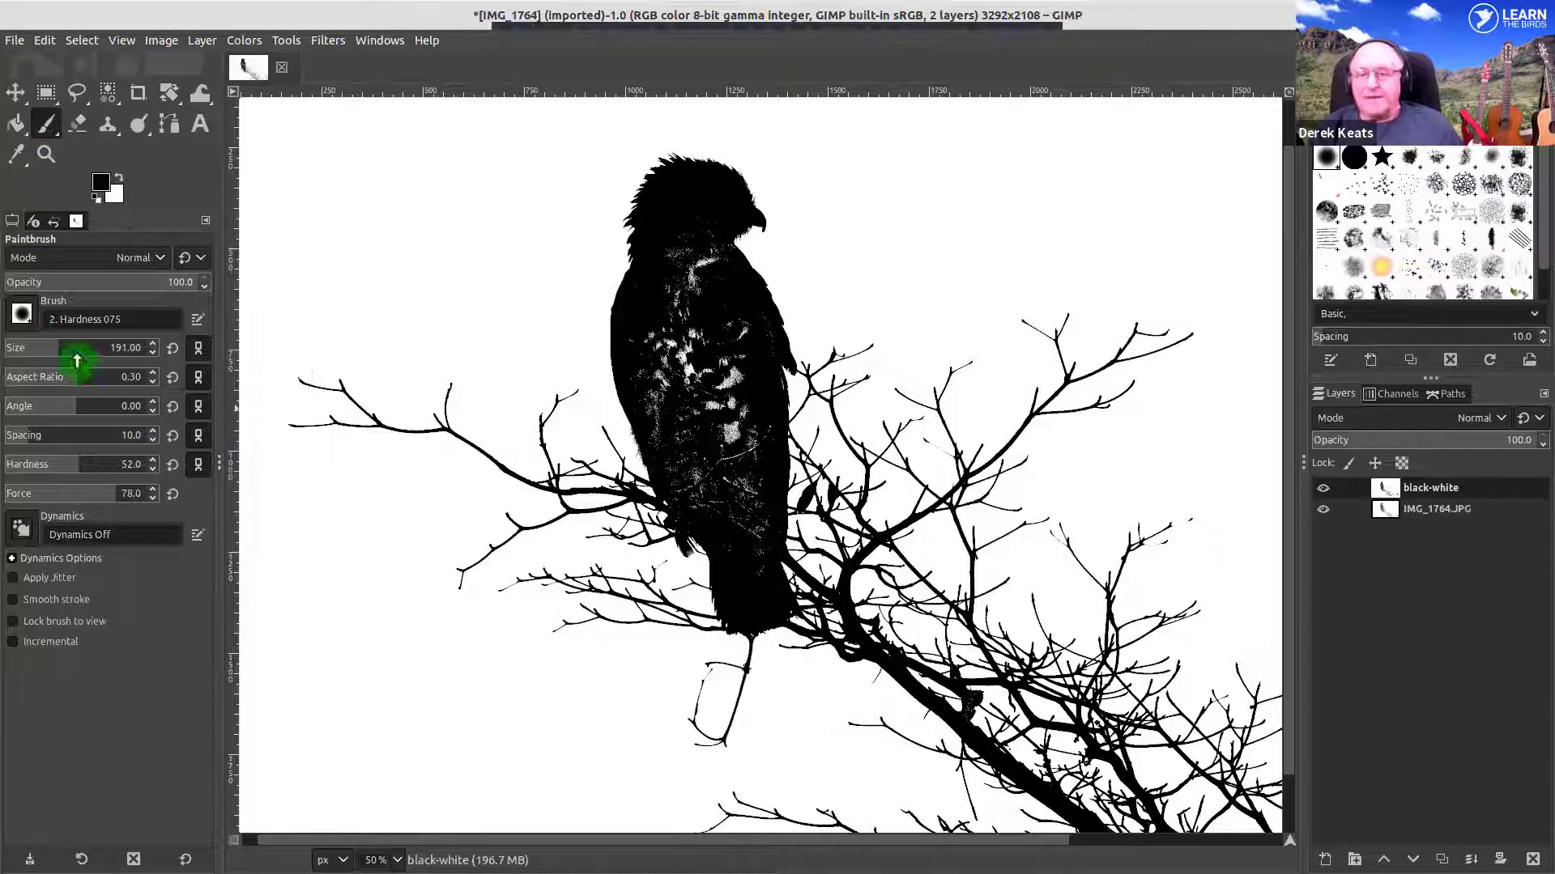
click(22, 314)
click(79, 370)
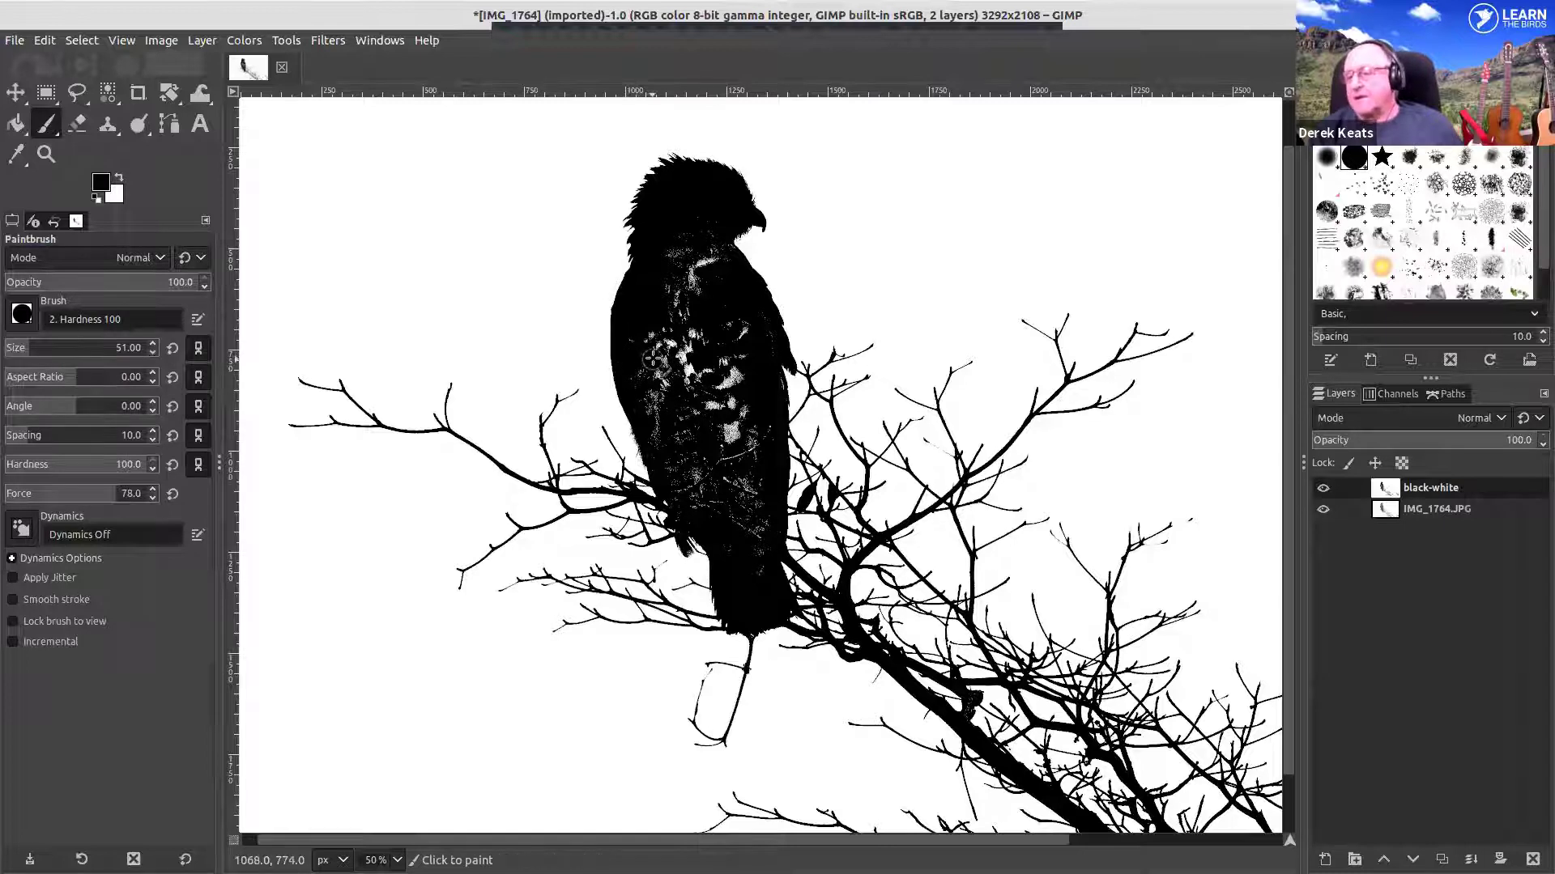
click(29, 349)
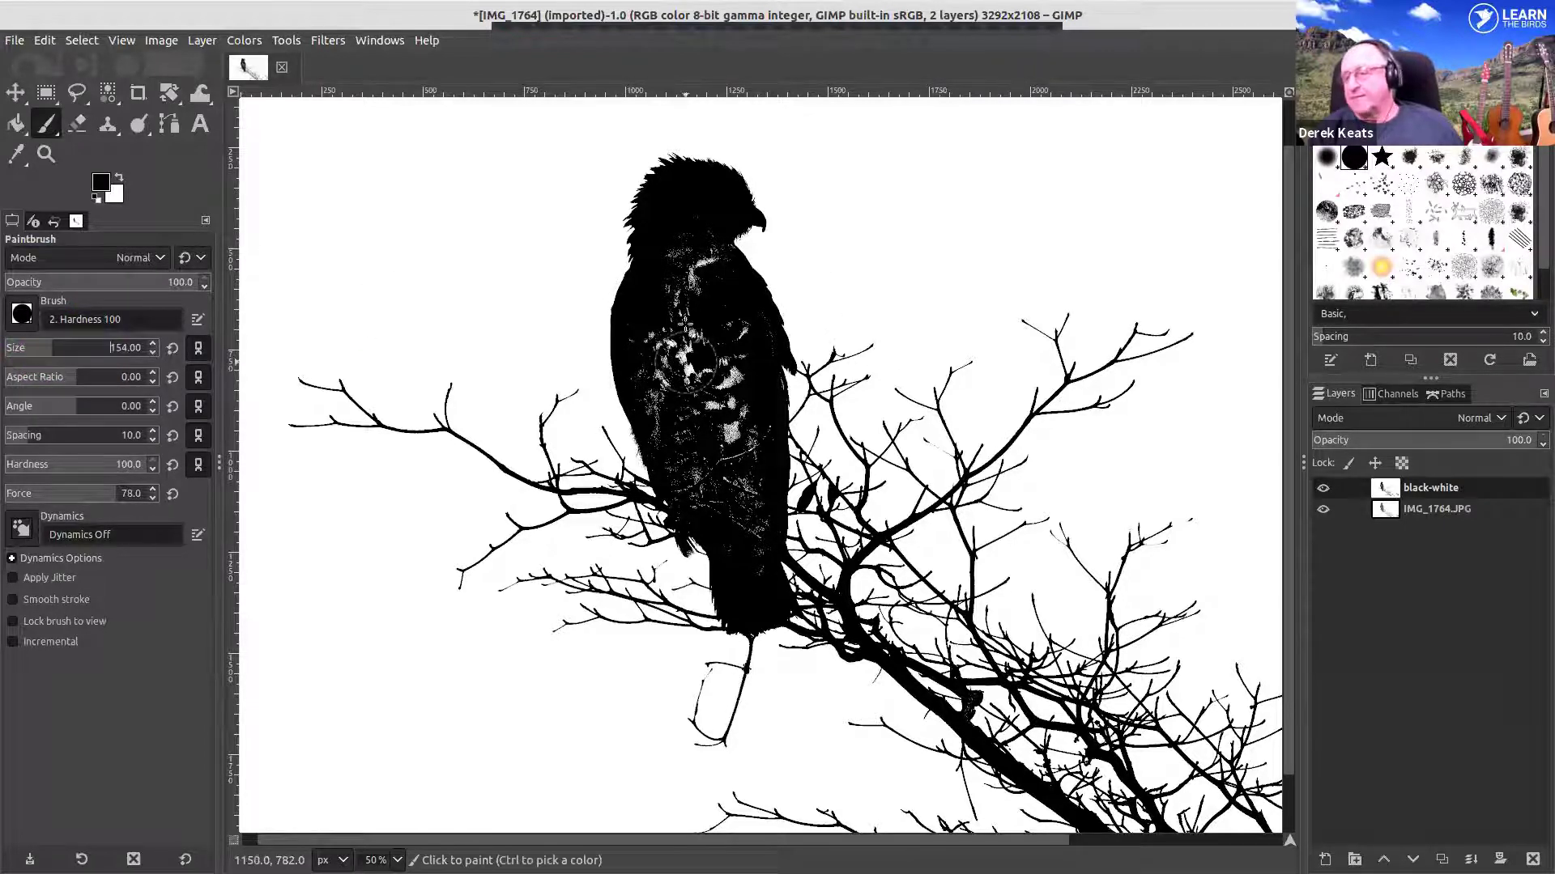
mouse_move(685, 322)
mouse_down()
mouse_move(684, 243)
mouse_move(718, 462)
mouse_move(739, 489)
mouse_move(746, 389)
mouse_move(729, 333)
mouse_move(664, 332)
mouse_move(658, 392)
mouse_move(694, 494)
mouse_move(749, 557)
mouse_move(740, 572)
mouse_move(737, 466)
mouse_up()
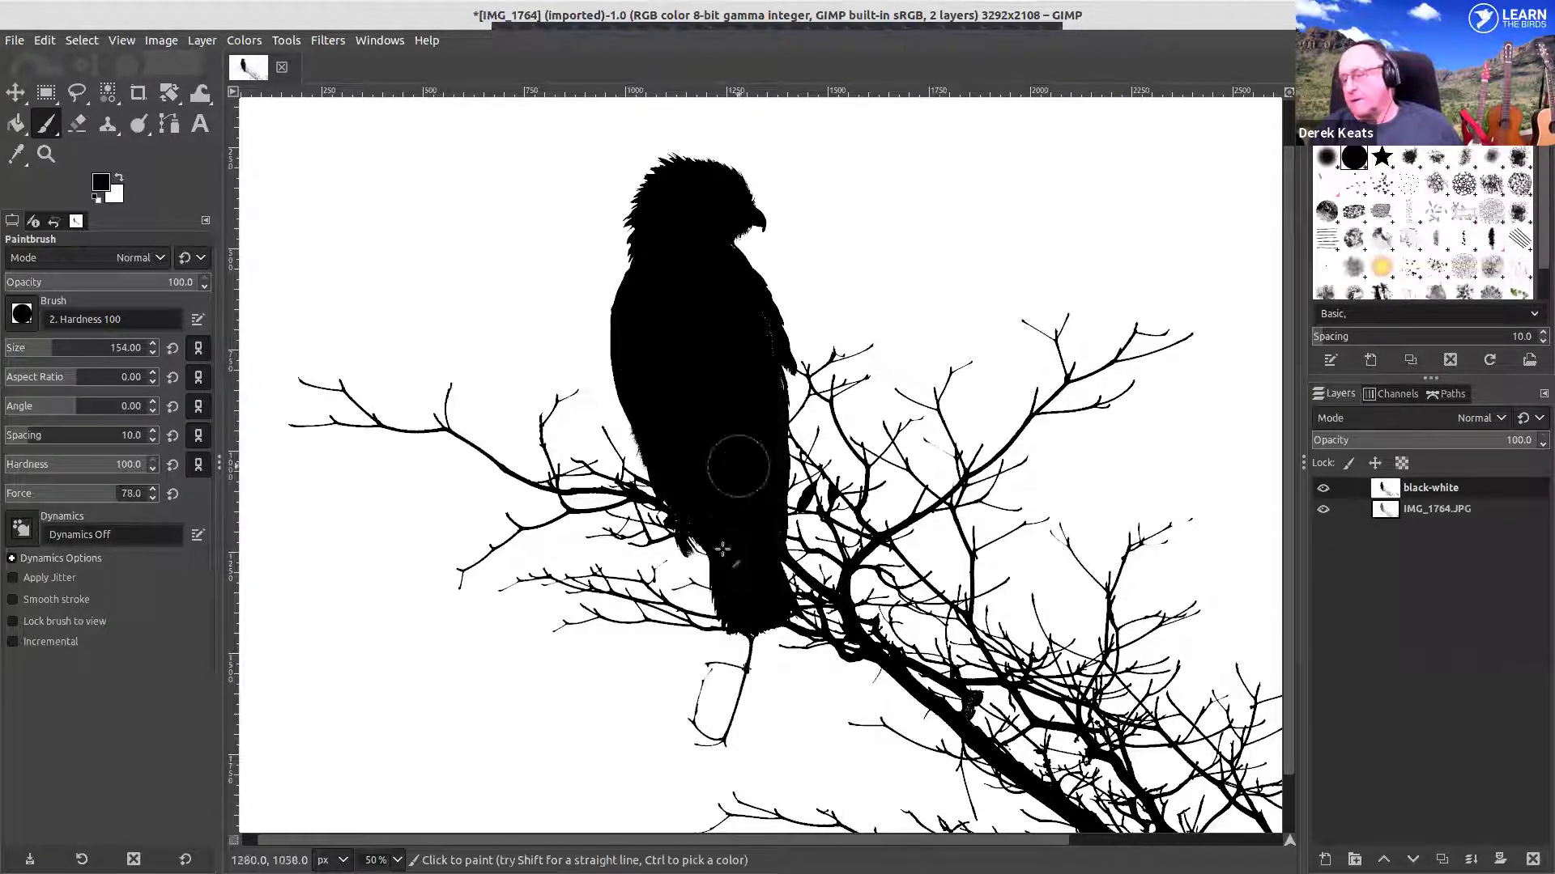
- Reduce the brush size to 16 and paint the speckled knot on the thick branch solid black
ctrl+scroll(760, 603, down, 3)
ctrl+scroll(765, 573, up, 4)
ctrl+scroll(766, 576, up, 2)
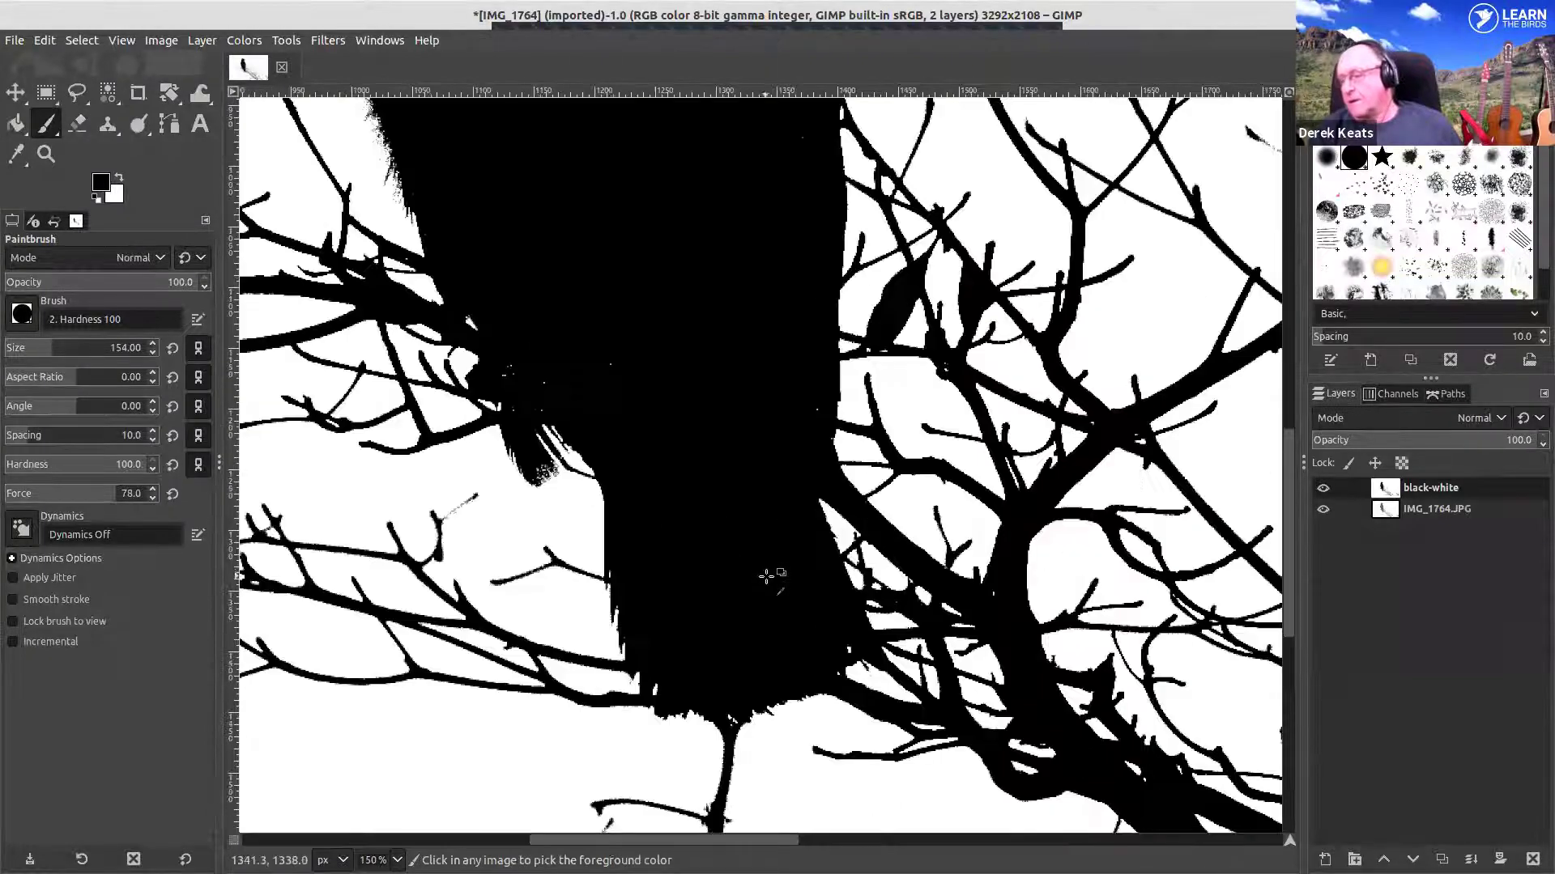
ctrl+scroll(971, 607, down, 4)
ctrl+scroll(1085, 652, up, 4)
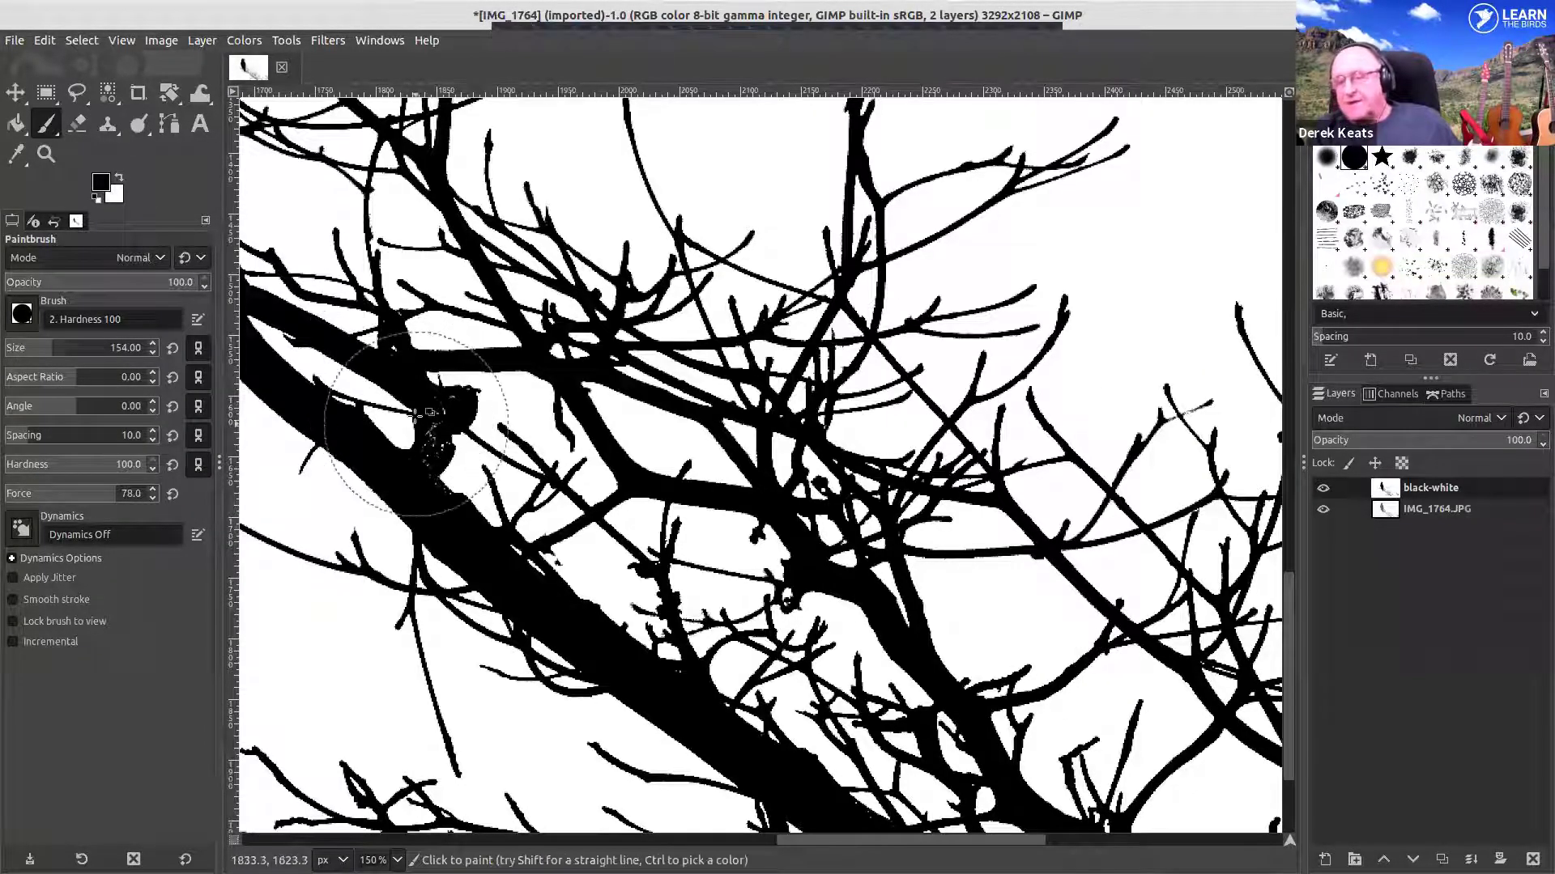
drag(64, 353, 17, 348)
mouse_move(438, 453)
mouse_down()
mouse_move(456, 398)
mouse_move(437, 401)
mouse_move(435, 448)
mouse_up()
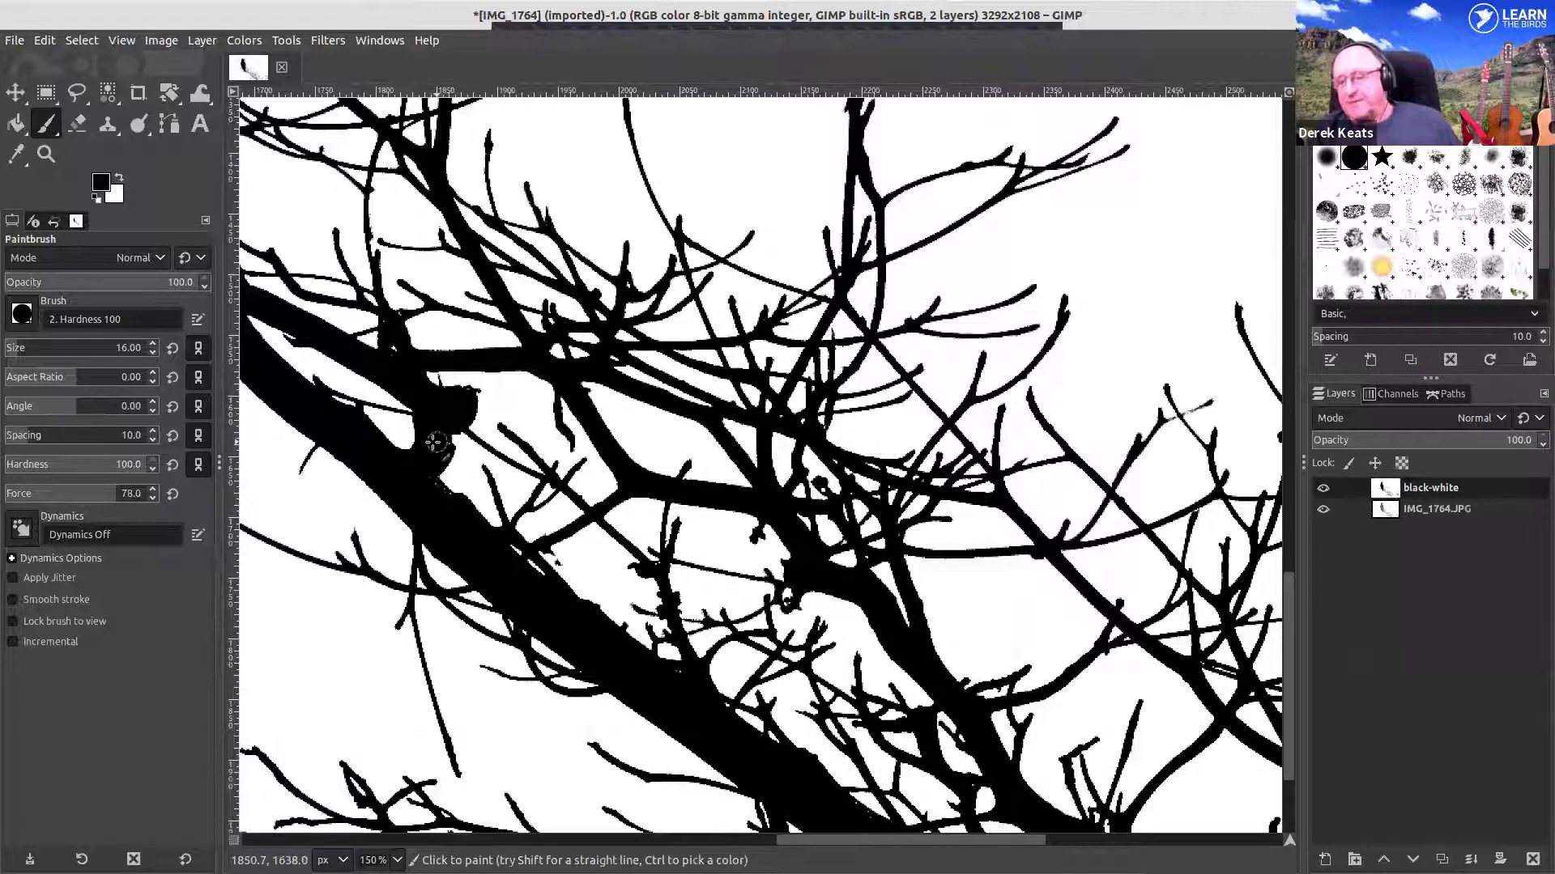
- Hide the black-white layer and add an alpha channel to the IMG_1764.JPG layer
scroll(434, 441, down, 6)
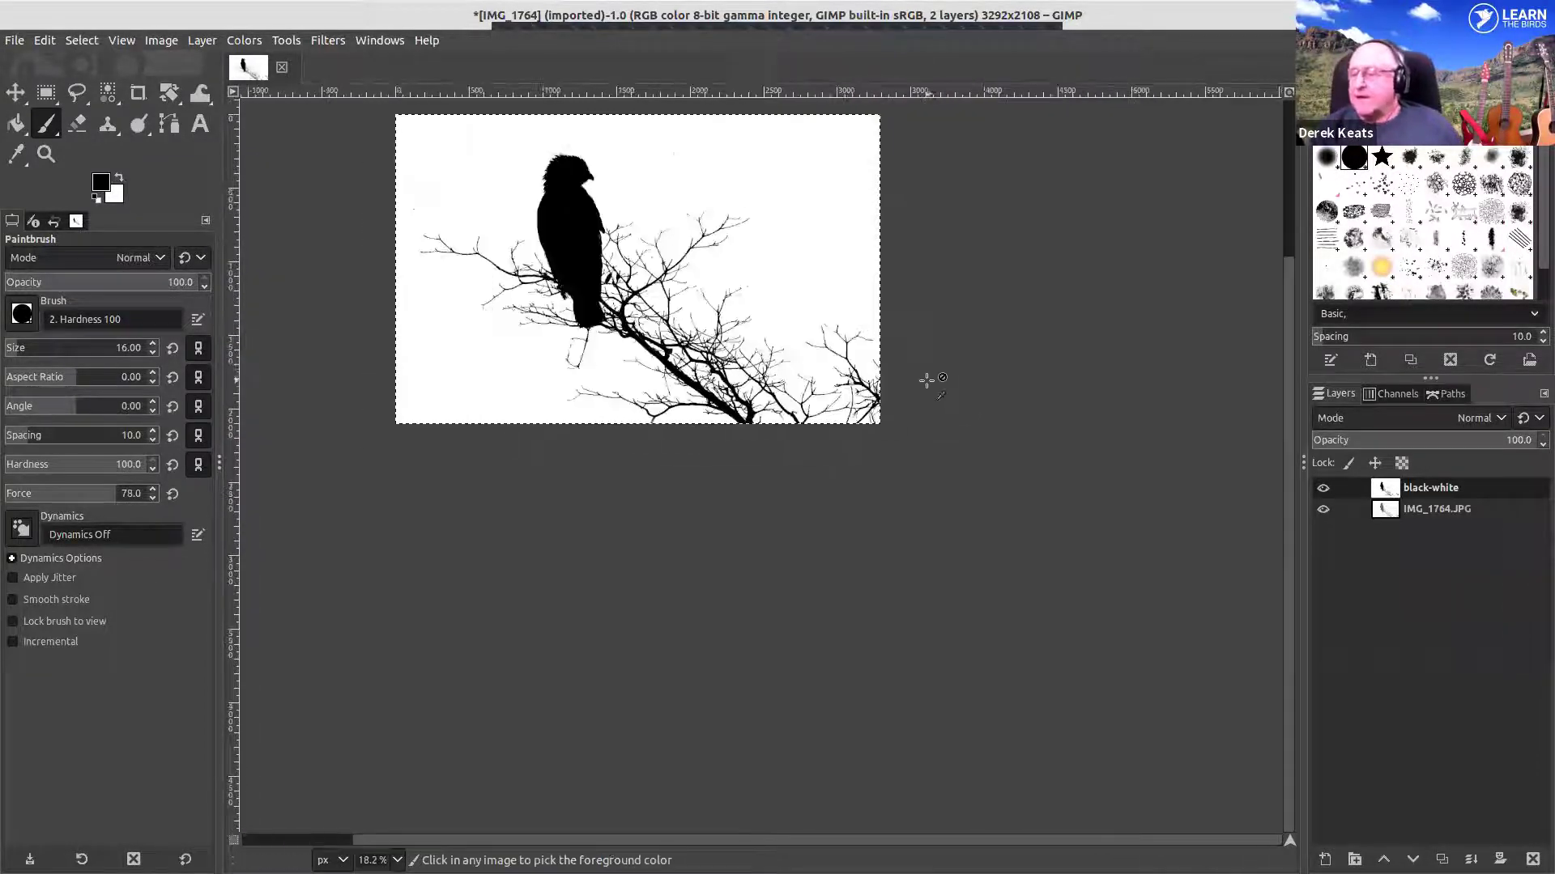
scroll(333, 197, up, 1)
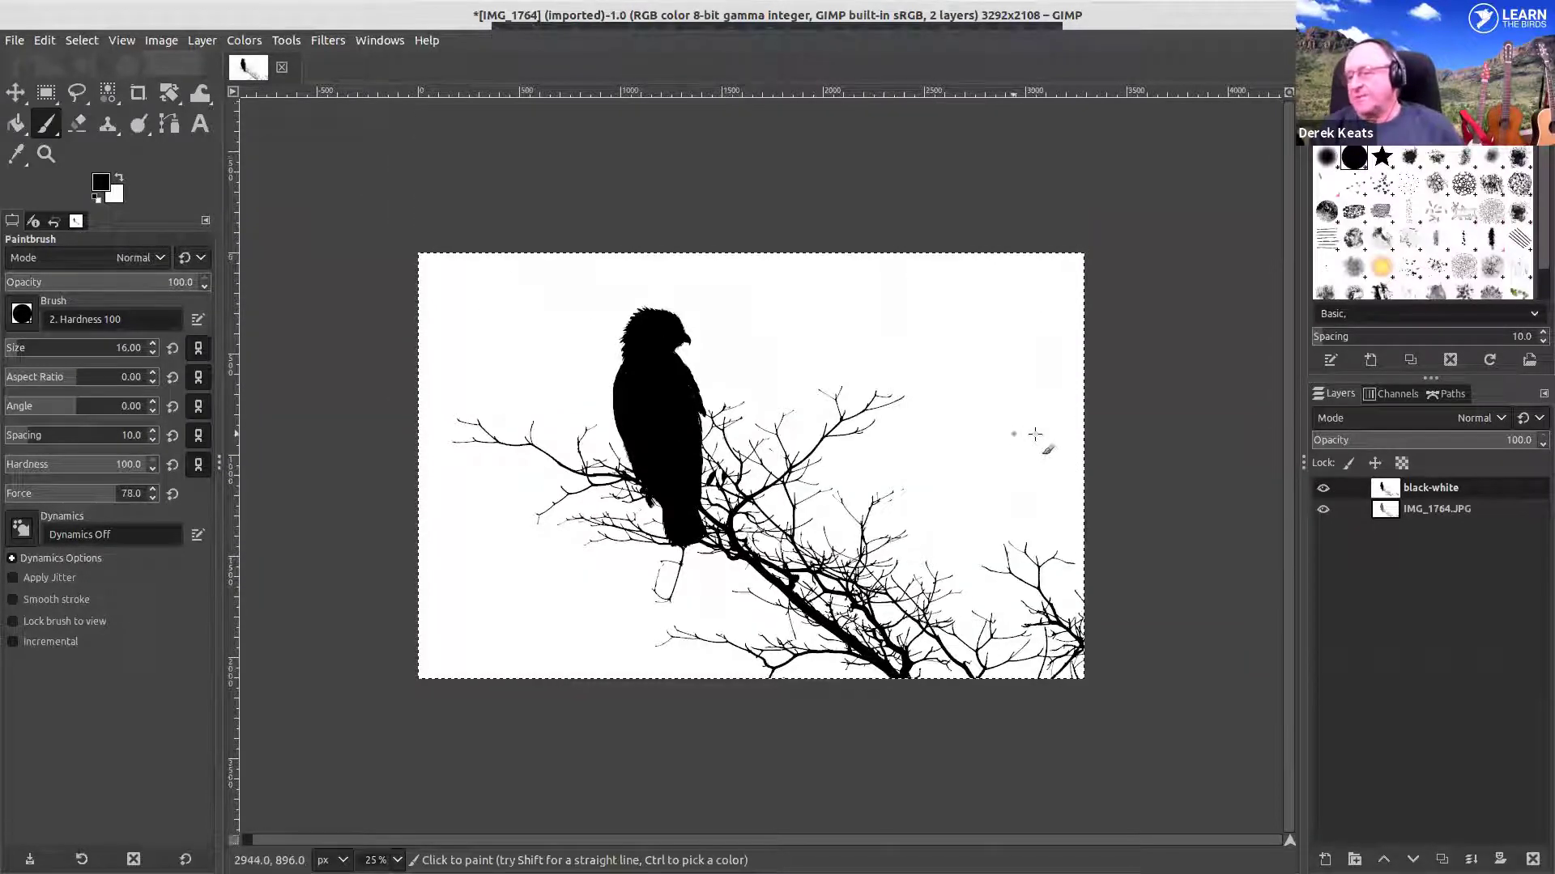
click(1321, 488)
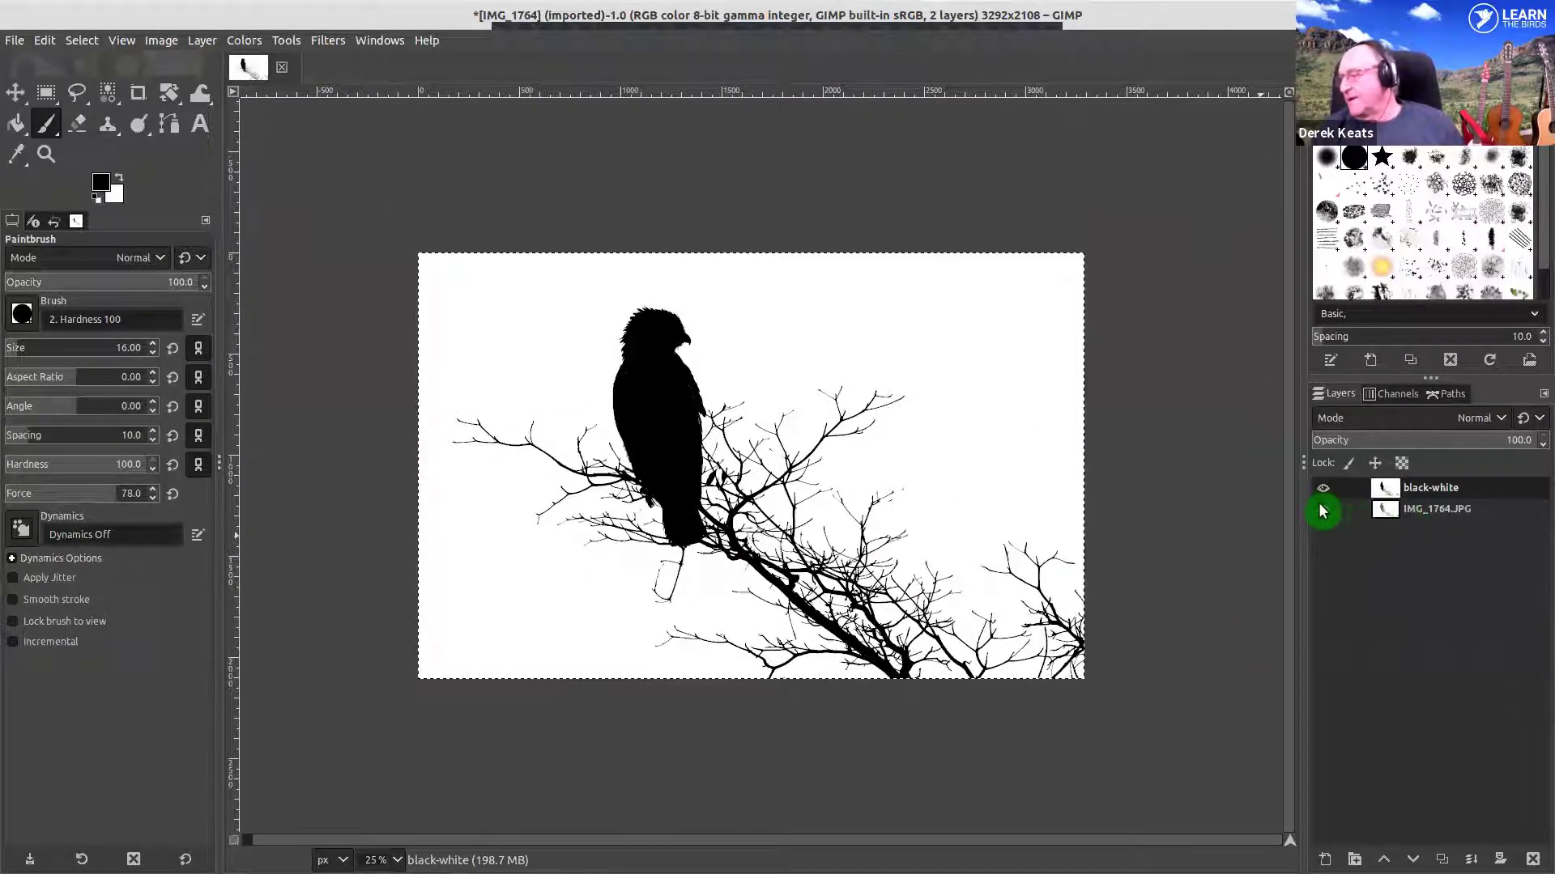
click(1391, 513)
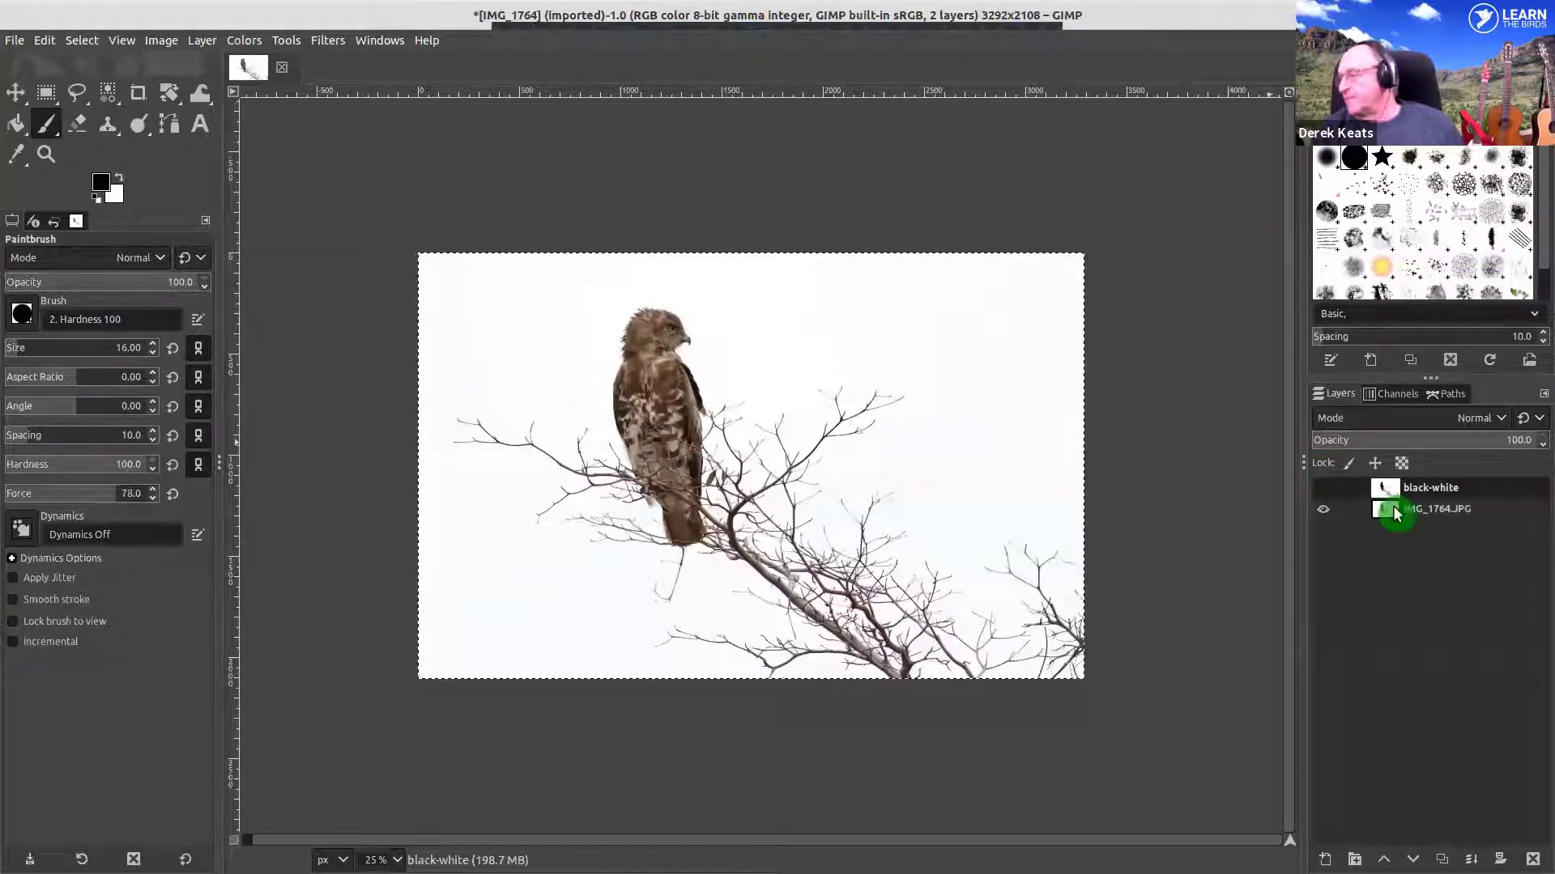
click(1433, 495)
click(1429, 510)
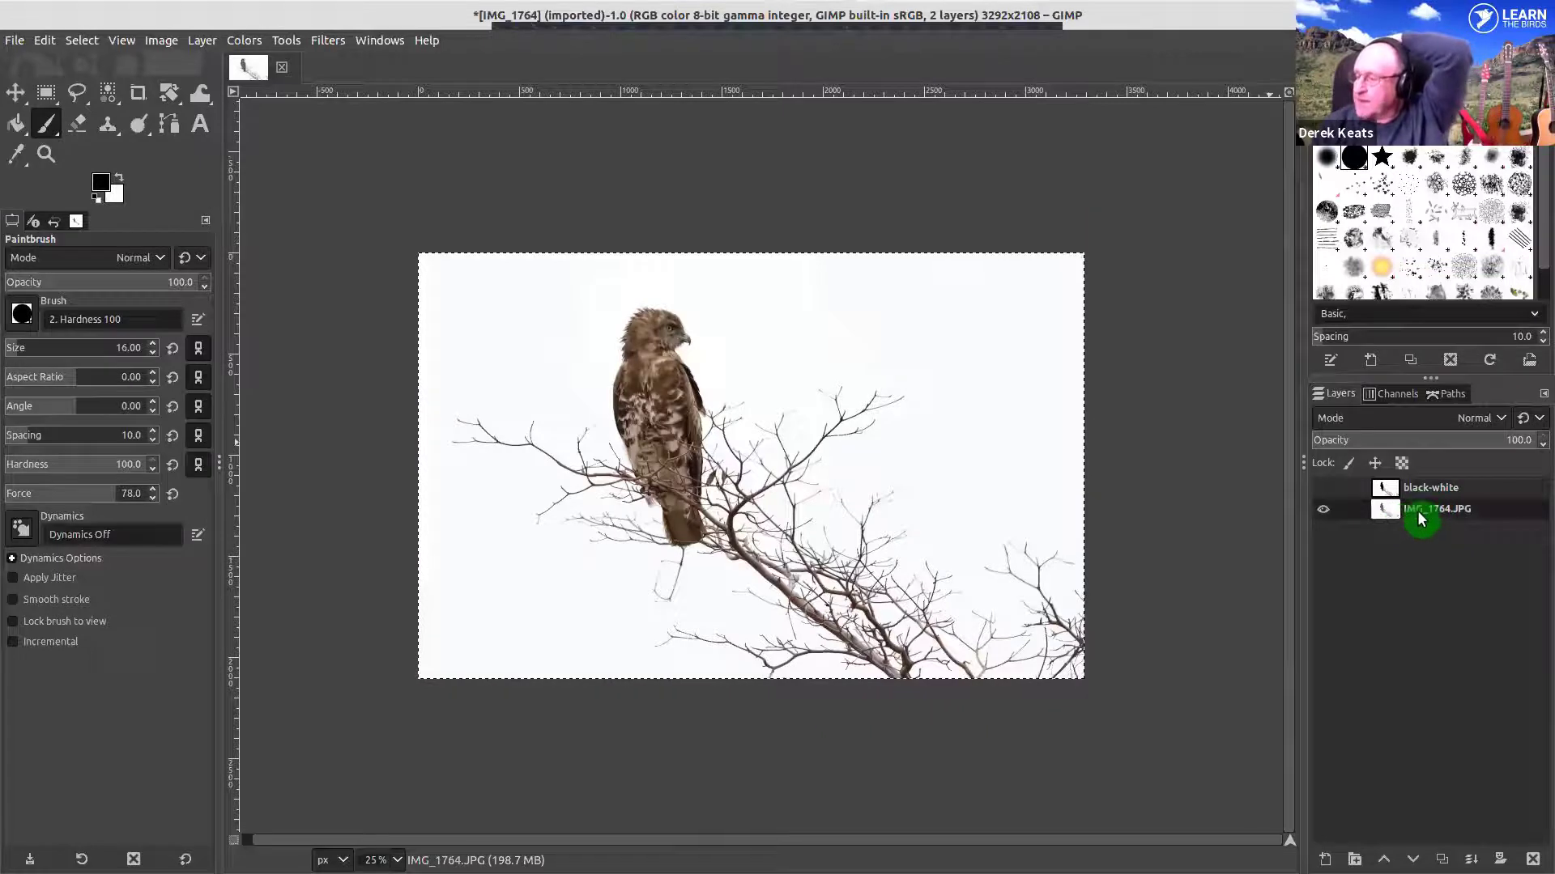
right_click(1423, 518)
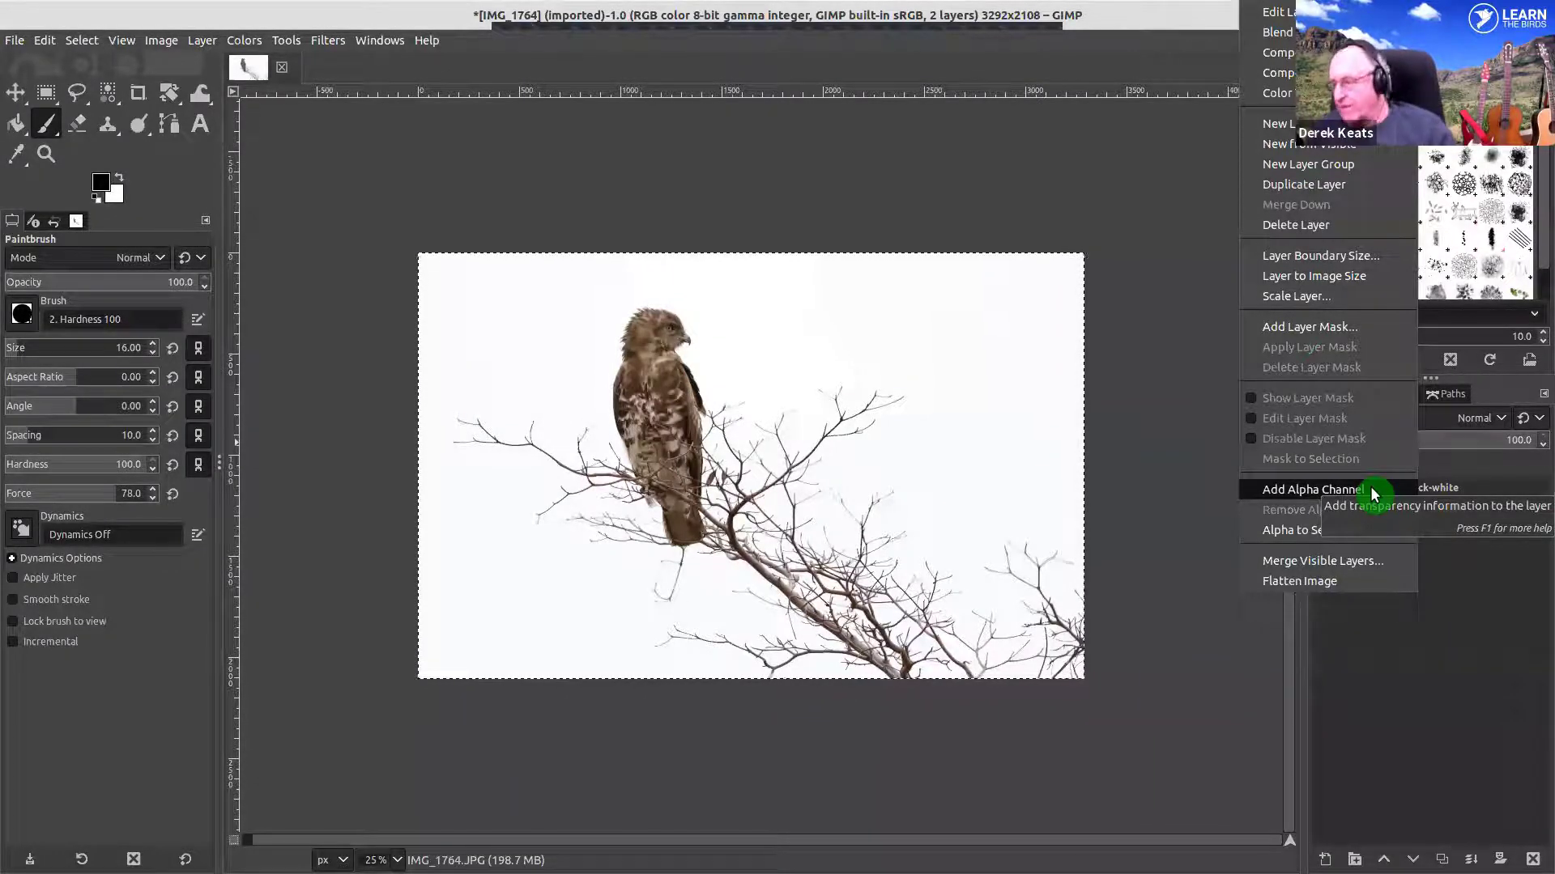
click(1374, 493)
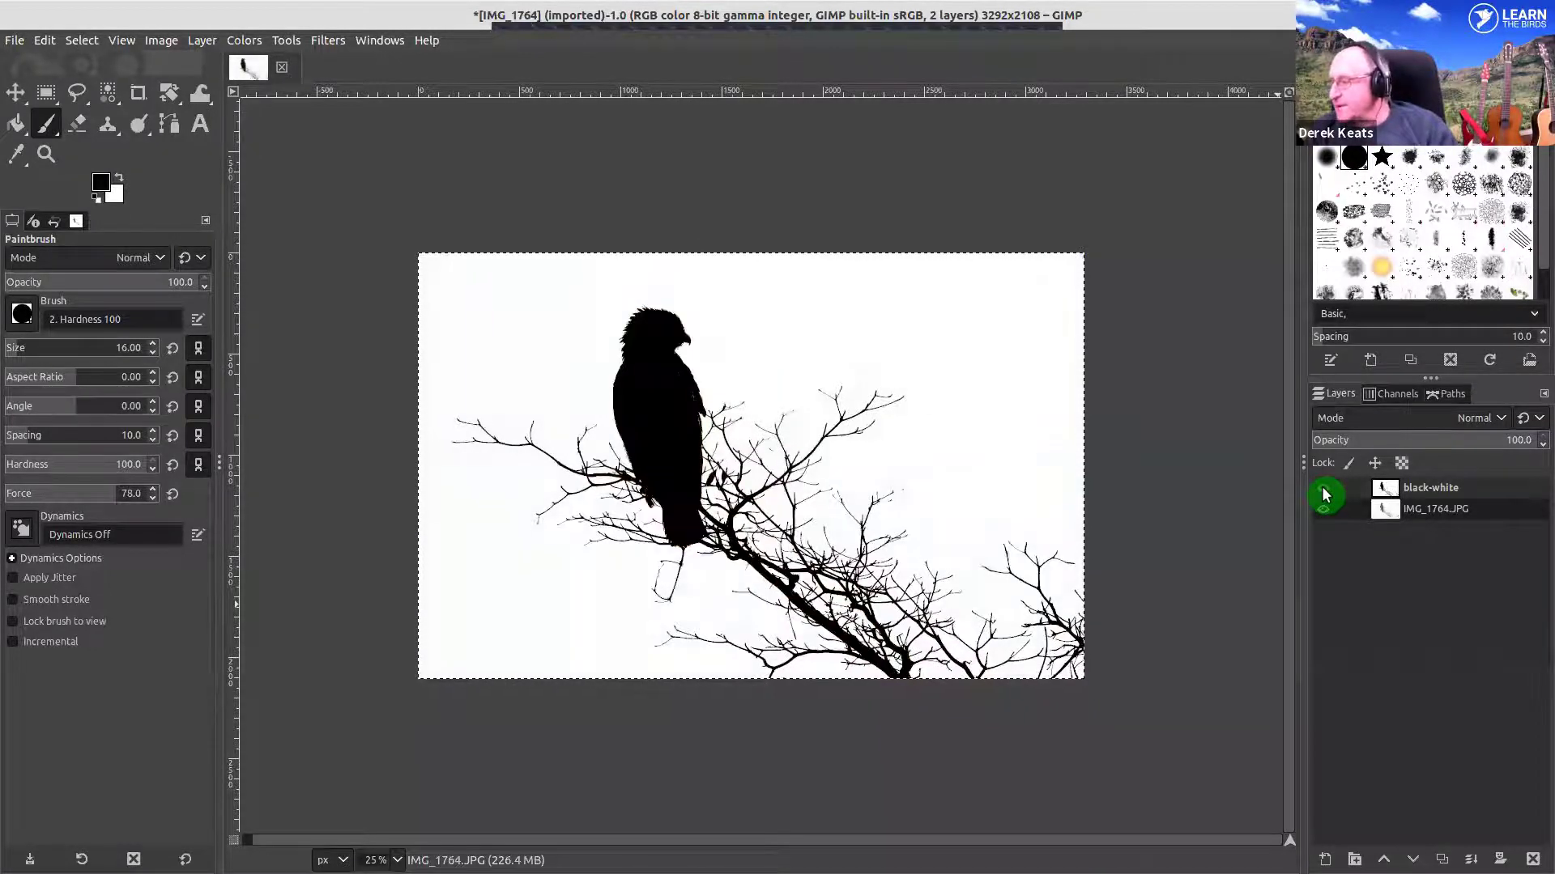
- Try inverting the colors of the IMG_1764.JPG layer, and undo the inversion
click(1447, 513)
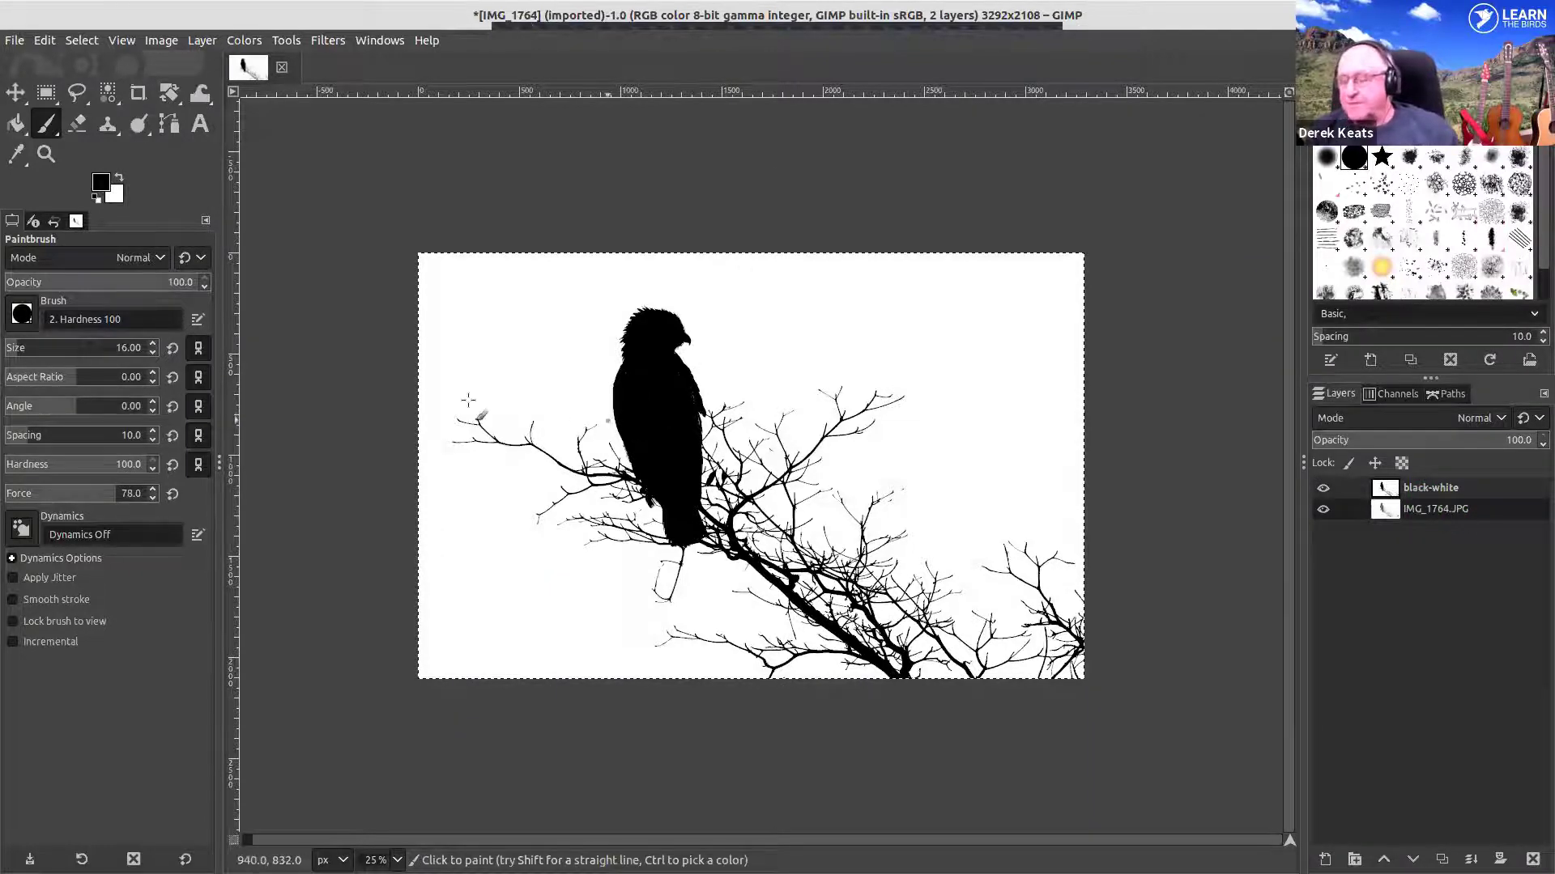
click(243, 40)
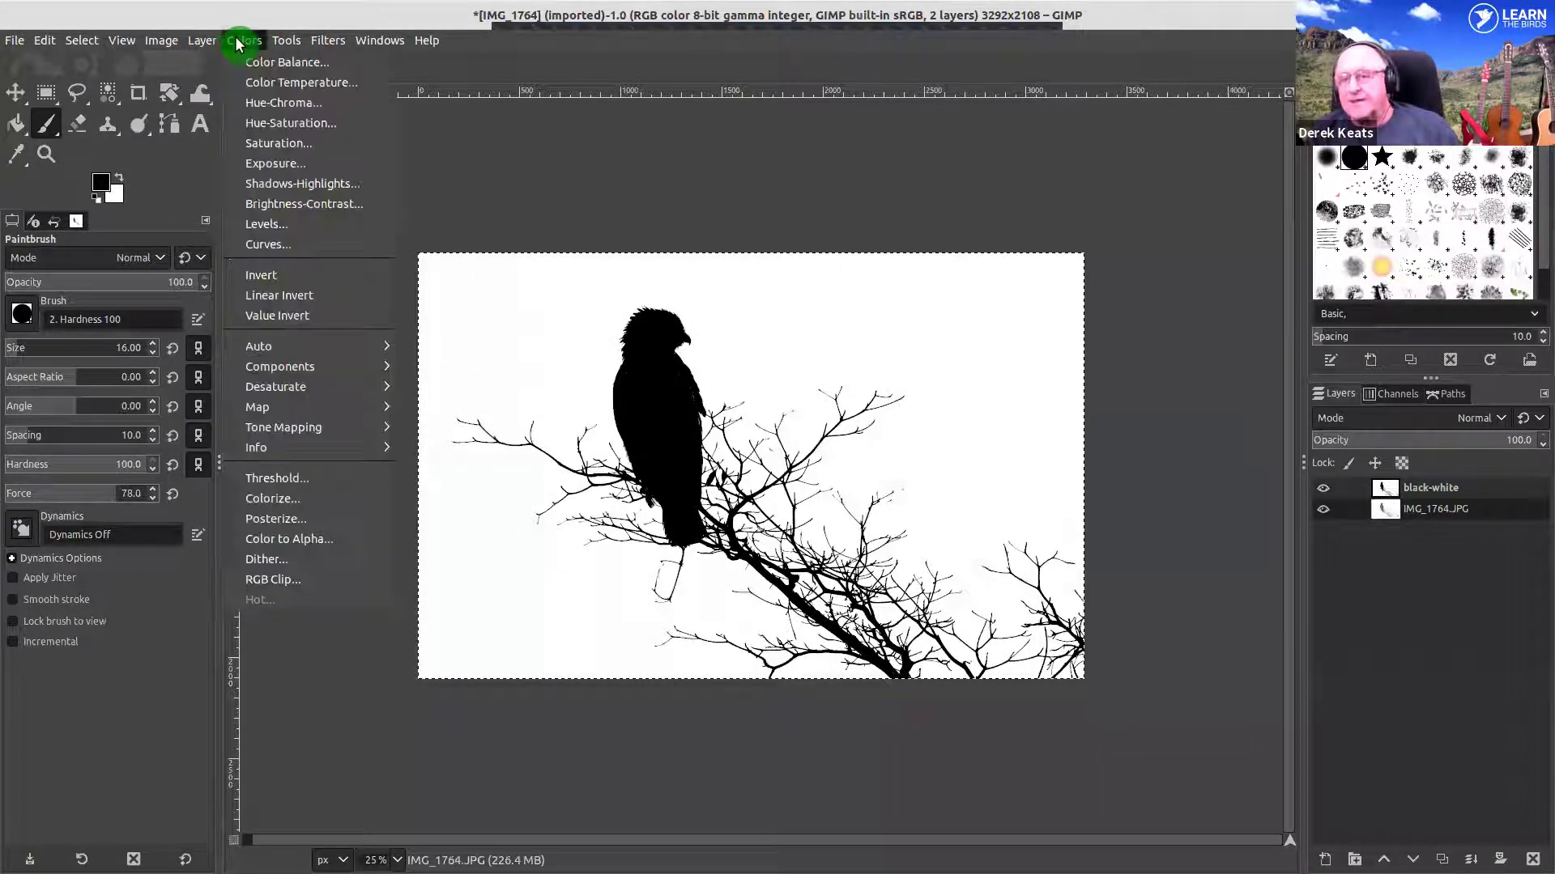
click(267, 275)
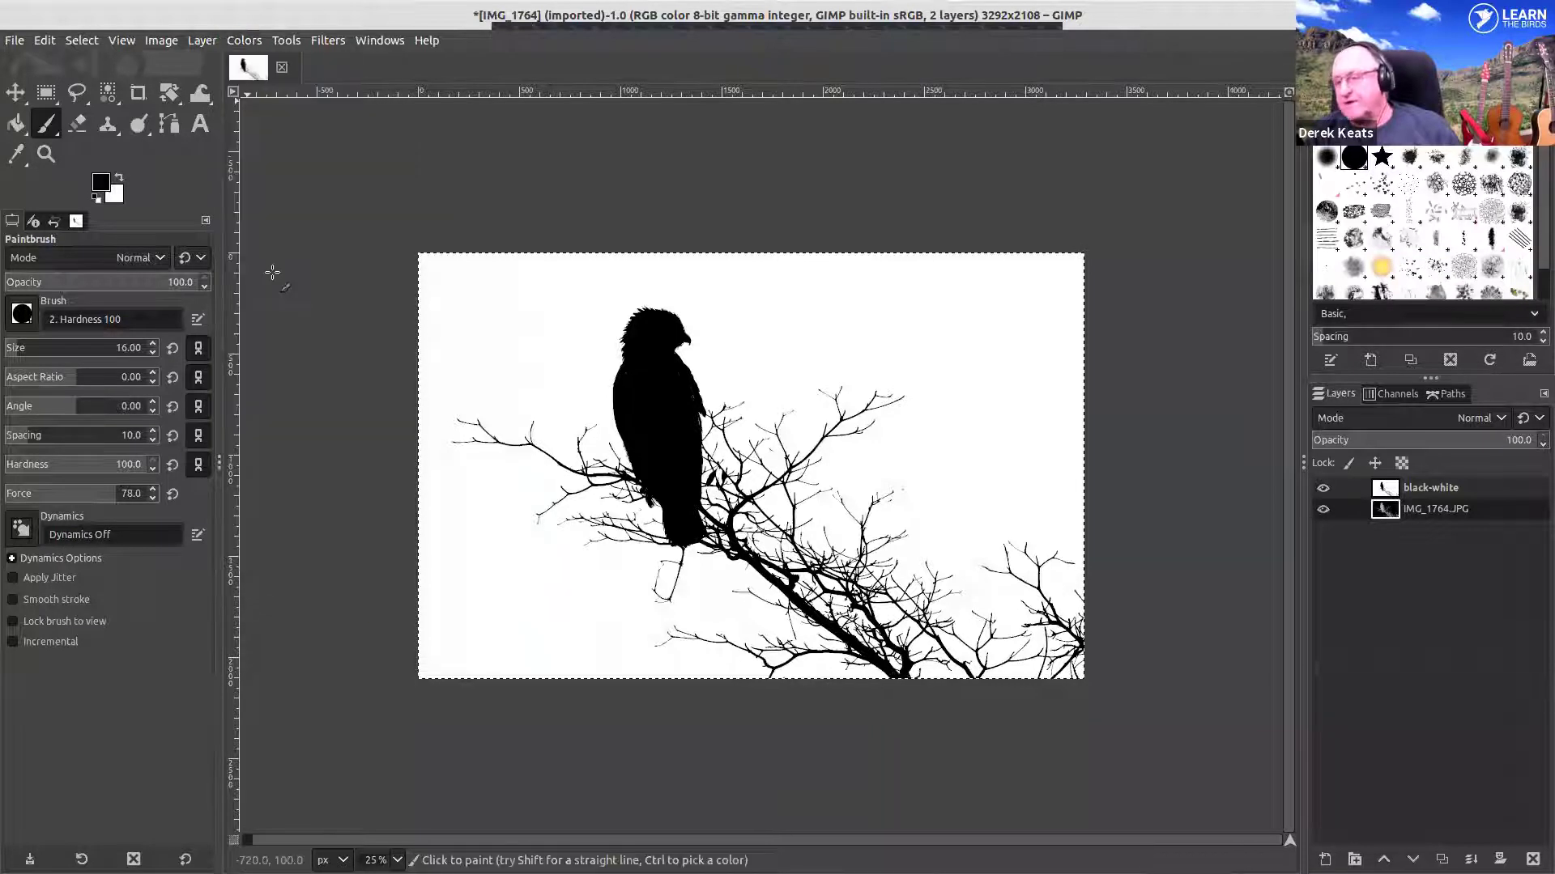
click(1499, 541)
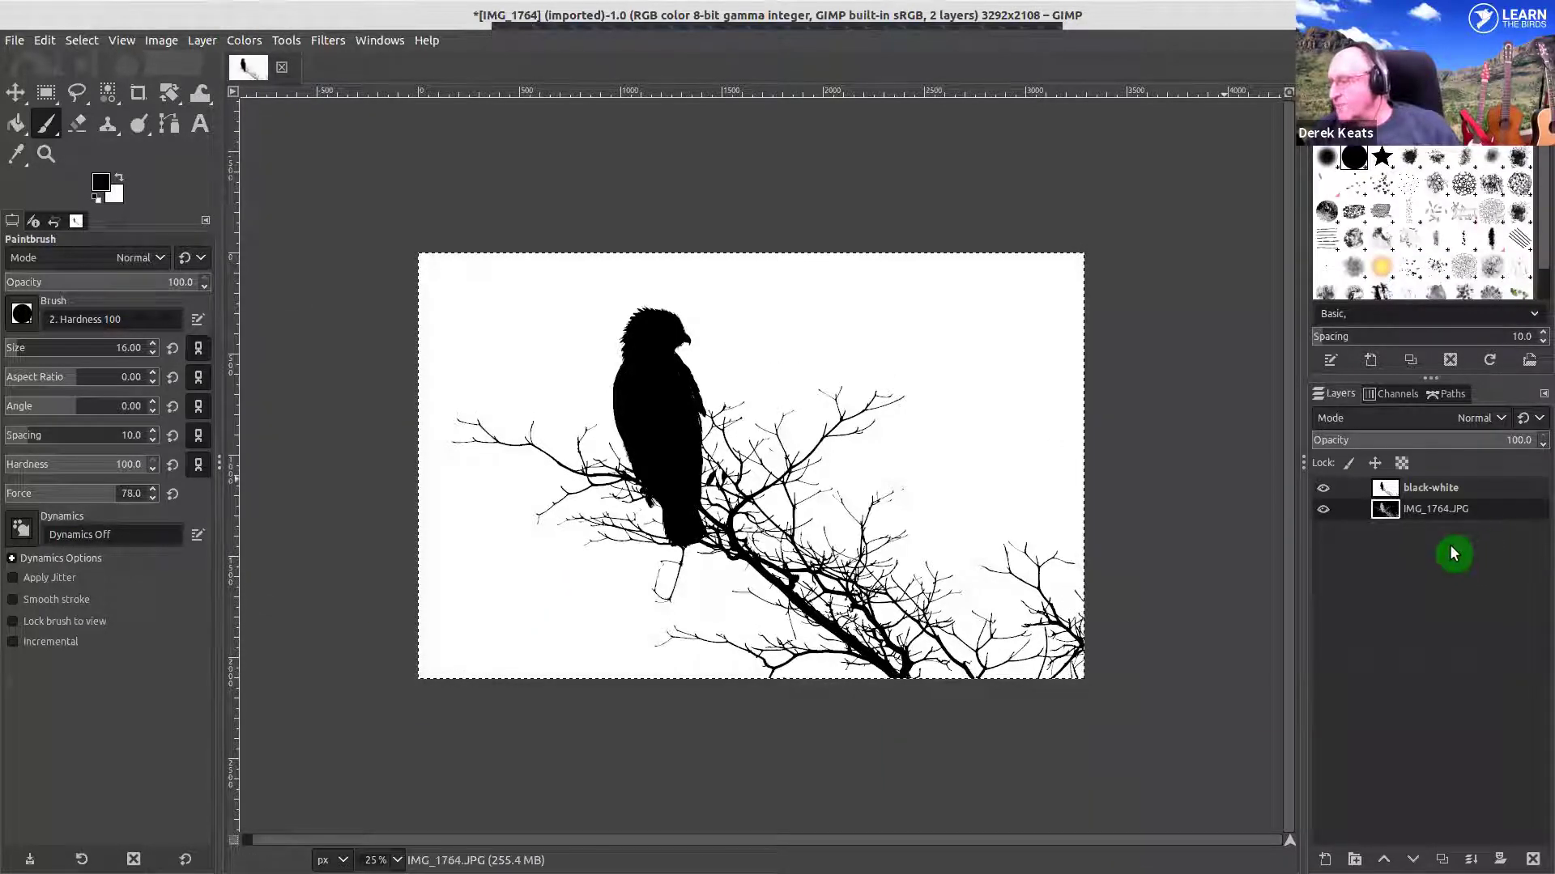
key(ctrl+z)
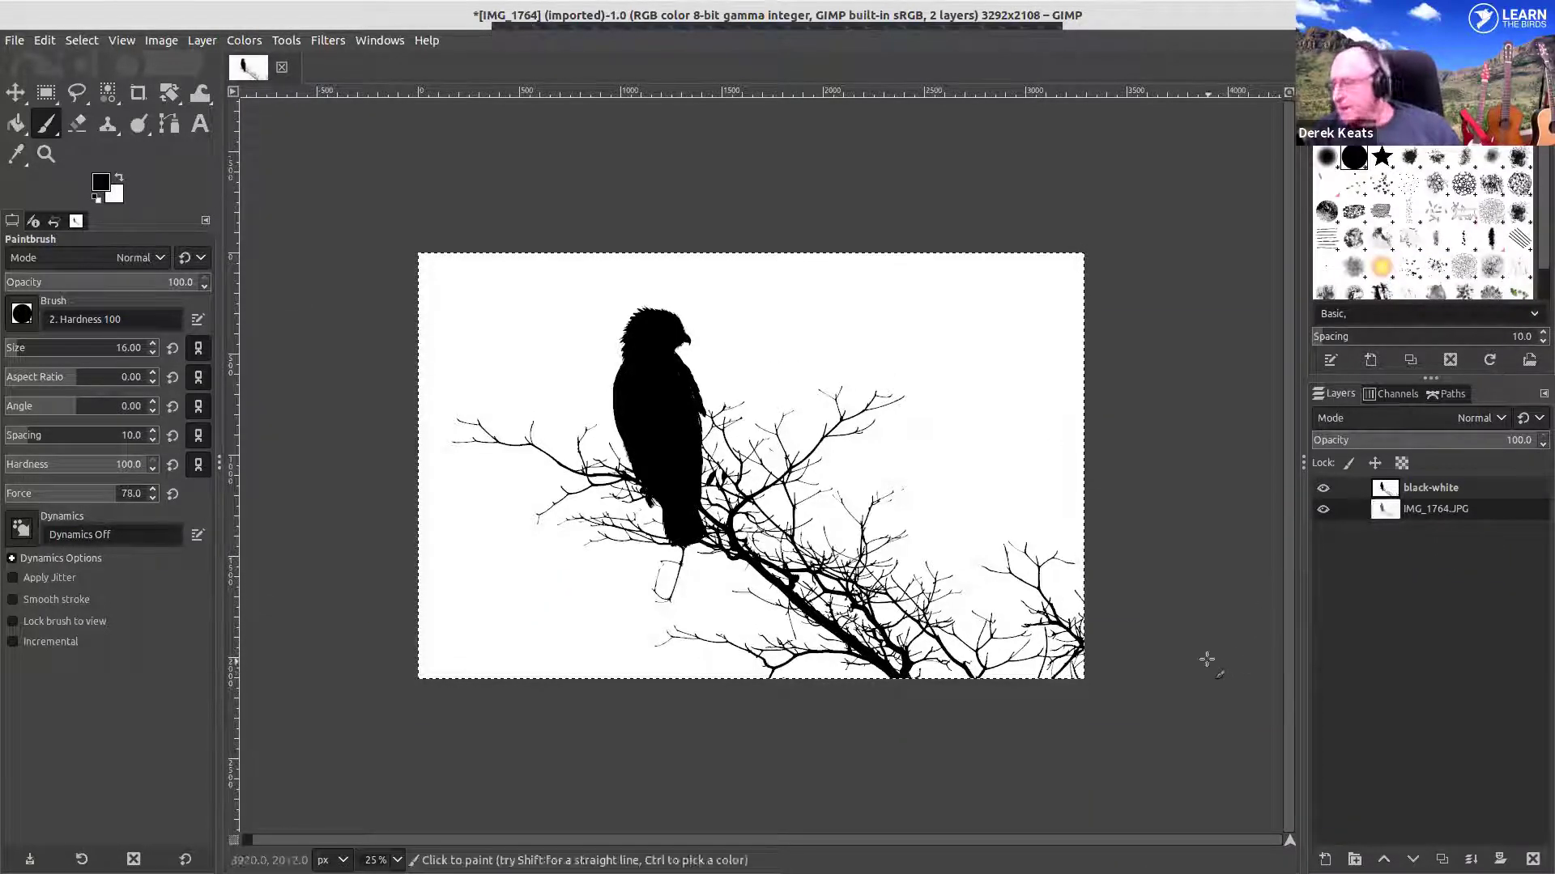
- Invert the colors of the black-white layer
click(1419, 489)
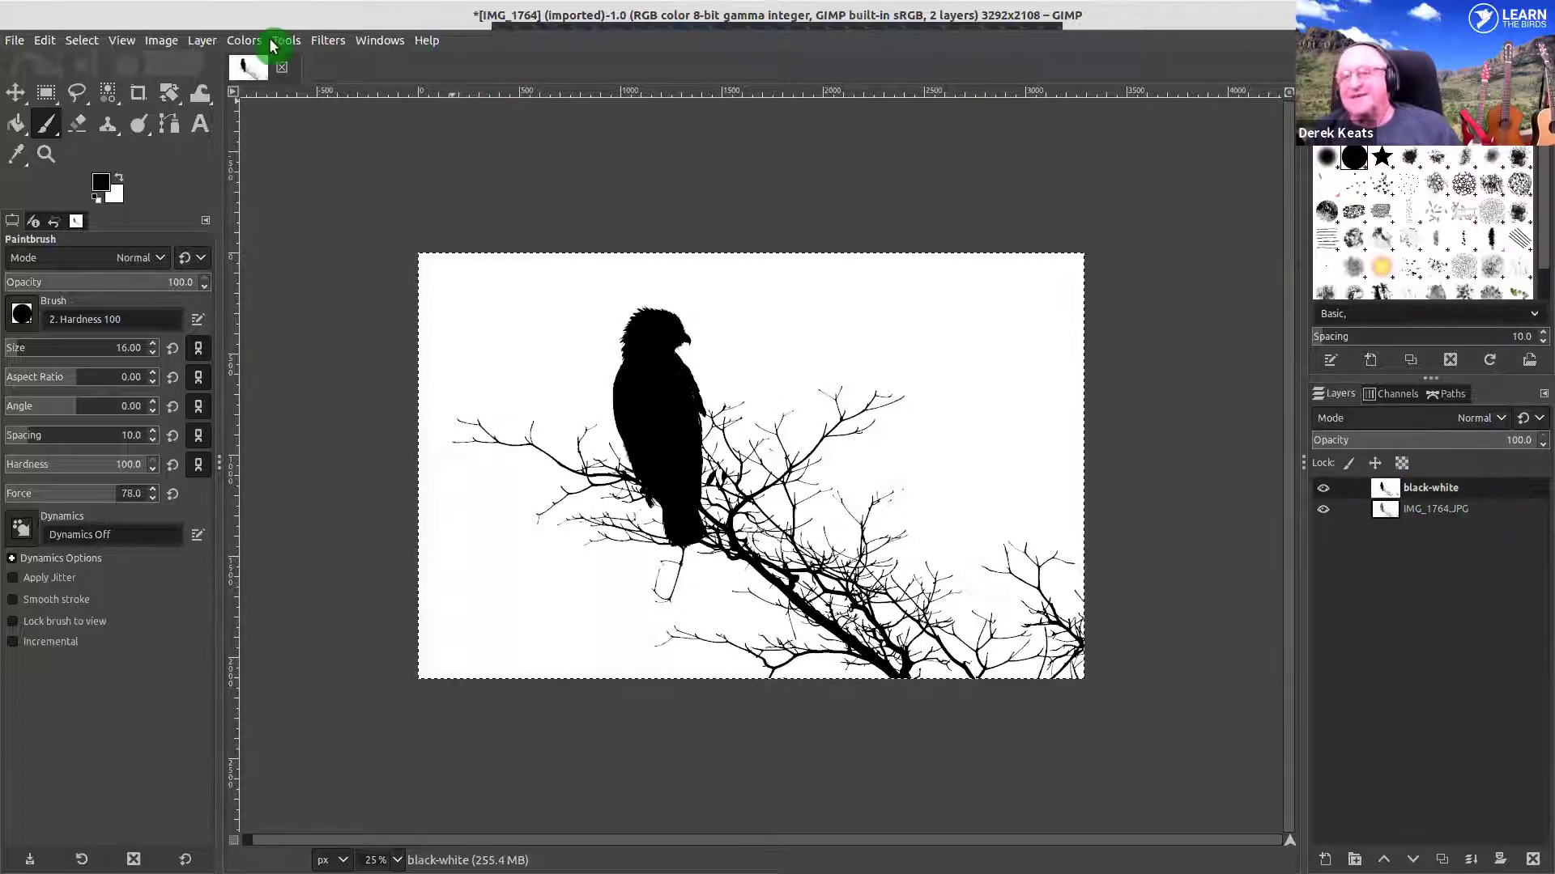
click(245, 41)
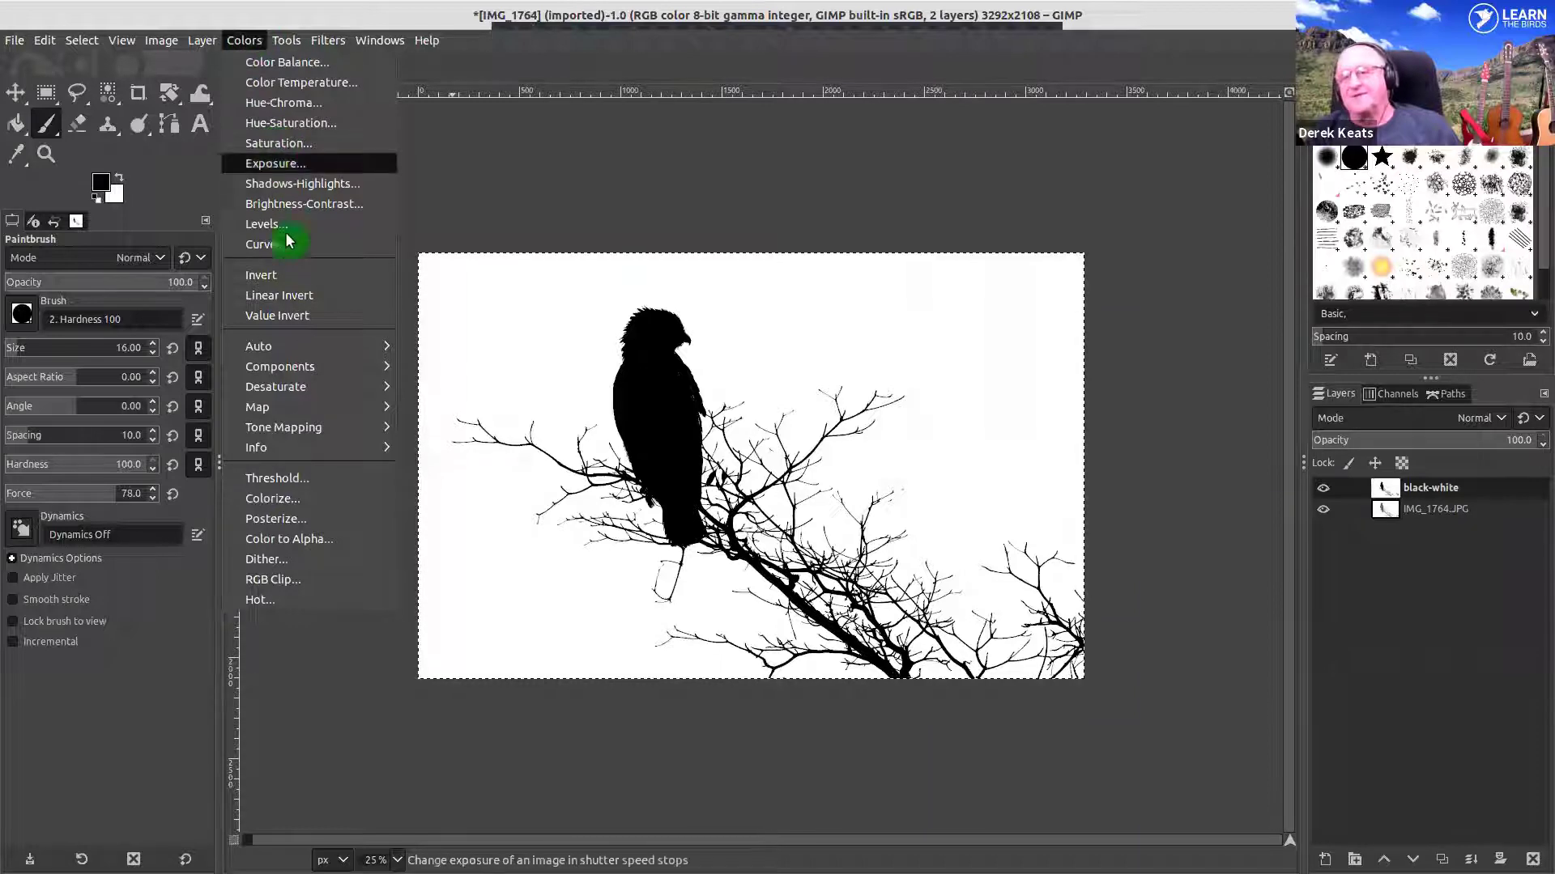
click(278, 277)
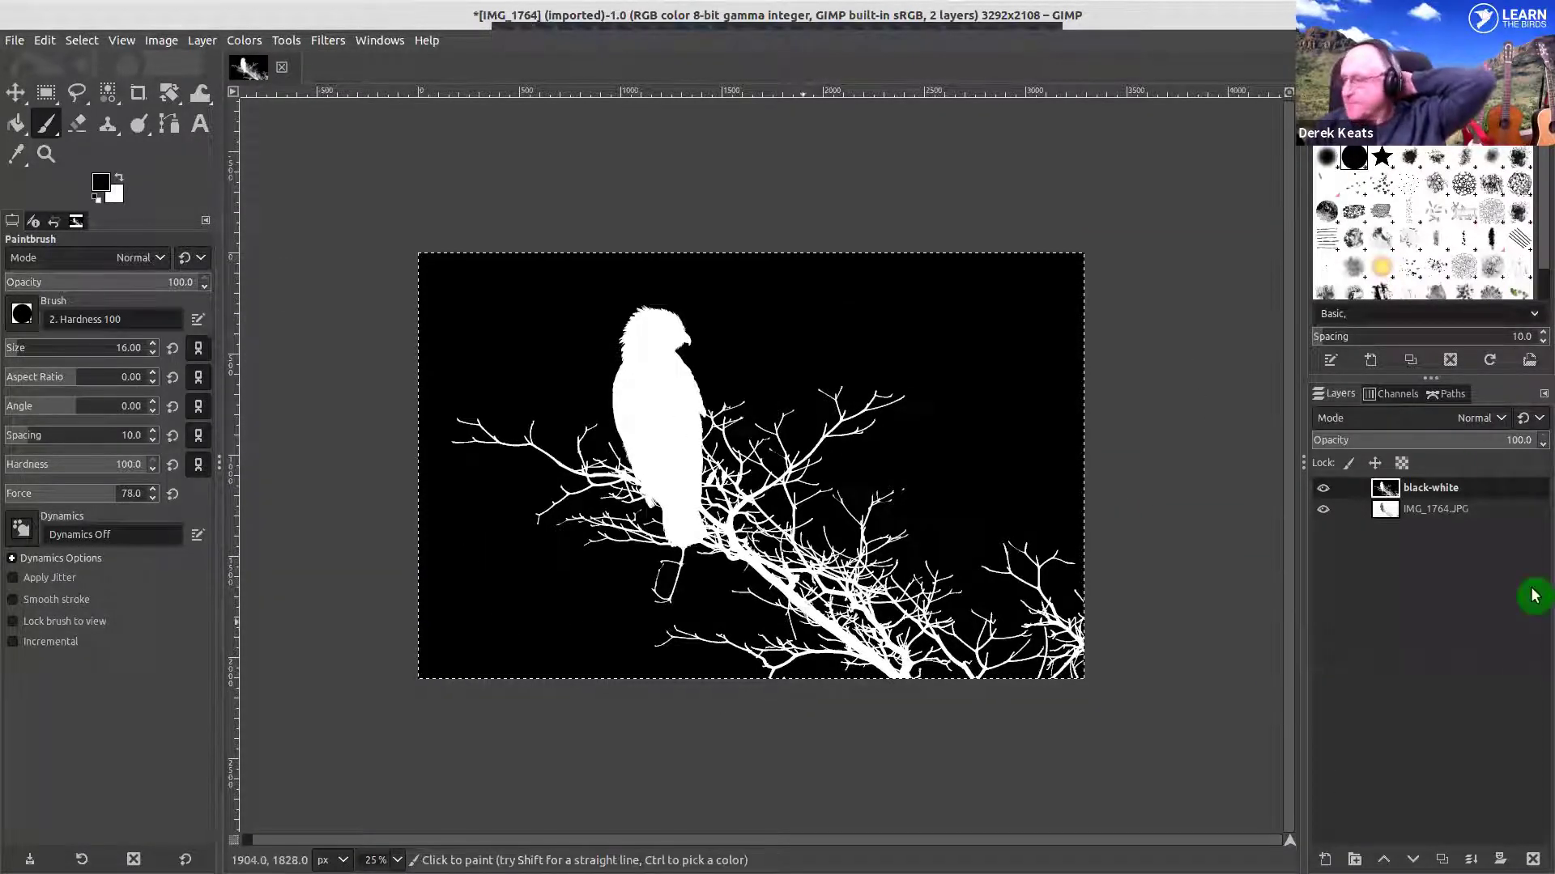
- Add a layer mask initialized to White (full opacity) to the IMG_1764.JPG layer
click(1468, 517)
right_click(1454, 516)
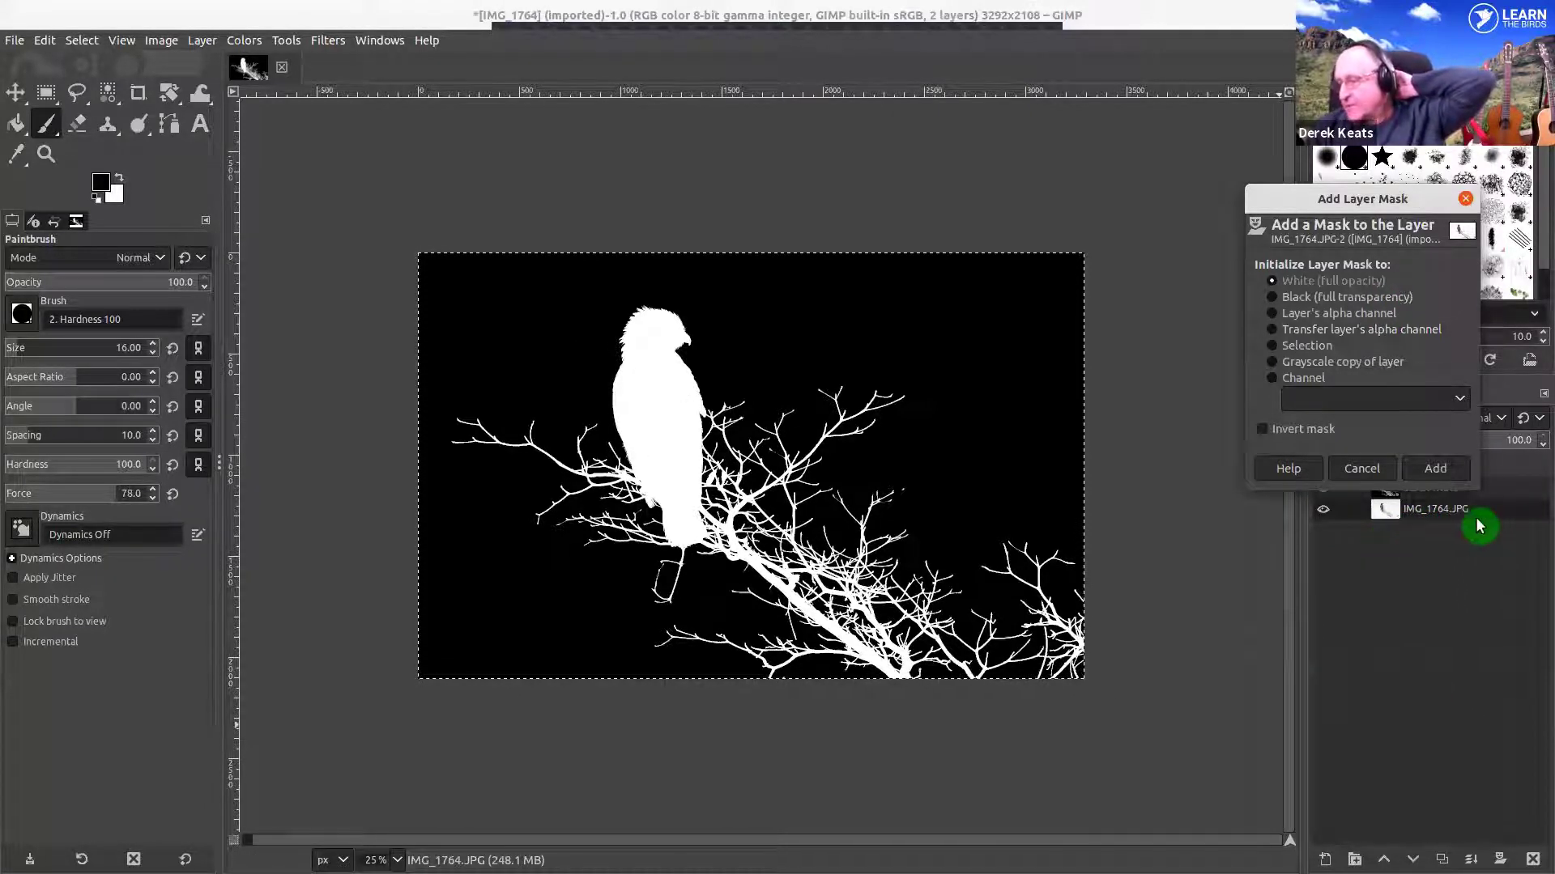
click(1430, 470)
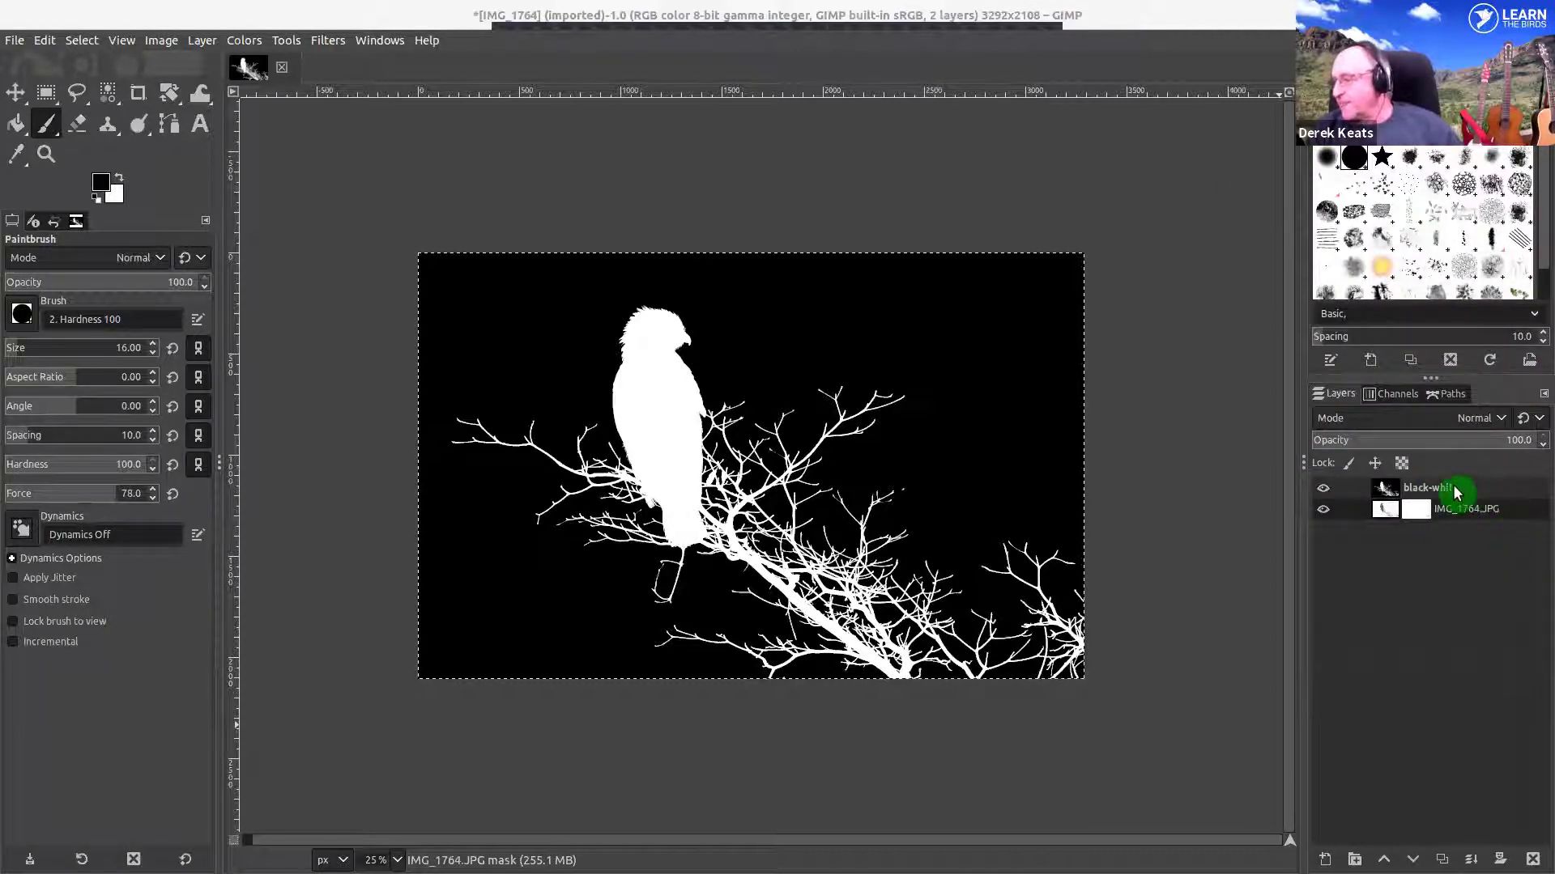
- Copy the inverted black-white layer into the IMG_1764.JPG layer mask, anchor it there, and hide the black-white layer
click(1450, 489)
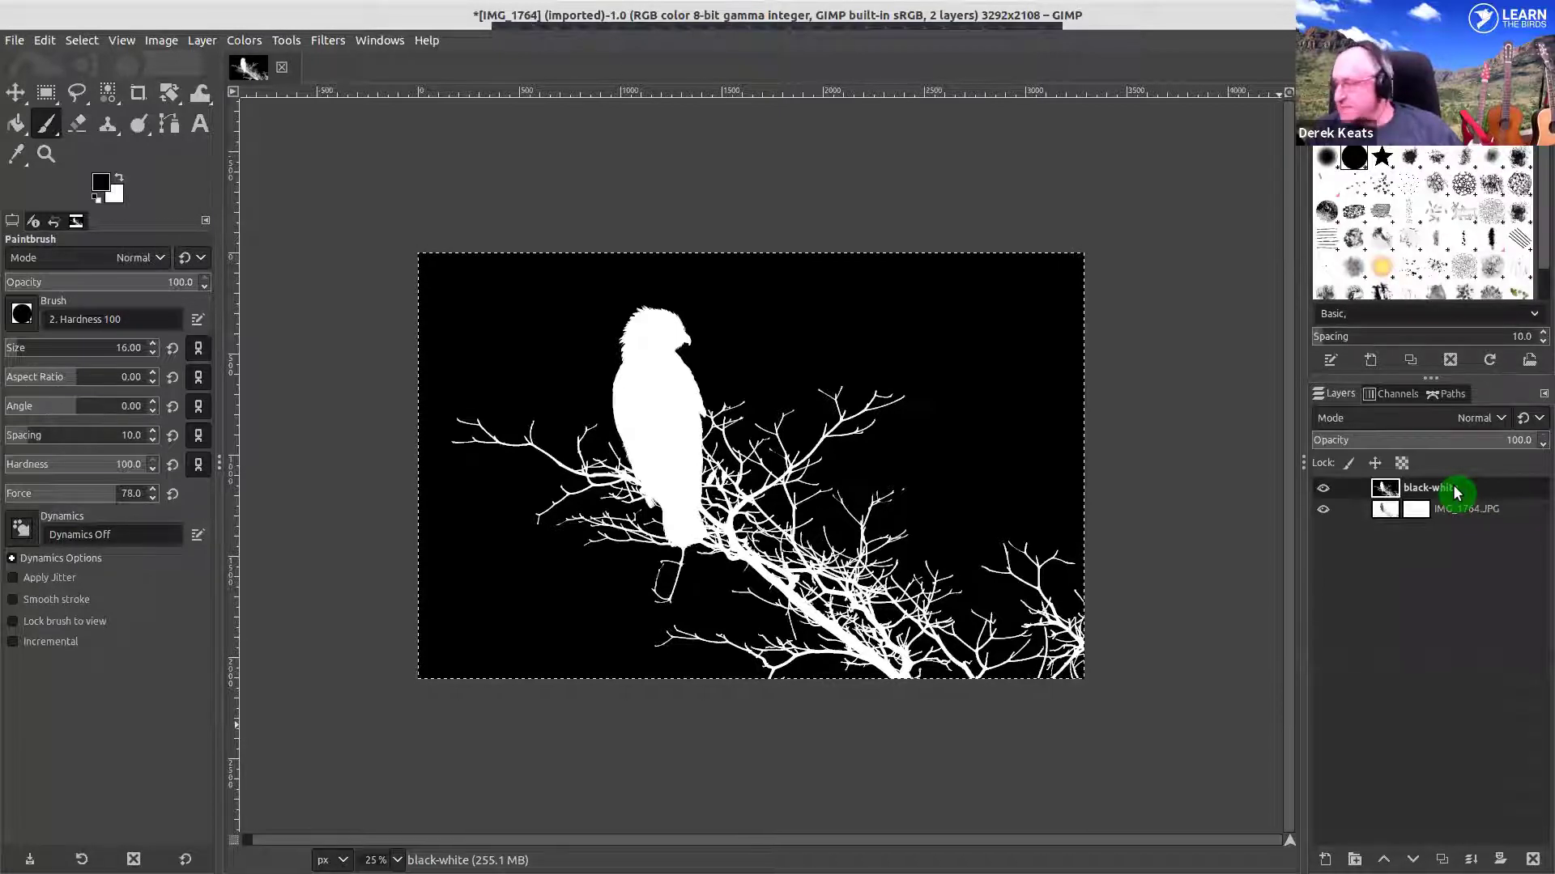
key(ctrl+c)
click(1460, 500)
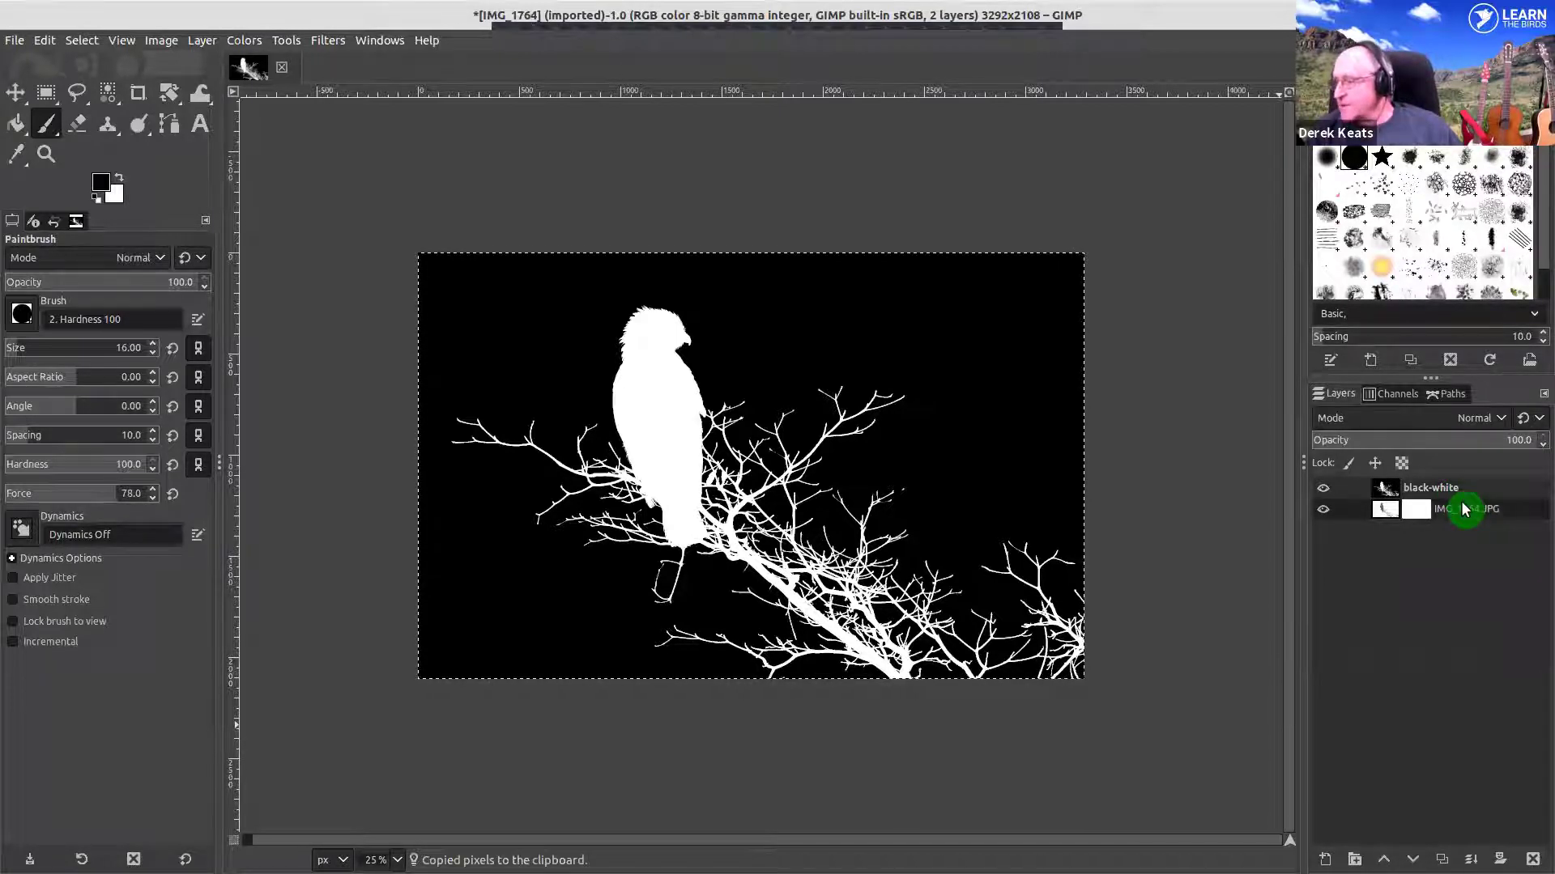
right_click(1461, 505)
click(1508, 608)
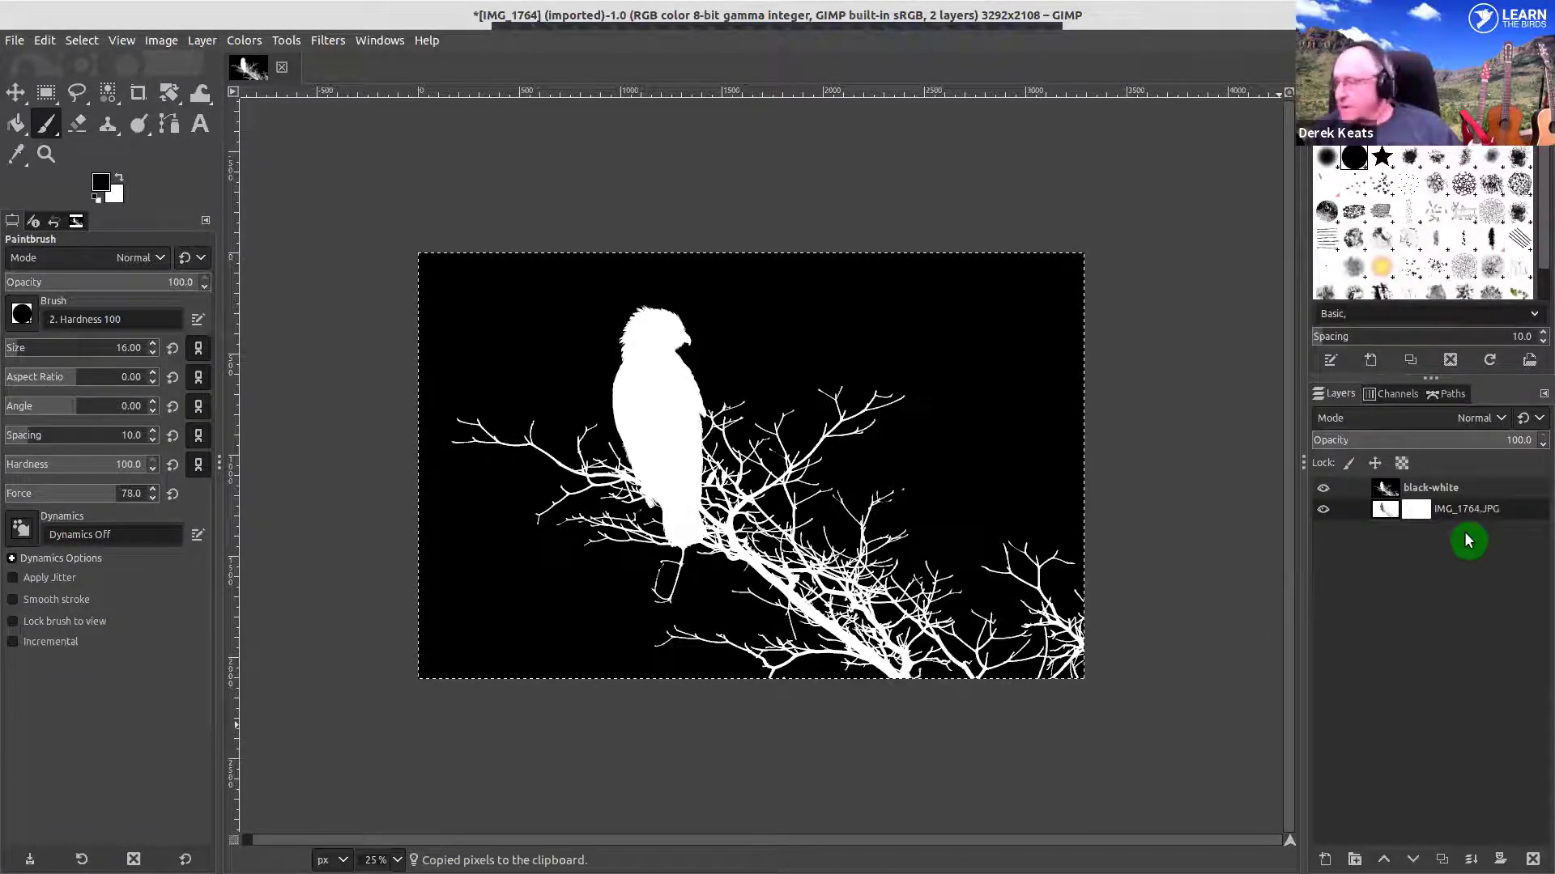
key(ctrl+v)
click(1448, 501)
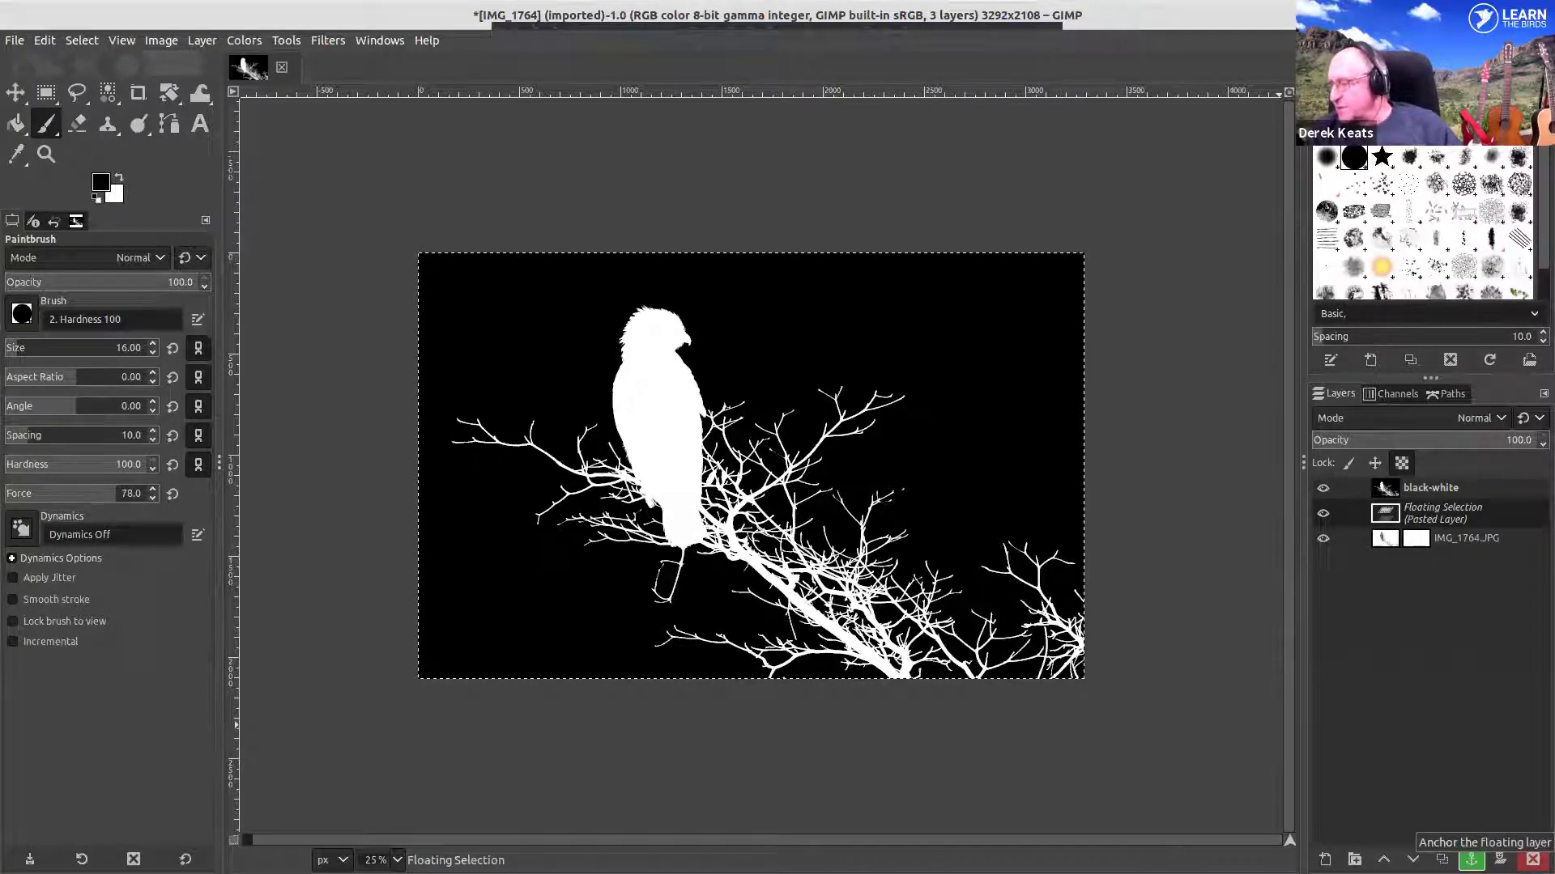
click(1471, 859)
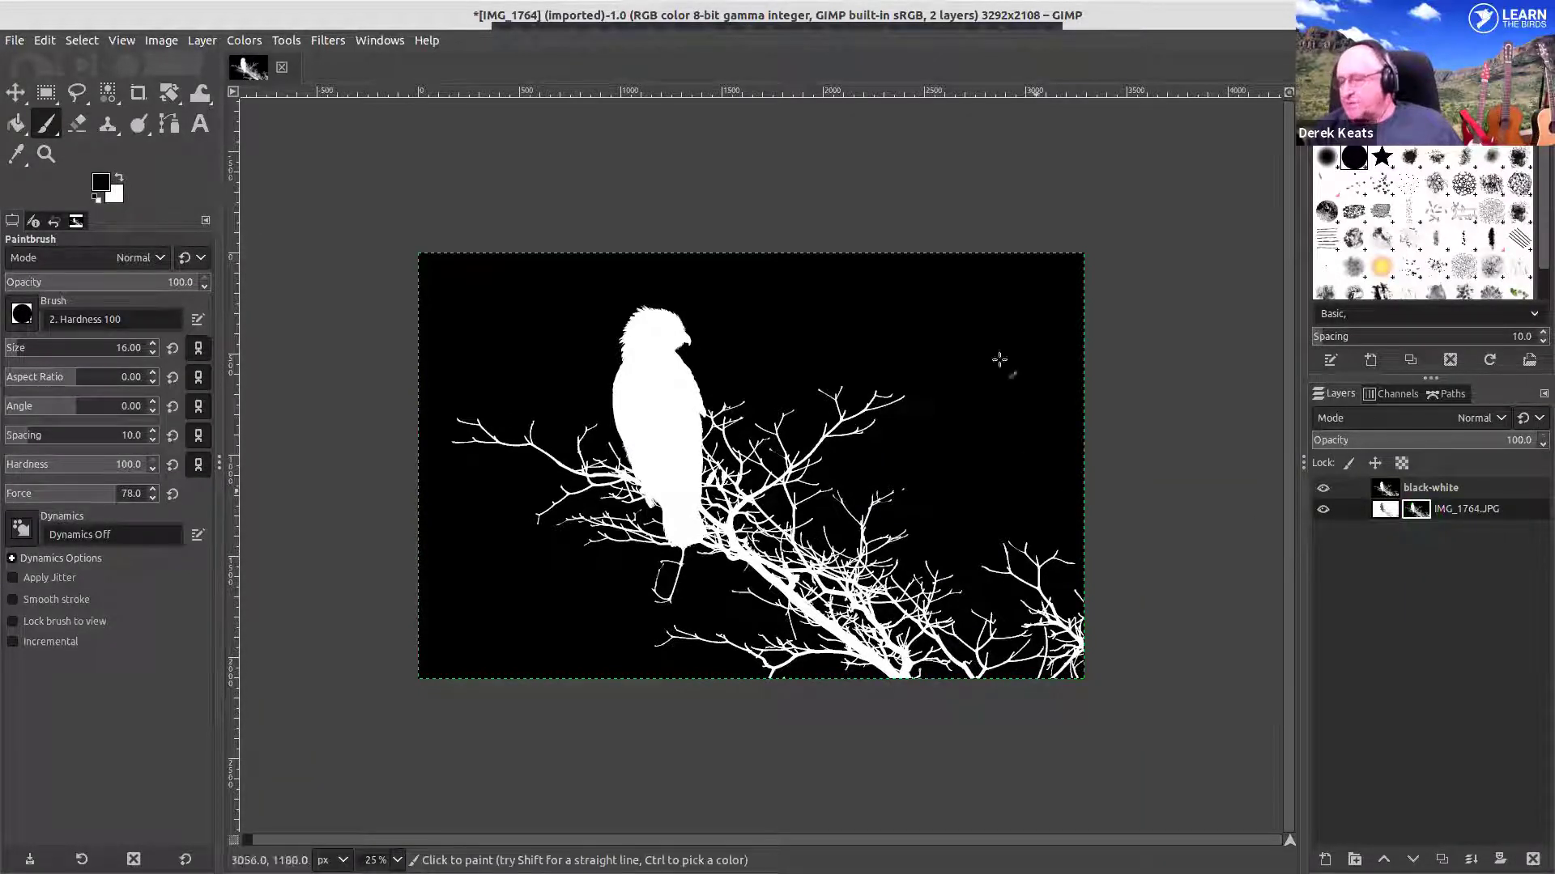
click(1322, 508)
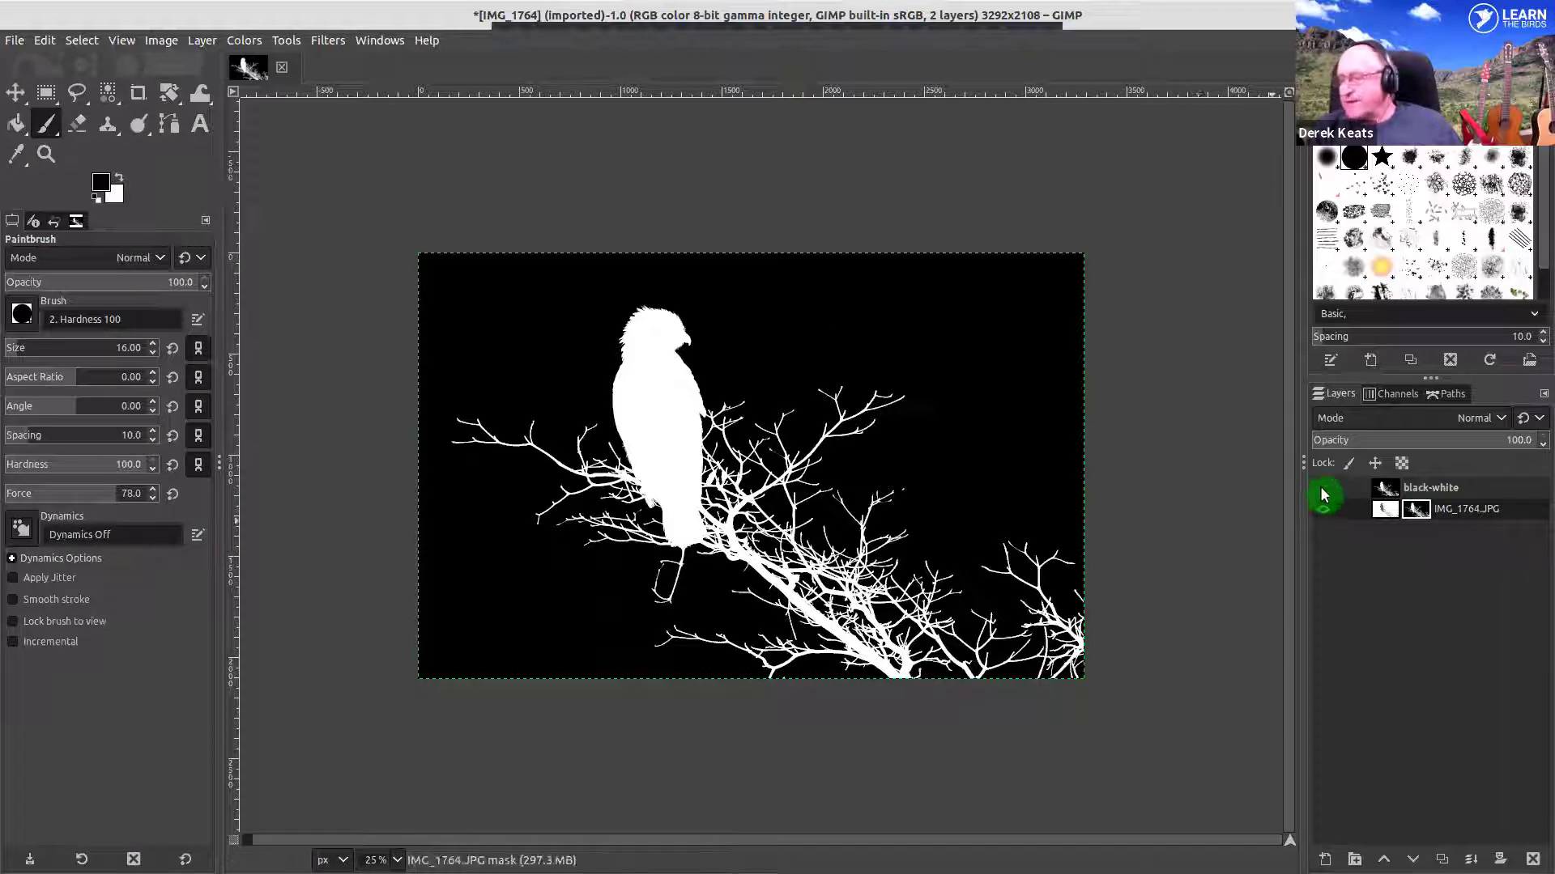
click(1322, 488)
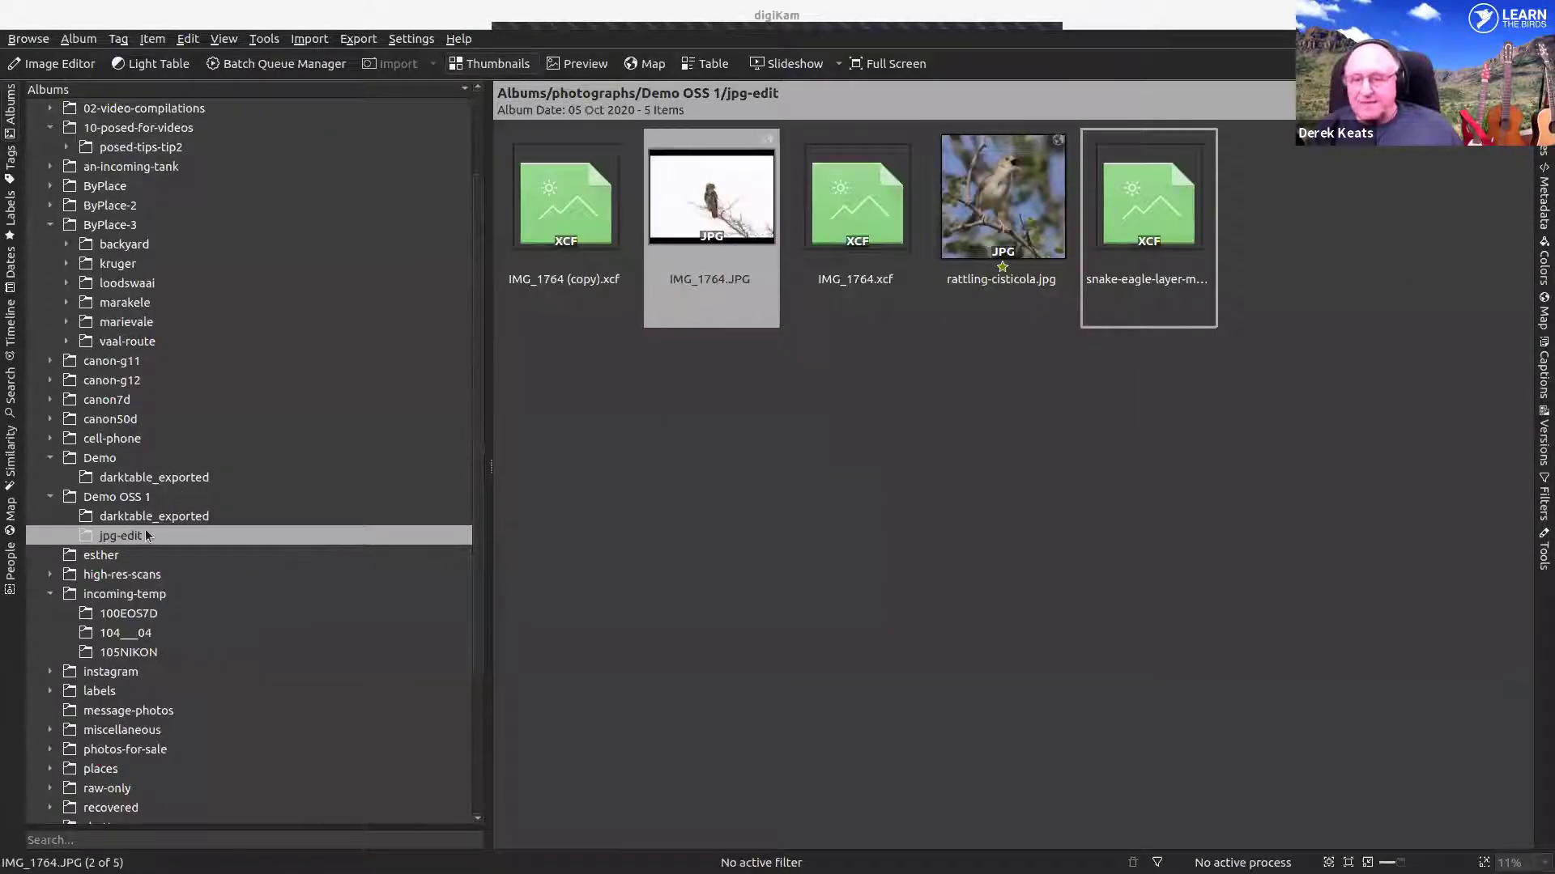
- In digiKam, preview the cloud photo IMG_1236.CR2 from the Demo OSS 1 album and open it in darktable
click(187, 519)
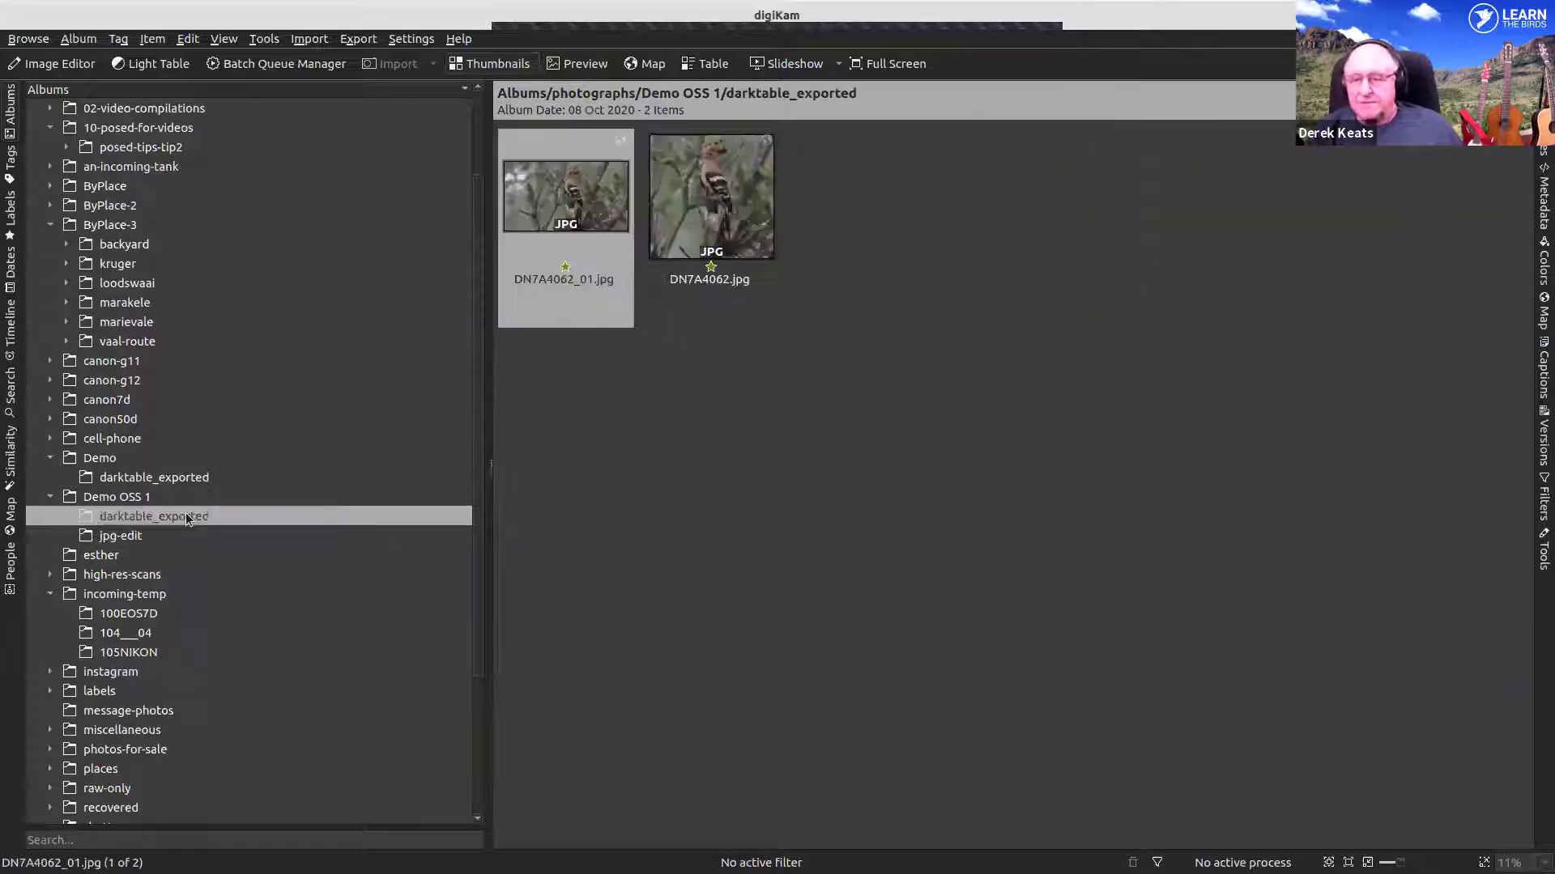
click(177, 496)
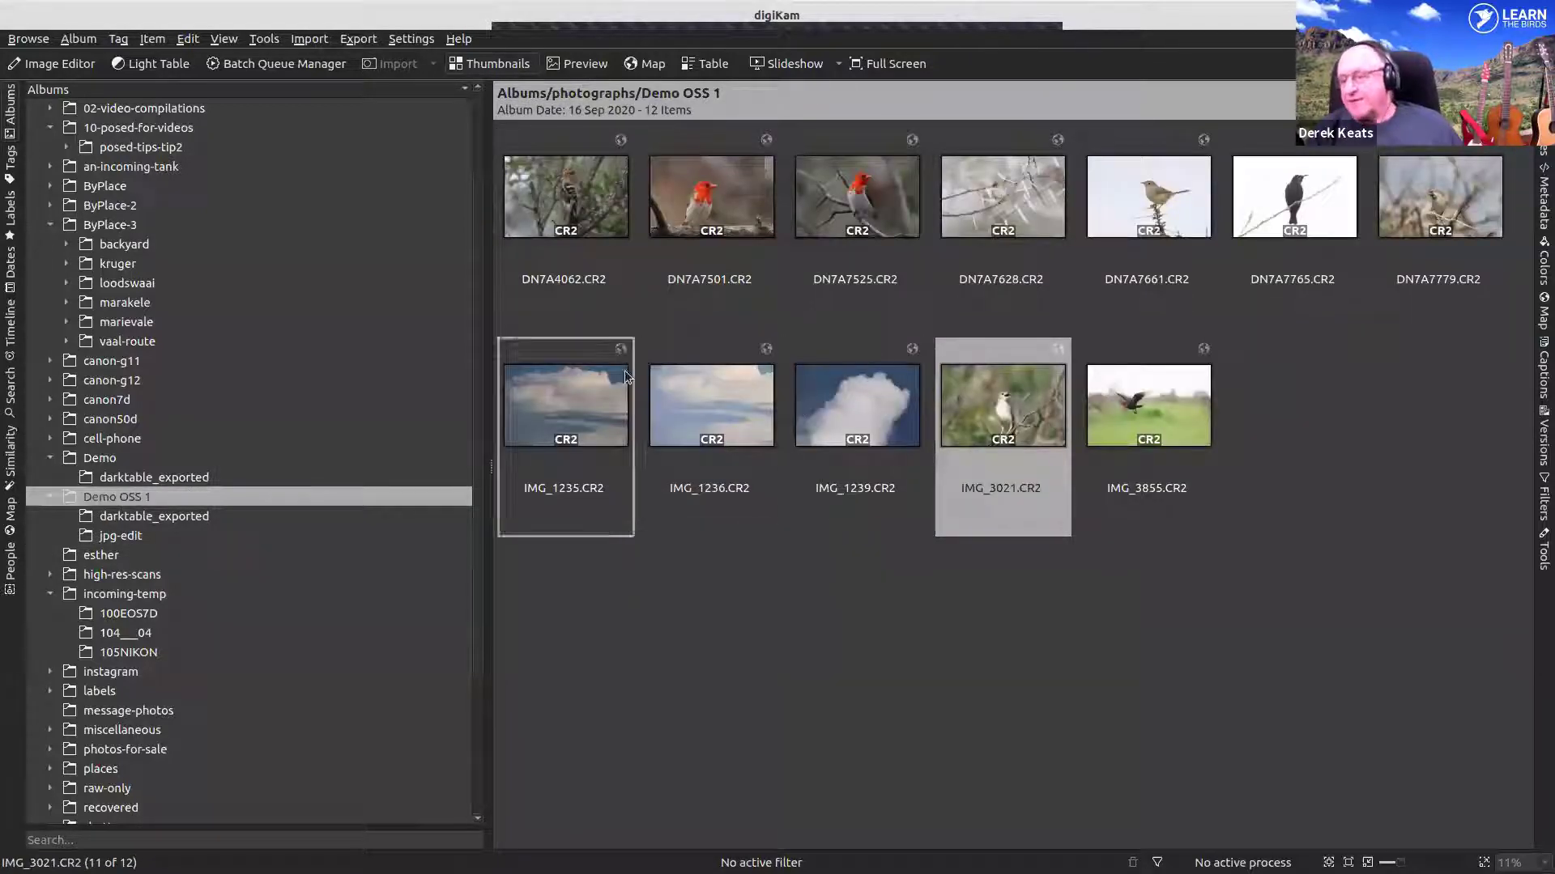
click(710, 392)
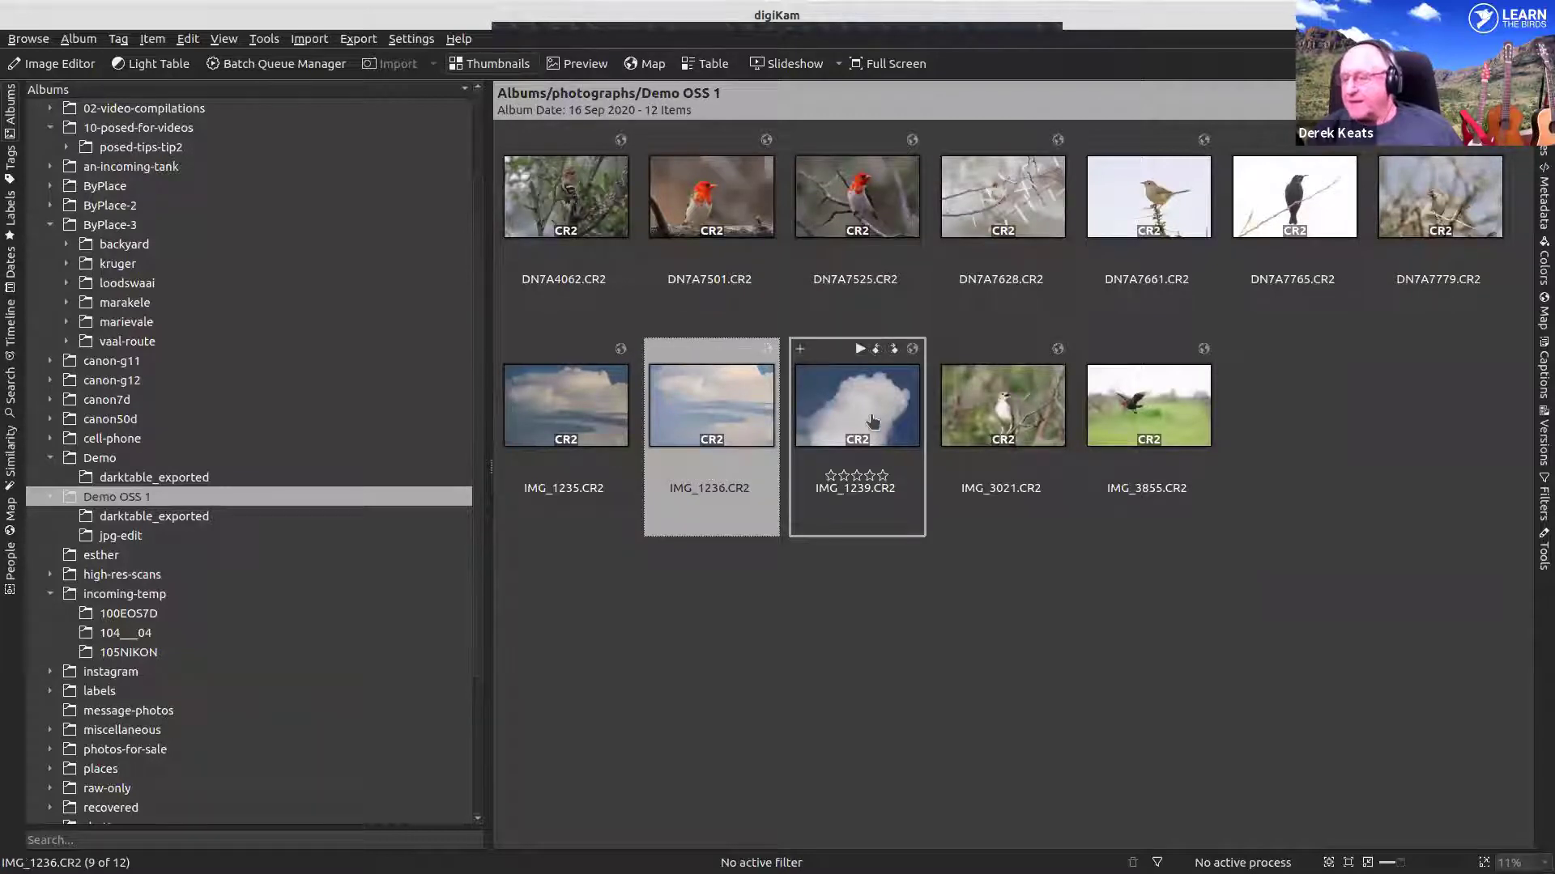
double_click(739, 409)
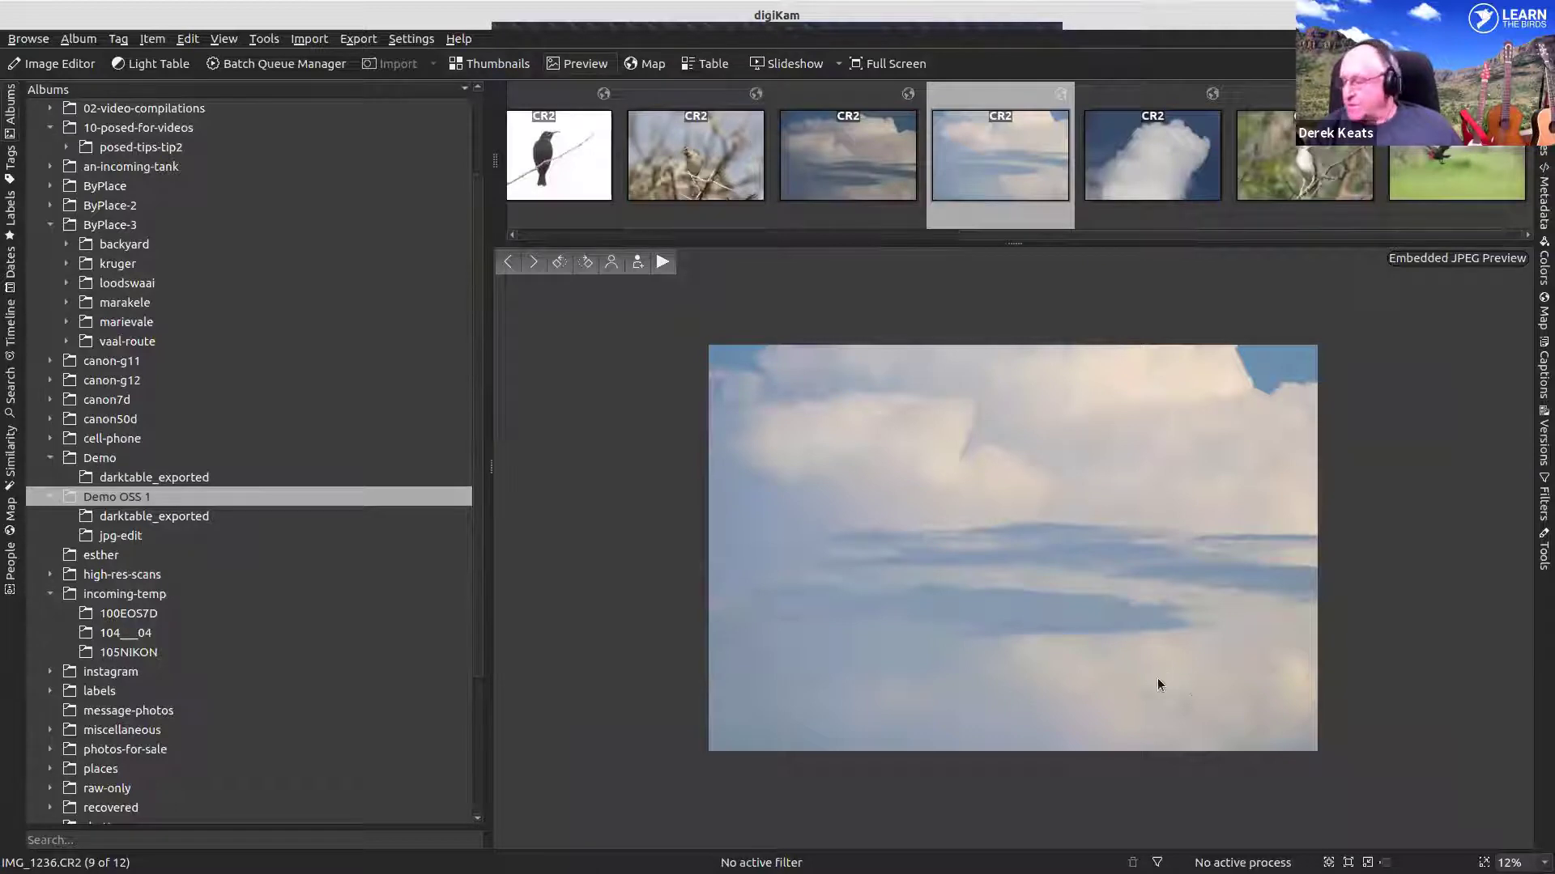
right_click(1017, 442)
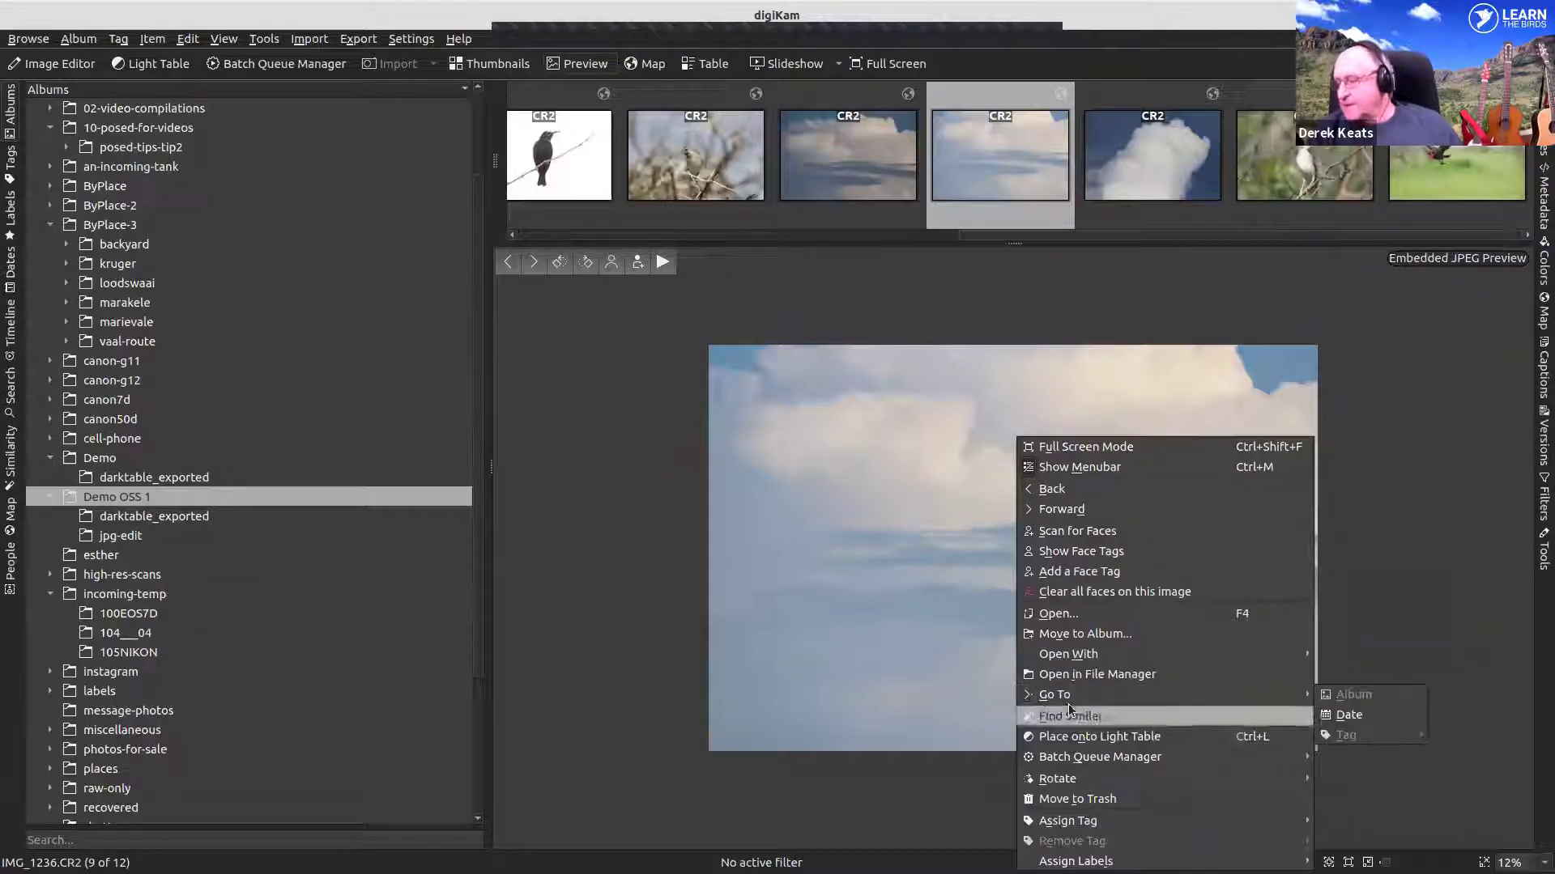
mouse_move(1150, 654)
click(863, 673)
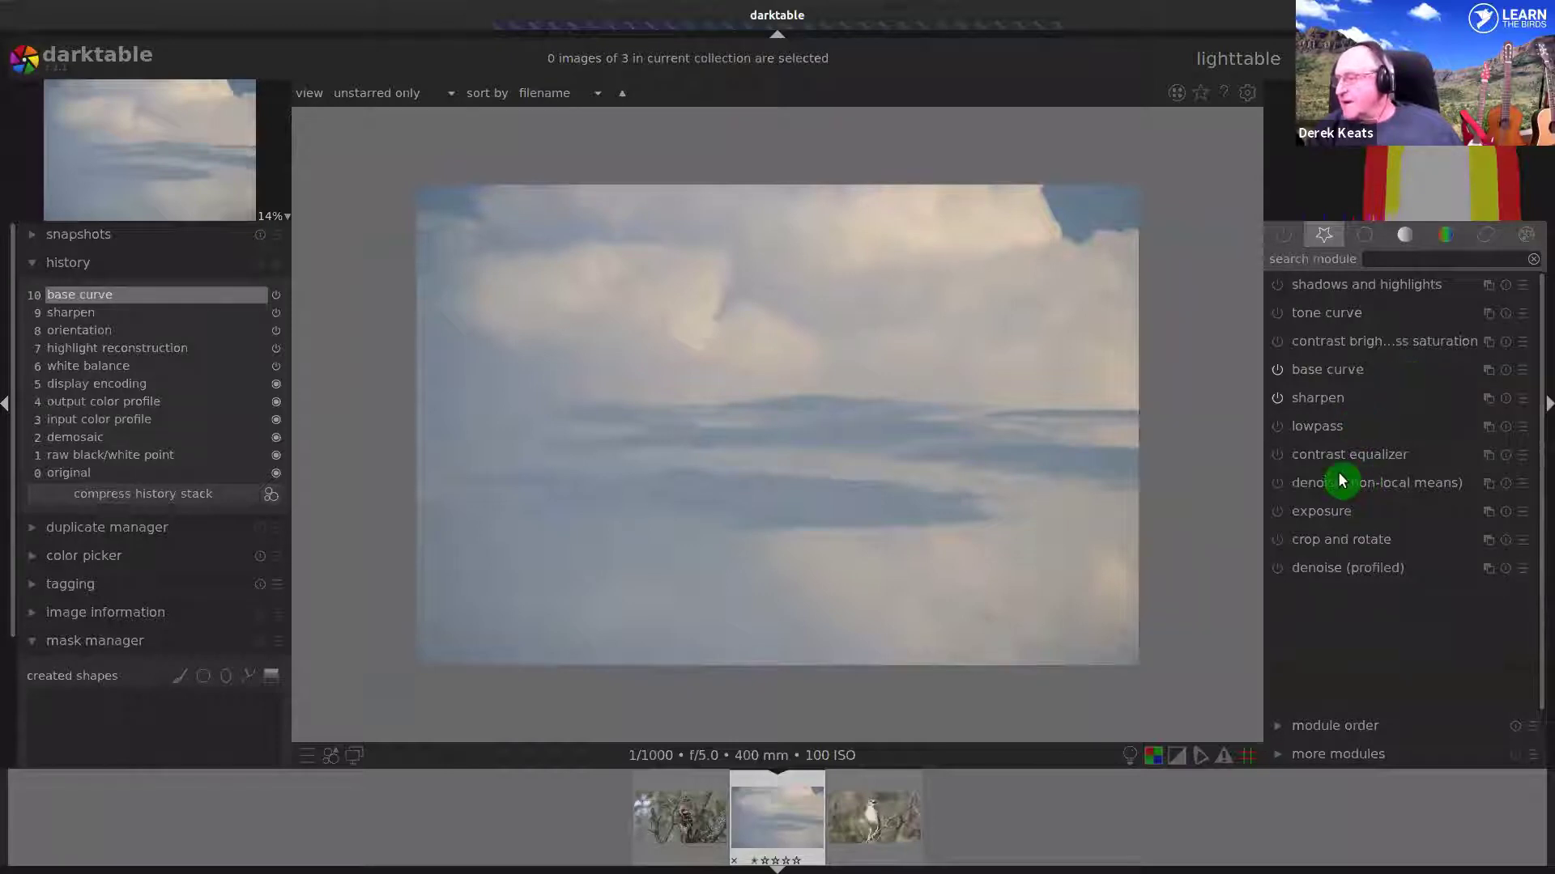
- Apply a tone curve to the cloud photo, placing a point in the shadows and pulling the highlights down
click(1332, 316)
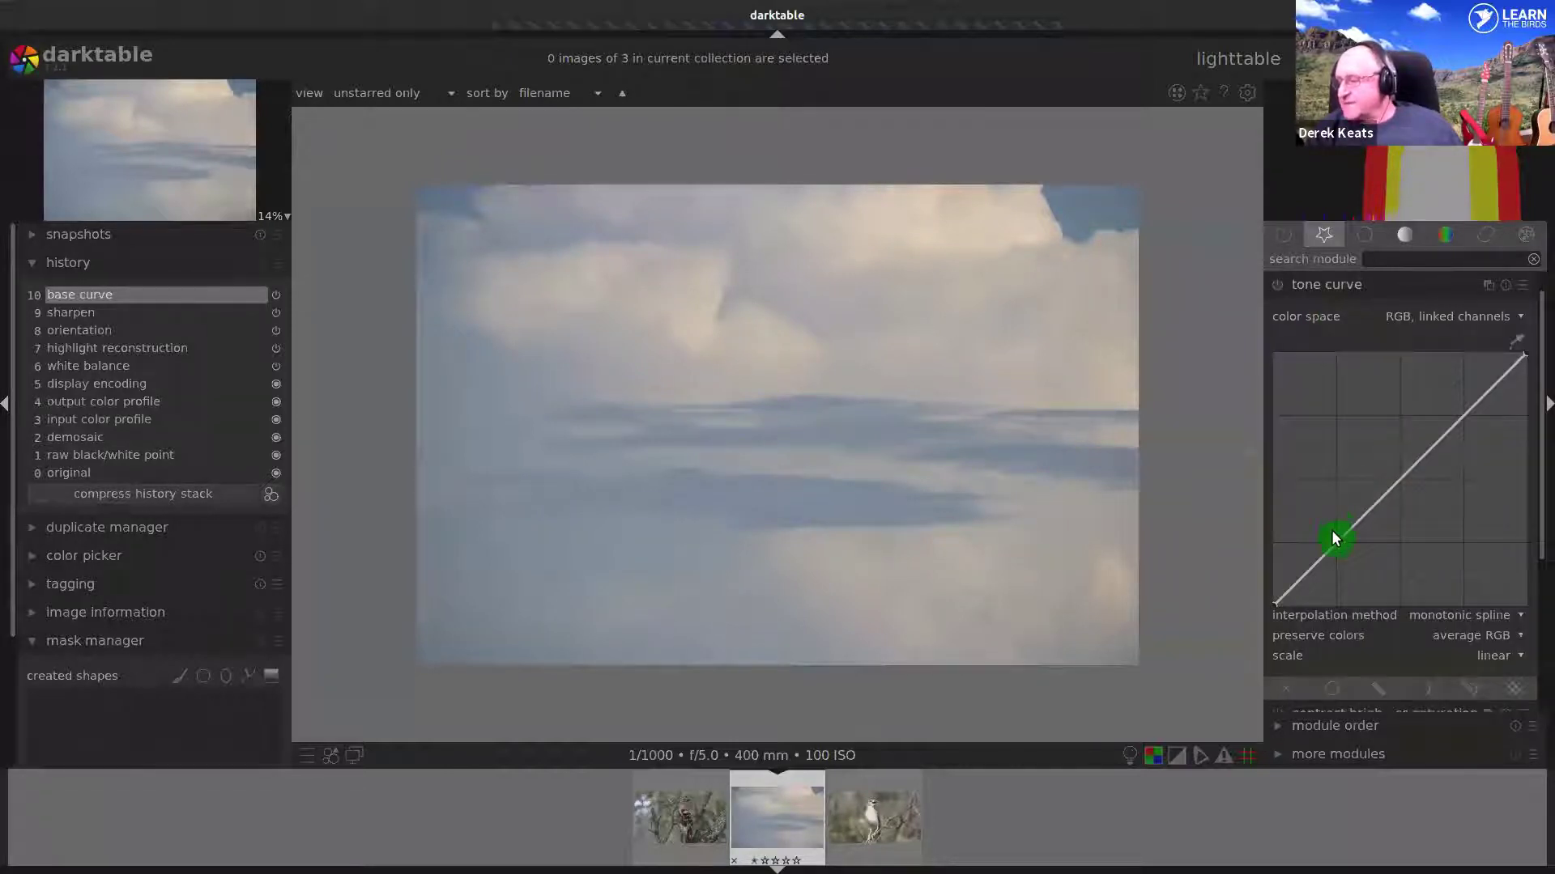
mouse_move(1336, 538)
mouse_down()
mouse_move(1323, 538)
mouse_move(1405, 437)
mouse_move(1425, 442)
mouse_move(1371, 527)
mouse_move(1343, 526)
mouse_up()
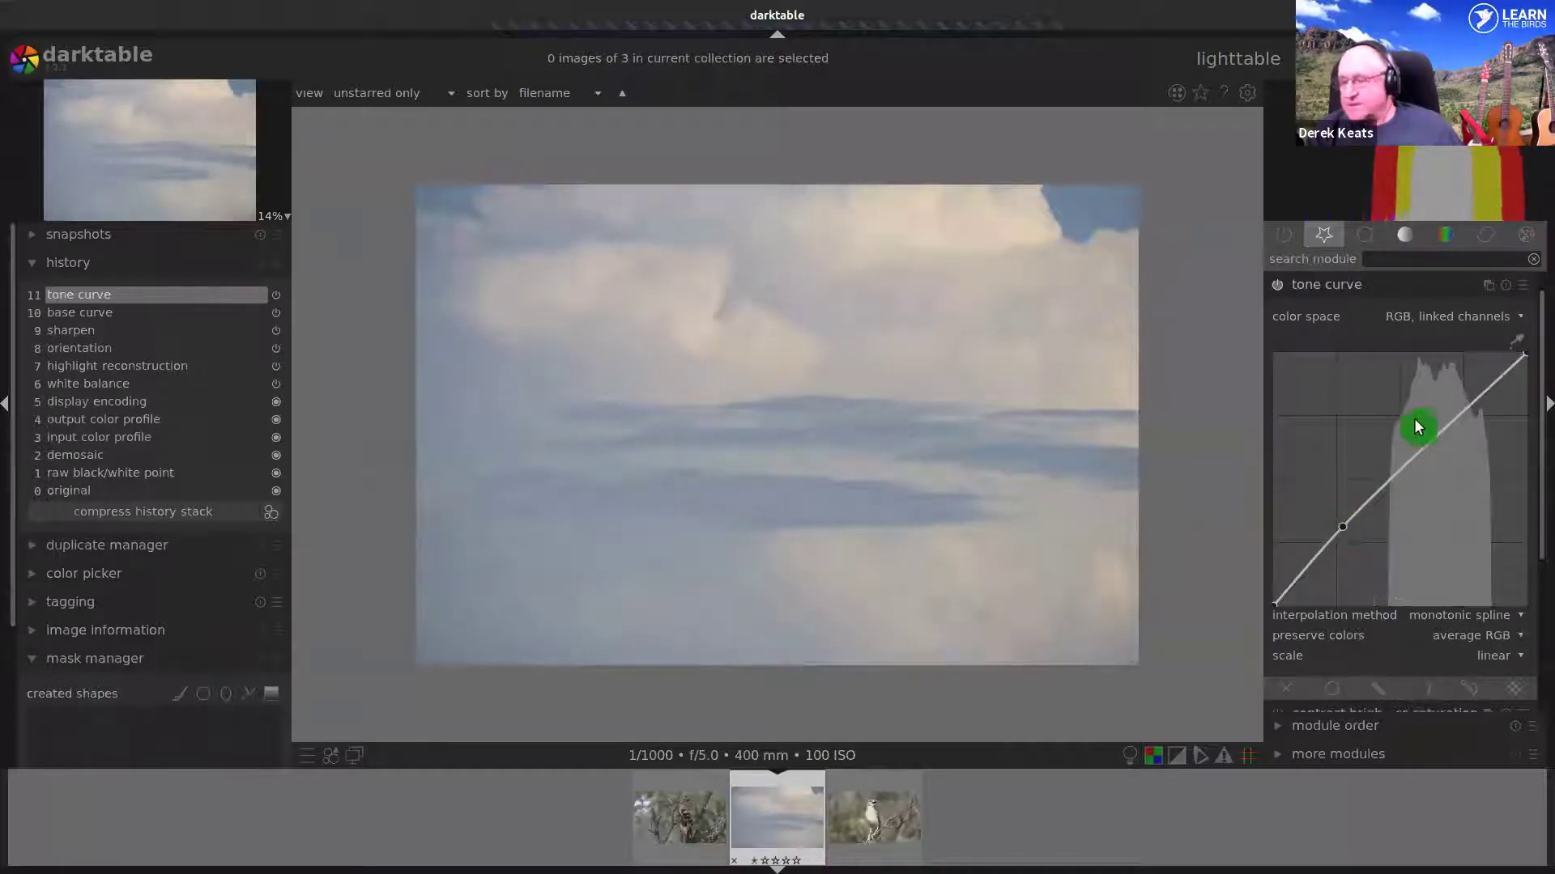
drag(1431, 411, 1475, 411)
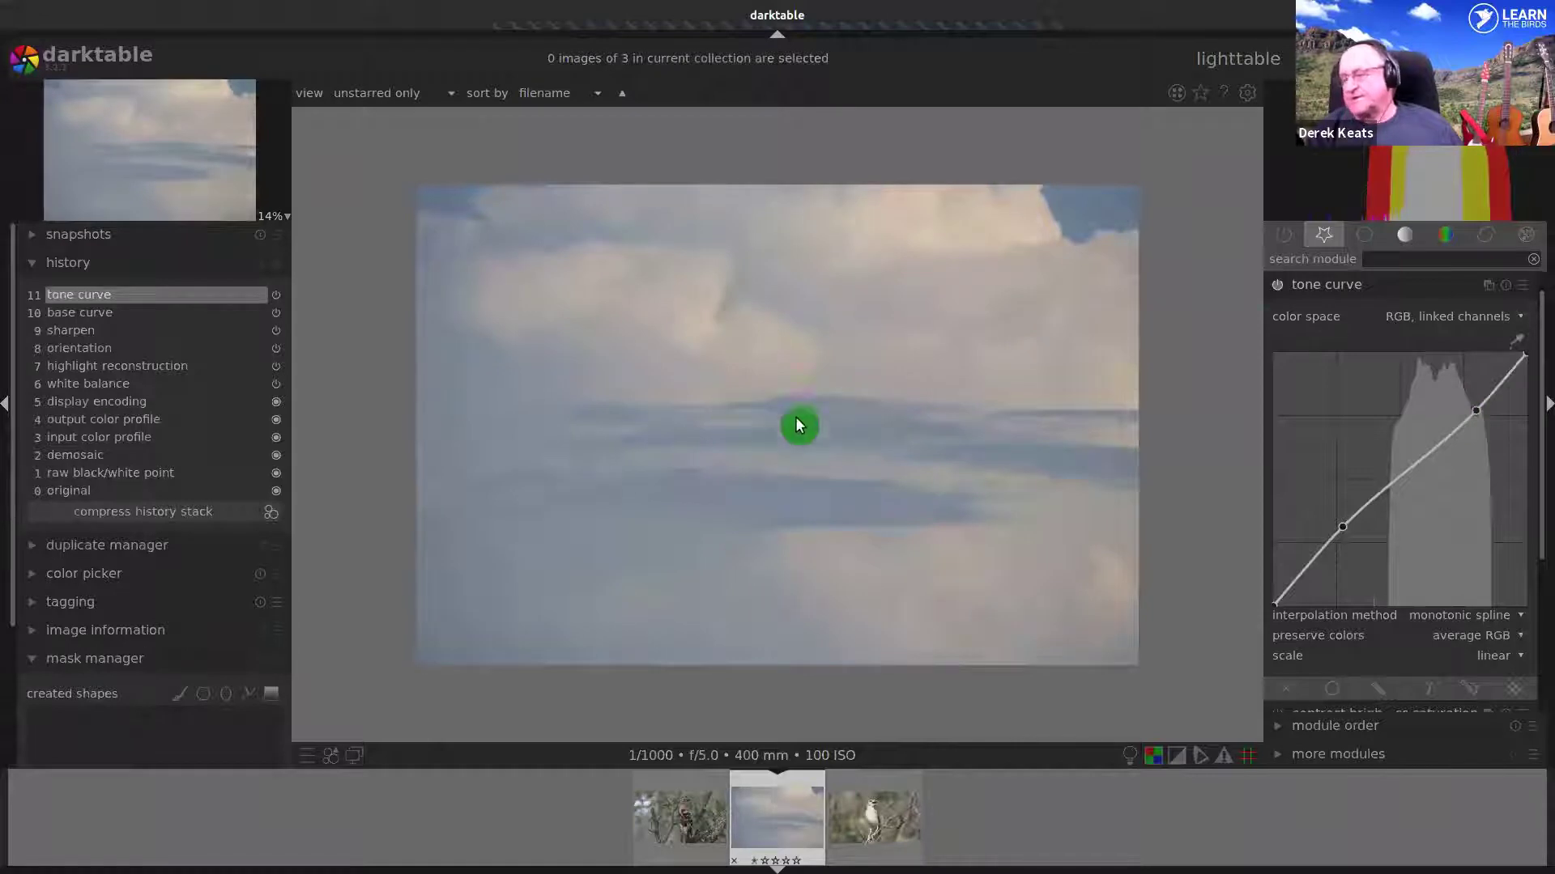
- Return to the lighttable and export the selected cloud photo to disk as an 8-bit JPEG
click(1265, 57)
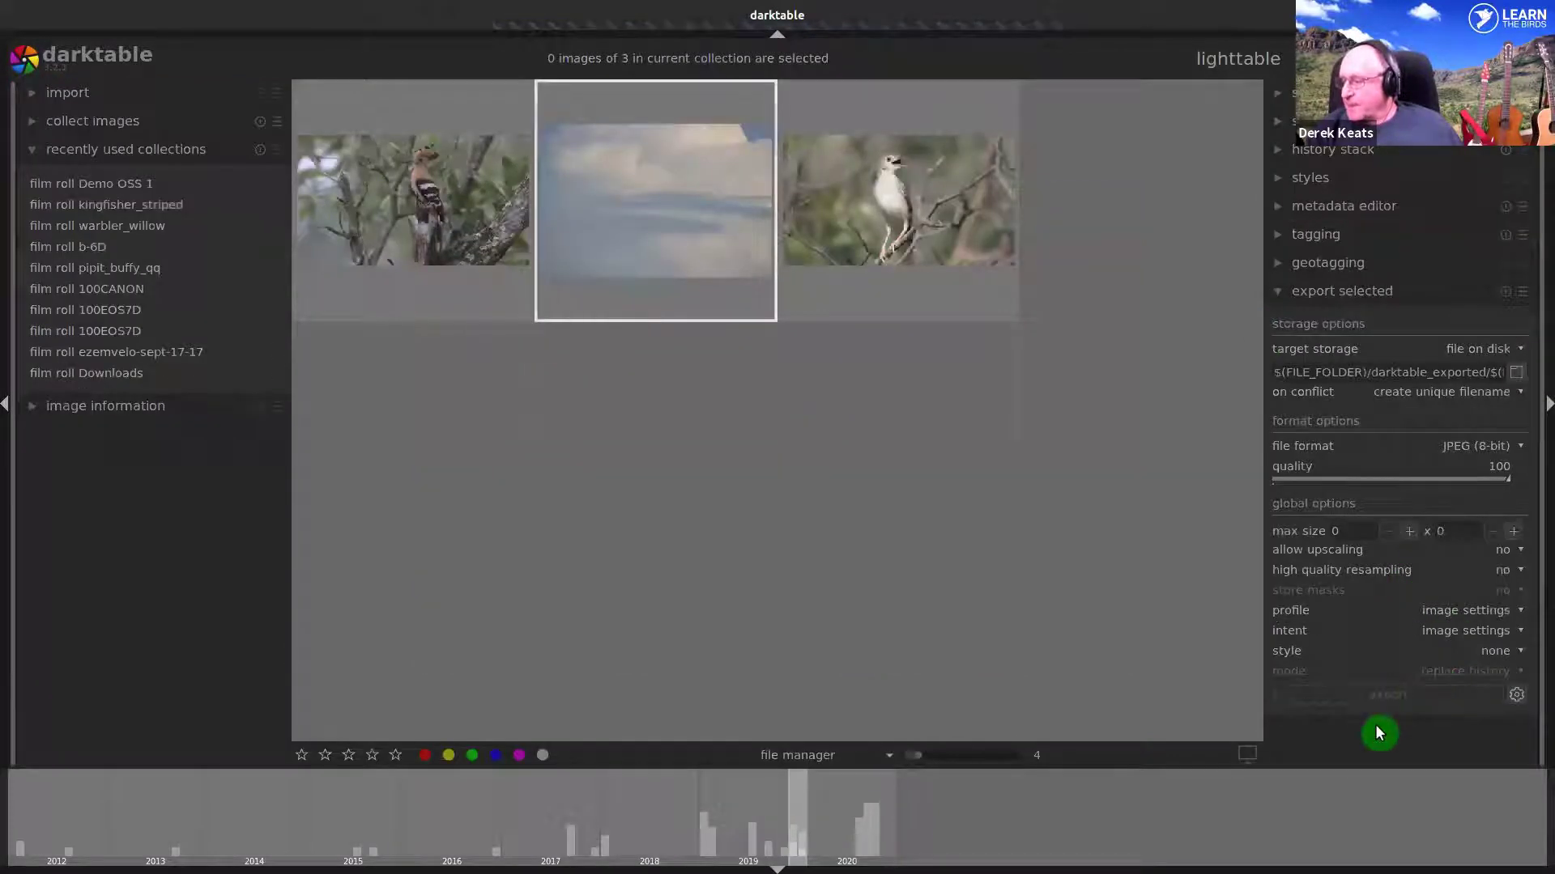
click(659, 225)
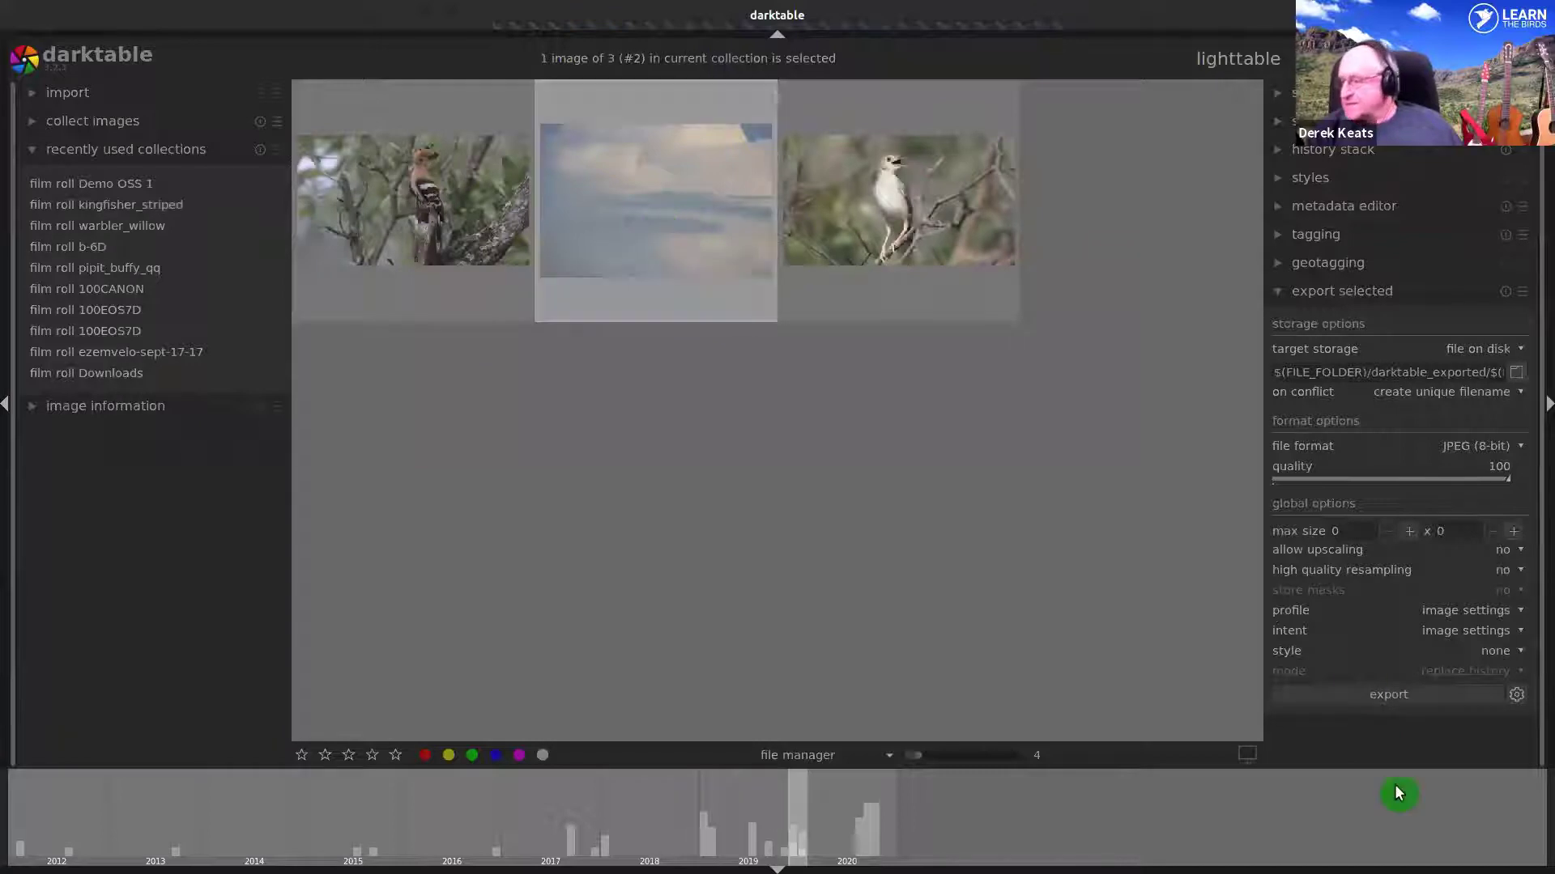
click(1396, 694)
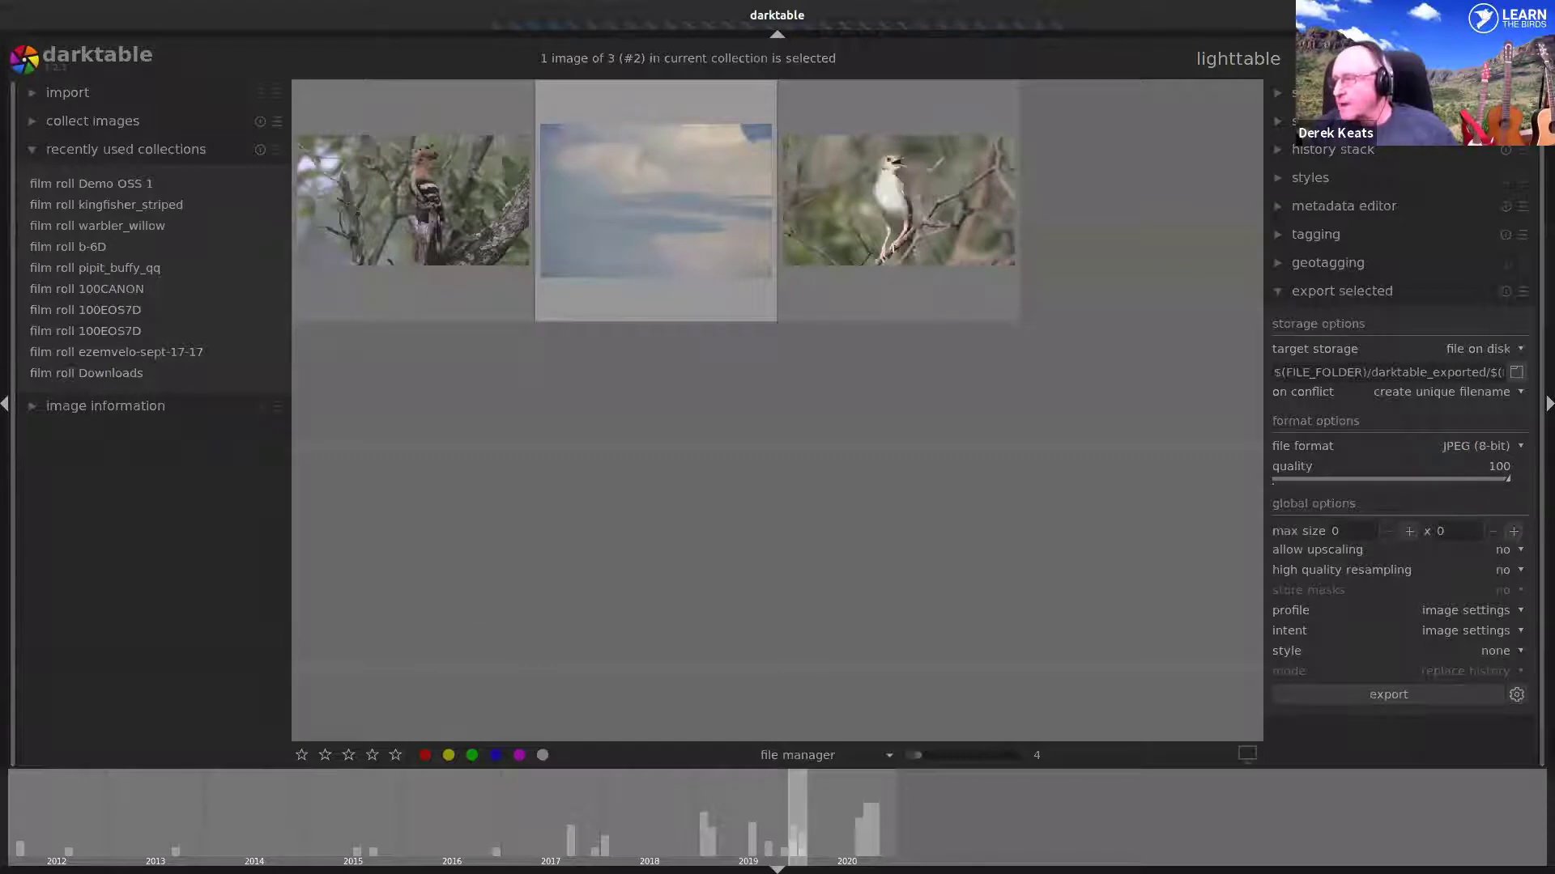
- Switch to digiKam, refresh the darktable_exported album under Demo OSS 1, and select IMG_1236.jpg
key(alt+Tab)
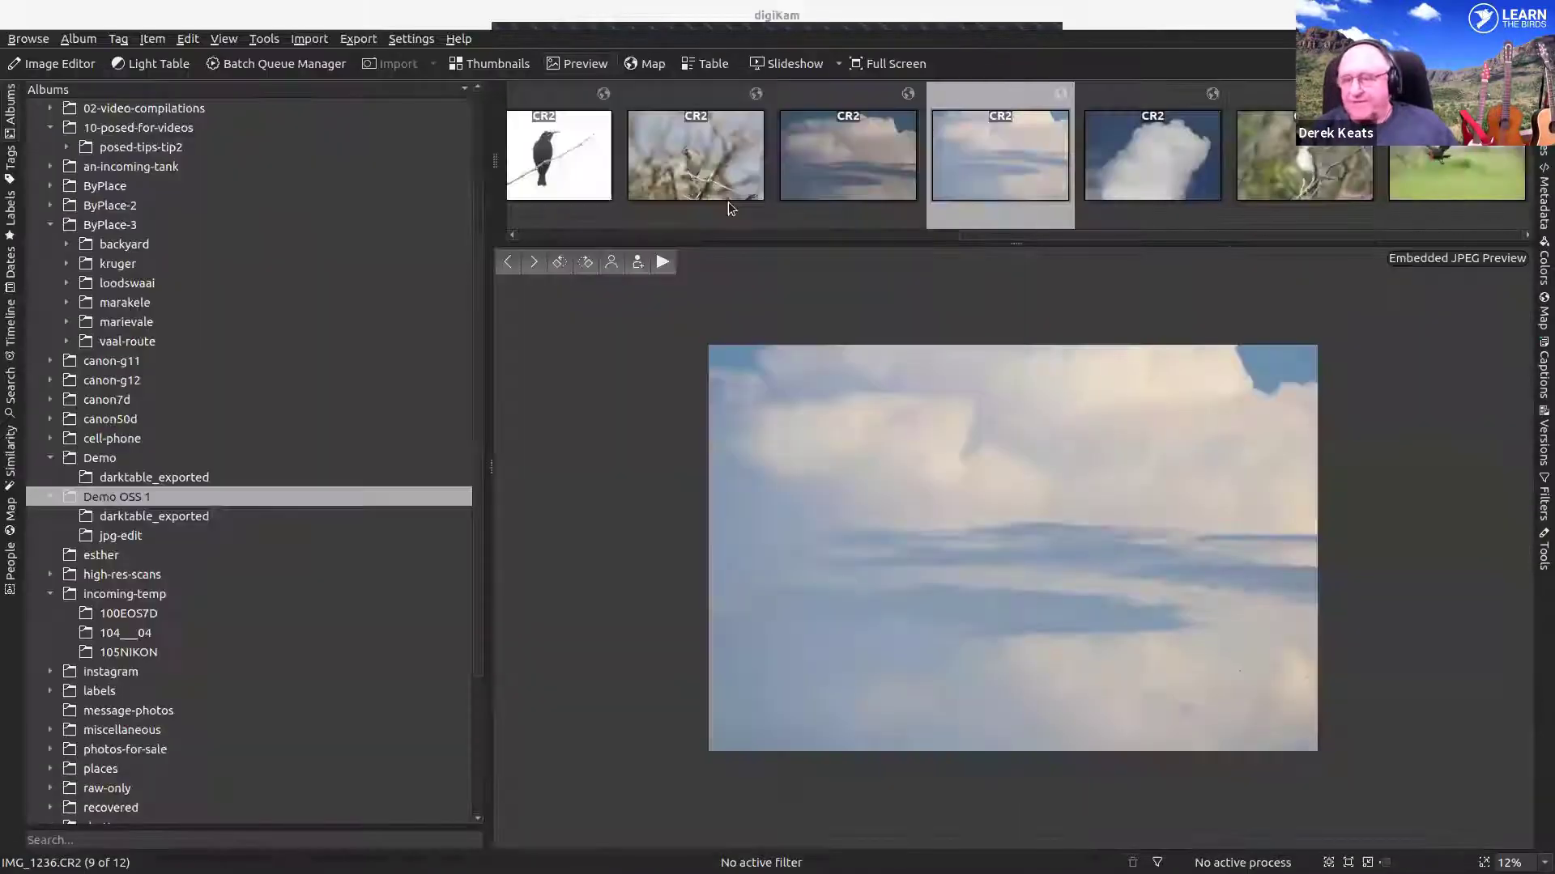
click(183, 518)
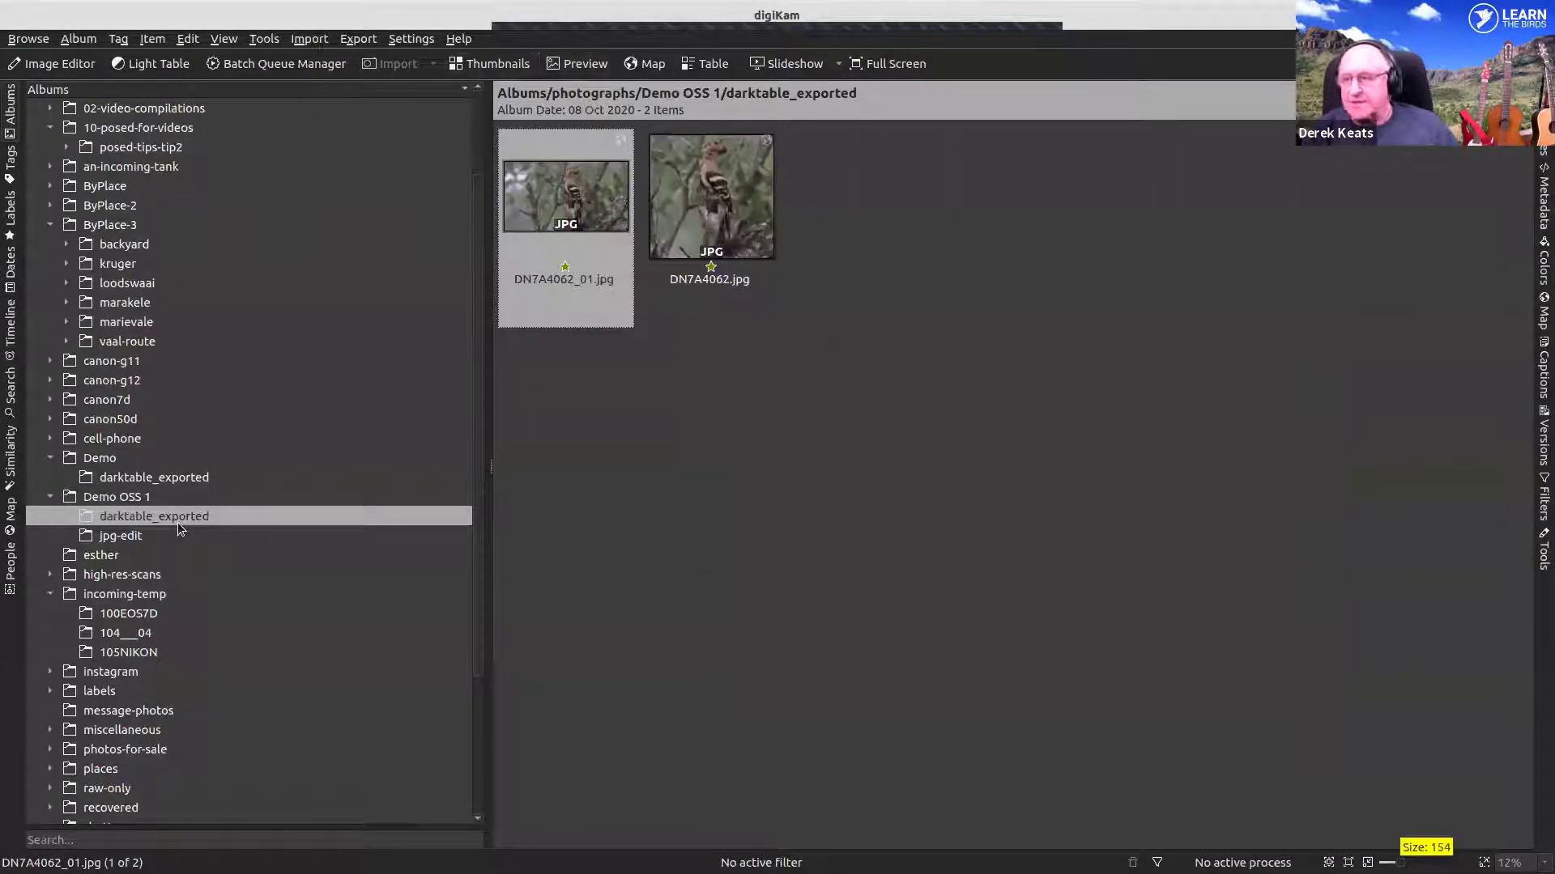
right_click(178, 522)
click(264, 675)
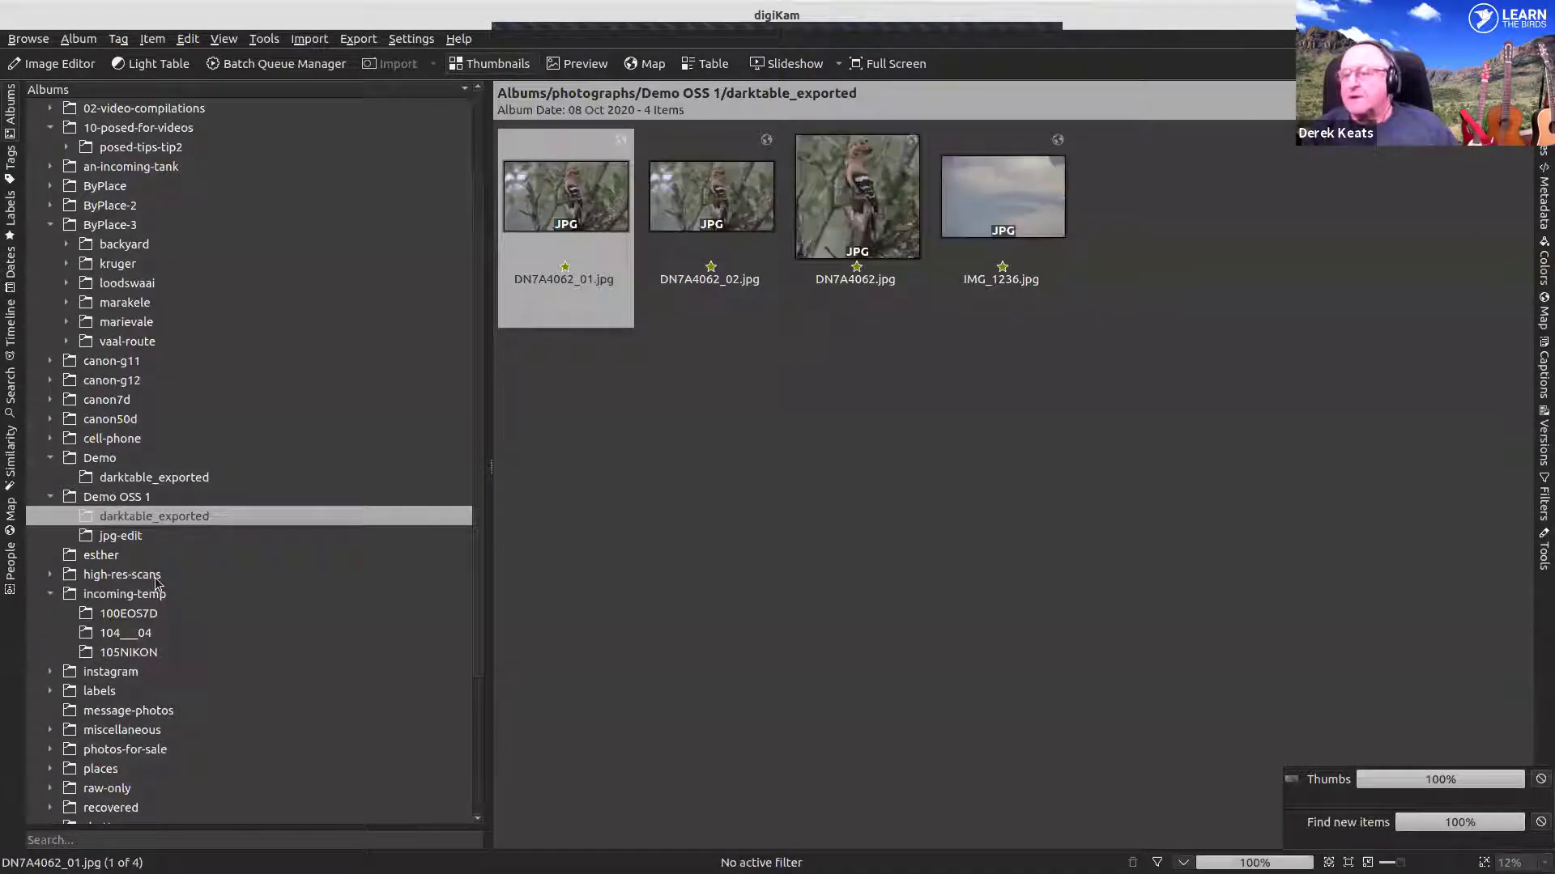
click(969, 232)
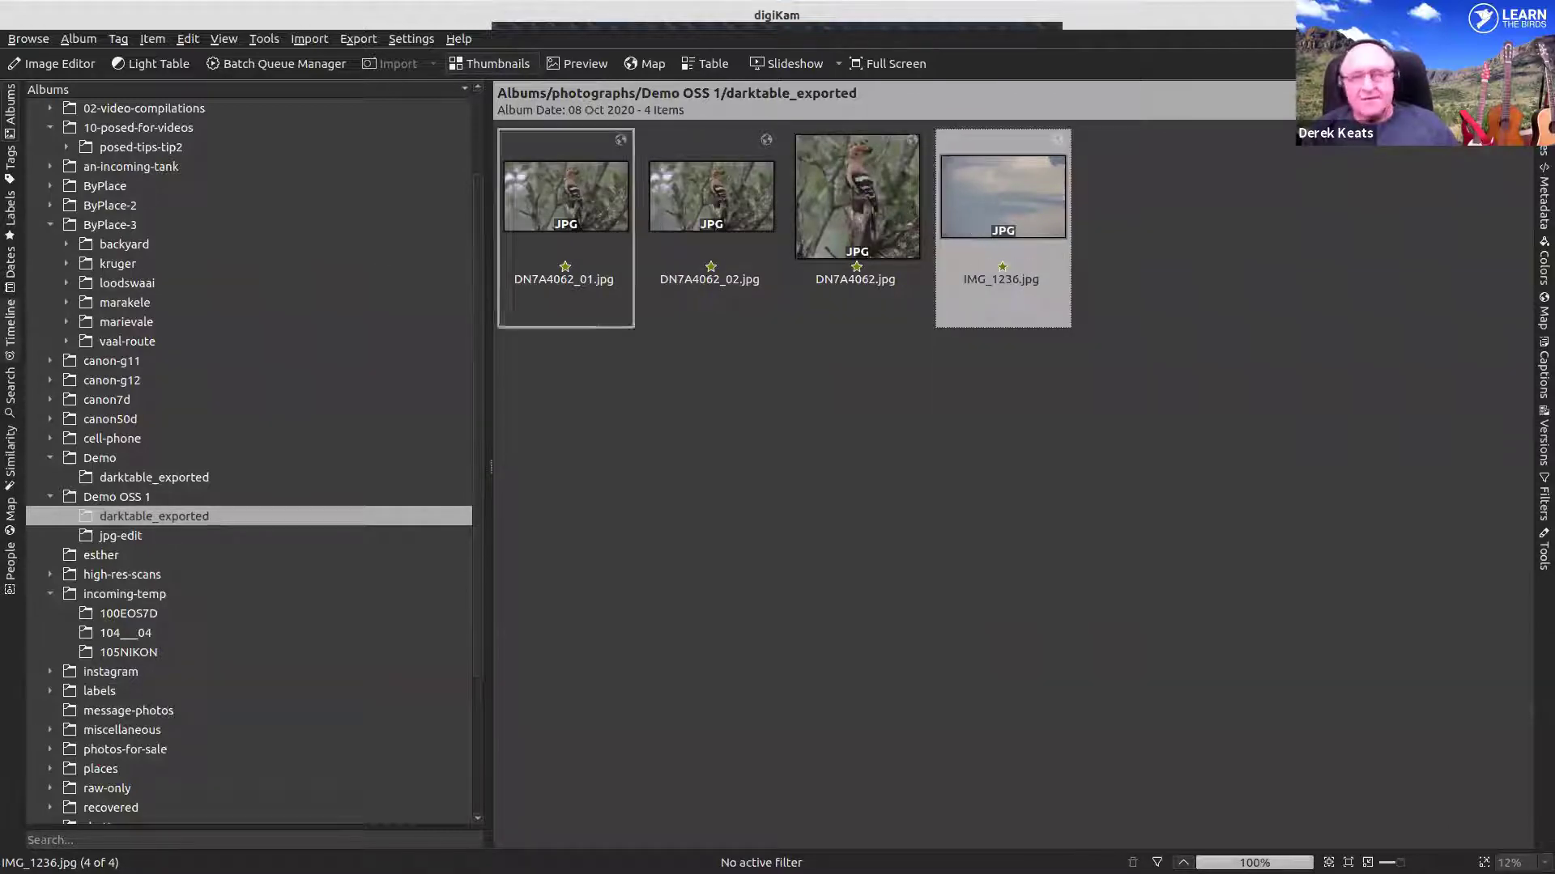
- Arrange the digiKam and GIMP windows so both the IMG_1236.jpg thumbnail and the GIMP image canvas are accessible
click(1233, 18)
drag(1233, 18, 1220, 195)
click(647, 33)
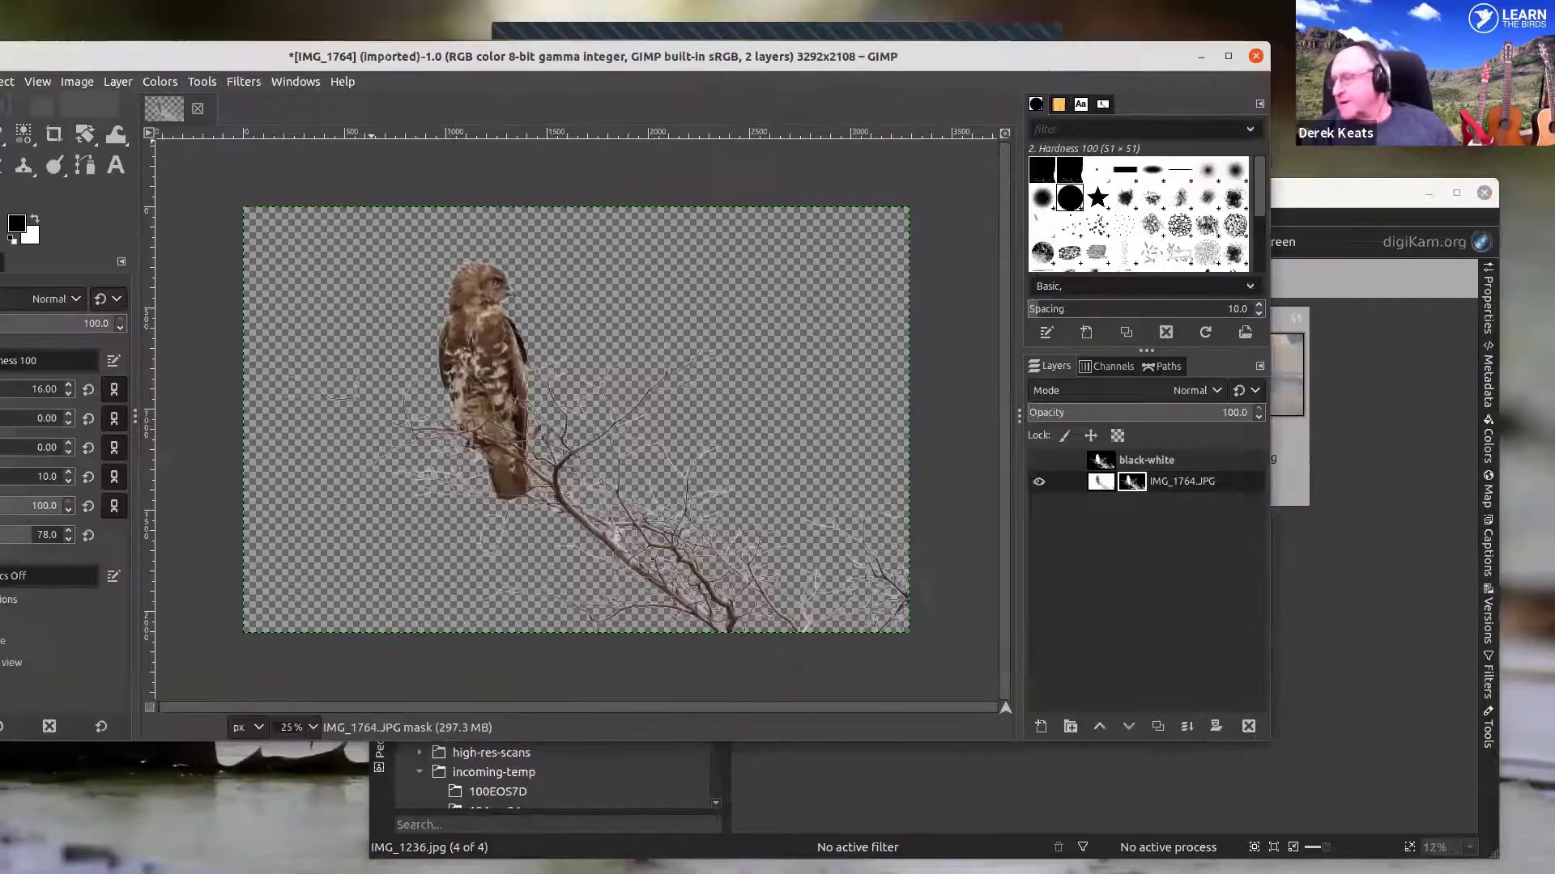
drag(960, 836, 1116, 810)
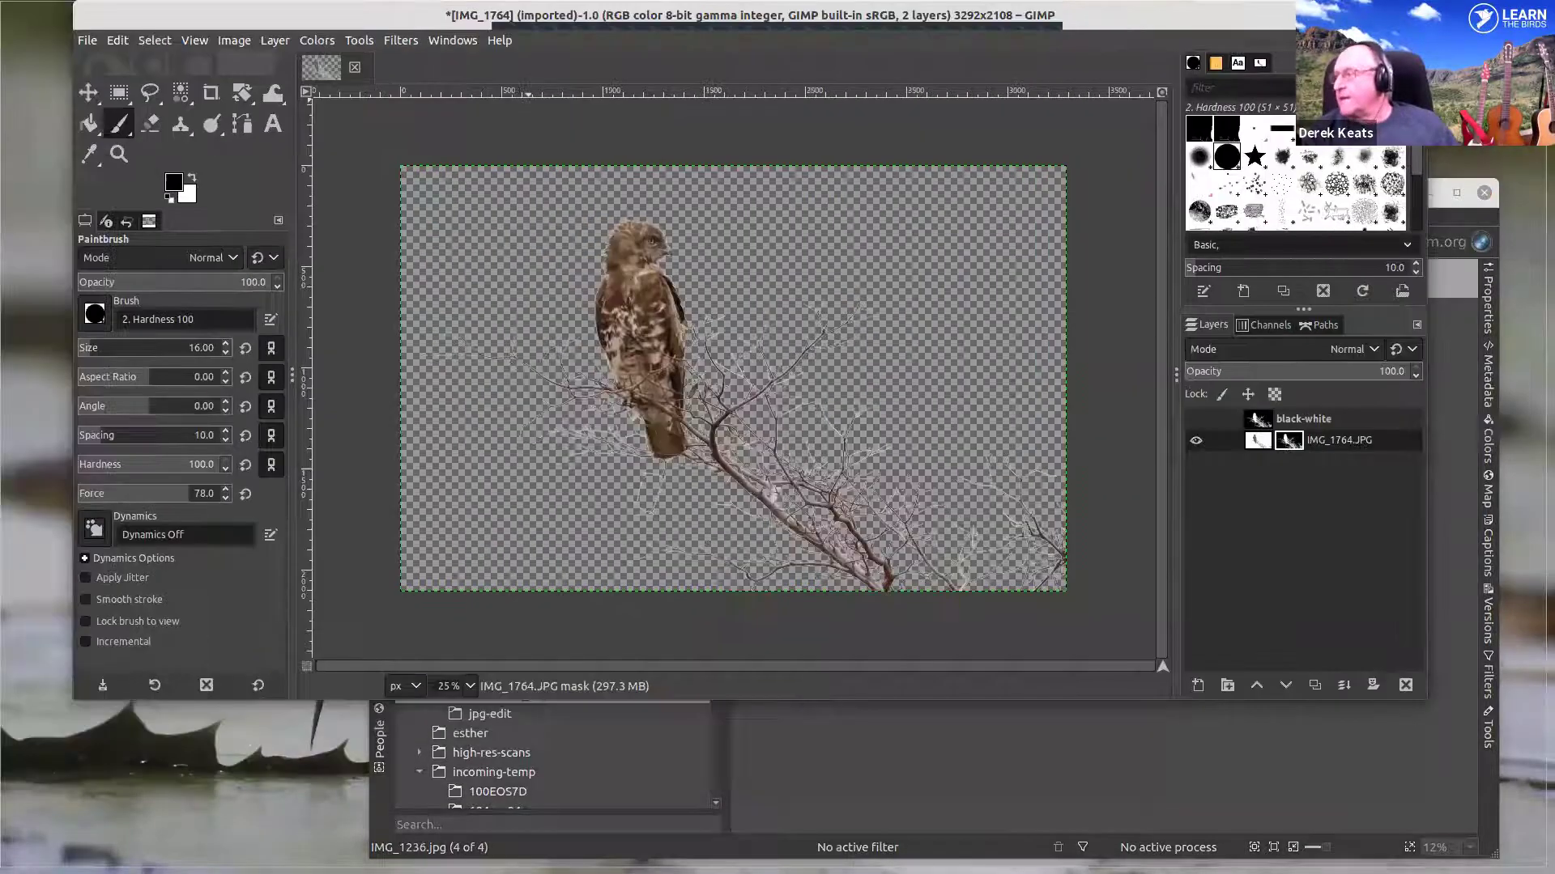
key(super+Up)
key(super+Down)
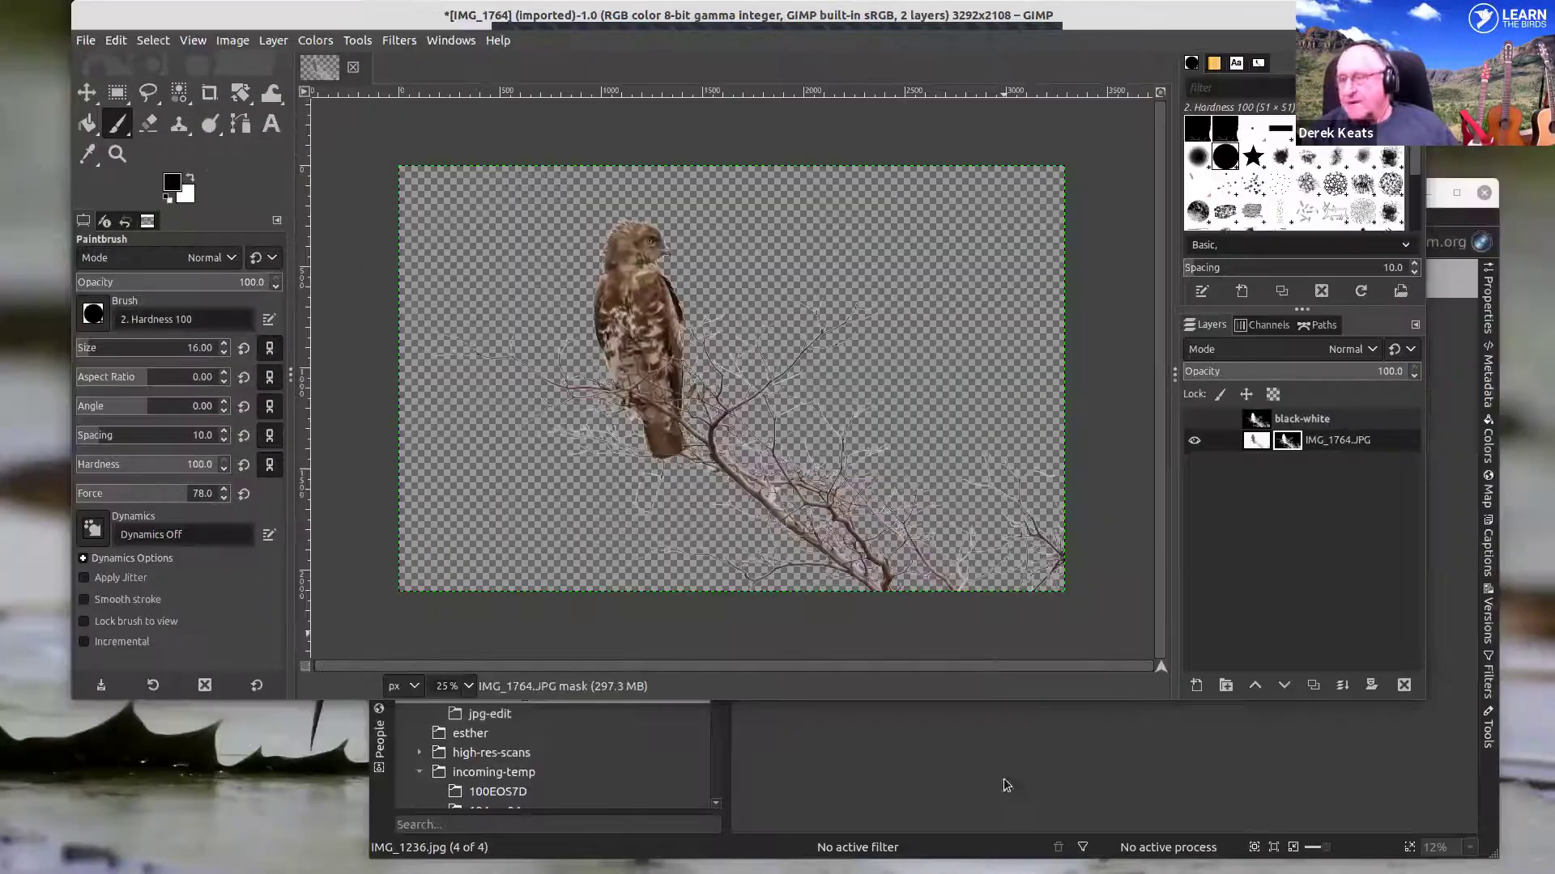
key(alt+Tab)
drag(1041, 202, 809, 573)
- Add IMG_1236.jpg from digiKam to the raptor image in GIMP as a layer, converting it to GIMP built-in sRGB
drag(1013, 761, 923, 259)
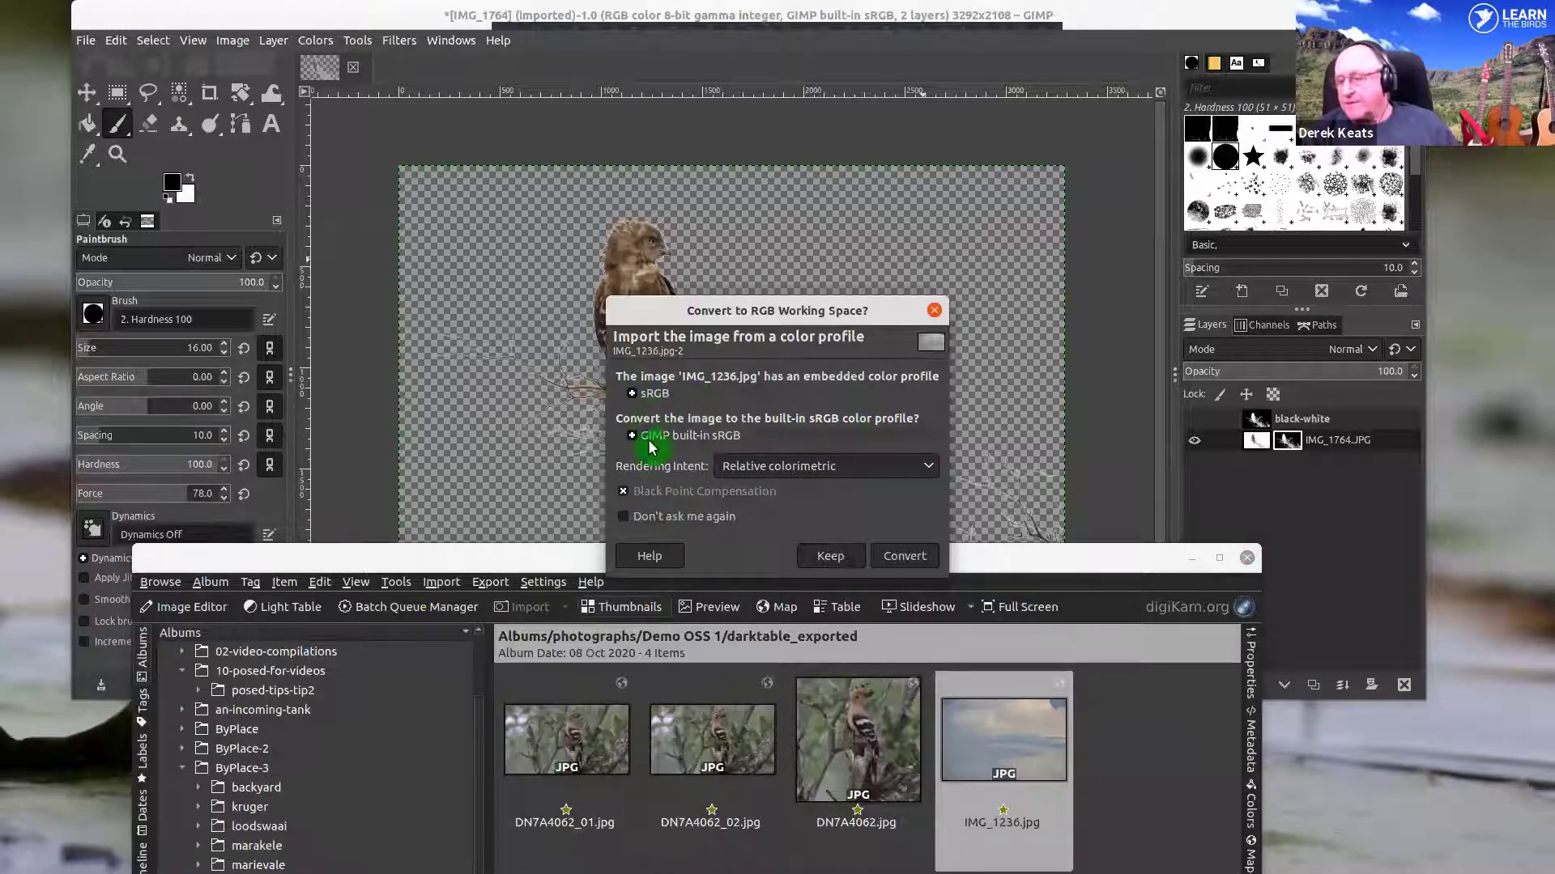
click(904, 553)
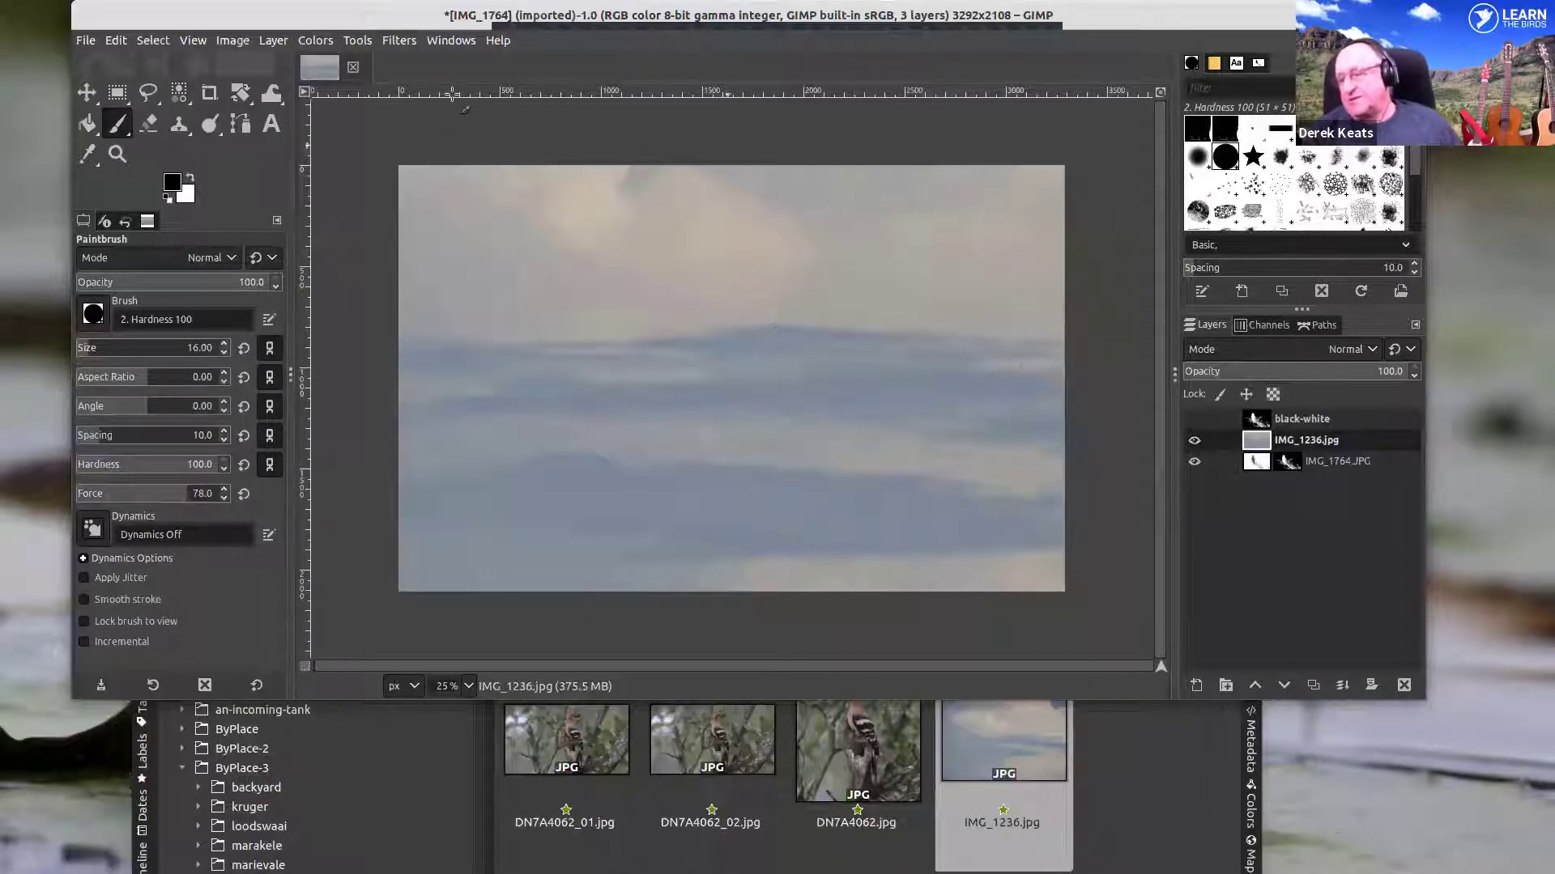
click(895, 351)
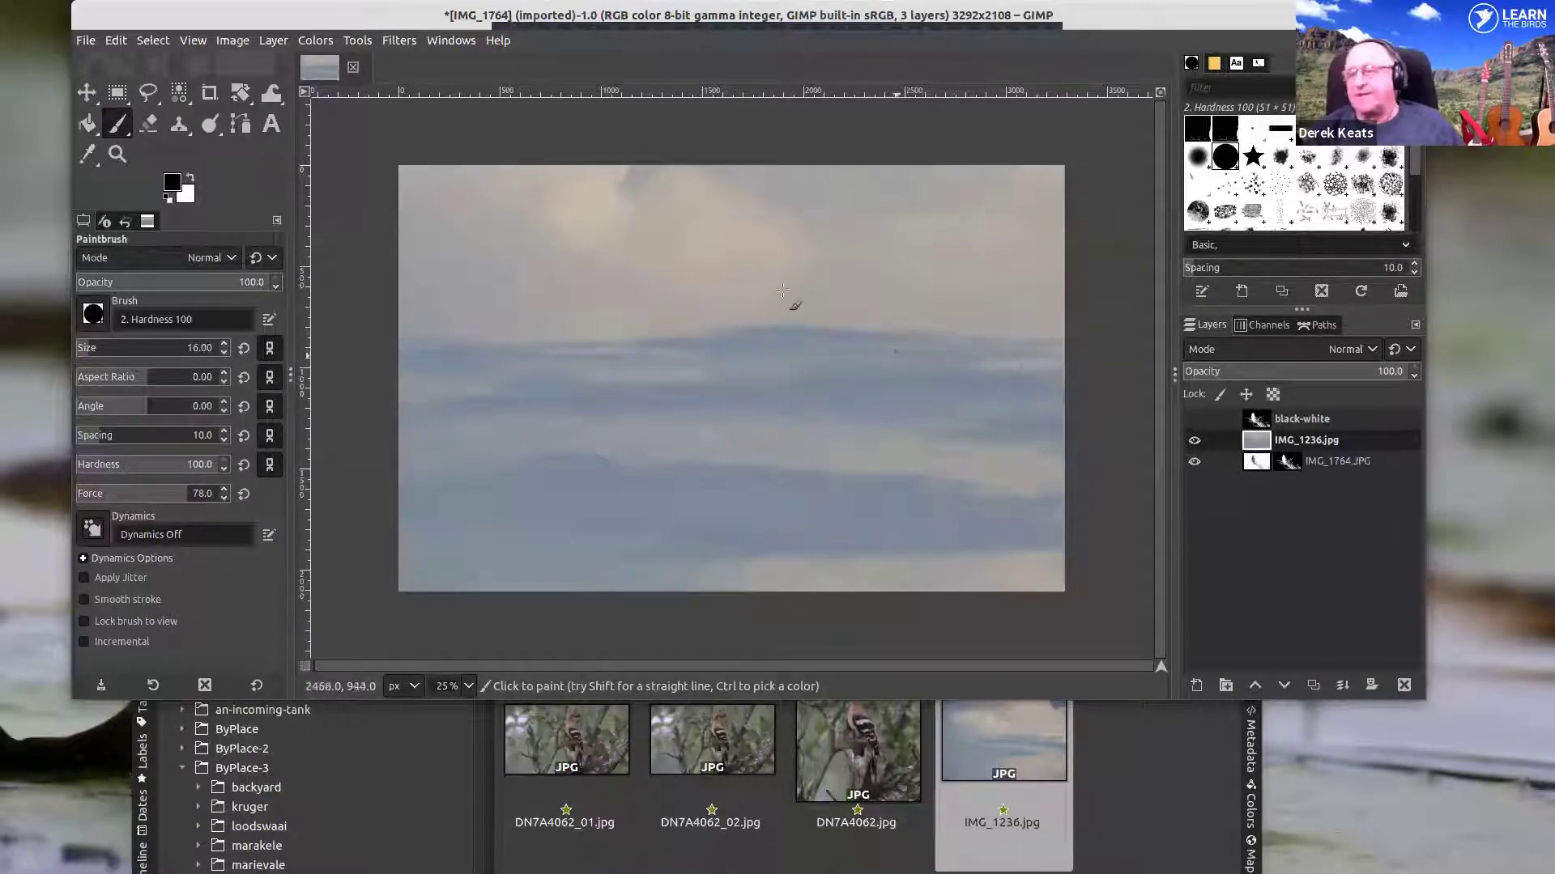
- Check the raptor layer's pixel width and height in the Scale Layer settings, leaving its size as is
right_click(1300, 444)
click(1278, 468)
right_click(1278, 468)
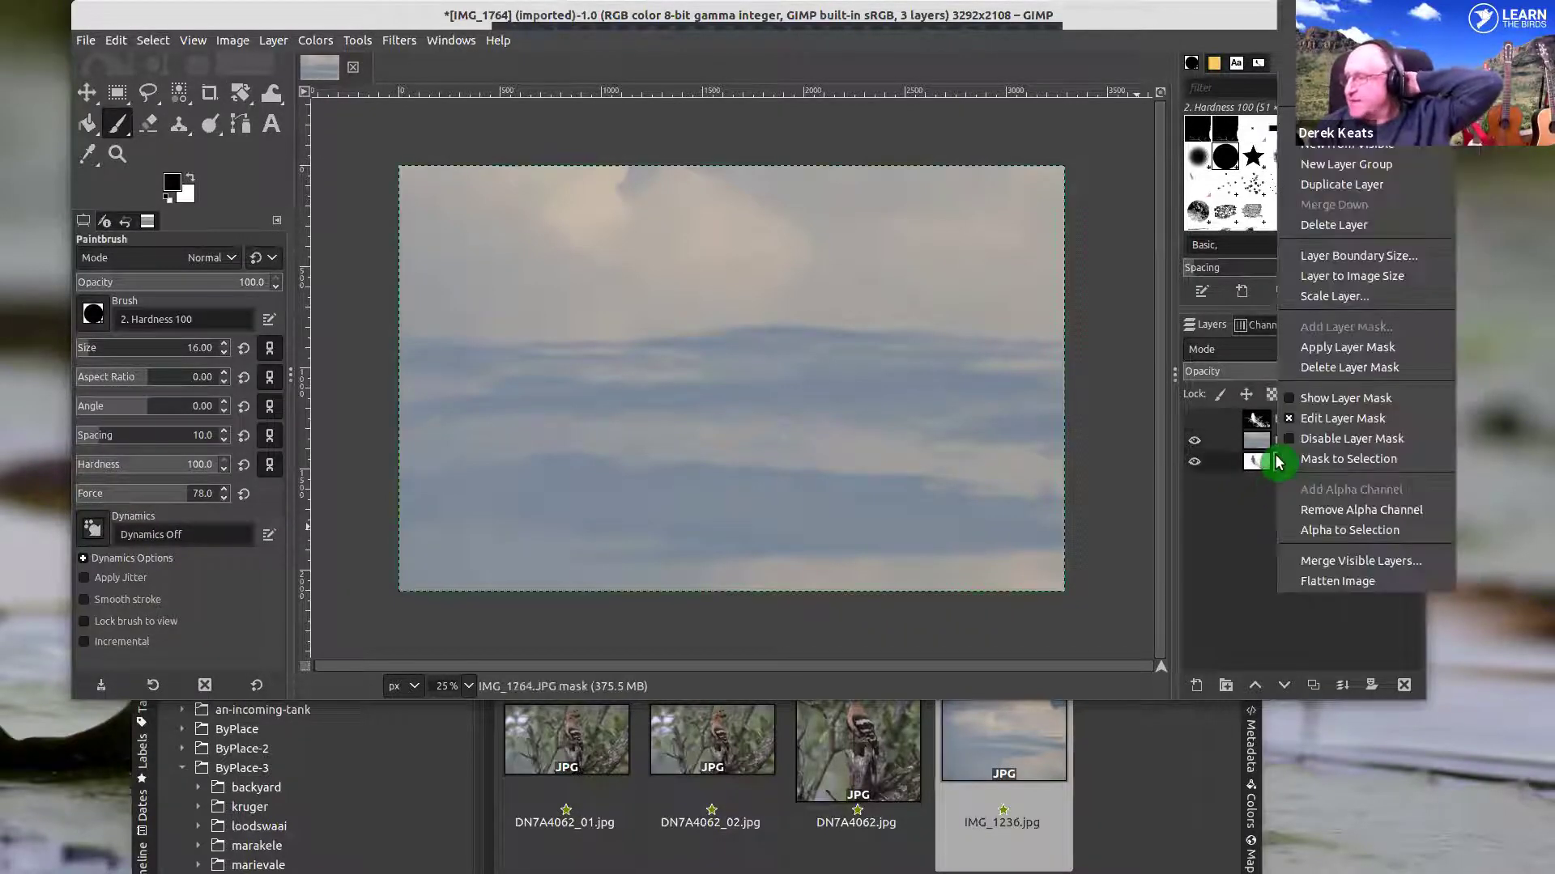
click(1356, 298)
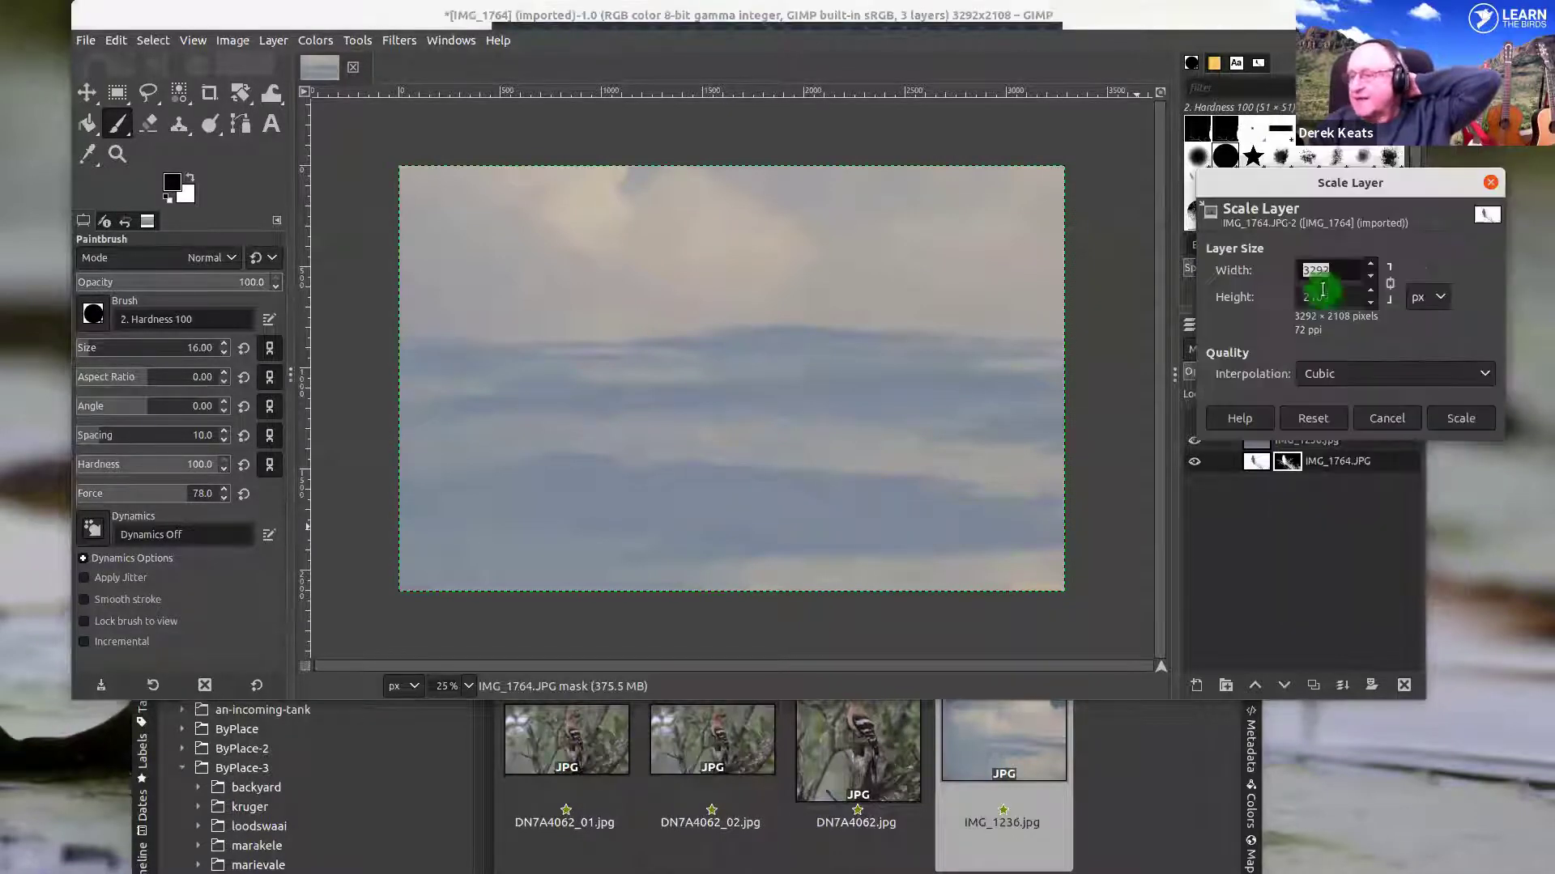
double_click(1313, 270)
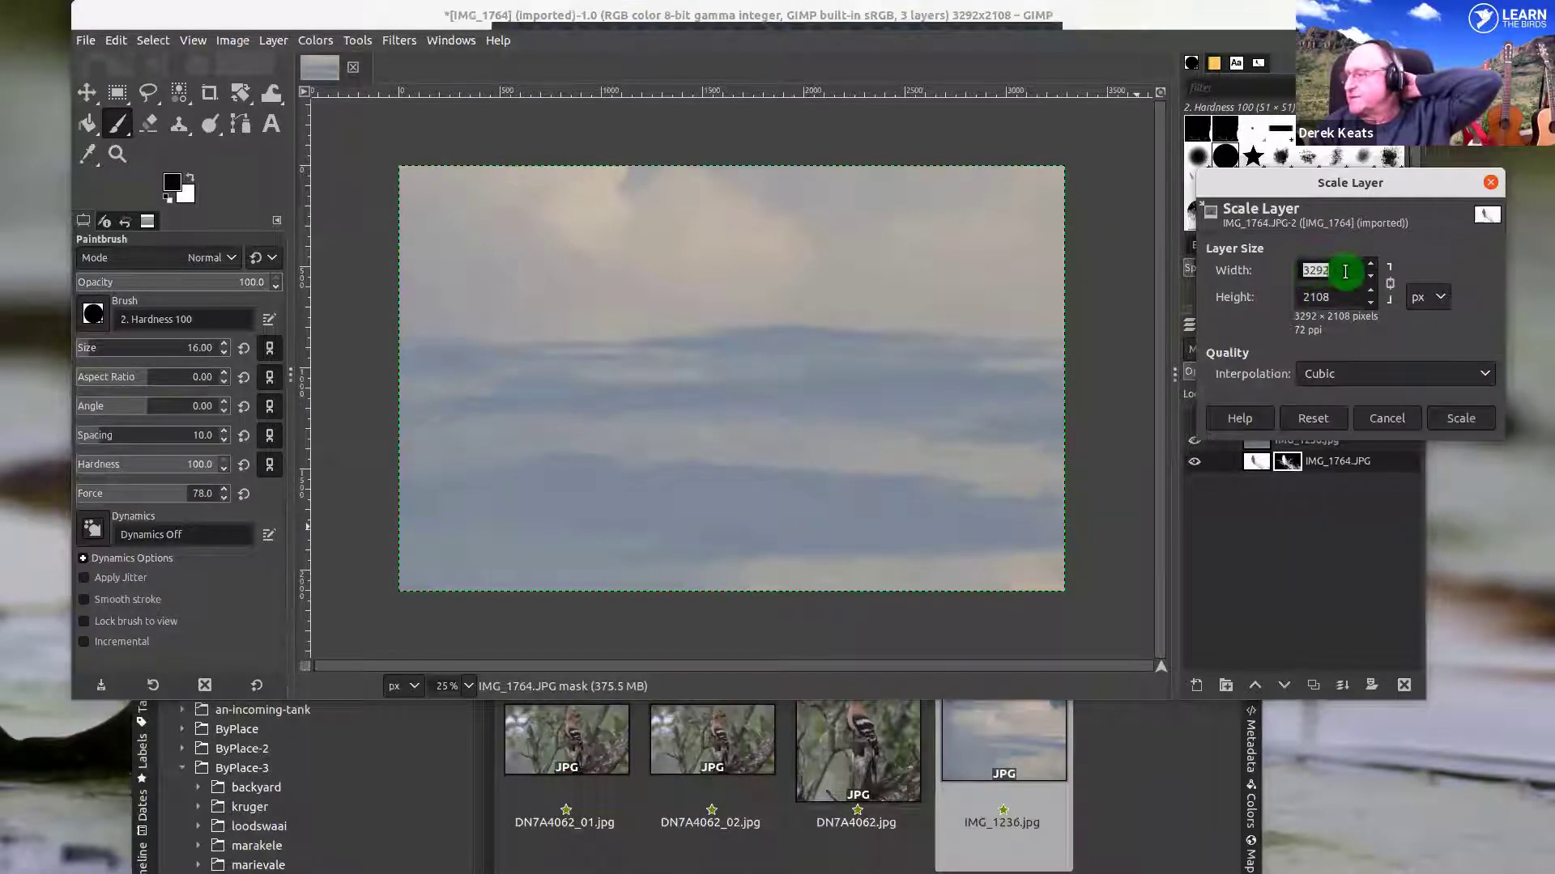
click(1388, 418)
- Scale the IMG_1236.jpg cloud layer to 3300 px wide and place it beneath the masked IMG_1764.JPG layer
click(1299, 442)
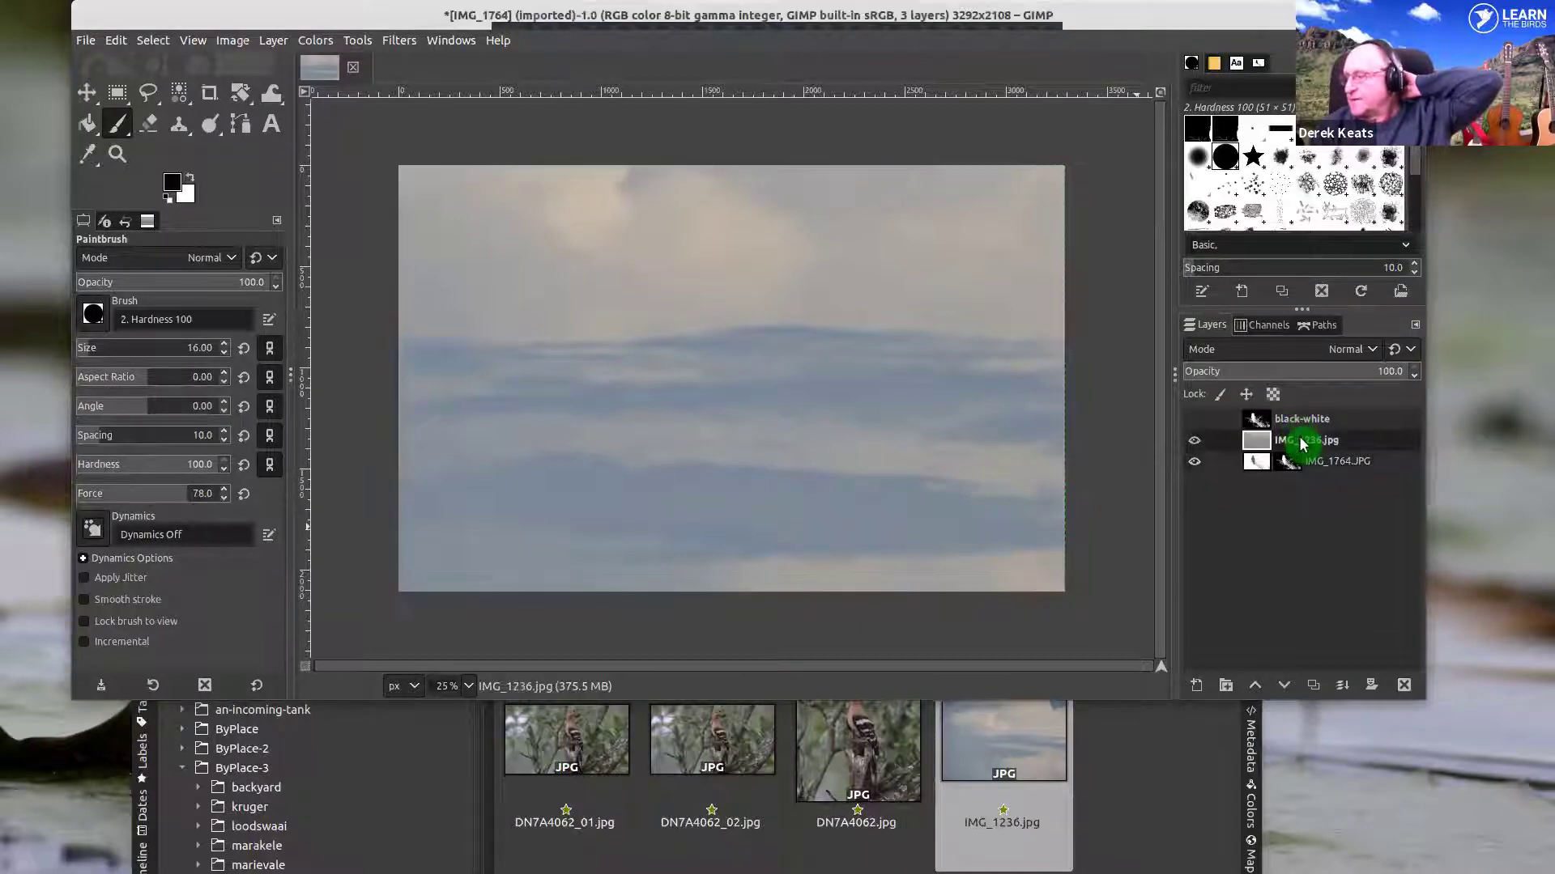
right_click(1293, 447)
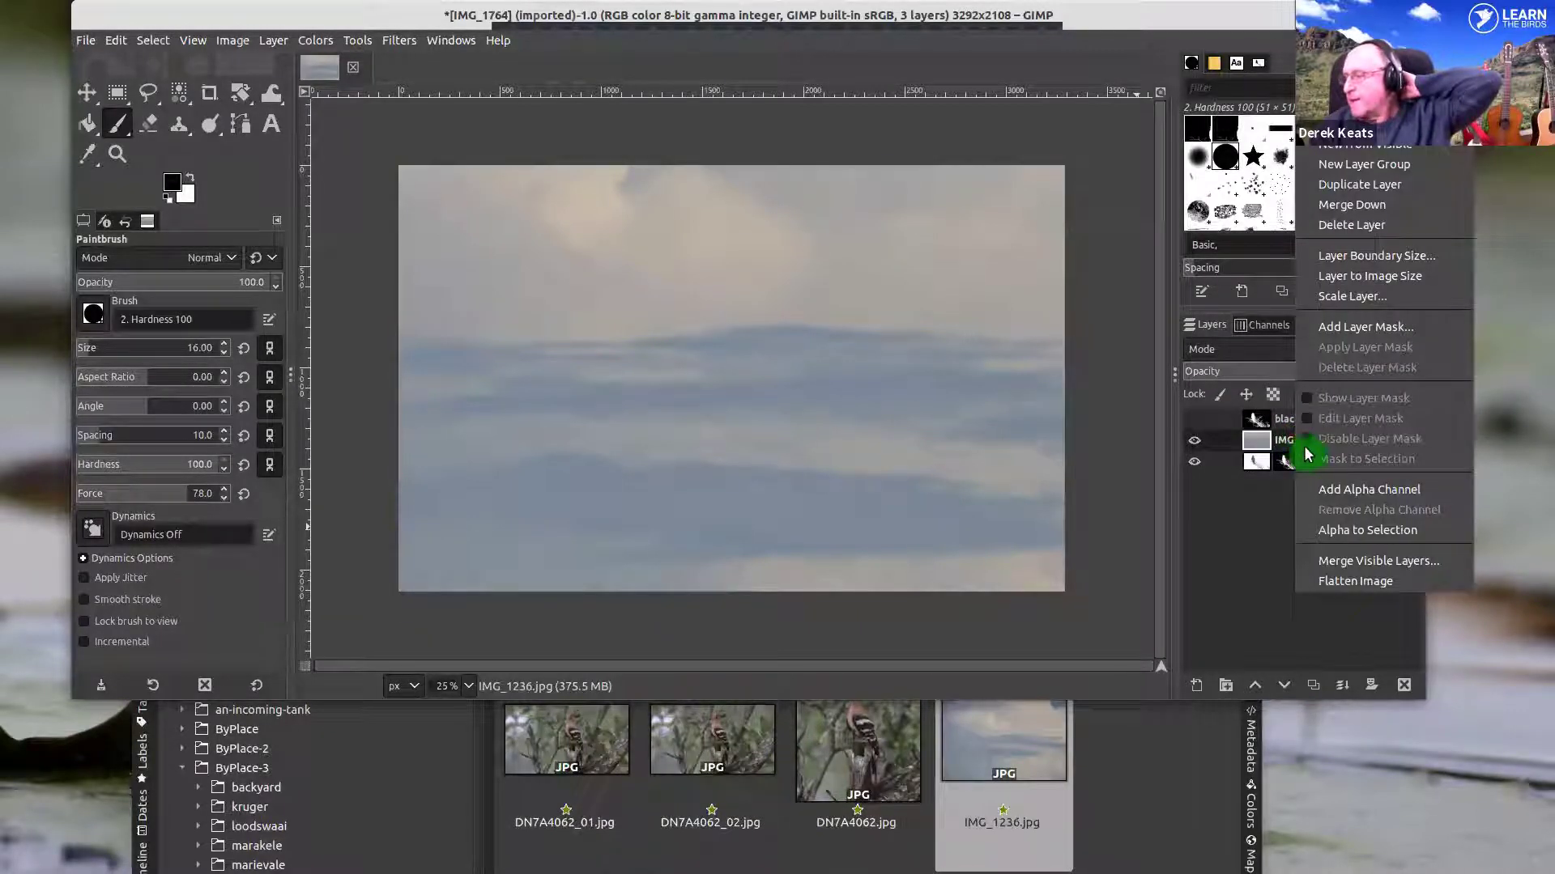
click(1359, 303)
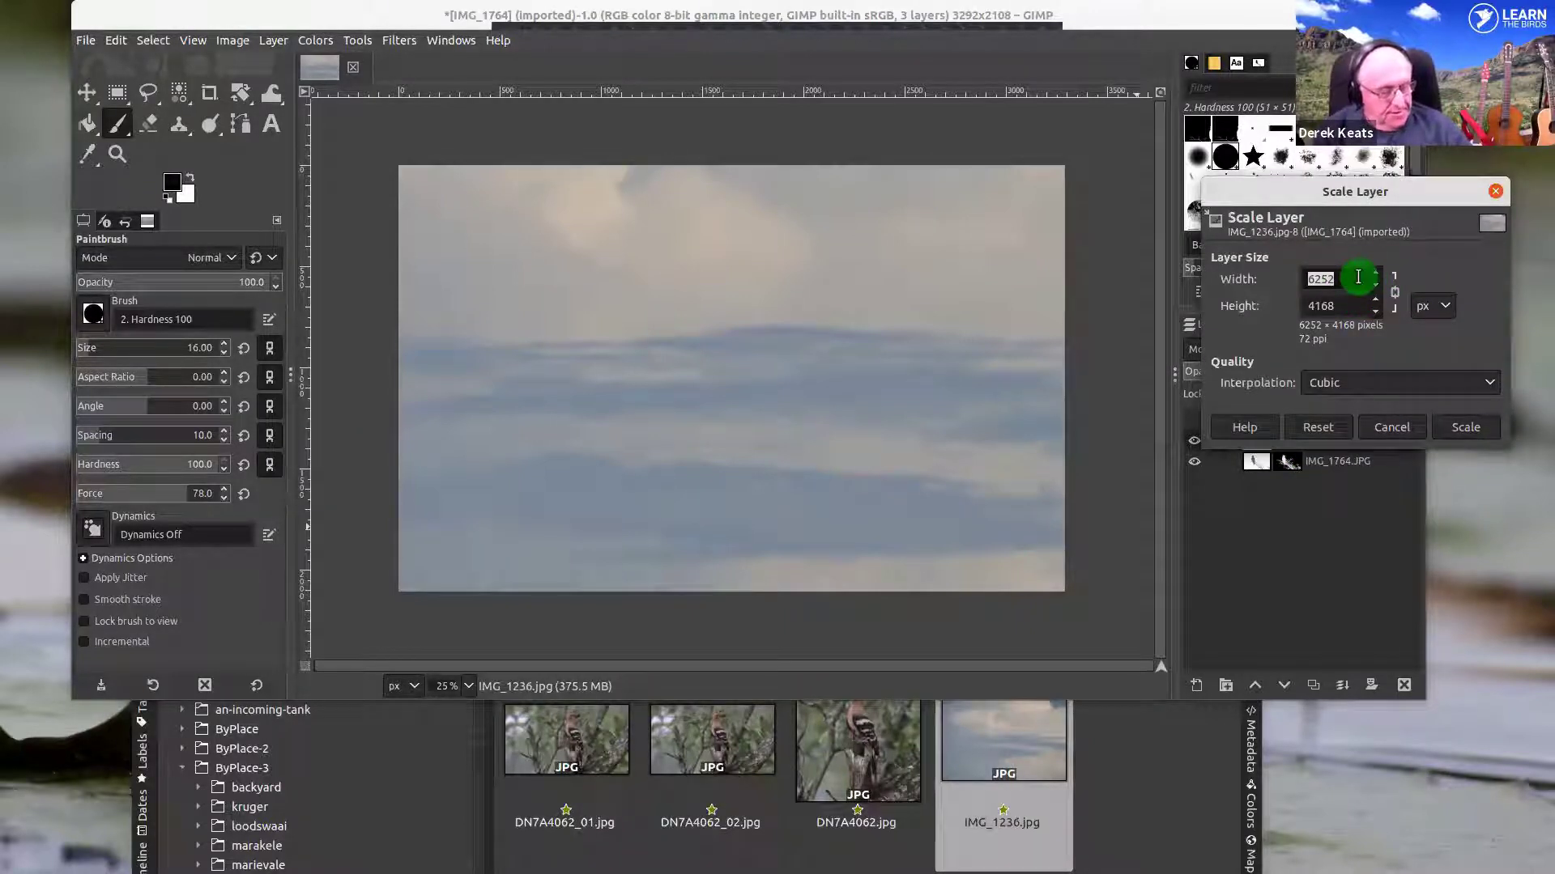
text(3300)
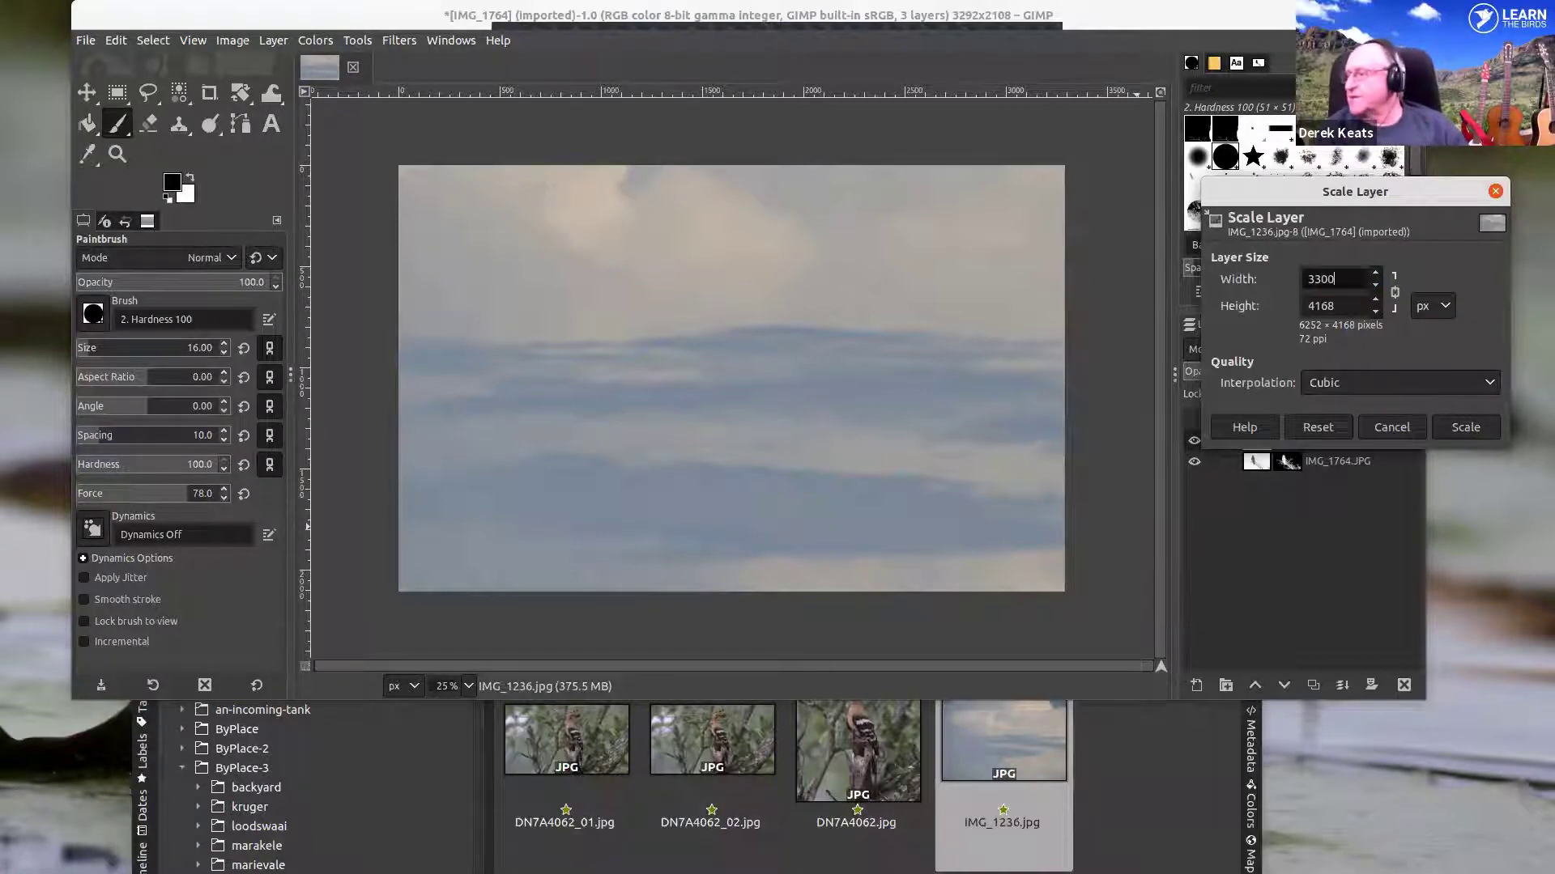
click(1471, 435)
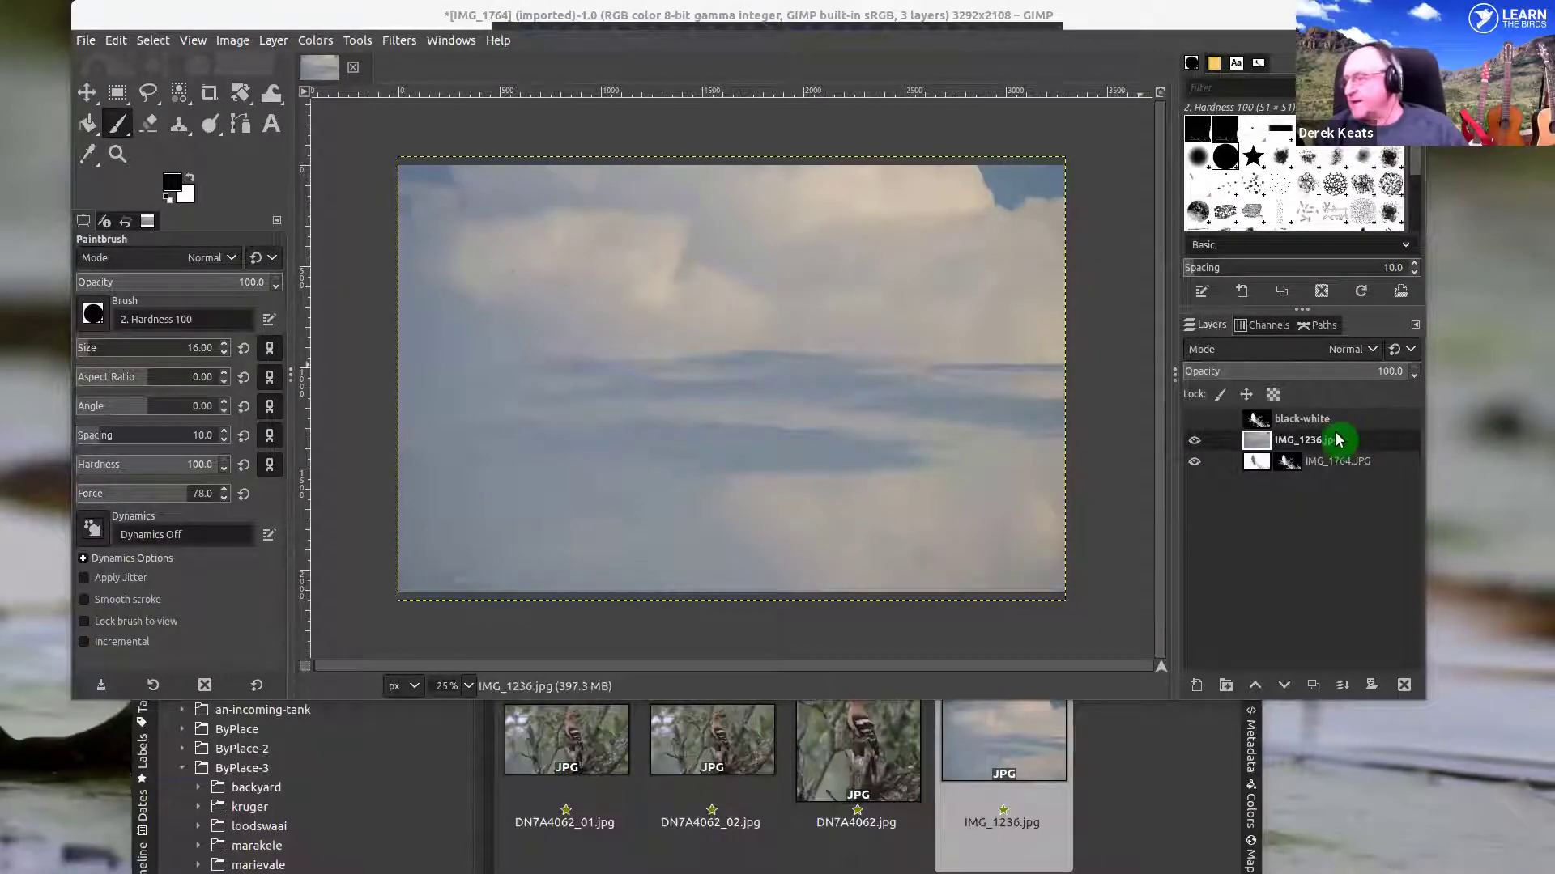
drag(1336, 440, 1325, 486)
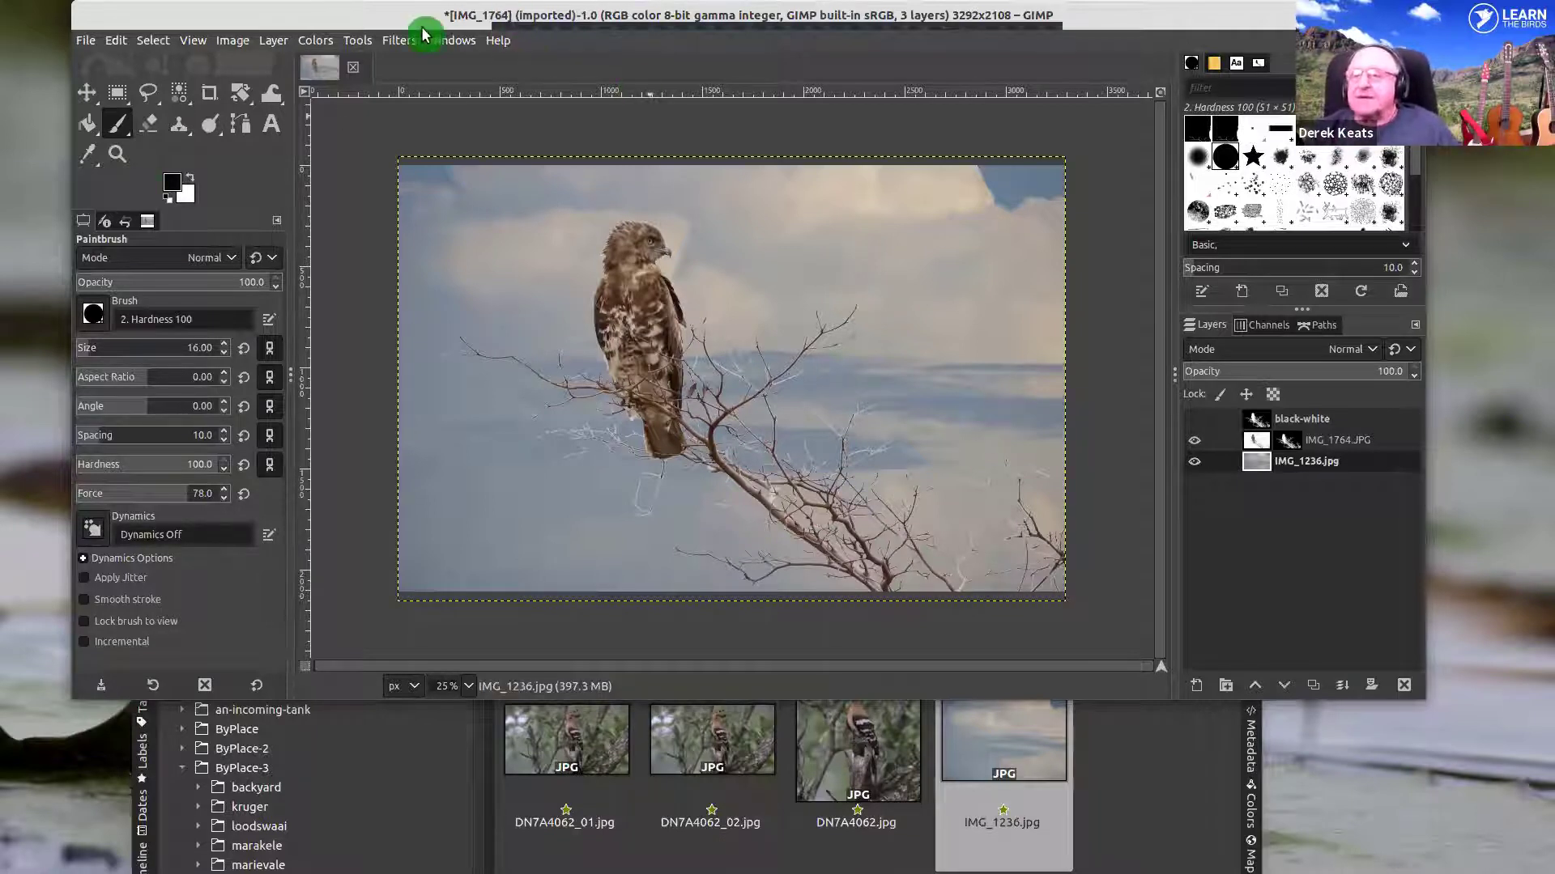
- Apply a Gaussian Blur stronger than the default to the IMG_1236.jpg cloud layer
click(398, 40)
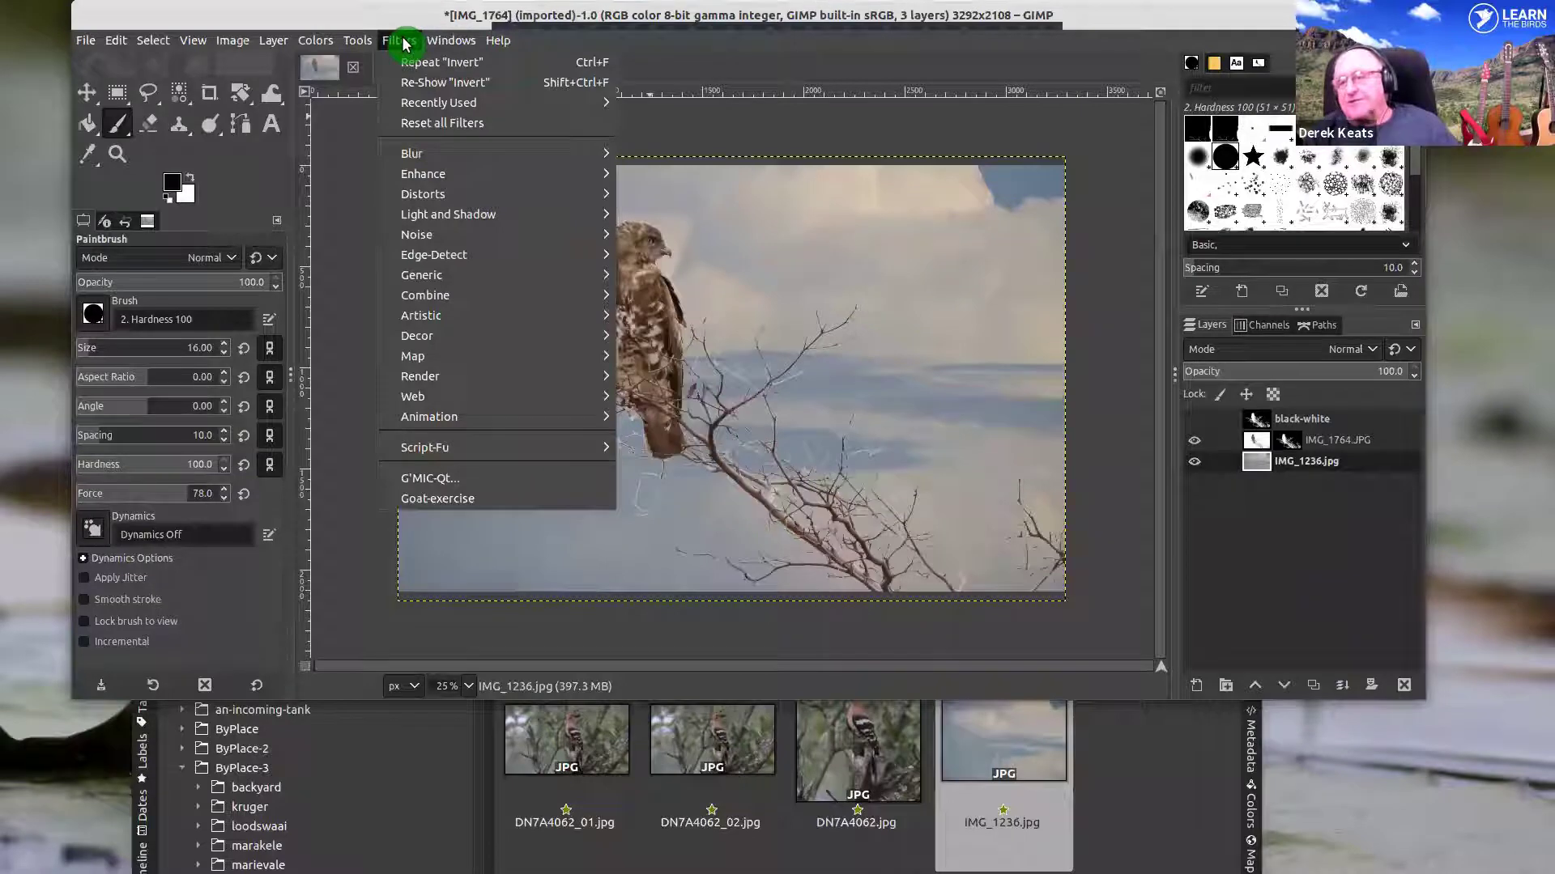
click(416, 154)
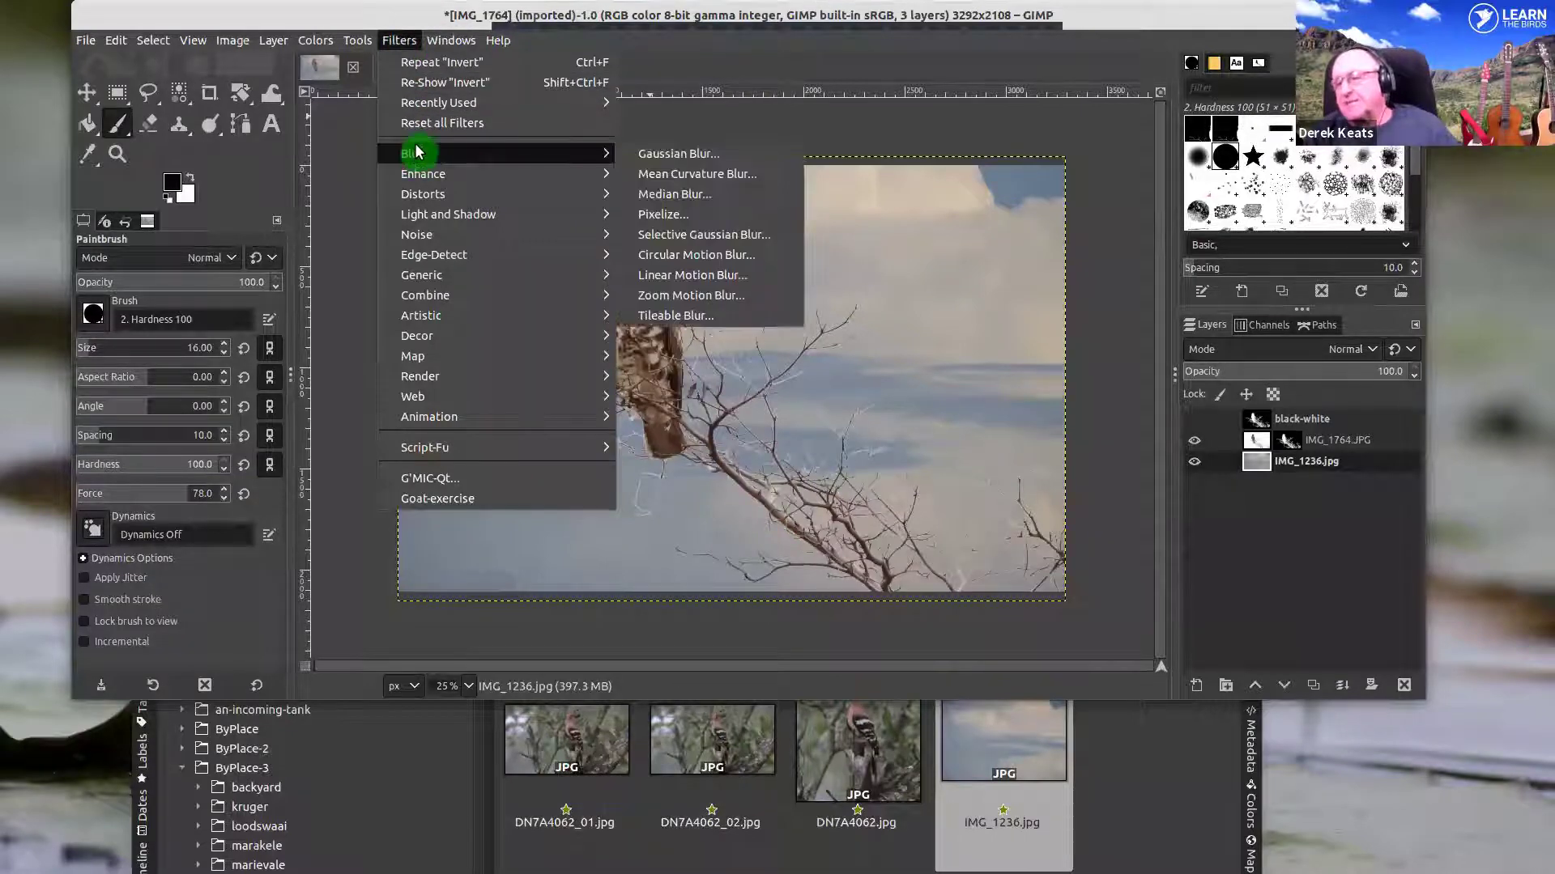
click(678, 154)
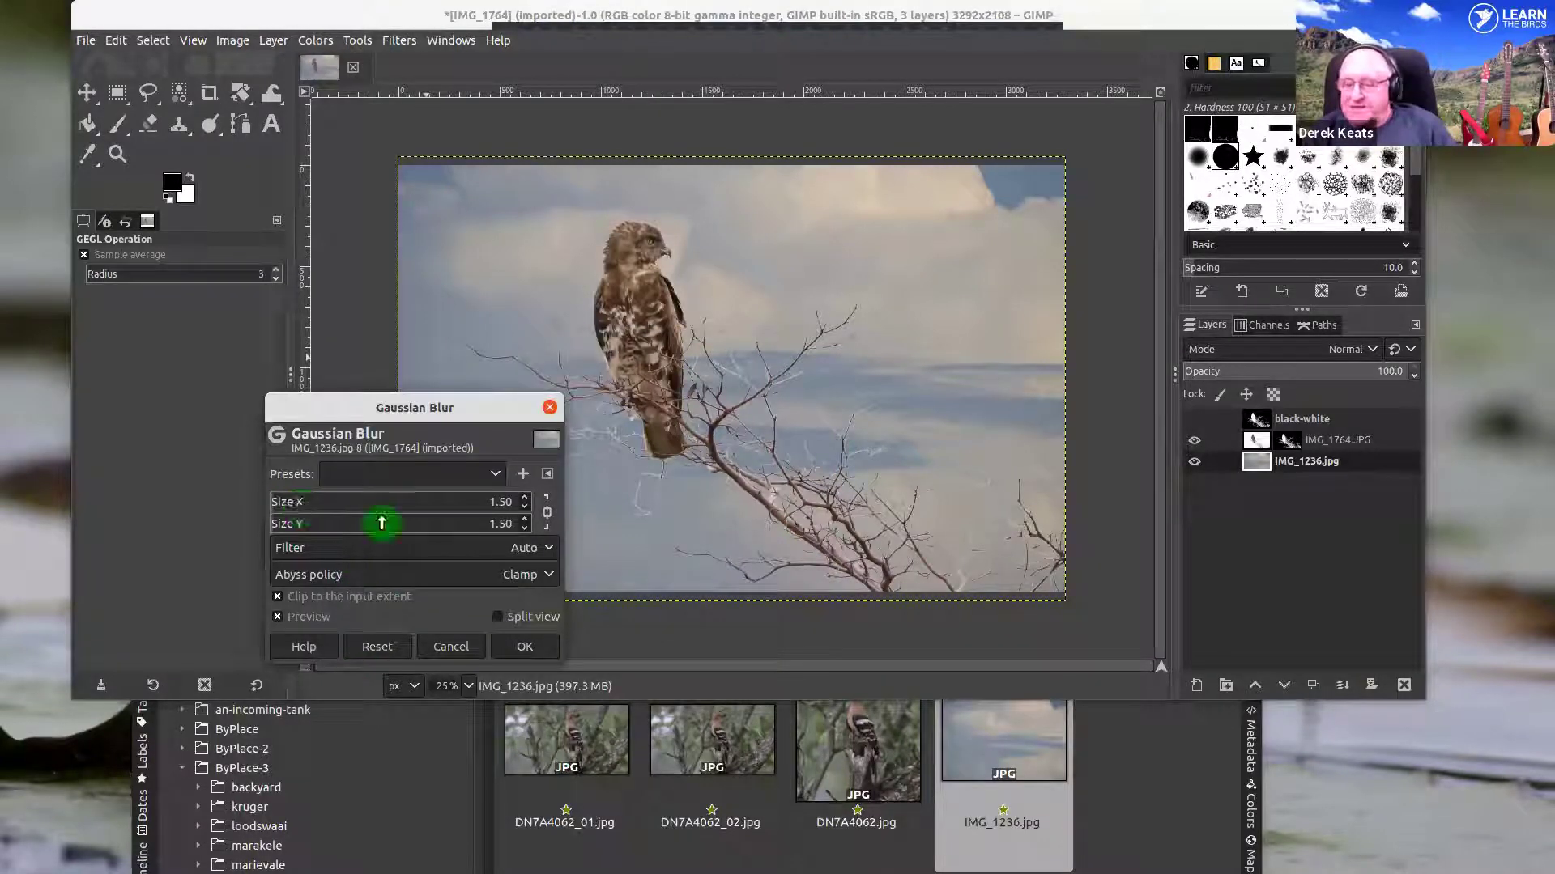
drag(285, 512, 333, 507)
click(528, 648)
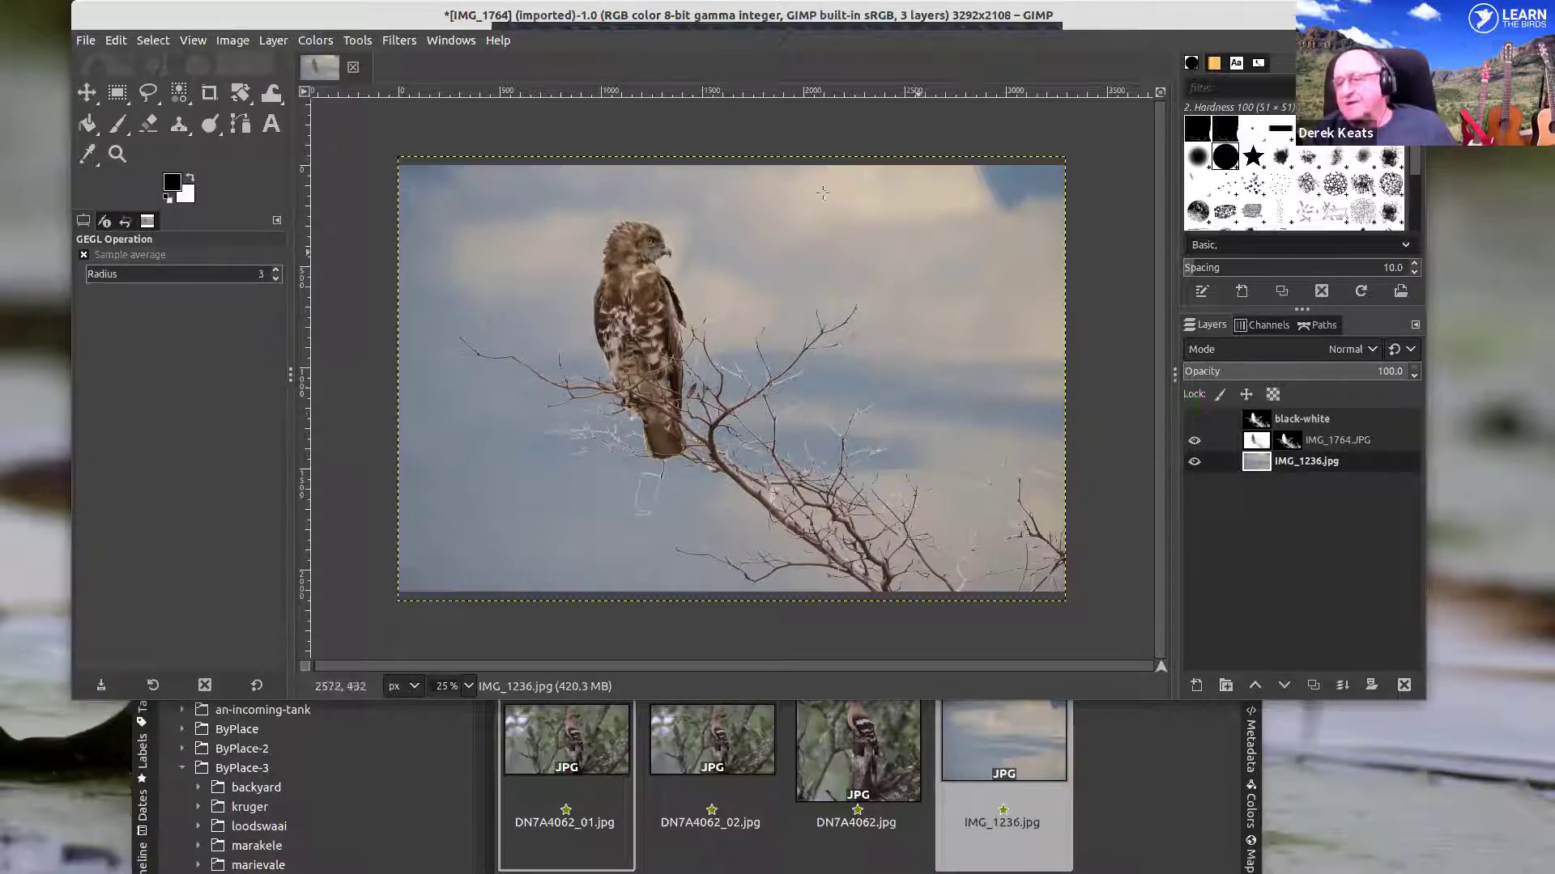
- Blur the IMG_1236.jpg cloud layer a second time by repeating the Gaussian Blur filter
click(1294, 442)
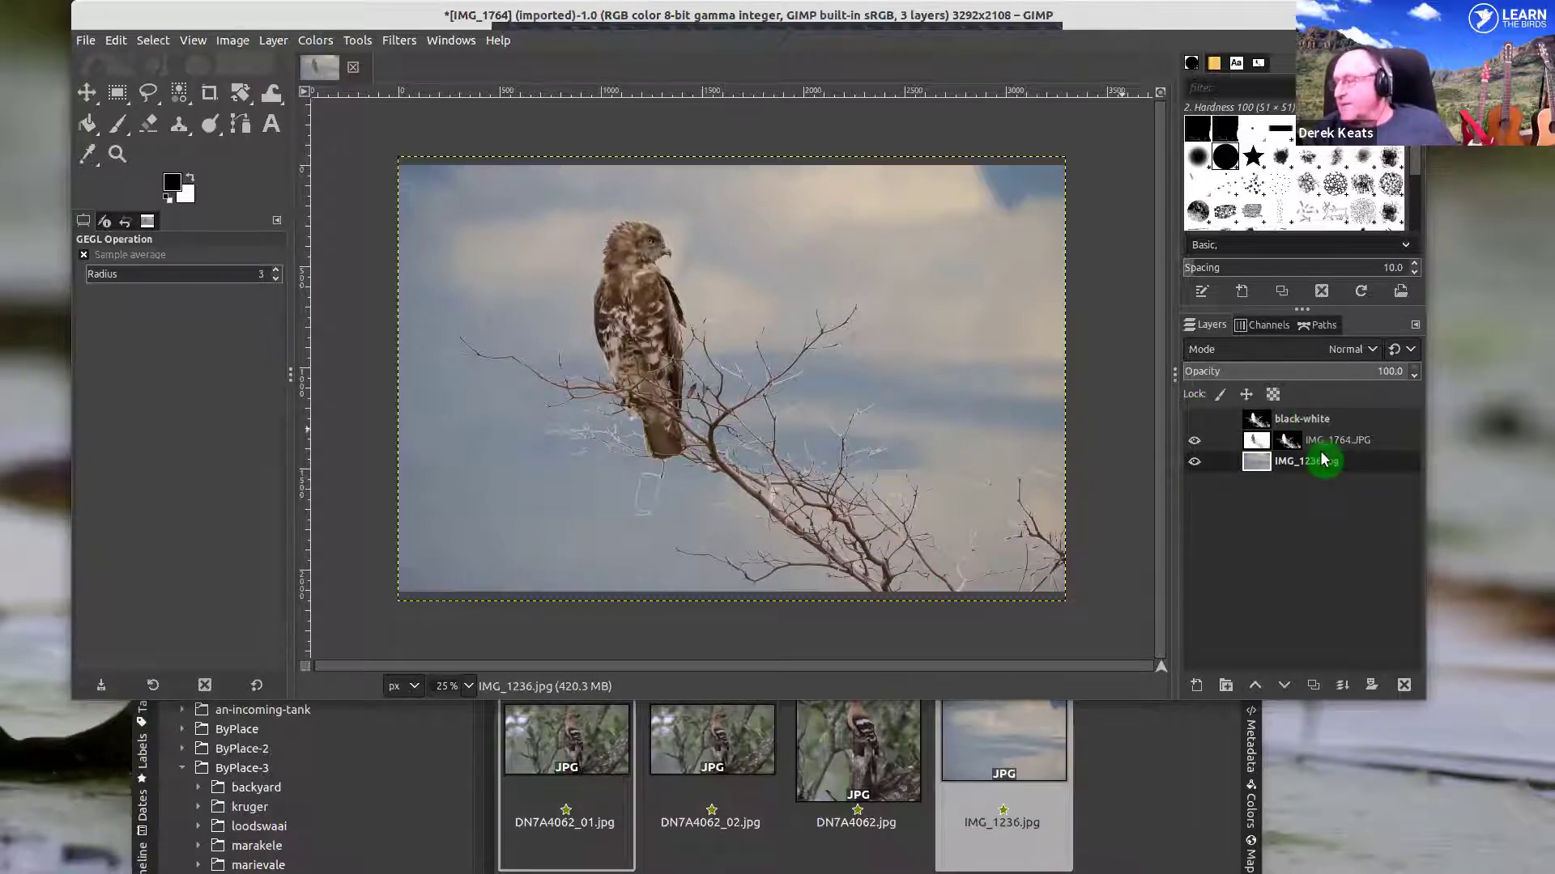
click(1323, 462)
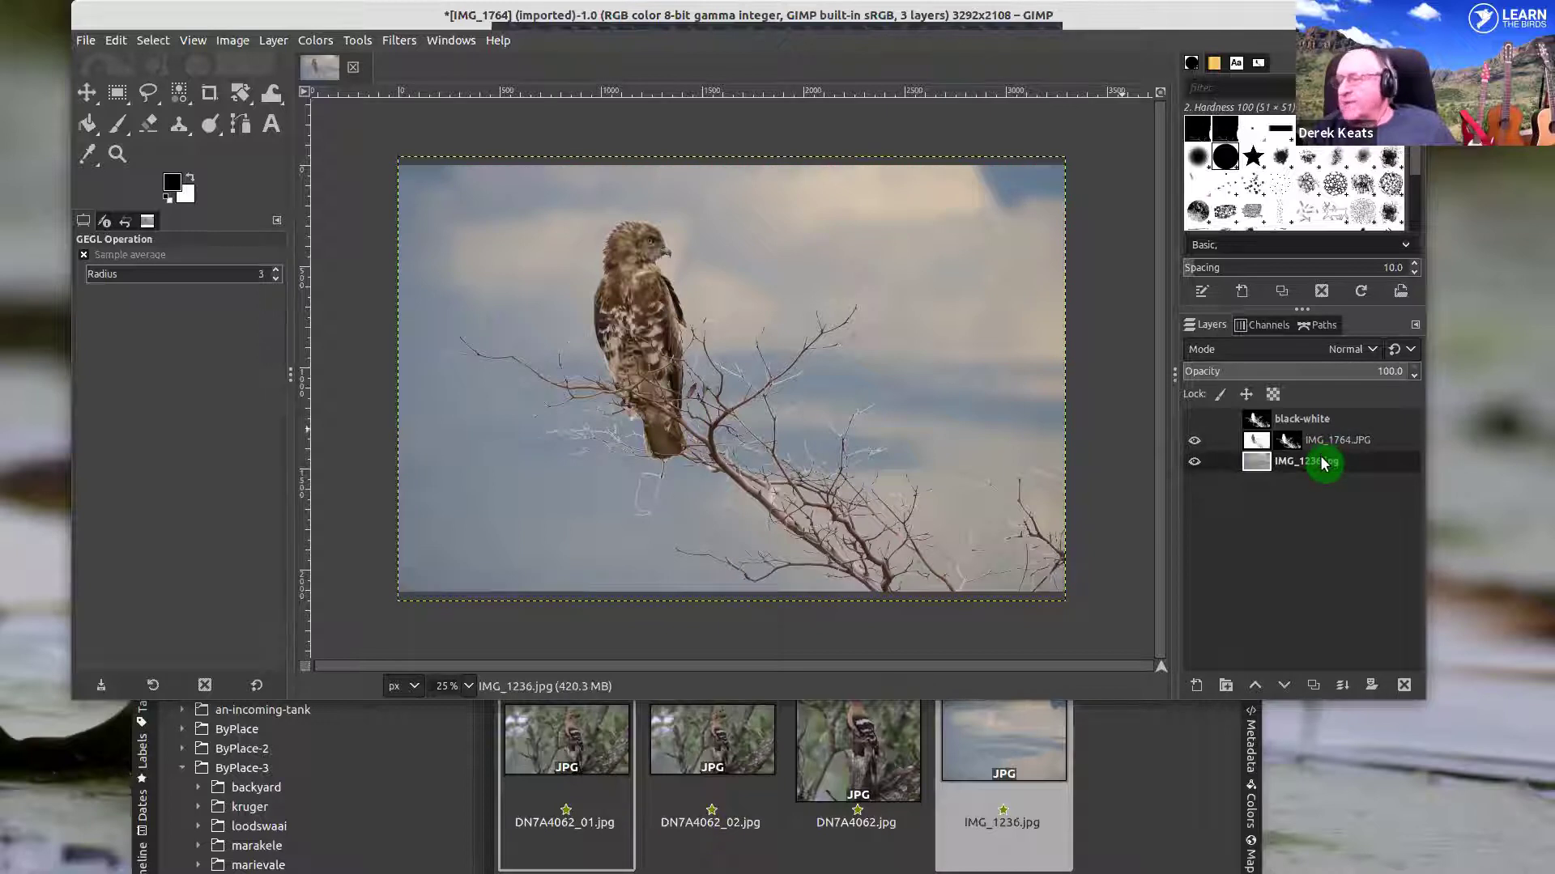
click(399, 42)
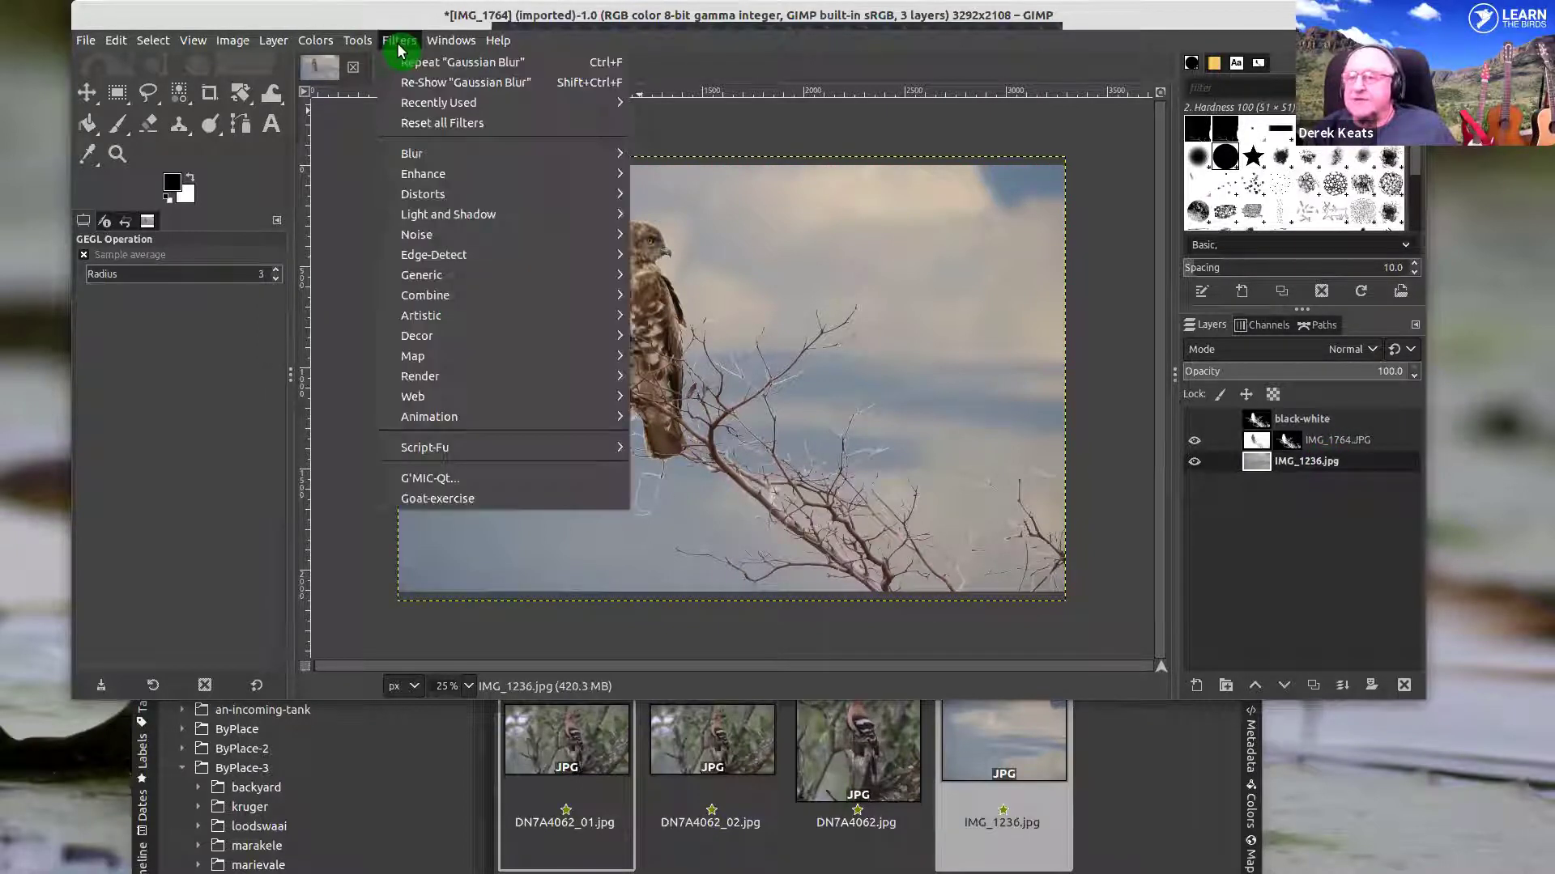
click(728, 130)
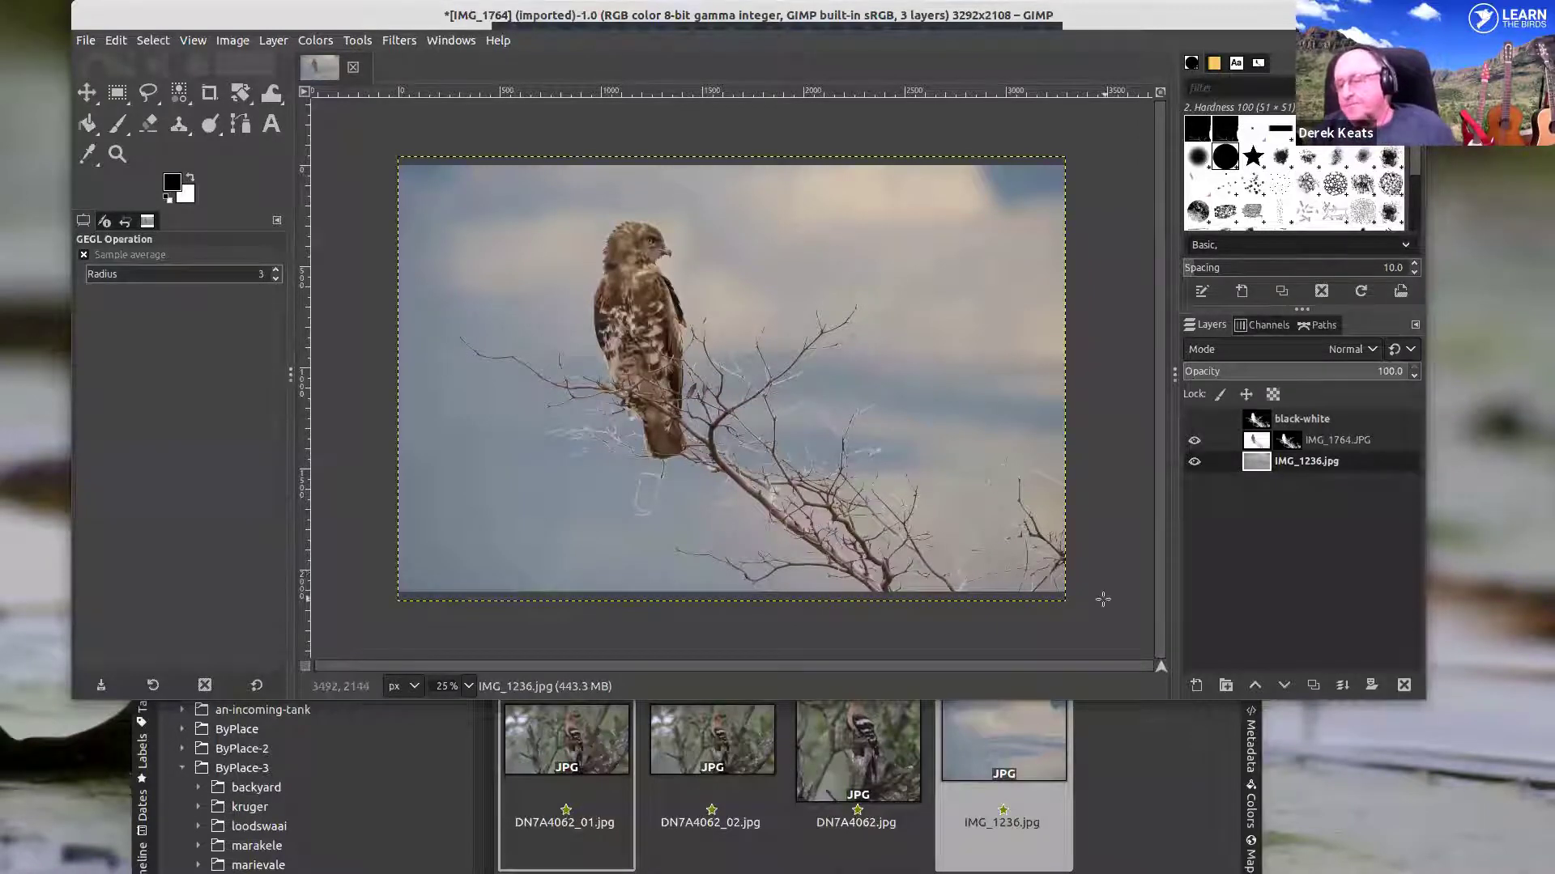
- Maximize the window and save the composite as IMG_1764.xcf in the jpg-edit folder, replacing the existing file
scroll(684, 502, up, 7)
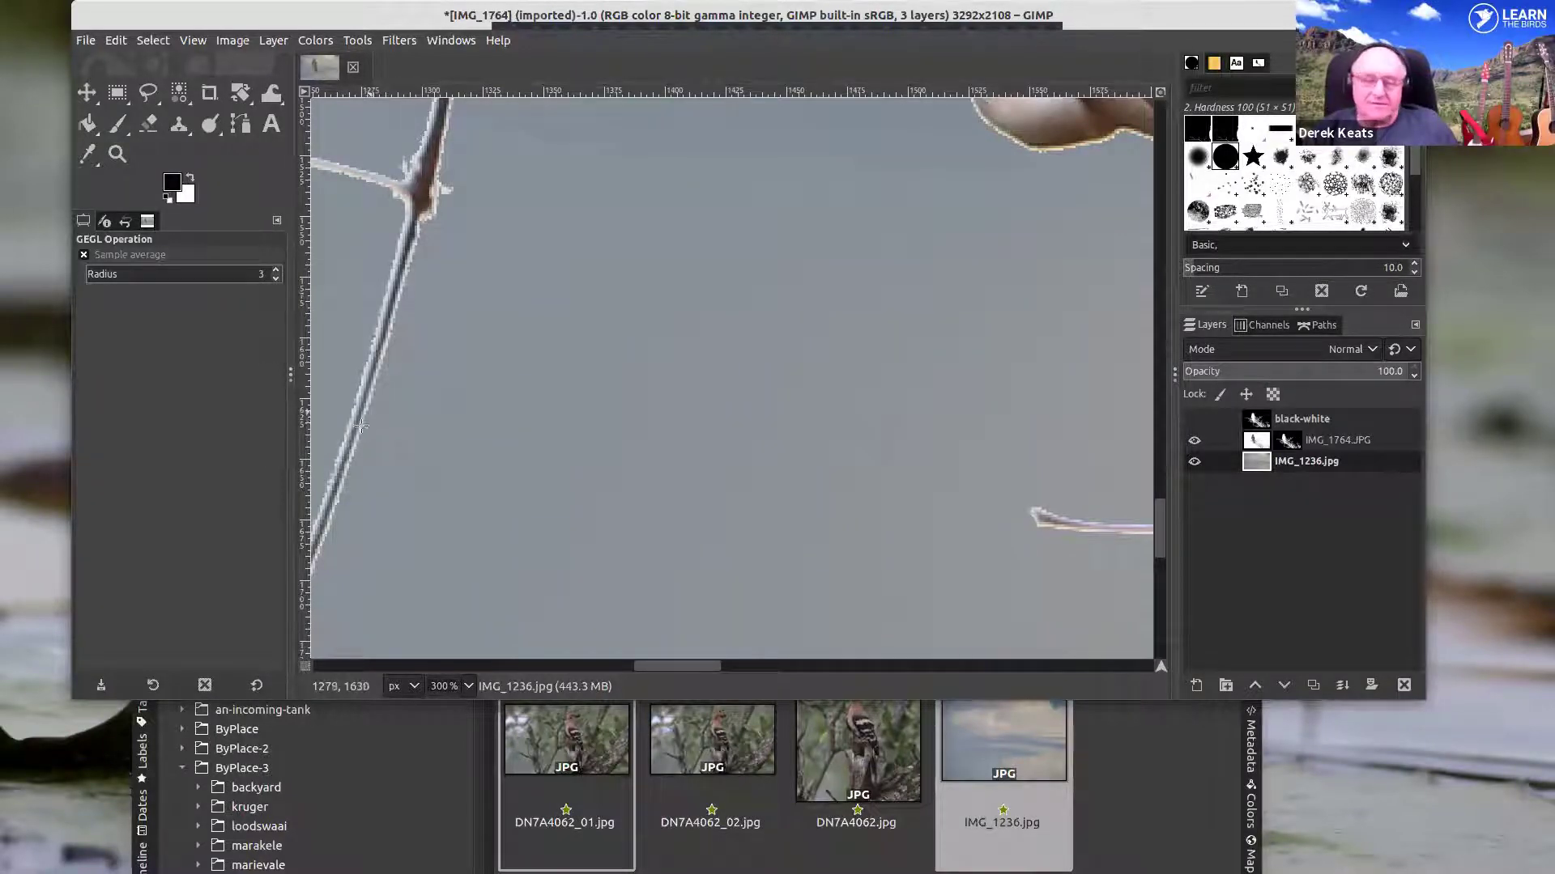
scroll(582, 303, down, 8)
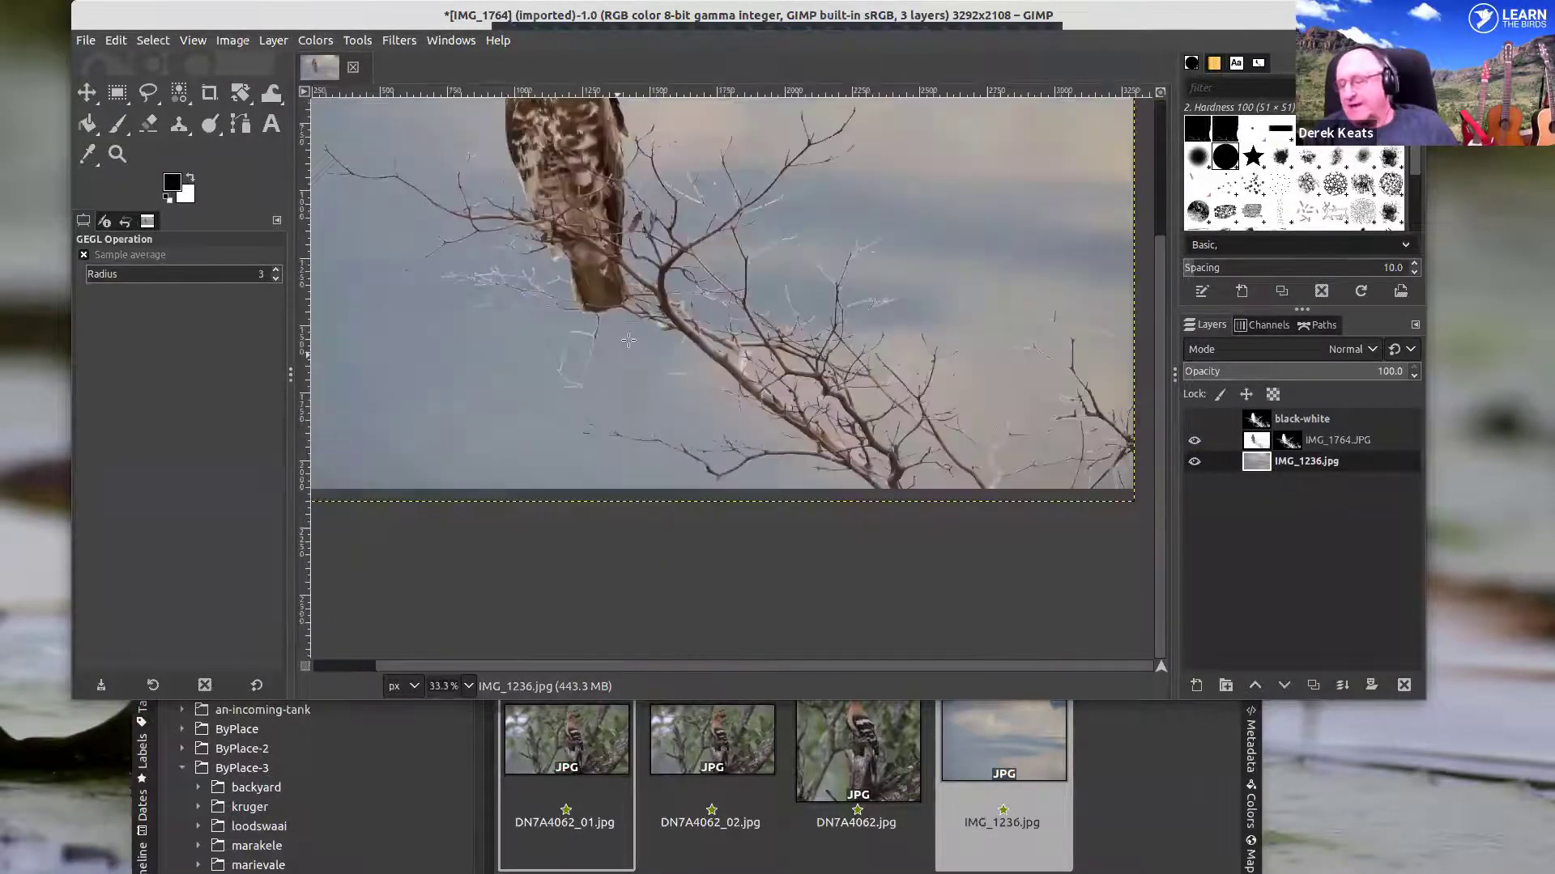
scroll(389, 239, up, 2)
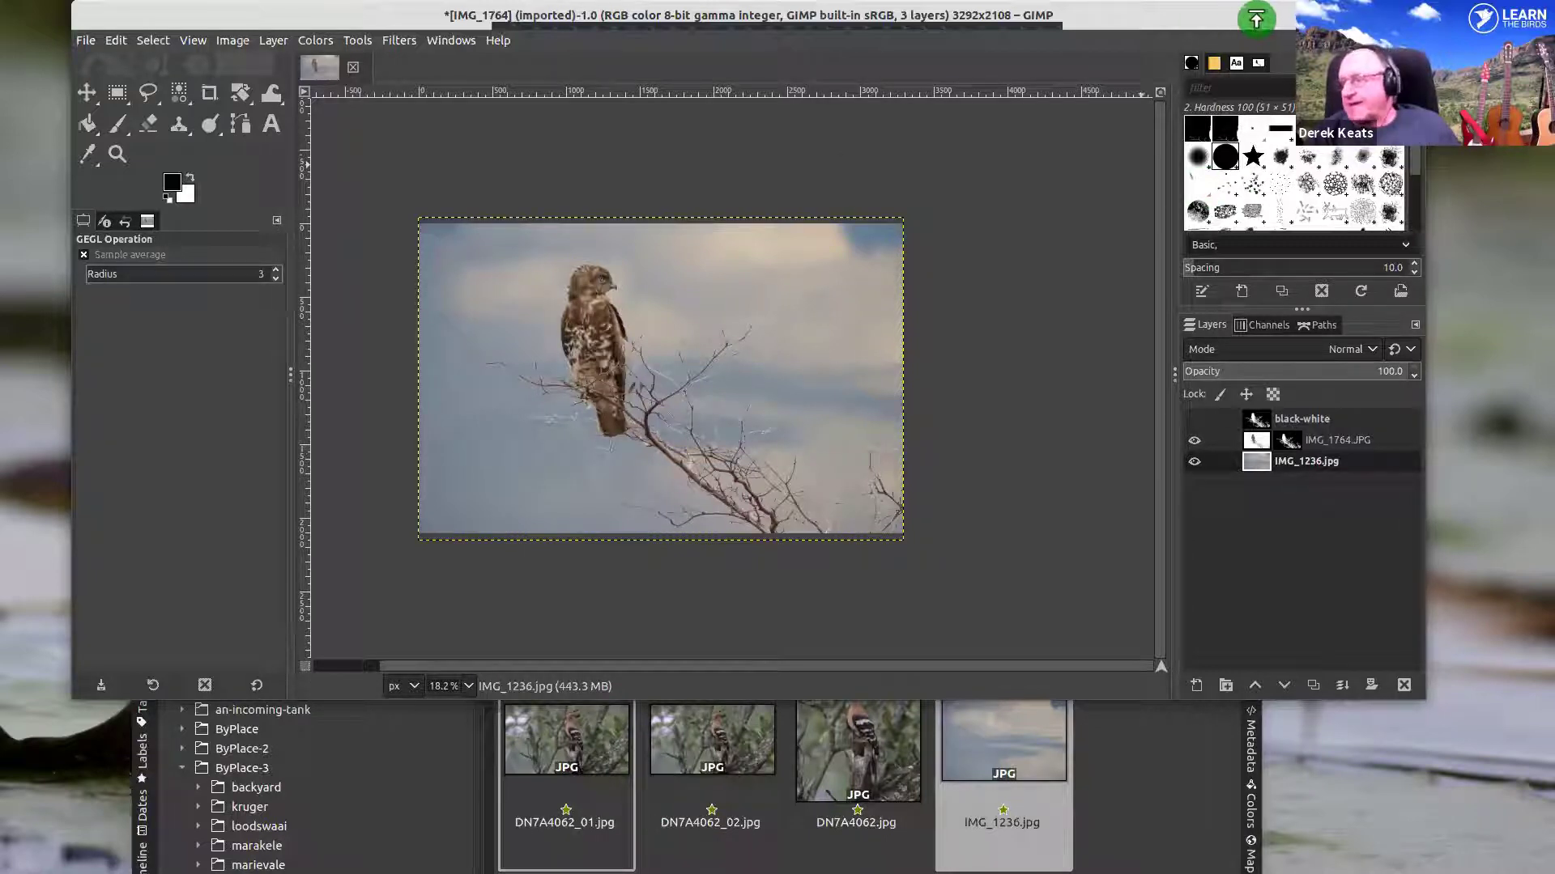
drag(1159, 16, 1198, 2)
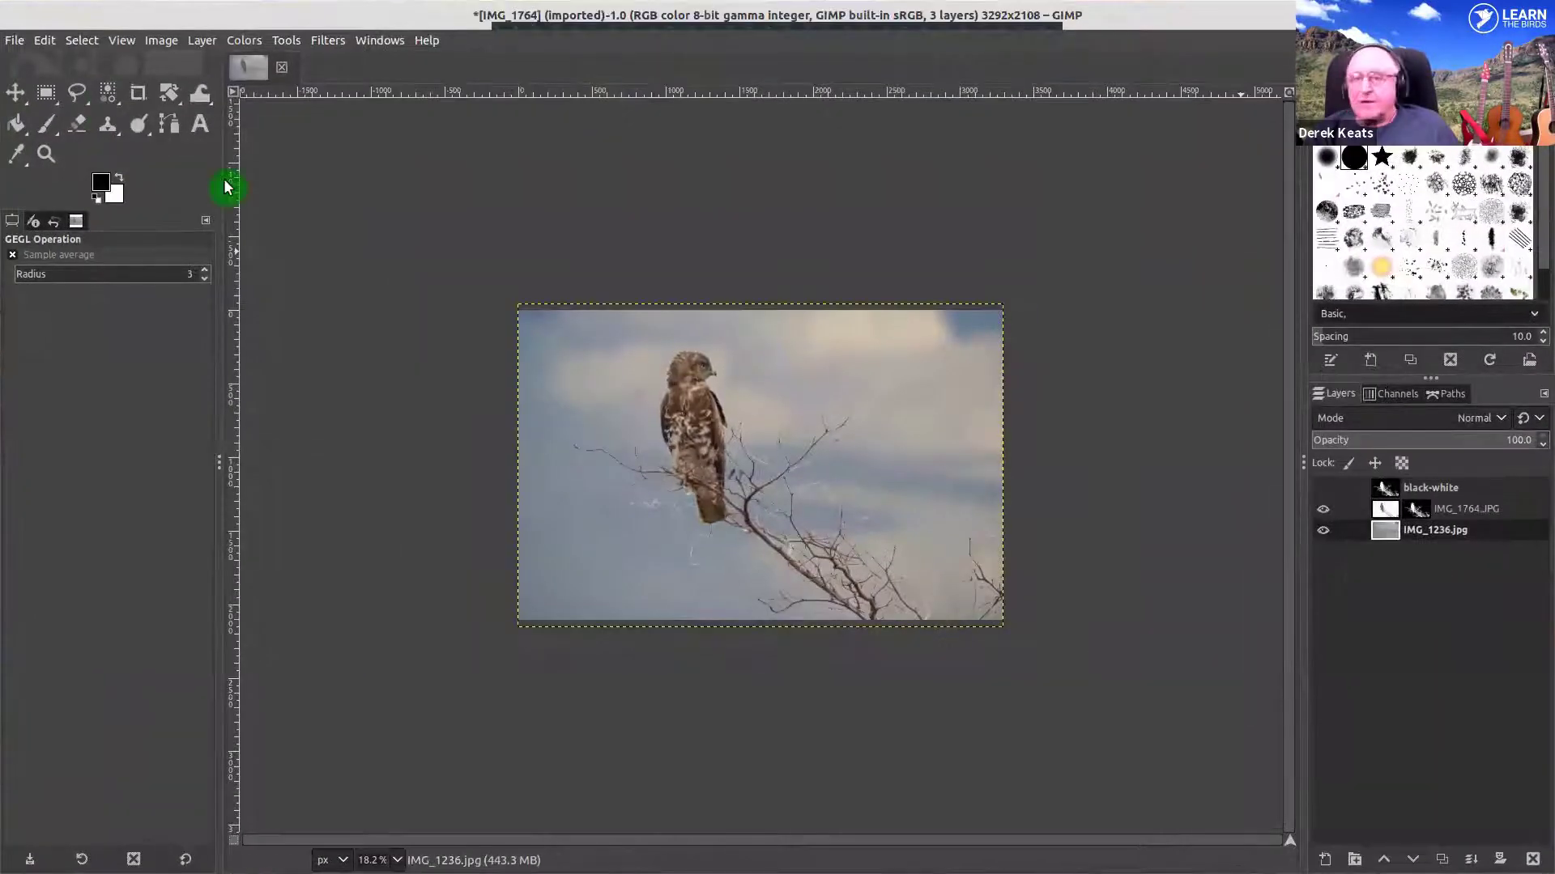
click(14, 40)
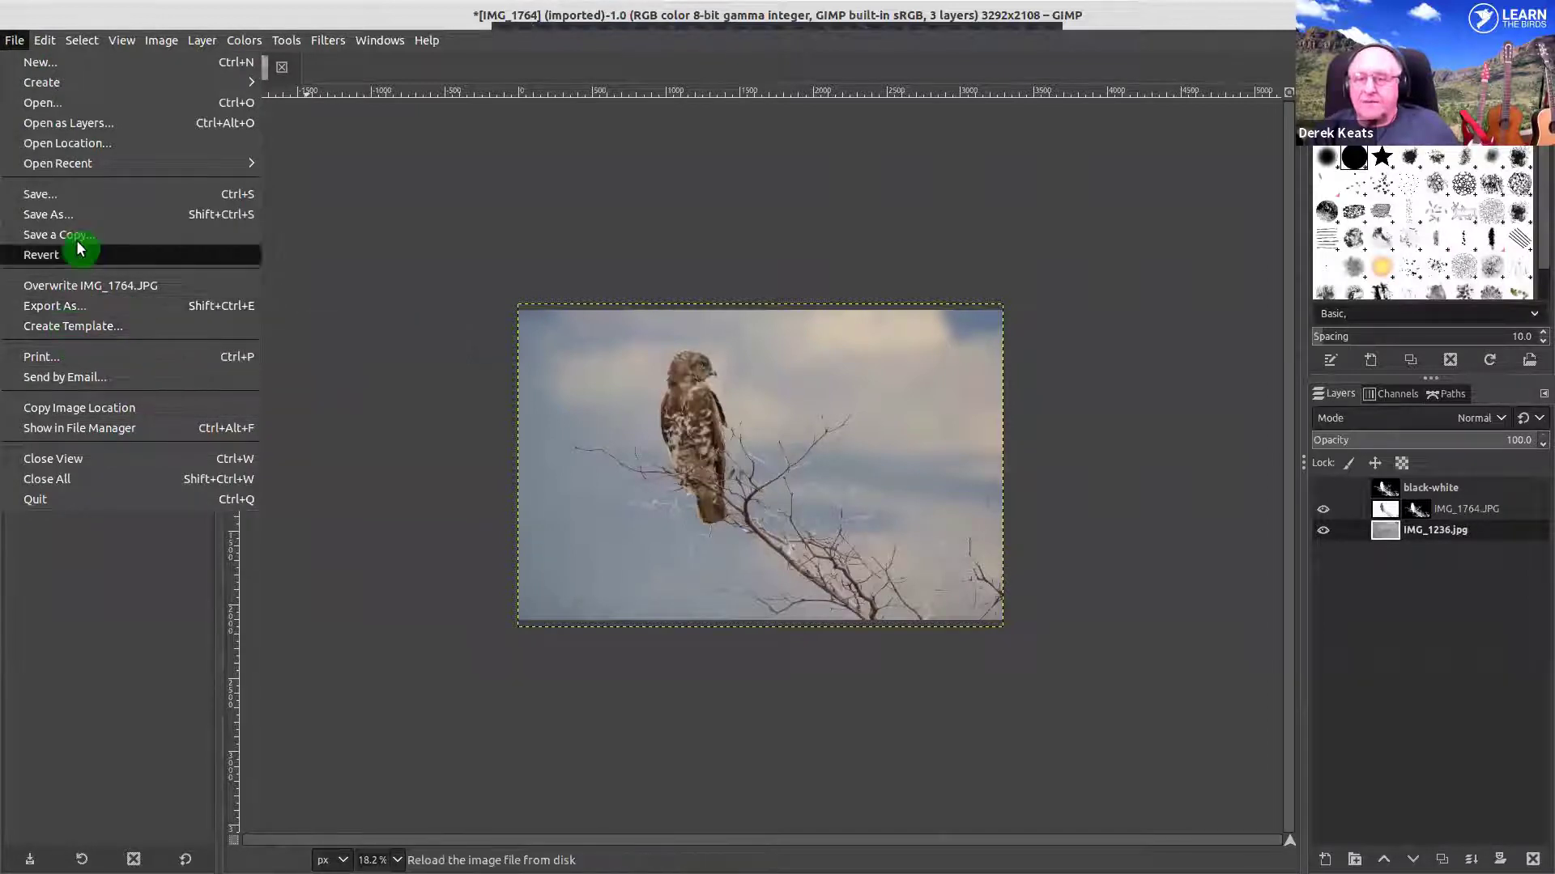
click(83, 206)
click(1126, 769)
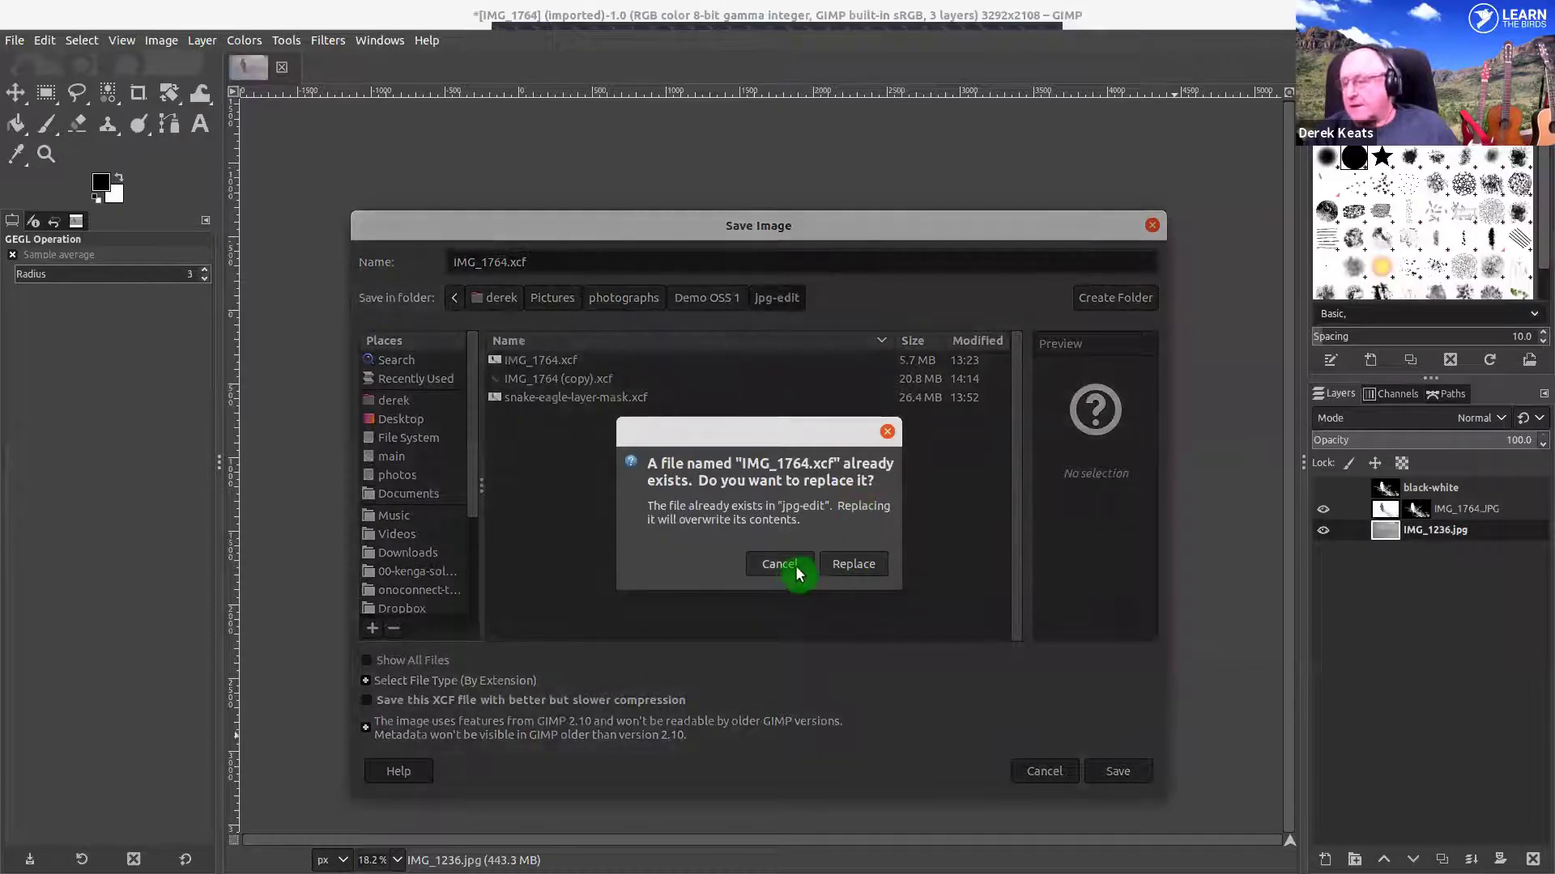
click(826, 564)
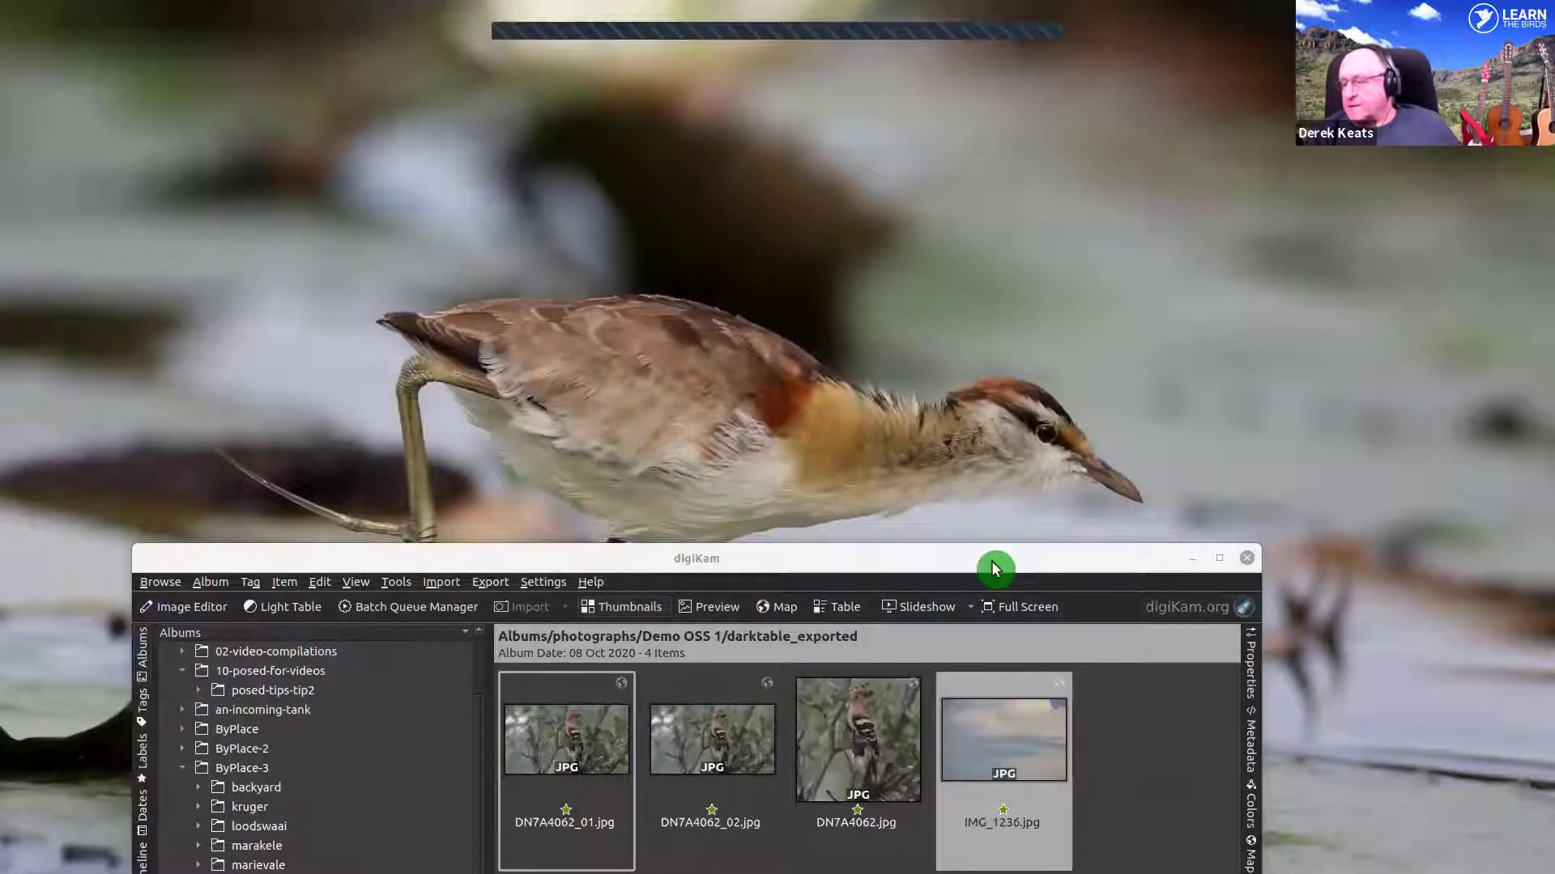
- From digiKam's jpg-edit album under Demo OSS 1, open rattling-cisticola.jpg in GIMP, converting it to GIMP built-in sRGB
drag(996, 565, 1093, 130)
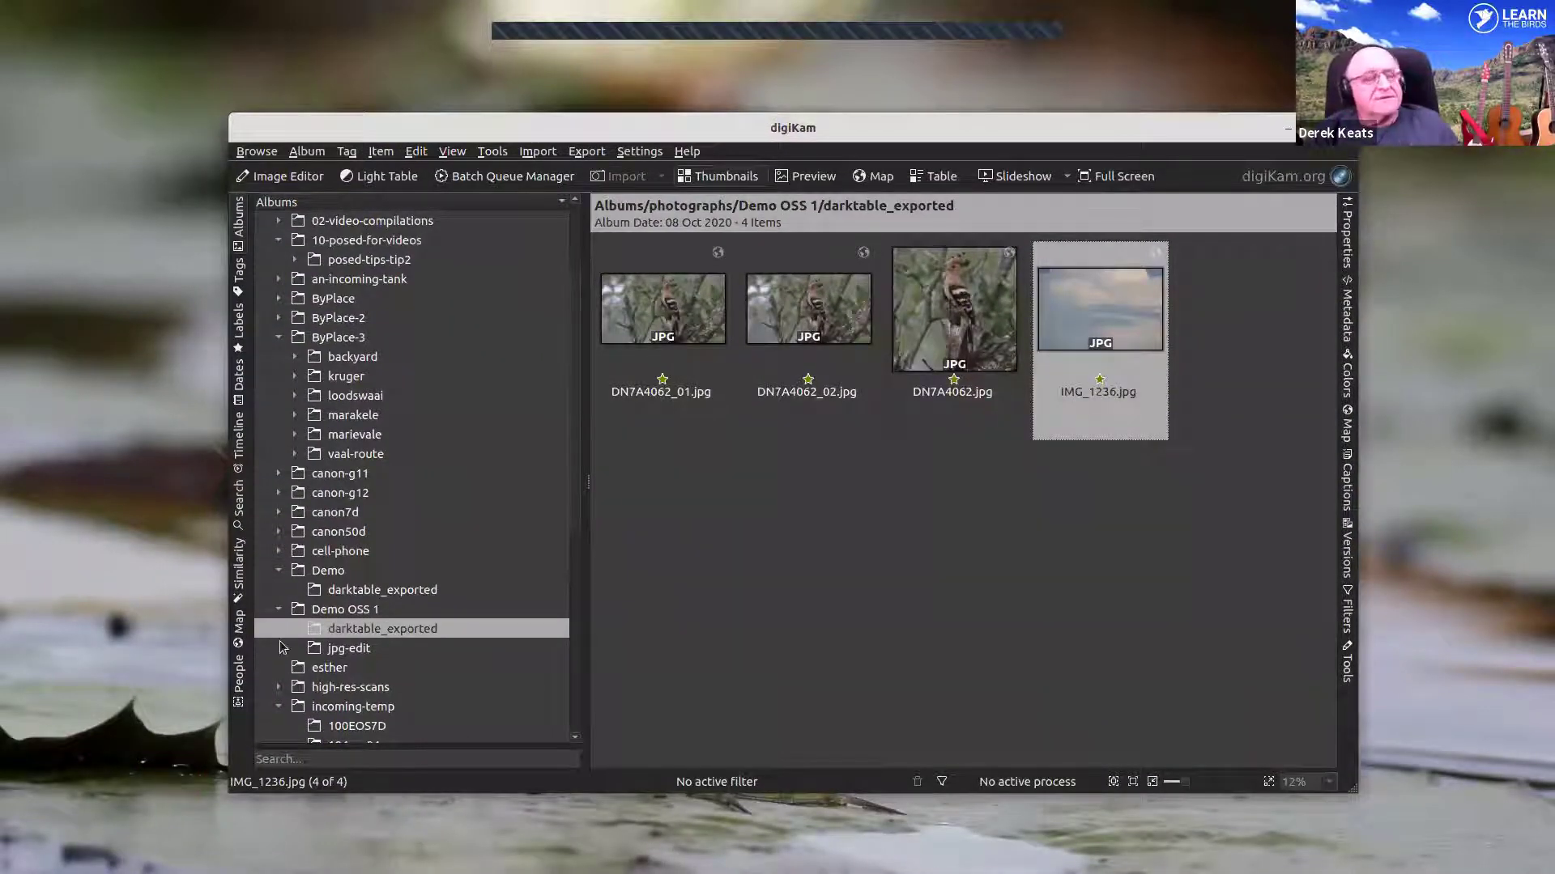
click(371, 653)
click(1049, 318)
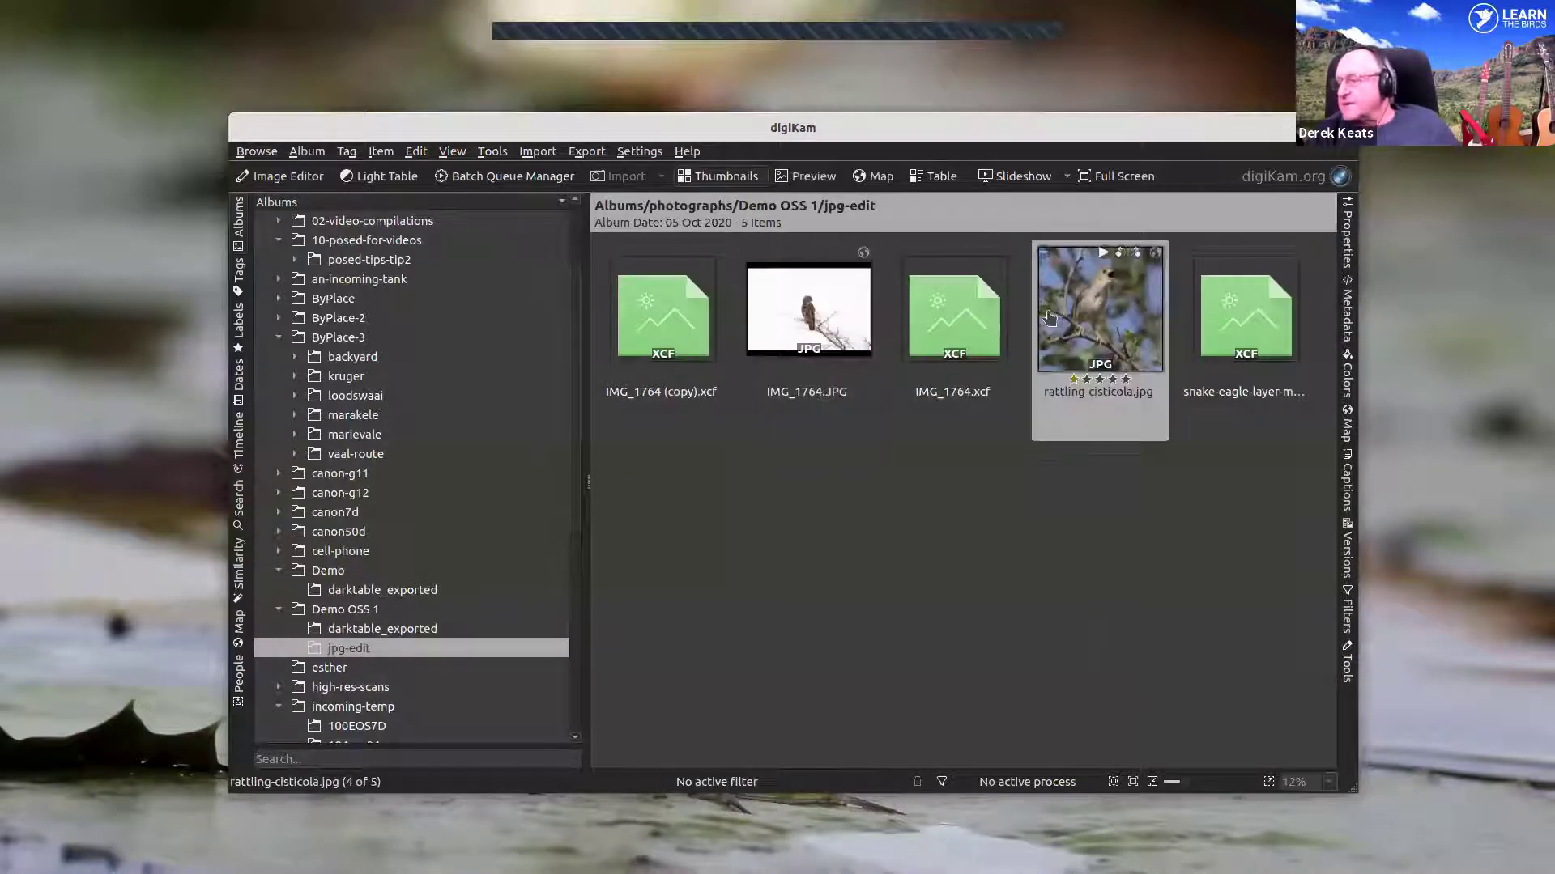
right_click(1104, 327)
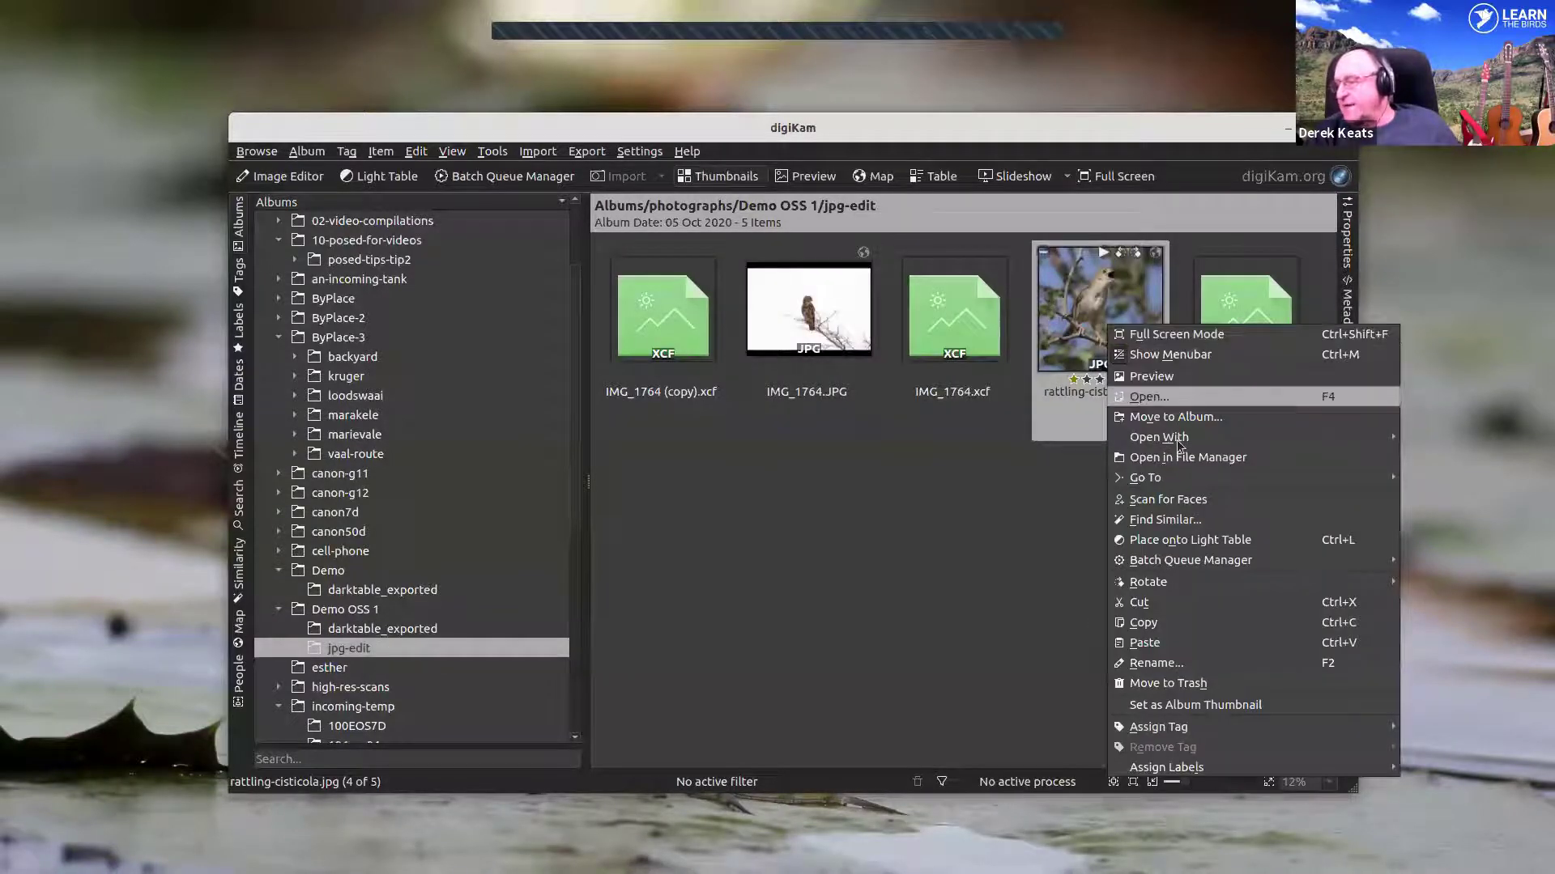
mouse_move(1181, 442)
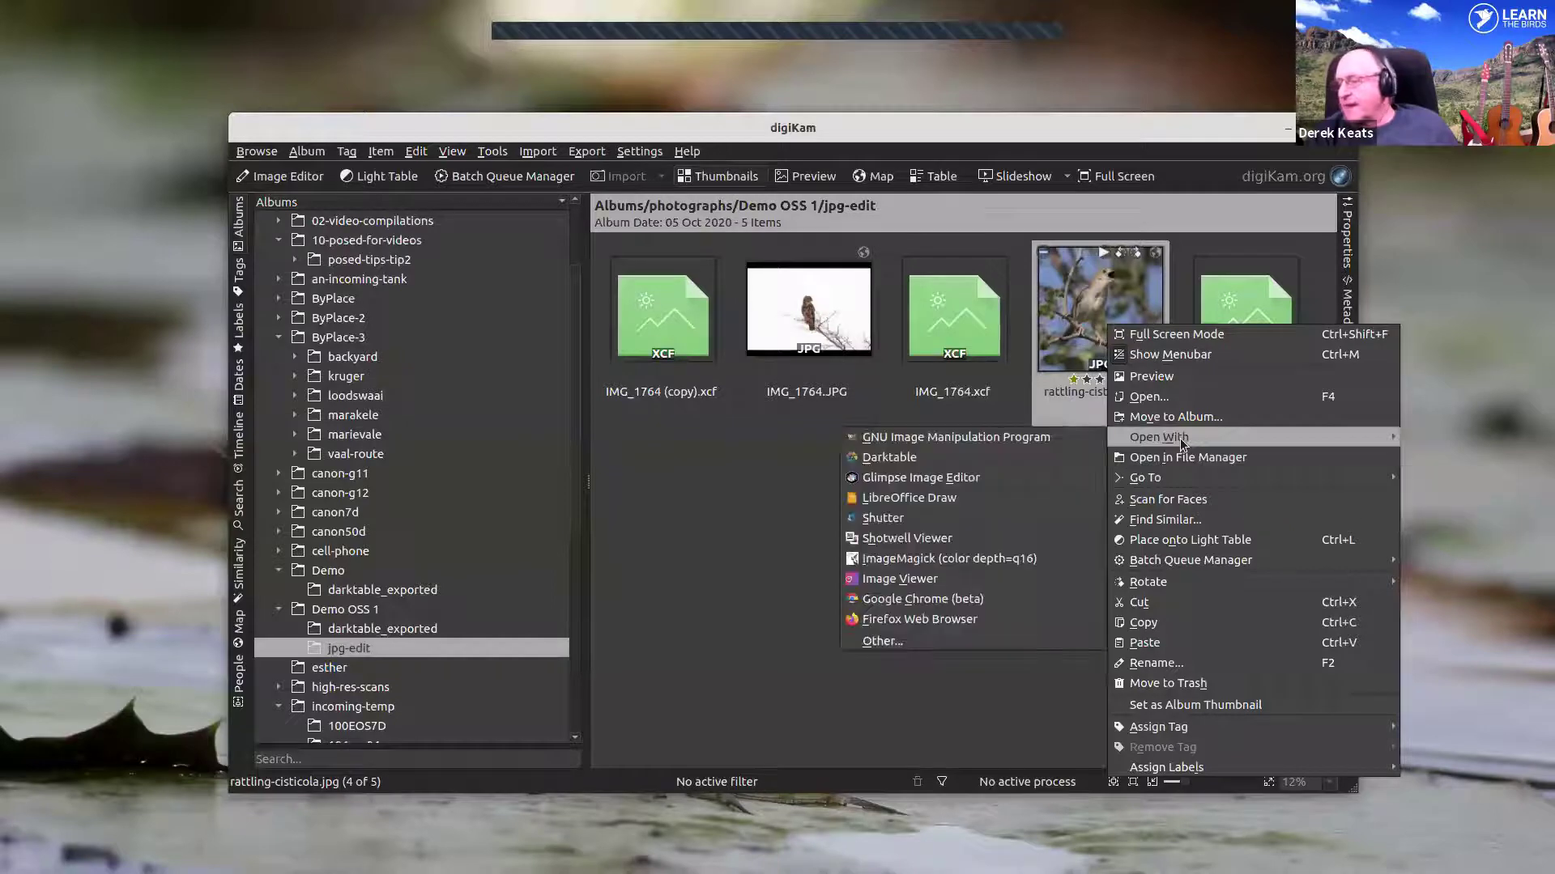
click(959, 439)
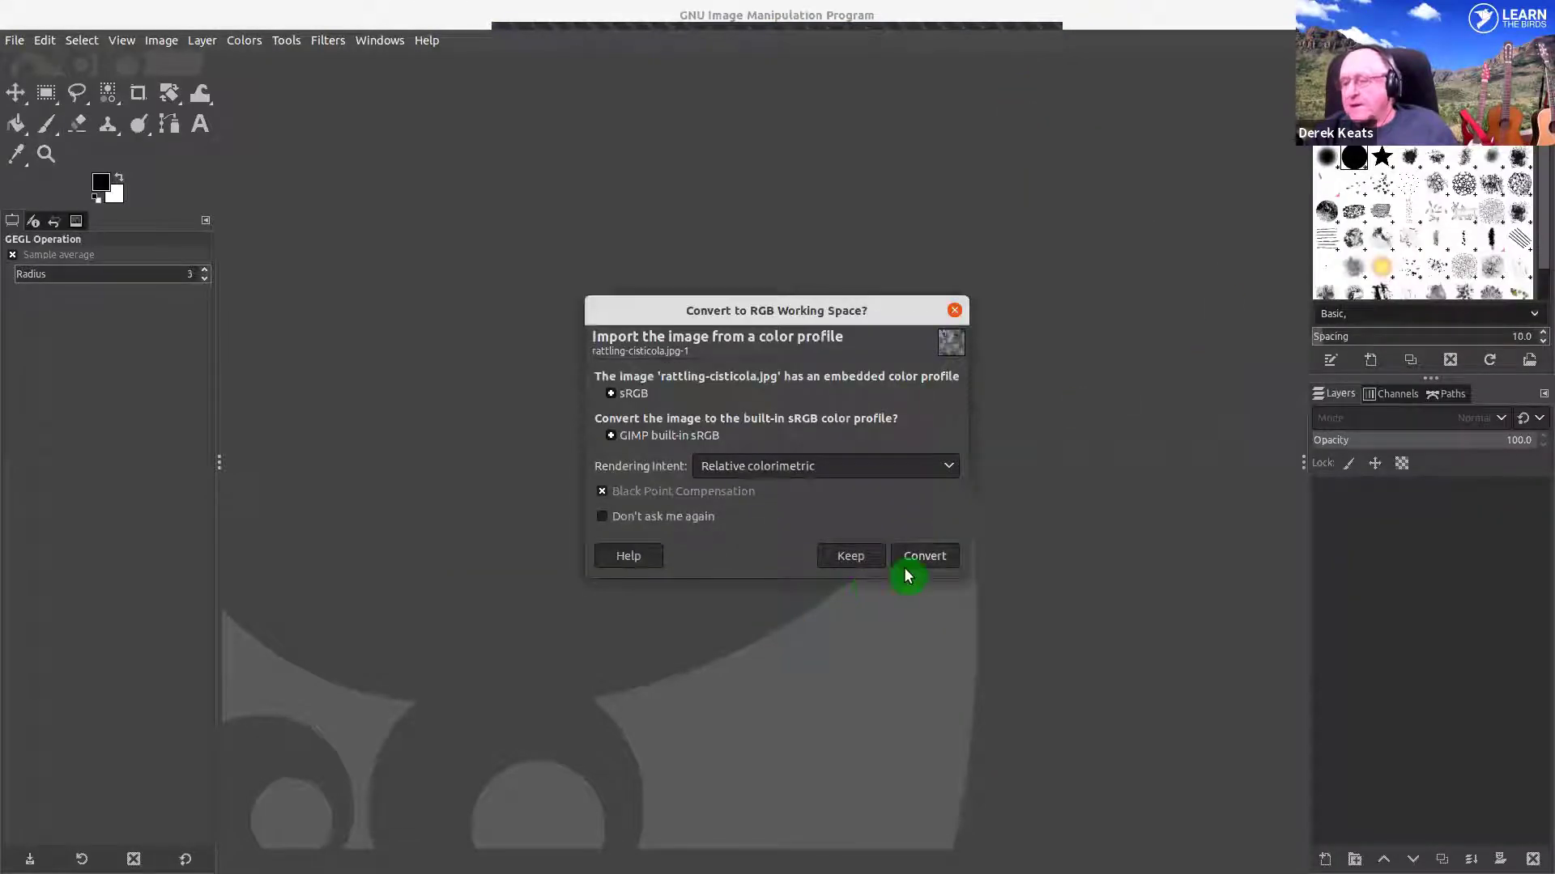
click(924, 555)
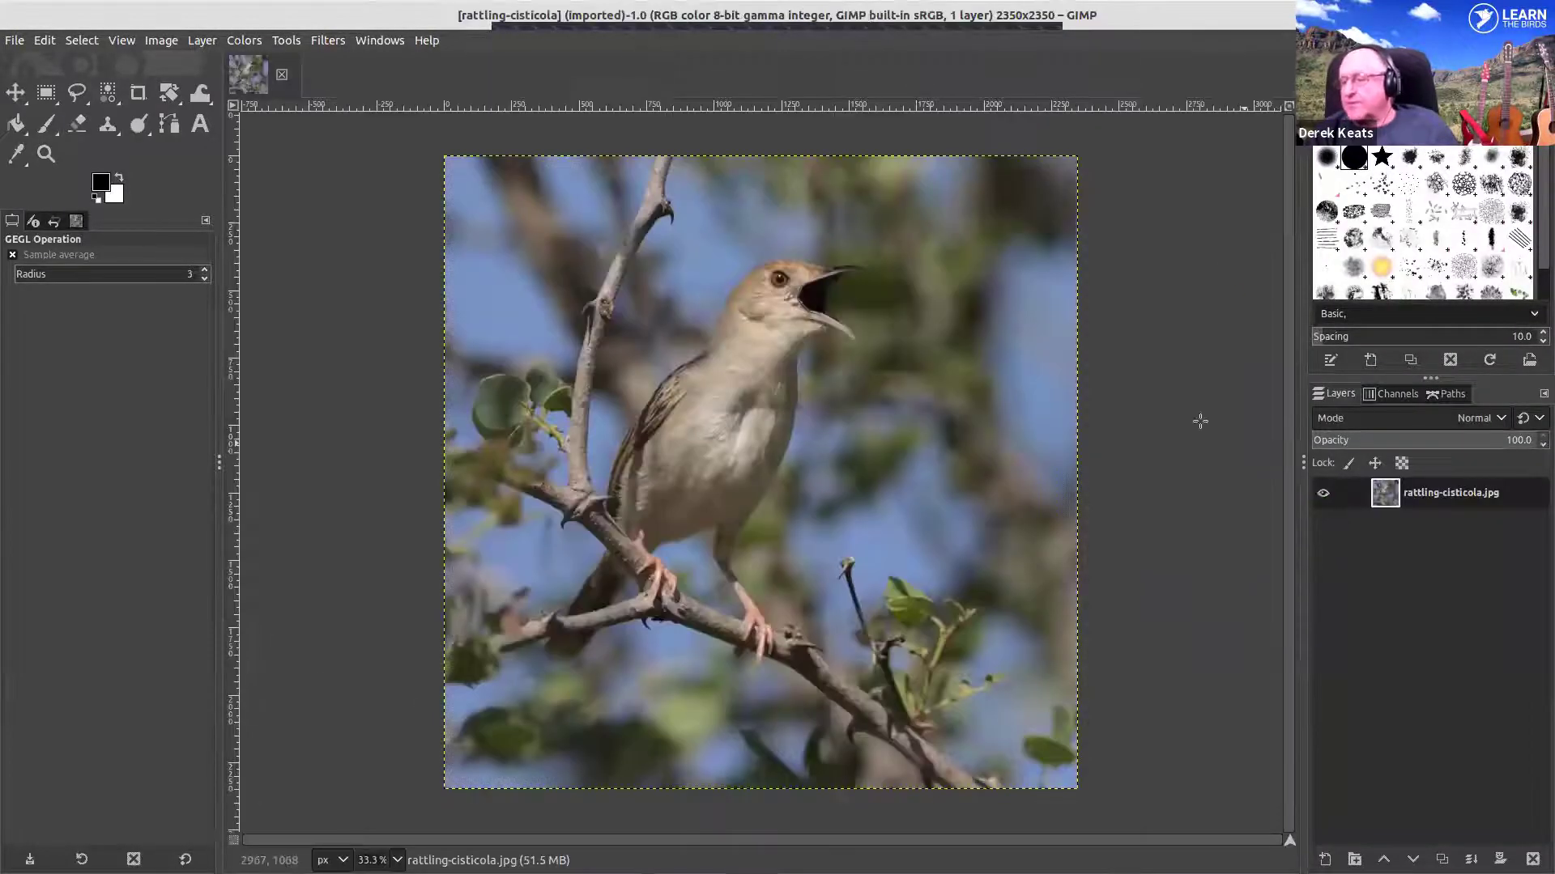
- Activate the Clone tool for retouching the background beside the bird's bill and set its brush size to 128
scroll(1139, 358, up, 1)
scroll(1131, 361, down, 2)
scroll(851, 260, up, 4)
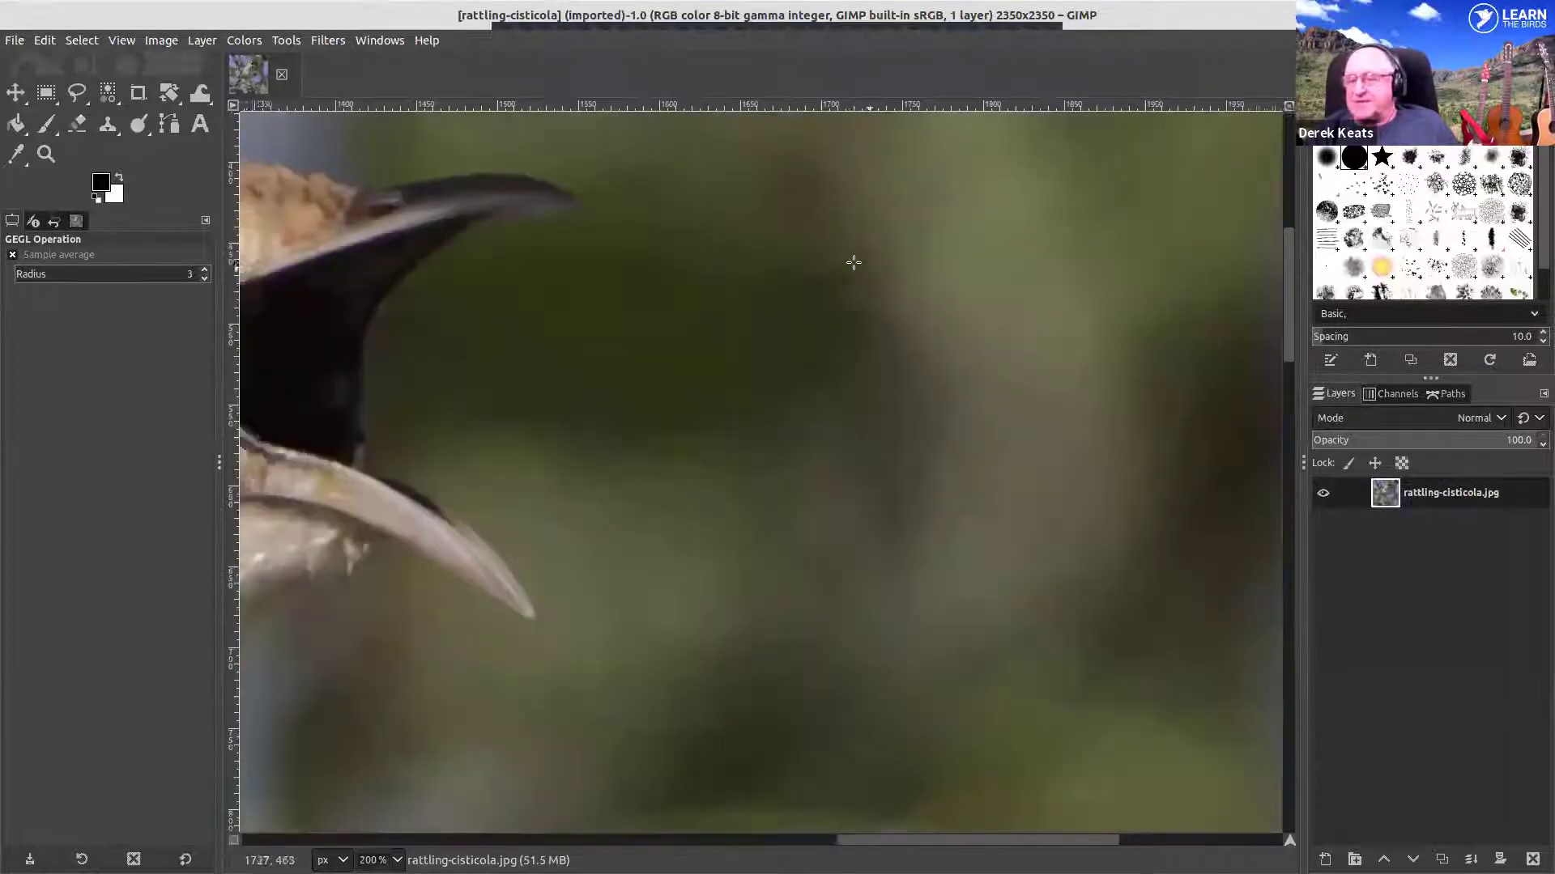
scroll(847, 262, down, 1)
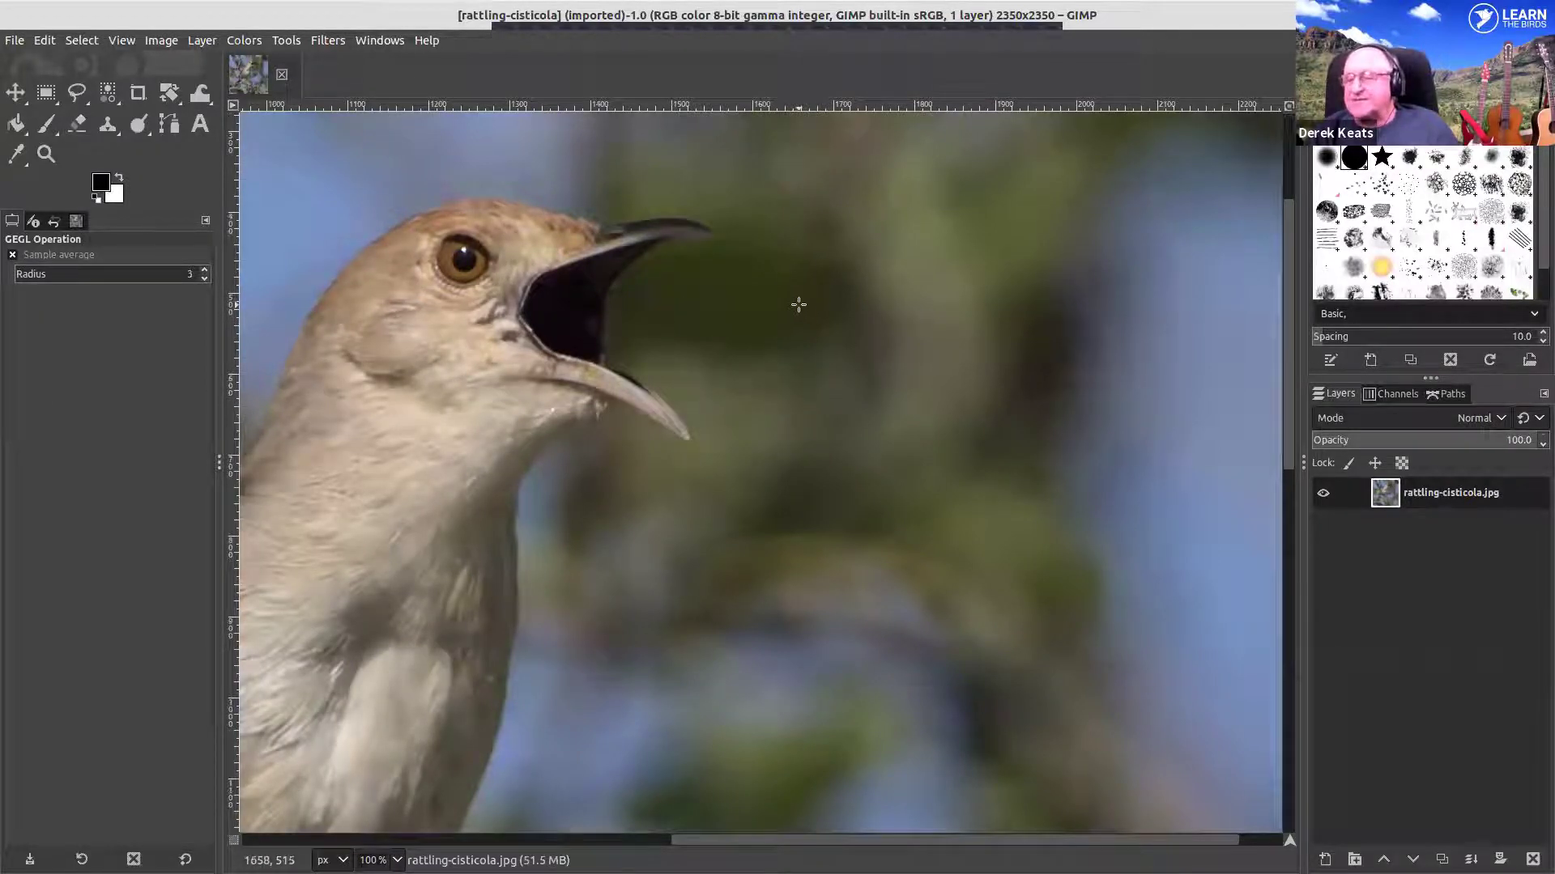
scroll(850, 332, down, 2)
scroll(868, 347, up, 1)
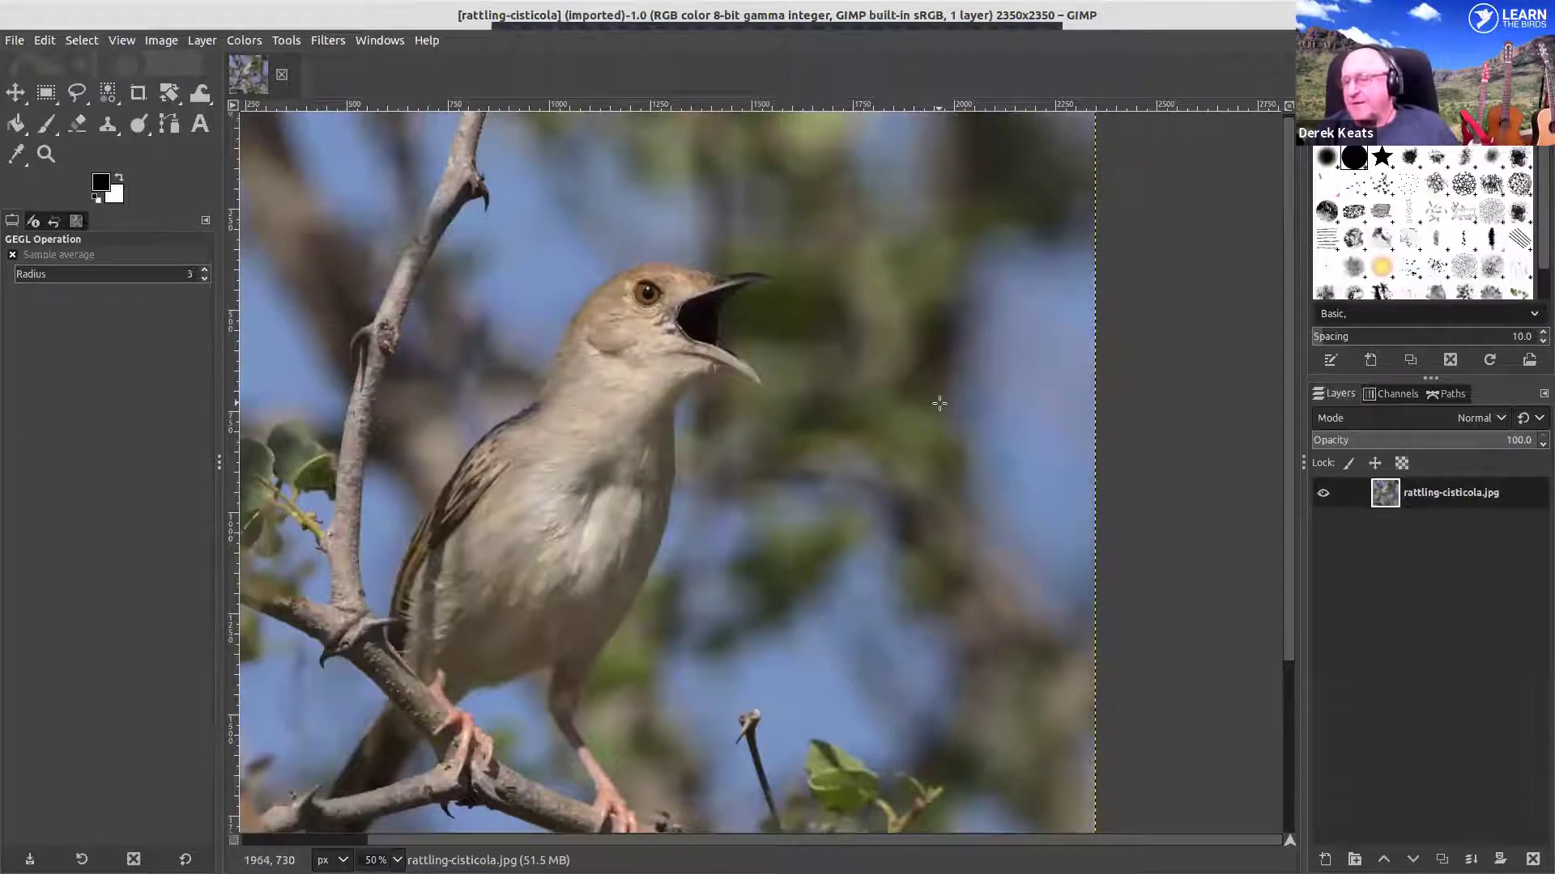
scroll(938, 403, up, 1)
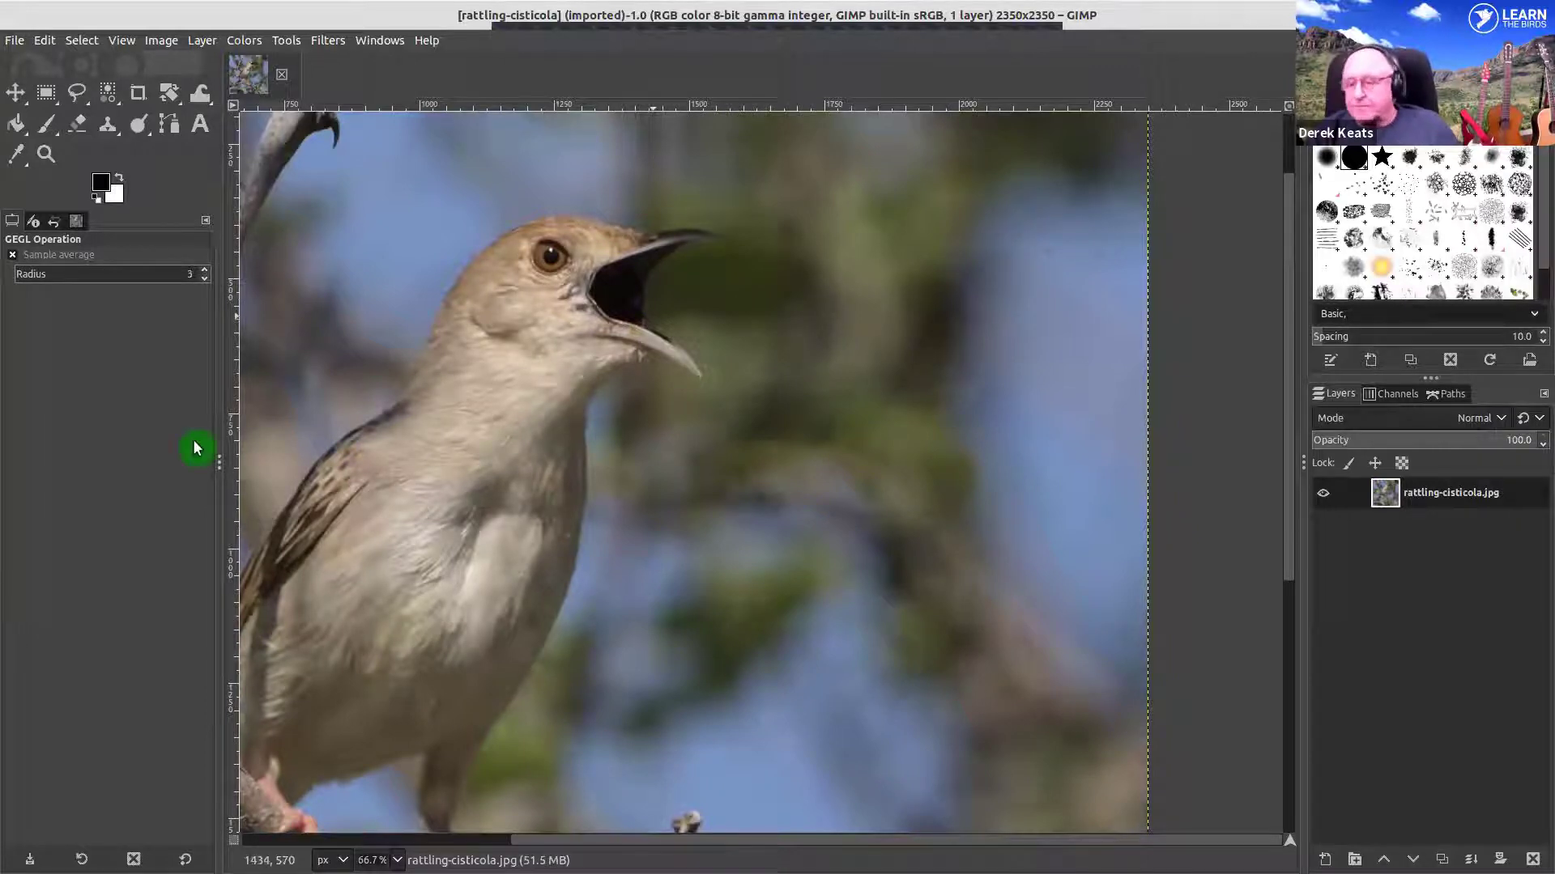
click(111, 131)
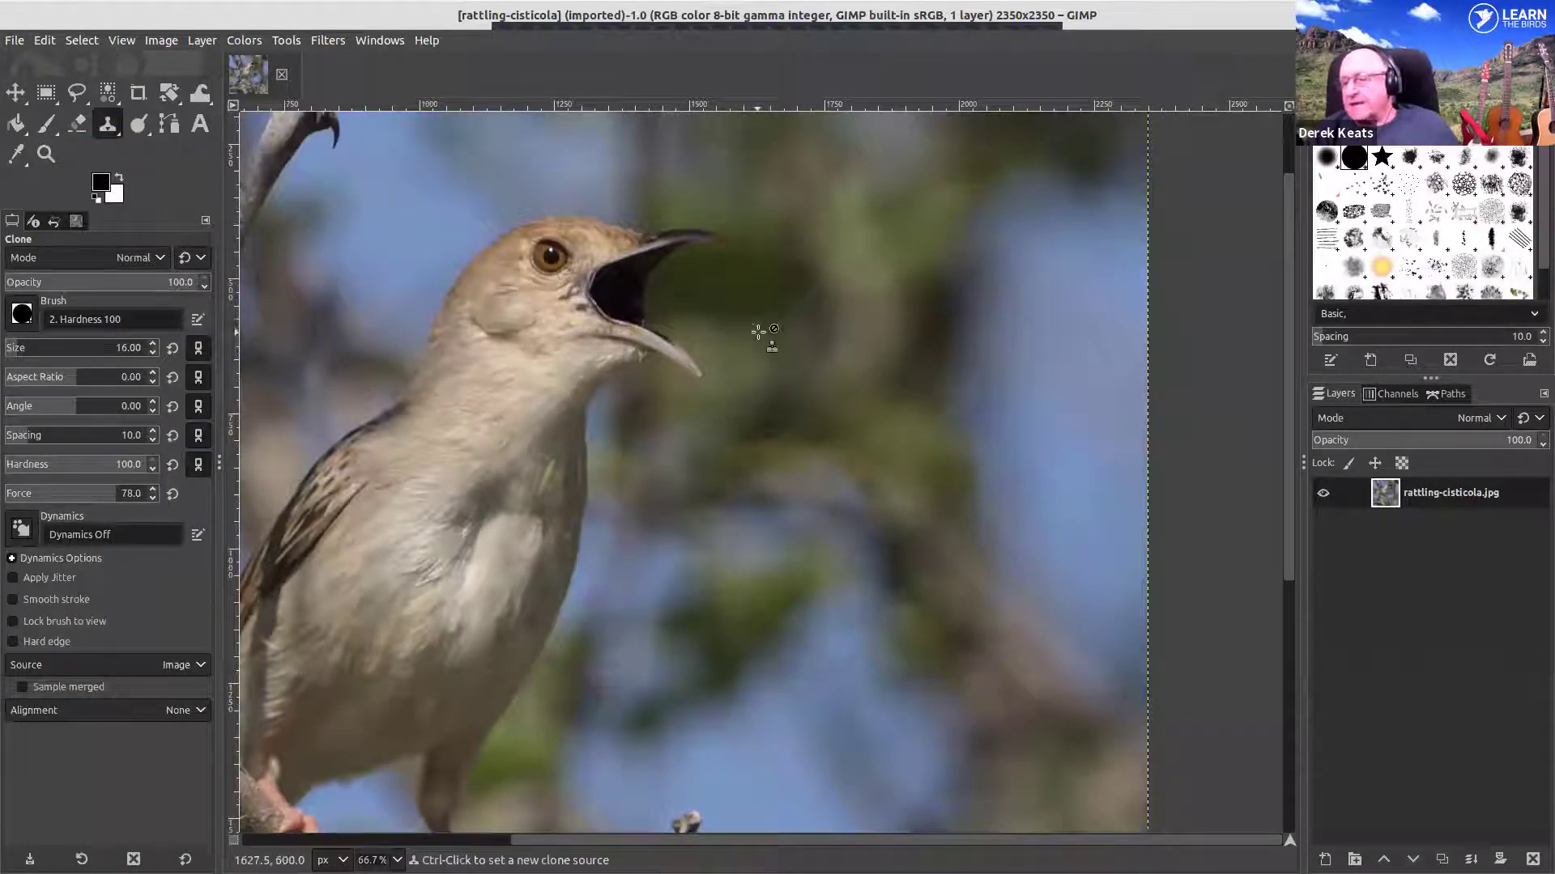
mouse_move(22, 368)
mouse_down()
mouse_move(25, 354)
mouse_move(66, 360)
mouse_up()
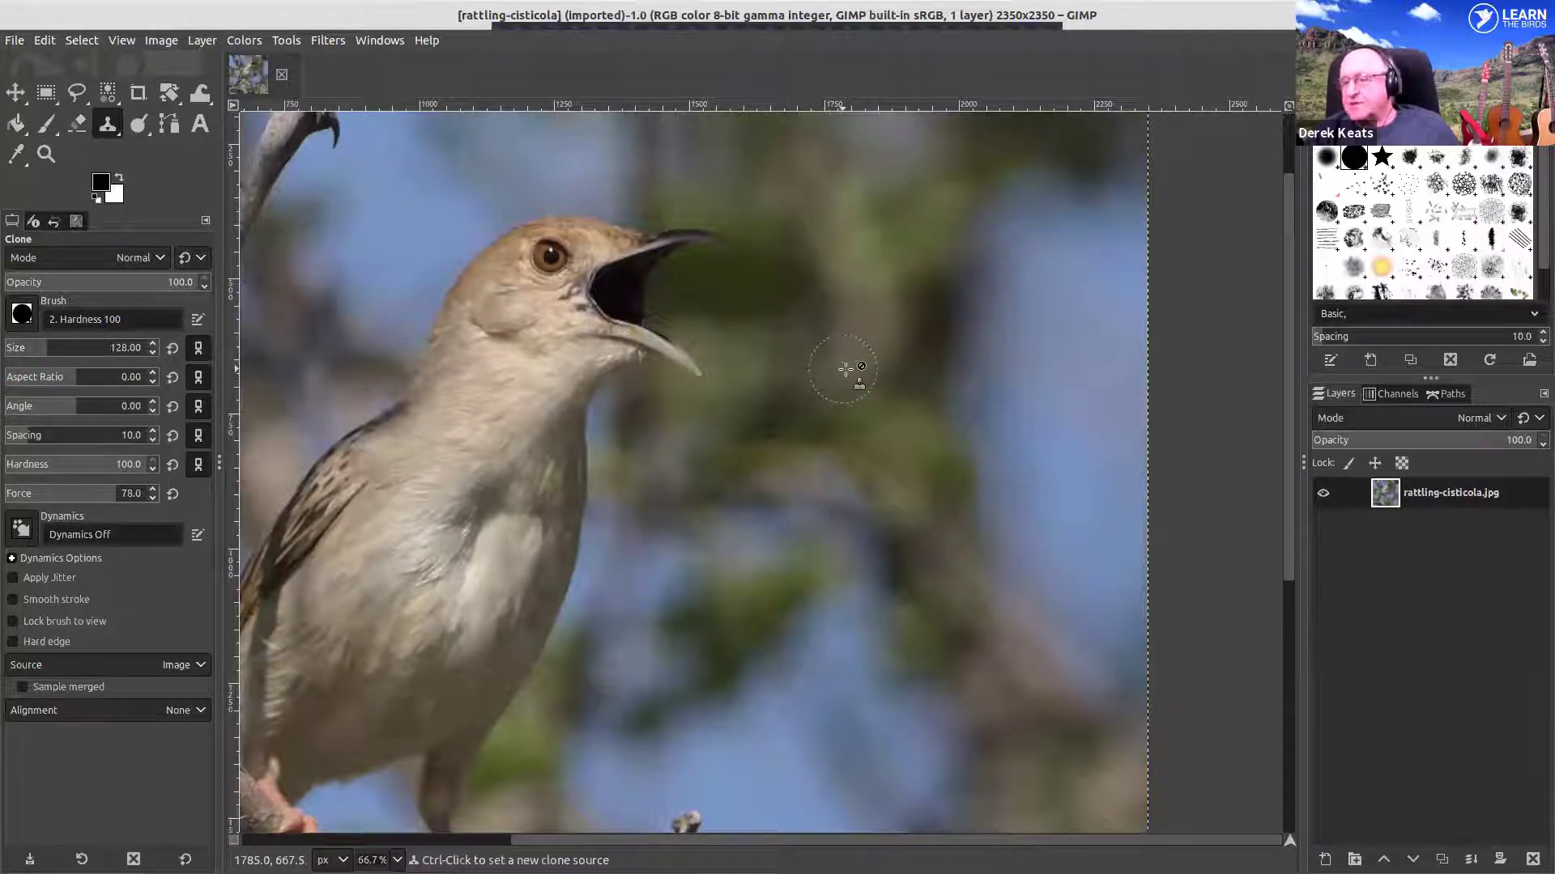
- Try cloning the green background below the bill over the dark patch beside the open mouth with the hard-edged brush
ctrl+click(743, 361)
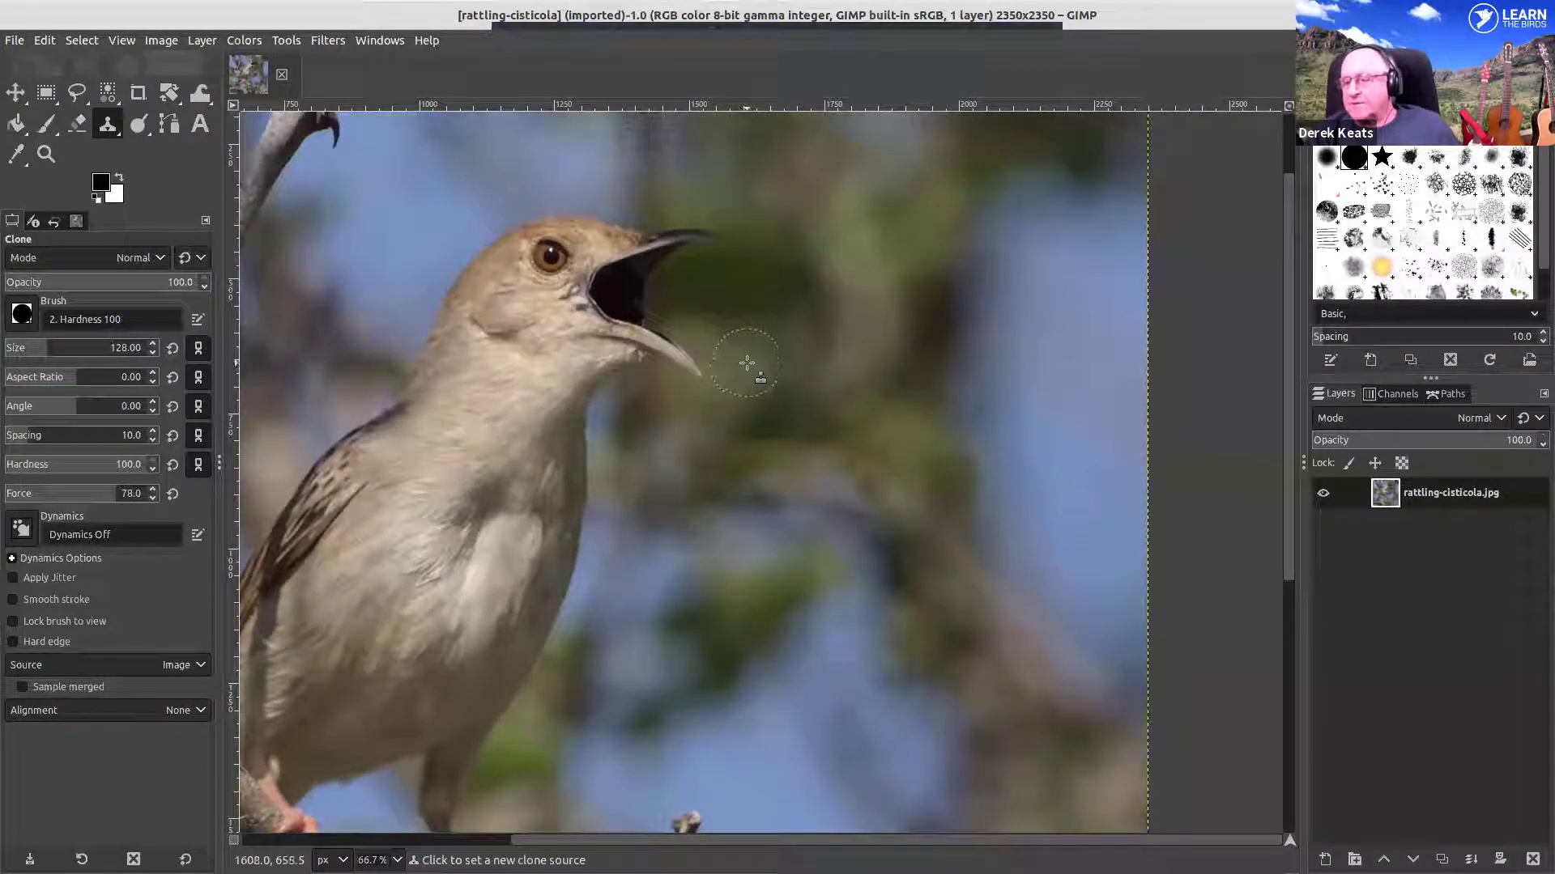
click(677, 297)
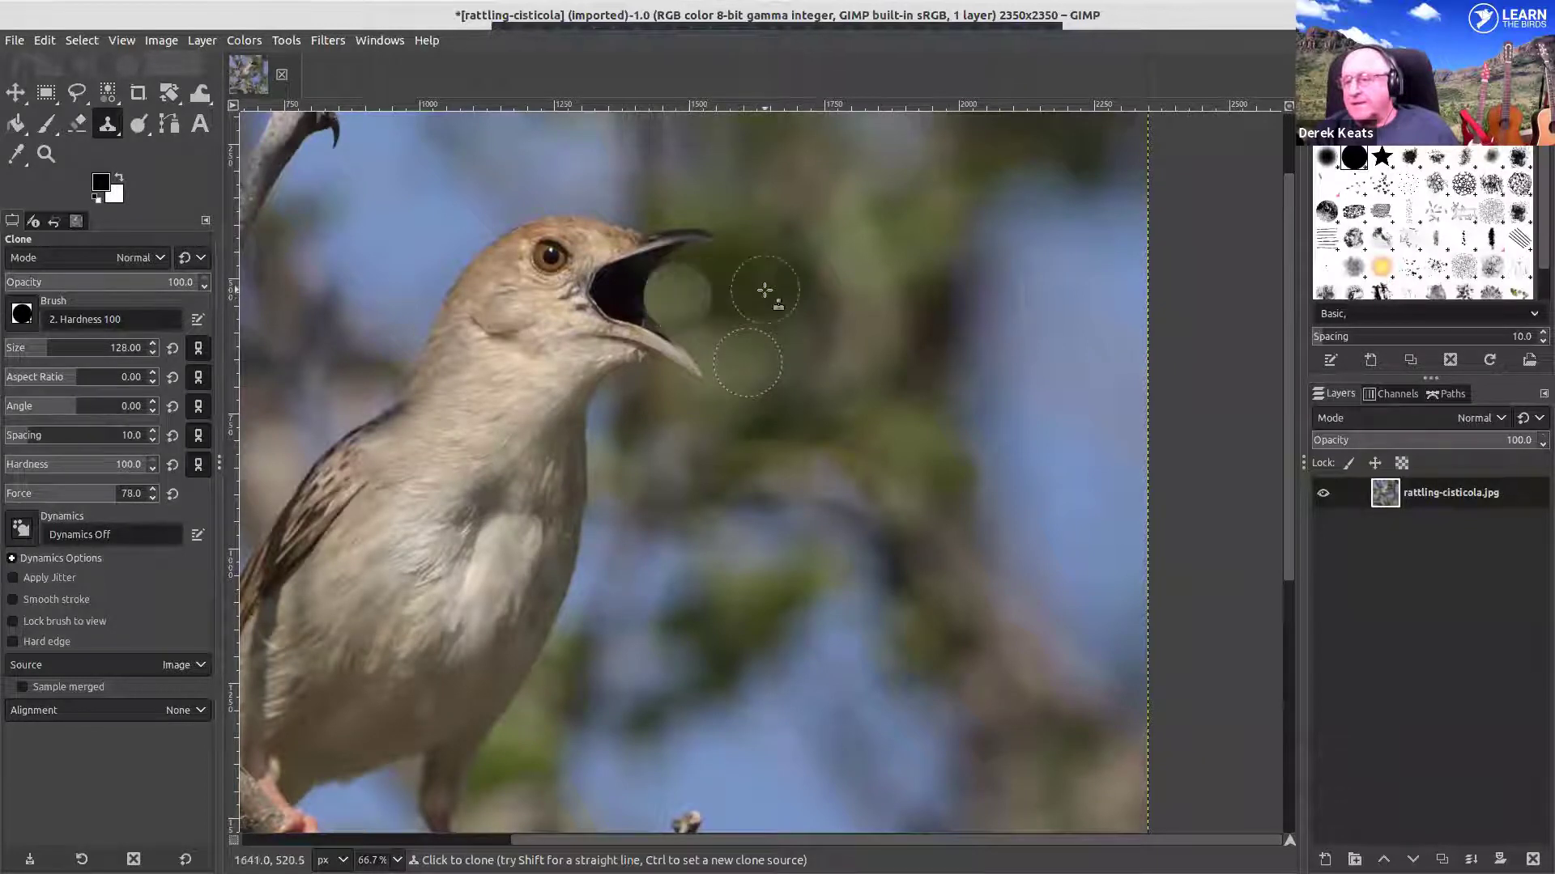
key(ctrl+z)
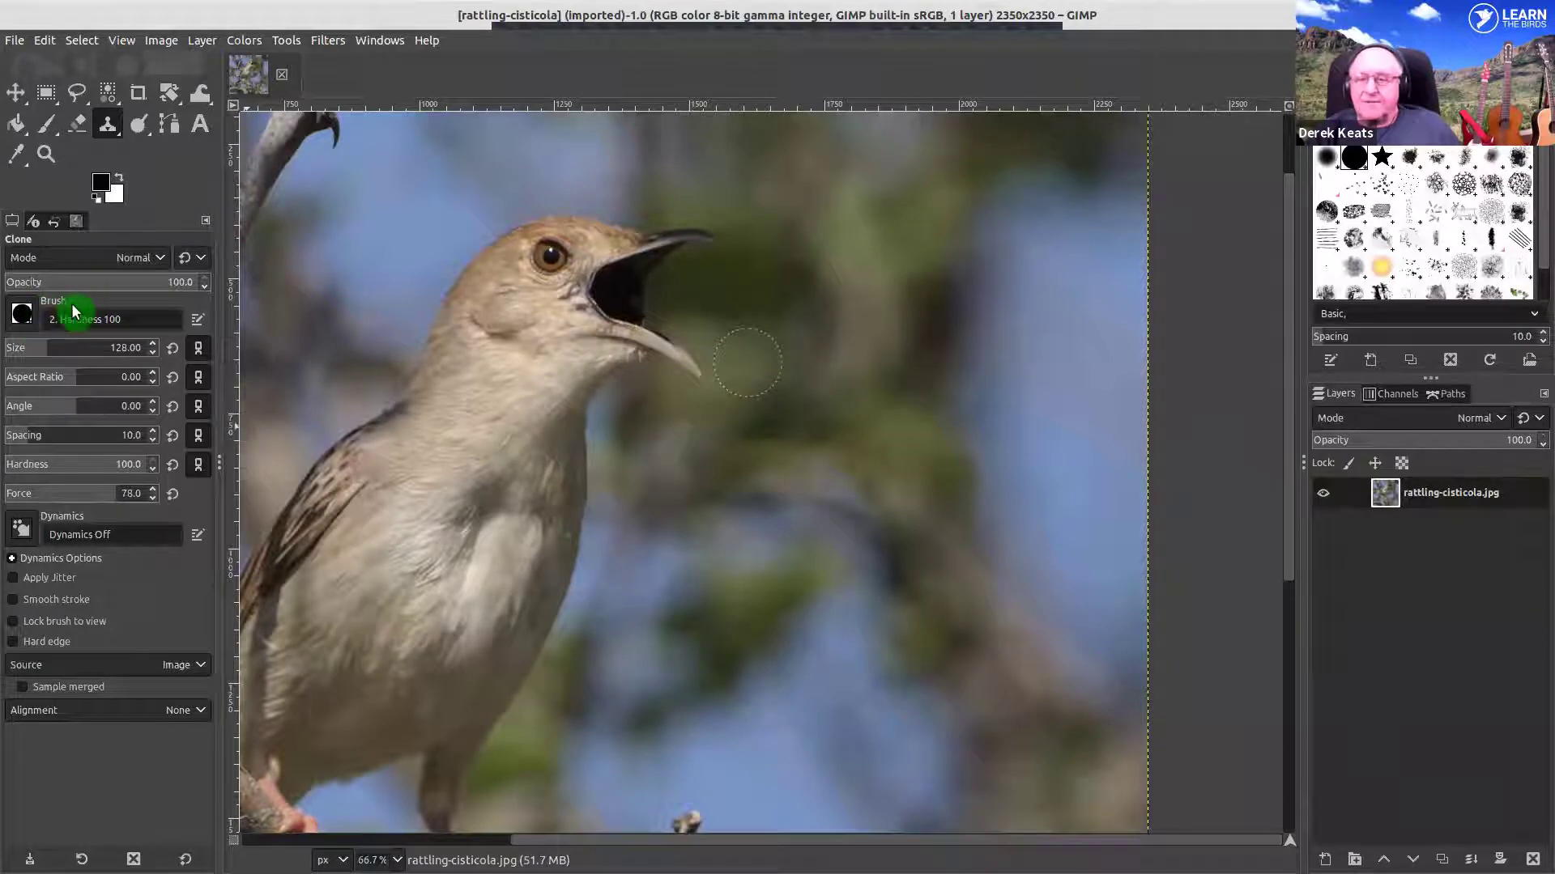
- Switch the Clone brush to the softer 2. Hardness 075 and keep the tool options in a floating window beside the canvas
click(26, 316)
click(56, 369)
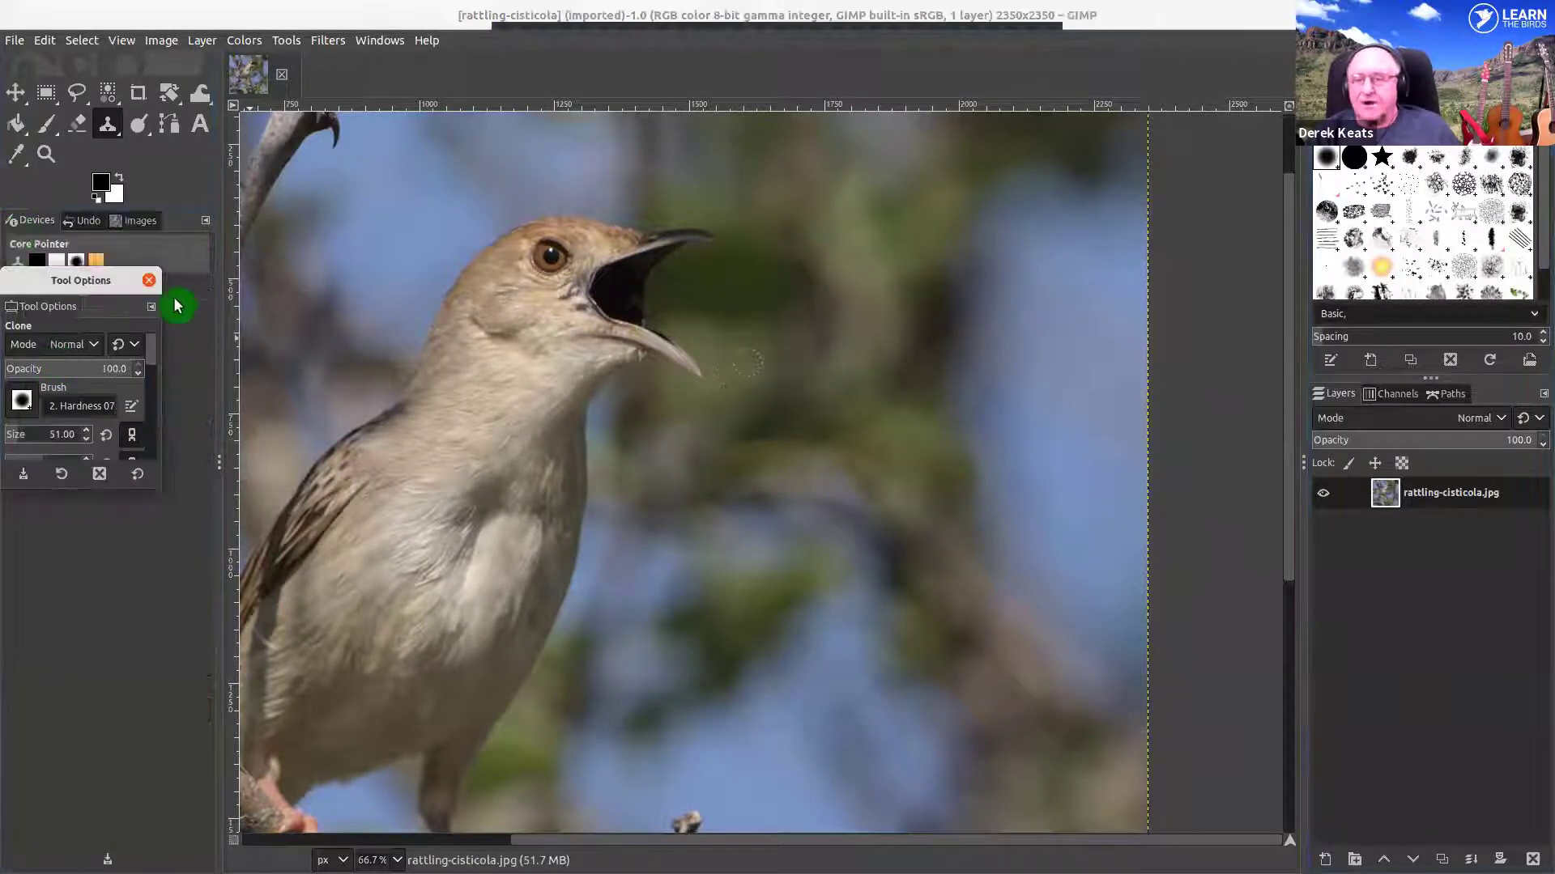
drag(91, 401, 97, 410)
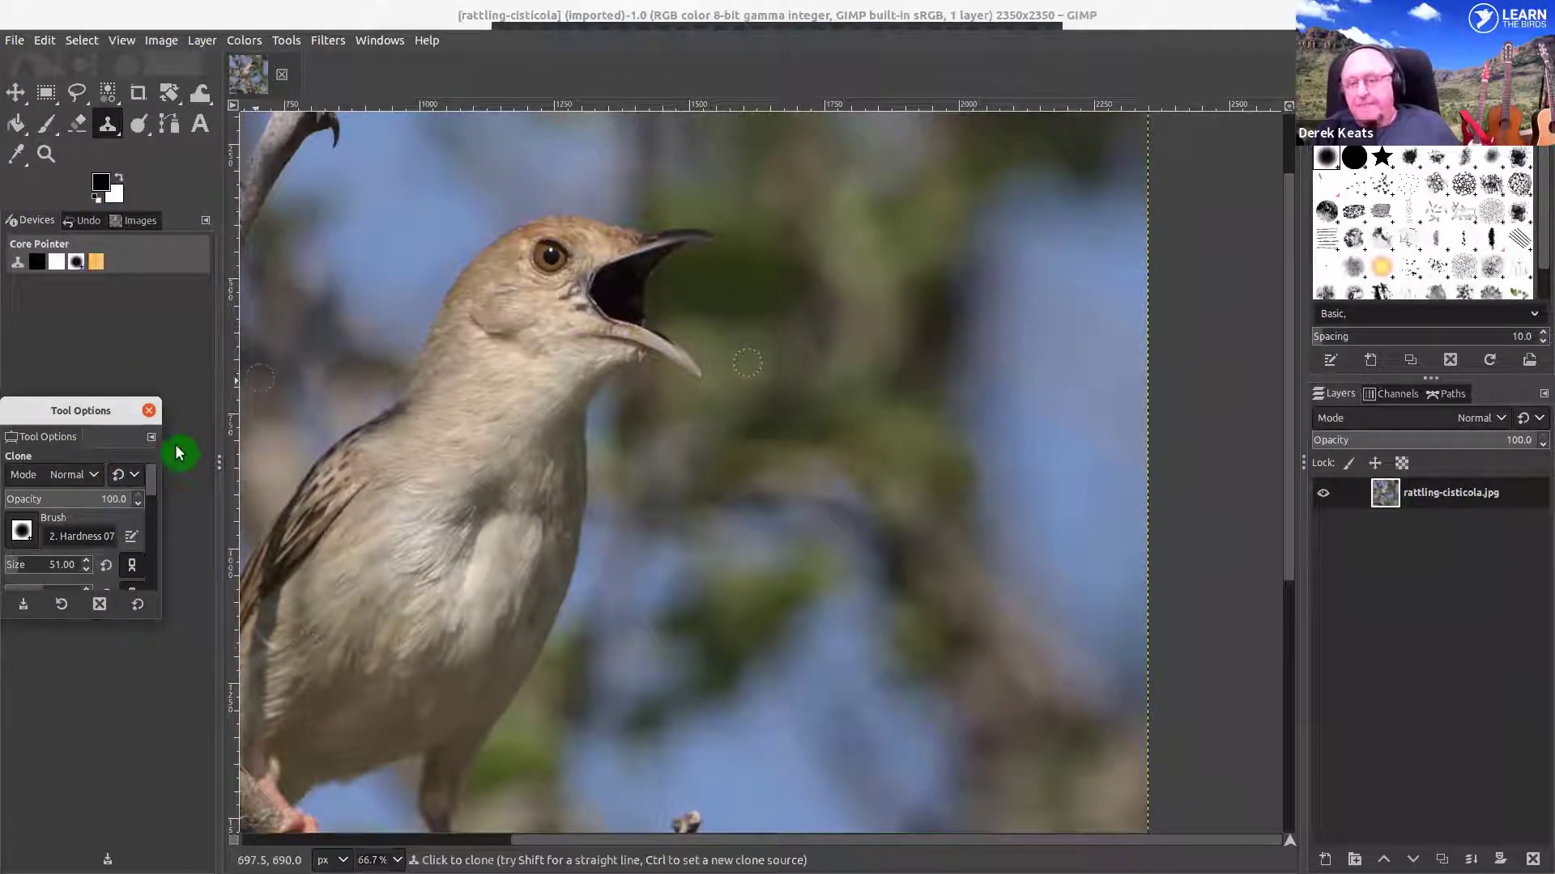
drag(162, 434, 151, 437)
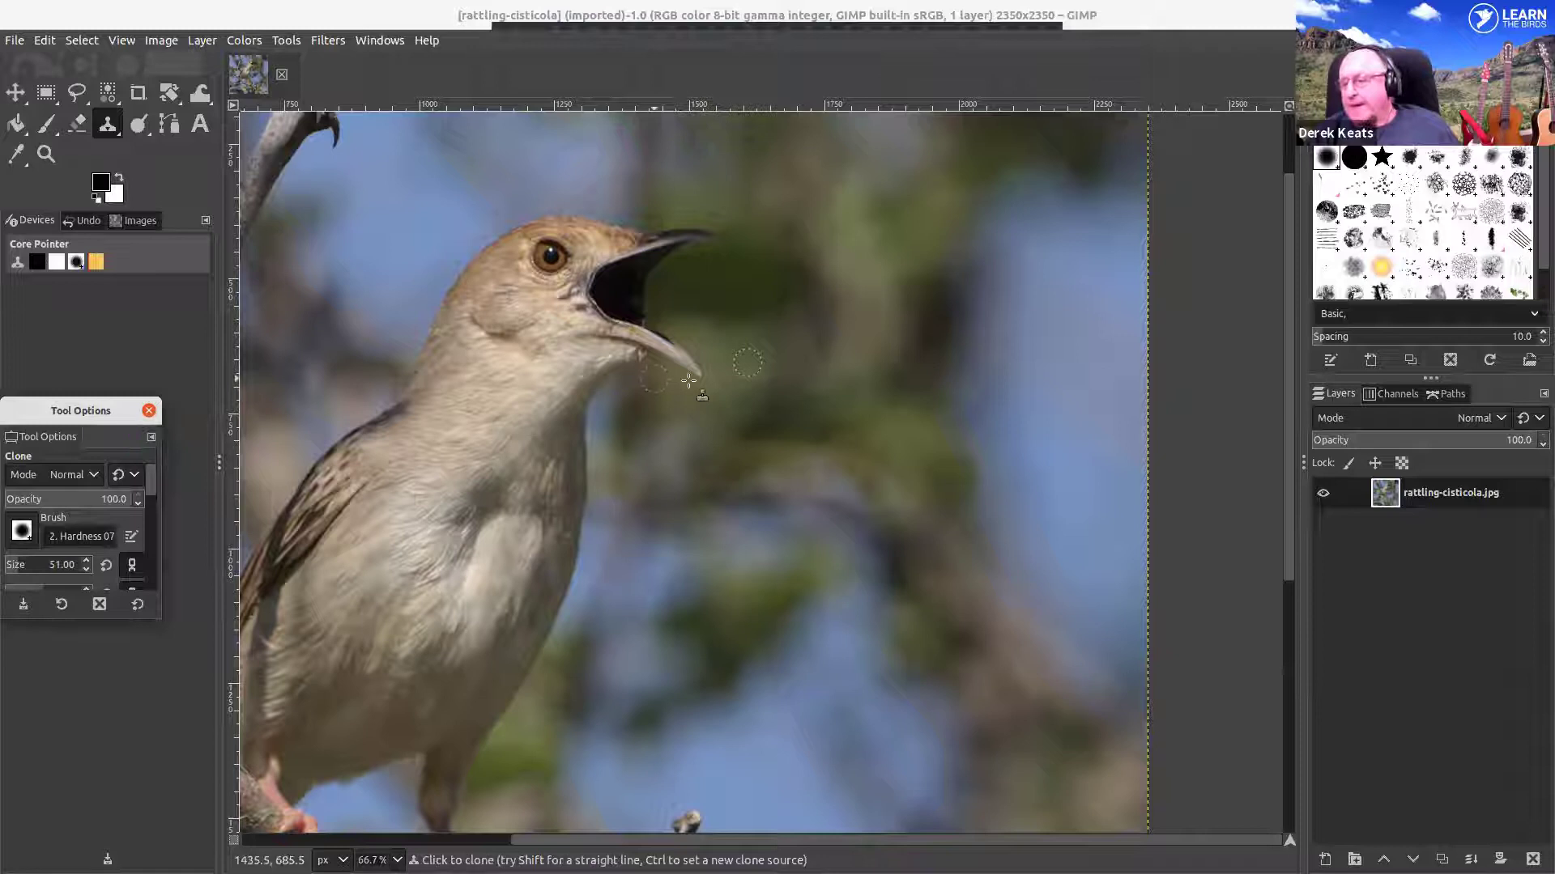
- Try cloning small spots of background next to the open mouth with the soft brush at size 51
click(663, 316)
click(680, 283)
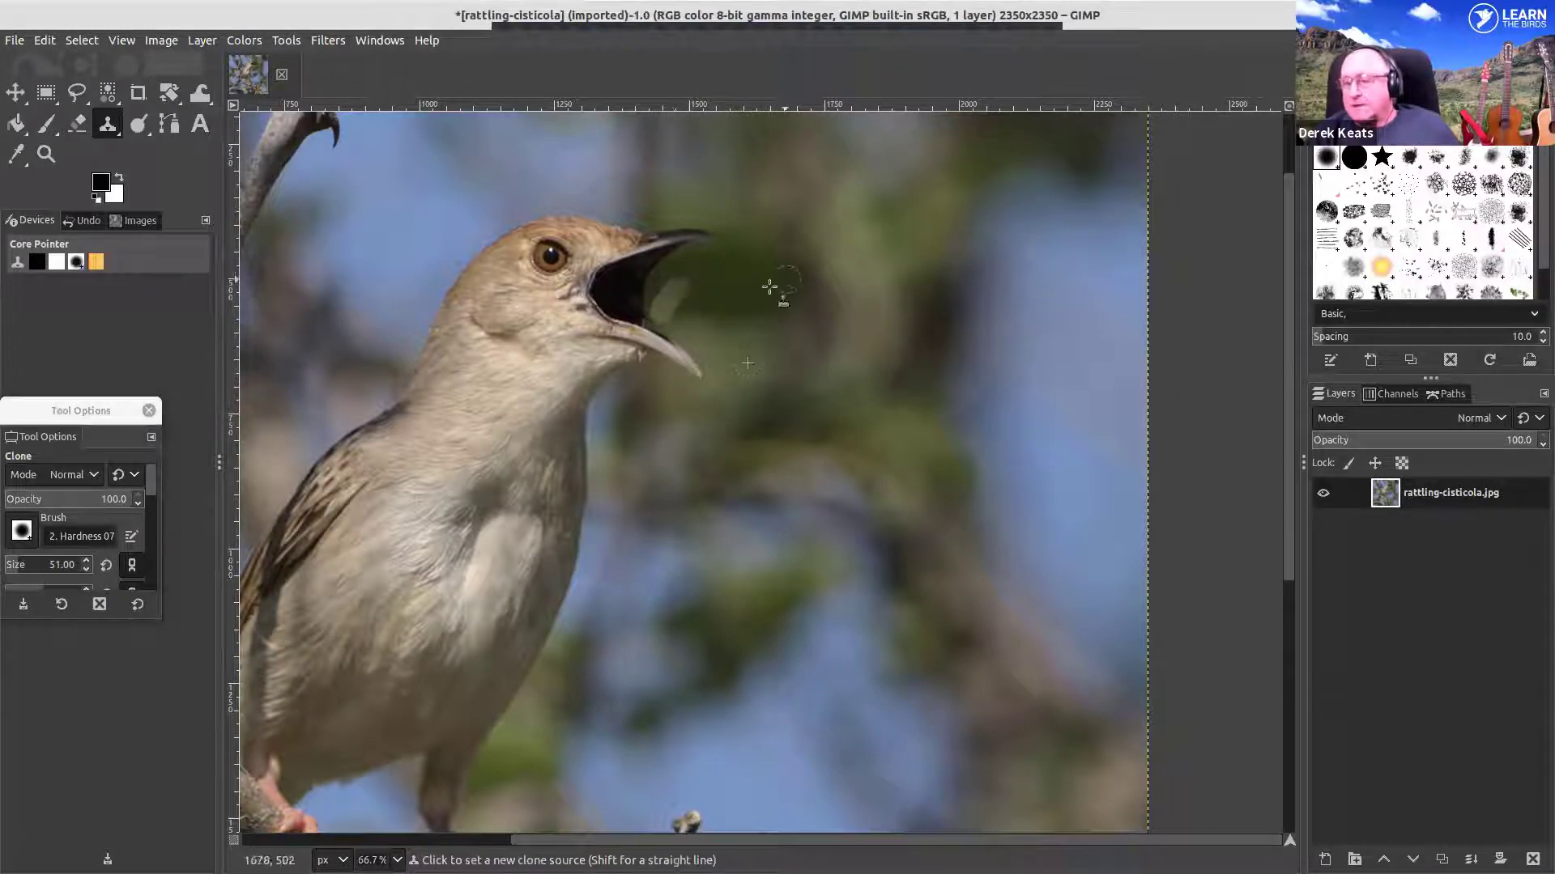
key(ctrl+z)
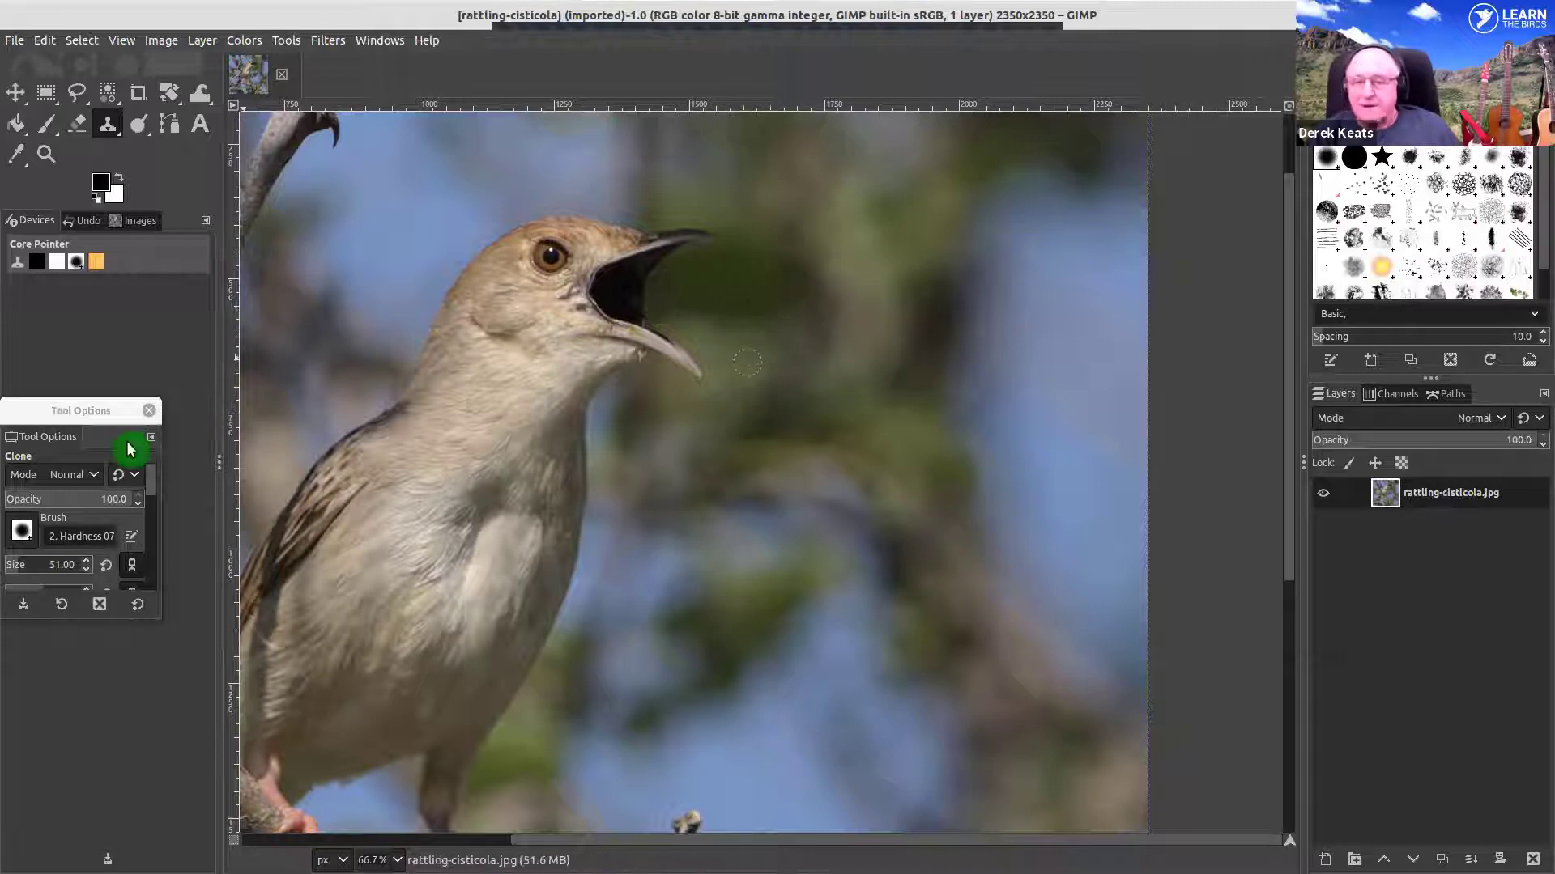
- Set the Clone brush size to 191 and enlarge the floating Tool Options window to show more settings
drag(104, 410, 158, 321)
click(40, 479)
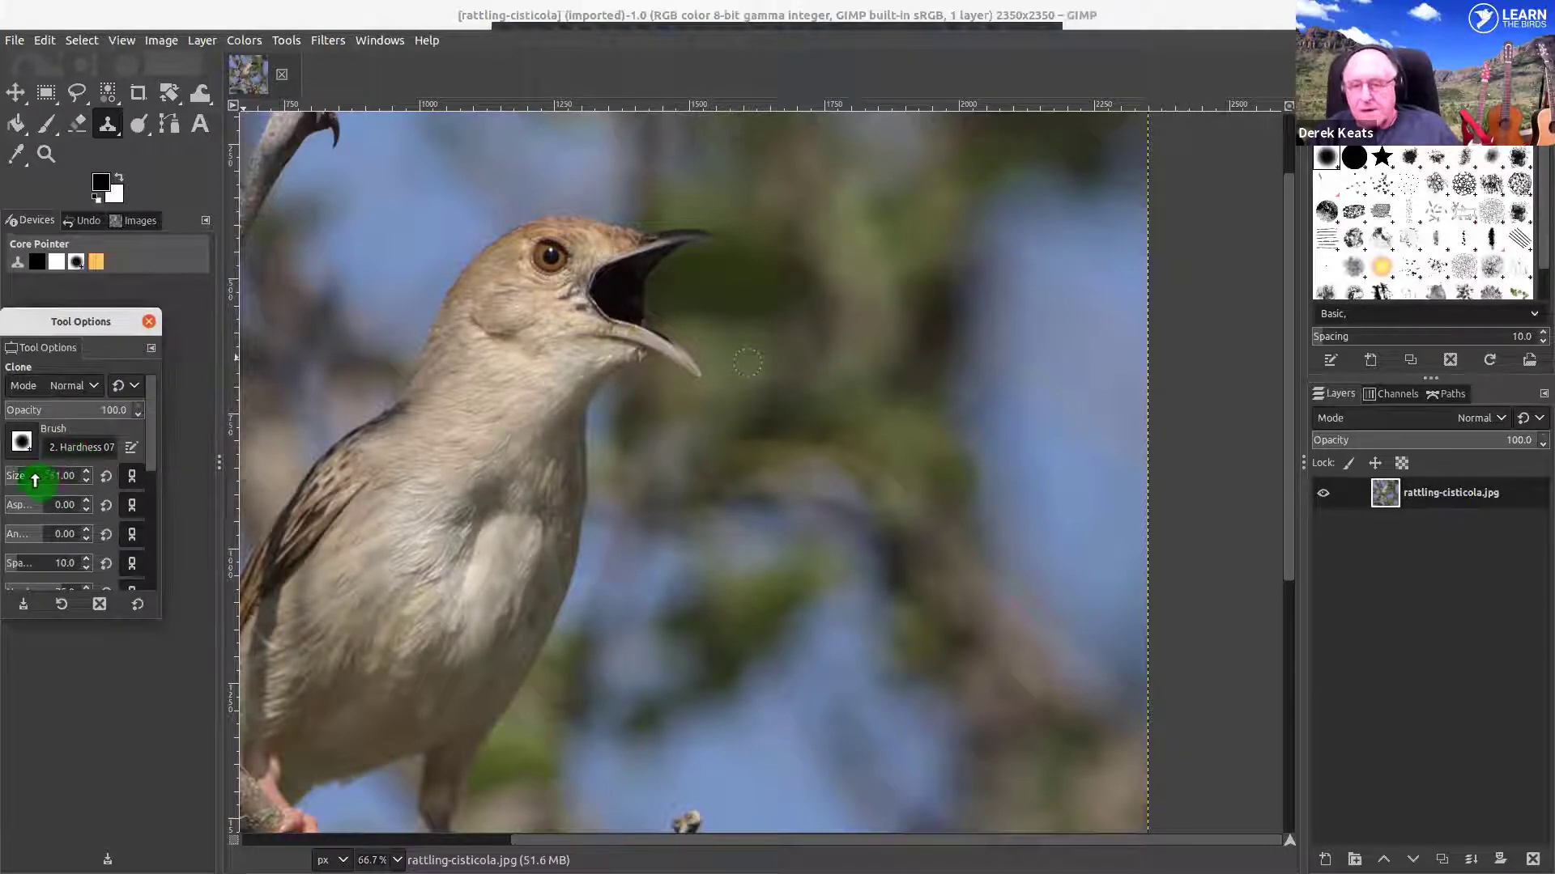
drag(35, 480, 32, 475)
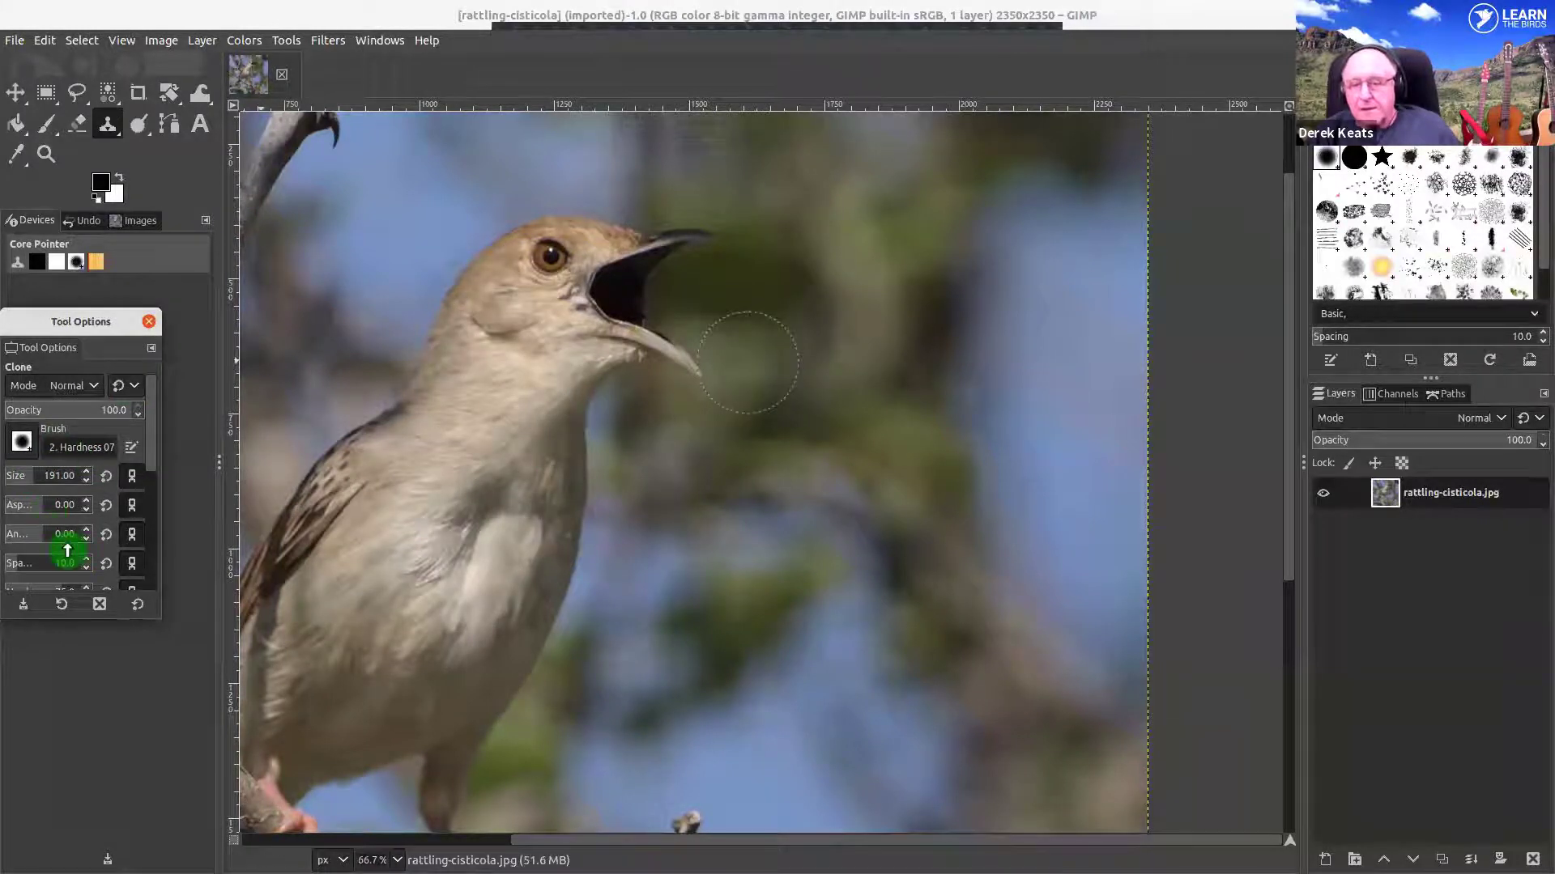
drag(106, 324, 106, 290)
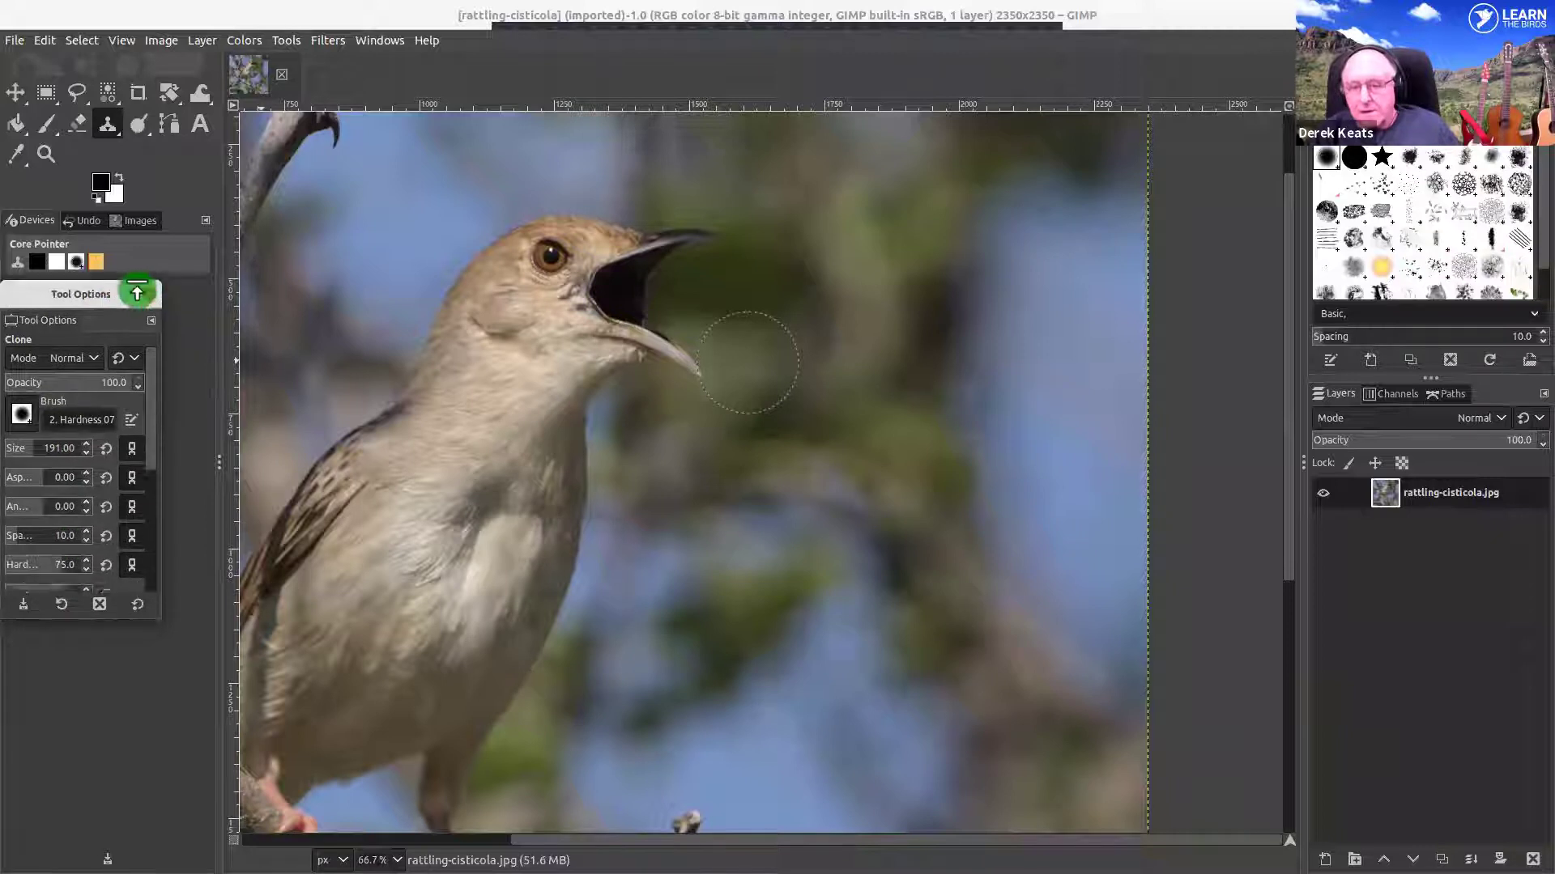
drag(64, 609, 69, 741)
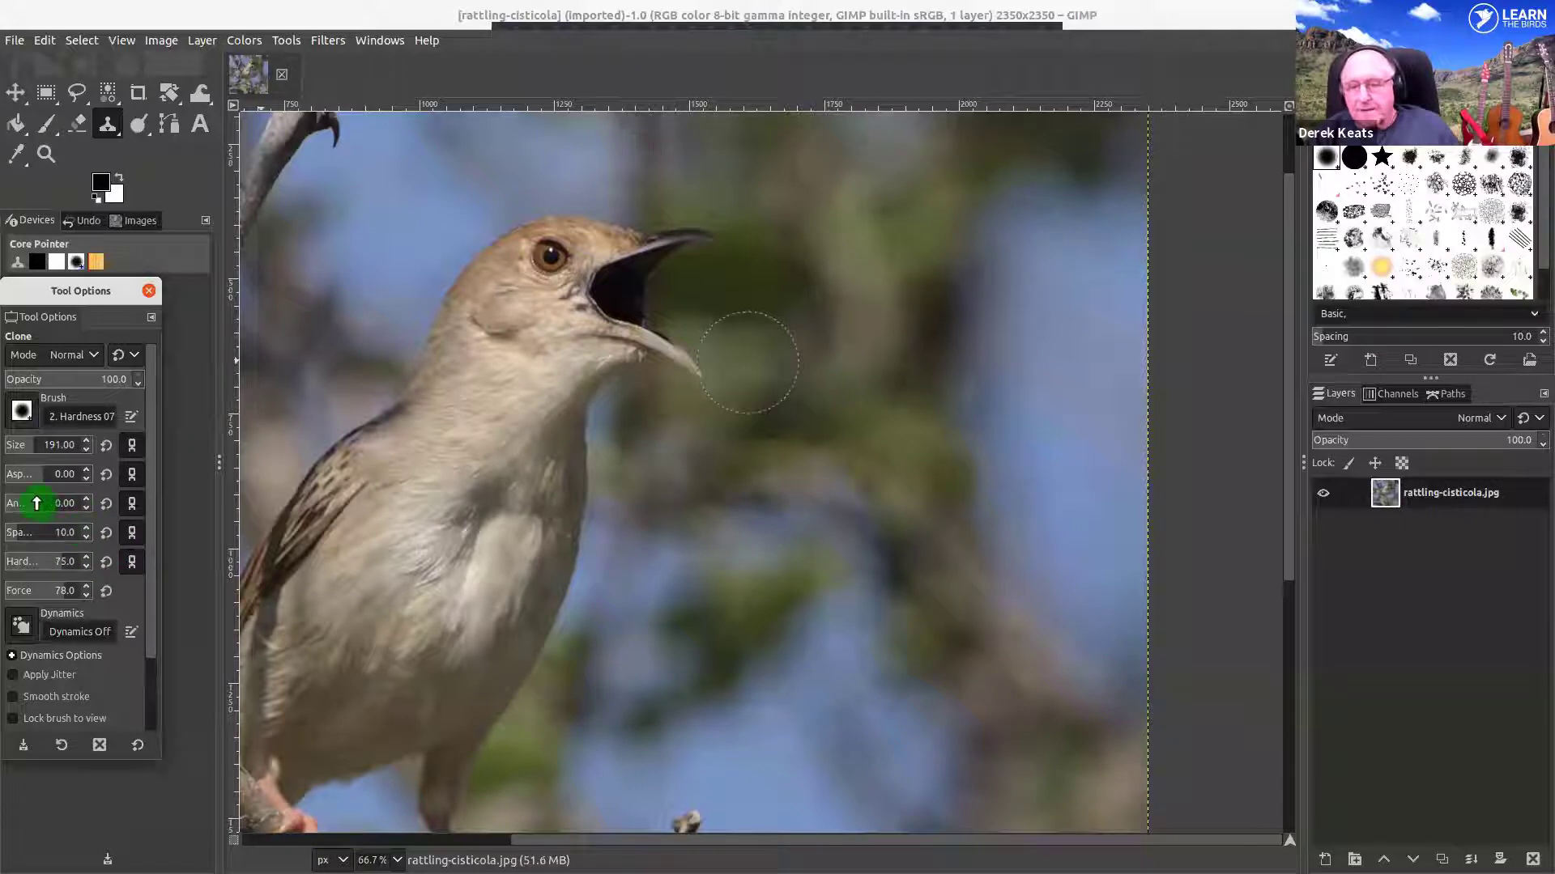
- Clone lighter green background over the dark green patch in front of the open bill, sampling below the bill and from the foliage beyond
click(721, 306)
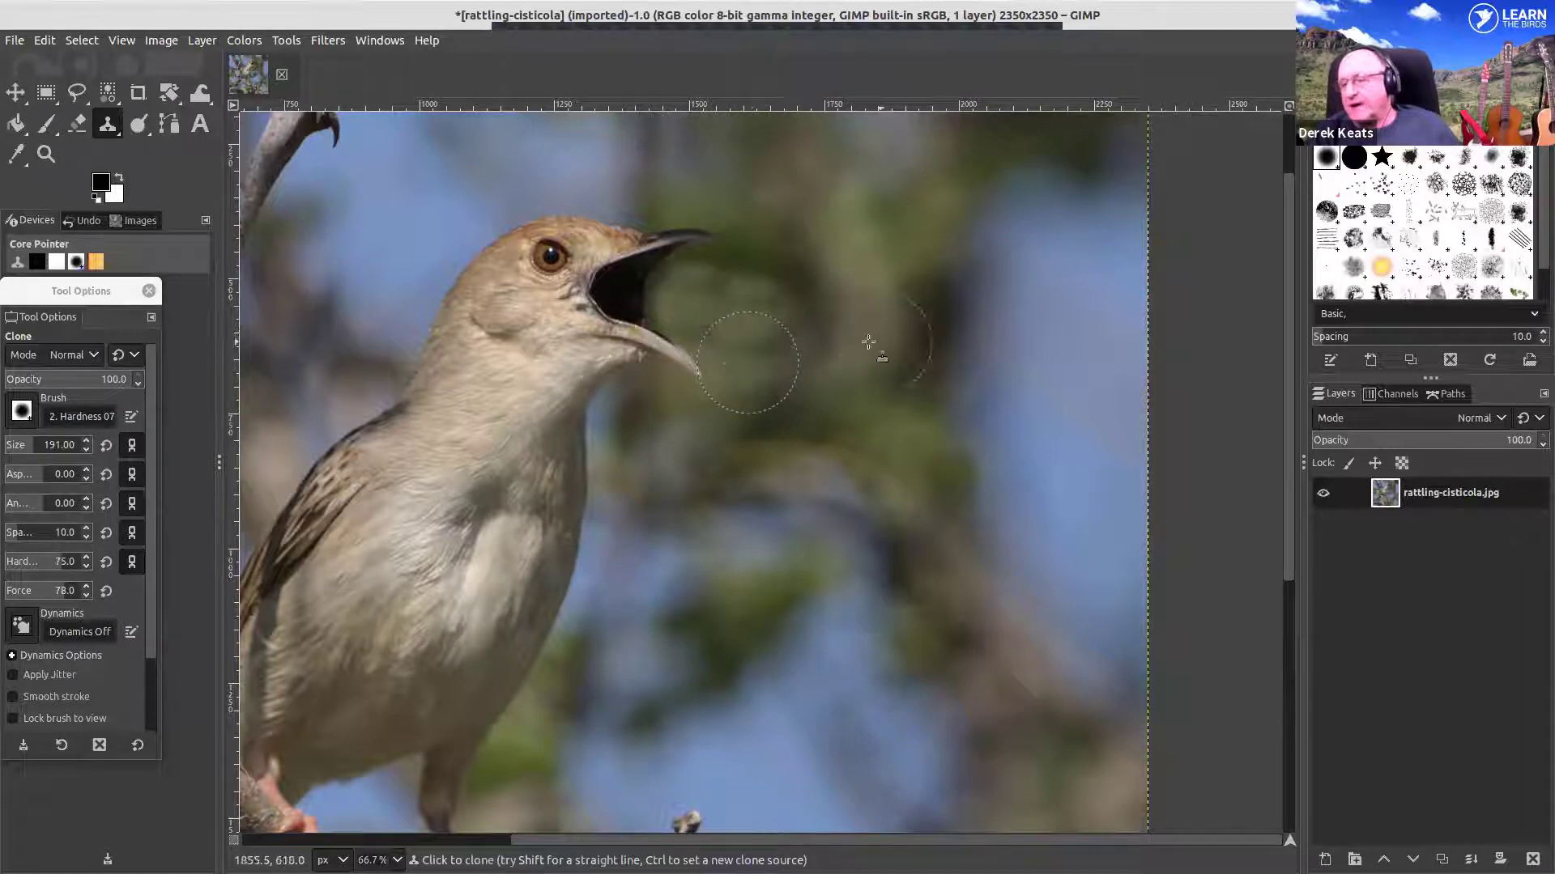
ctrl+click(897, 267)
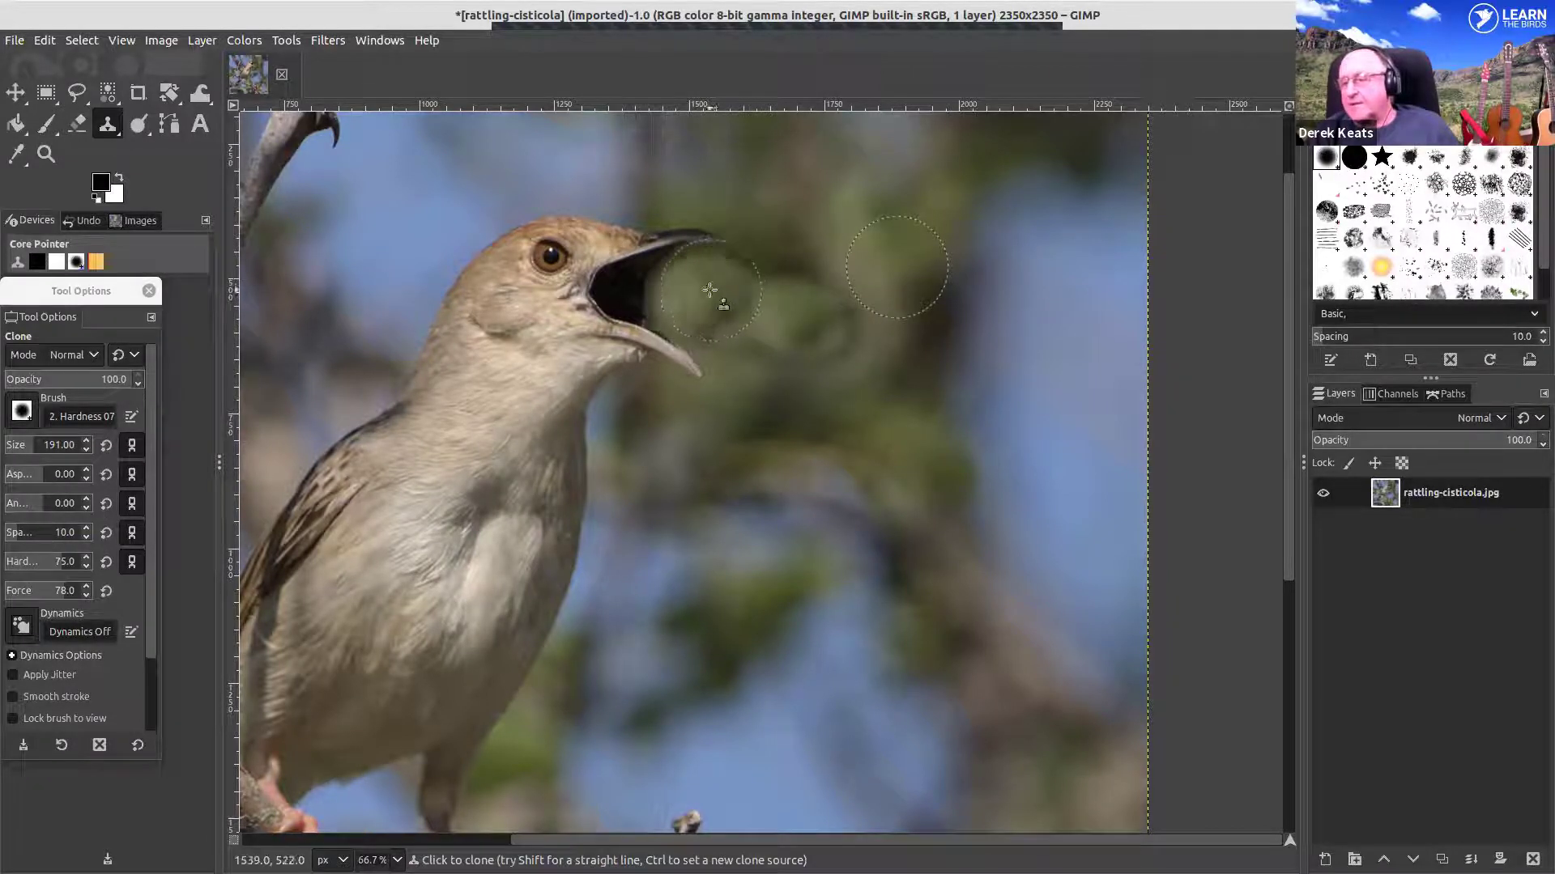
click(765, 275)
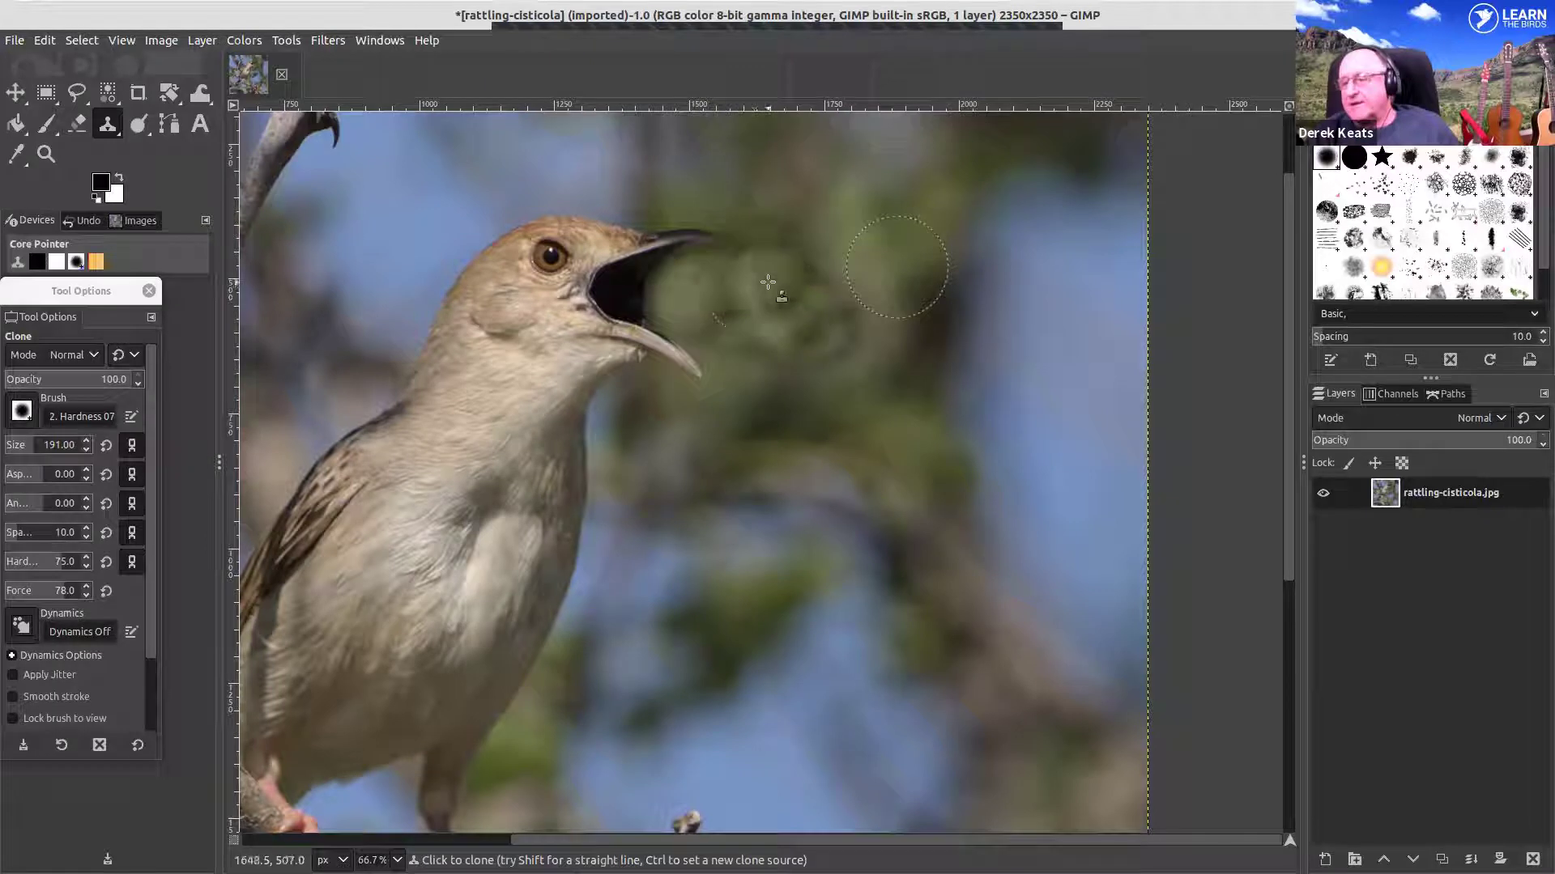
- Sample other blurred green foliage and clone it over the background farther from the bill
ctrl+click(735, 327)
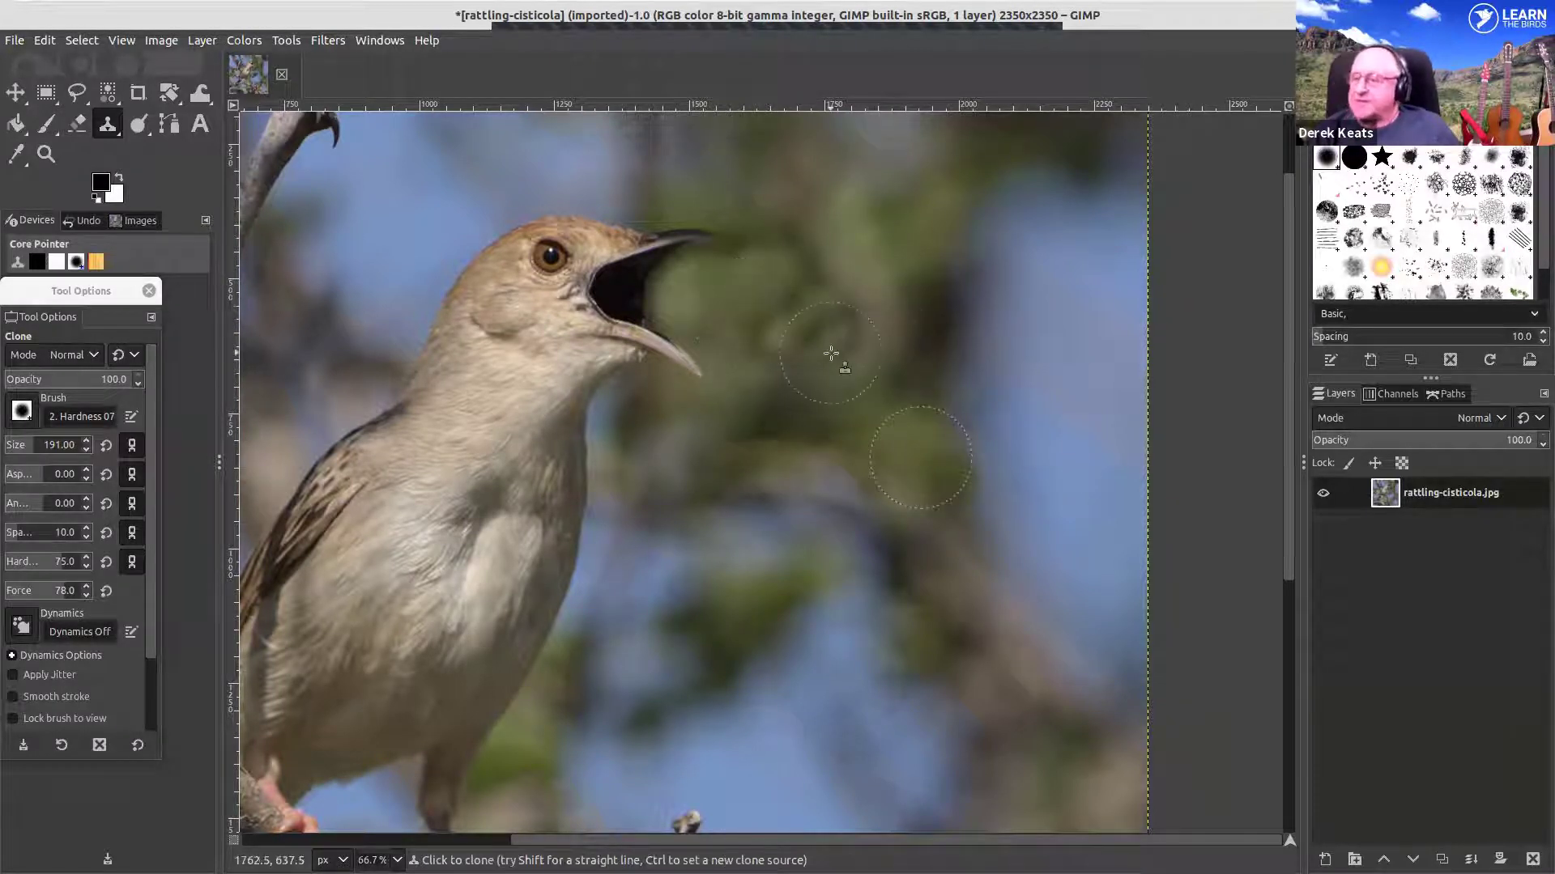
key(ctrl)
ctrl+click(857, 266)
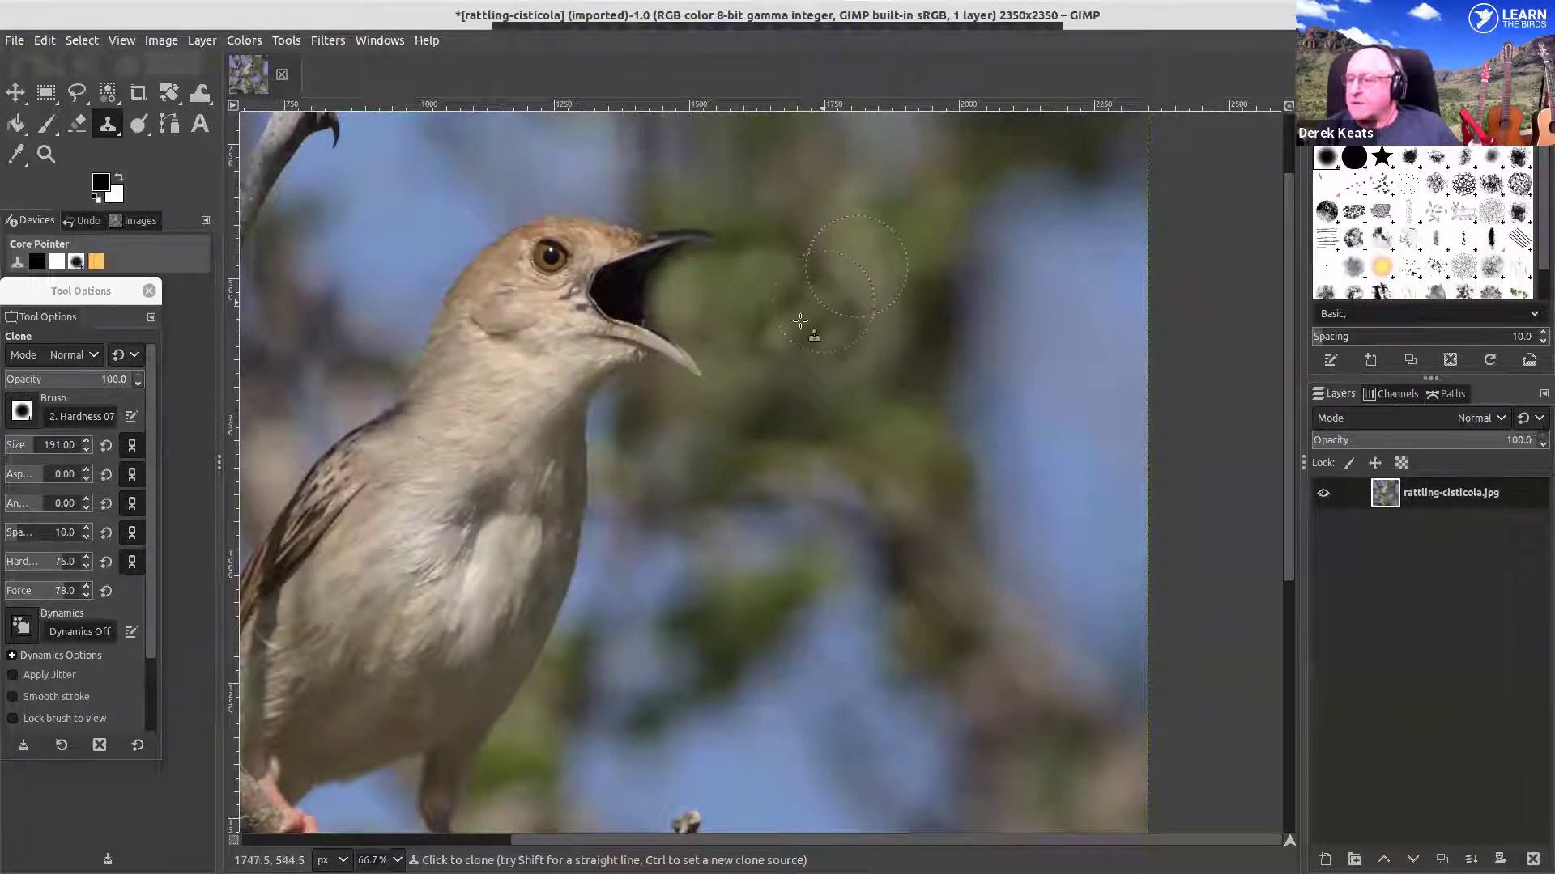
mouse_move(790, 254)
mouse_down()
mouse_move(847, 354)
mouse_move(782, 317)
mouse_up()
click(915, 333)
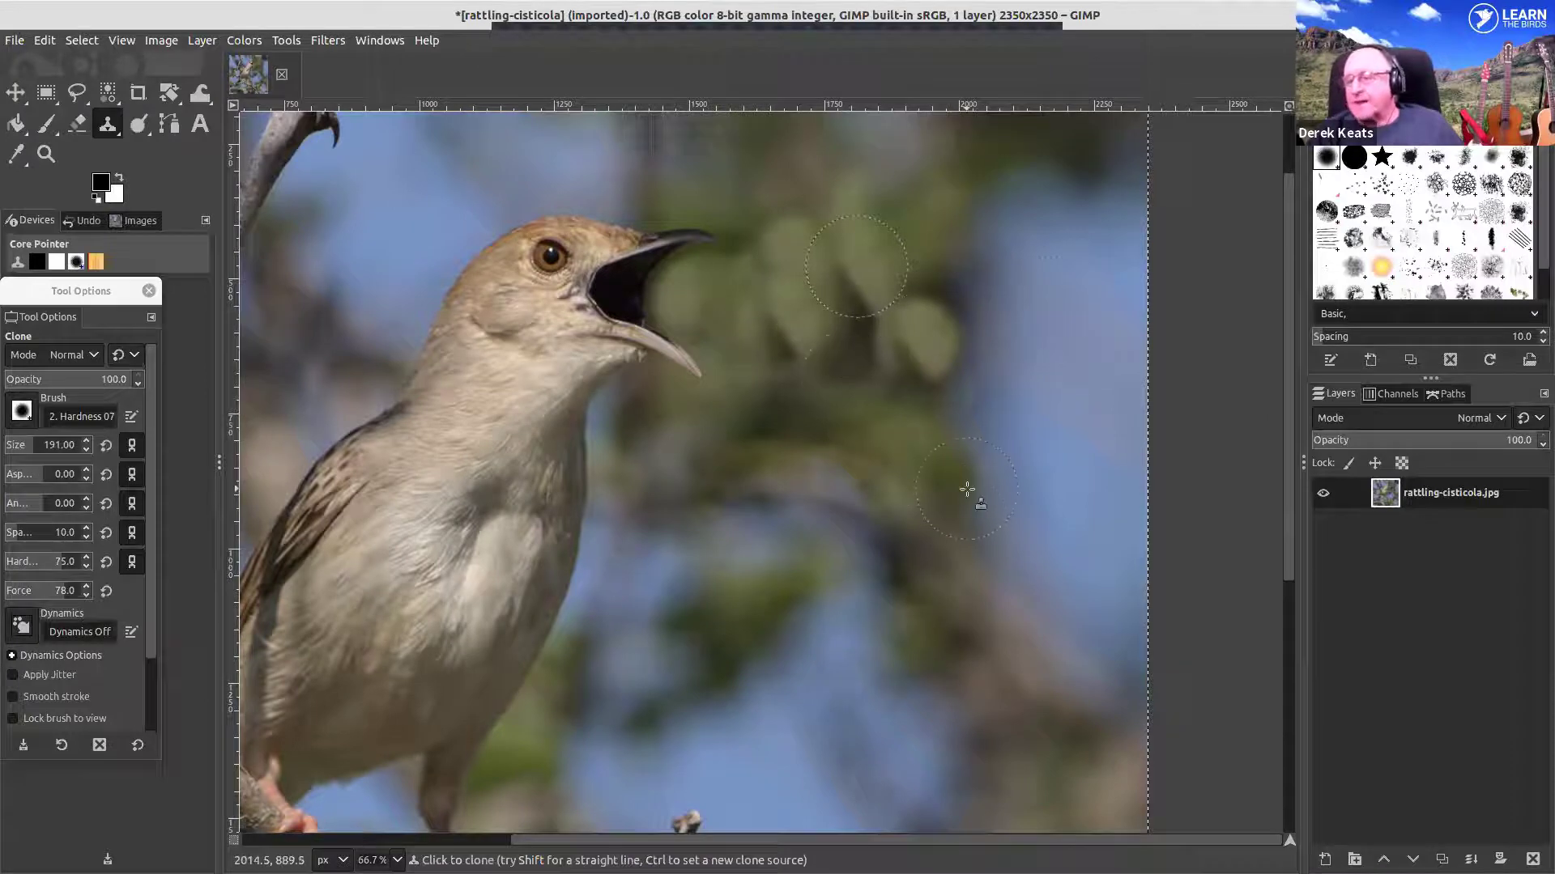
- Set the Clone brush size to 62 and sample a new clone source at the edge of the open mouth
scroll(1006, 479, down, 2)
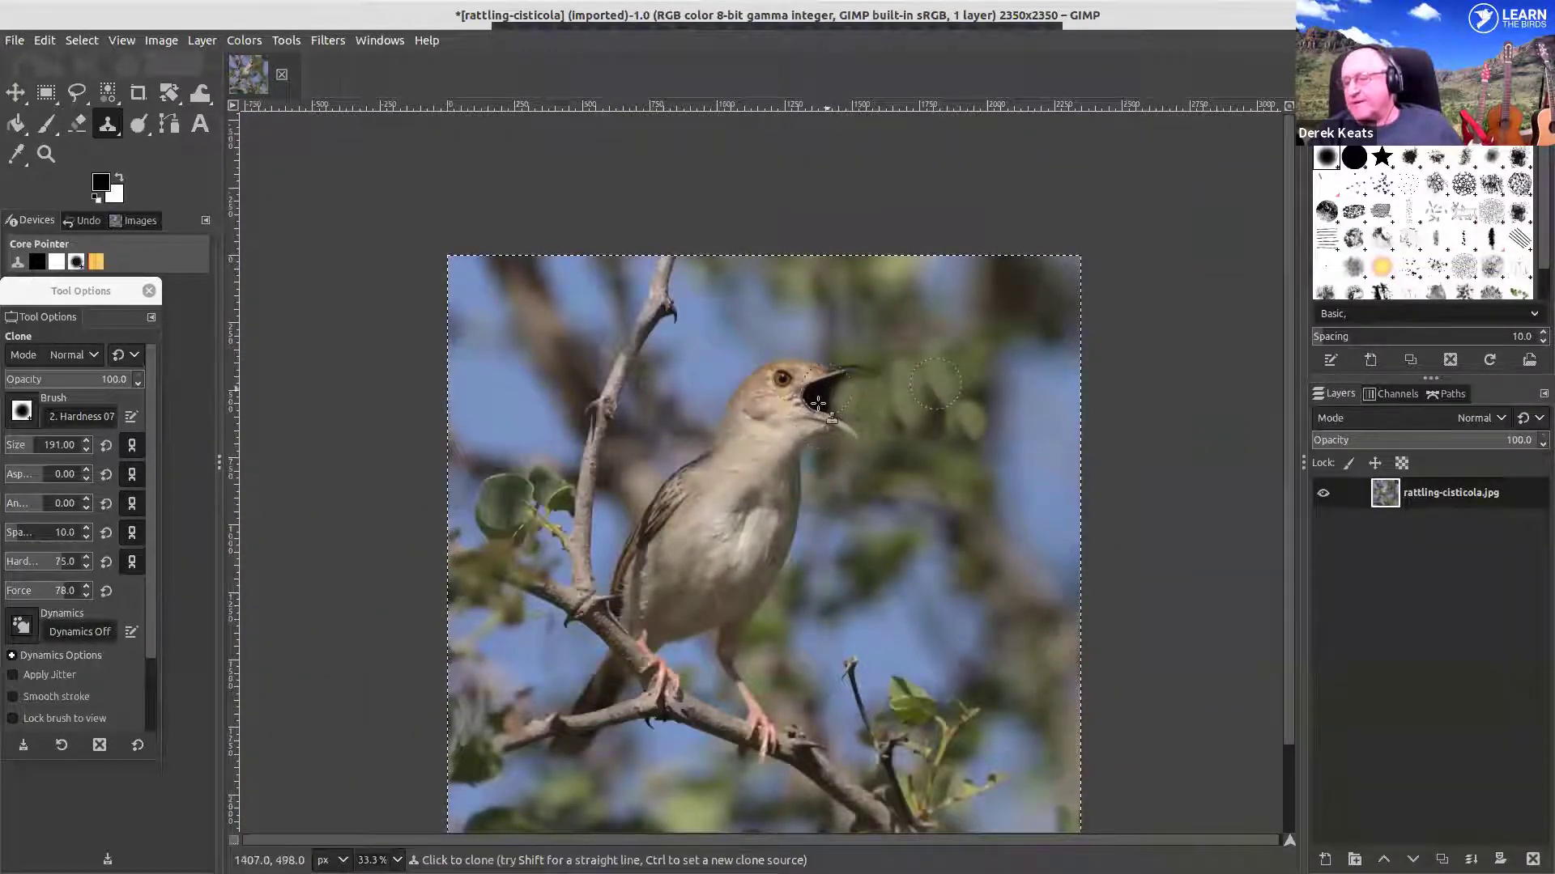
scroll(862, 444, up, 5)
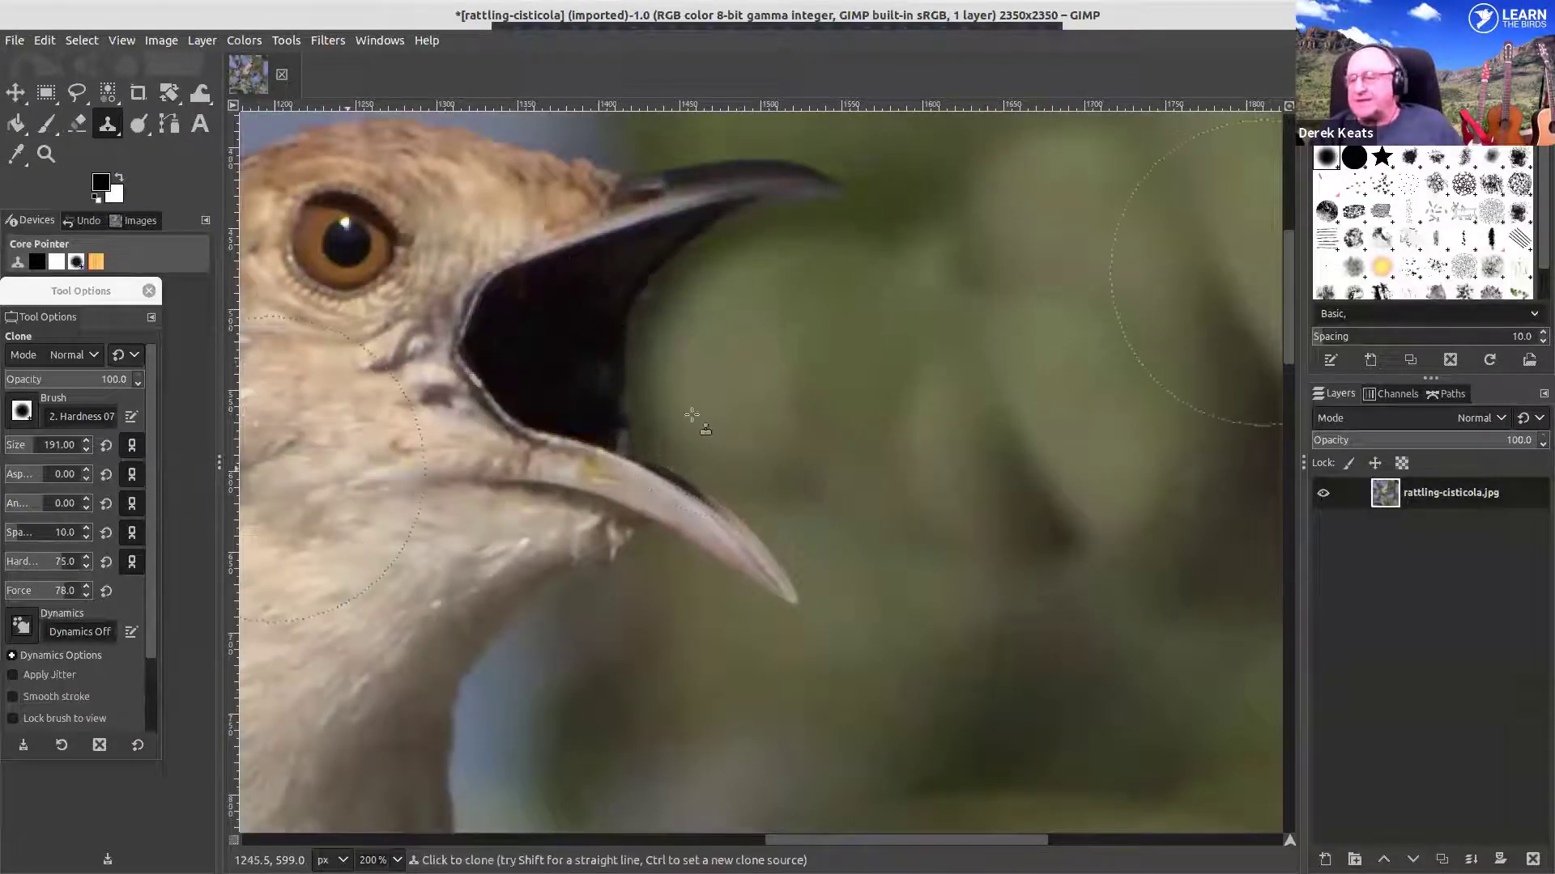
scroll(45, 453, up, 2)
scroll(33, 447, up, 1)
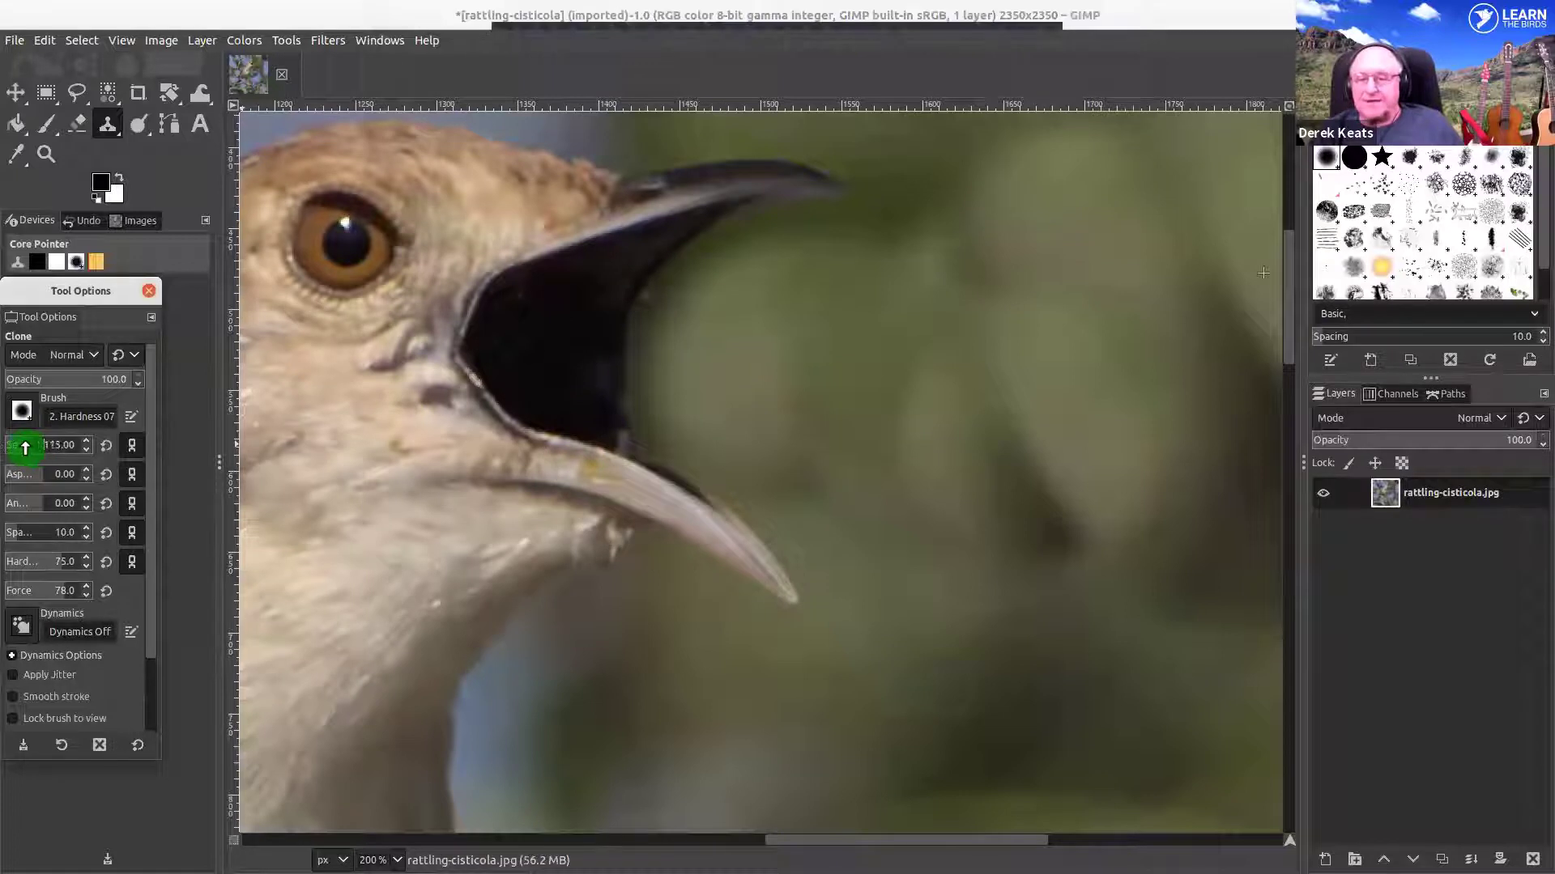
ctrl+click(673, 340)
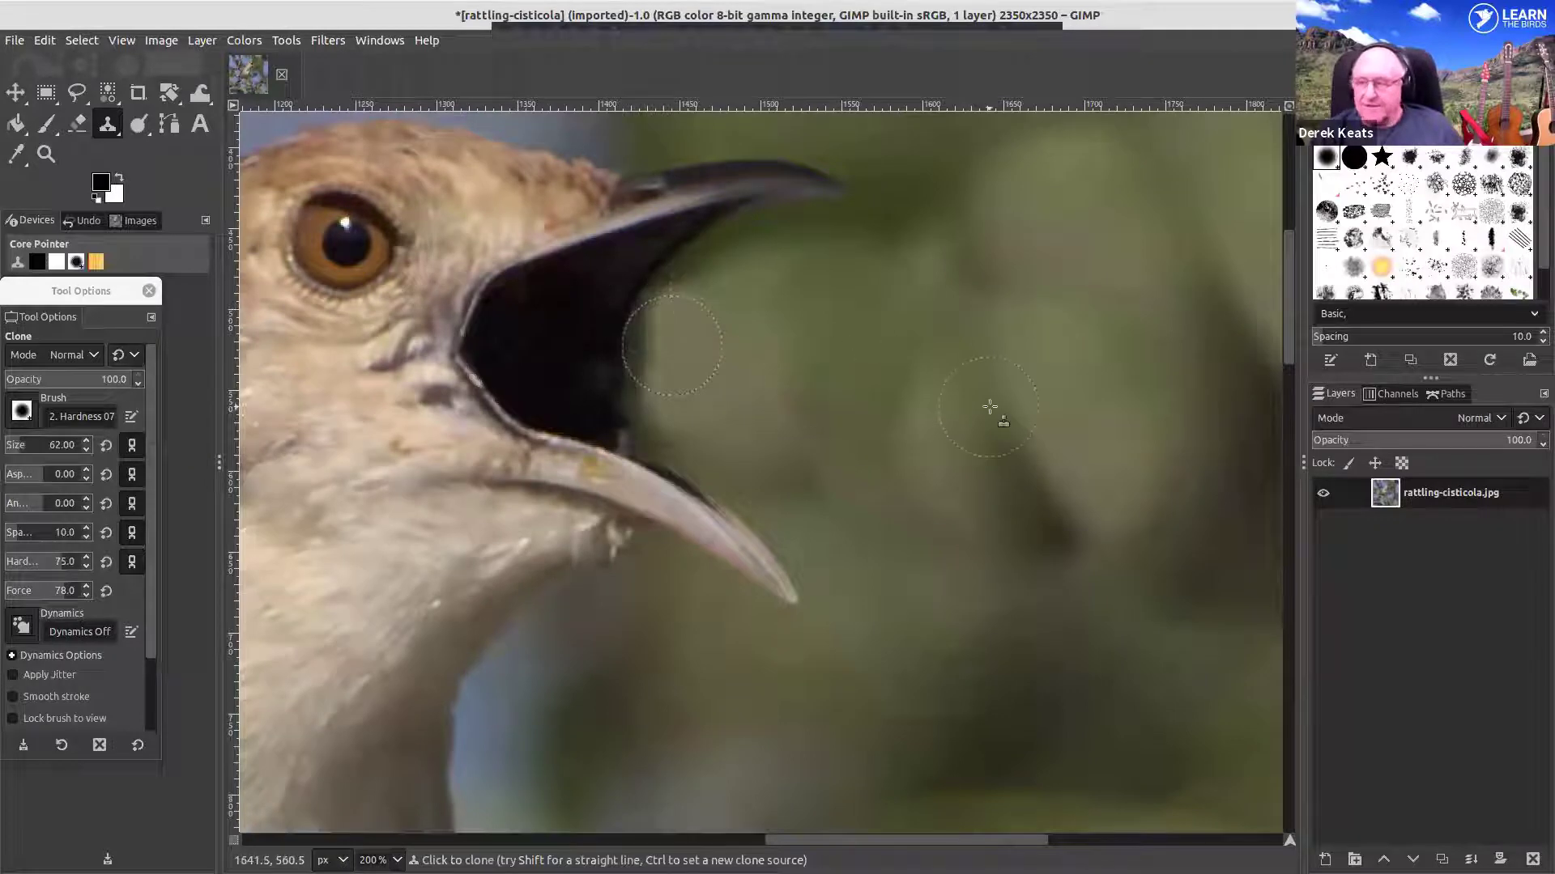
- Examine how the cloned background beside the bill looks within the whole photo
scroll(990, 407, down, 8)
scroll(1052, 465, up, 3)
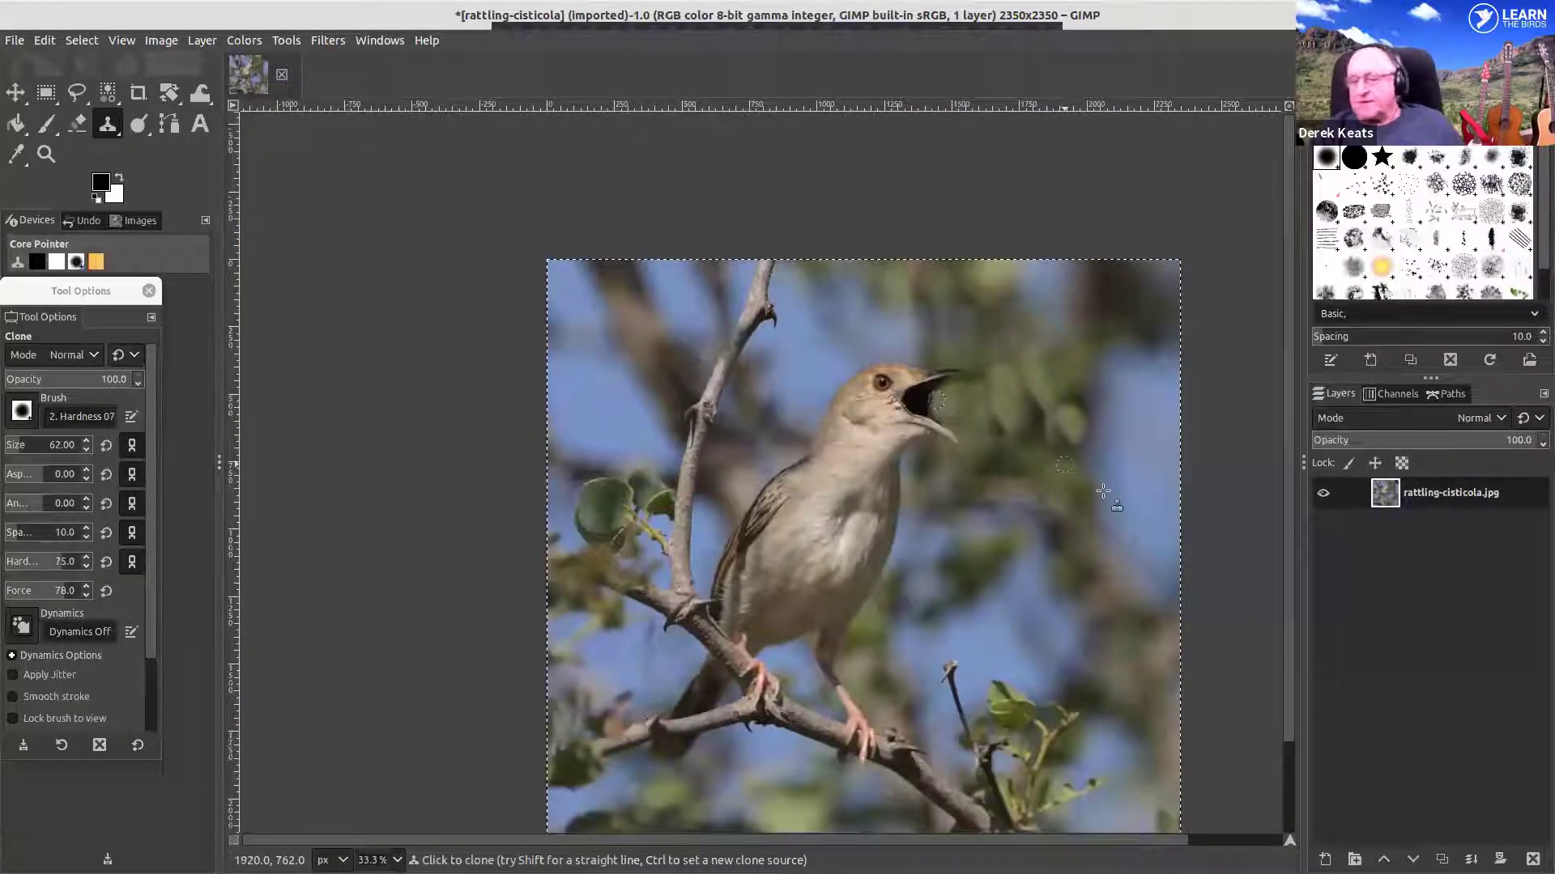
scroll(1104, 491, down, 2)
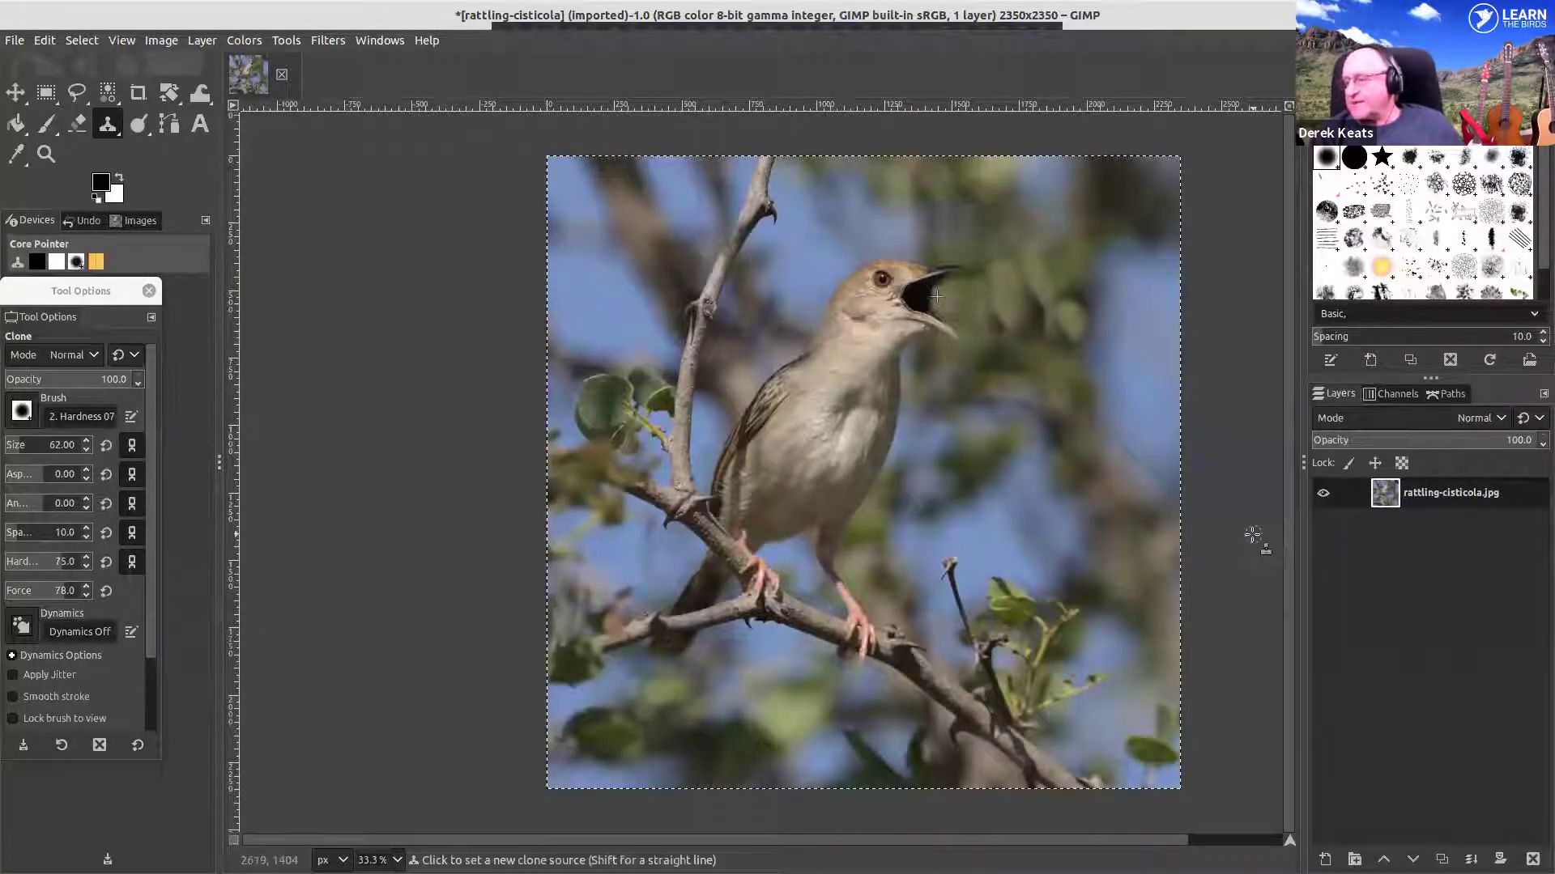
scroll(1253, 535, up, 2)
scroll(1253, 535, down, 2)
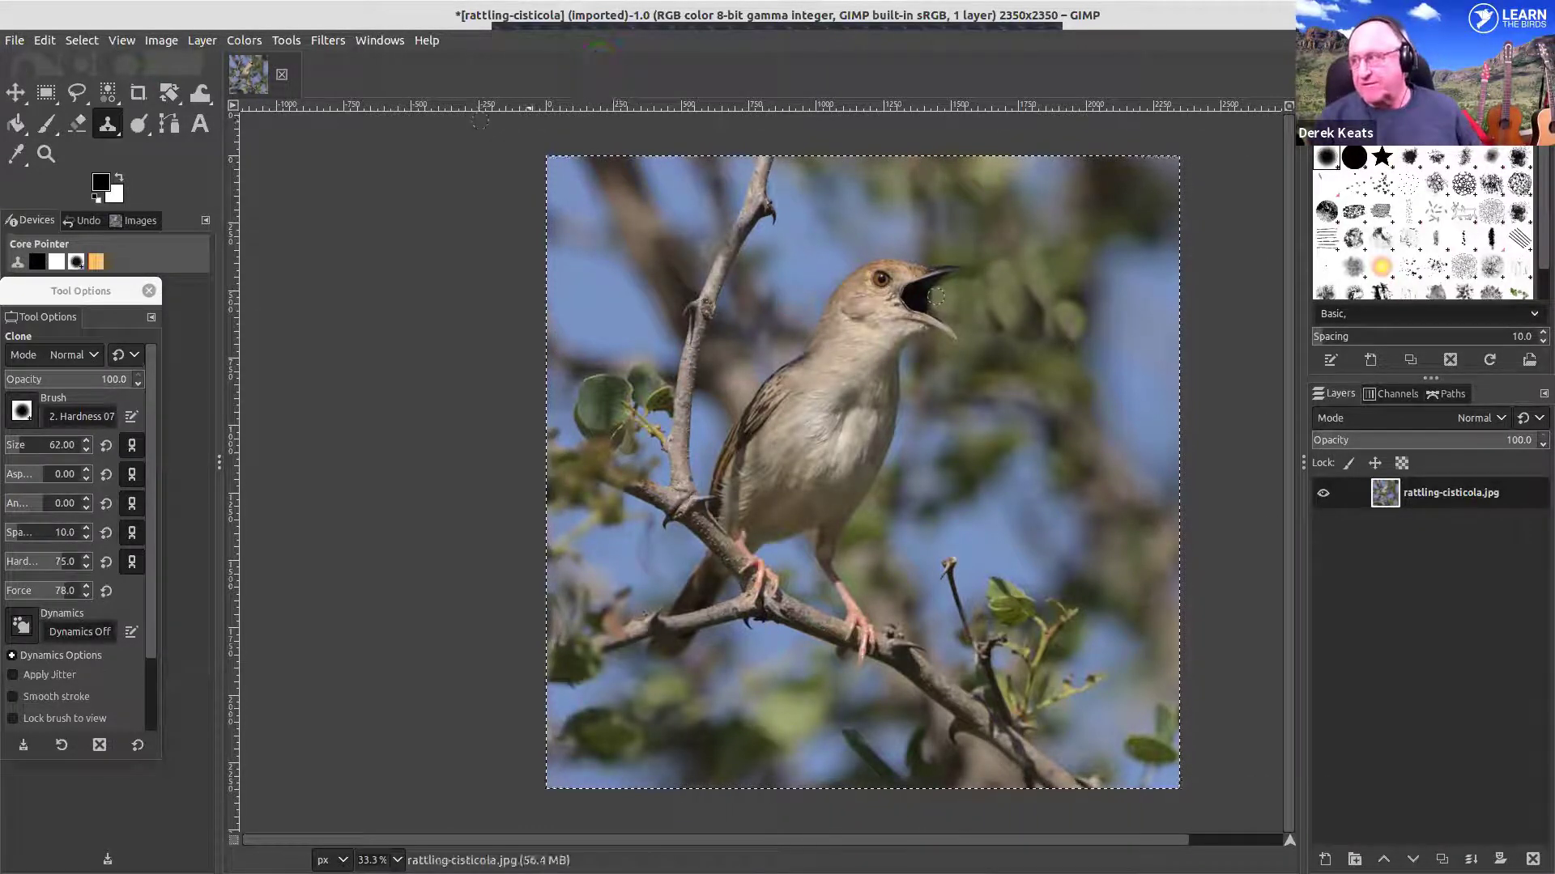
click(867, 24)
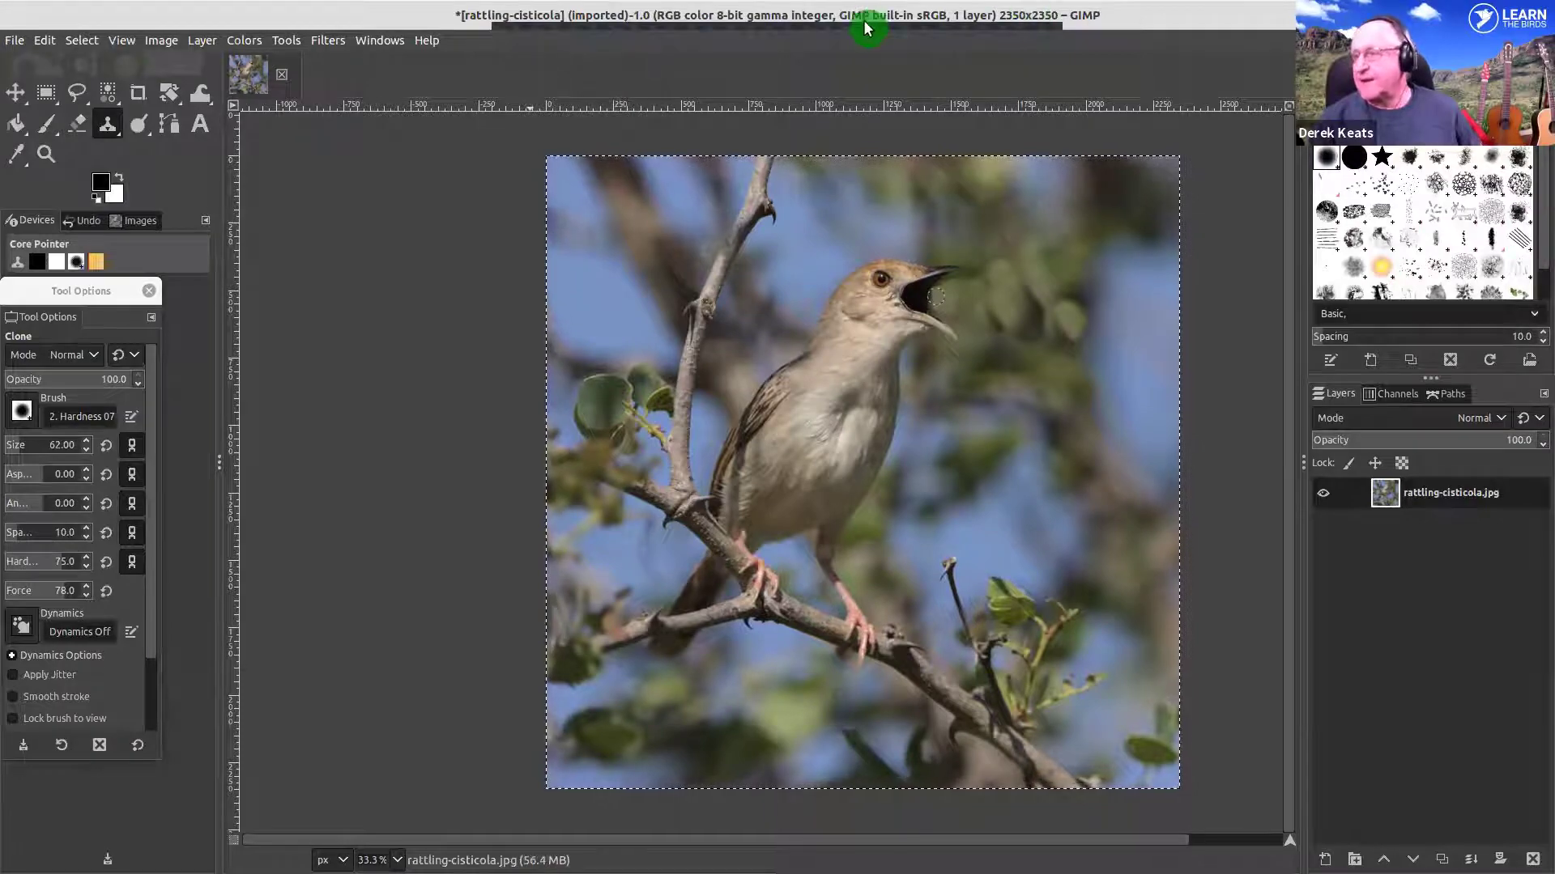